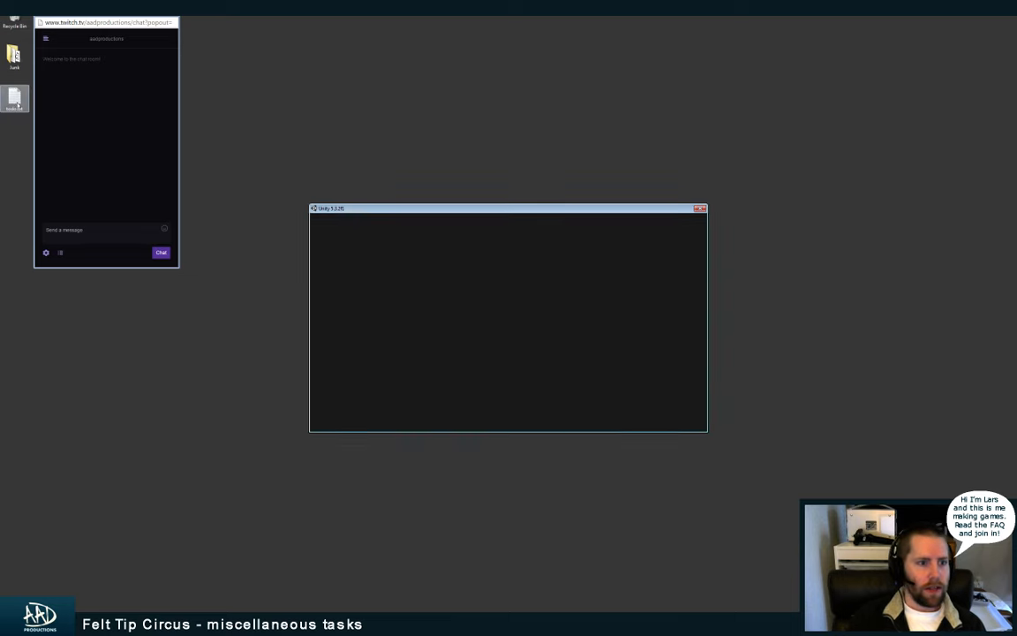
Open the todo.txt task list from the desktop, read through the remaining tasks, and minimize it to return to the Unity editor
click(331, 273)
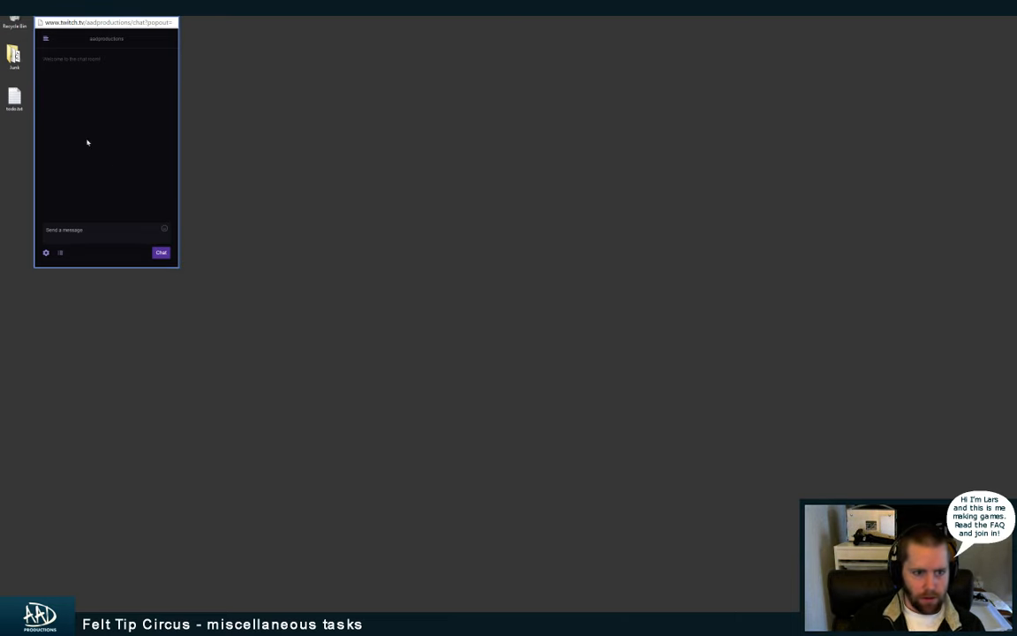
double_click(14, 97)
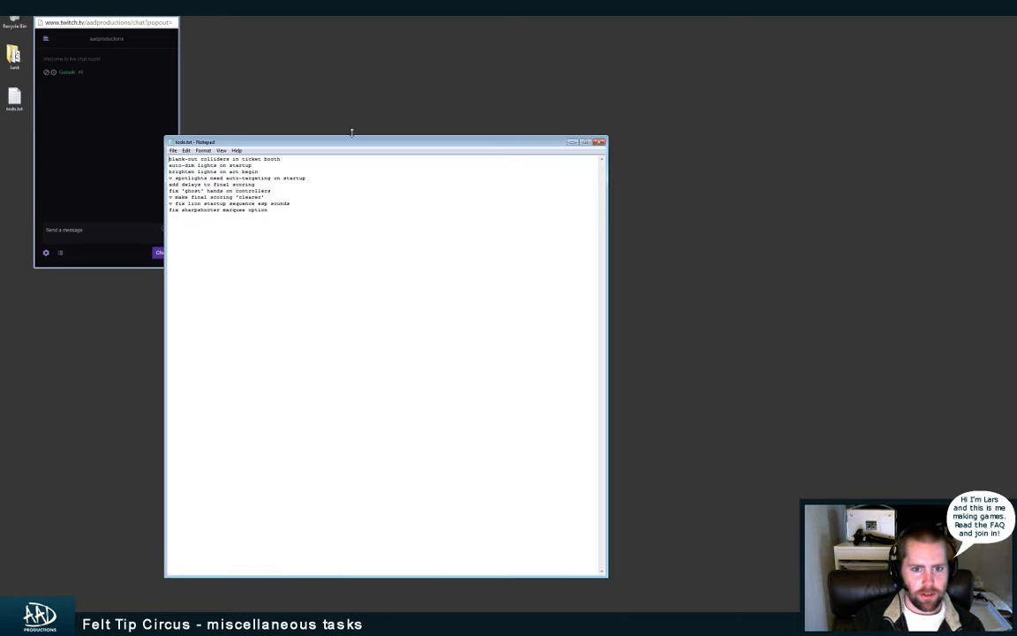
drag(316, 141, 352, 185)
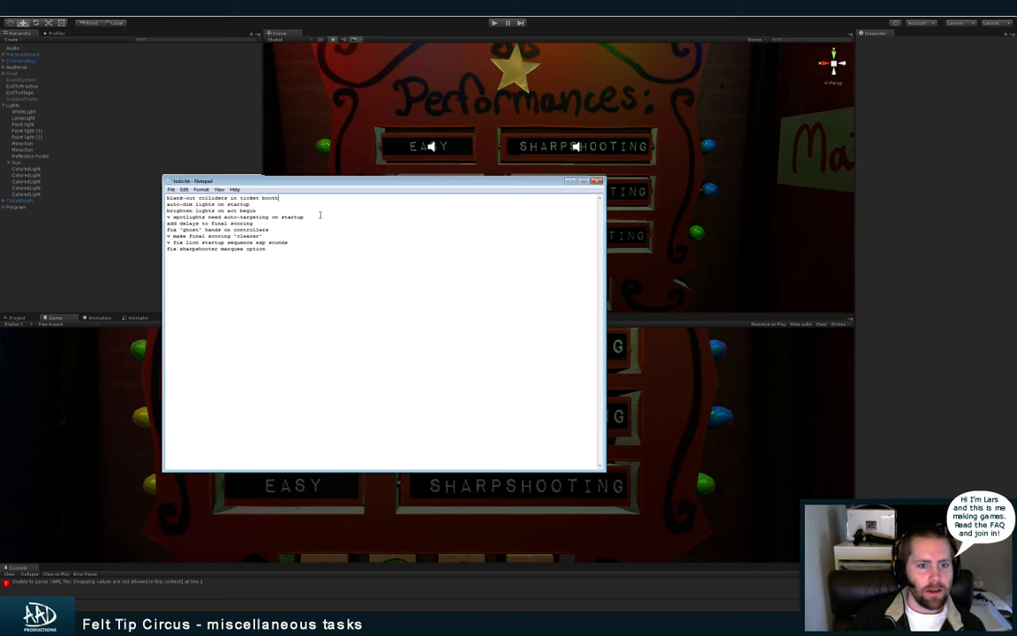
click(572, 181)
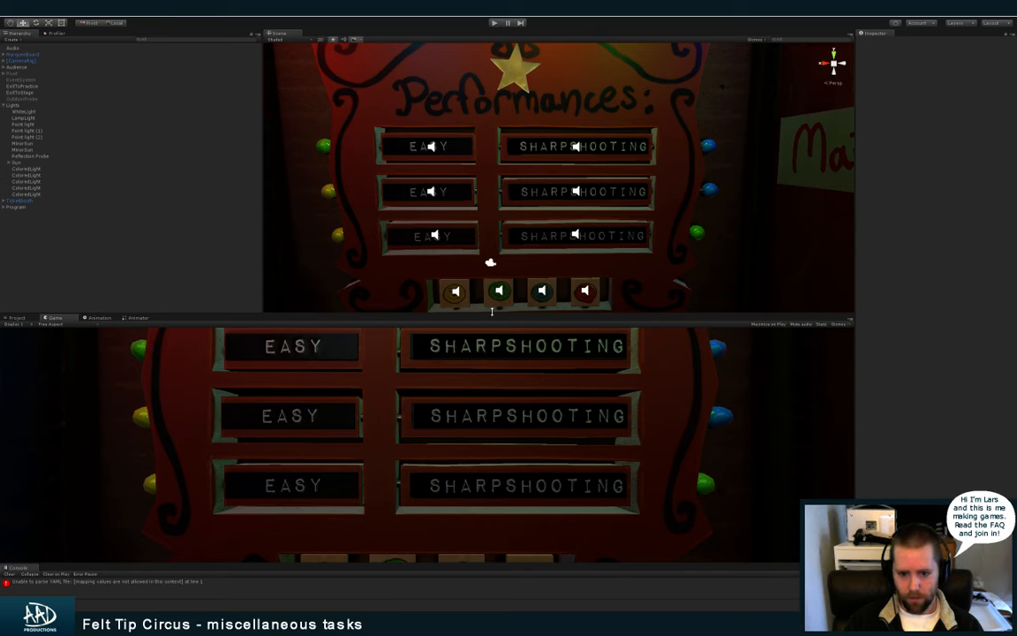
Enlarge the Scene view and look from the Performances board around the ticket booth toward the audience at the entrance
drag(499, 324, 499, 359)
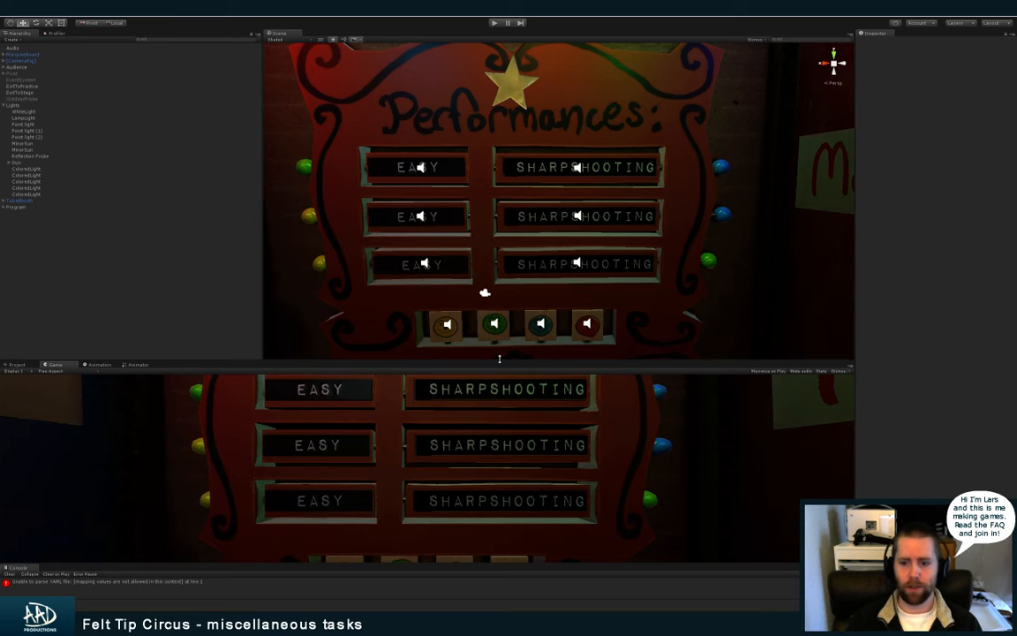
alt+right_drag(675, 225, 557, 211)
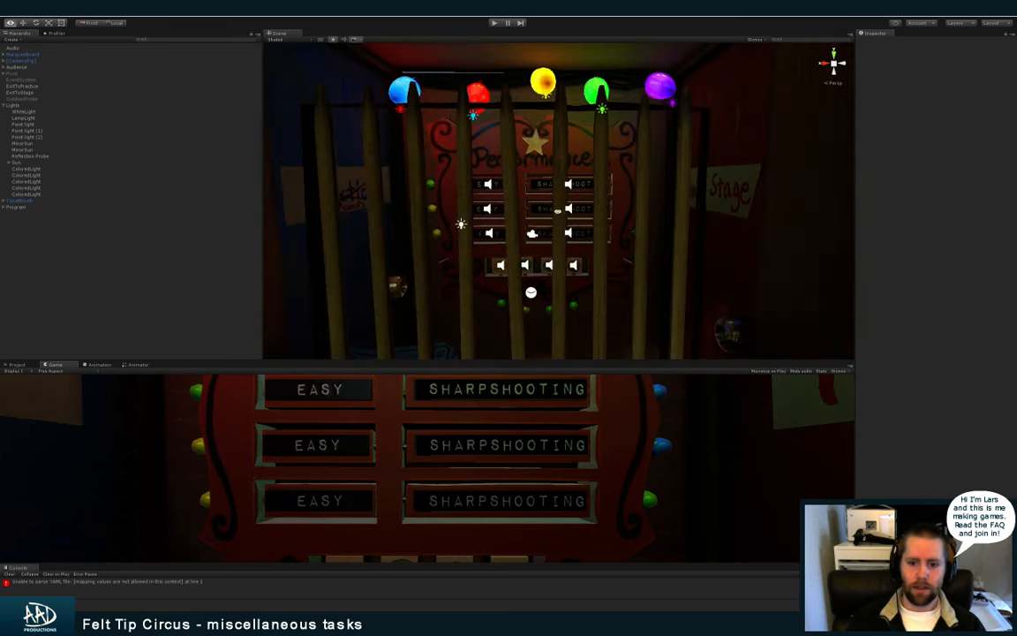
alt+drag(507, 226, 570, 251)
mouse_move(571, 251)
alt+right_down()
mouse_move(512, 240)
mouse_move(590, 251)
alt+right_up()
alt+drag(590, 251, 695, 254)
alt+drag(553, 268, 638, 237)
alt+right_drag(512, 236, 678, 238)
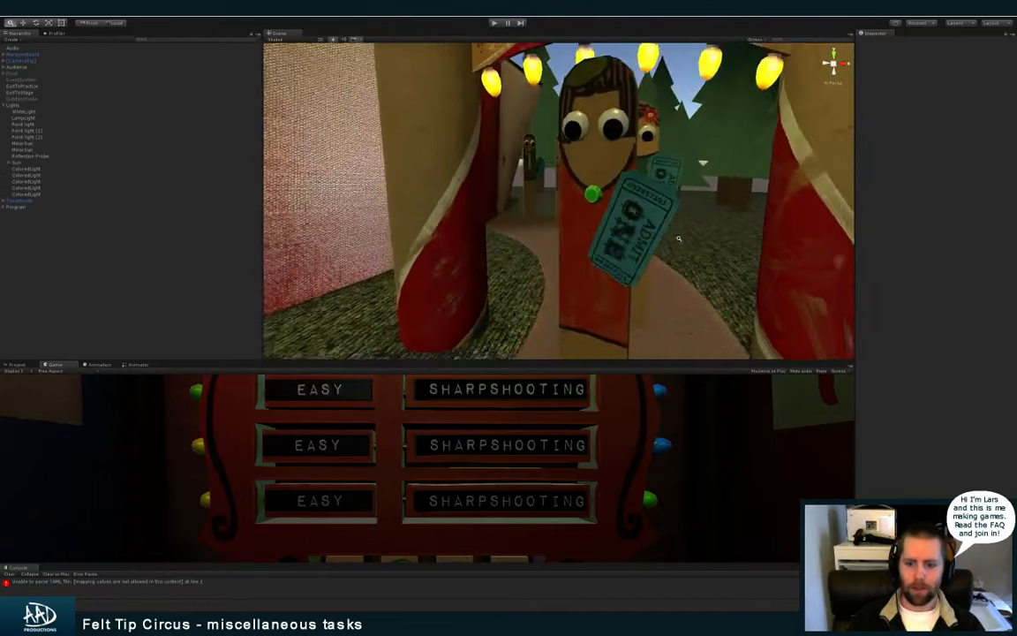
mouse_move(674, 262)
alt+mouse_down()
mouse_move(681, 367)
mouse_move(678, 268)
alt+mouse_up()
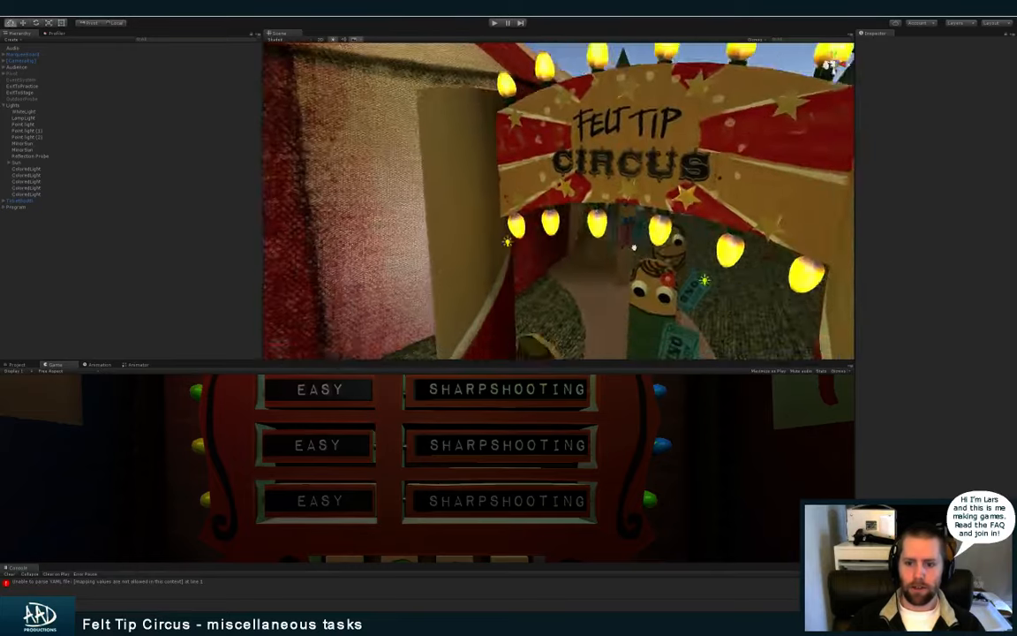
Examine the Felt Tip Circus entrance arch, the tent surroundings and the outside of the ticket booth
middle_drag(652, 231, 576, 227)
click(665, 223)
alt+right_drag(706, 239, 628, 232)
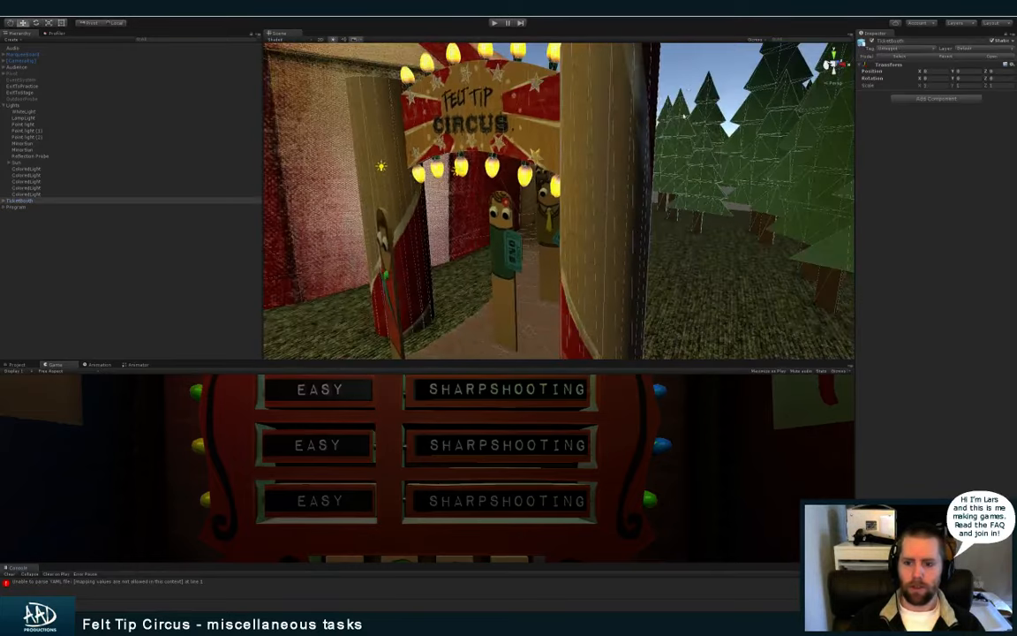
click(611, 89)
alt+drag(544, 160, 609, 254)
alt+right_drag(609, 254, 675, 296)
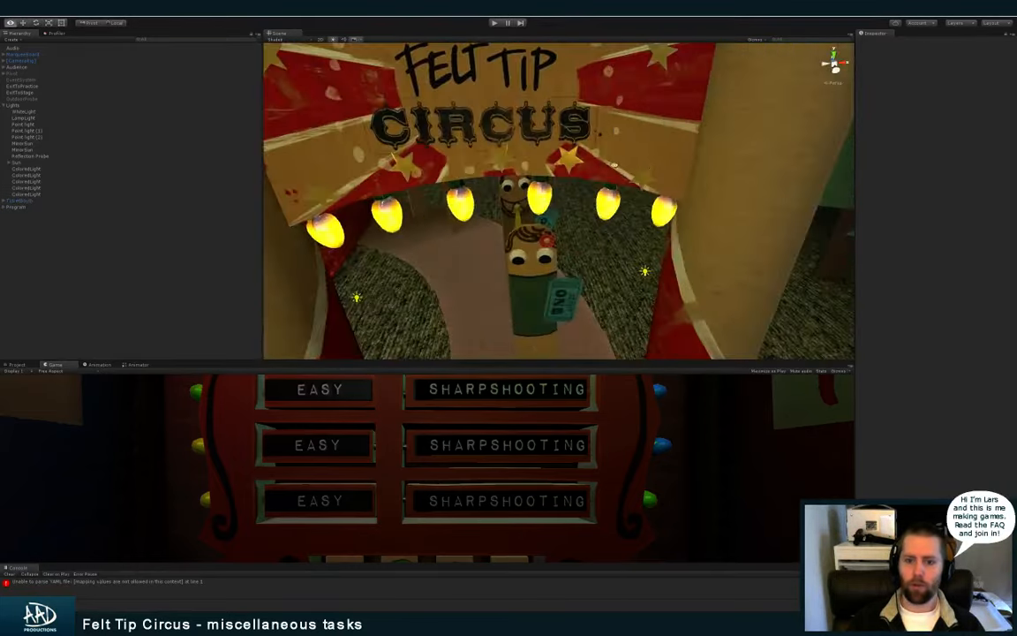
alt+drag(675, 296, 552, 189)
mouse_move(552, 189)
alt+right_down()
mouse_move(573, 185)
mouse_move(561, 184)
alt+right_up()
alt+drag(561, 183, 687, 194)
alt+right_drag(688, 193, 484, 295)
alt+drag(484, 294, 557, 247)
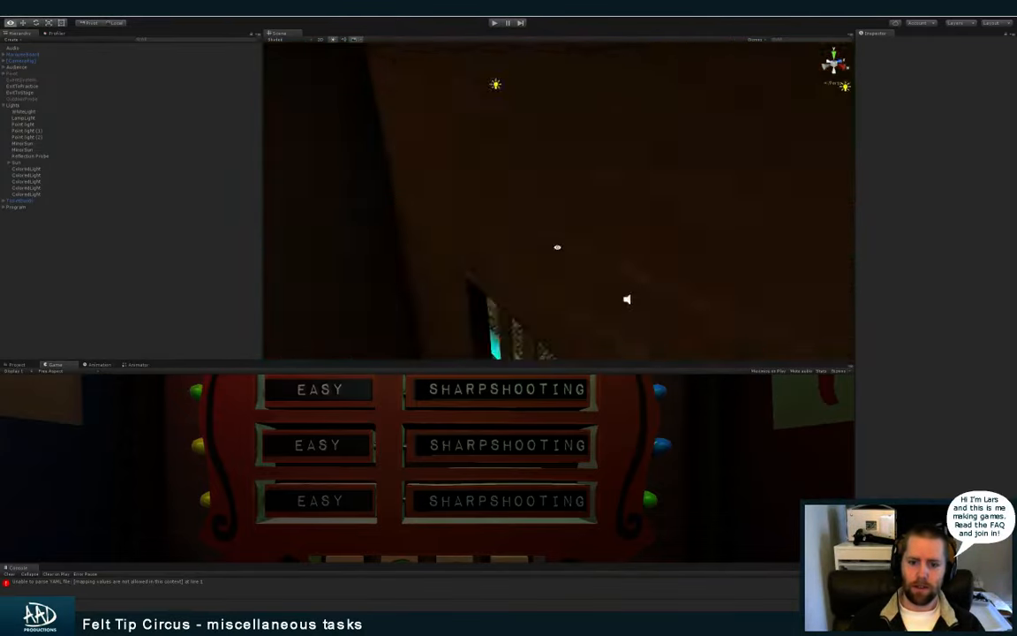
alt+right_drag(557, 247, 507, 252)
mouse_move(507, 252)
alt+mouse_down()
mouse_move(509, 228)
mouse_move(494, 237)
alt+mouse_up()
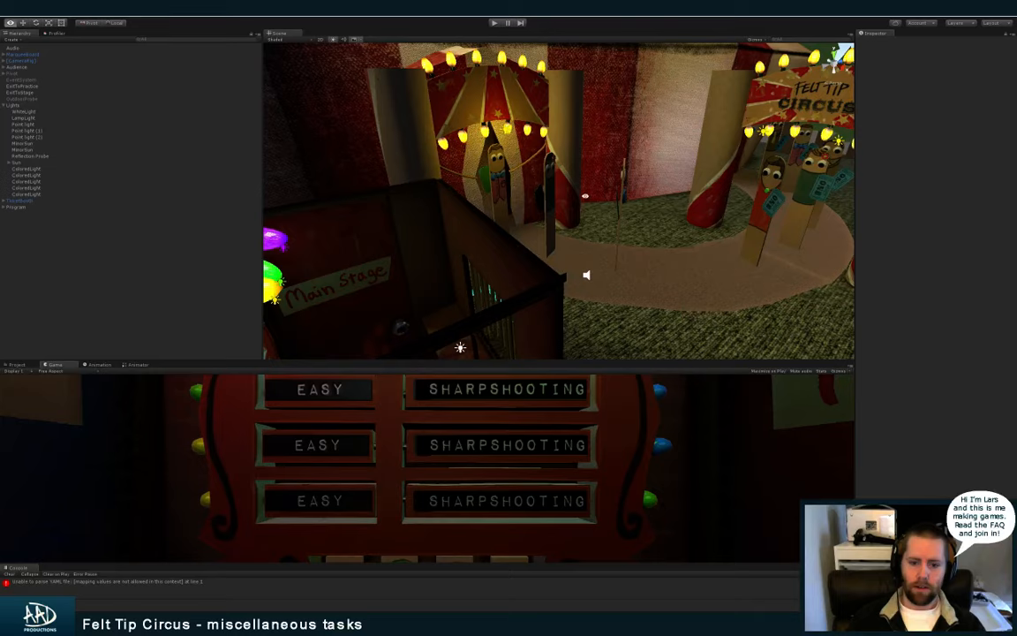
Select the BoothExterior mesh, frame it in the Scene view, and inspect its walls and the hanging colored bulbs
click(374, 279)
key(f)
alt+right_drag(441, 239, 538, 212)
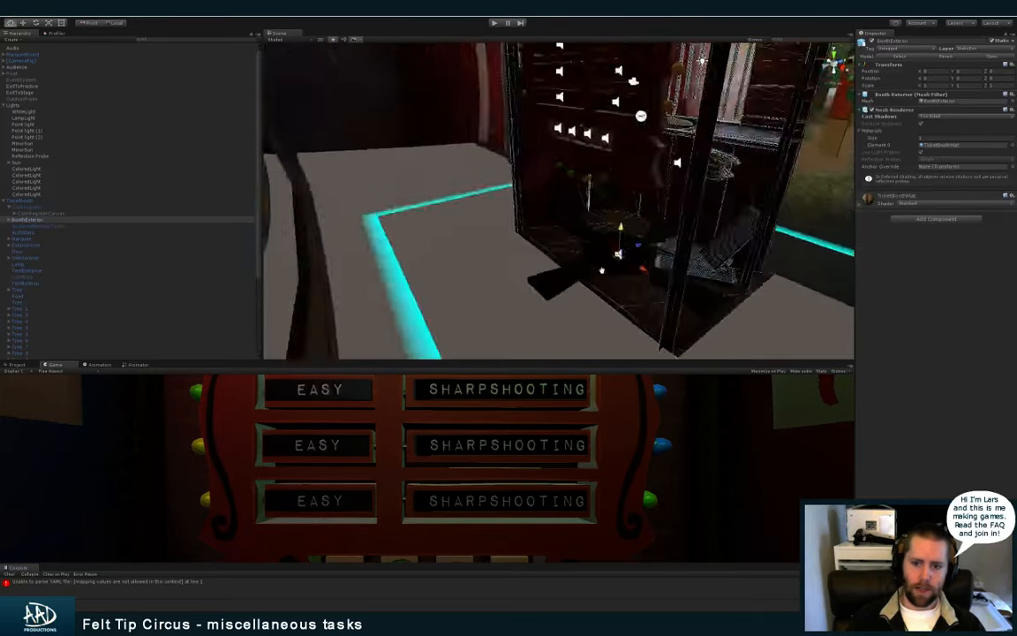
alt+drag(539, 212, 582, 243)
alt+right_drag(583, 243, 574, 295)
alt+drag(573, 295, 642, 71)
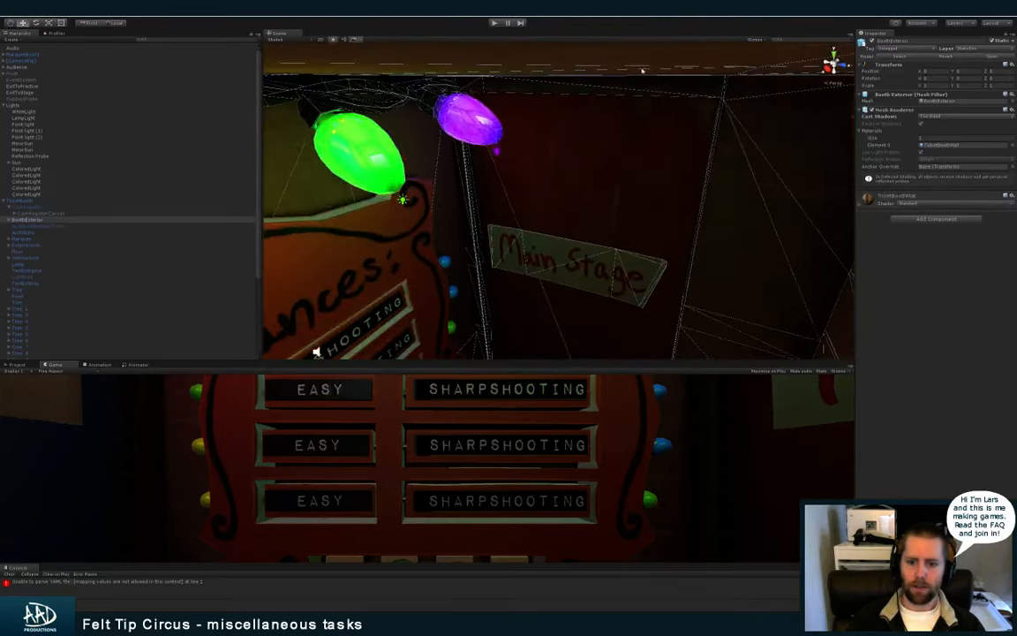
alt+middle_drag(424, 57, 477, 161)
Deselect the booth mesh and examine the Main Stage door sign, the barred window and the Performances board inside the booth
click(477, 160)
alt+middle_drag(573, 296, 521, 157)
alt+right_drag(520, 156, 636, 204)
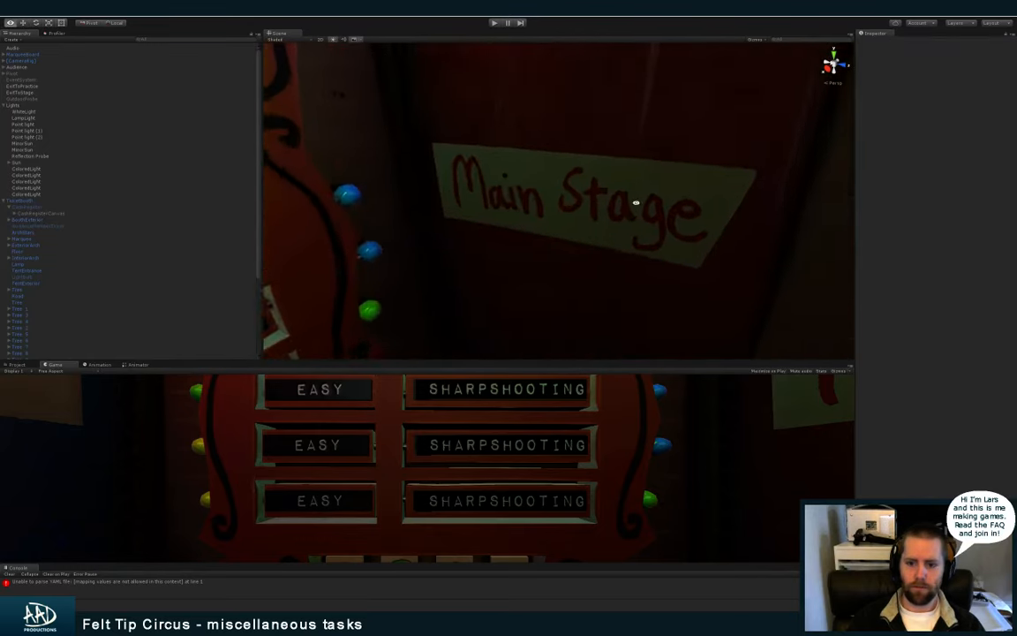
alt+drag(636, 204, 495, 174)
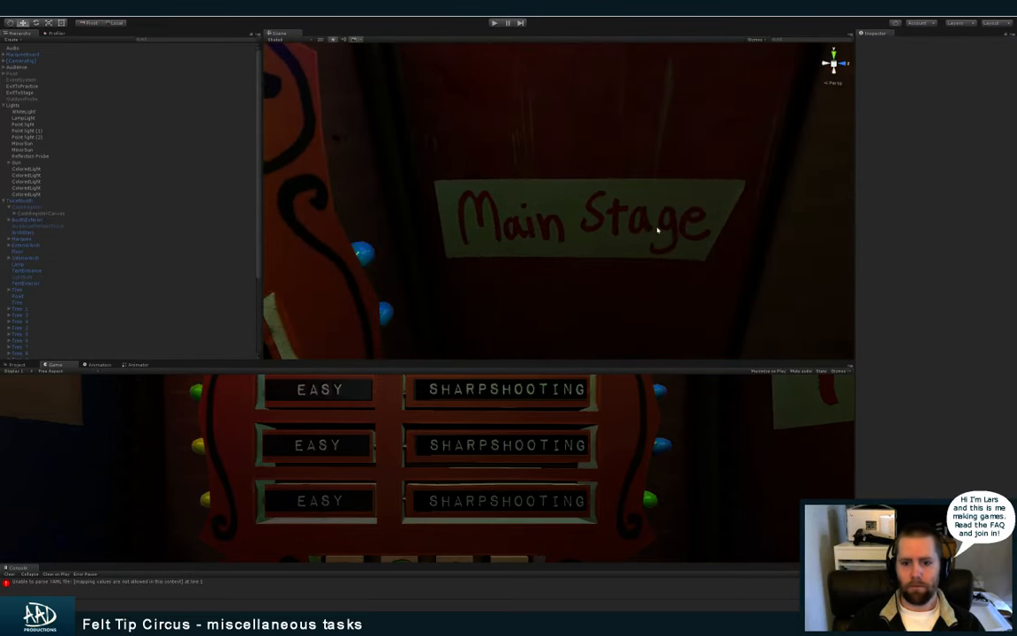
alt+right_drag(643, 253, 587, 231)
mouse_move(588, 231)
alt+mouse_down()
mouse_move(677, 266)
mouse_move(599, 246)
mouse_move(597, 231)
alt+mouse_up()
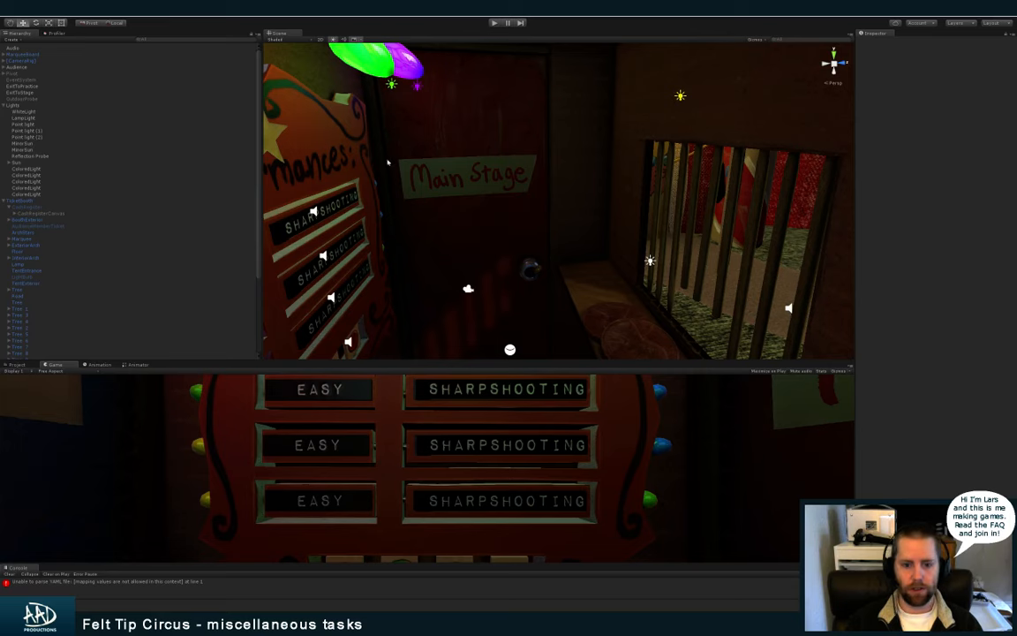
alt+drag(495, 271, 555, 261)
scroll(555, 261, up, 2)
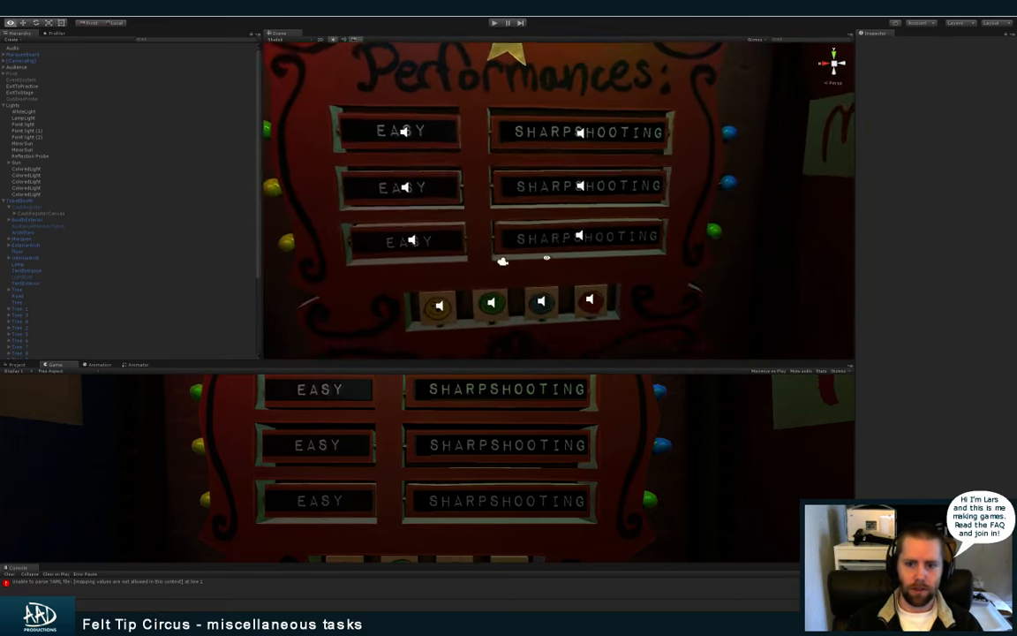
middle_drag(542, 233, 581, 278)
scroll(575, 270, down, 2)
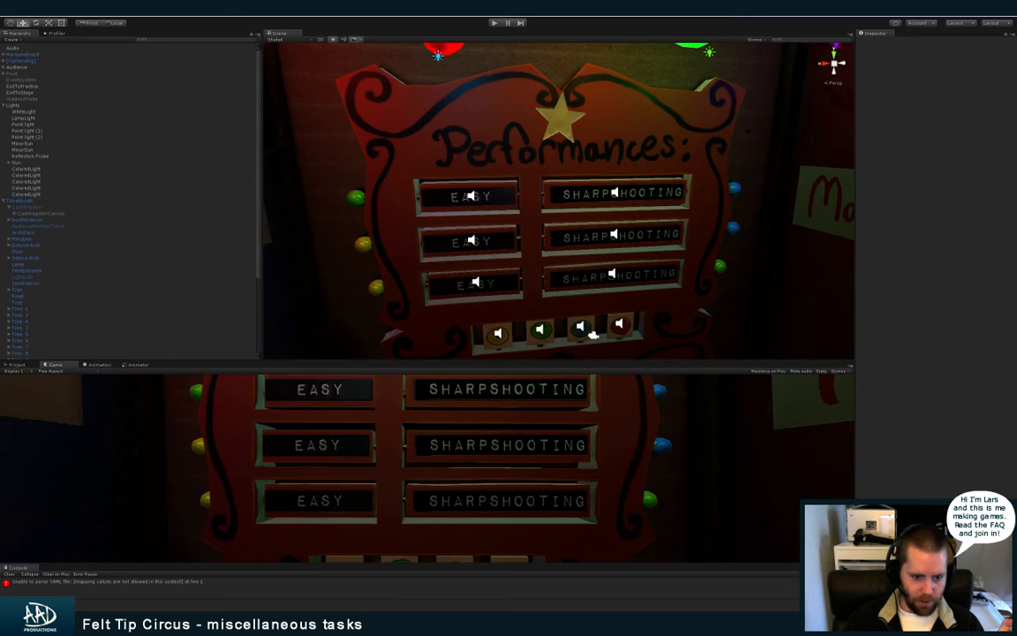
Bring up the todo.txt list again, move and enlarge its window to review the tasks, and minimize it
key(alt+Tab)
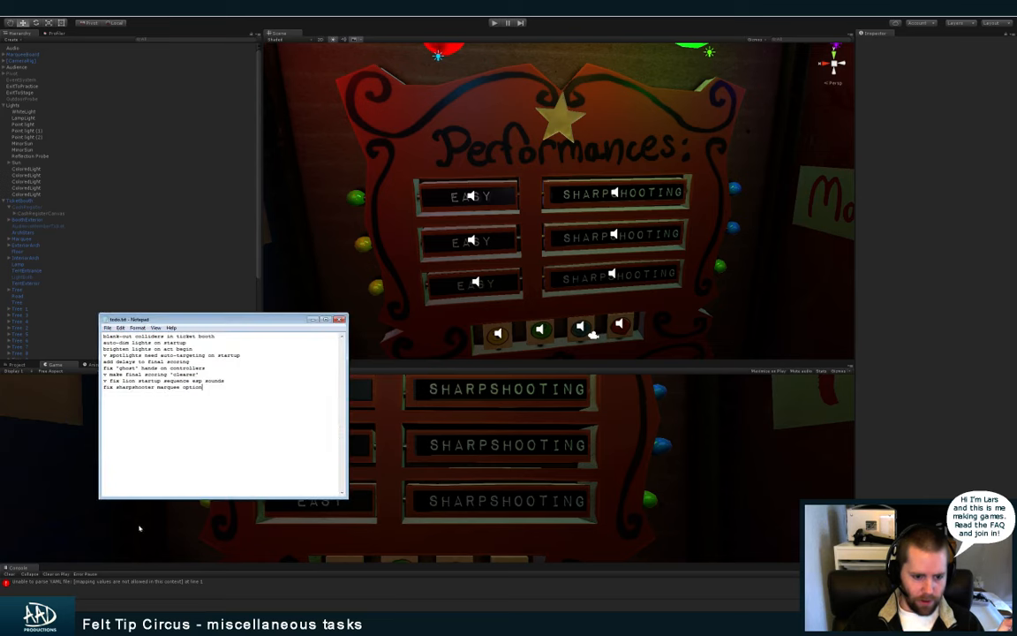
drag(204, 290, 236, 189)
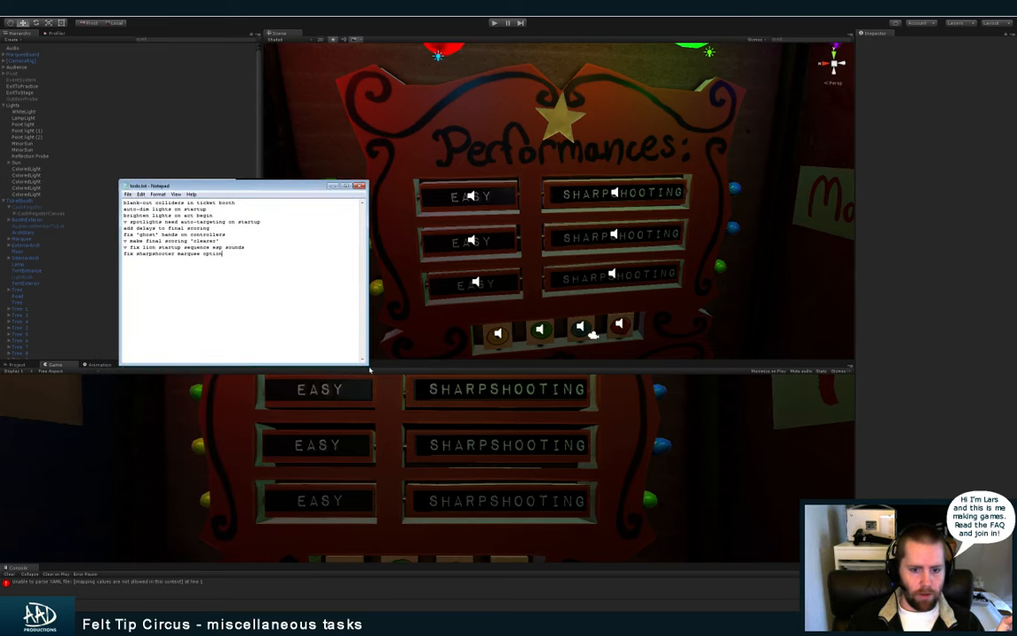
drag(368, 364, 400, 408)
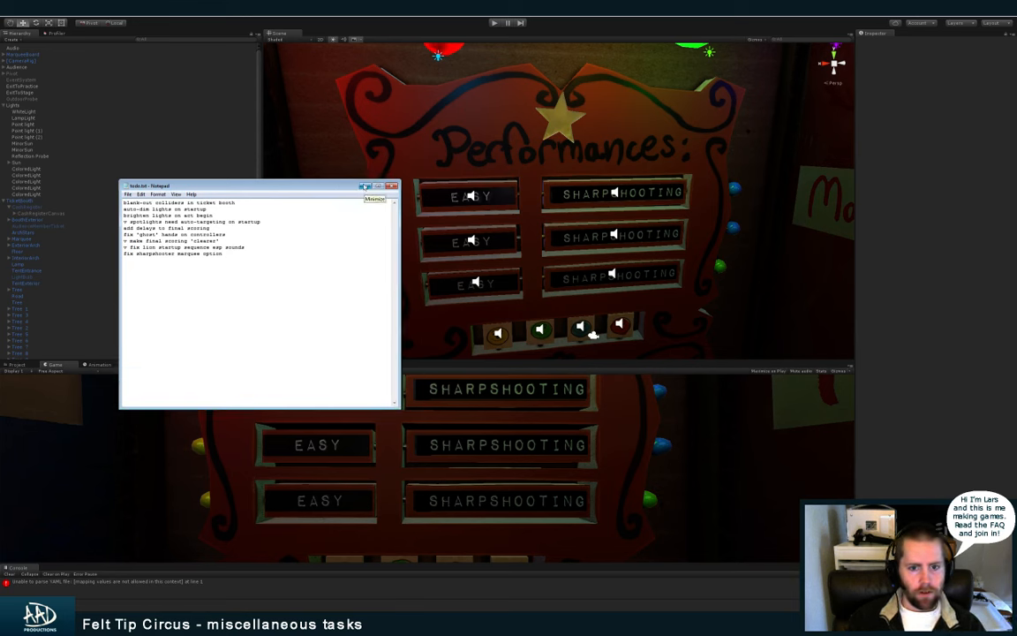
click(100, 468)
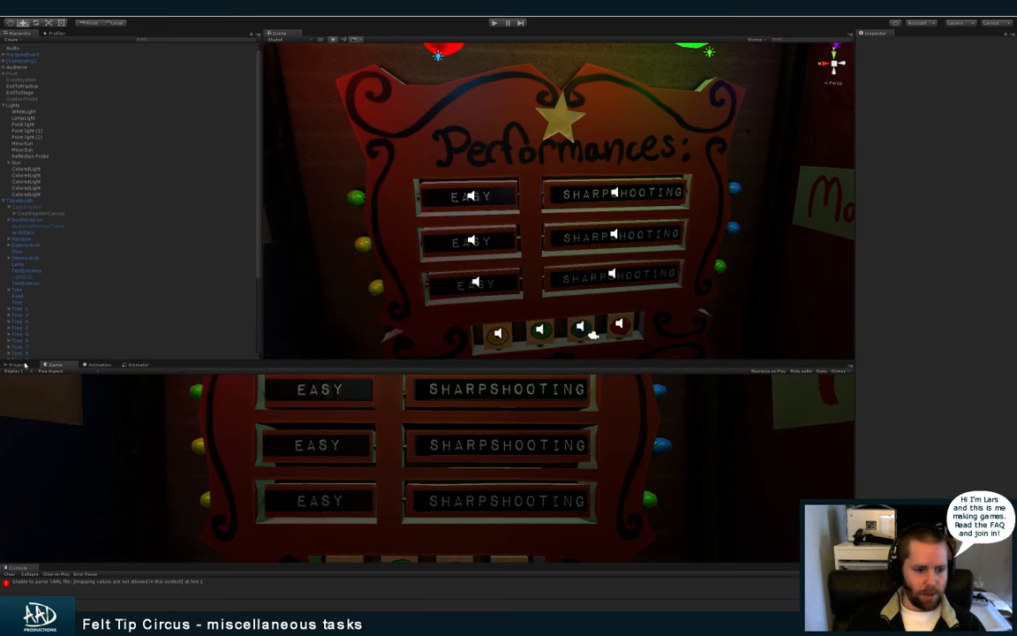
Open the WaitForPlayer scene from the Scenes folder and dock the Project panel back beside the Game view
drag(24, 365, 487, 218)
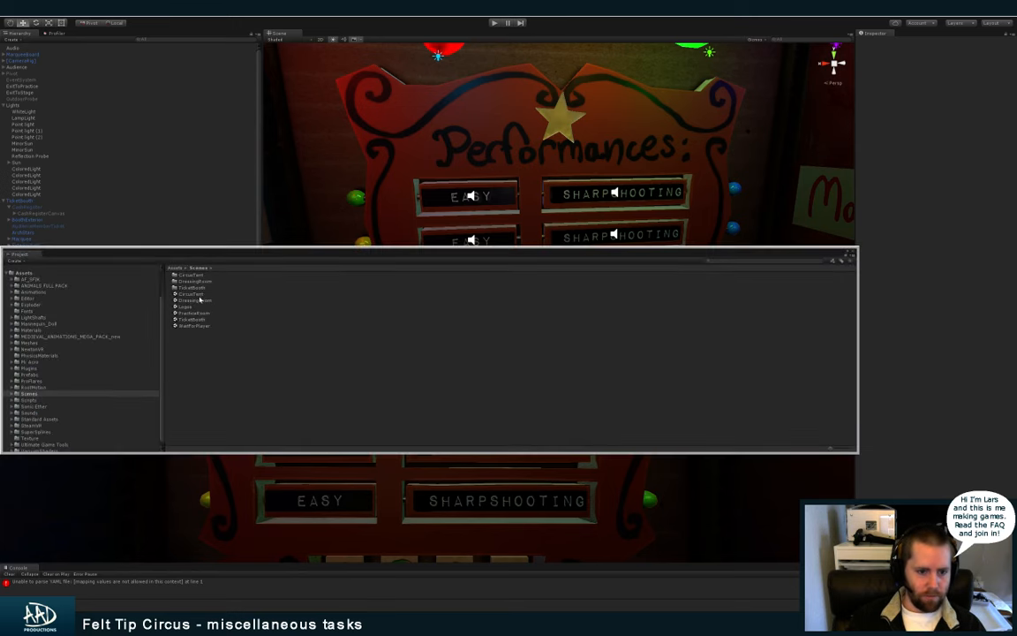
double_click(193, 326)
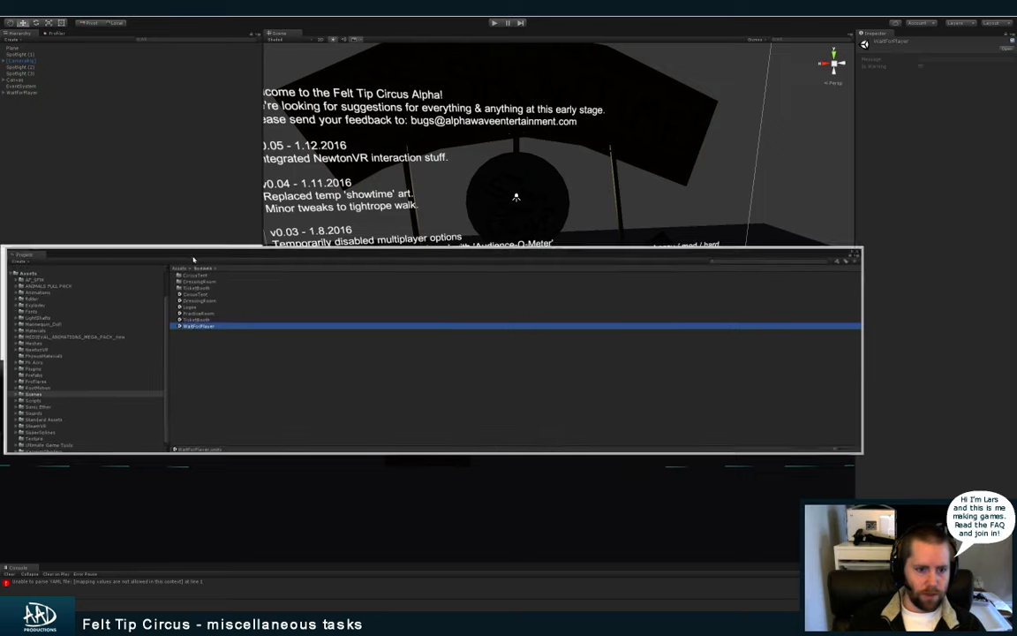
drag(123, 249, 245, 406)
drag(150, 412, 46, 358)
Examine the WaitForPlayer scene's welcome text and play area, and select the StandHere target on the floor
alt+drag(497, 199, 589, 262)
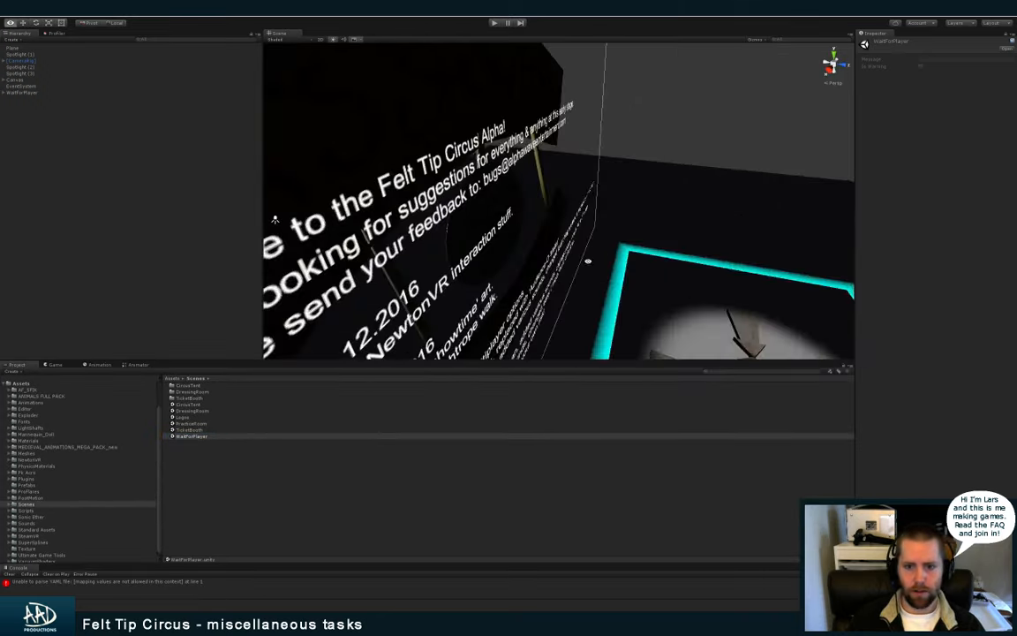
alt+right_drag(641, 262, 459, 242)
alt+drag(458, 243, 532, 236)
alt+right_drag(531, 235, 640, 262)
alt+drag(639, 263, 572, 289)
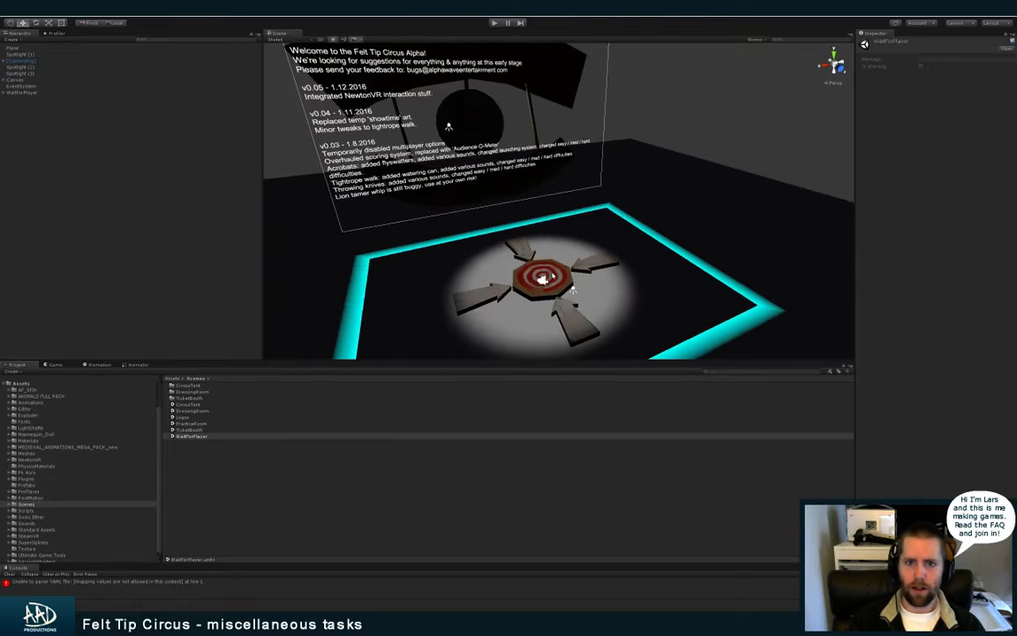
alt+right_drag(450, 280, 521, 279)
alt+drag(521, 279, 483, 264)
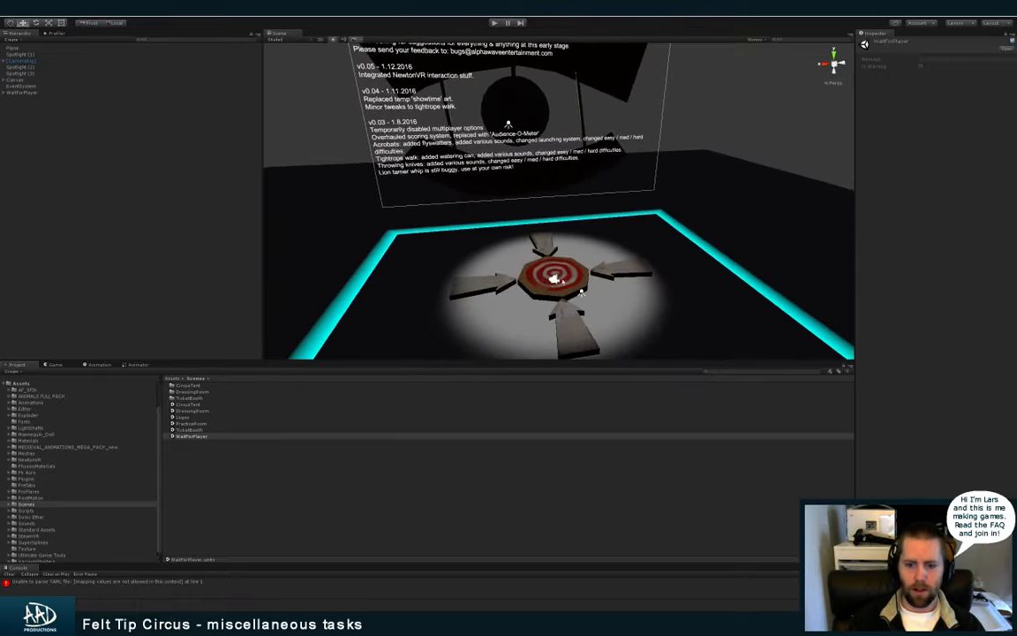
click(557, 275)
alt+drag(557, 272, 510, 222)
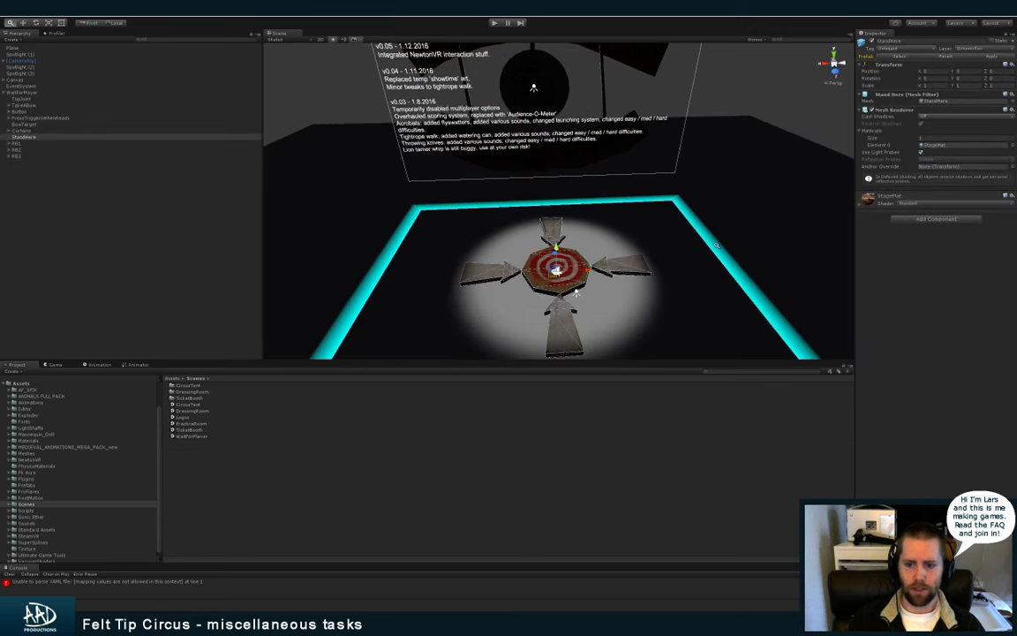
scroll(482, 202, down, 3)
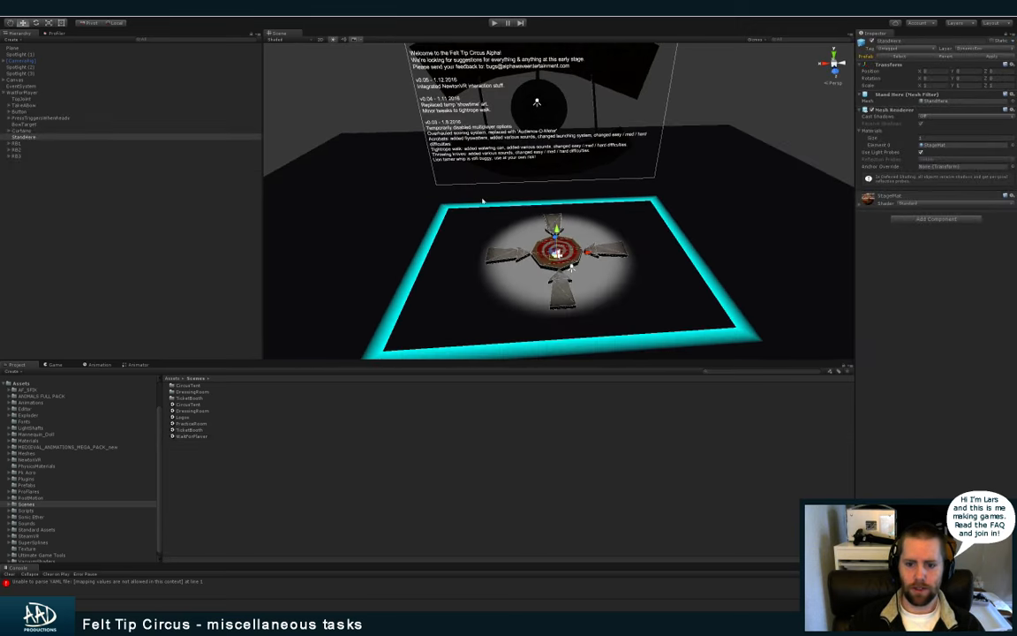
Reopen the TicketBooth scene from the Scenes folder and look over the booth interior around the Performances board
click(210, 412)
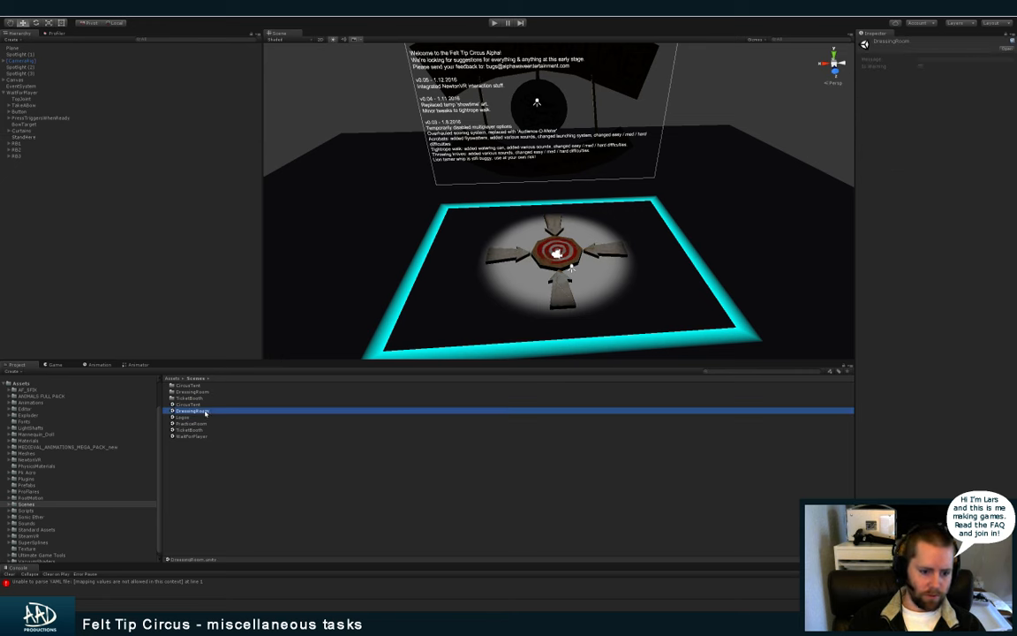
double_click(205, 431)
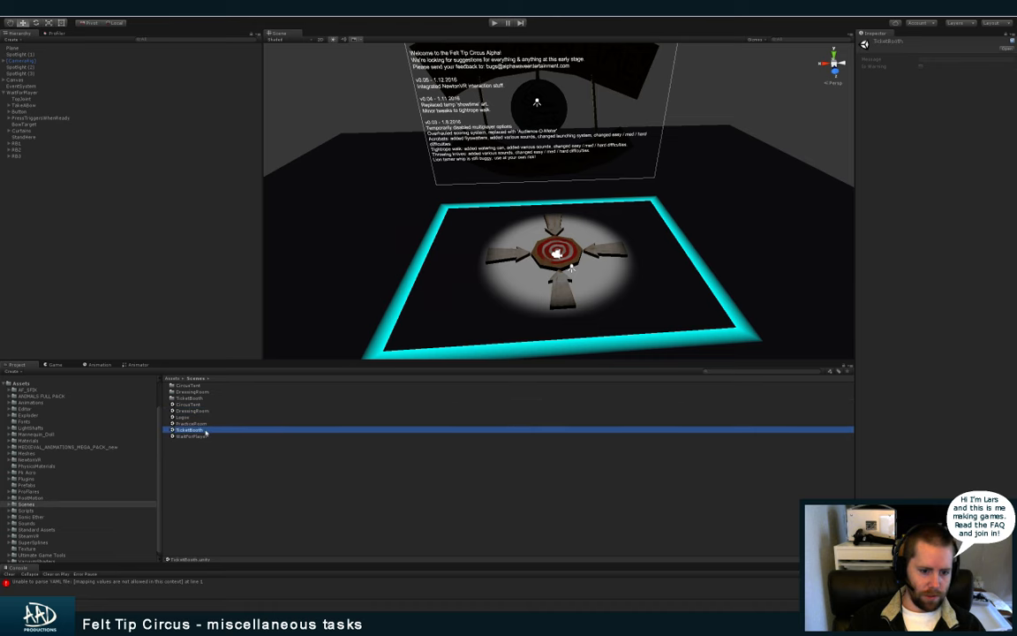
alt+drag(755, 254, 611, 267)
middle_drag(582, 216, 557, 338)
alt+drag(556, 338, 576, 268)
alt+drag(597, 127, 571, 285)
alt+right_drag(571, 285, 649, 288)
alt+drag(649, 288, 538, 263)
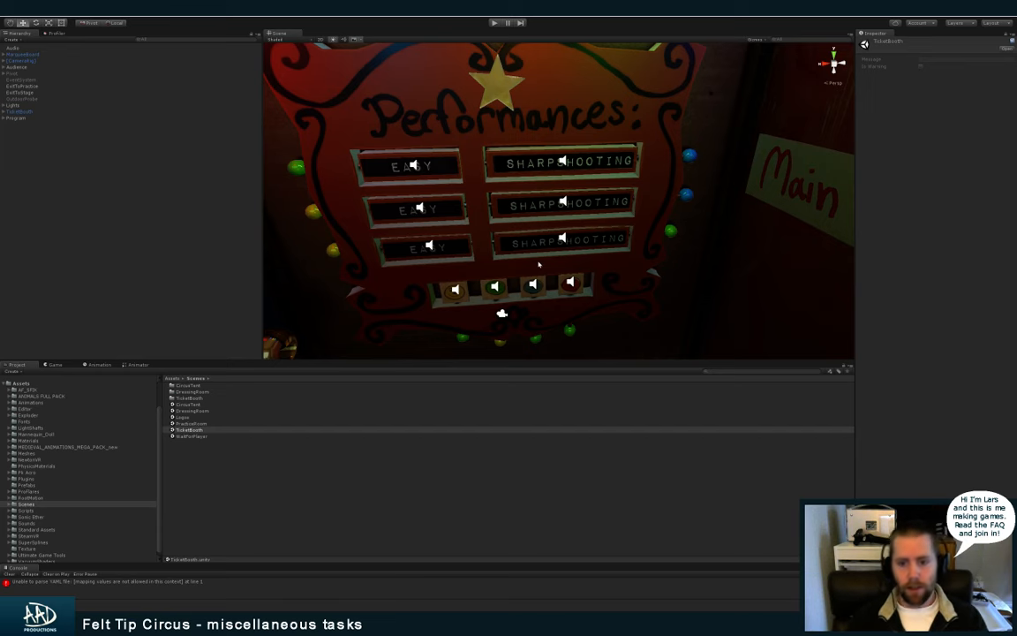
View the ticket booth from above, expand the [CameraRig] and Camera (head) objects, and select Camera (eye)
alt+drag(416, 180, 570, 239)
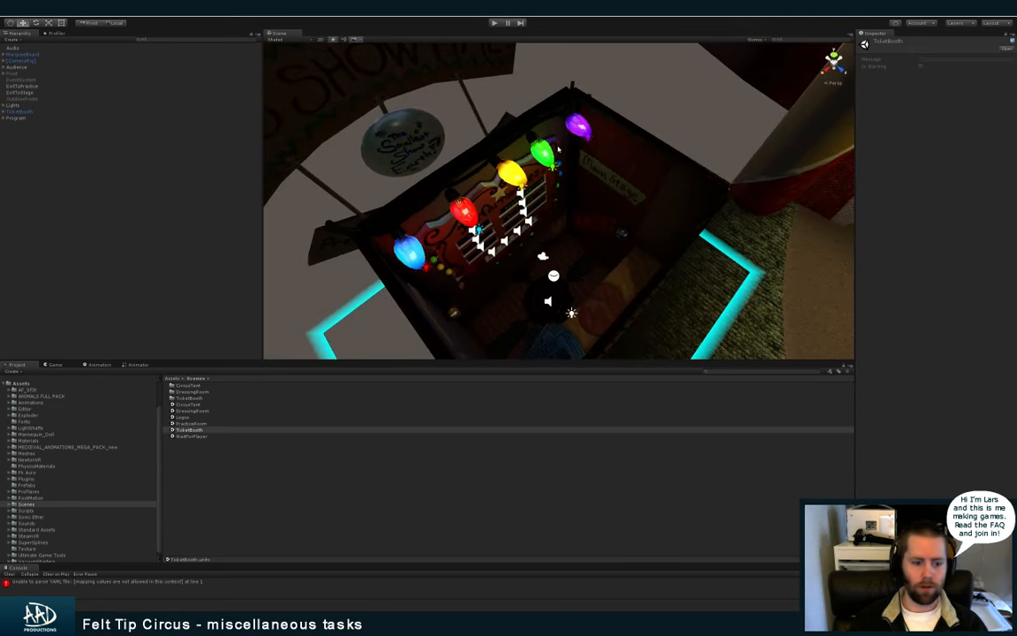
click(5, 60)
click(9, 80)
click(21, 87)
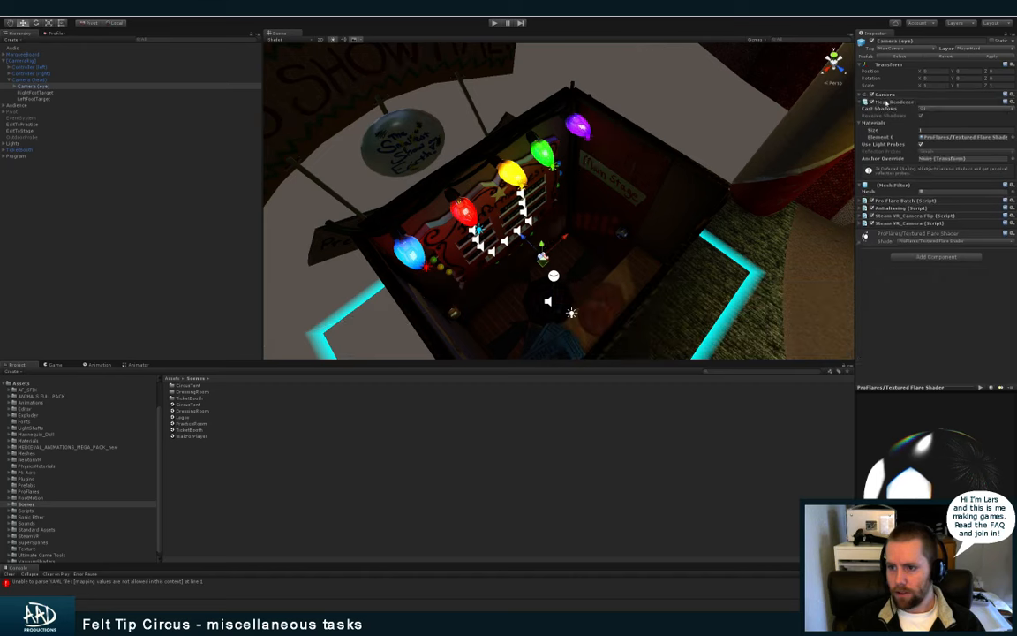
Collapse Camera (eye)'s Camera and Mesh Renderer components and add the Screen Overlay image effect to it
click(885, 93)
click(890, 110)
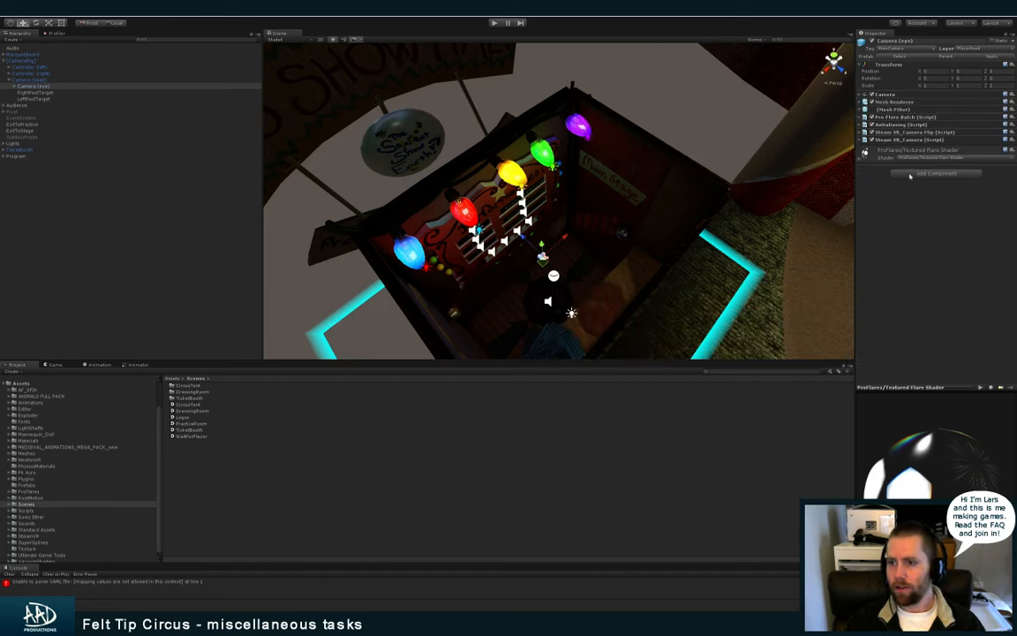
click(912, 174)
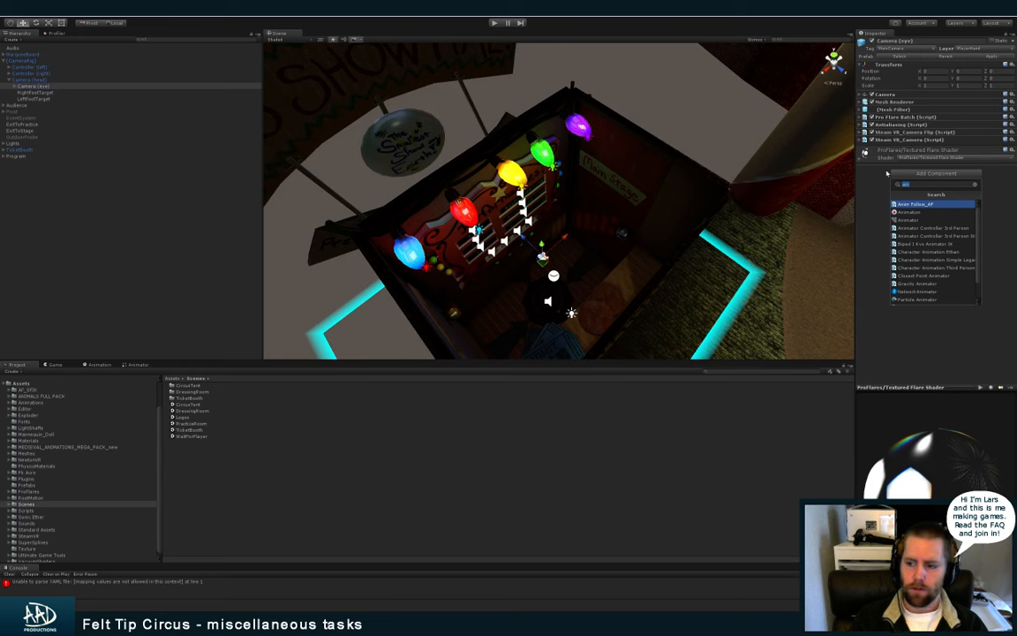
click(60, 10)
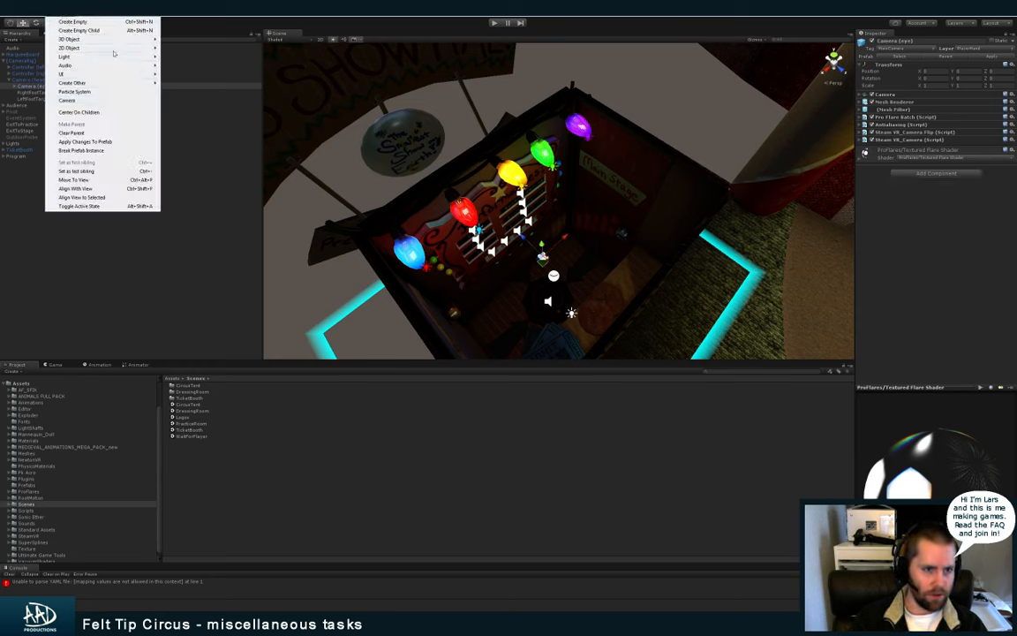
mouse_move(93, 12)
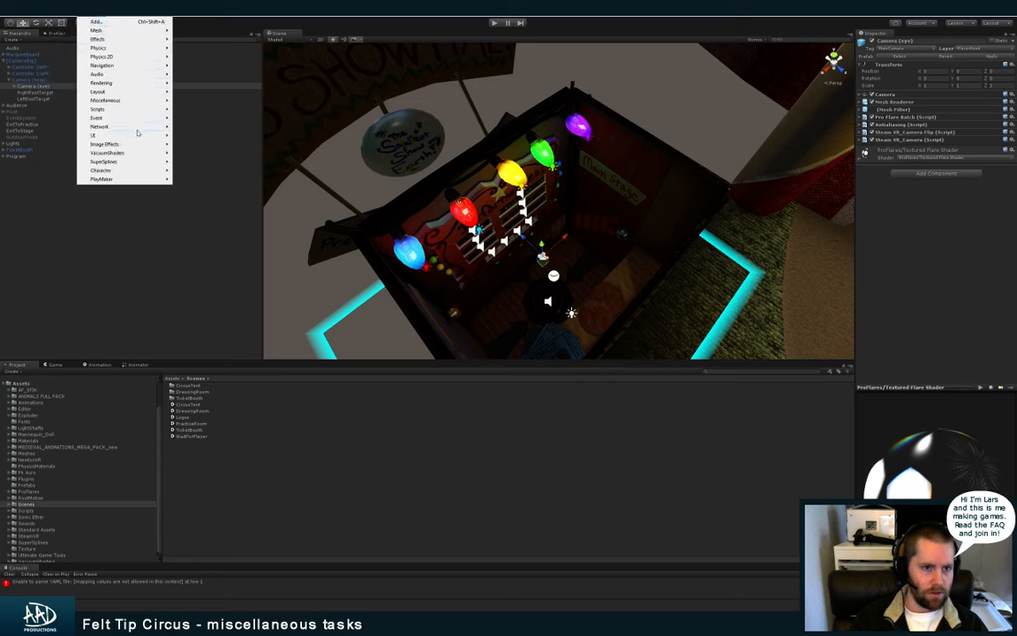
mouse_move(128, 144)
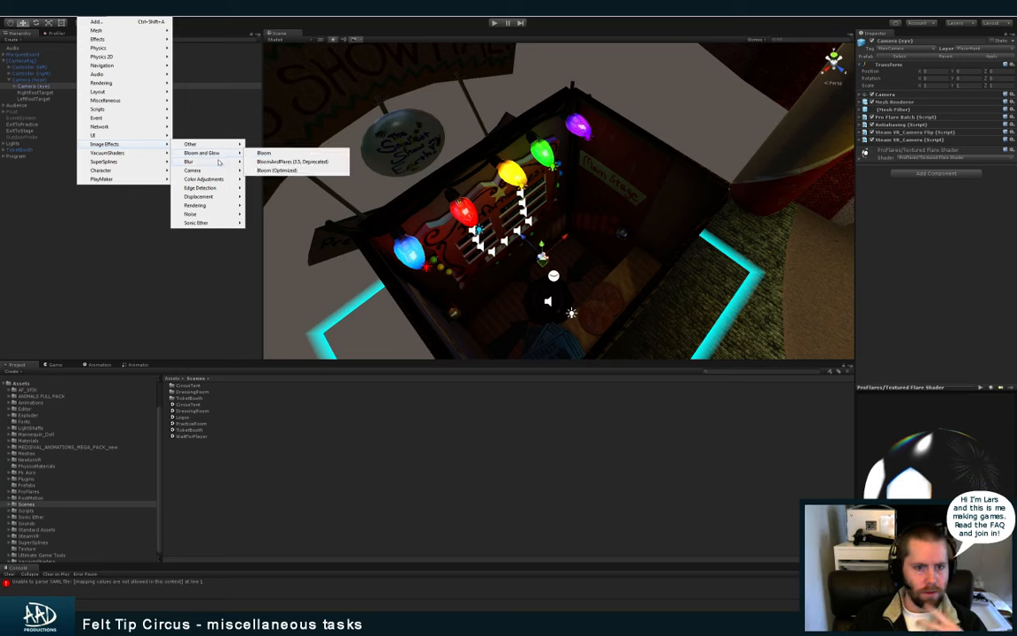
mouse_move(220, 189)
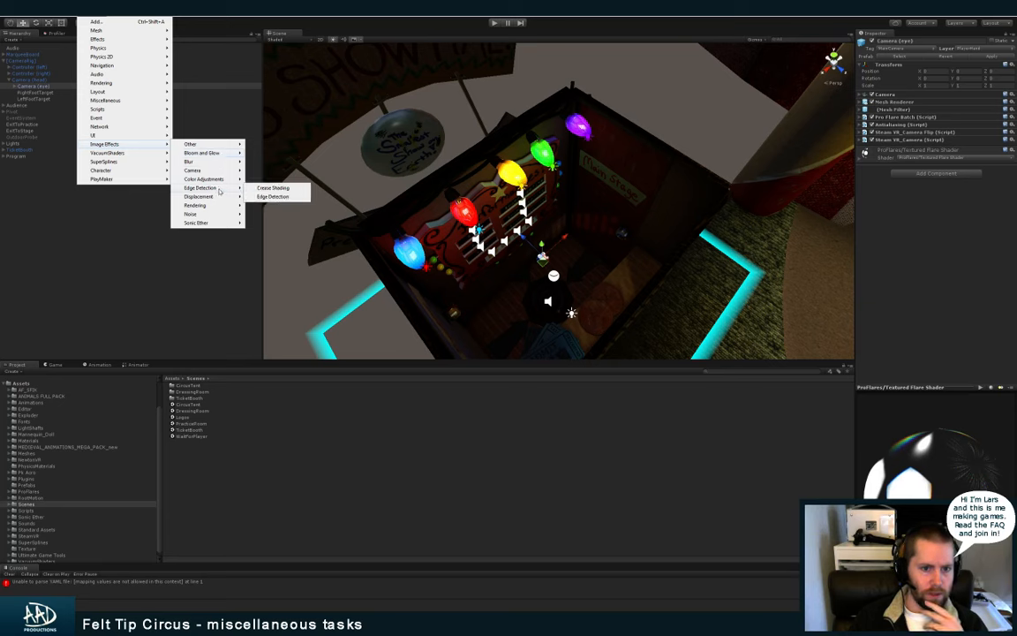
mouse_move(220, 146)
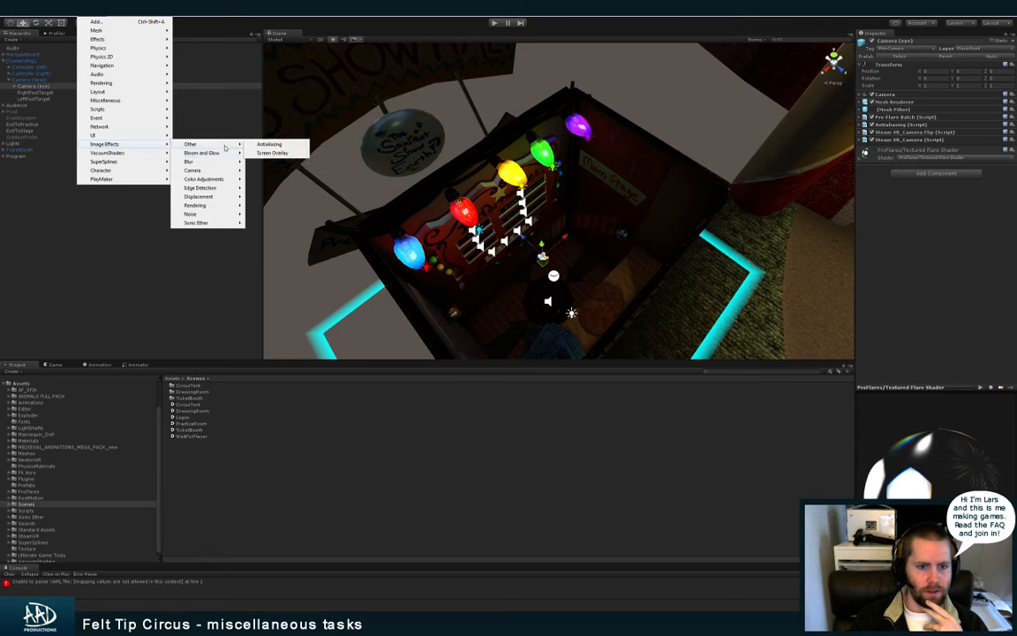
click(272, 153)
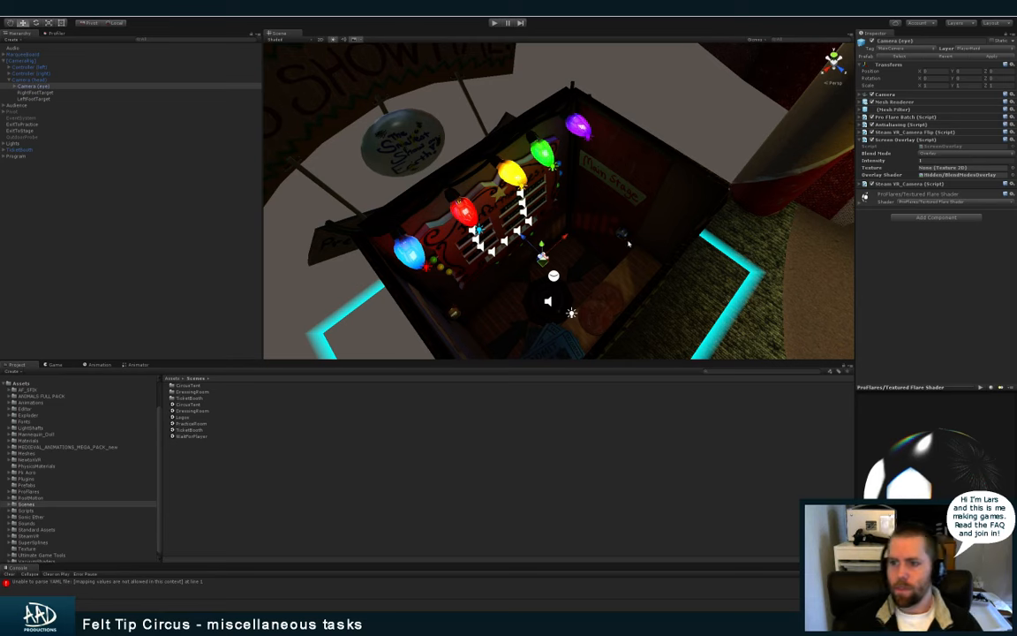
Show the Game view and check the textures available for the Screen Overlay without choosing one
click(55, 364)
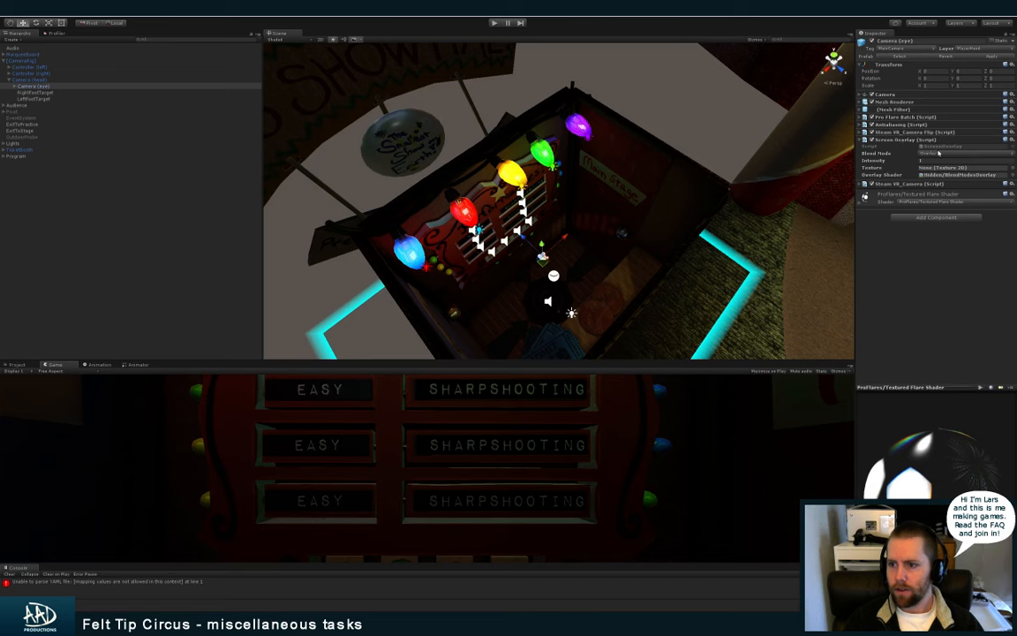
click(1006, 167)
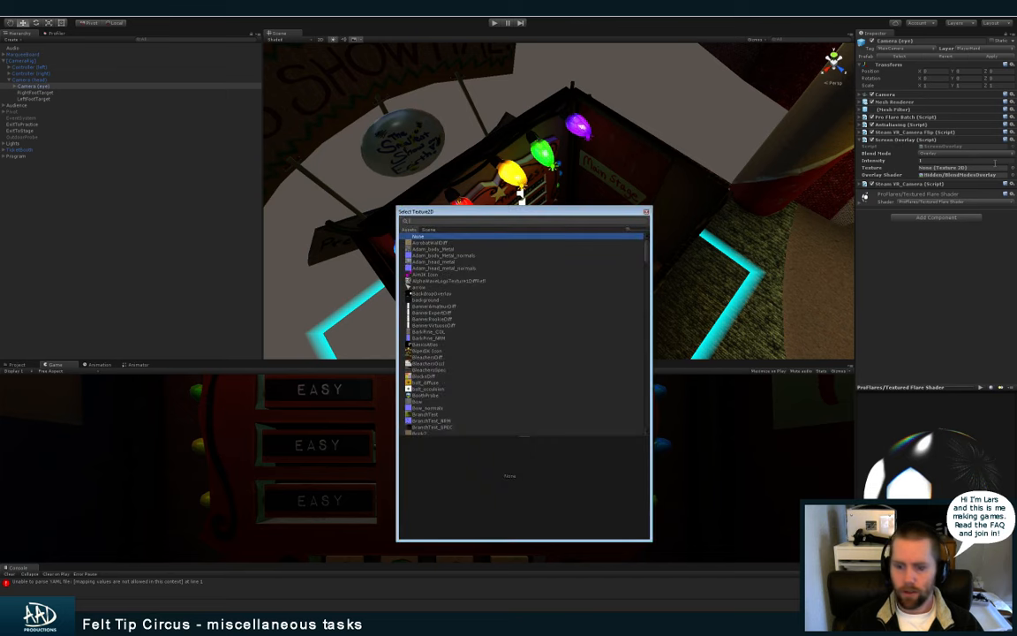
key(Escape)
key(Escape)
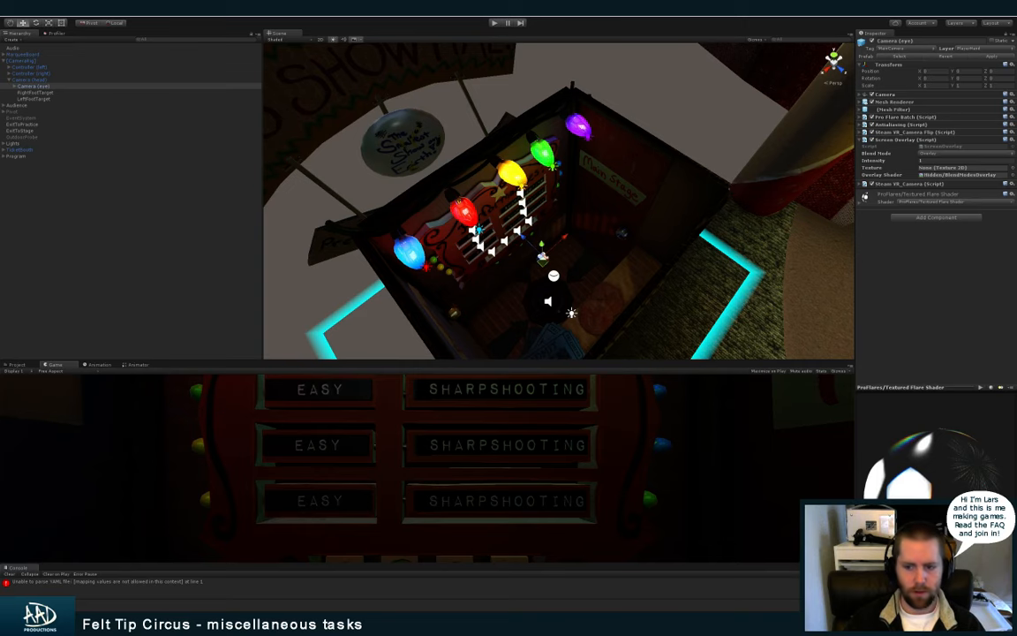
Switch to Photoshop and create a new 64 x 64 pixel RGB document with a white background
key(alt+Tab)
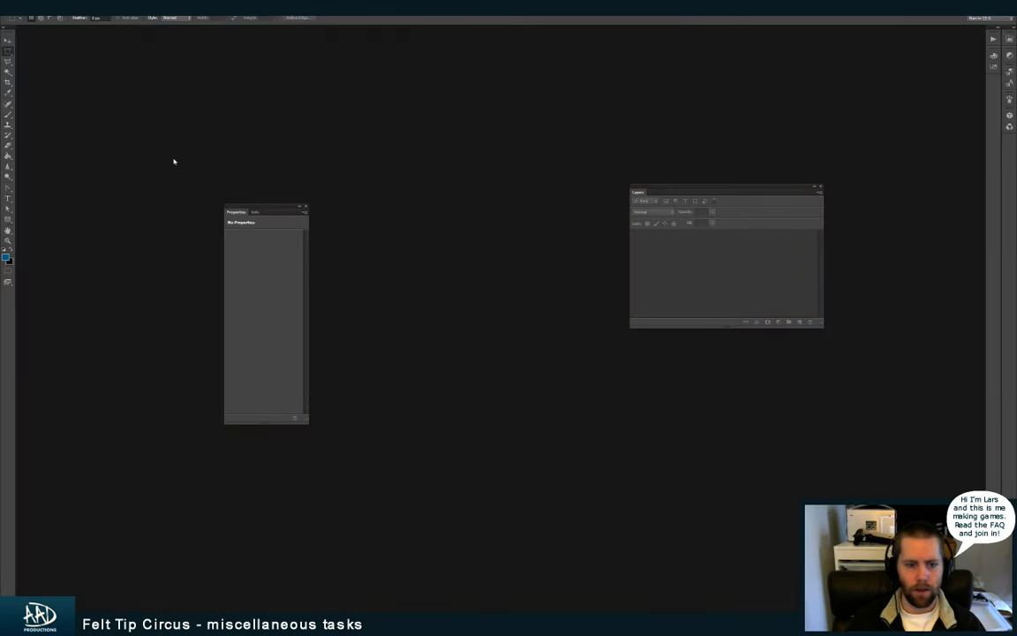
click(25, 13)
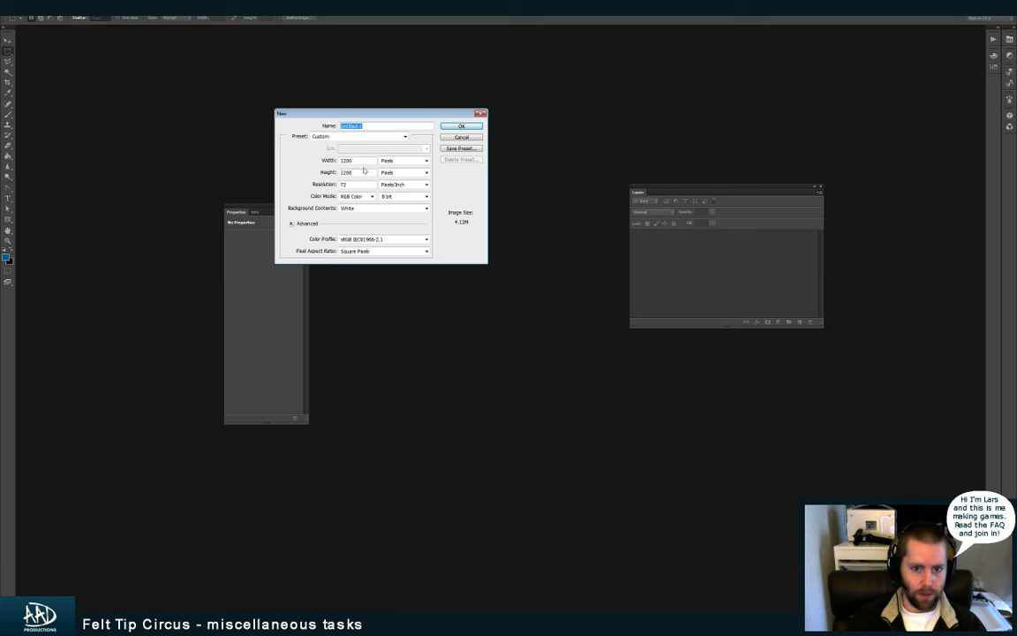
drag(360, 163, 313, 150)
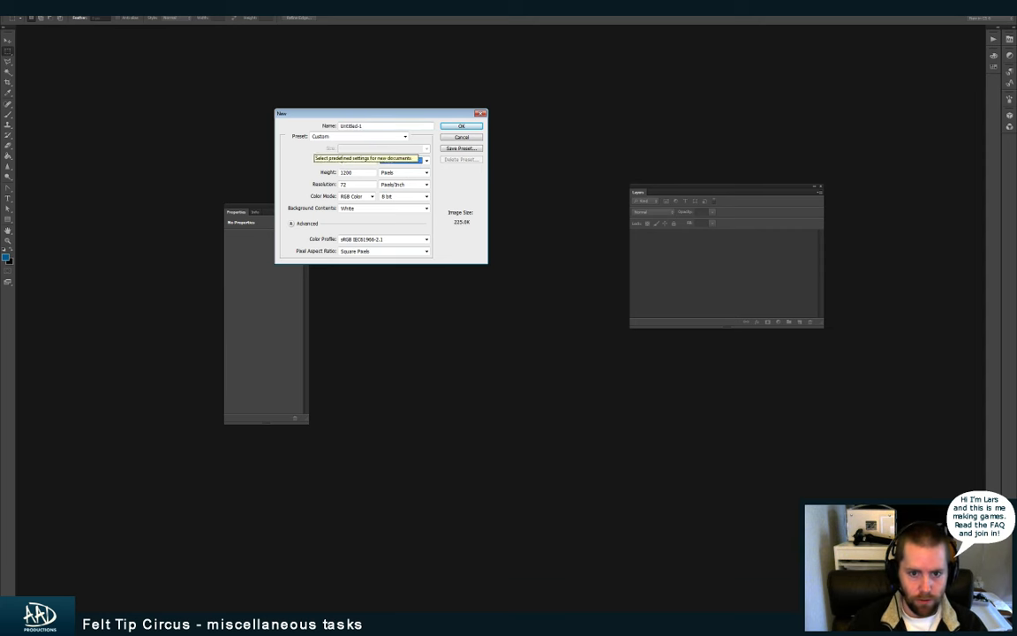
text(64)
key(Tab)
text(64)
key(Return)
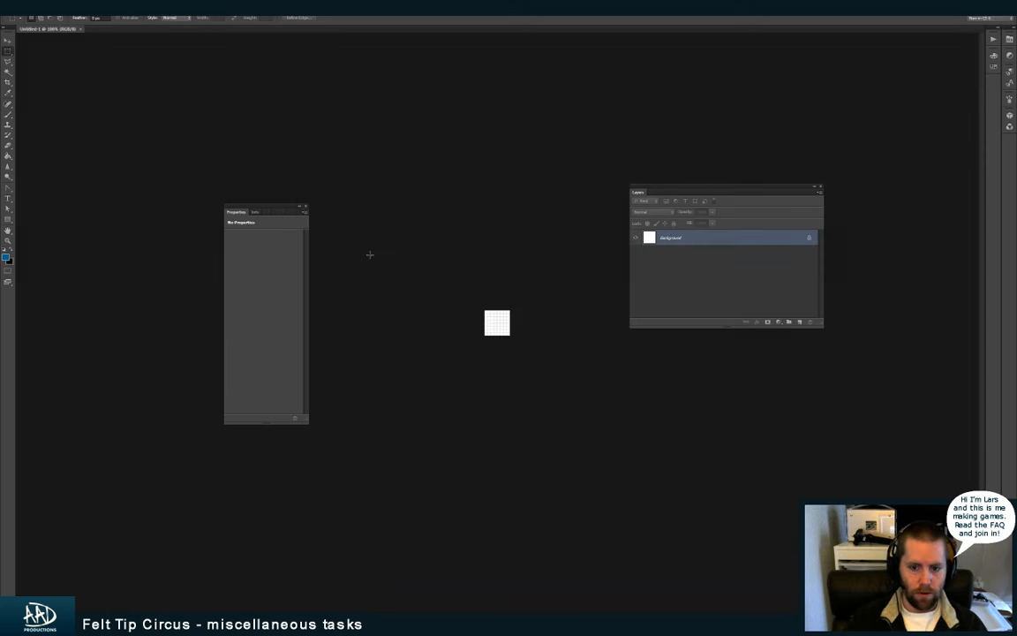
Start saving the image and browse to the Texture folder within FeltTipCircus's Unity Assets
key(ctrl+s)
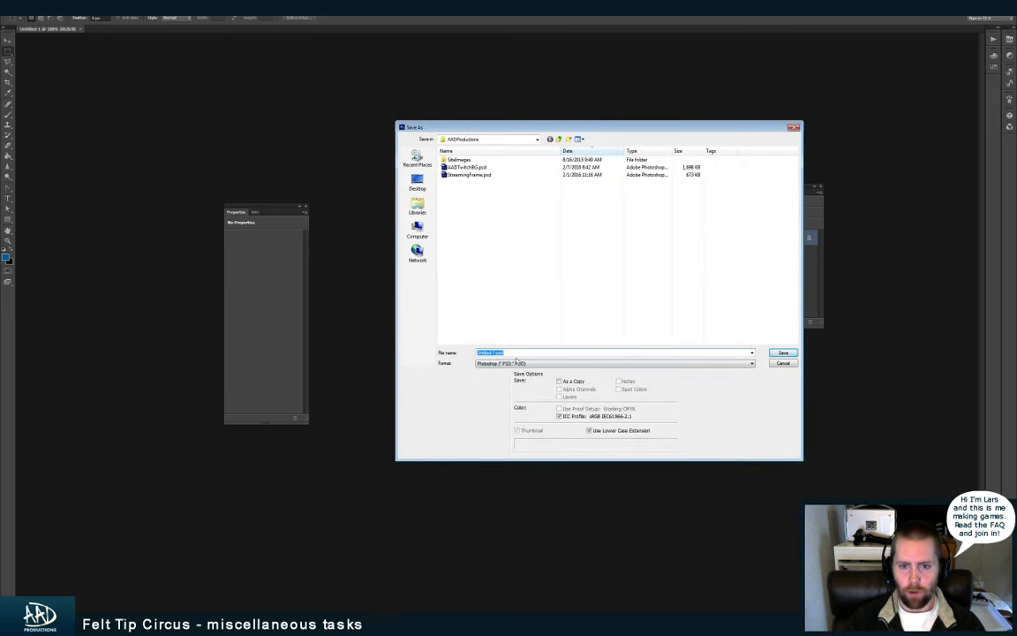
click(535, 139)
click(481, 224)
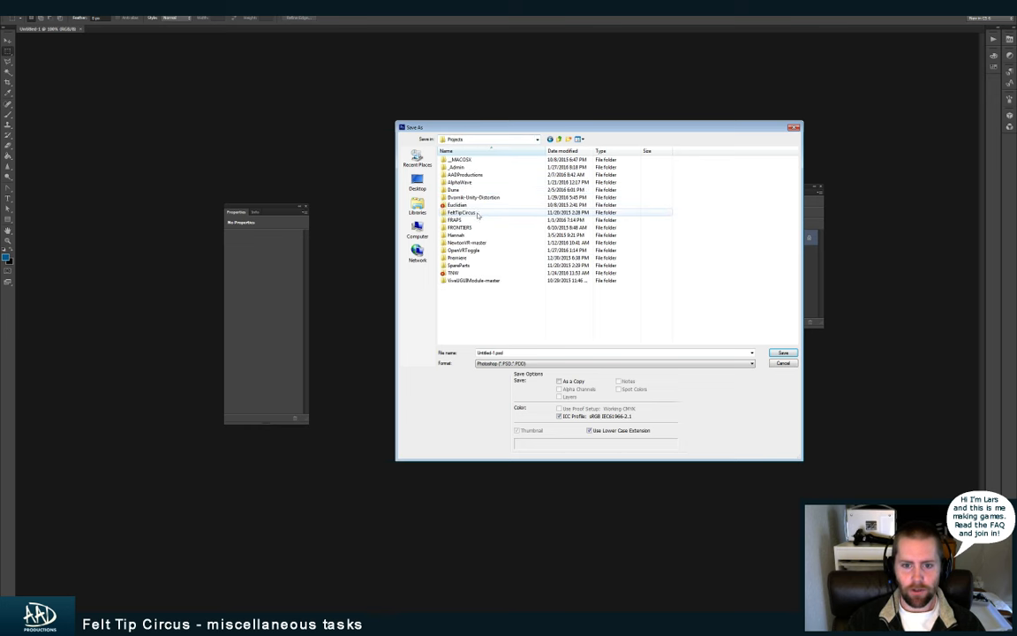
double_click(433, 212)
double_click(468, 160)
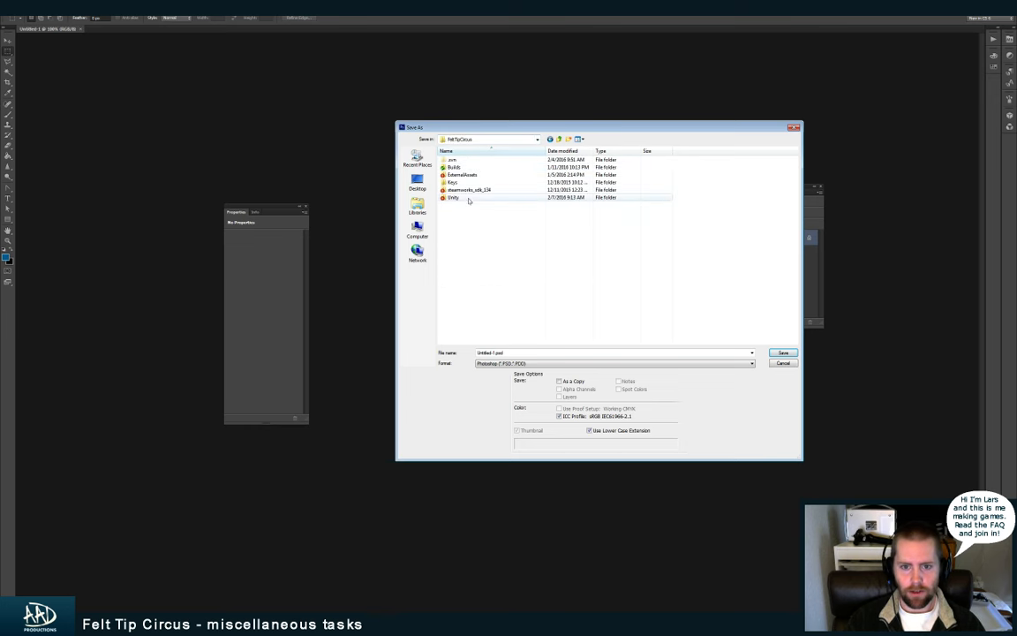
double_click(453, 198)
double_click(453, 160)
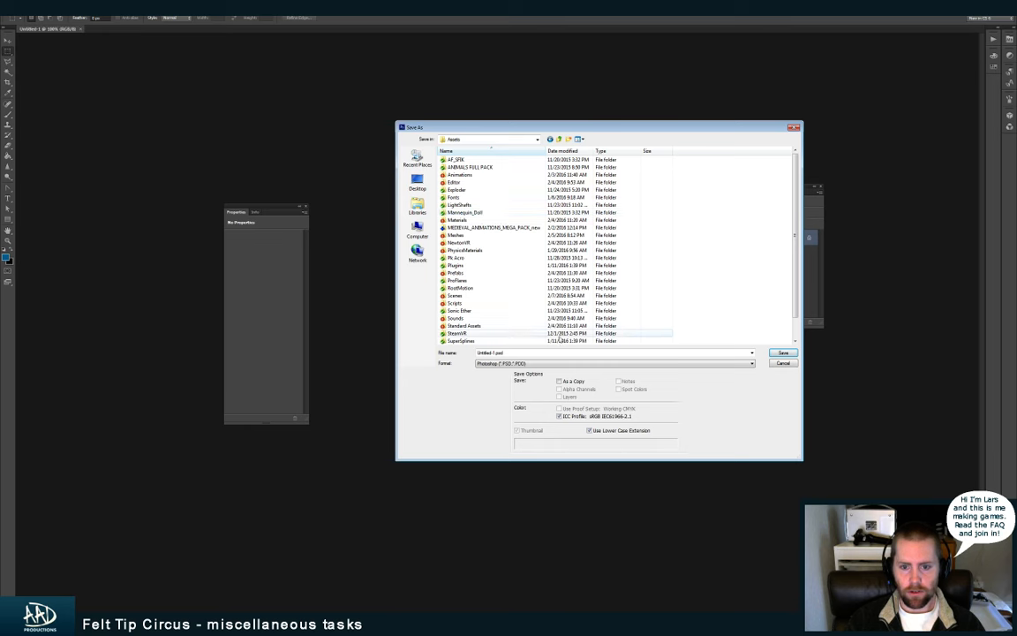
scroll(475, 325, down, 3)
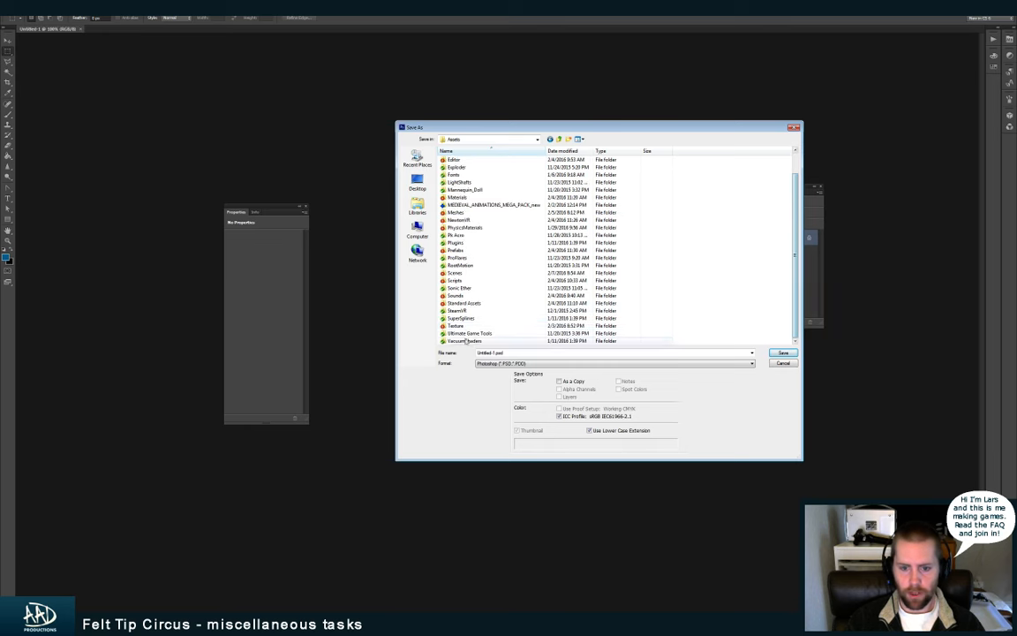
double_click(475, 325)
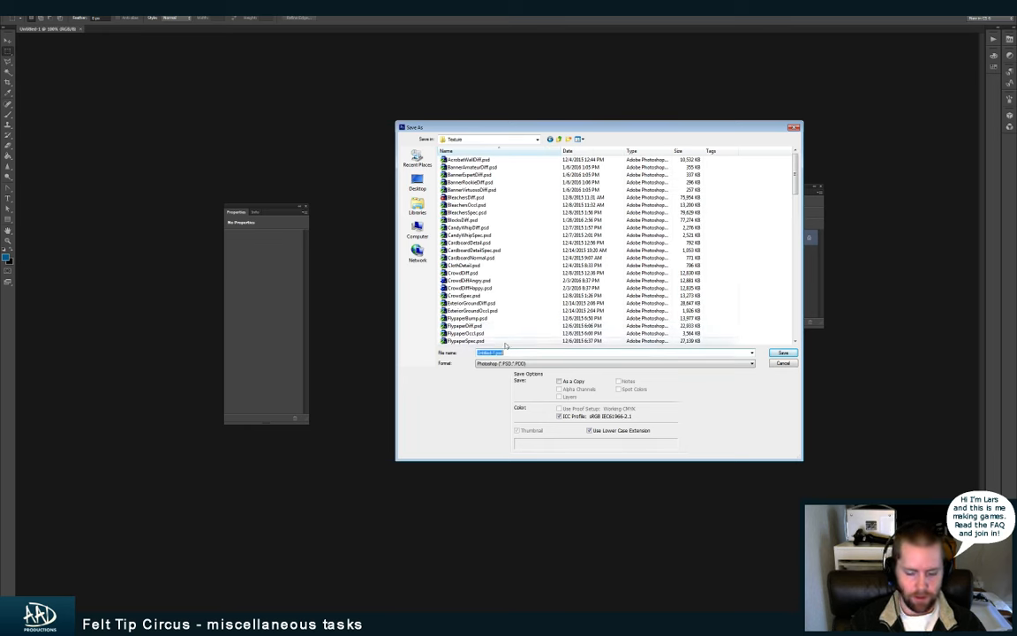
Save the blank white image as White.psd in the Texture folder
text(w)
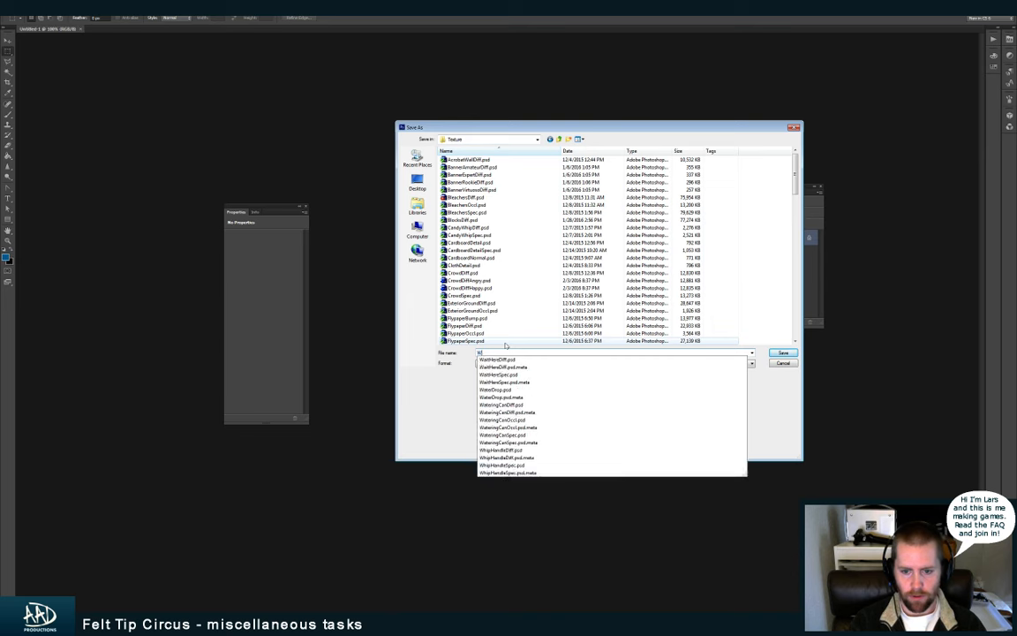
text(hite)
key(Return)
click(554, 256)
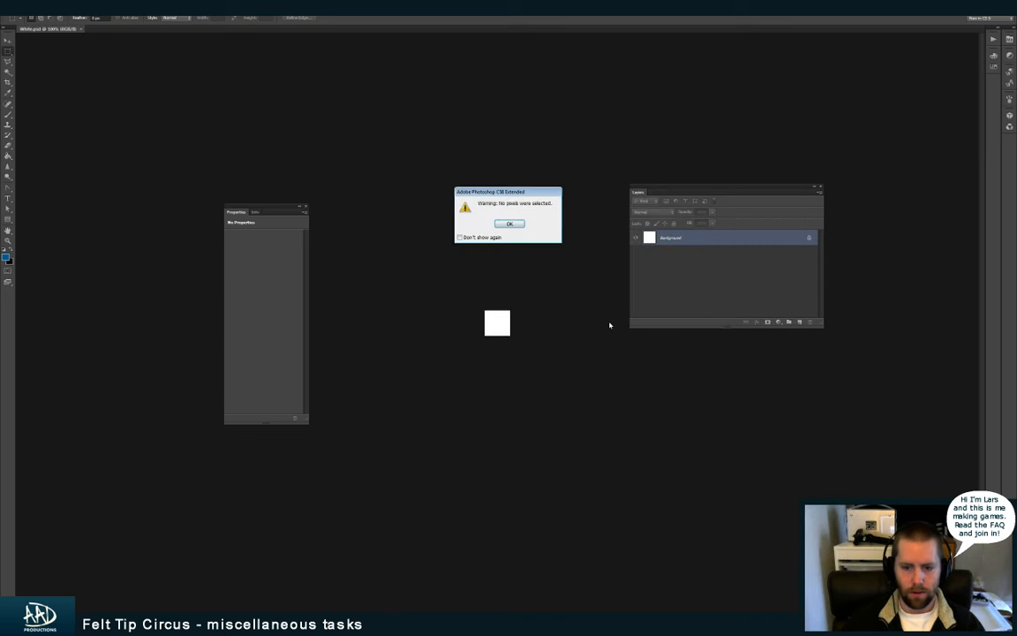
key(Return)
Switch back to Unity and assign the White texture to the Screen Overlay on Camera (eye)
key(alt+Tab)
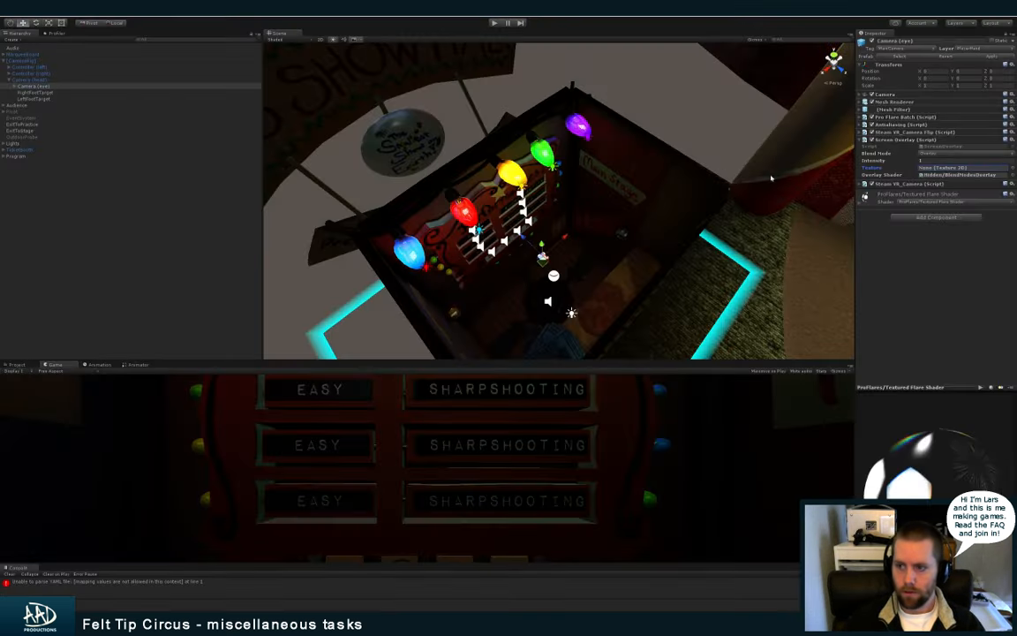
click(1004, 167)
text(white)
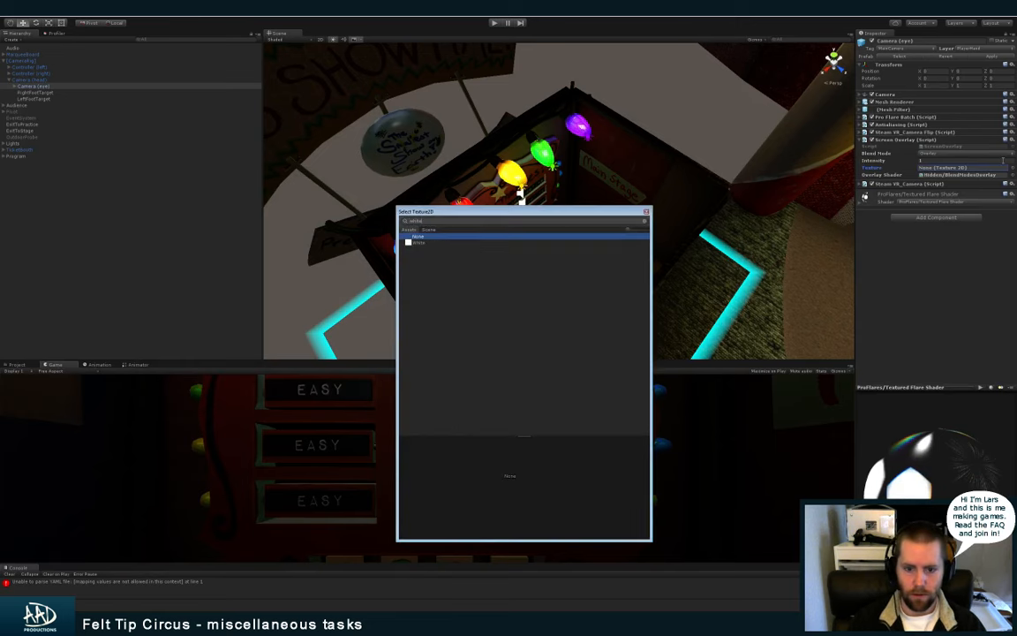
key(Down)
key(Return)
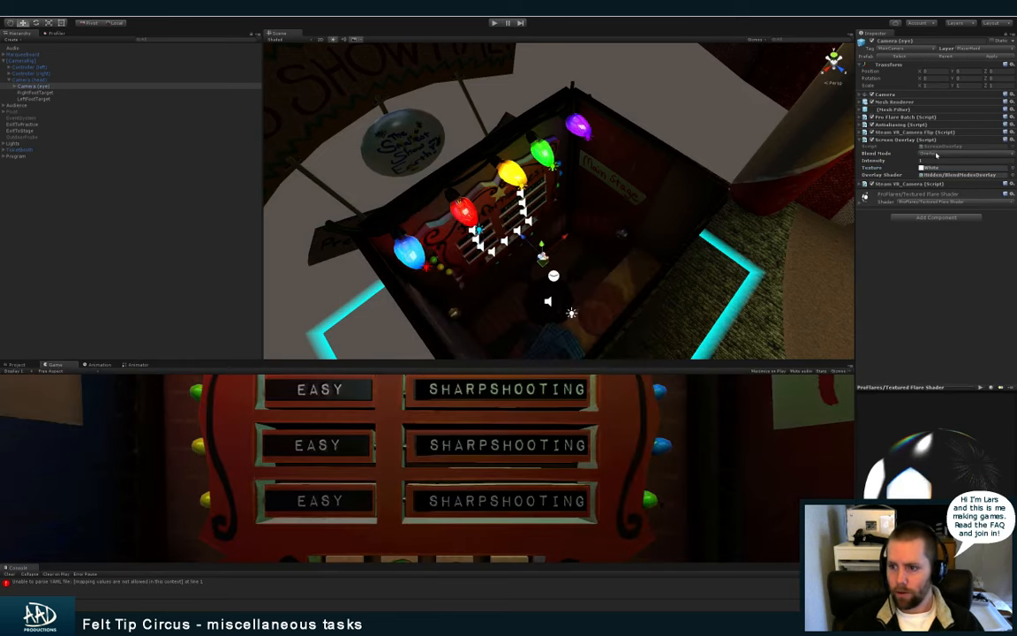
Set the Screen Overlay's blend mode to Additive and its intensity to 0
click(937, 155)
click(869, 152)
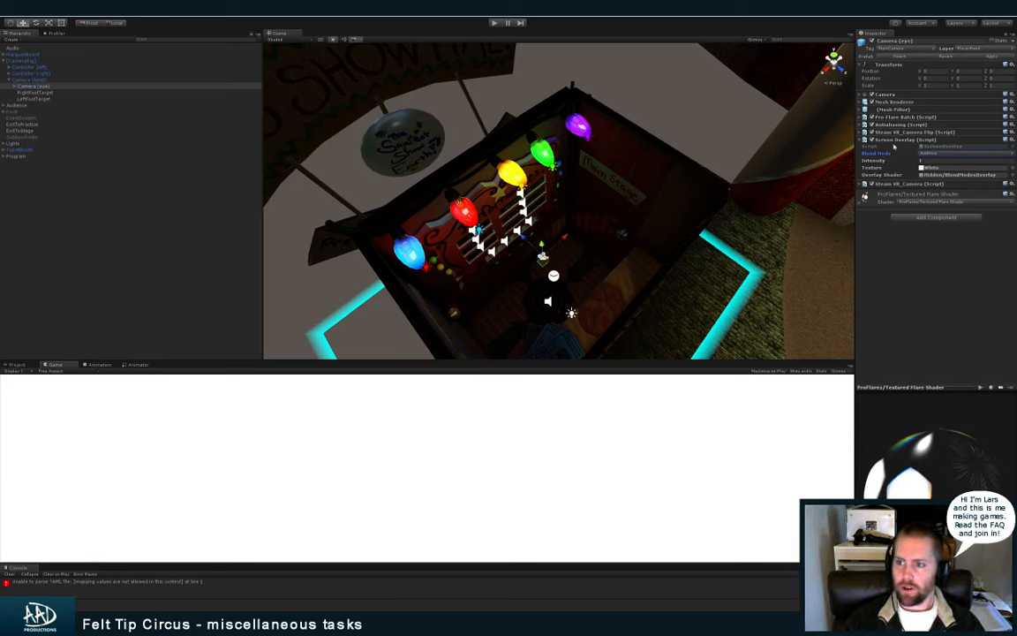
drag(881, 161, 868, 165)
click(934, 162)
text(0)
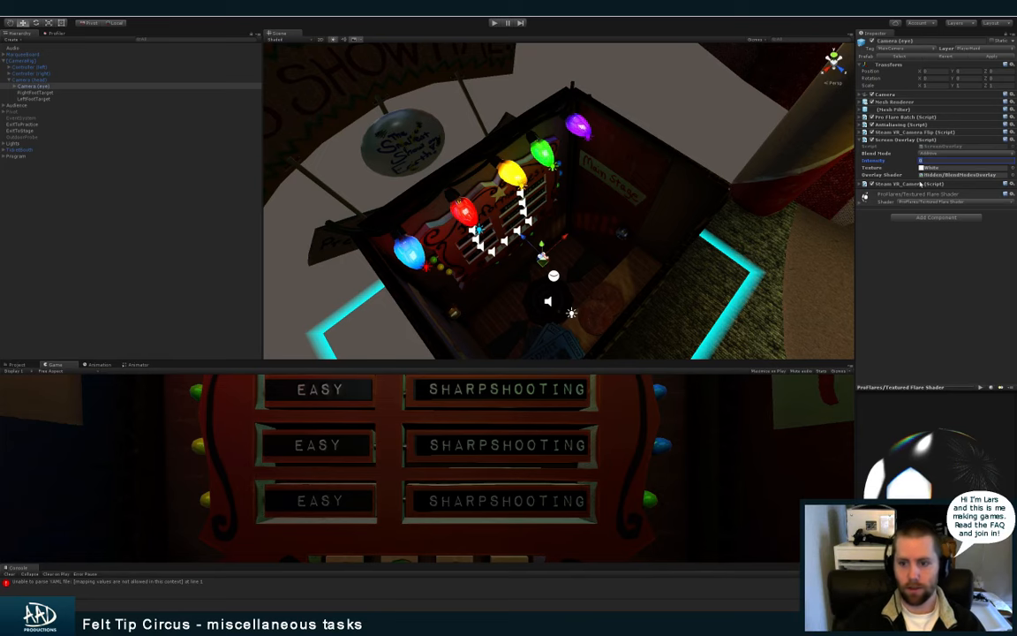
text(1)
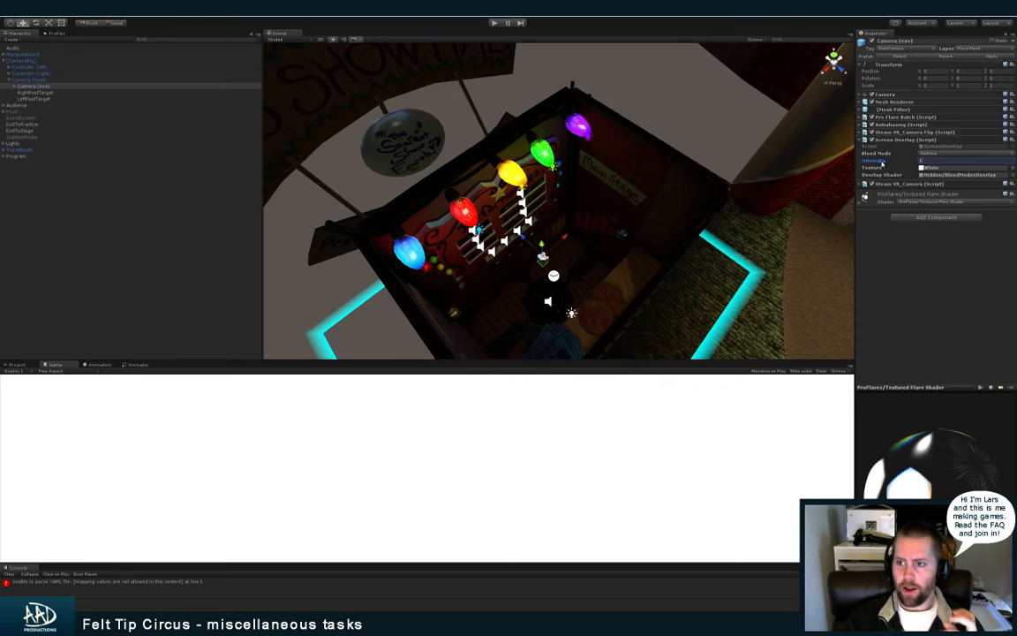
Try the Screen Overlay's intensity at 1 and at a slightly negative value, and set it back to 0
drag(880, 163, 868, 165)
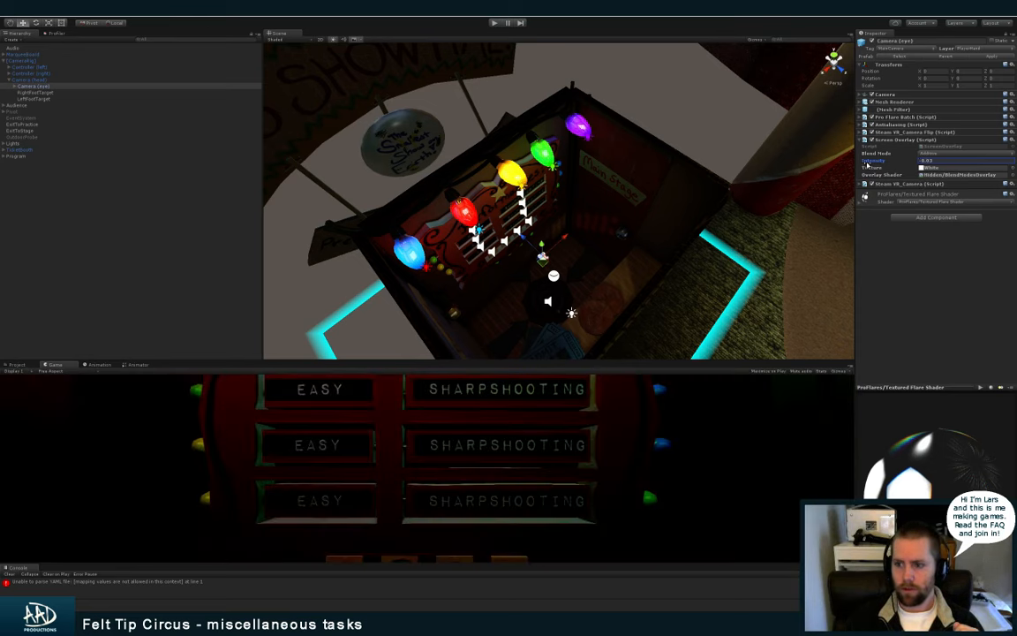
click(937, 163)
text(0)
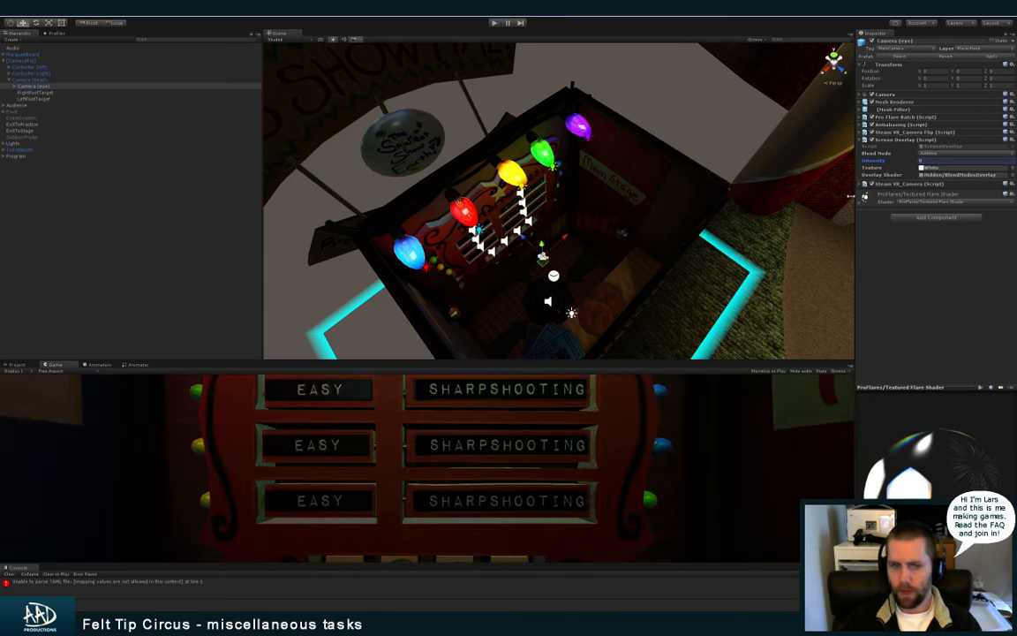
Look over the components on Camera (head) and reselect Camera (eye)
click(9, 80)
click(10, 80)
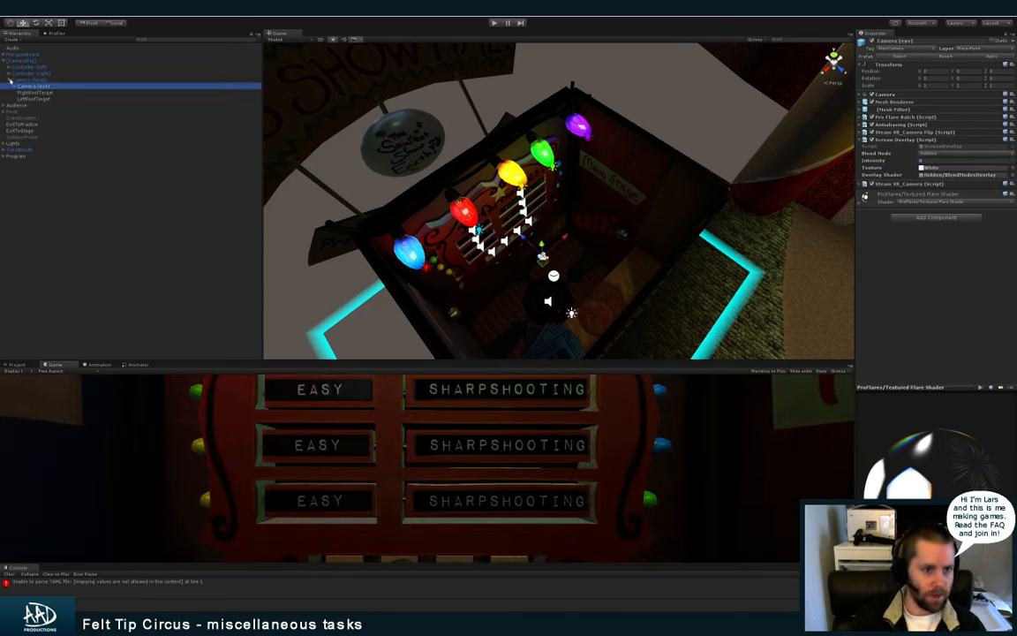
click(34, 80)
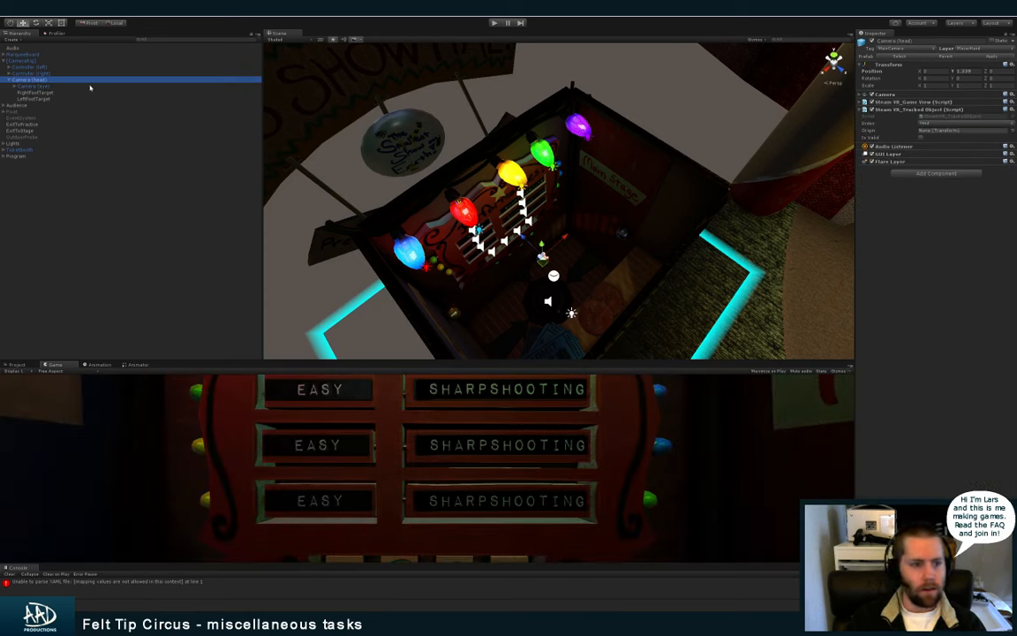
click(89, 86)
click(918, 169)
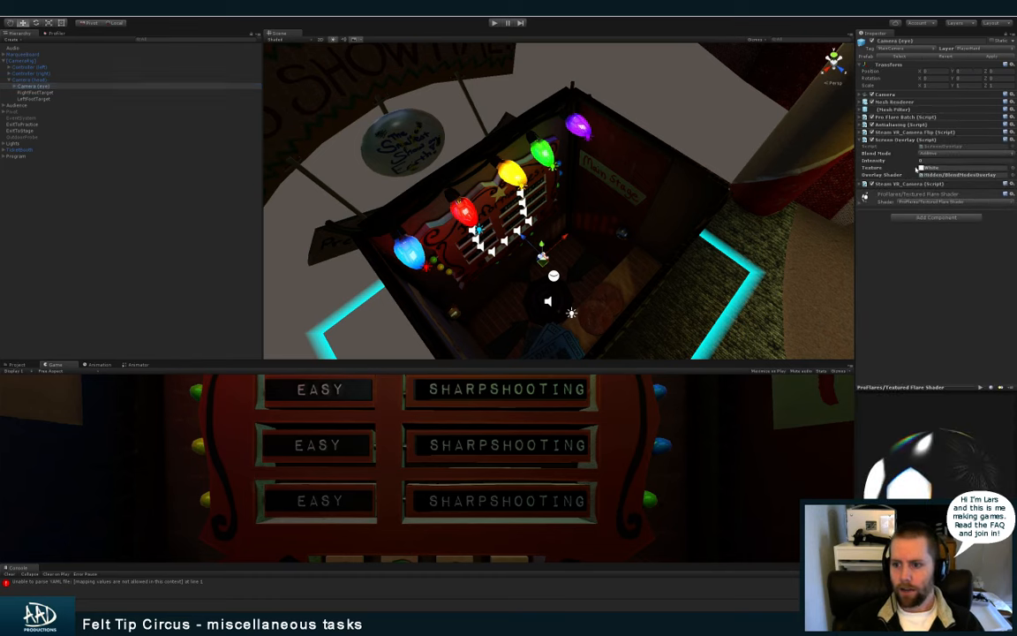
Create a new C# script named BlankOut and attach it to Camera (eye)
click(904, 139)
click(905, 181)
text(bloom)
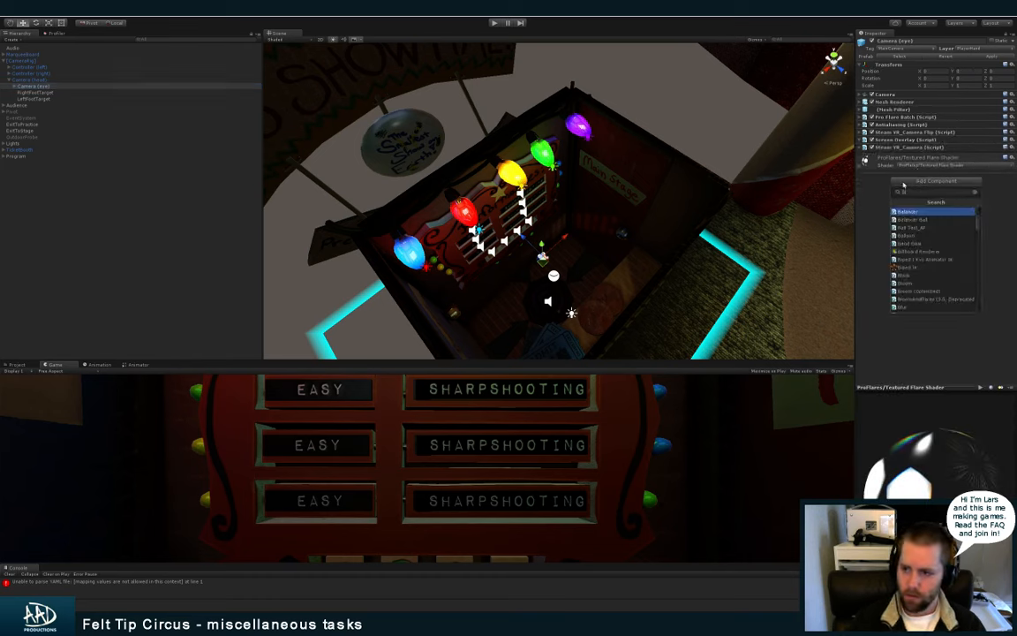
key(Return)
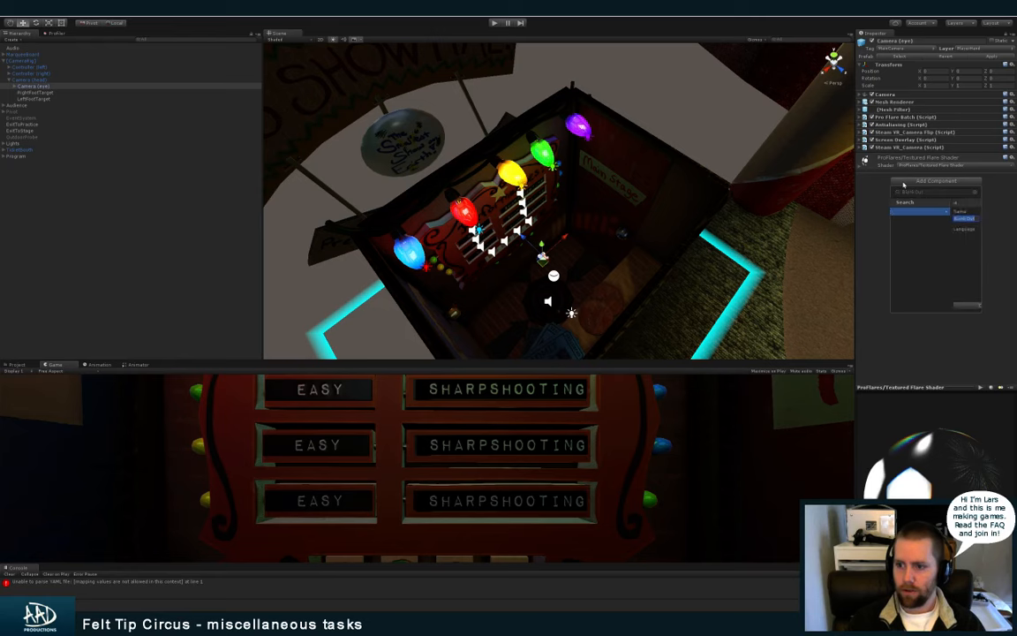
key(Return)
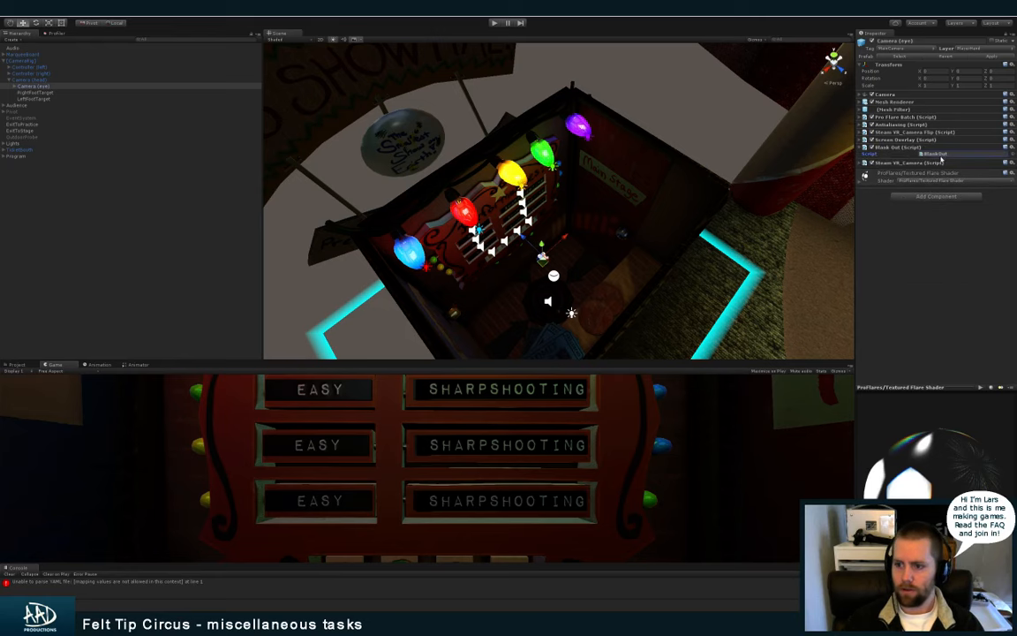
Move the BlankOut script from the Assets root into the Scripts folder
click(12, 364)
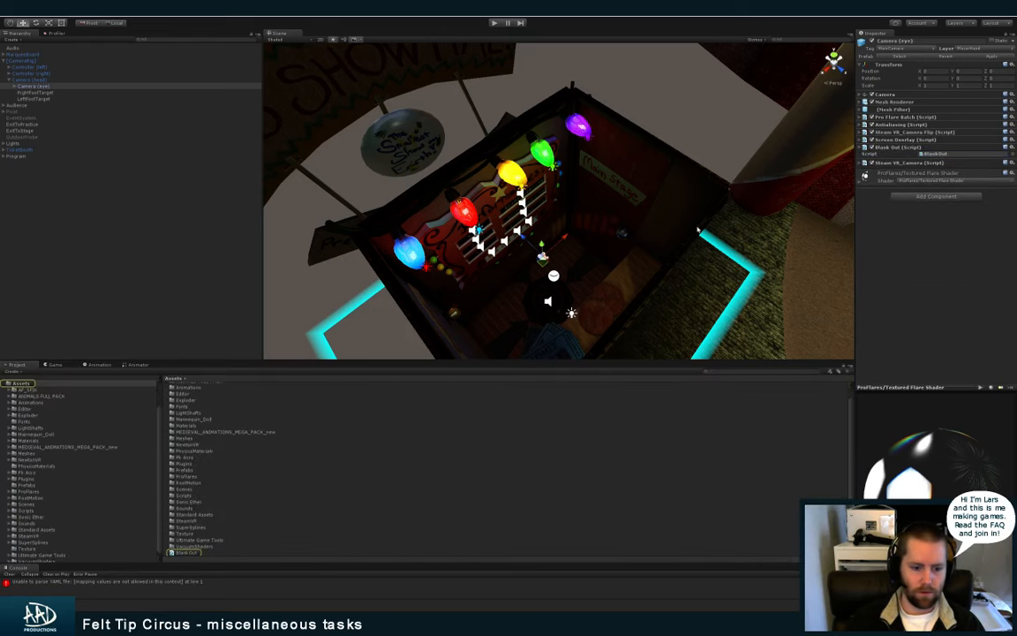
click(176, 552)
drag(190, 555, 199, 500)
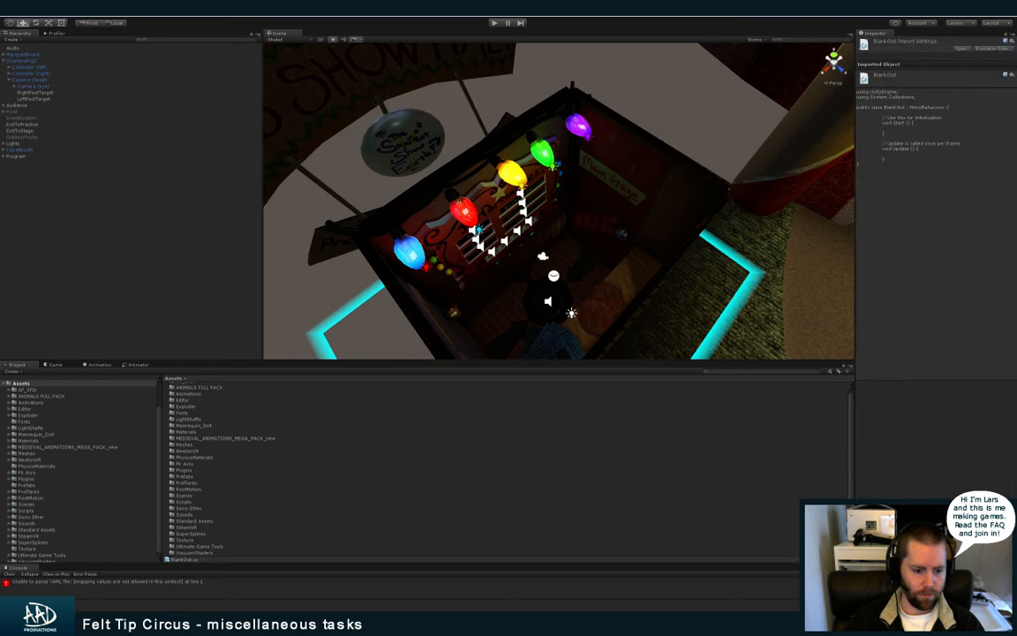
Switch to Windows Explorer and go to G:\Projects\FeltTipCircus\FeltTipCircus\Unity\Assets
key(super+e)
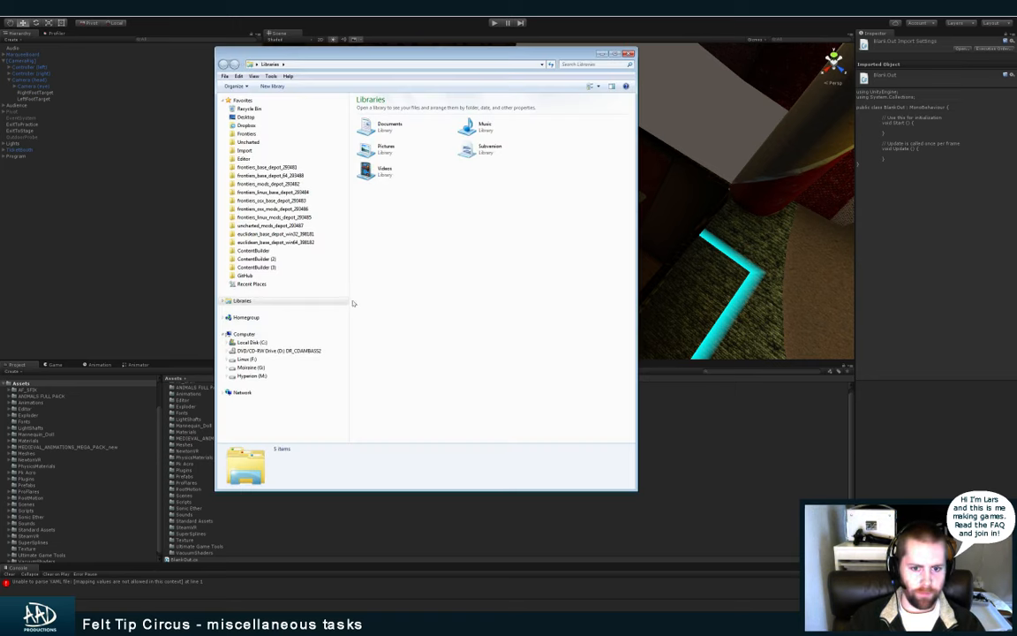
click(252, 367)
double_click(373, 142)
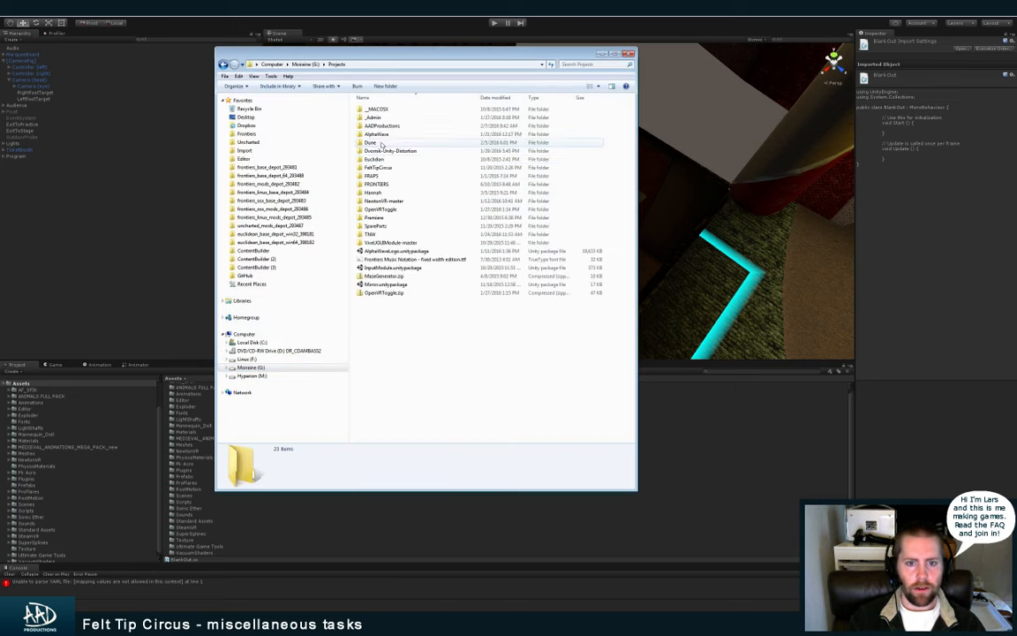
double_click(375, 150)
double_click(378, 109)
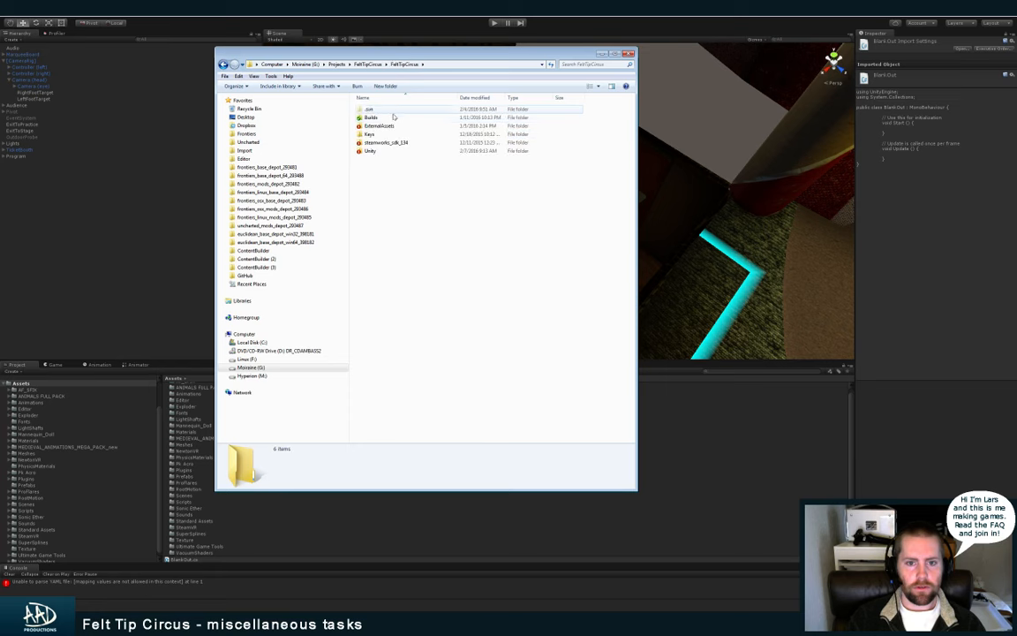
double_click(371, 134)
double_click(382, 110)
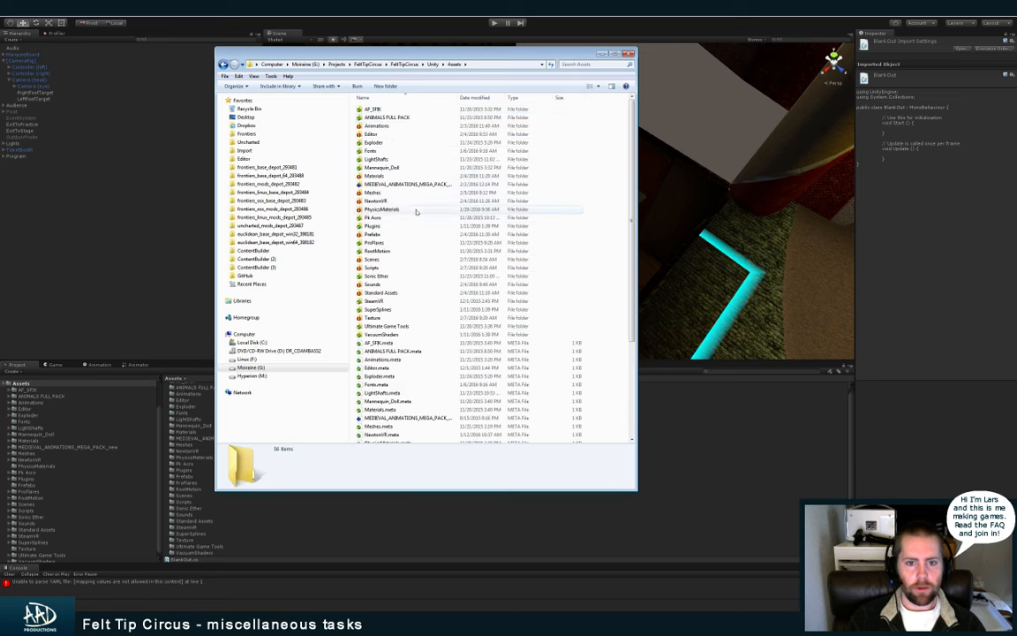
Add the Scripts folder's unversioned BlankOut.cs and BlankOut.cs.meta to version control with TortoiseSVN
click(374, 267)
right_click(374, 268)
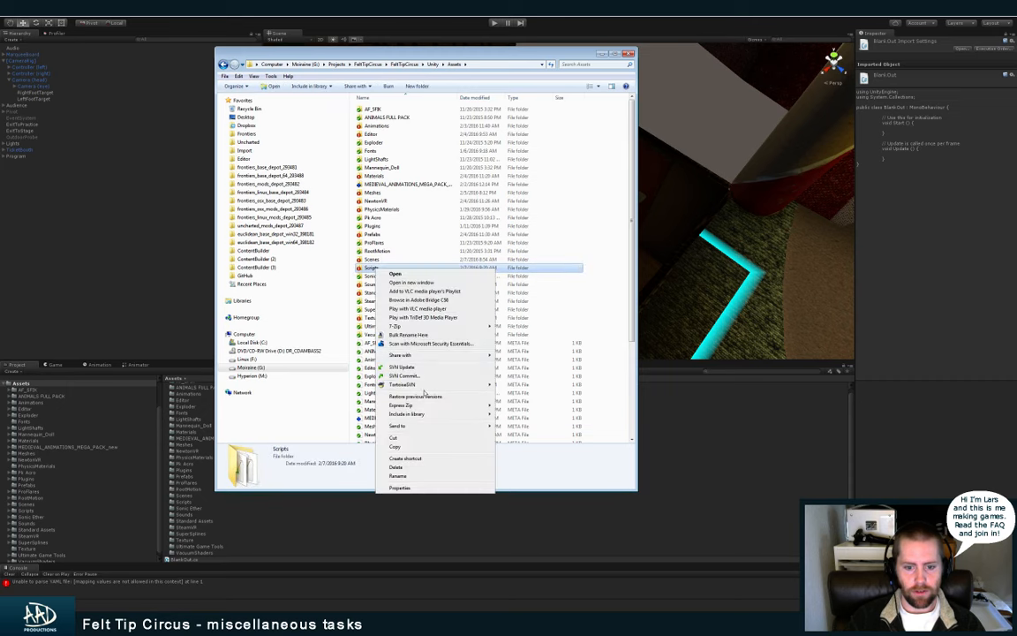
mouse_move(401, 385)
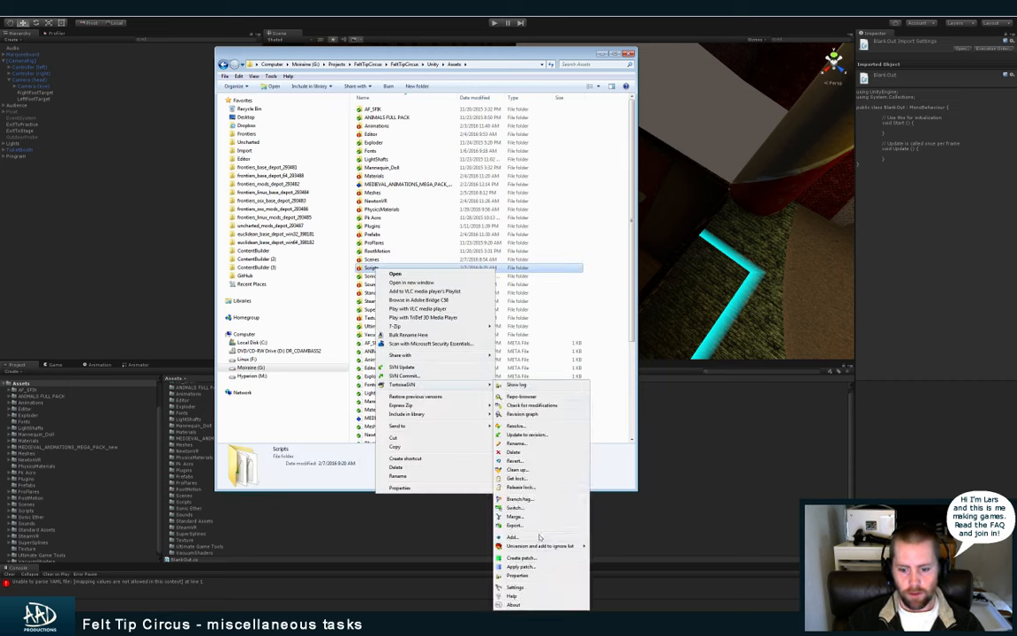
click(512, 536)
click(385, 331)
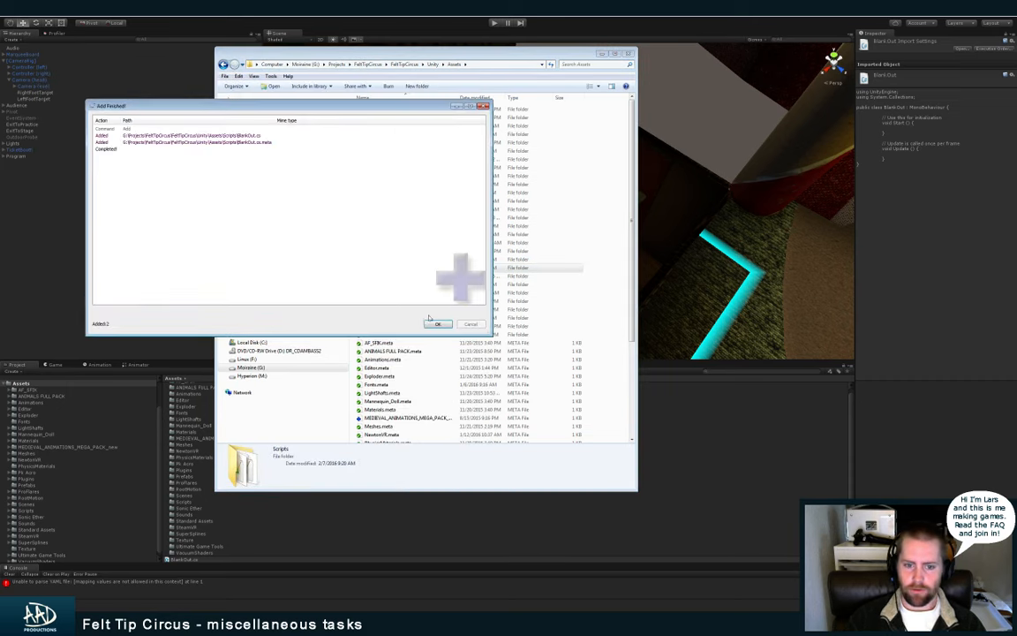
click(438, 325)
Commit all changes in the Scripts folder to SVN without a message, authenticating with the username and account password, and close Explorer
right_click(375, 268)
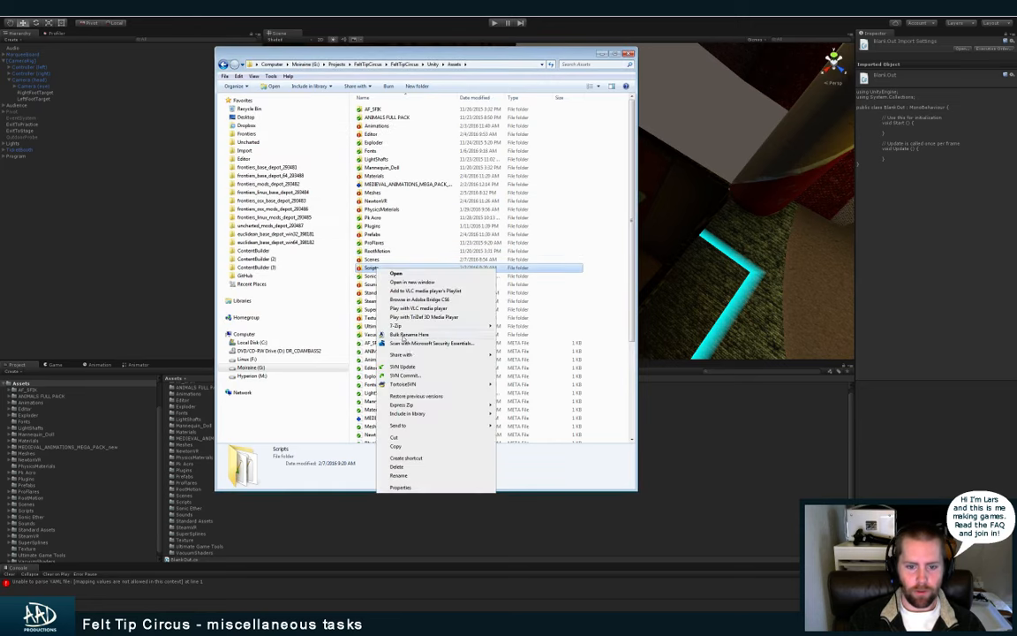
click(386, 339)
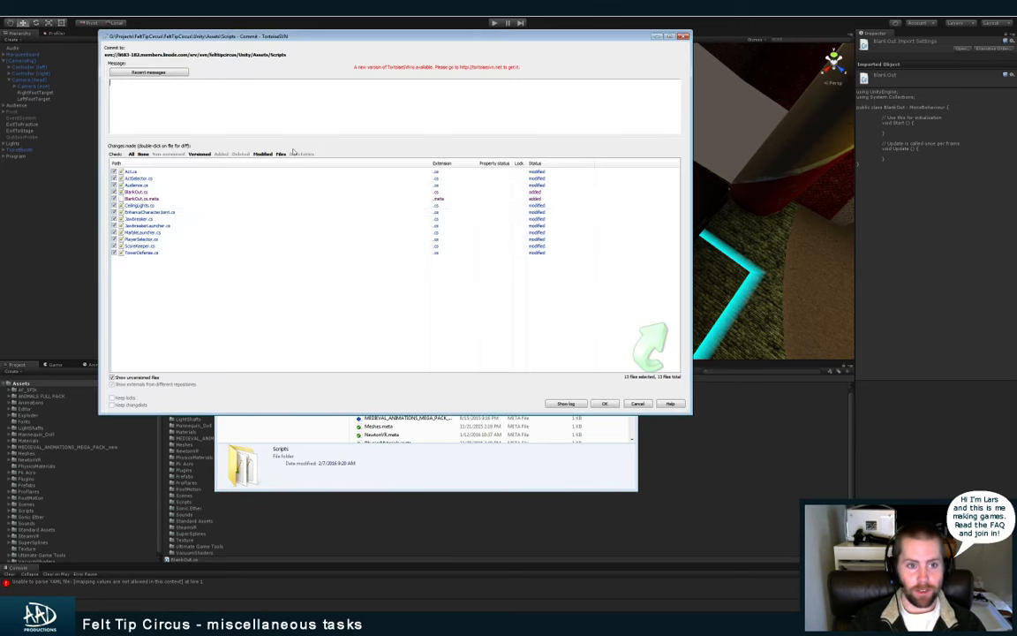
click(605, 403)
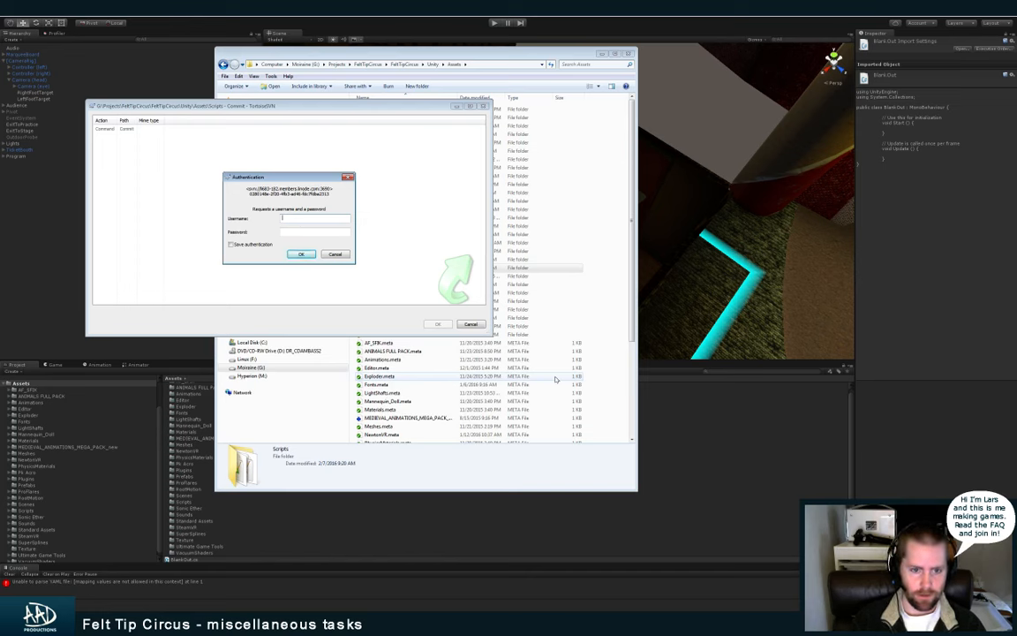
text(larssimkins)
key(Tab)
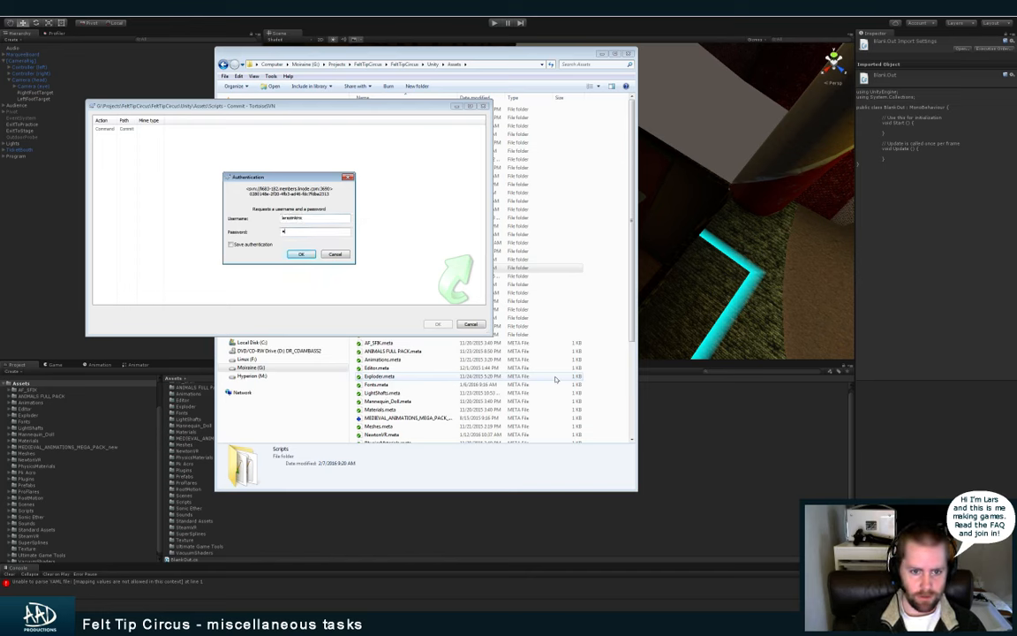
key(Return)
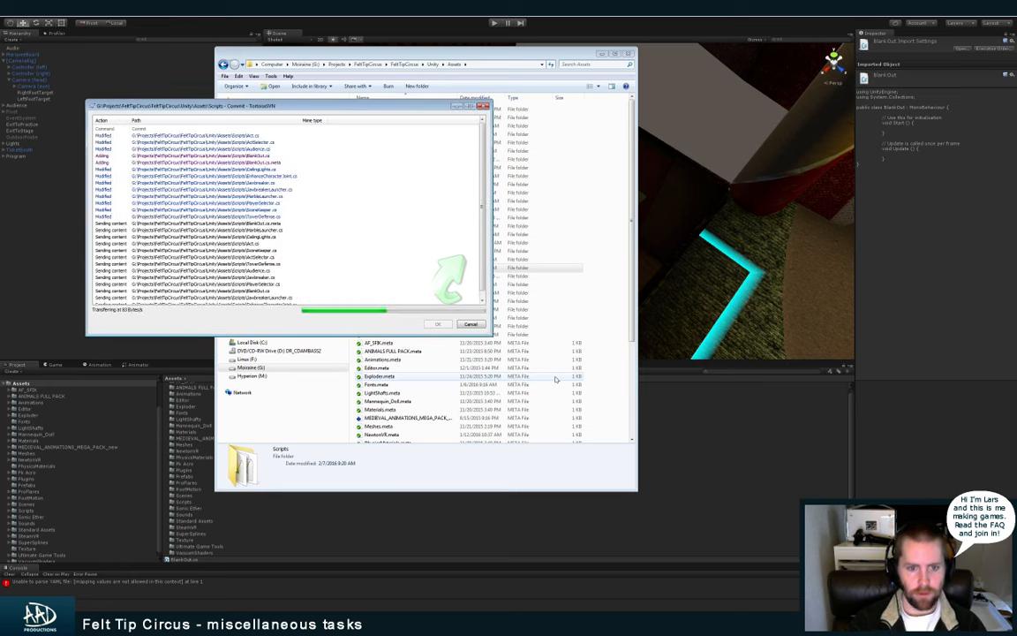
click(444, 325)
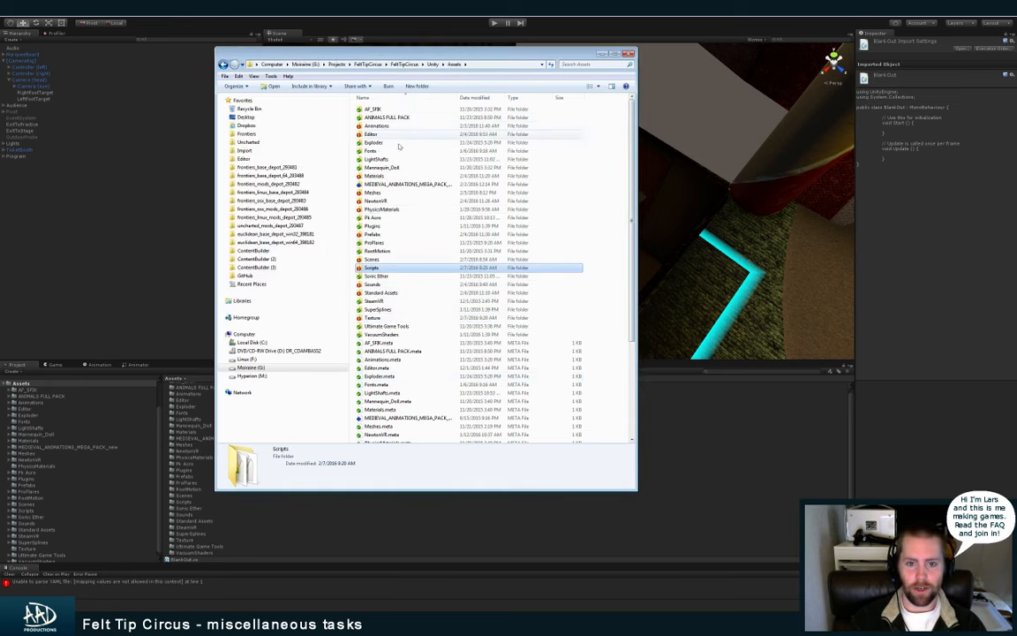
click(629, 54)
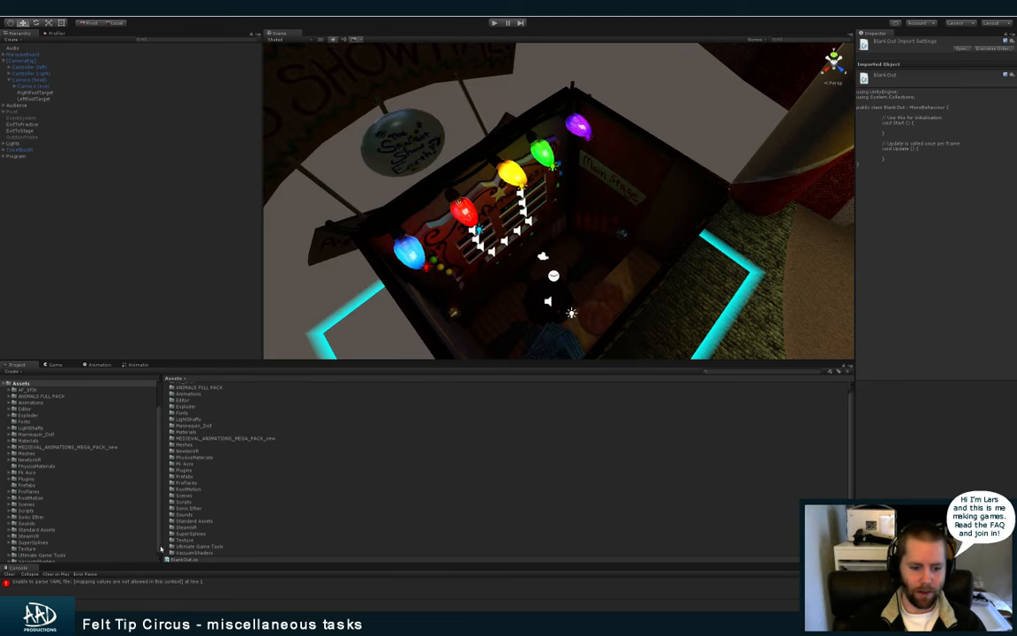
Open the BlankOut script from Unity's Scripts folder in MonoDevelop and wrap its class in an indented FTC namespace
click(26, 510)
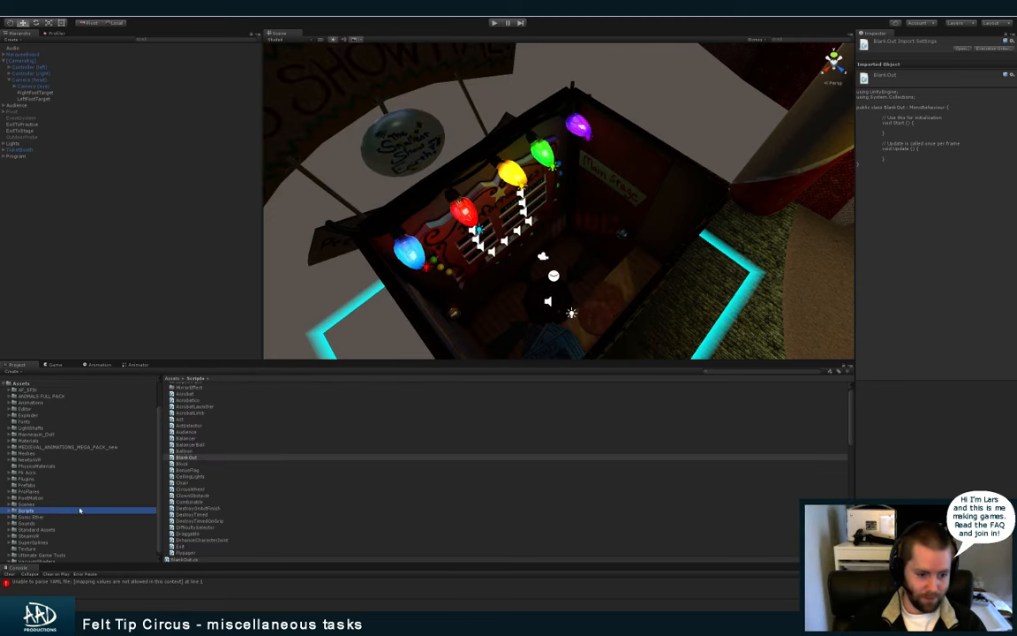
click(212, 458)
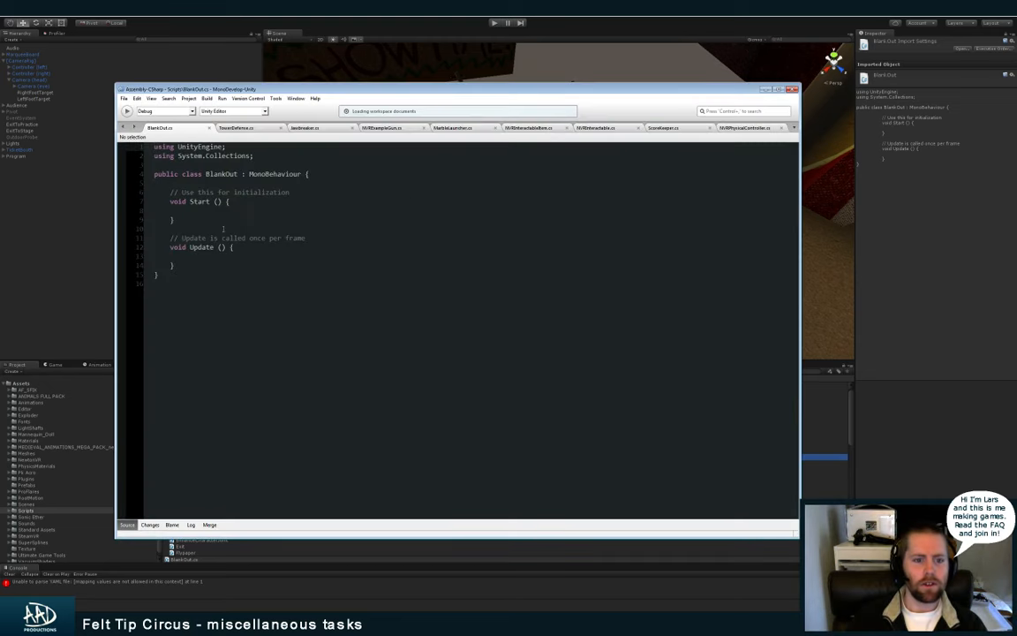
click(283, 161)
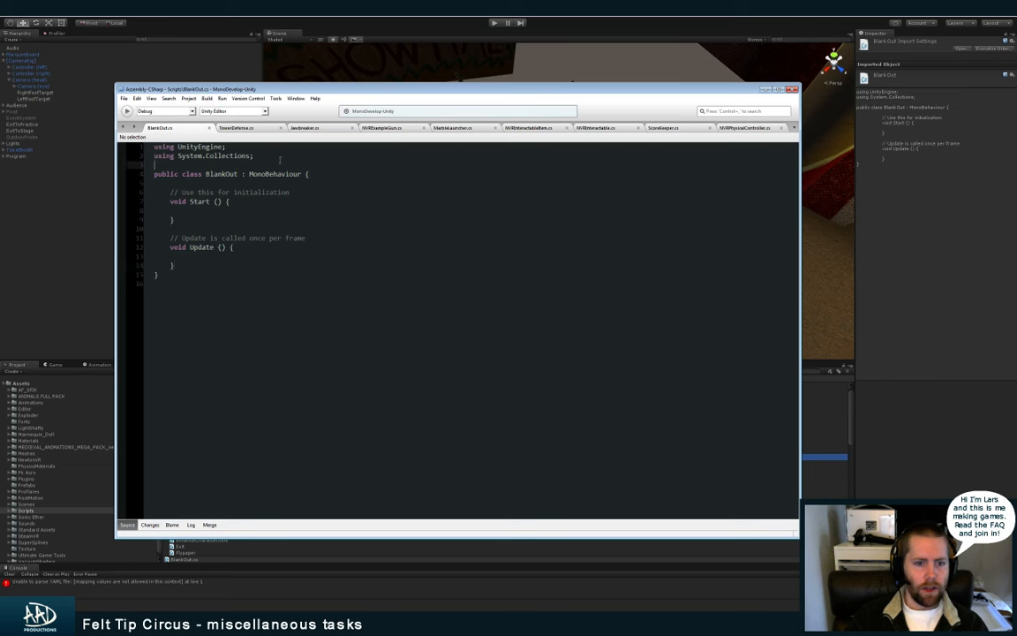
key(Return)
text(namespace )
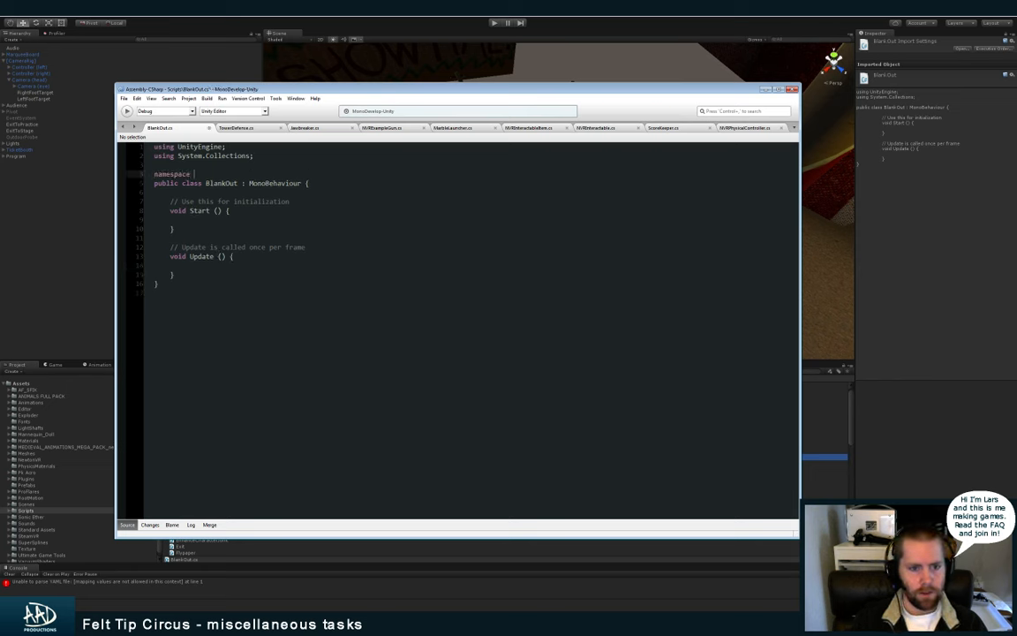
text(FTC {)
click(176, 307)
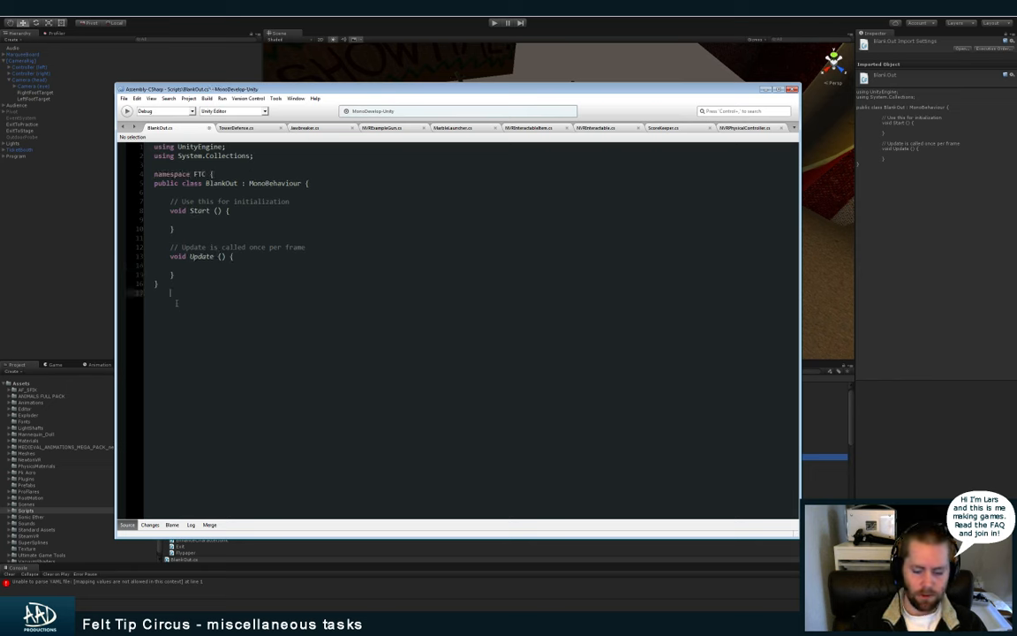
text(})
drag(163, 285, 154, 184)
key(Tab)
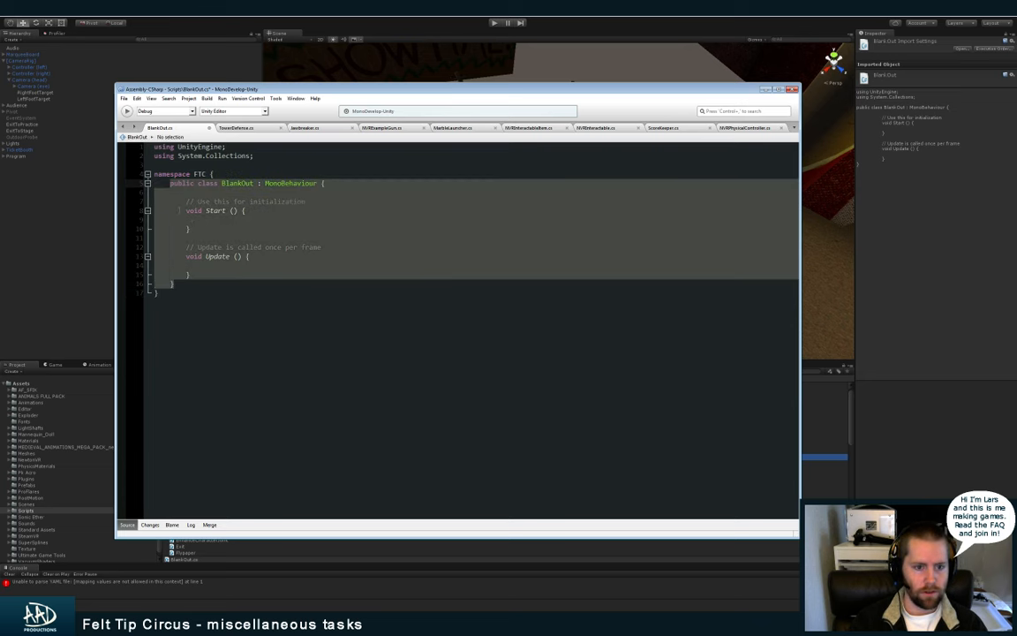
Remove the template comments above the Start and Update methods
click(191, 235)
drag(196, 275, 185, 195)
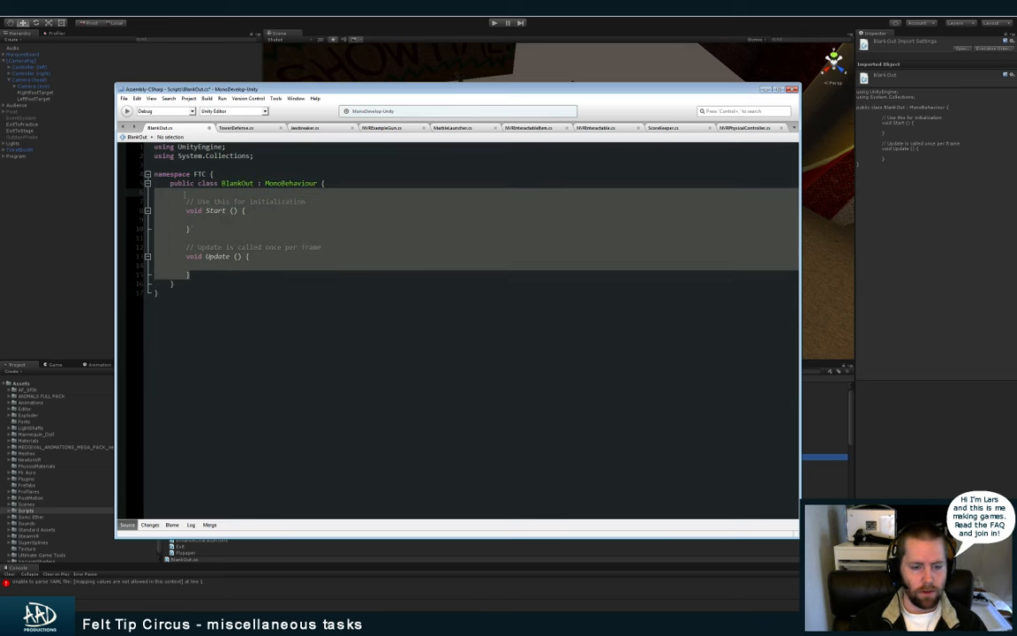
click(196, 225)
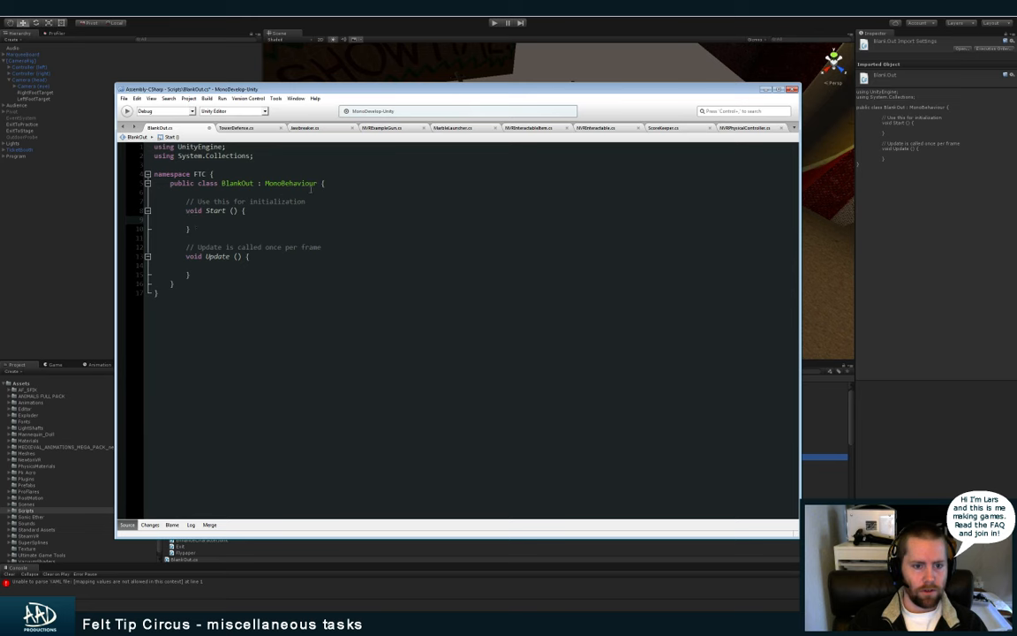
drag(326, 200, 321, 192)
key(Return)
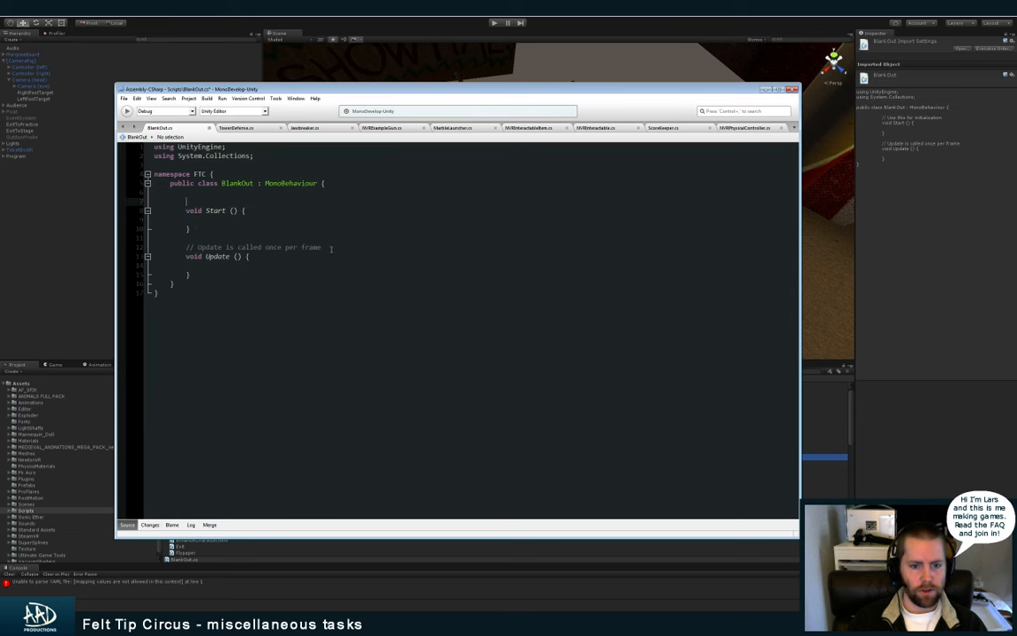
click(331, 249)
key(shift+Up)
key(BackSpace)
Add a using directive for UnityStandardAssets.ImageEffects below the UnityEngine one
click(260, 148)
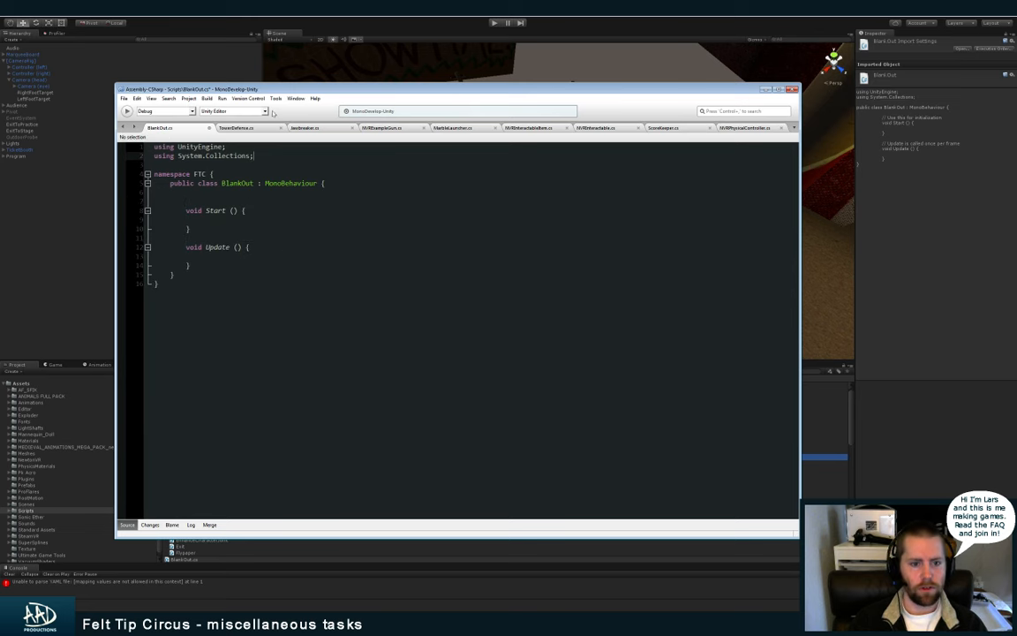
key(Return)
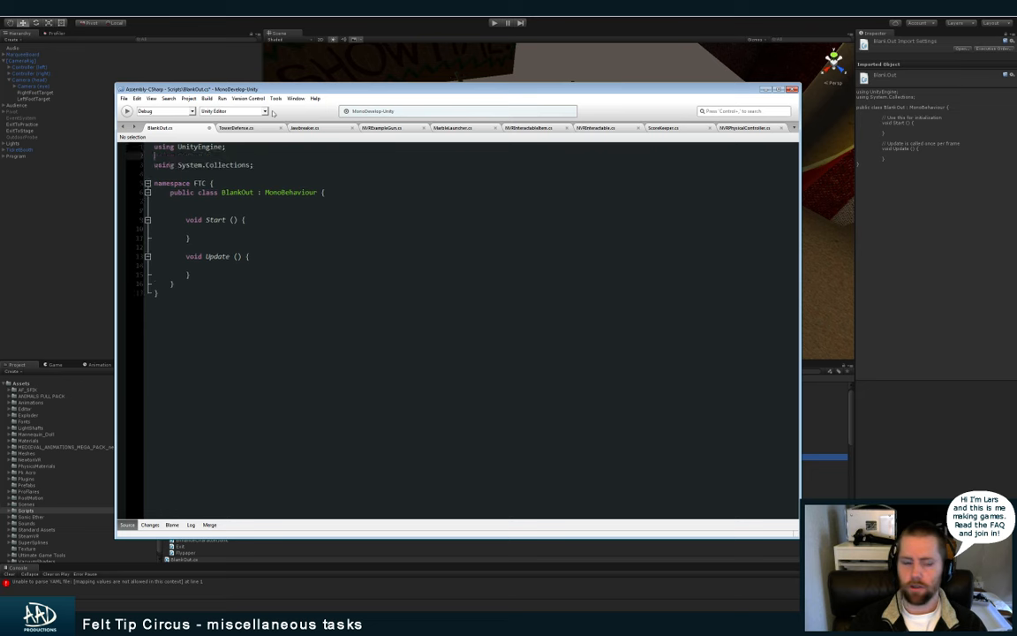
text(using Un)
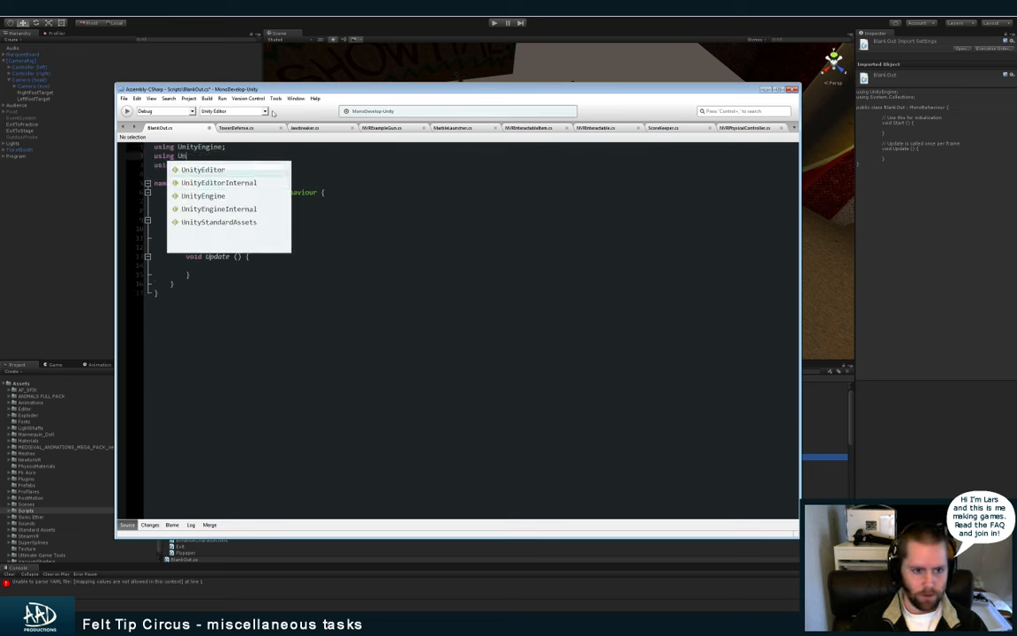
text(ityStandardAssets.ImageEffects;)
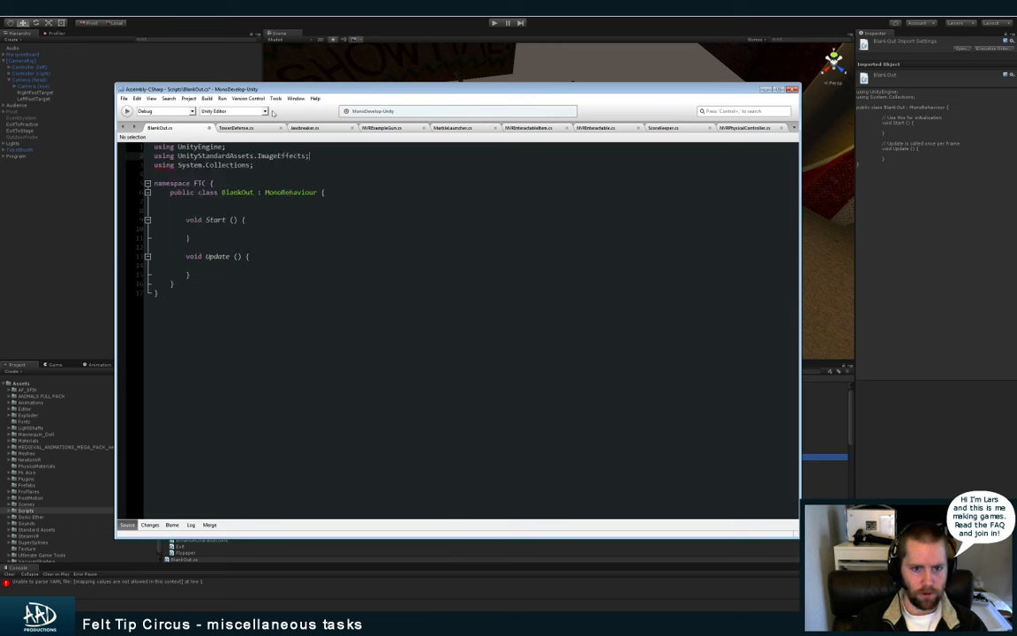
Declare a ScreenOverlay field named overlay at the start of the BlankOut class and move on to the Start method
click(255, 200)
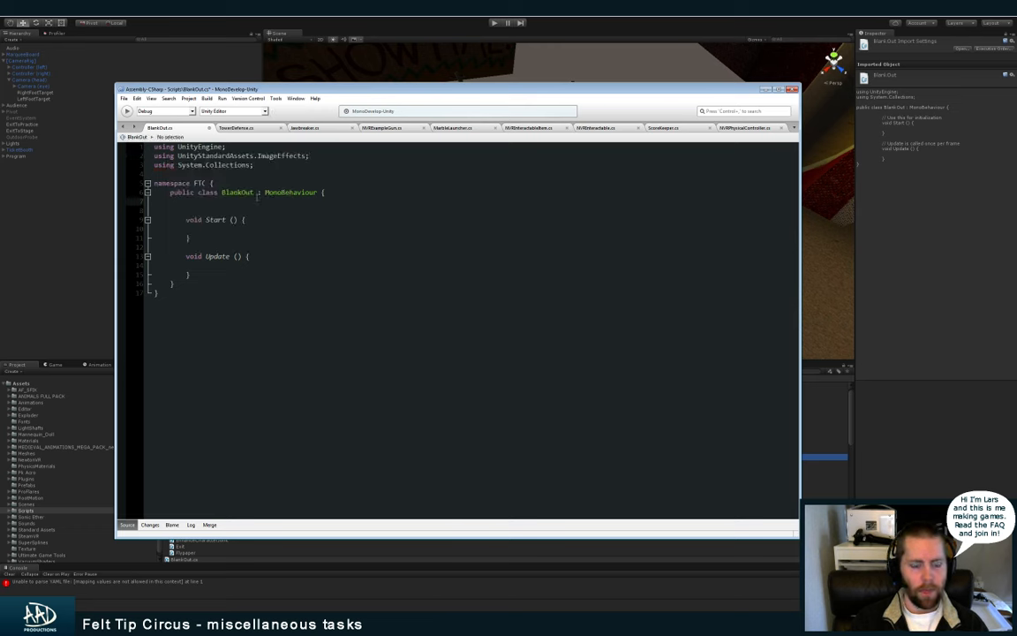
text(ScreenOverlay overlay;)
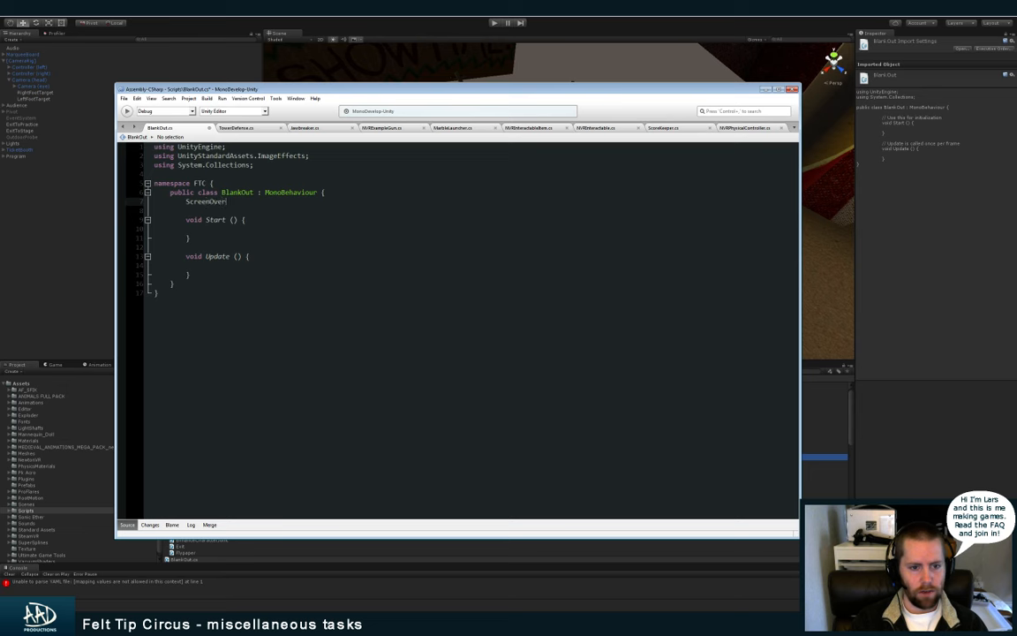
key(Down)
key(Down)
key(Down)
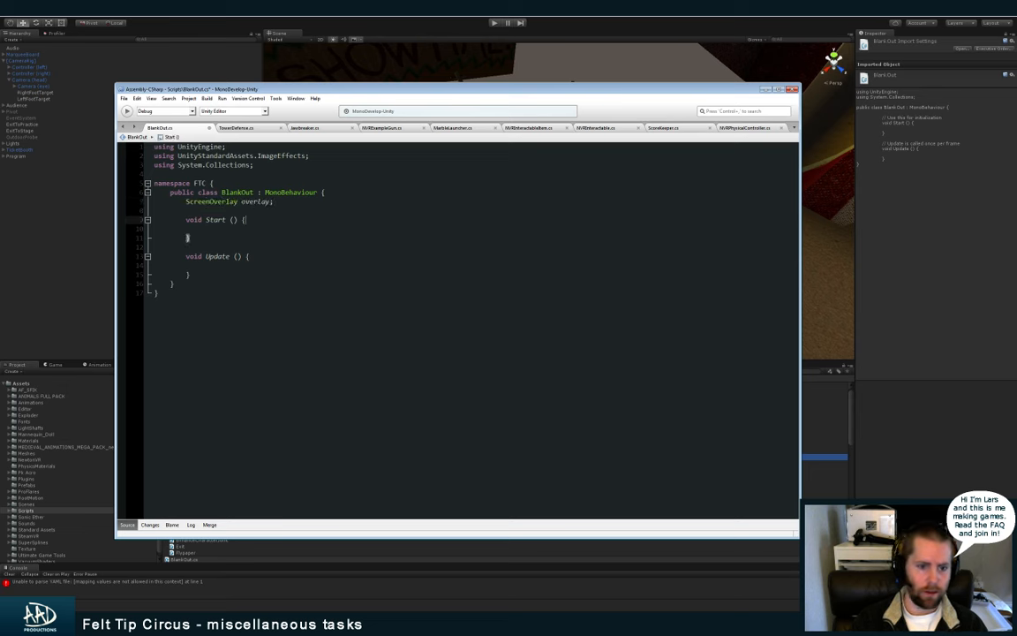
In the Start method, assign overlay from gameObject.GetComponent <ScreenOverlay> ()
text(overlay = )
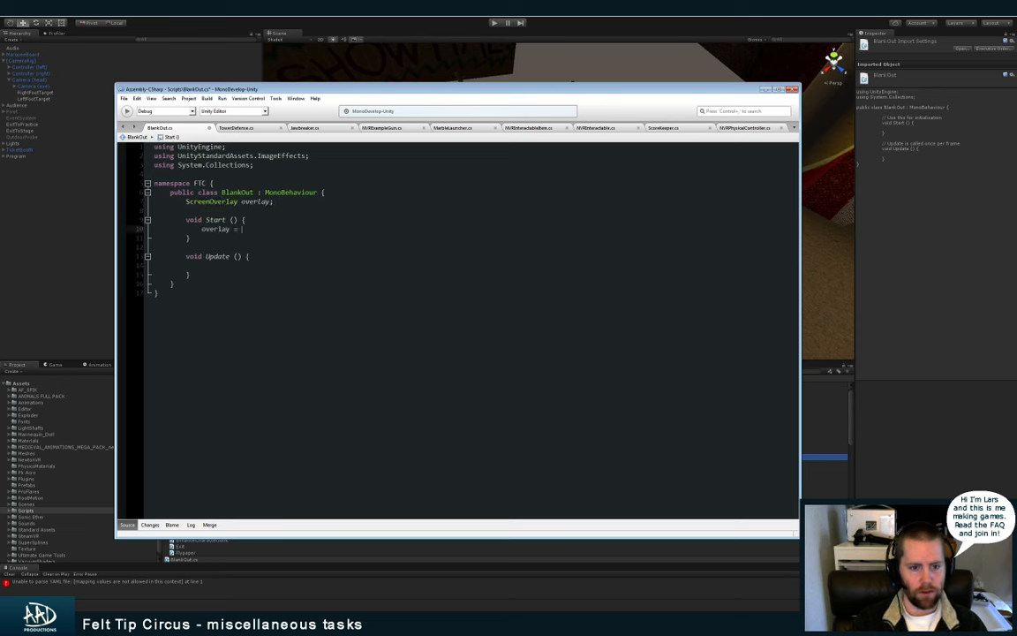
text(GameObject.Get)
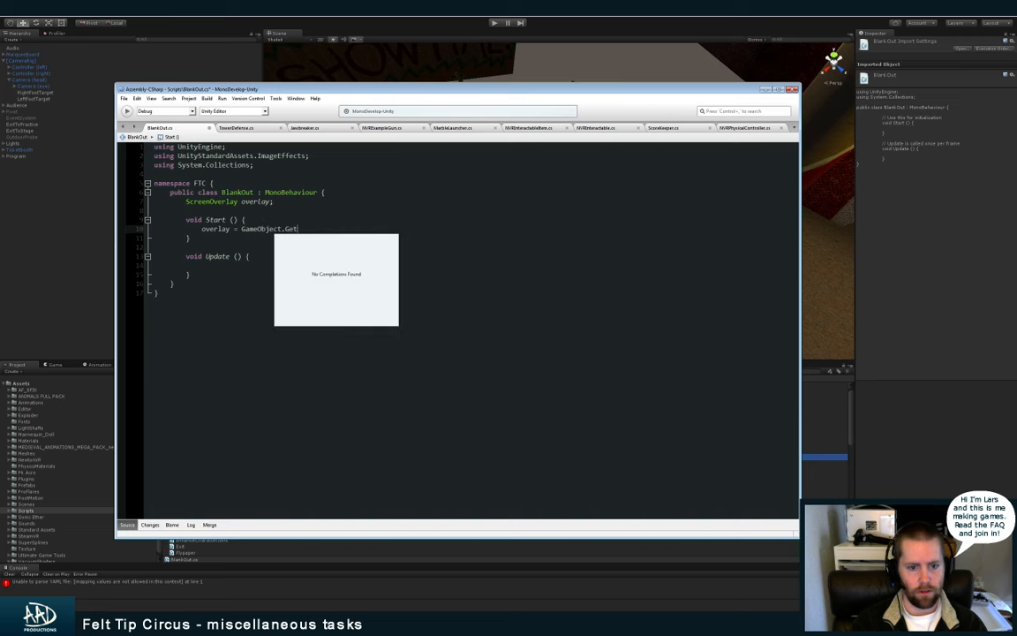
key(BackSpace)
key(BackSpace)
key(BackSpace)
key(BackSpace)
key(BackSpace)
key(BackSpace)
key(BackSpace)
key(BackSpace)
key(BackSpace)
key(BackSpace)
key(BackSpace)
key(BackSpace)
key(BackSpace)
key(BackSpace)
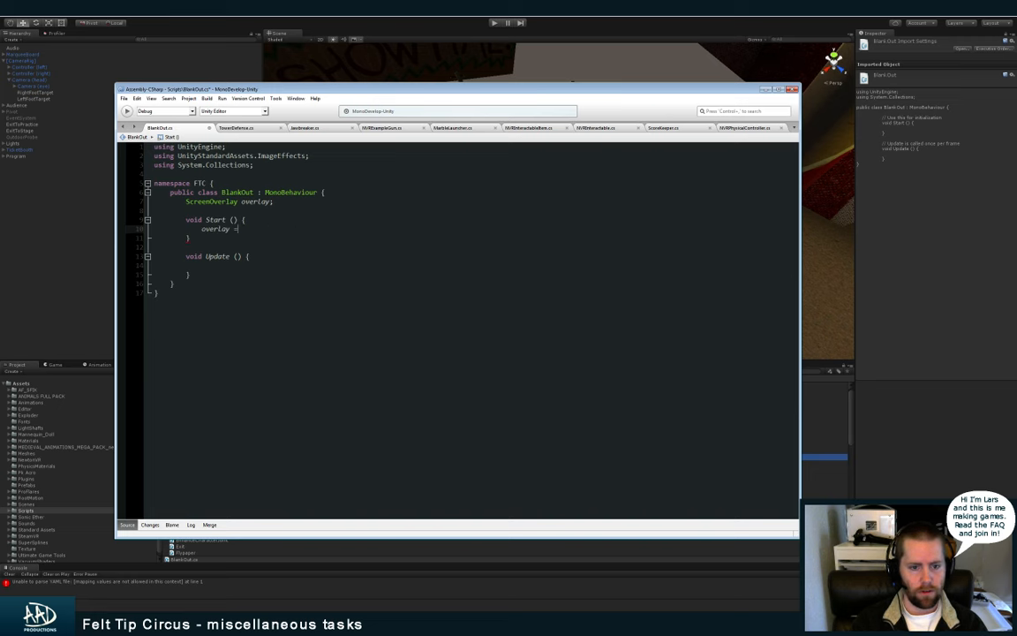
text(gameObject.GetC)
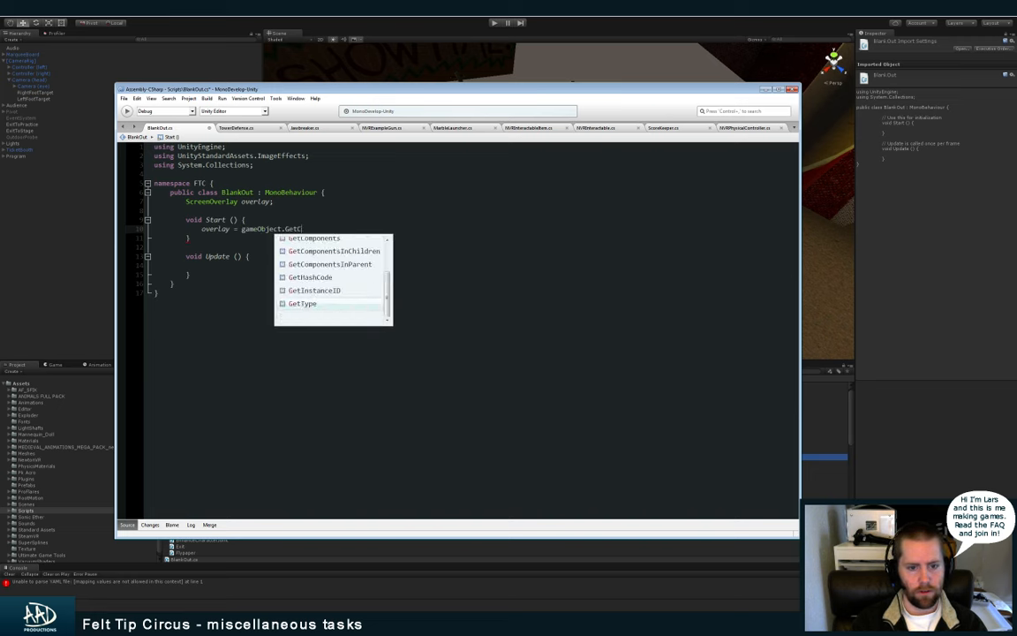
text(omponent <ScreenOver)
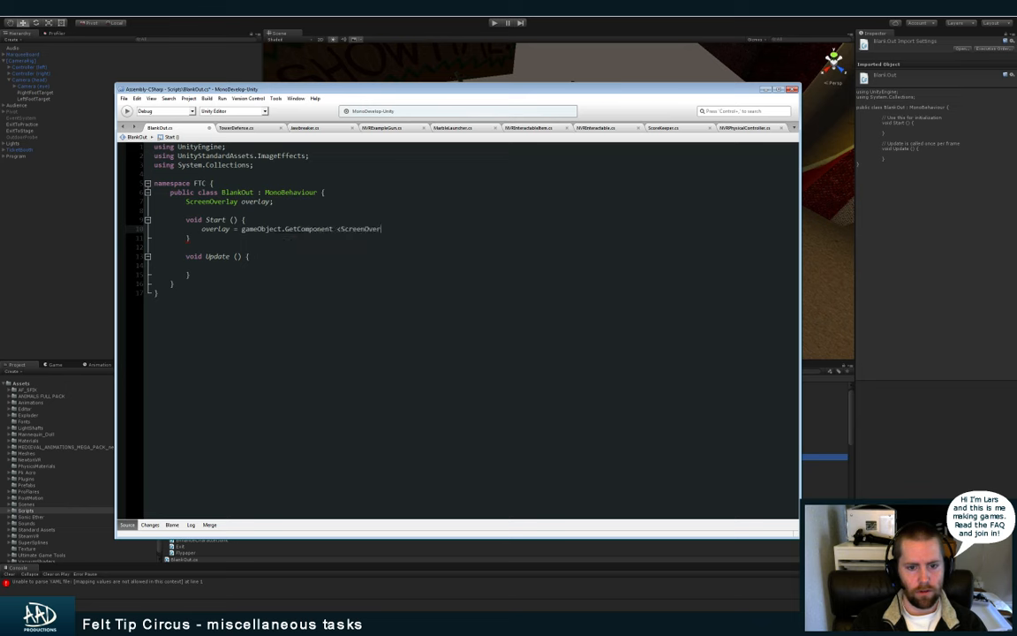
text(lay> ();)
Set overlay.intensity to 0 on the line after the GetComponent assignment in Start
key(Return)
text(ove)
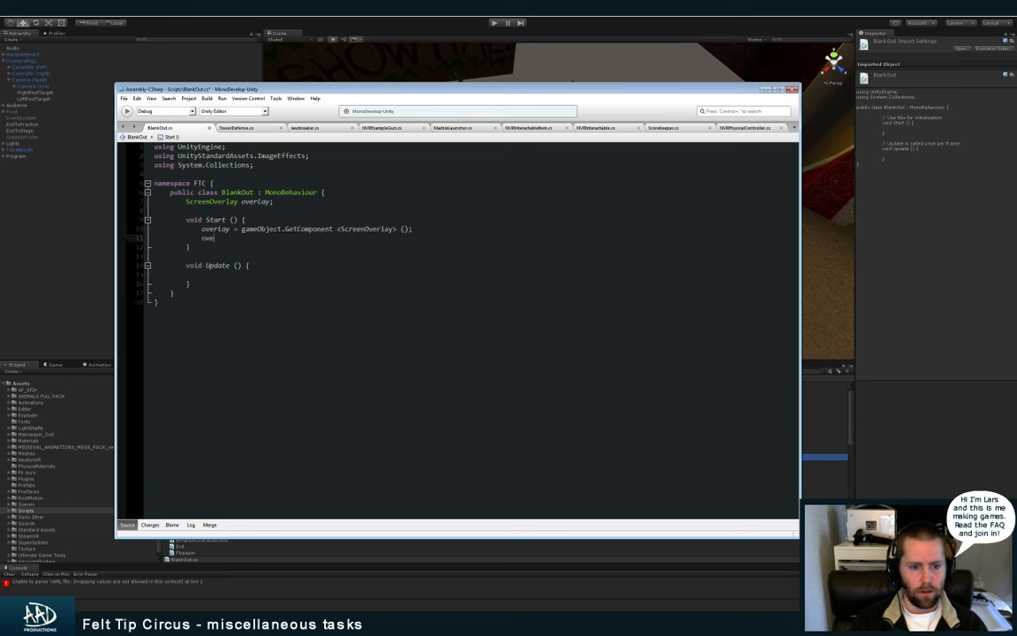
text(rlay.intensity = 0;)
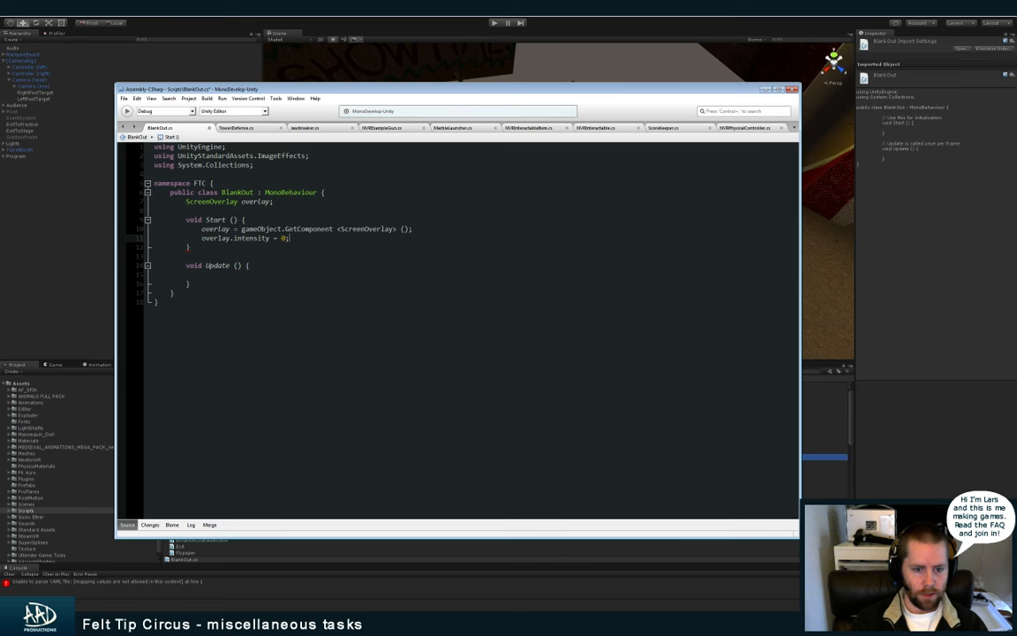
Add an empty OnTriggerEnter method taking a Collider named other between the Start and Update methods
key(Down)
key(End)
key(Return)
key(Return)
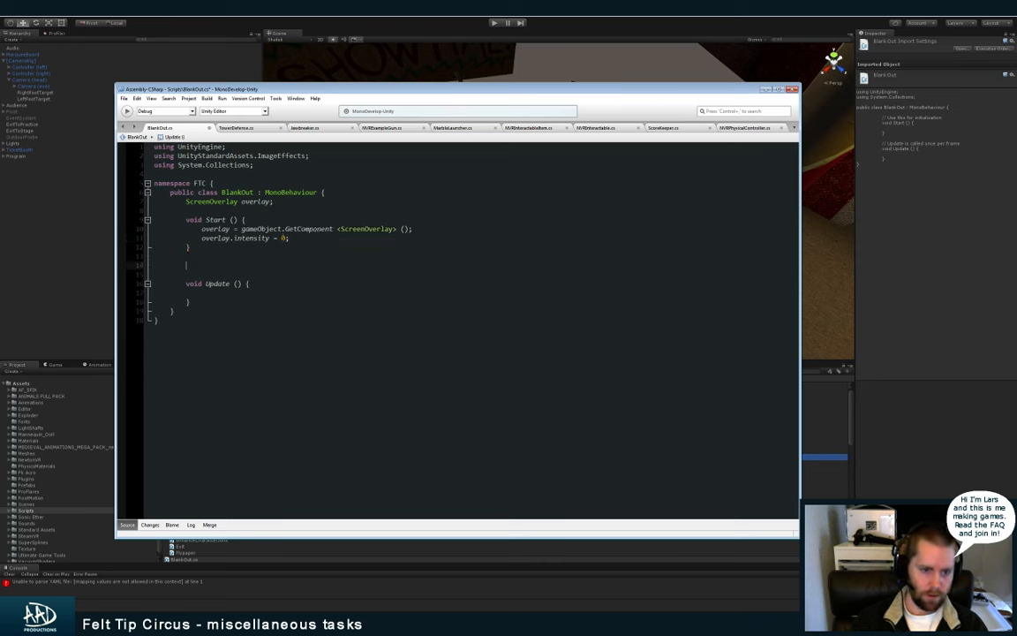
text(void )
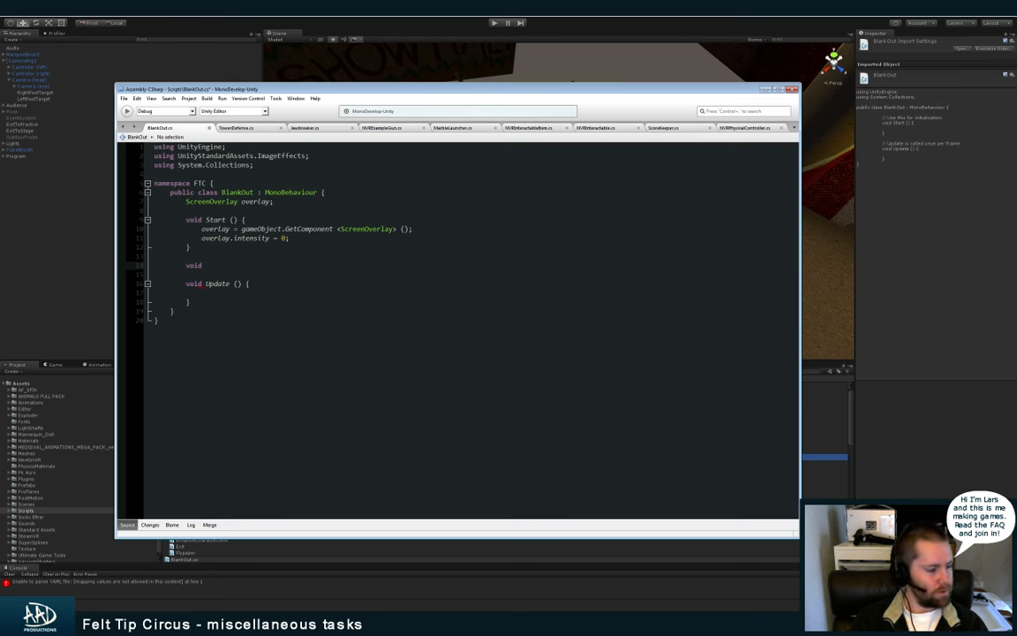
text(OnTriggerEnter ()
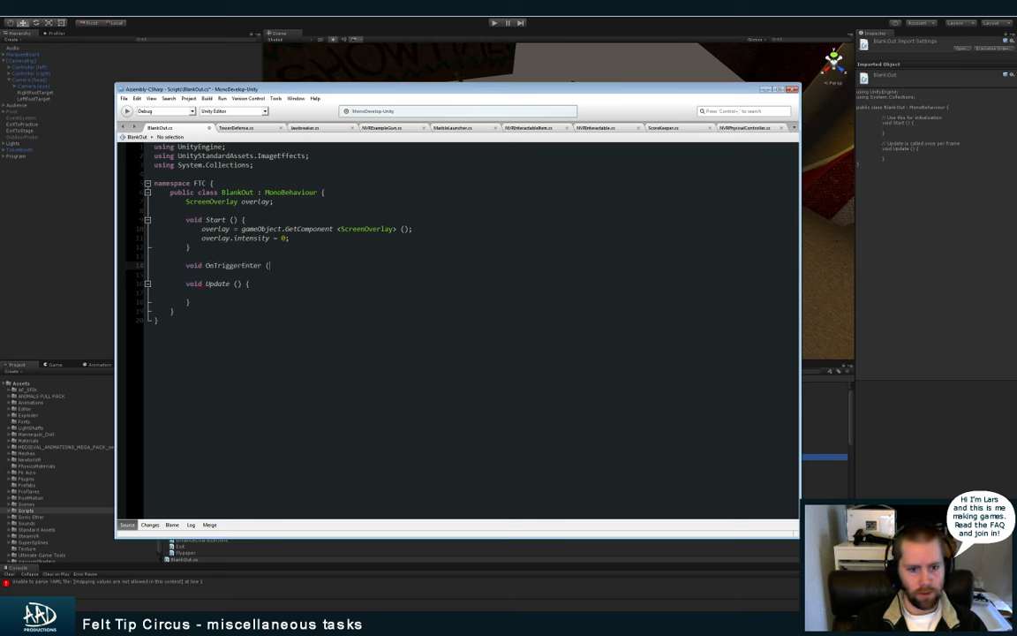
text(Collide)
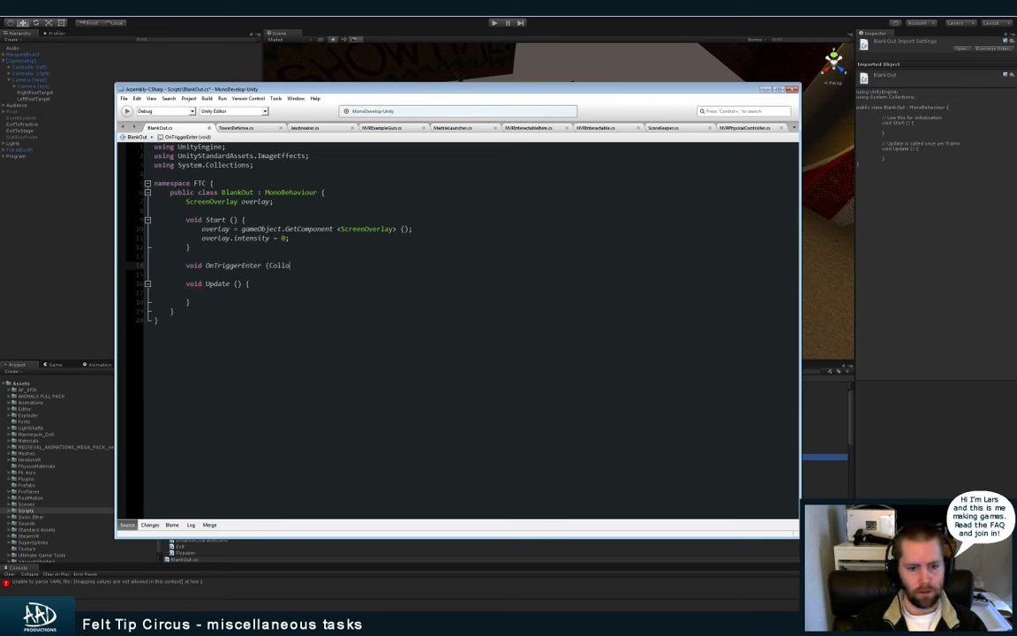
key(BackSpace)
key(BackSpace)
key(BackSpace)
text(ider other) {)
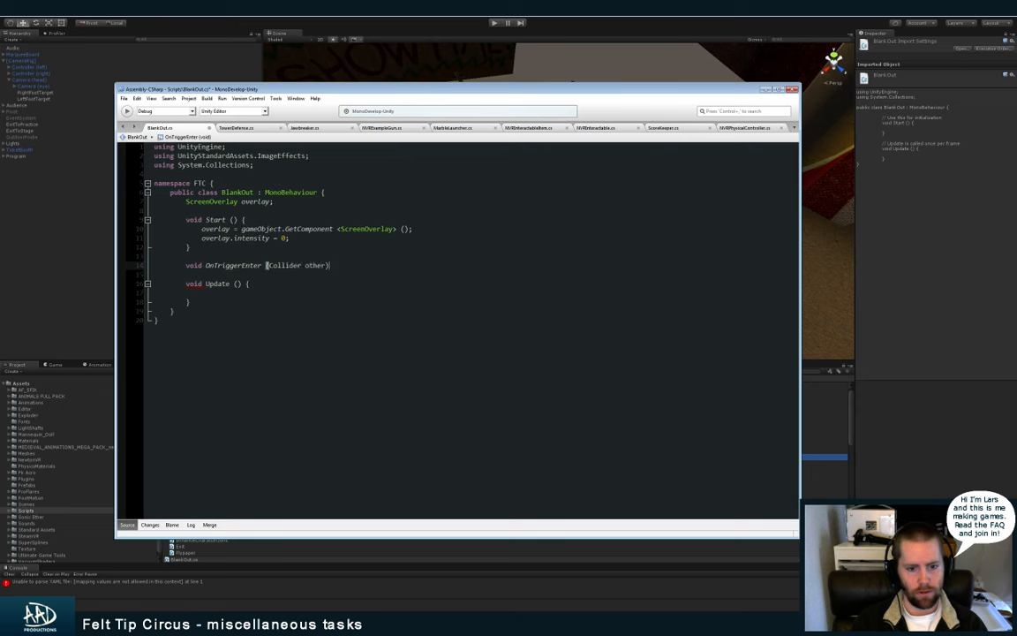
key(Return)
key(Return)
text(})
Add an empty OnTriggerExit method taking a Collider named other below OnTriggerEnter
key(Return)
key(Return)
text(void On)
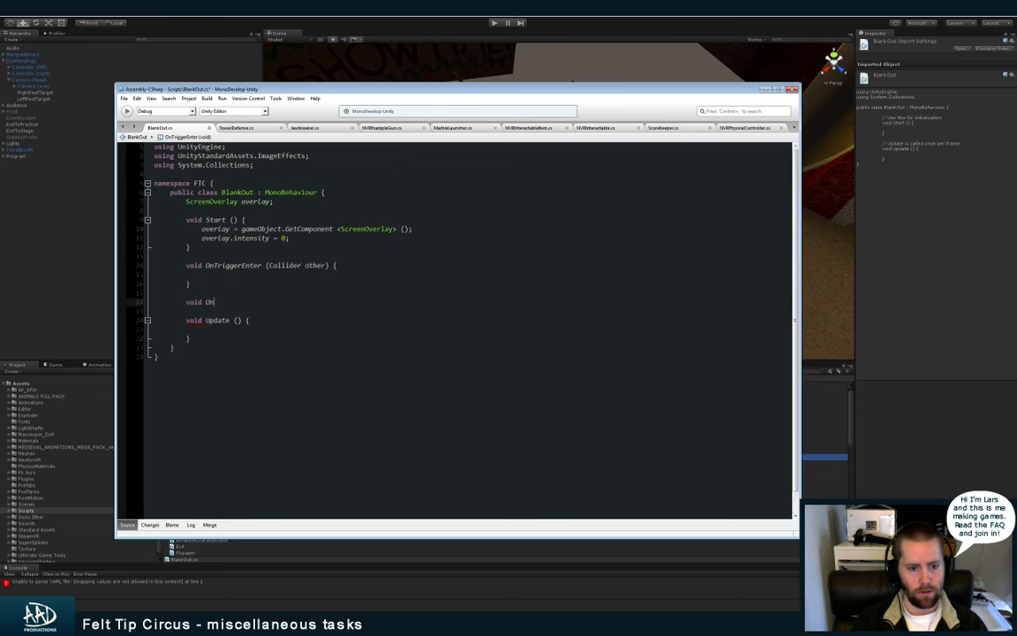
text(TriggerExit ()
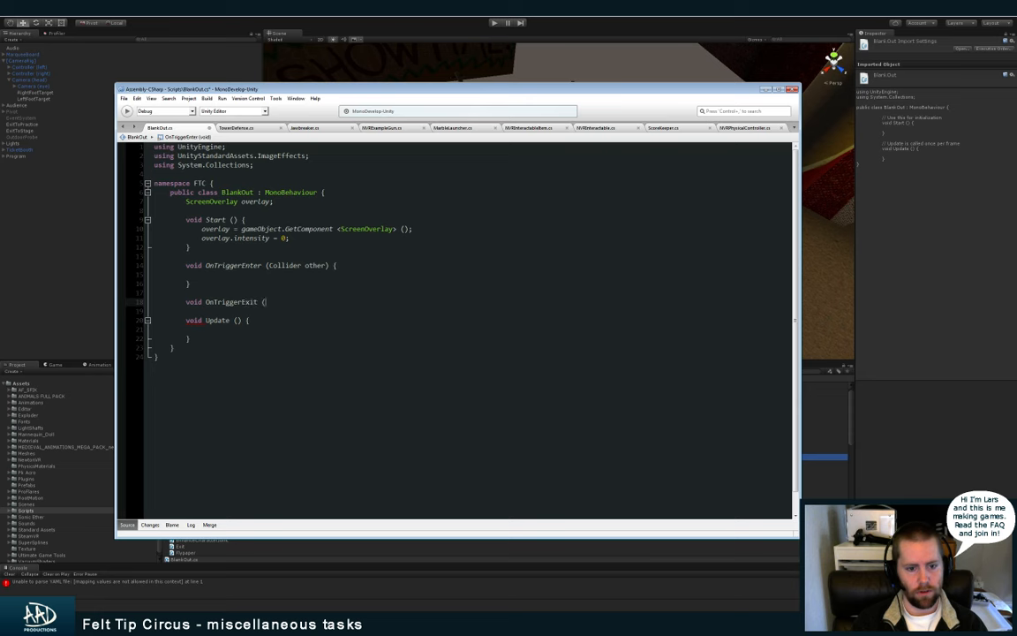
text(Collider other) {)
key(Return)
key(Return)
text(})
key(Up)
Declare a bool field named blankingOut initialised to false below the overlay field, and move to the OnTriggerEnter body
click(291, 203)
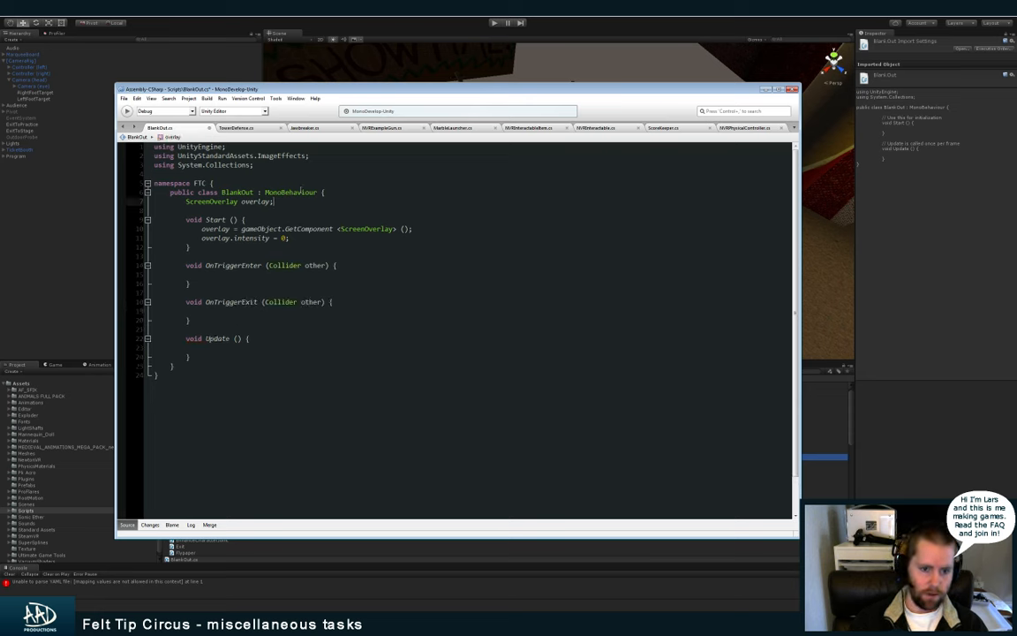
key(Return)
text(bool)
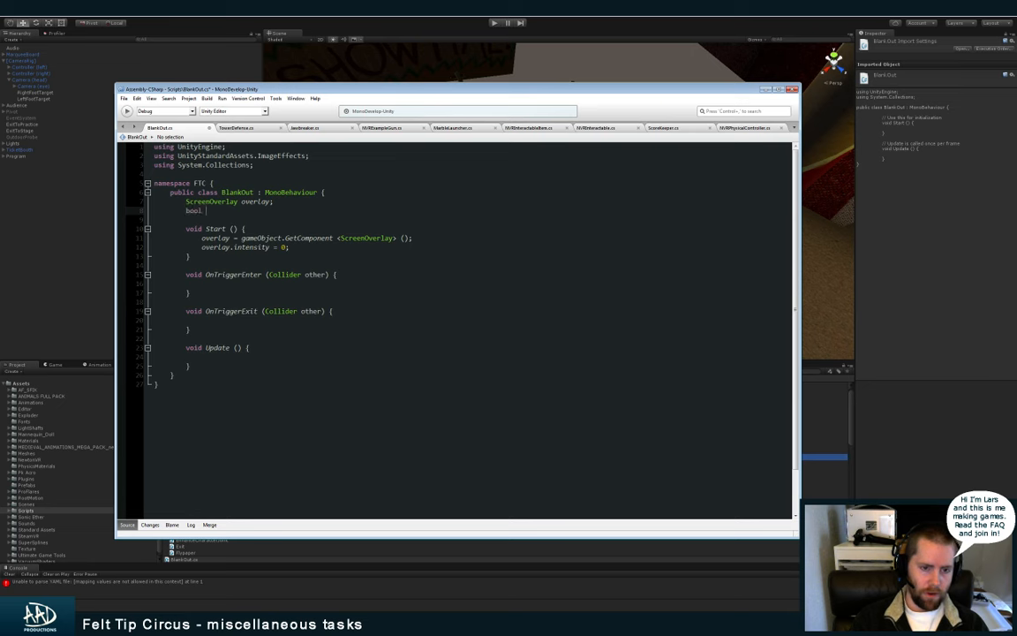
text( blank)
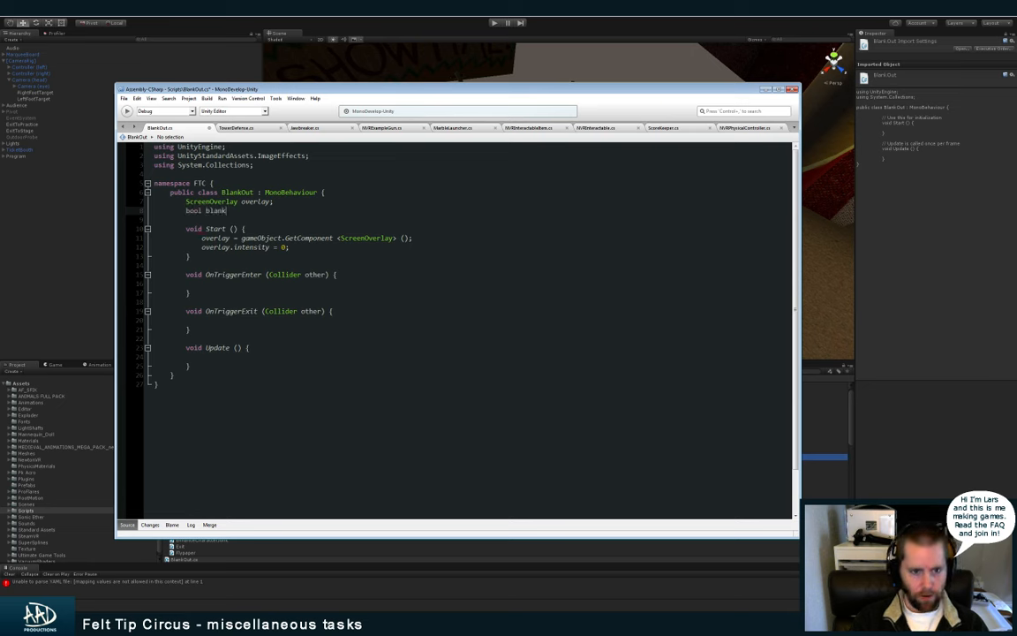
text(ingOut = false;)
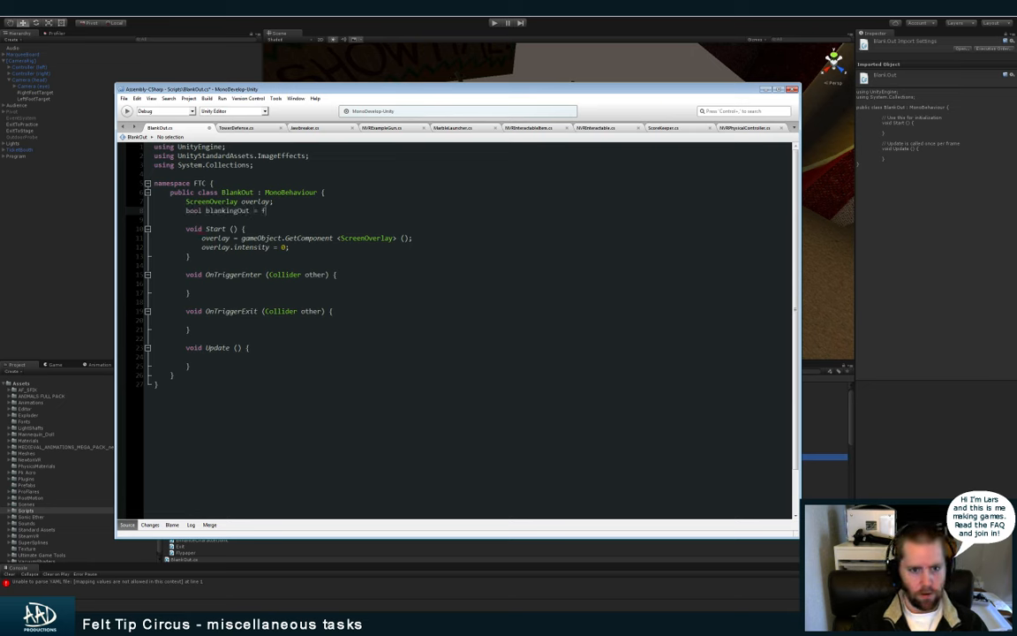
click(324, 283)
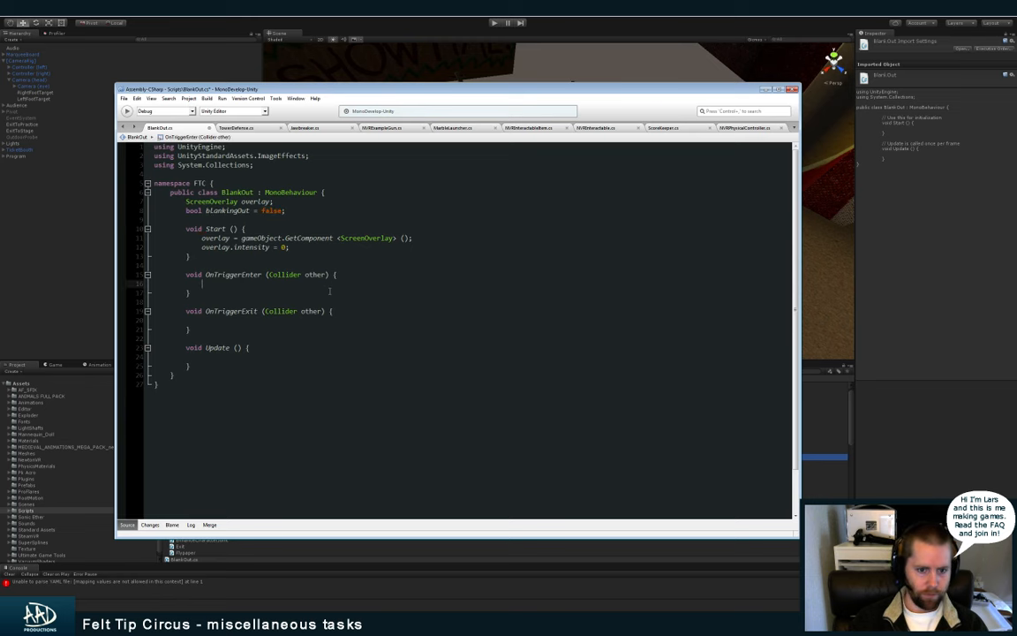
Switch to Unity, create an empty game object and parent it under TicketBooth in the scene hierarchy
click(44, 61)
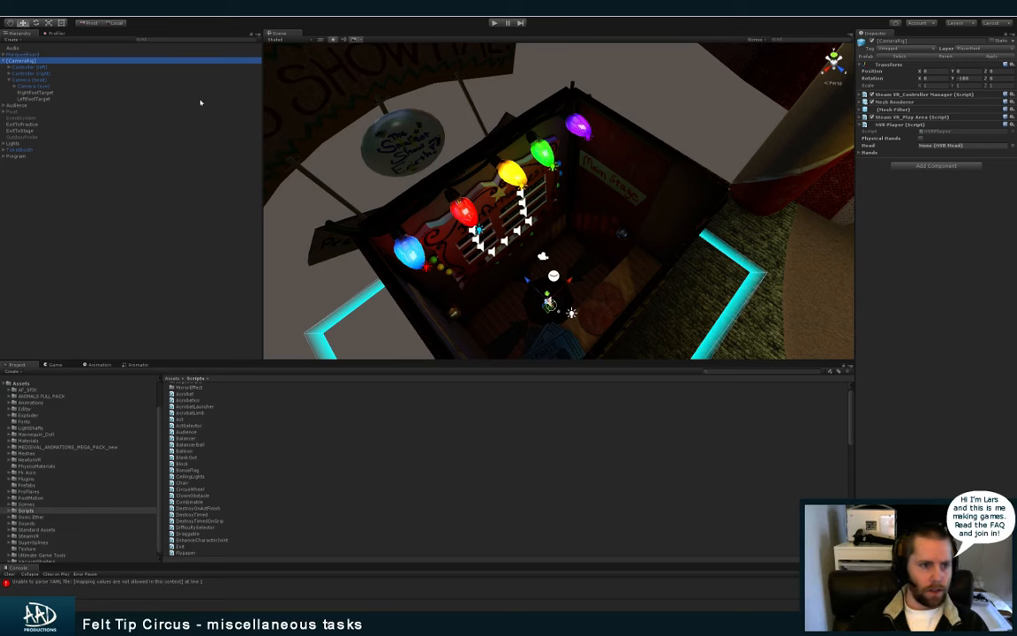
click(7, 60)
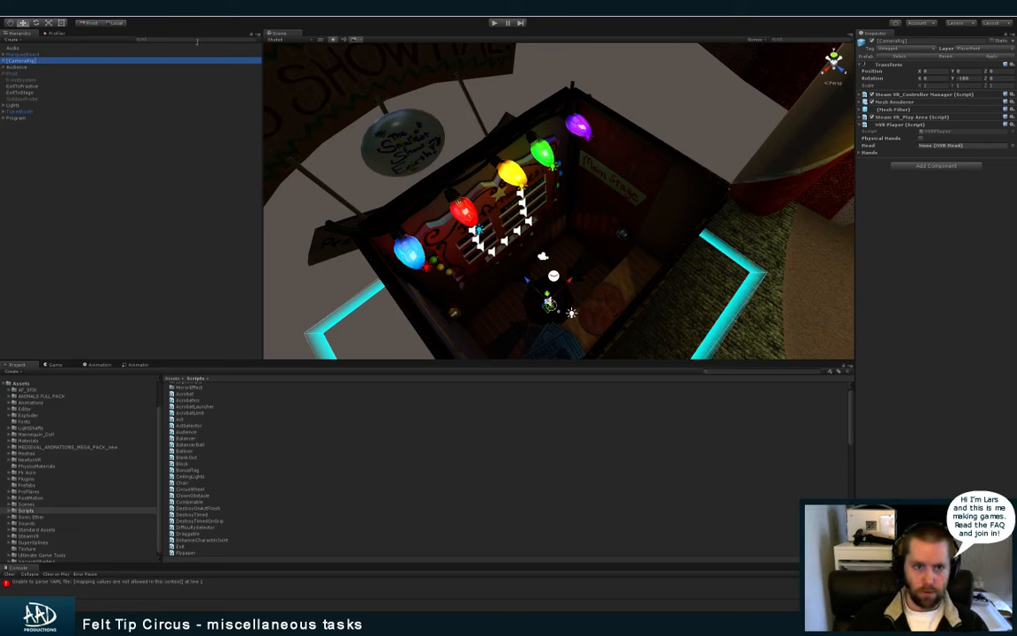
click(67, 15)
click(71, 29)
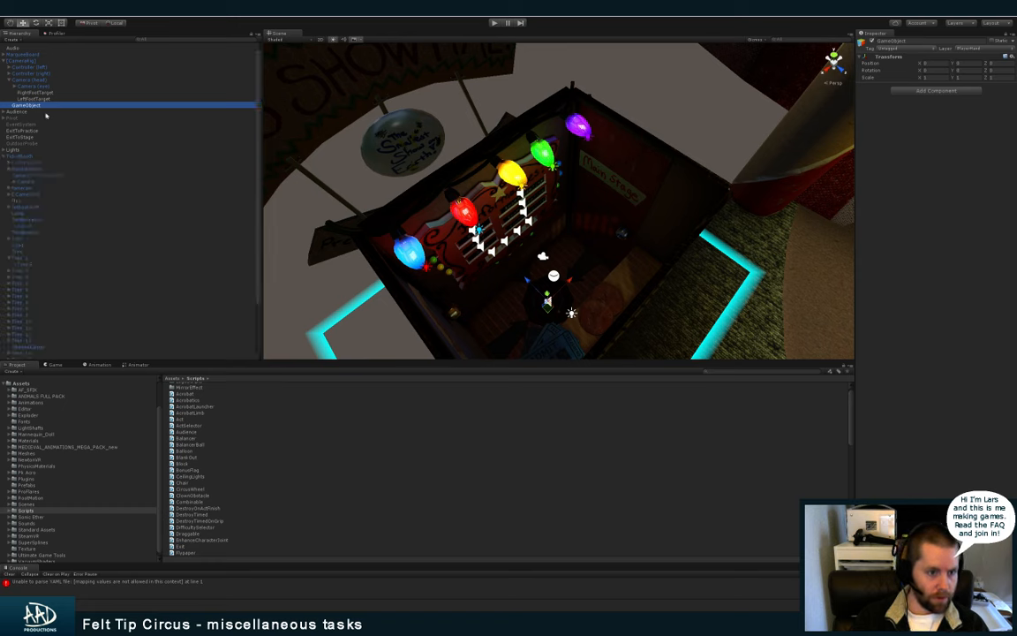
drag(41, 105, 41, 156)
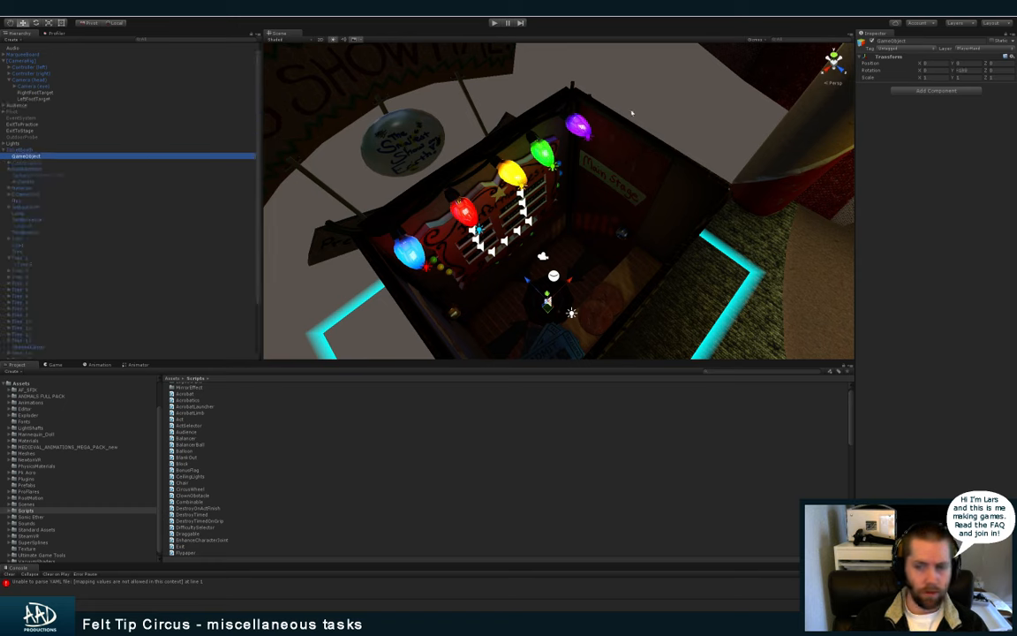
Add a Box Collider component to the new game object under TicketBooth
click(899, 91)
text(box)
key(Return)
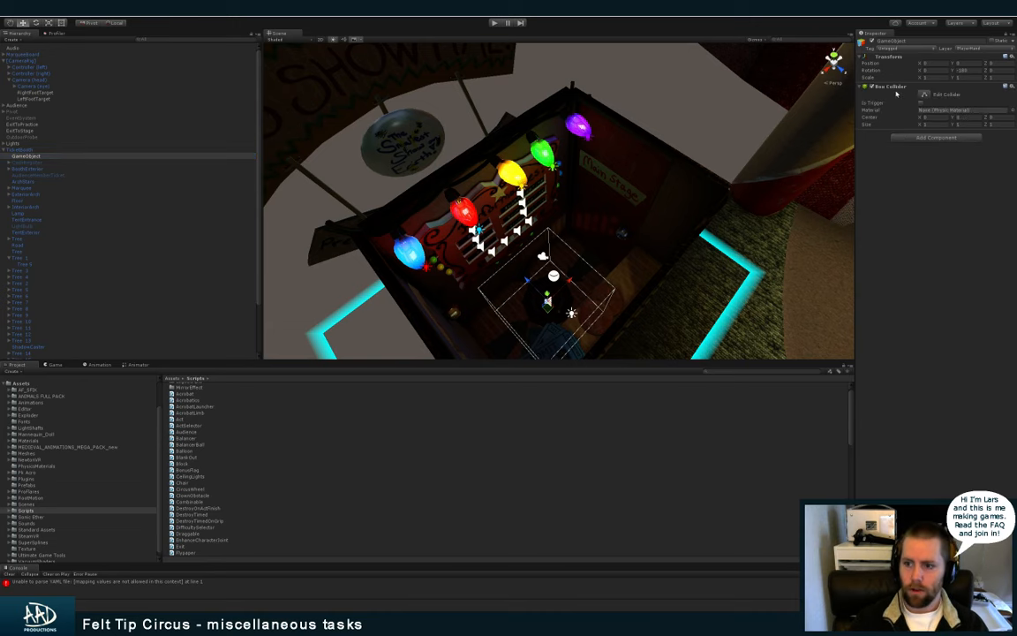
From above, fit the collider object along the booth's side wall, at about X -0.94, Z 0.14, scaled about 0.24 in X and 1.31 in Z
click(834, 55)
click(834, 62)
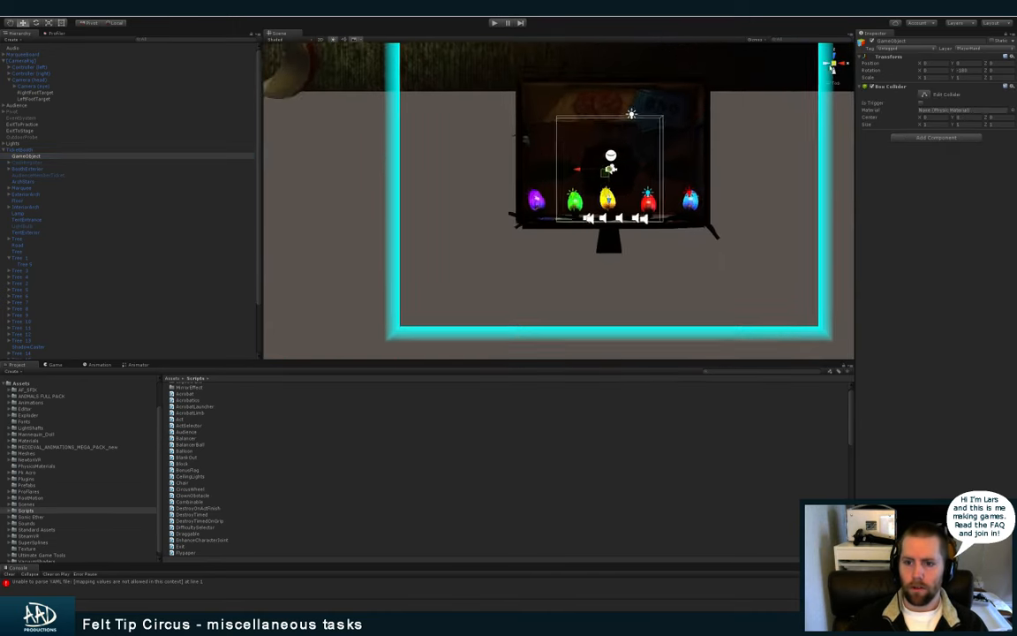
middle_drag(616, 171, 509, 256)
key(r)
drag(472, 253, 394, 281)
key(w)
key(r)
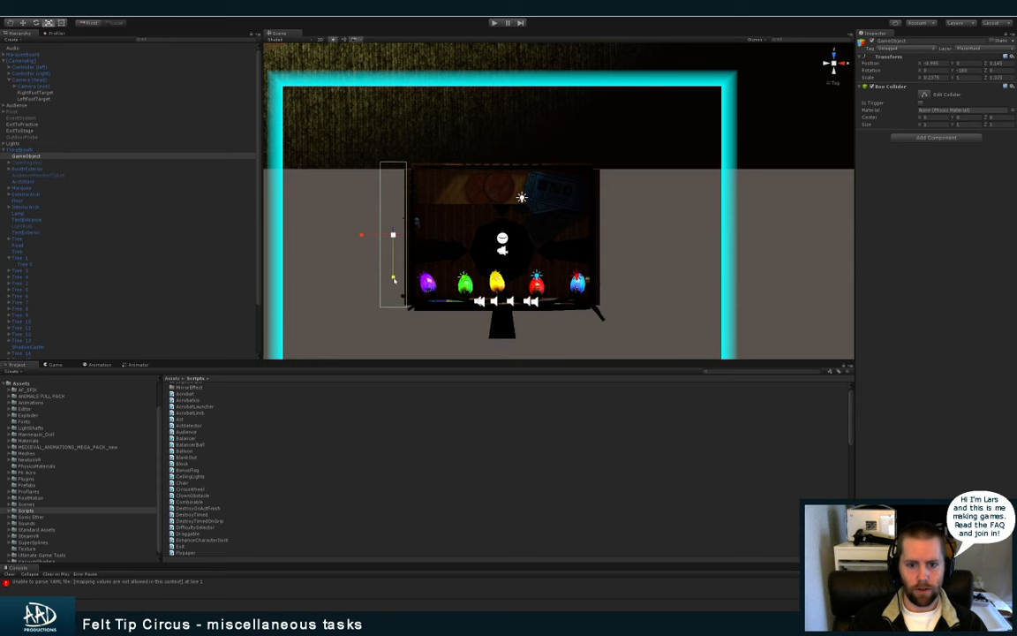
key(w)
drag(370, 237, 377, 237)
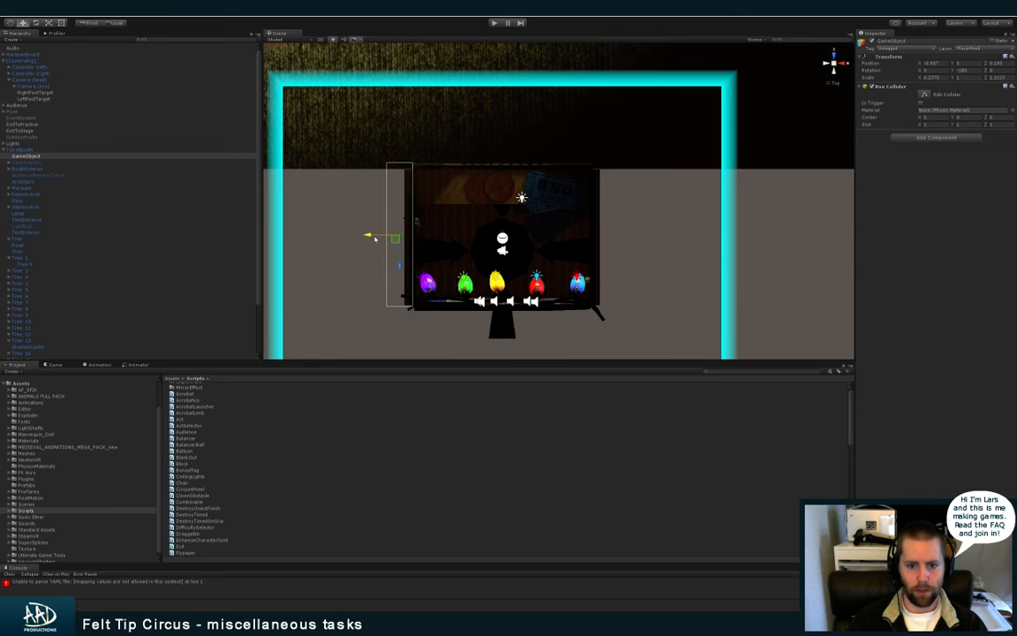
alt+right_drag(534, 221, 589, 218)
alt+middle_drag(477, 279, 539, 236)
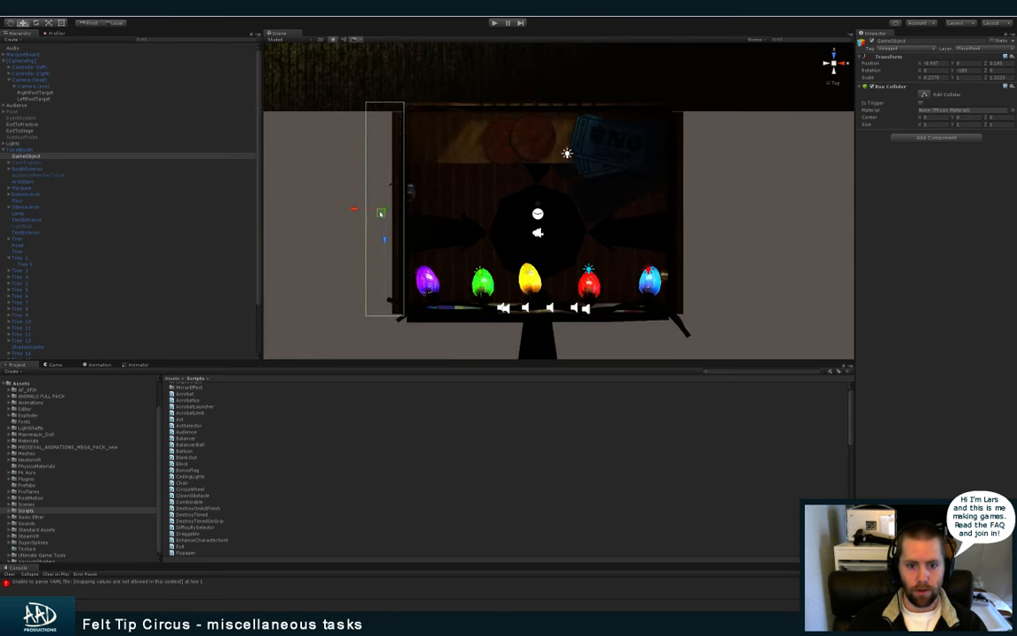
drag(380, 213, 380, 215)
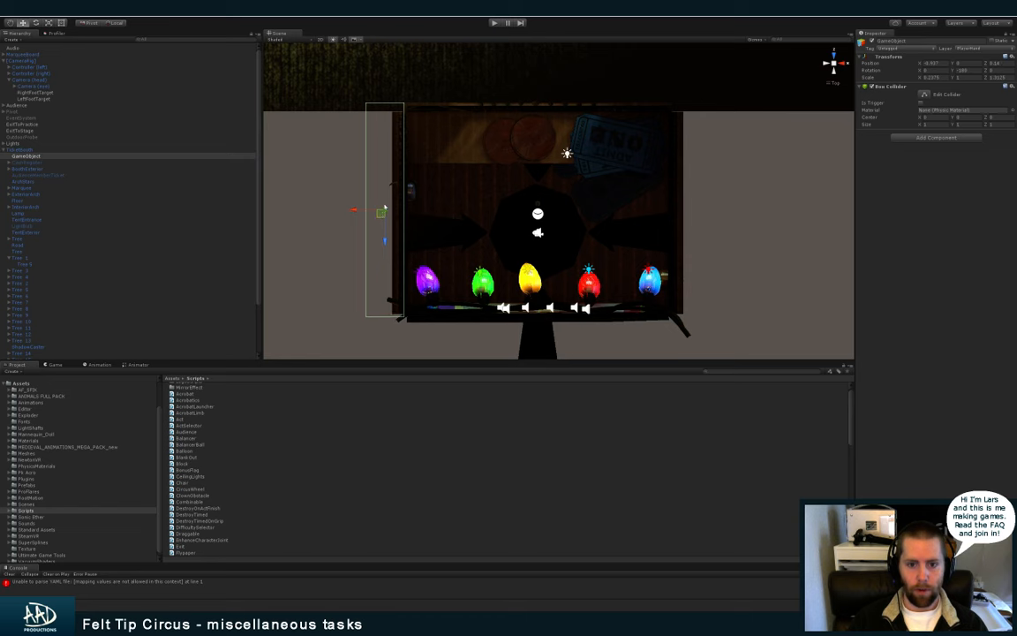
Raise the collider object to about Y 1.13 and scale it to about 2.27 in Y to cover the wall's height
click(833, 70)
alt+right_drag(640, 213, 424, 251)
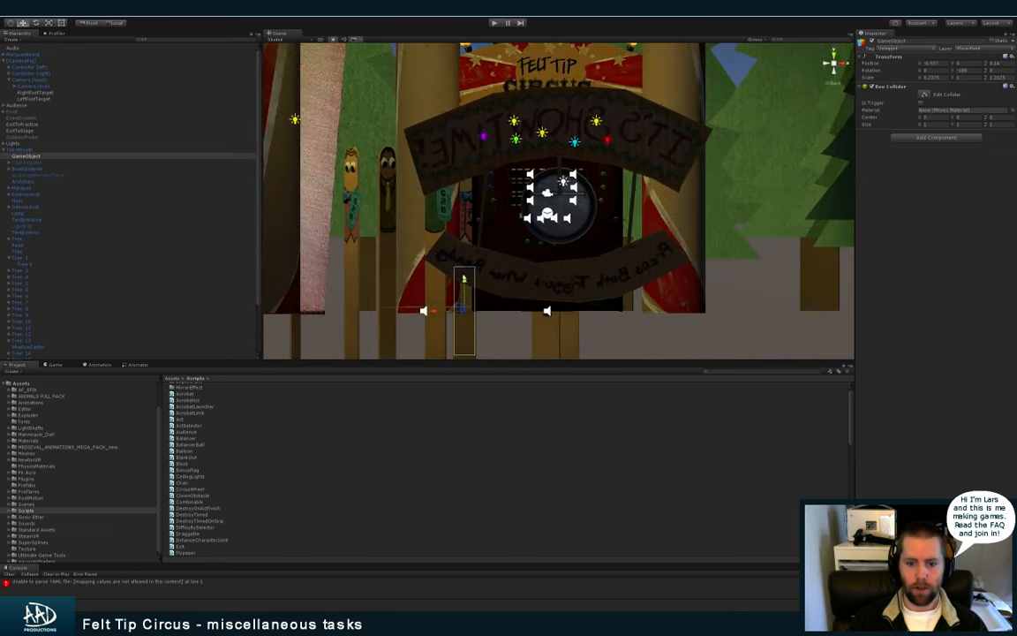
drag(464, 279, 465, 185)
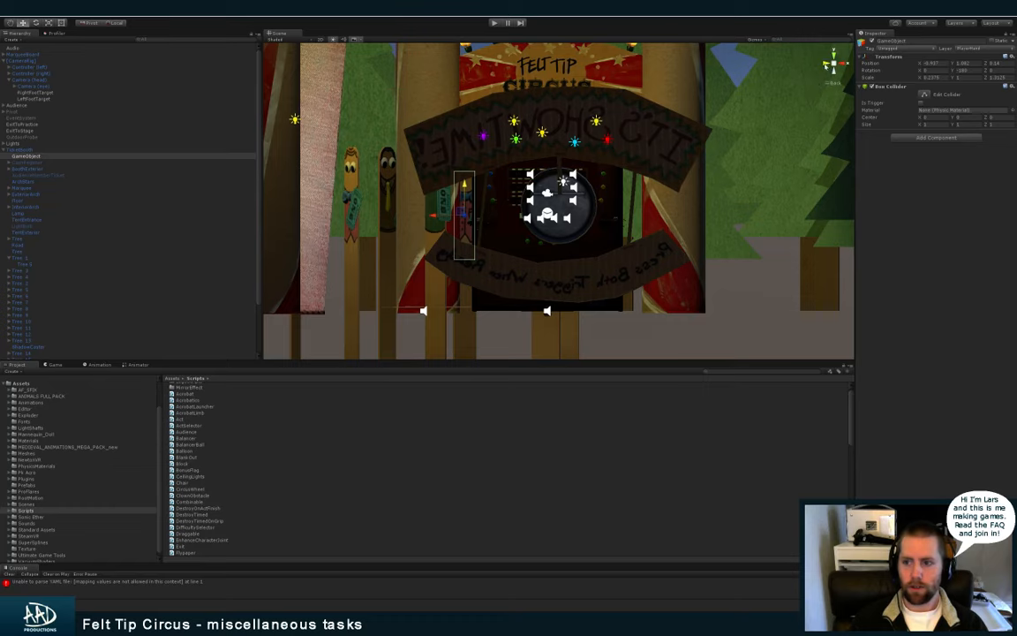
click(833, 62)
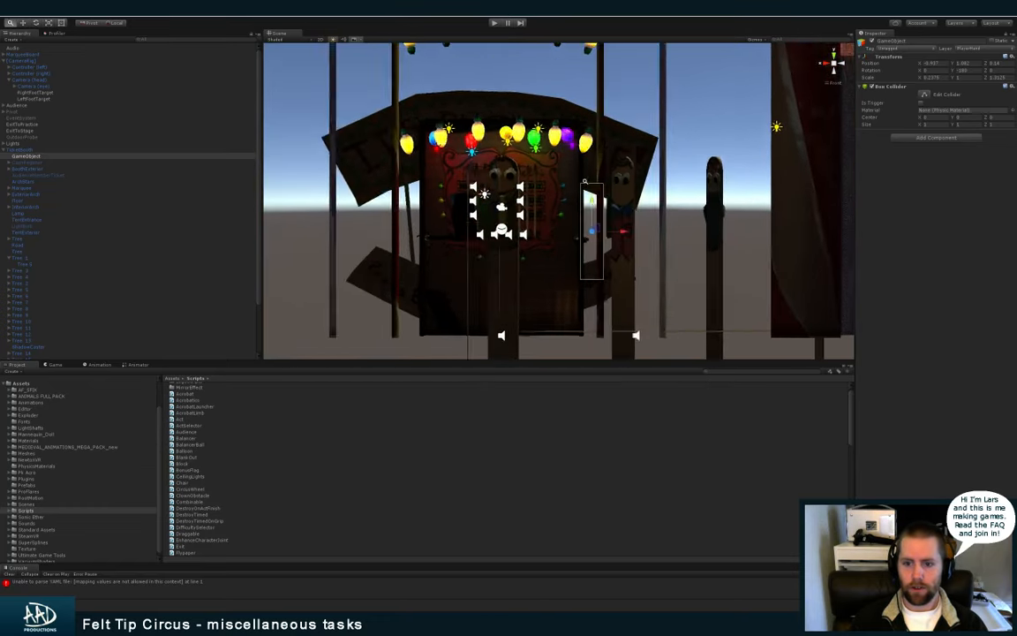
drag(599, 168, 599, 165)
mouse_move(601, 240)
middle_down()
mouse_move(614, 172)
mouse_move(604, 223)
middle_up()
Duplicate the wall collider object and place the copy along the booth's opposite side wall, at about X 0.92
drag(602, 189, 419, 243)
key(ctrl+d)
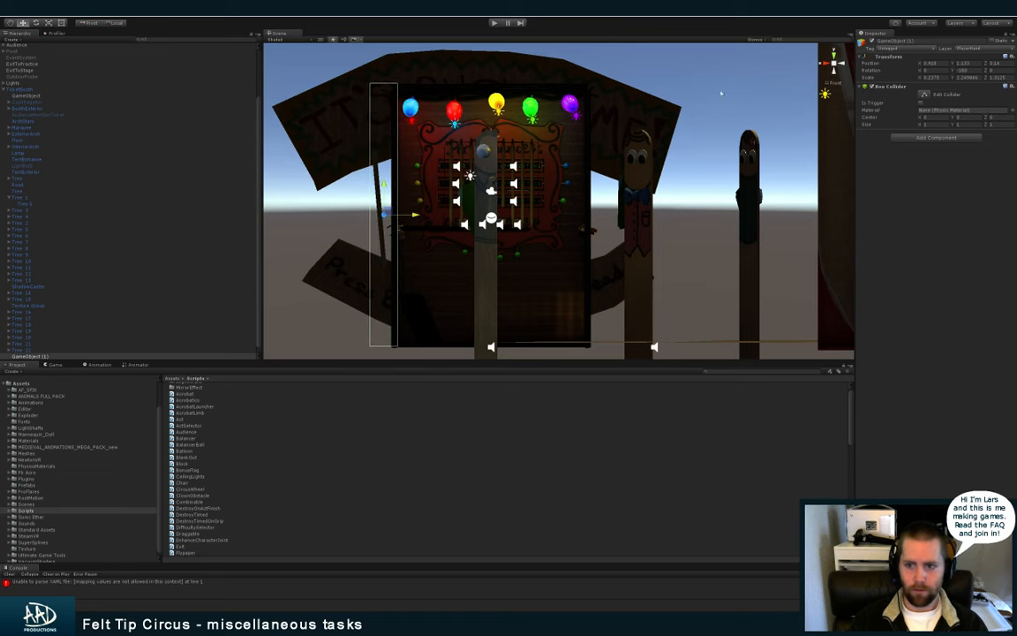
click(833, 55)
middle_drag(777, 113, 626, 134)
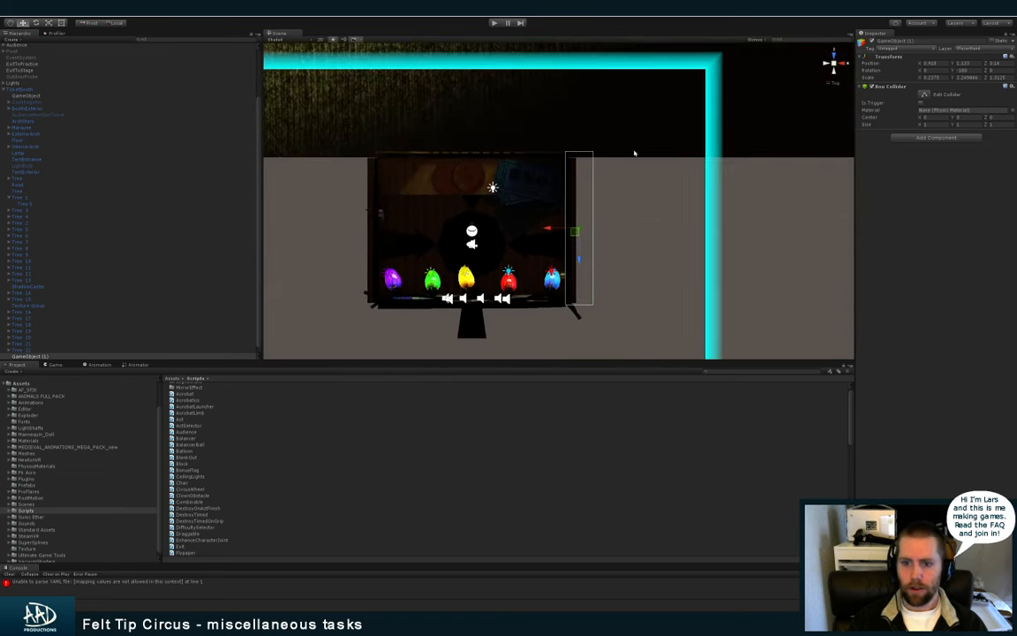
middle_drag(285, 342, 285, 301)
drag(258, 295, 235, 316)
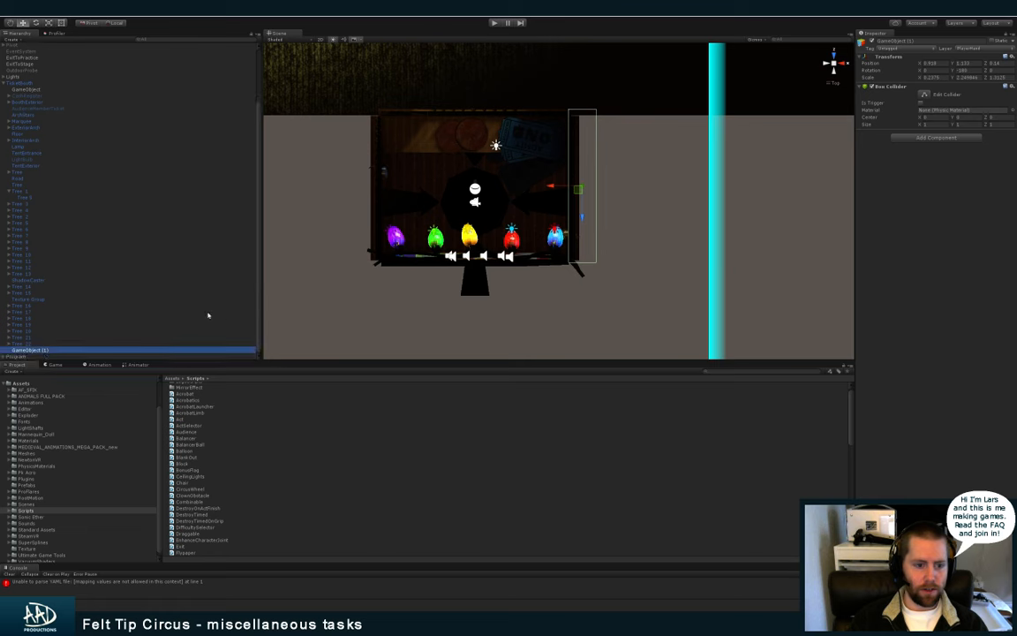
Group the side-wall colliders in the hierarchy and fit another copy along the booth's back wall, at about Z 0.86, scaled about 1.80 in X, 0.25 in Z
drag(55, 349, 71, 94)
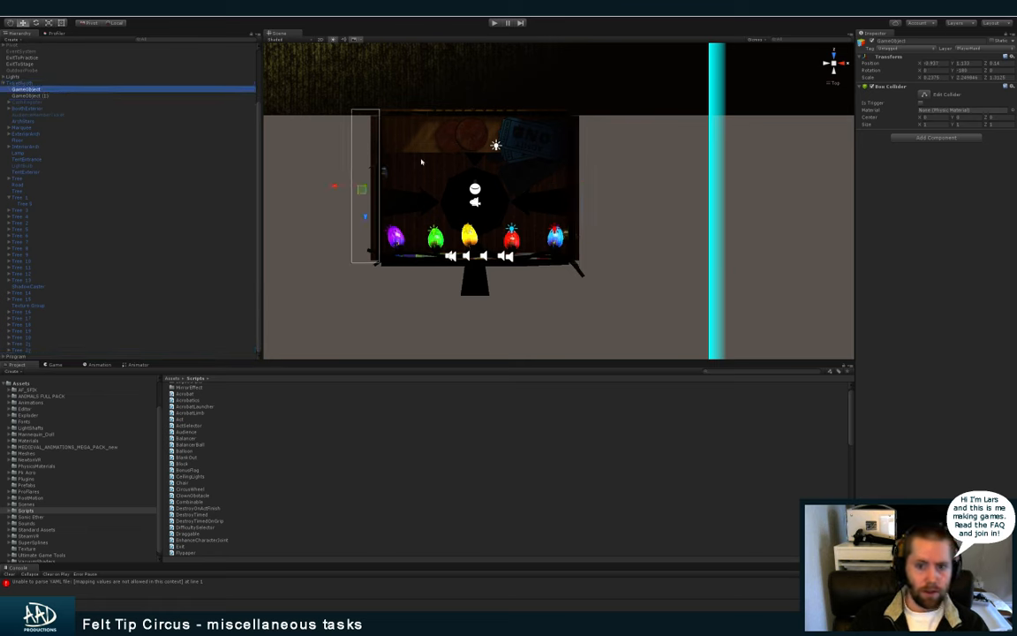
key(ctrl+d)
key(e)
key(r)
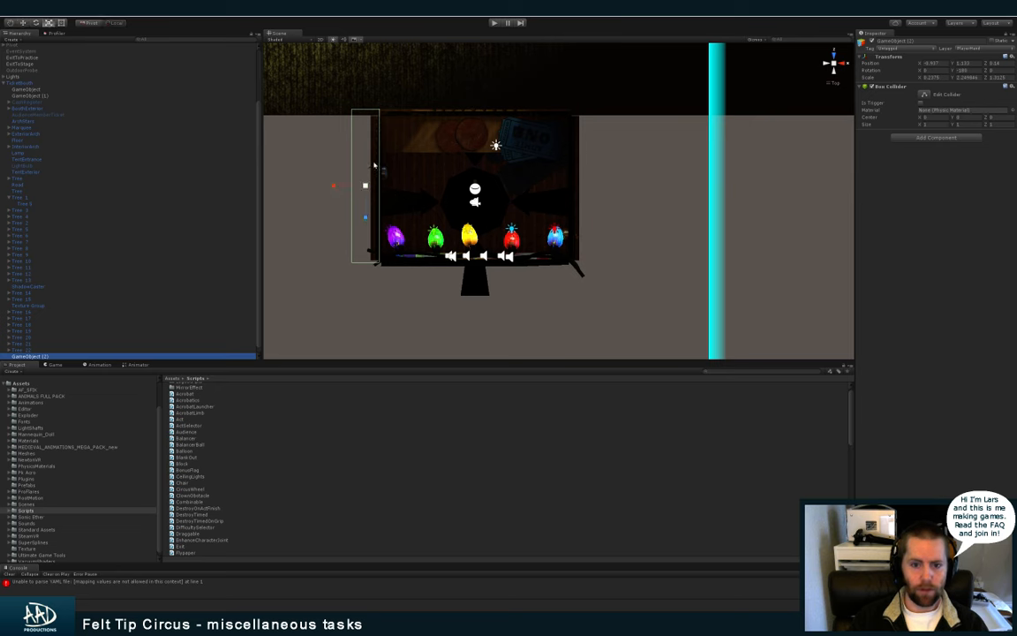
drag(365, 216, 296, 195)
key(w)
drag(364, 189, 445, 106)
key(r)
key(w)
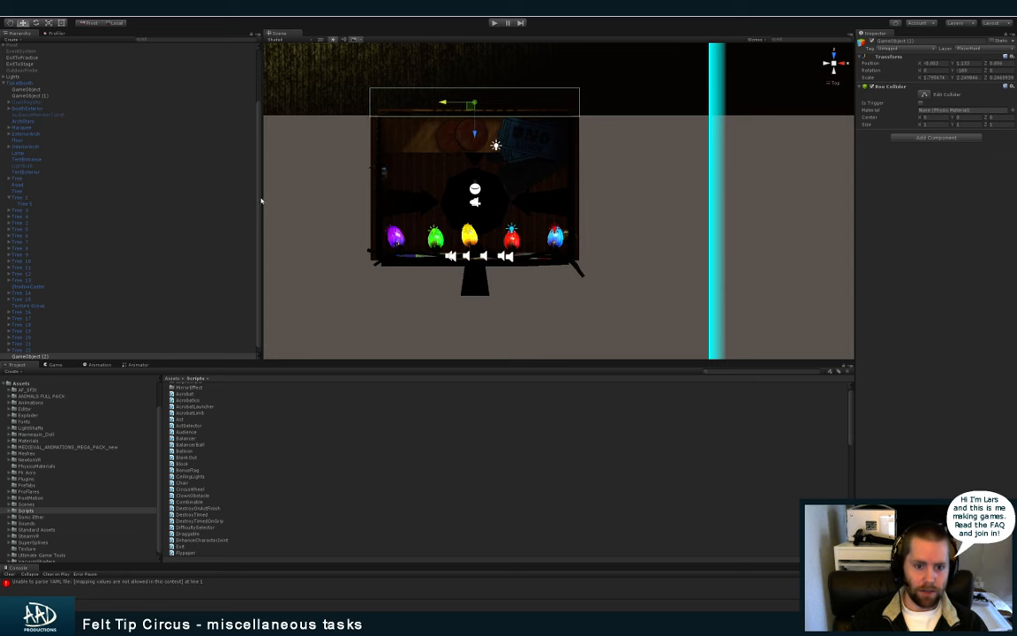
Duplicate the back-wall collider to the opposite wall at about Z -0.56, and move both beside the side-wall colliders in the hierarchy
drag(262, 202, 258, 203)
key(ctrl+d)
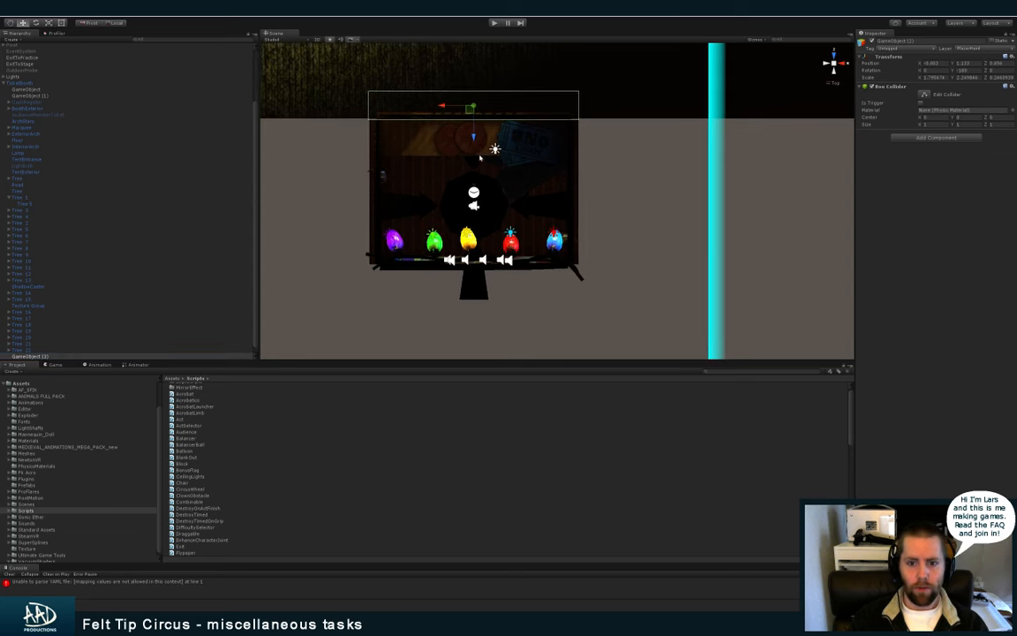
drag(474, 137, 472, 299)
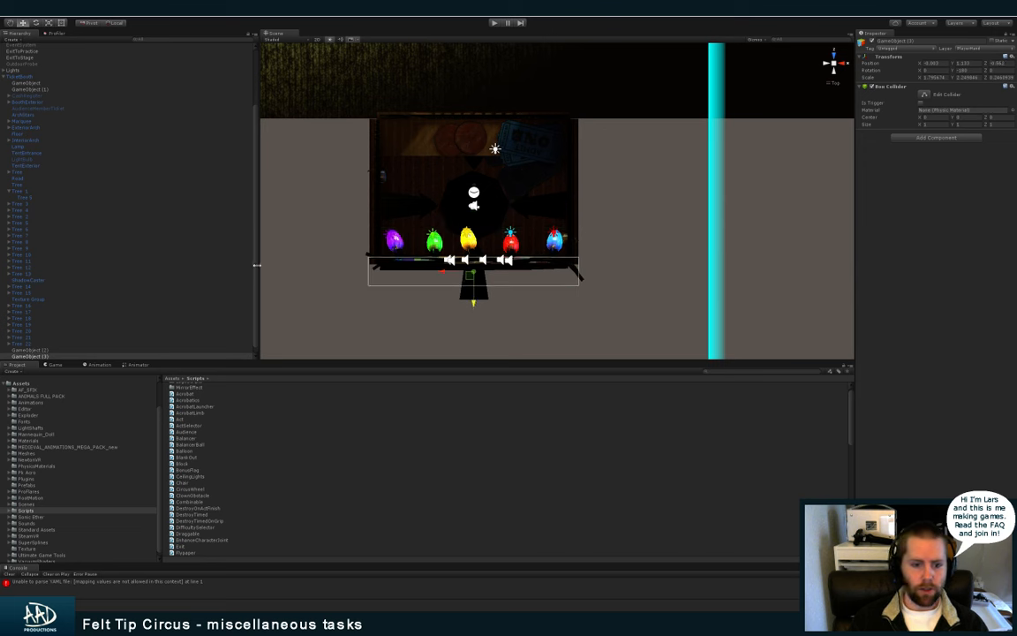
shift+click(55, 350)
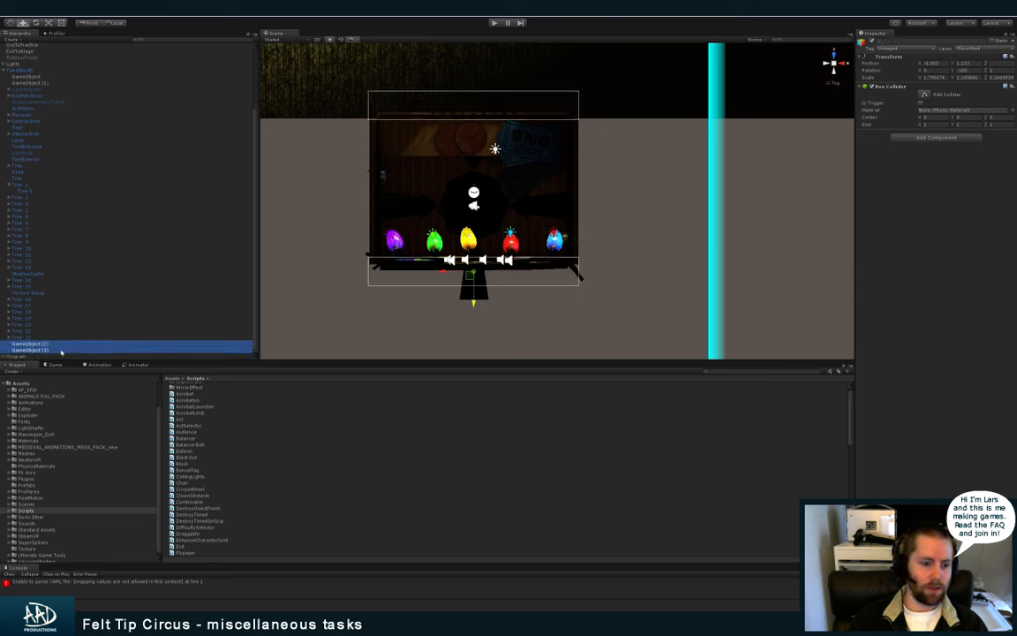
drag(60, 350, 87, 89)
Rename all four wall collider objects under TicketBooth to BlankOutCollider
shift+click(94, 77)
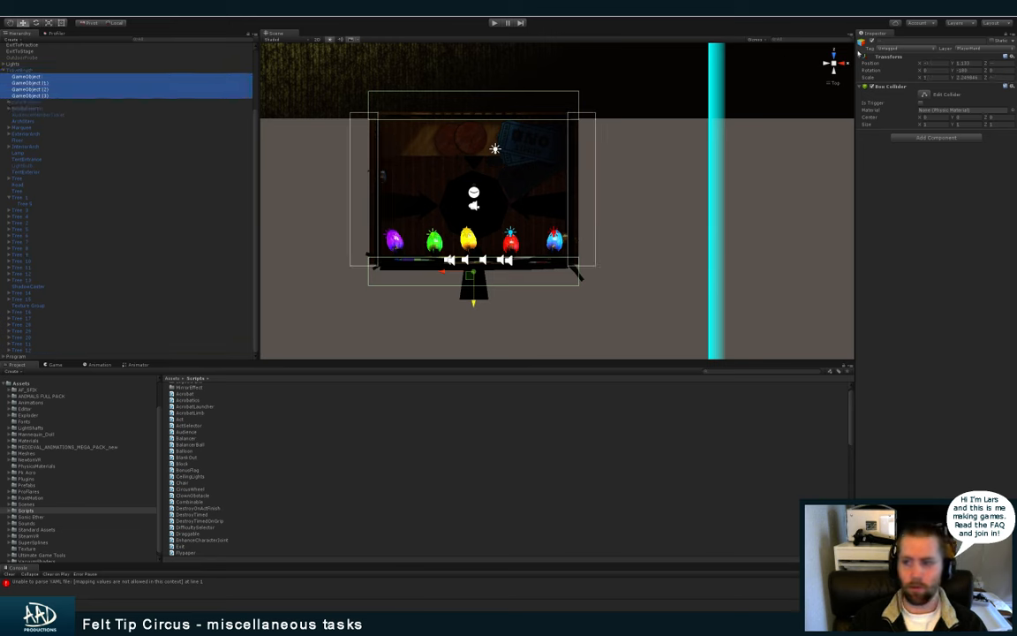
click(904, 35)
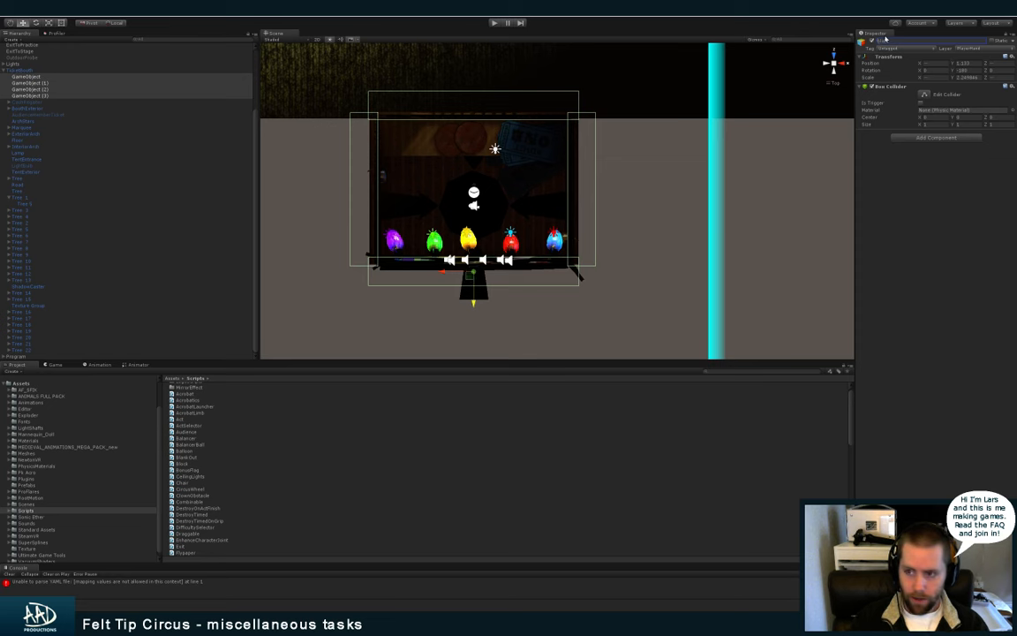
text(BlankOu)
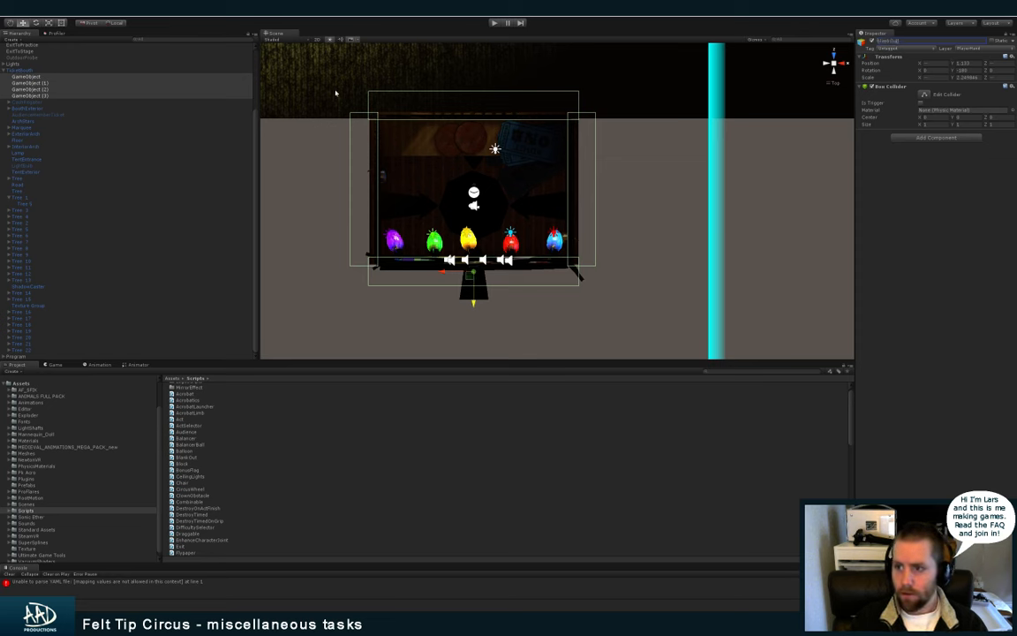
text(tCollider)
key(Return)
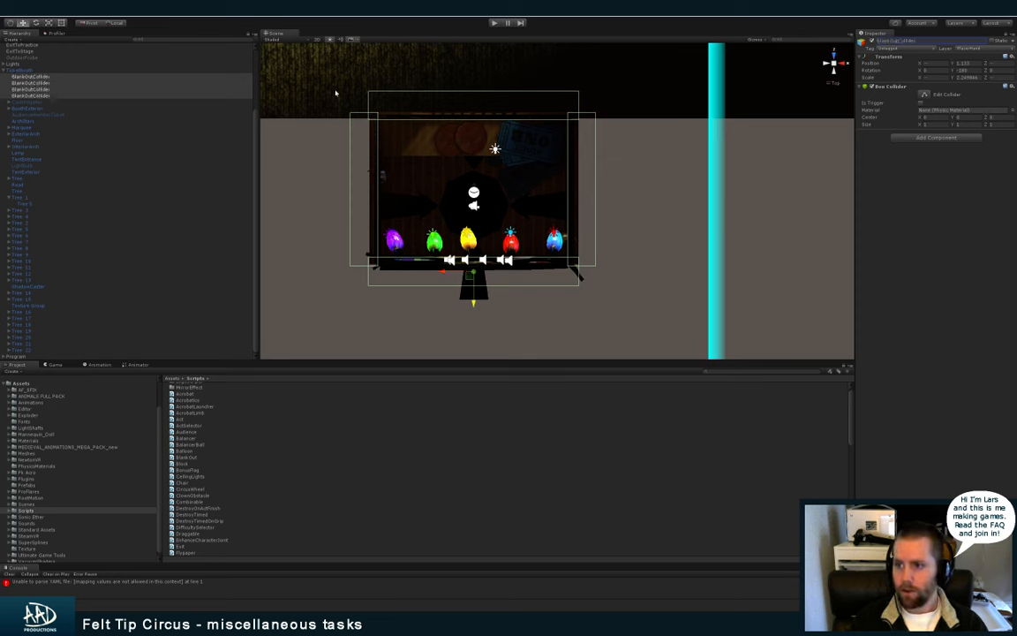
Try to add a new BlankOut tag to the project's tag list
click(886, 49)
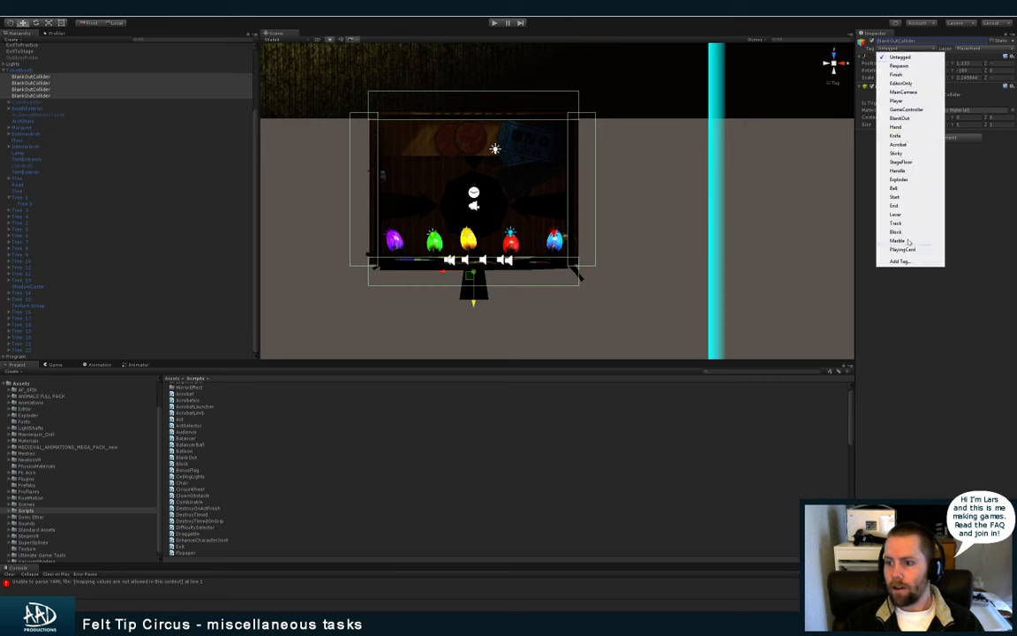
click(900, 261)
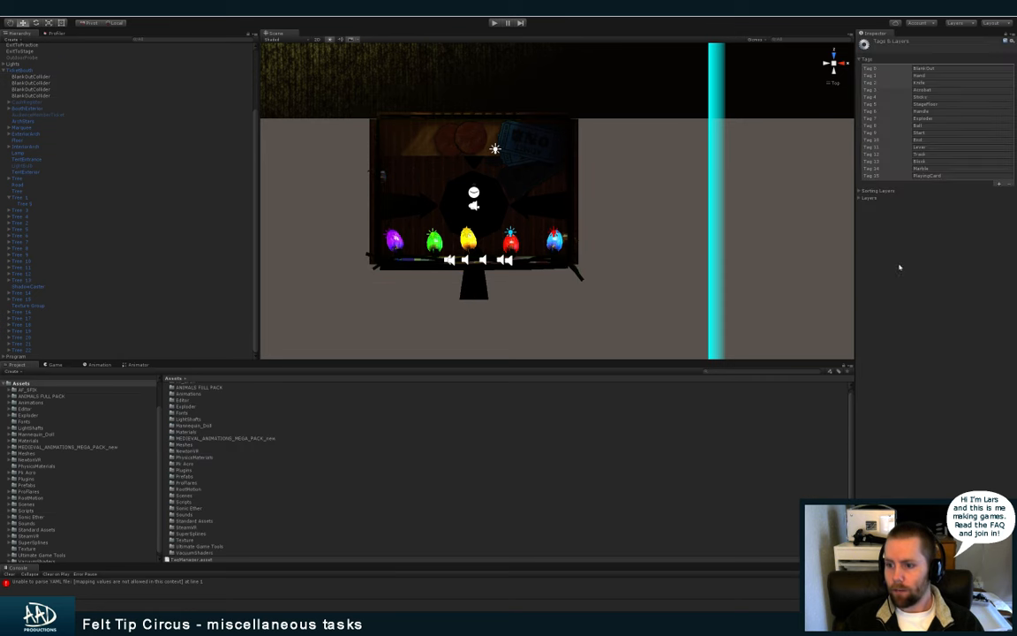
click(999, 183)
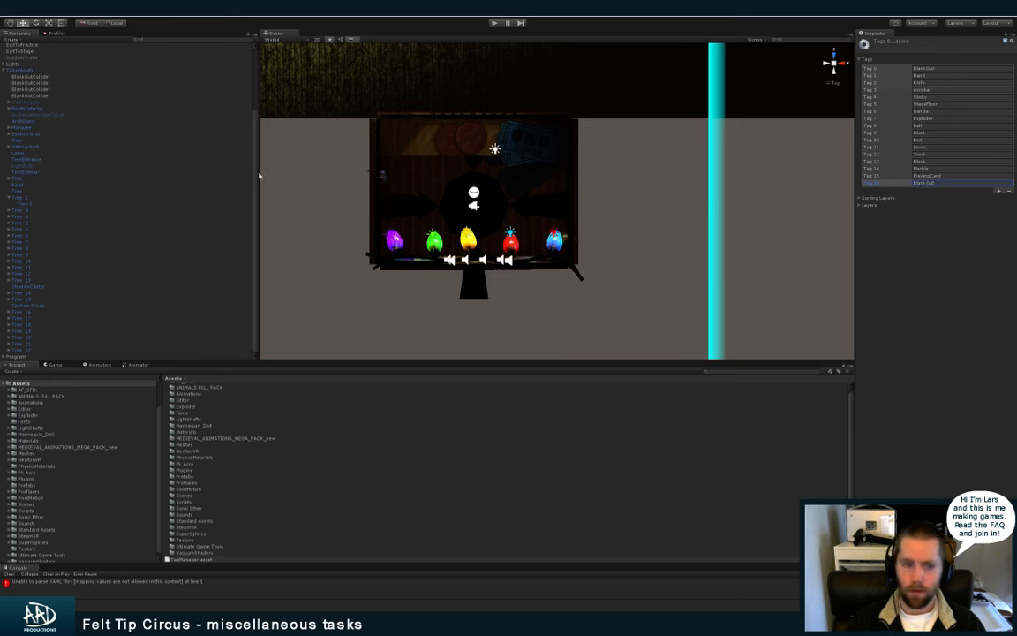
Assign the existing BlankOut tag to all four BlankOutCollider objects, make their box colliders triggers, and mark them static
drag(72, 92, 75, 78)
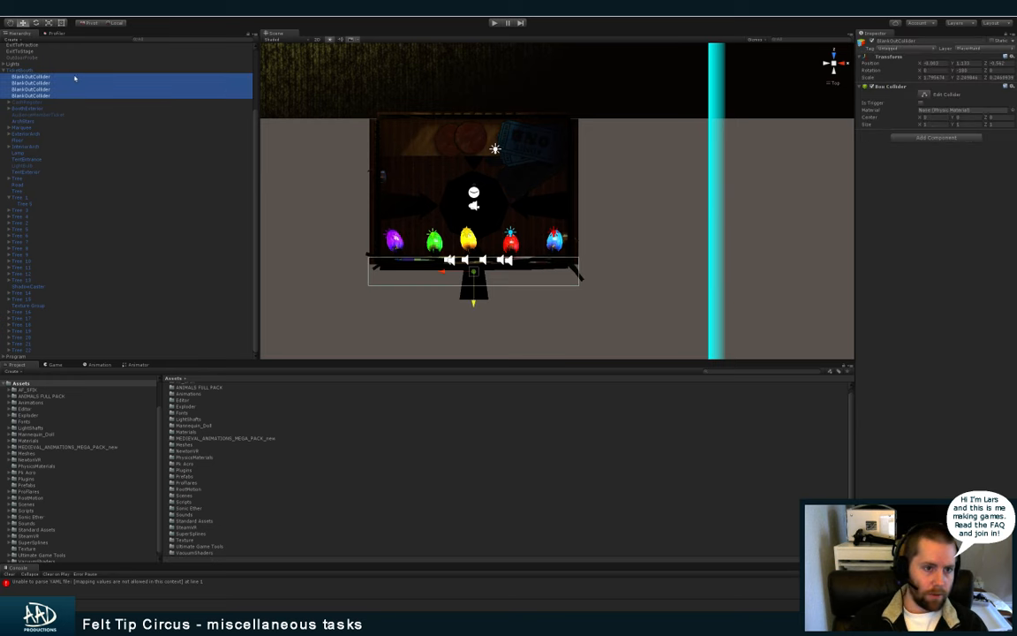
click(901, 48)
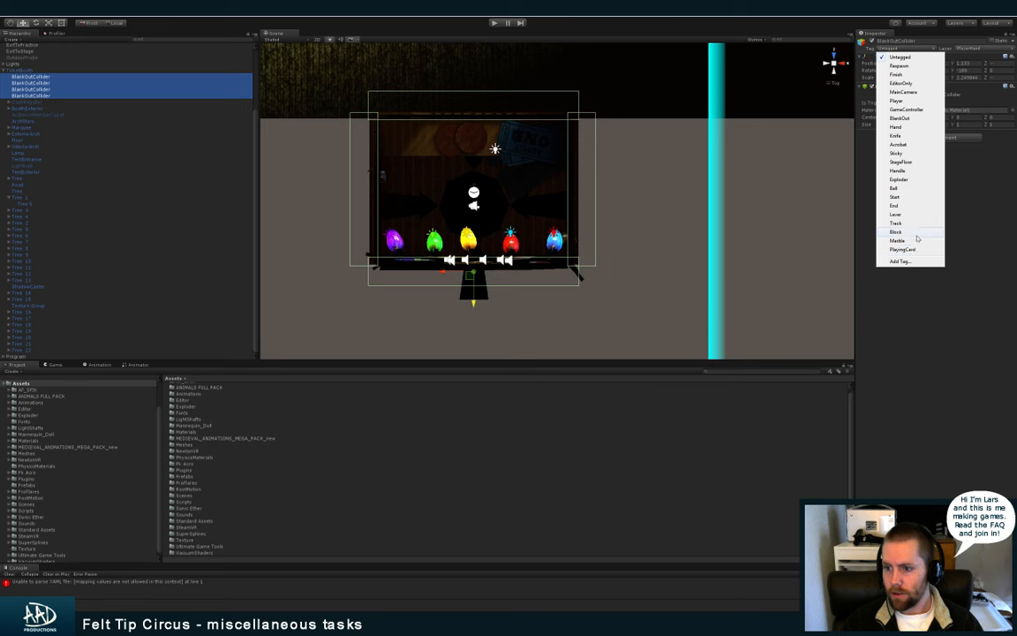
click(910, 118)
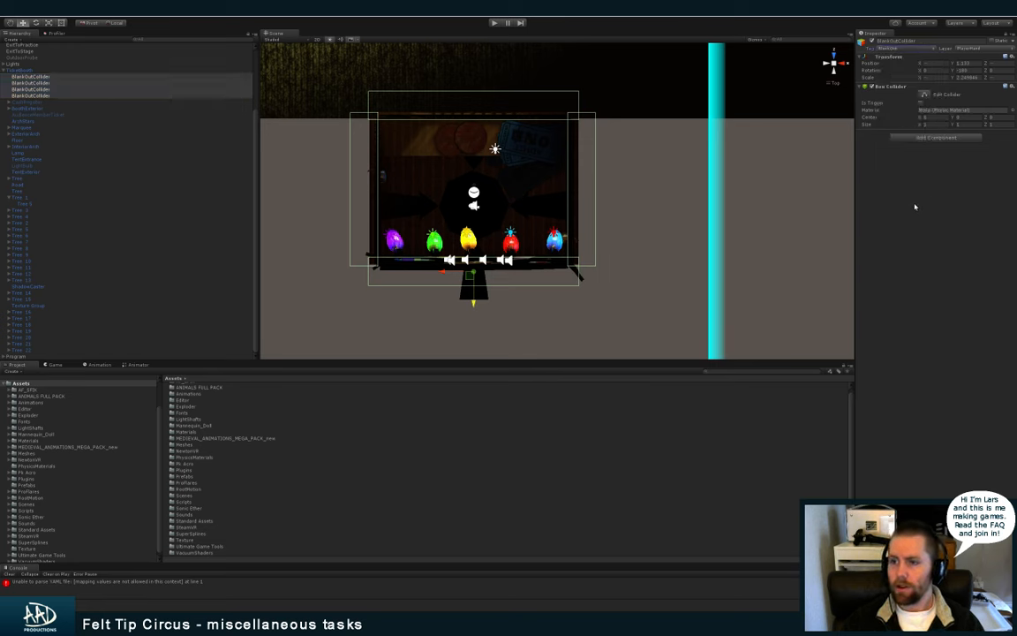
click(921, 103)
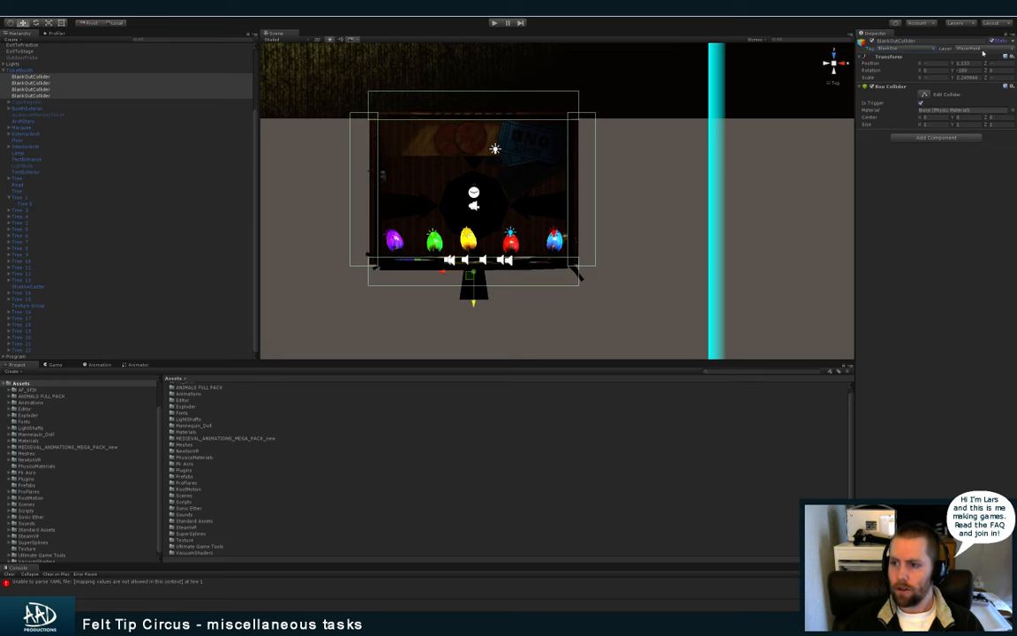
Examine the physics layer collision matrix and the layer of the Camera (eye) object to choose a layer for the colliders
click(974, 49)
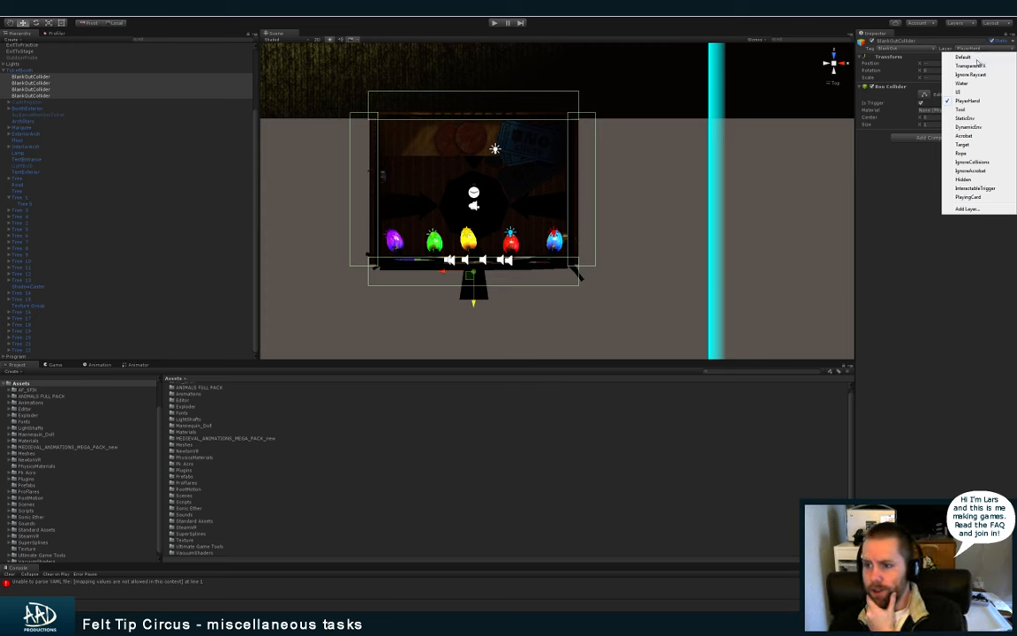
click(21, 12)
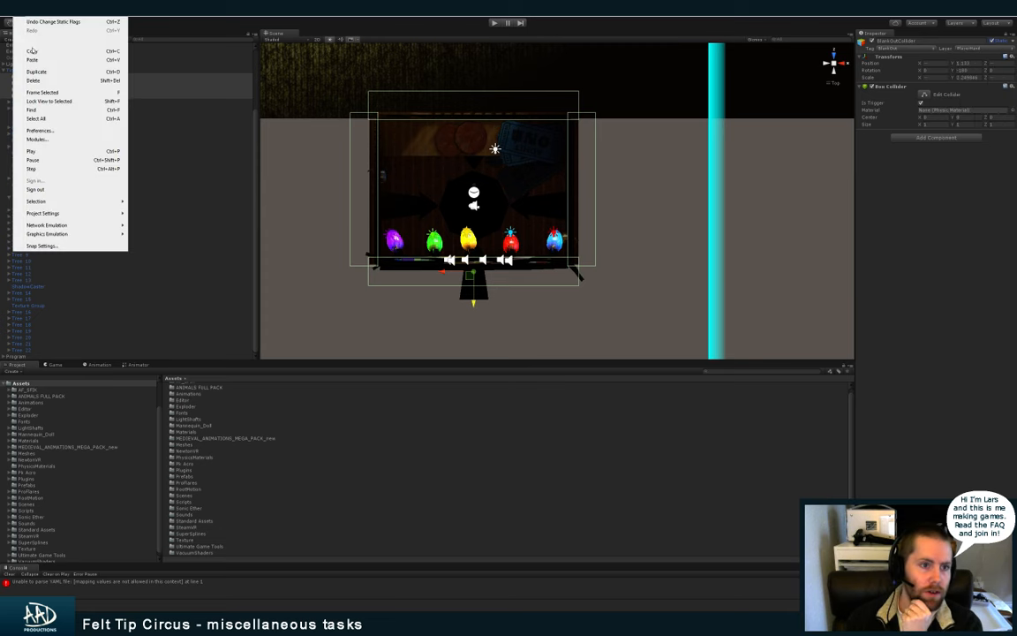
mouse_move(73, 216)
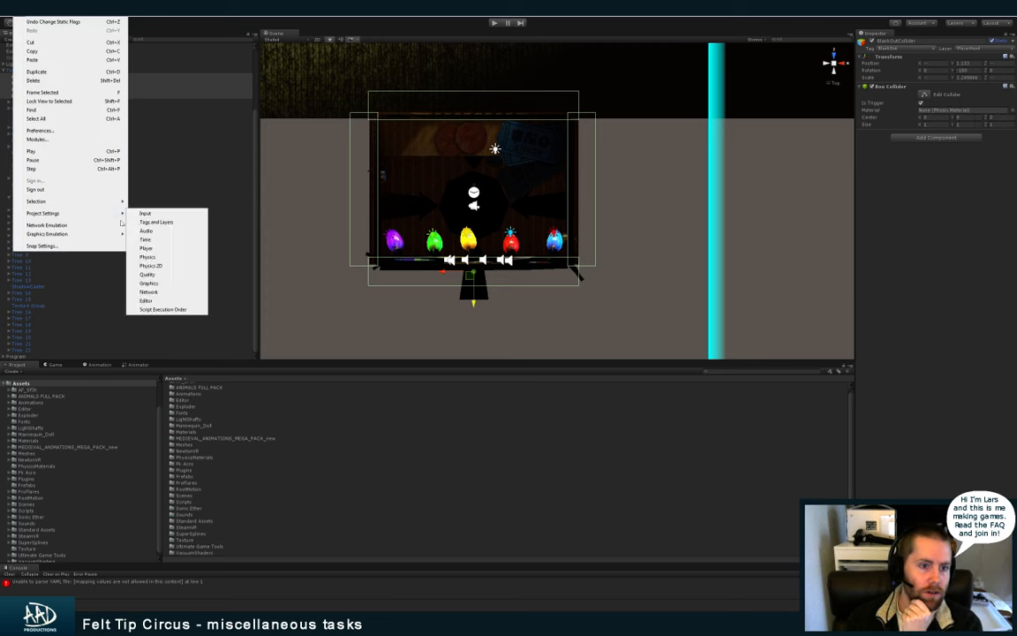
click(164, 256)
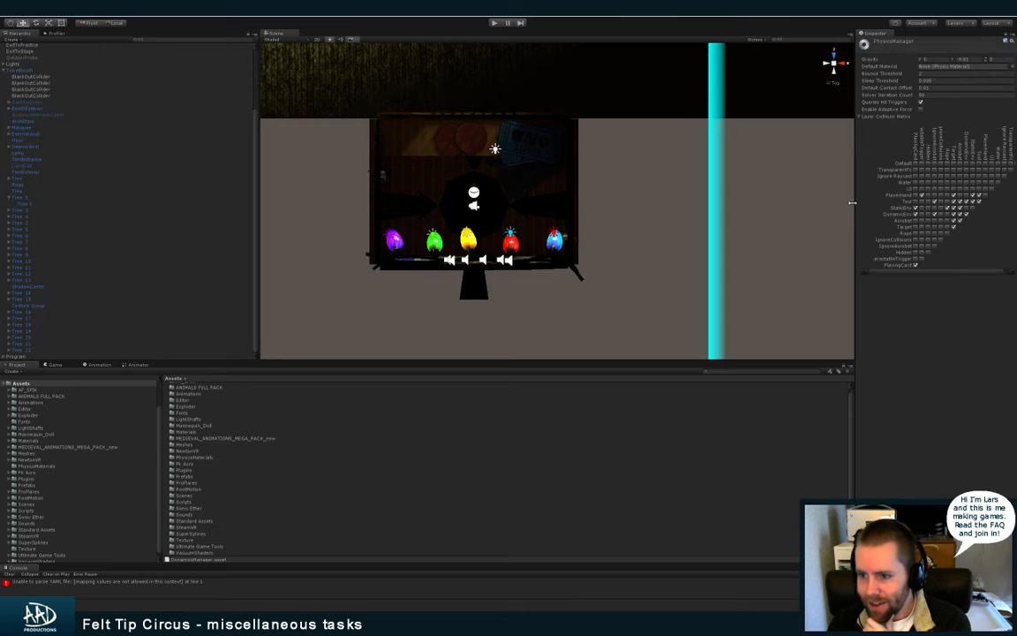
drag(858, 204, 811, 204)
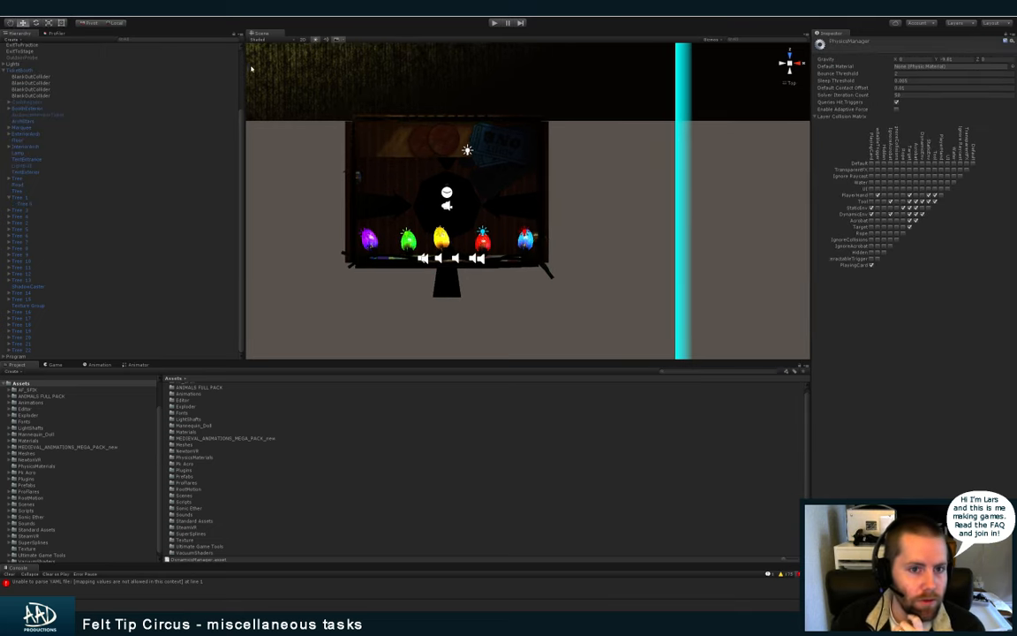
scroll(238, 66, up, 4)
click(56, 88)
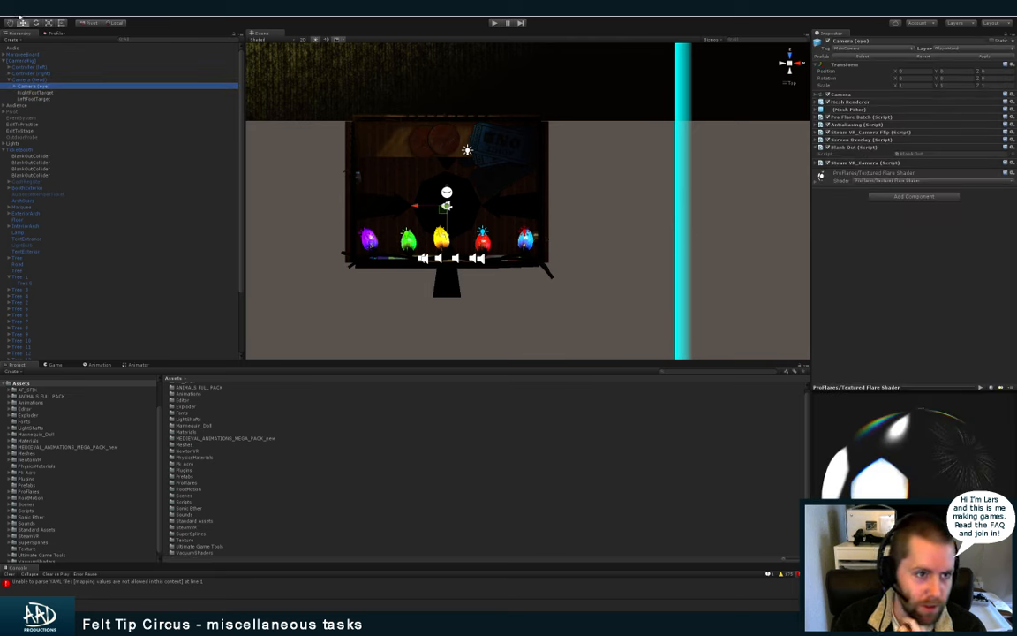
click(20, 16)
mouse_move(71, 213)
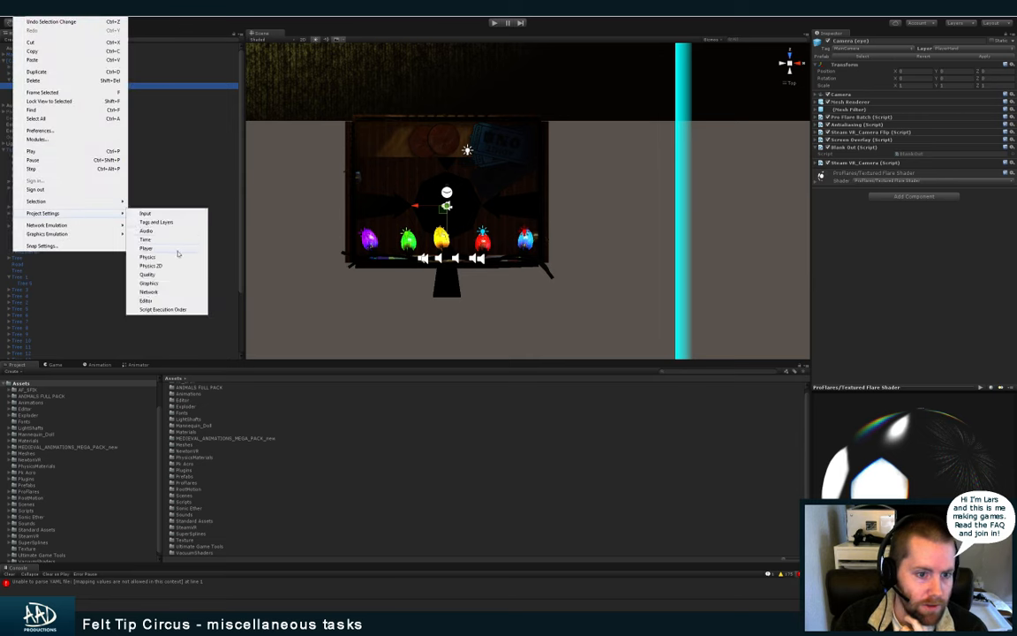
click(178, 256)
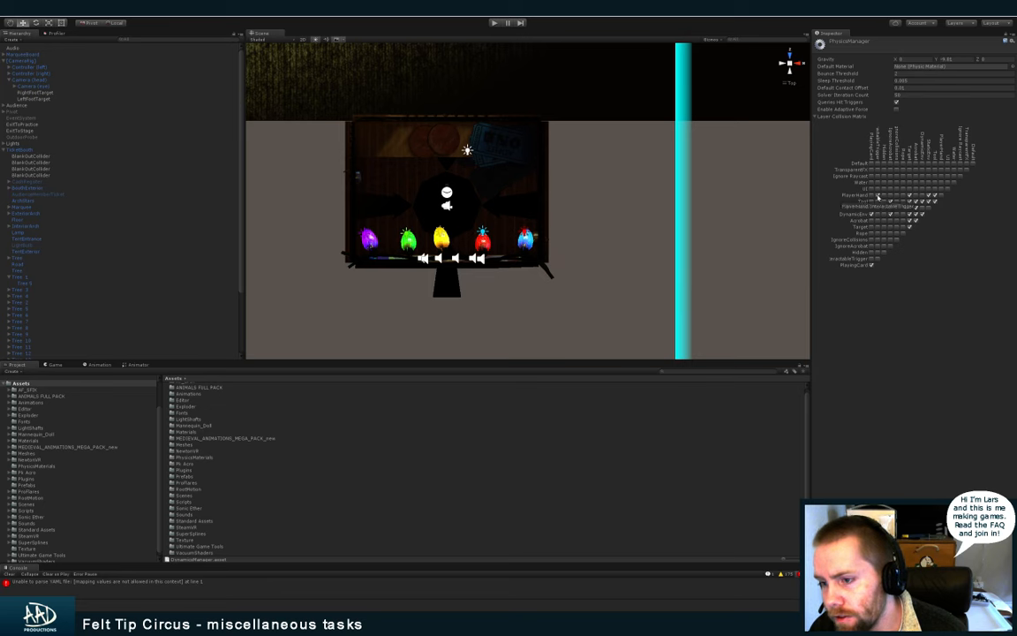
Put all four BlankOutCollider objects on the InteractableTrigger layer
click(98, 156)
shift+click(91, 175)
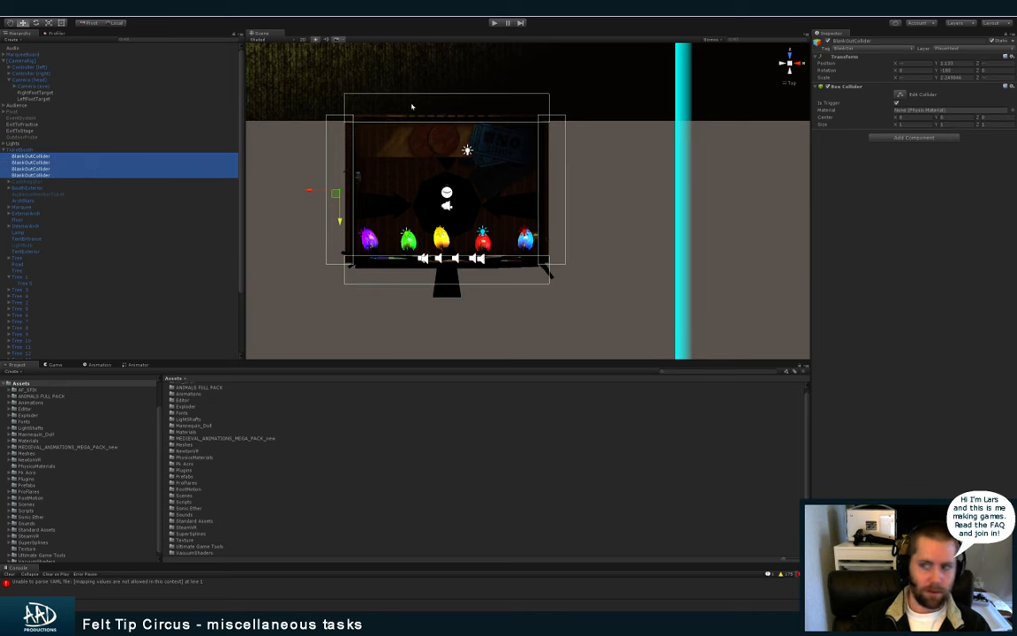
click(958, 51)
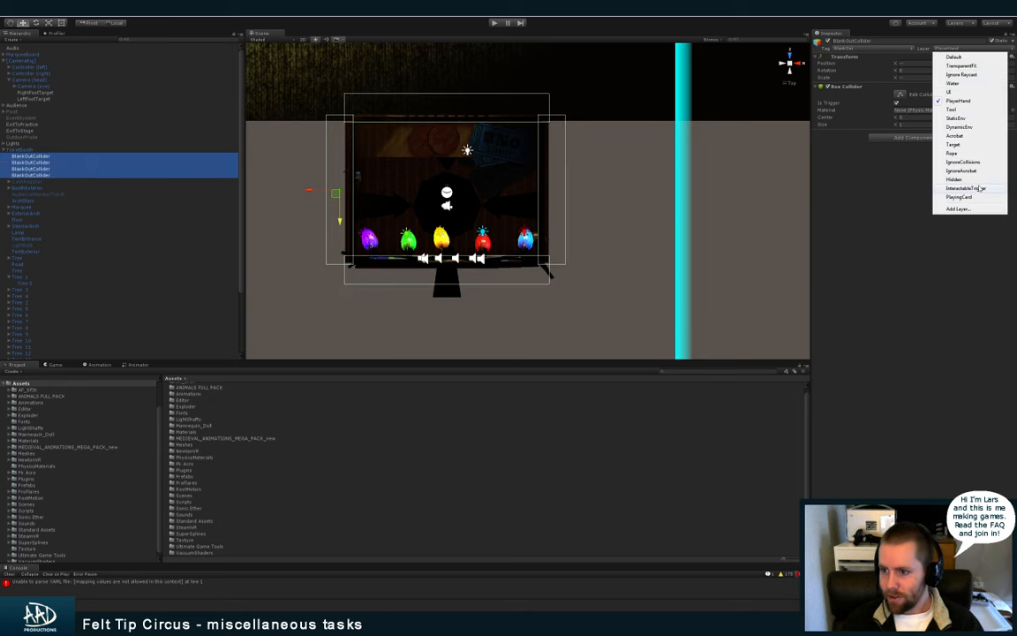
click(967, 188)
Inspect the four wall colliders around the ticket booth from several angles and clear the selection
click(792, 64)
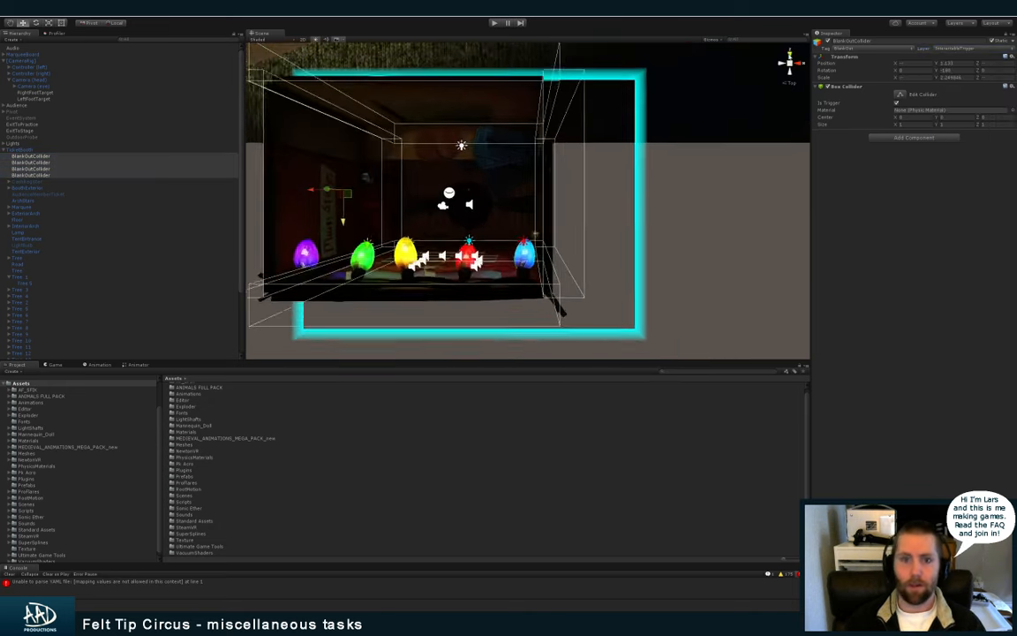
alt+drag(495, 238, 742, 115)
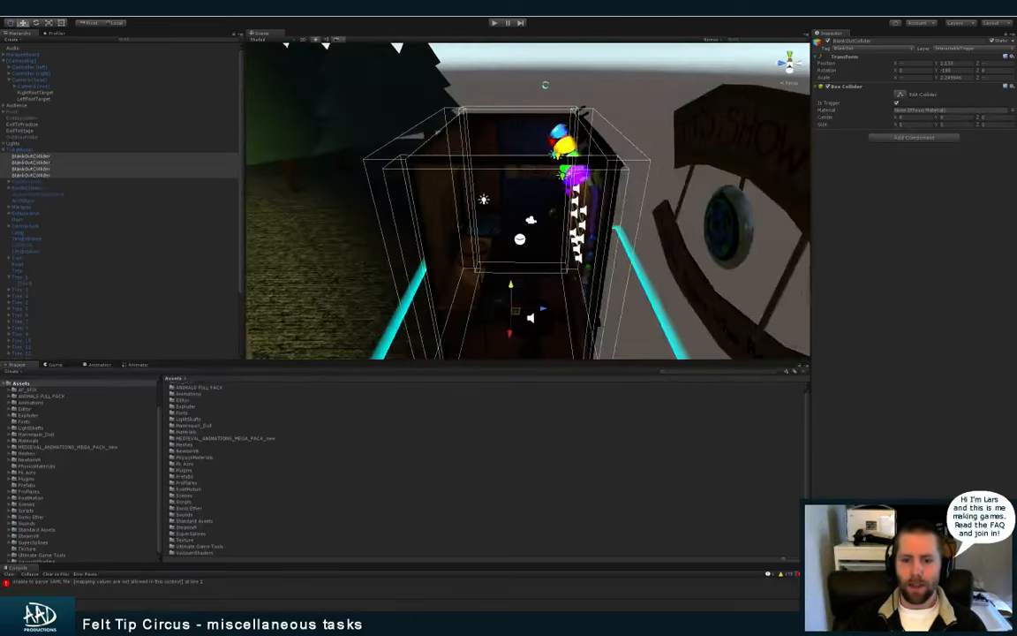
click(459, 148)
alt+drag(459, 148, 597, 226)
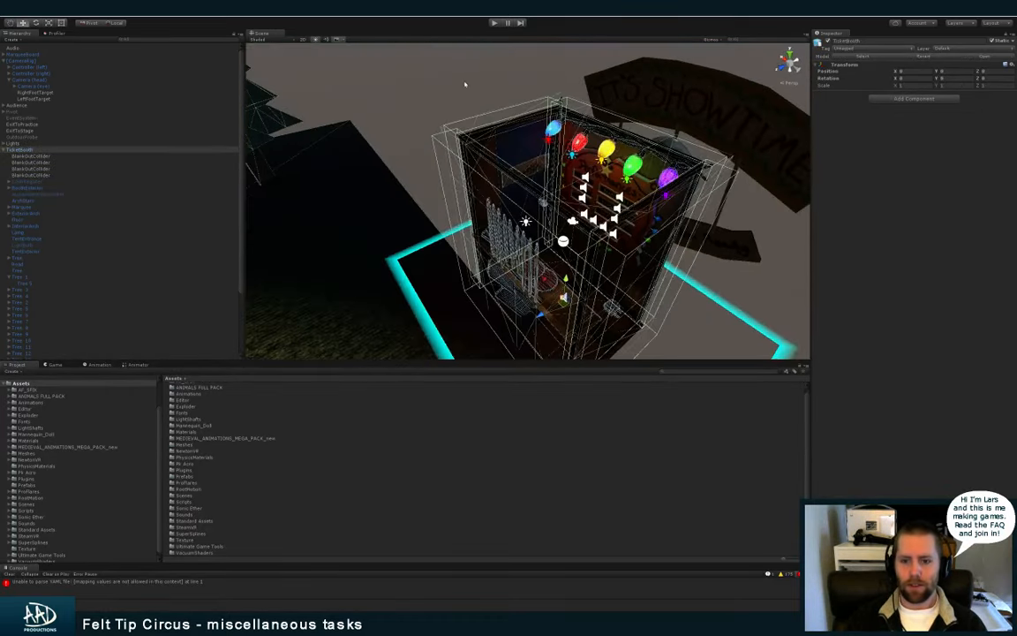
click(465, 85)
alt+drag(465, 85, 523, 98)
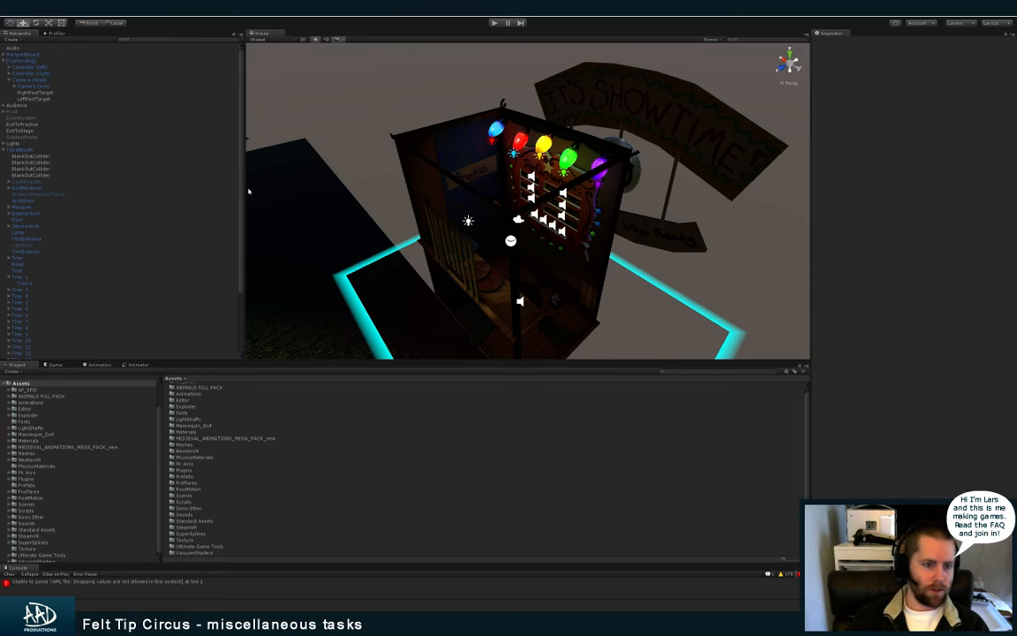
Collapse the expanded Tree 1 group, narrow the hierarchy, and clear the console messages
scroll(221, 170, down, 5)
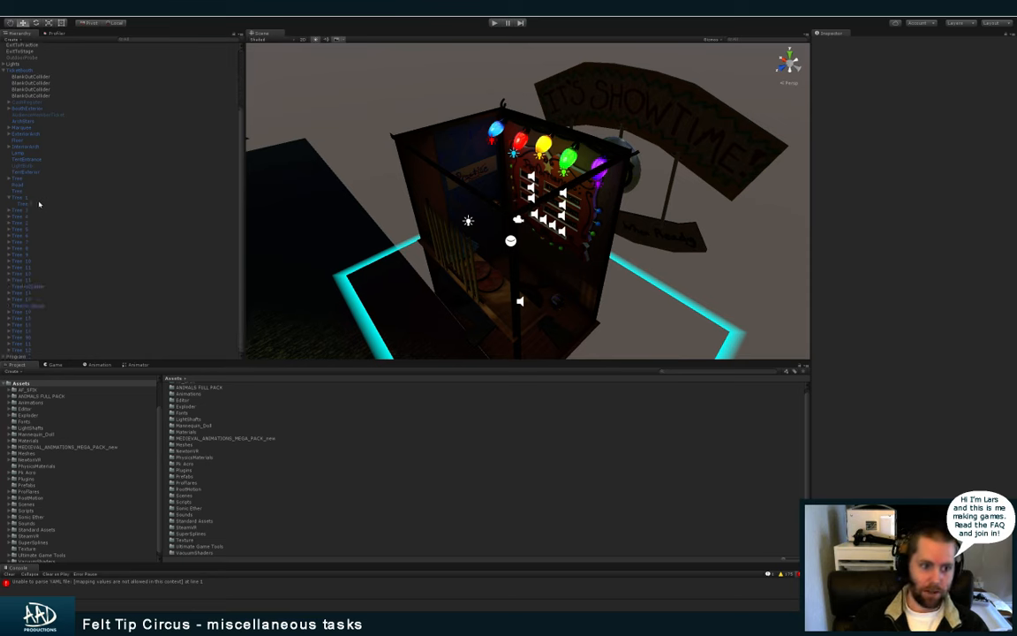
click(9, 198)
drag(241, 188, 240, 203)
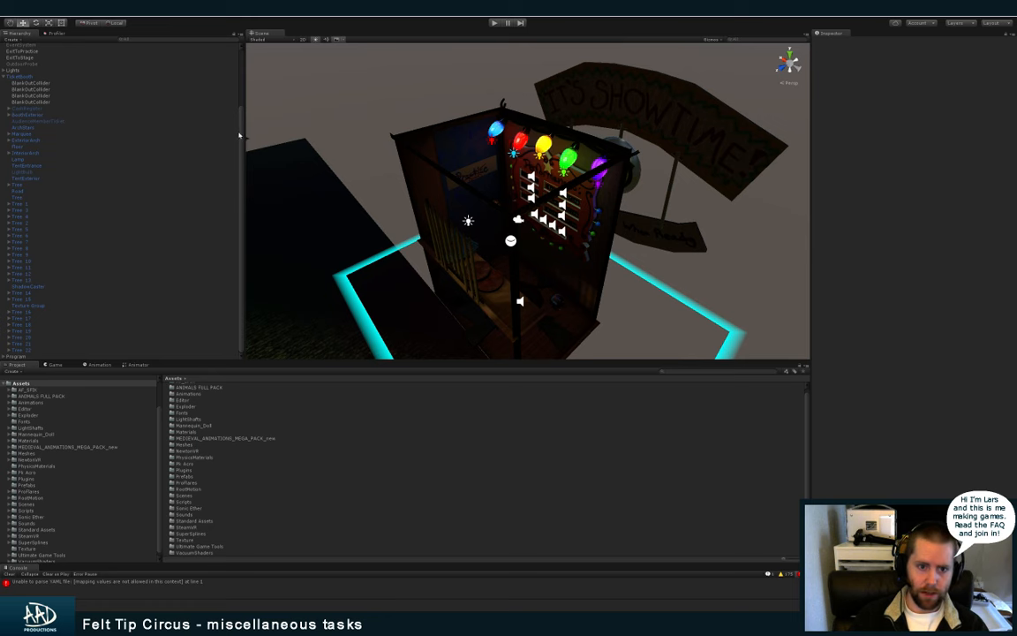
drag(242, 138, 208, 142)
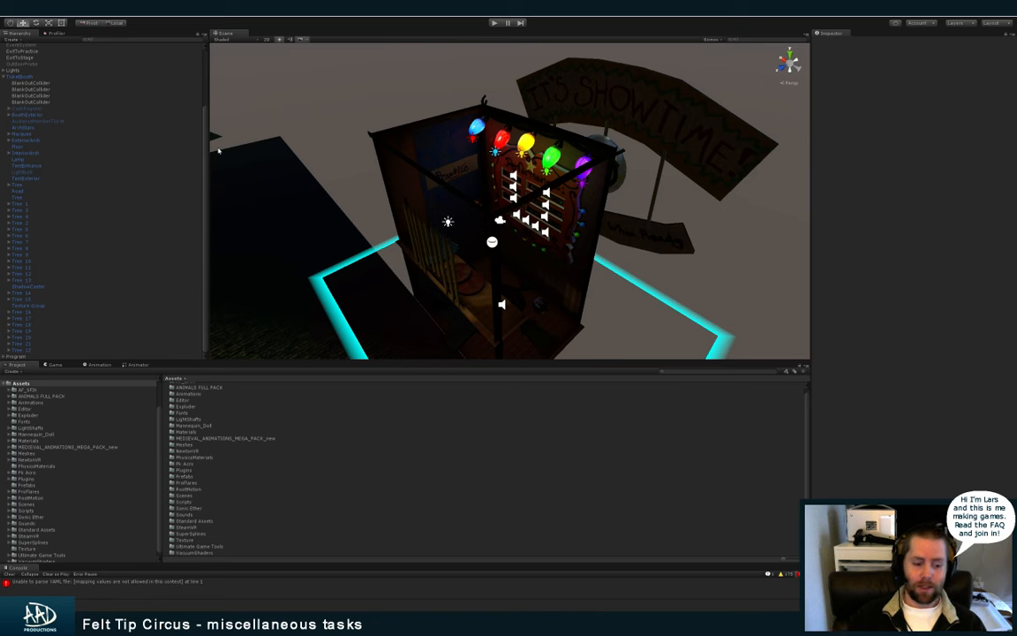
click(10, 574)
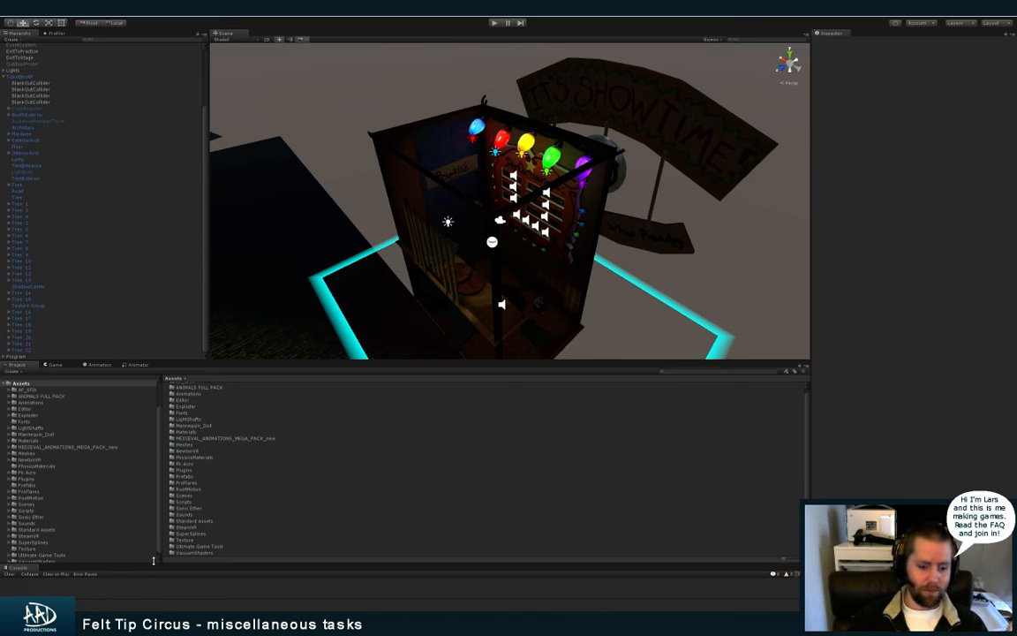
Make the console area taller and browse the script files in the Scripts folder
drag(153, 559, 151, 553)
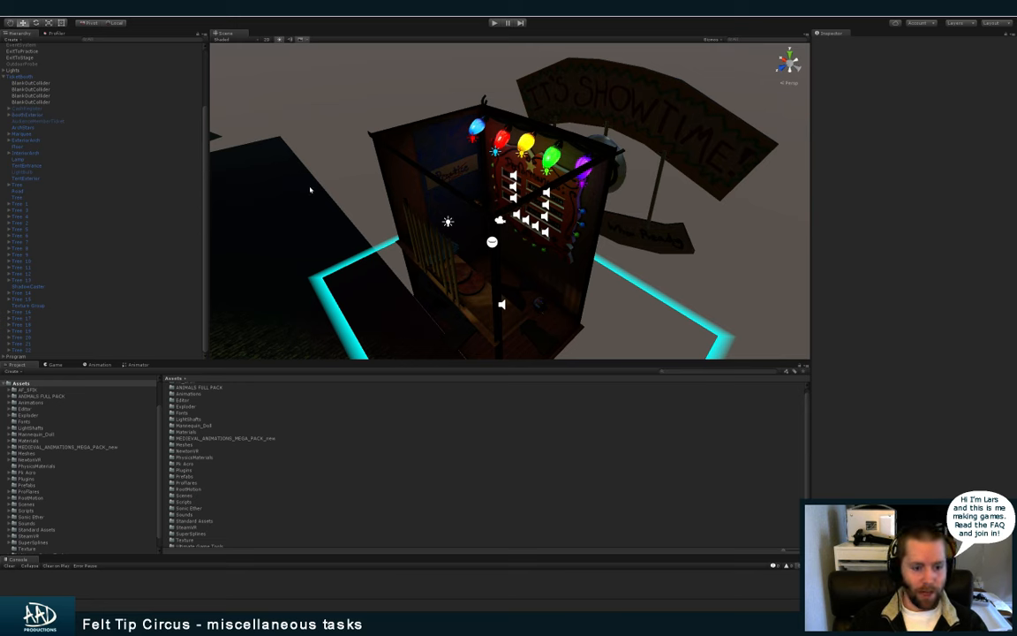
click(27, 510)
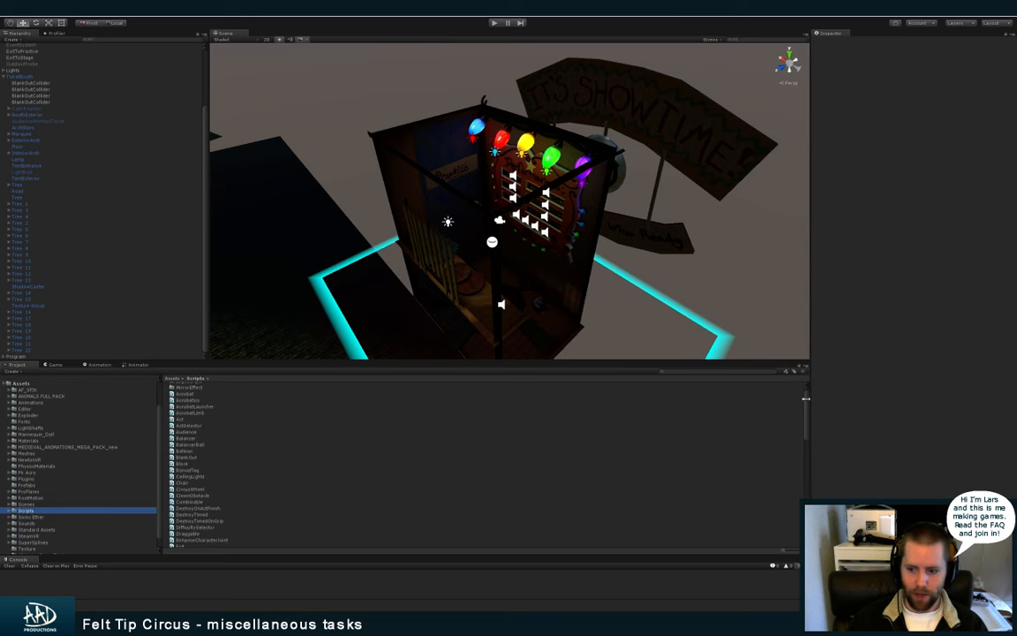
mouse_move(806, 399)
mouse_down()
mouse_move(806, 501)
mouse_move(806, 397)
mouse_up()
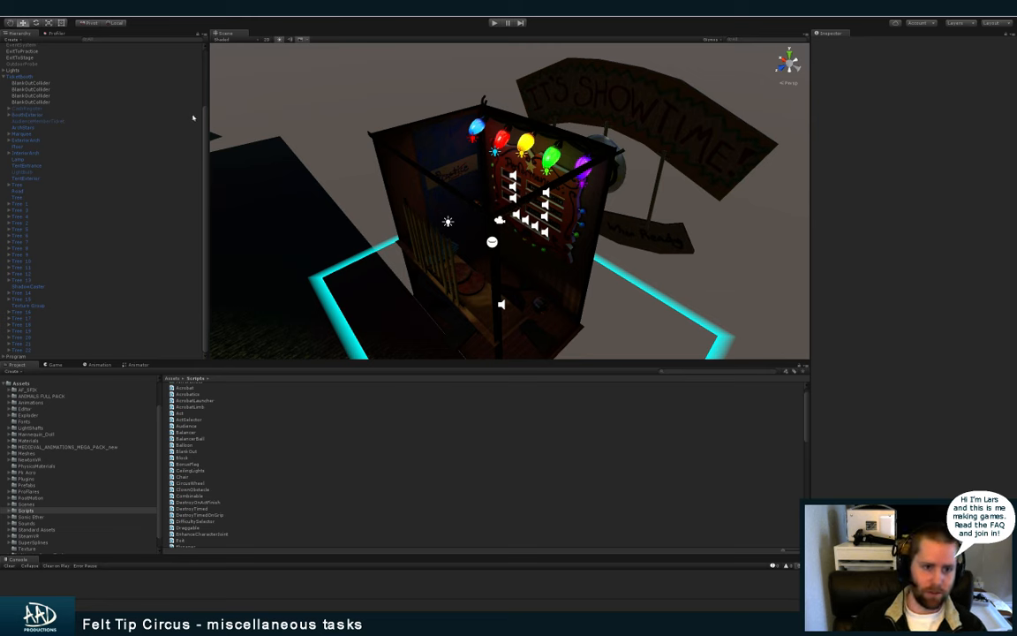
Examine the ticket booth's interior around the Performances board, with nothing selected and the scene view enlarged
scroll(119, 142, up, 4)
click(119, 145)
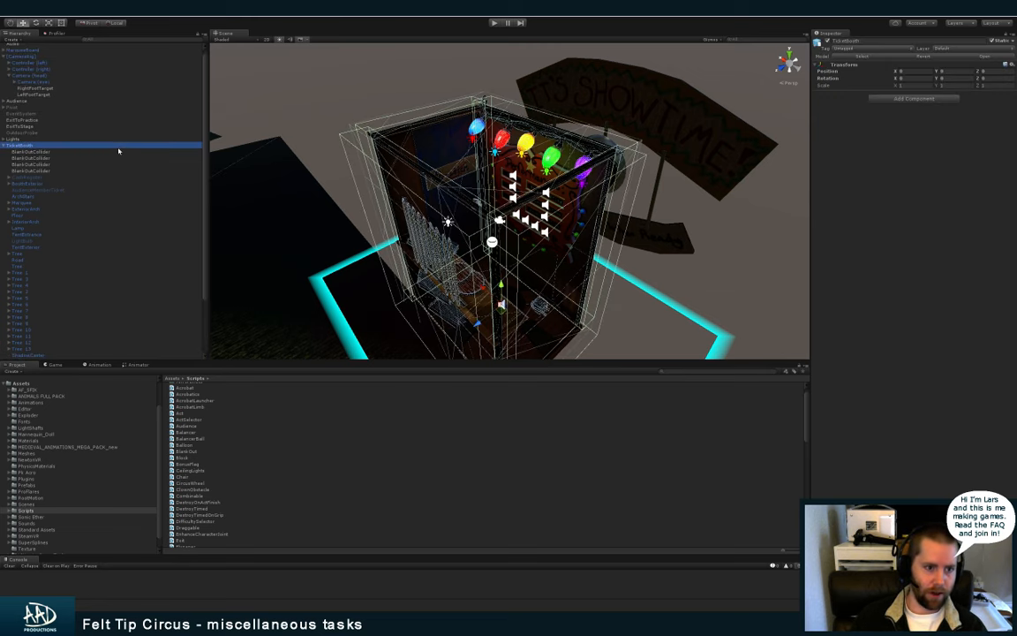
click(475, 72)
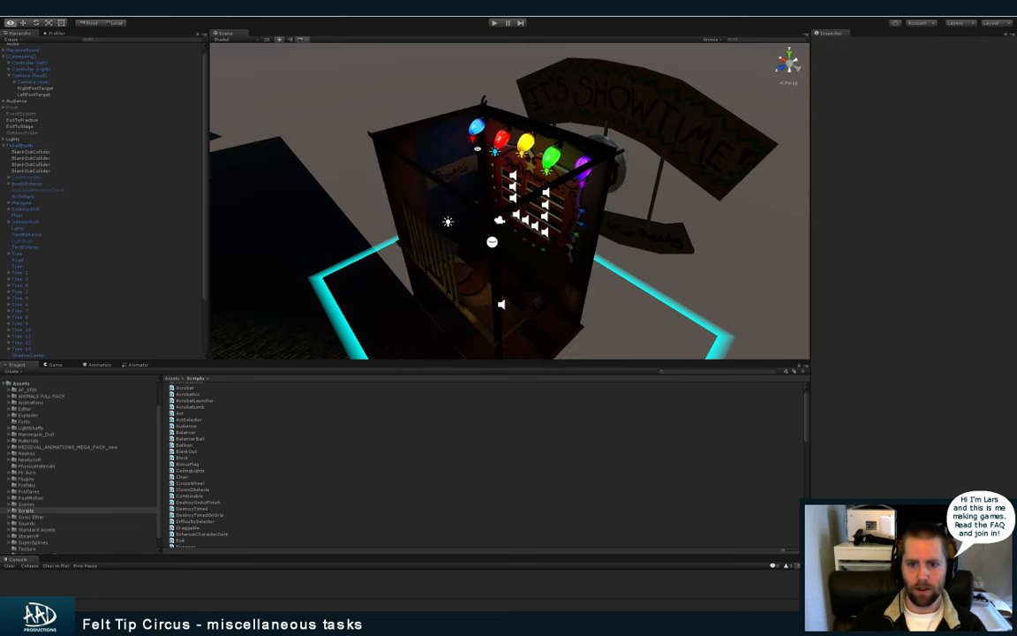
alt+drag(468, 251, 538, 217)
scroll(574, 238, up, 5)
alt+drag(595, 250, 649, 223)
scroll(577, 198, up, 2)
middle_drag(636, 226, 595, 258)
scroll(558, 279, up, 2)
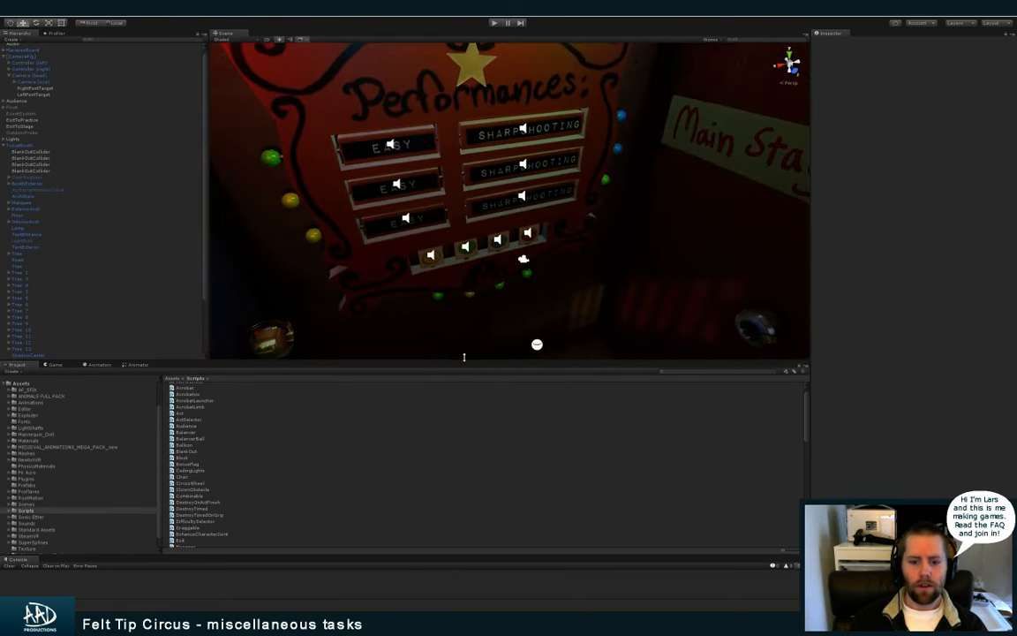
drag(465, 361, 465, 385)
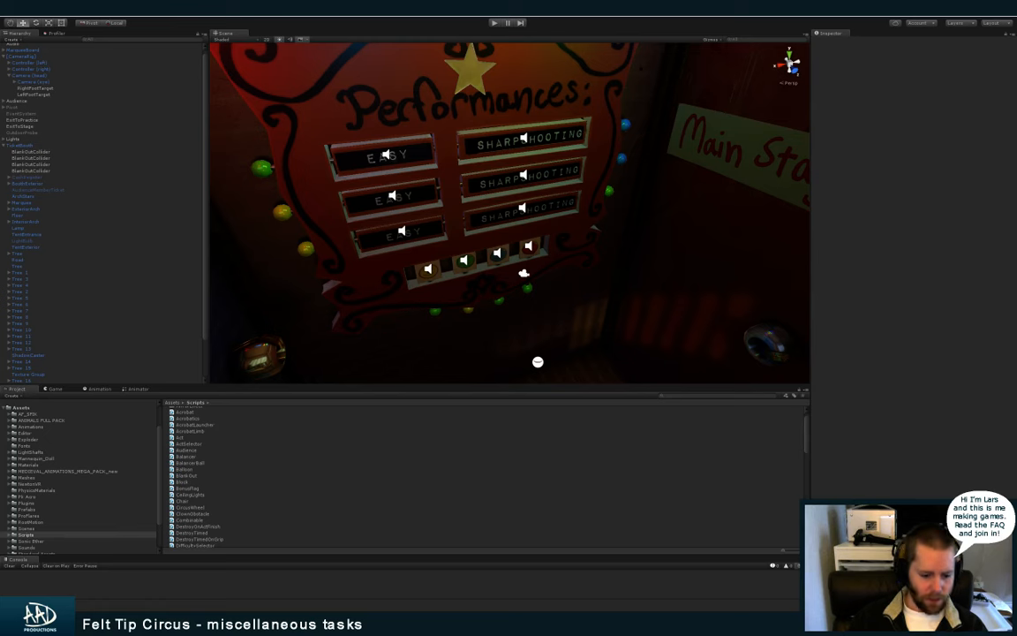
Switch to the Twitch chat window, send the greeting "Hi!", and return to Unity
key(alt+Tab)
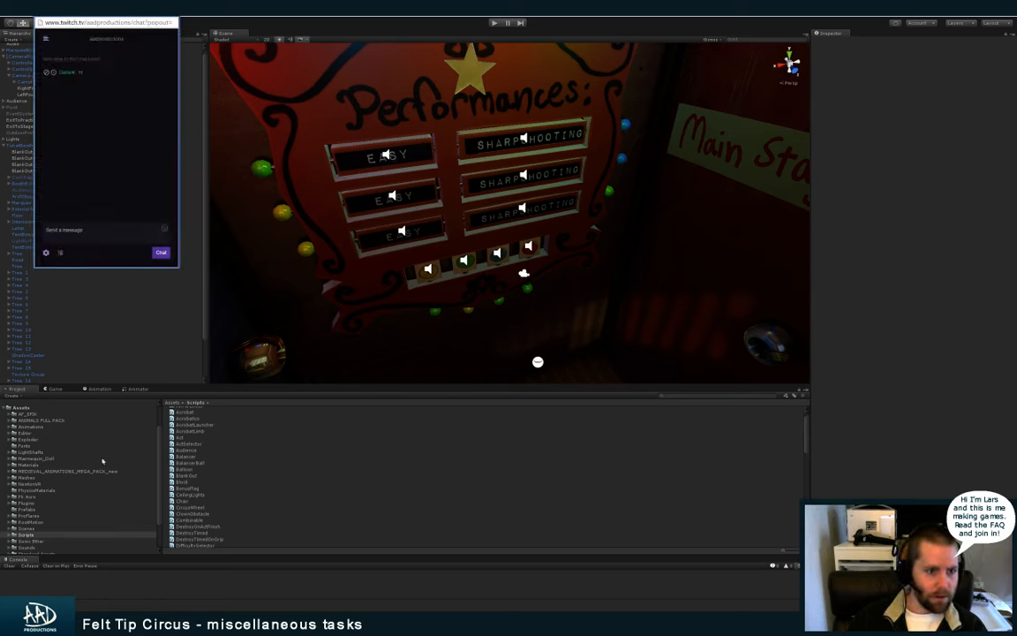
text(Hi)
key(Return)
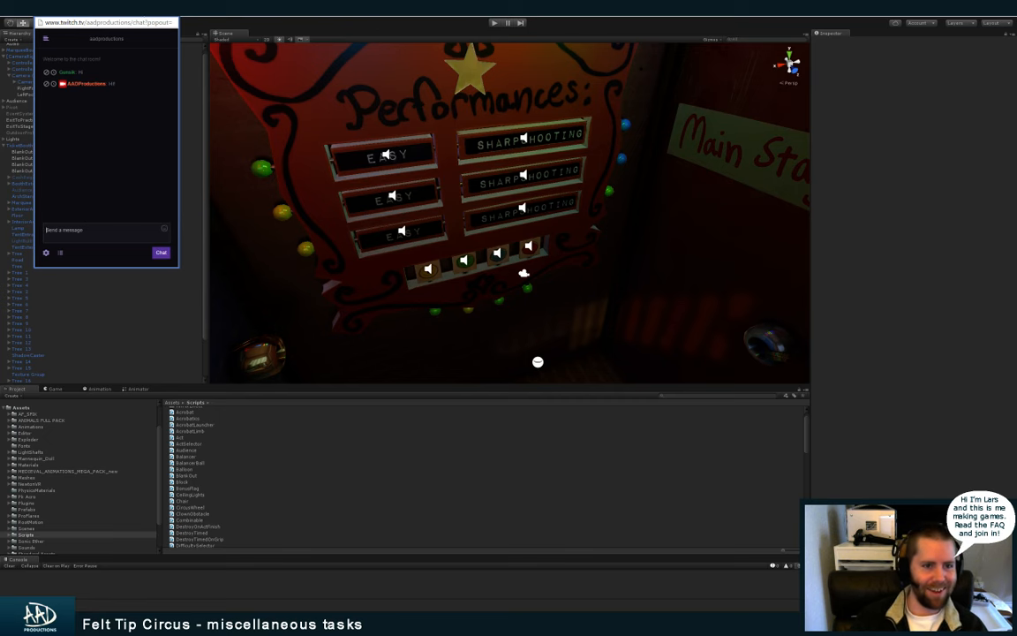
drag(133, 13, 121, 11)
click(321, 129)
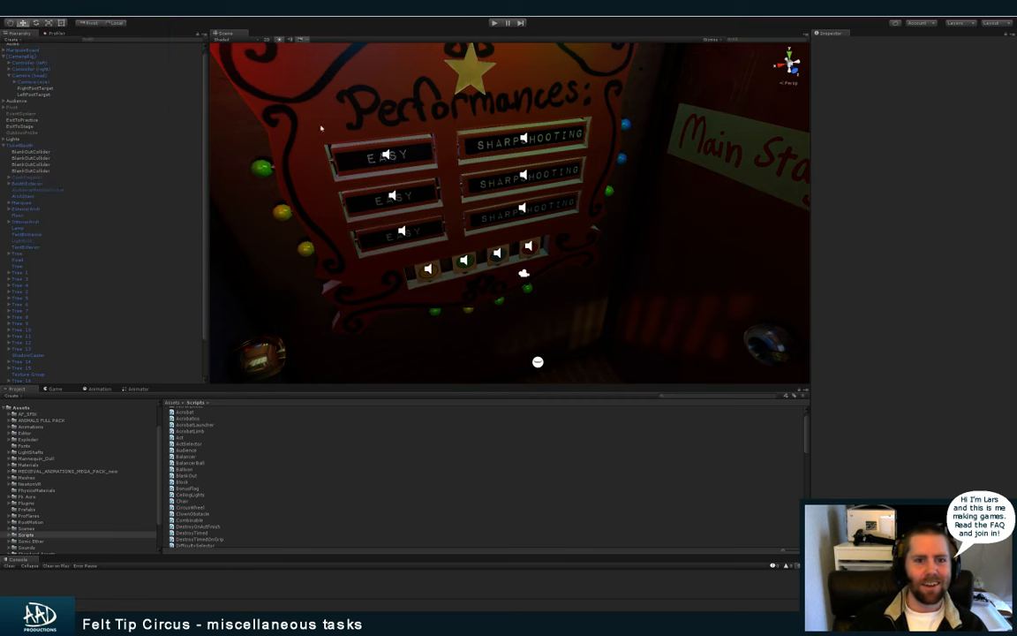
Add a Sphere Collider component to the Camera (eye) object
scroll(516, 200, down, 10)
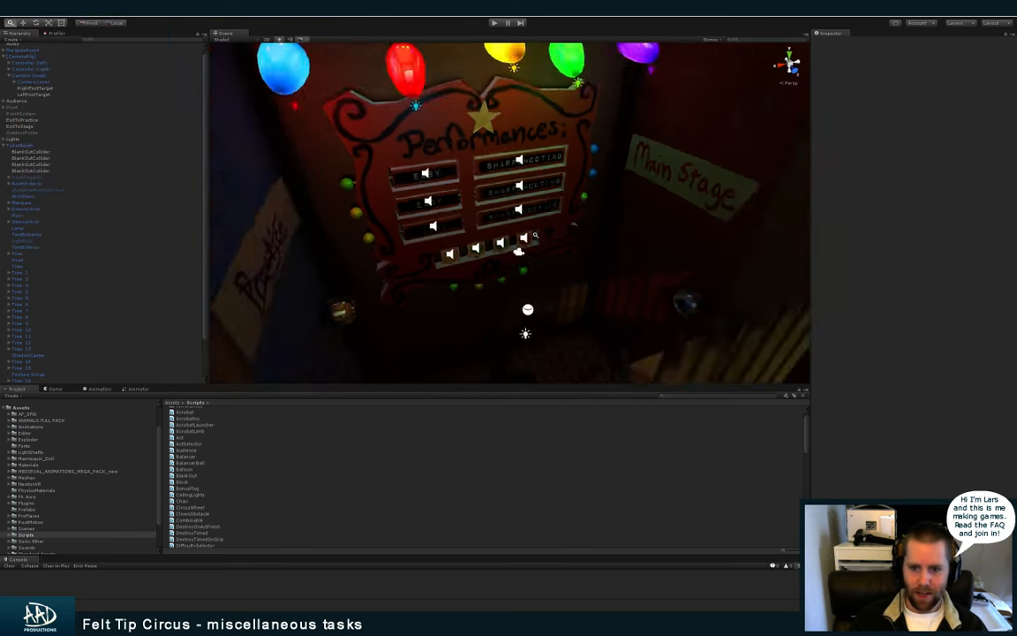
alt+drag(517, 202, 513, 310)
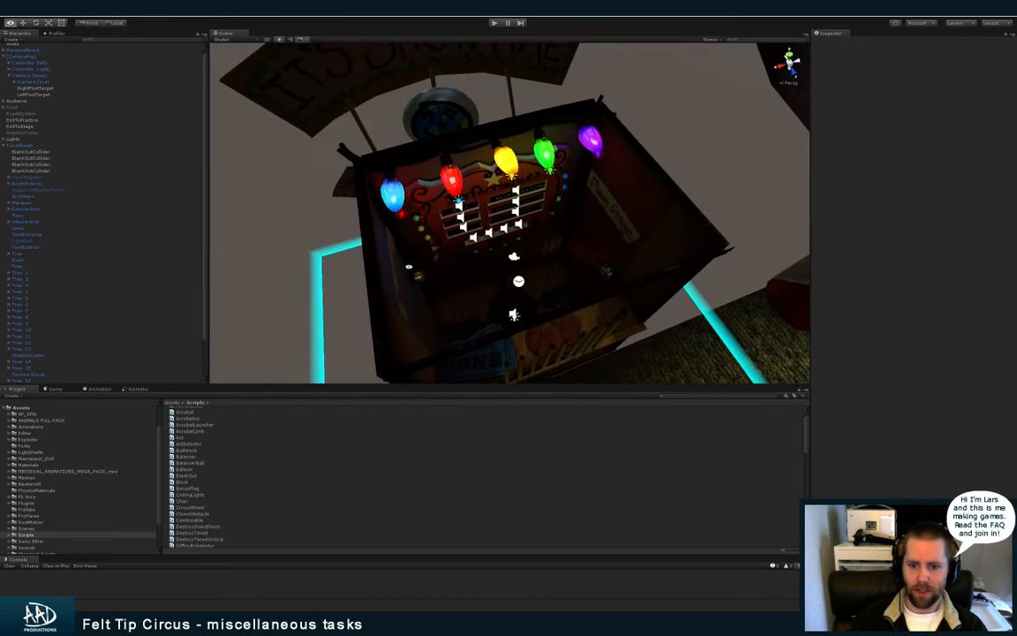
scroll(513, 313, up, 10)
click(68, 82)
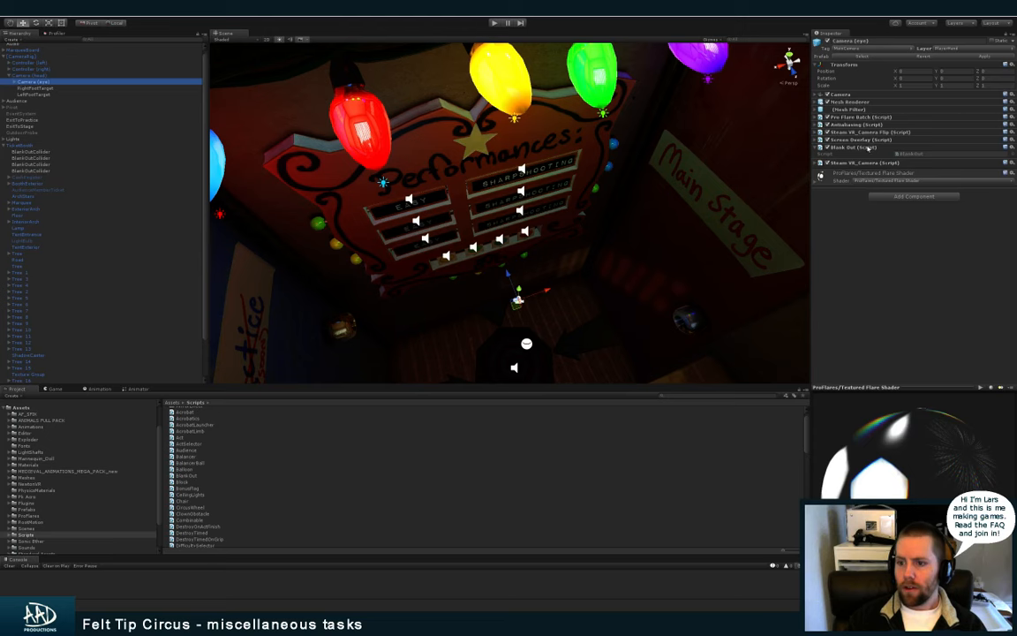
click(892, 198)
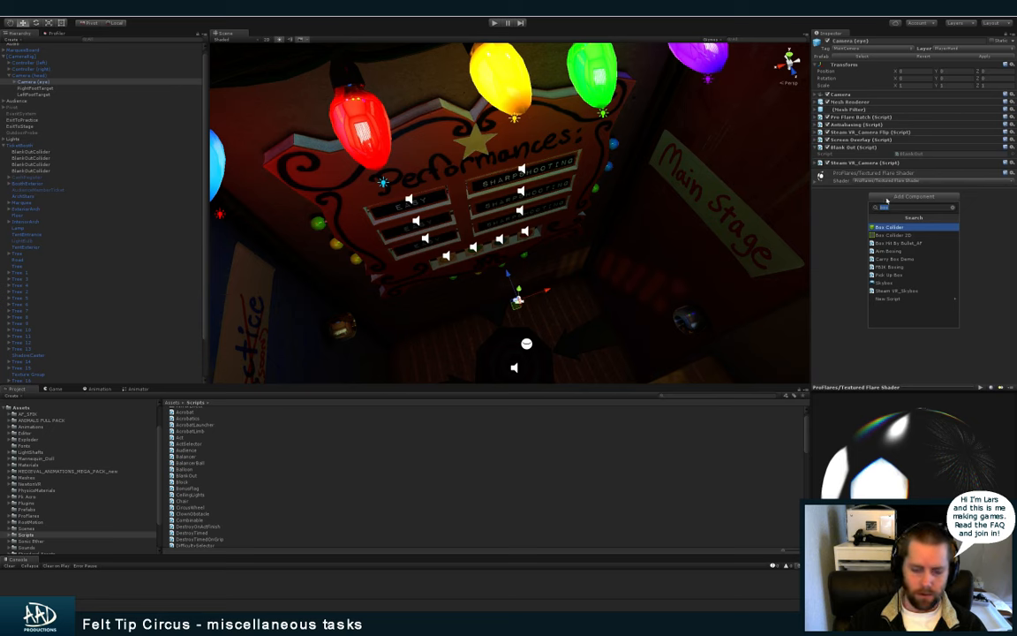
text(sph)
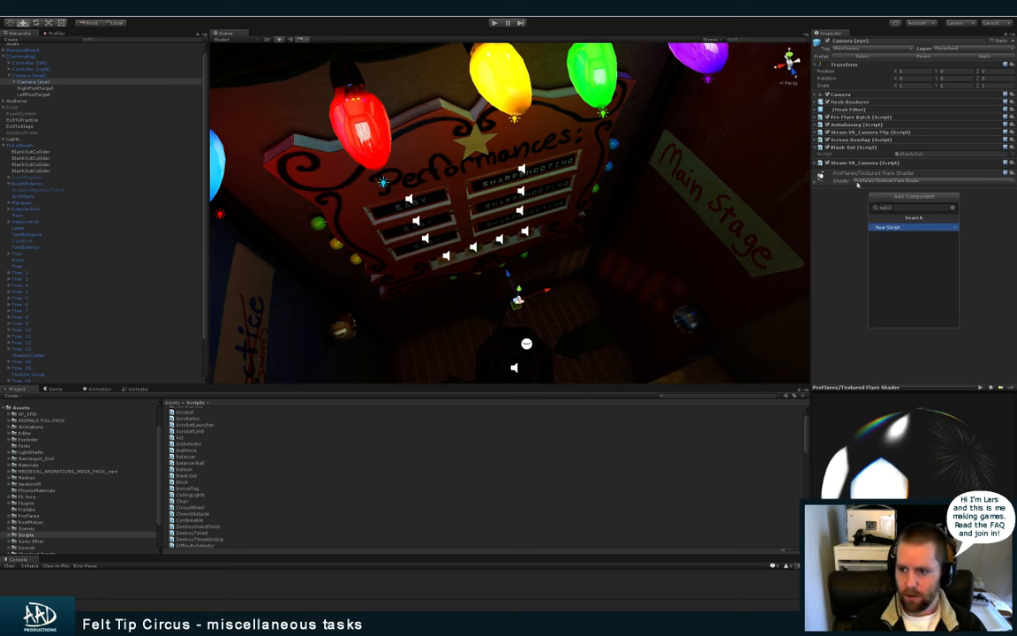
key(Return)
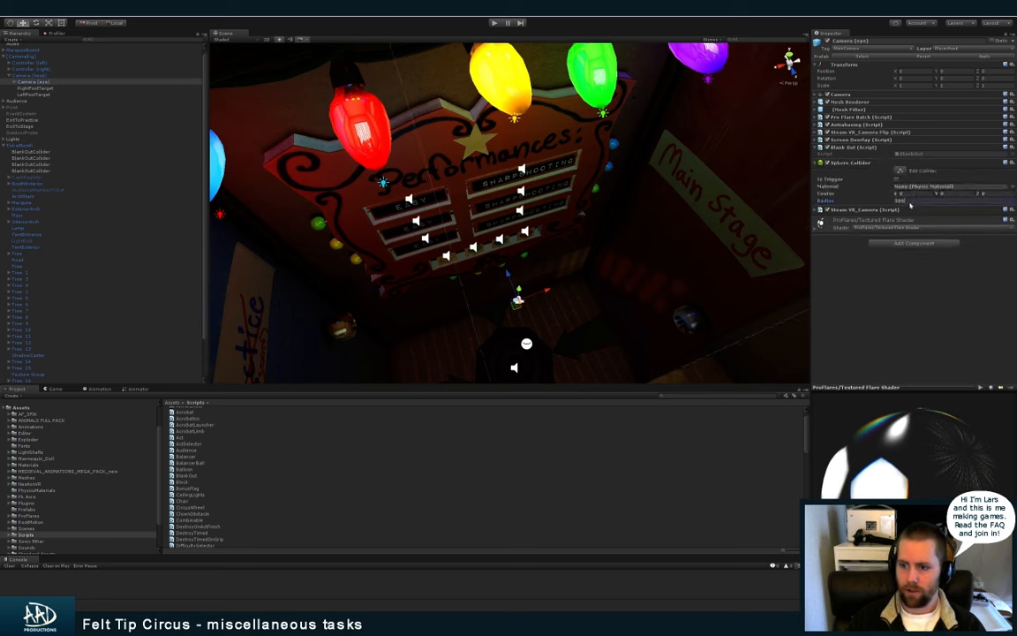
Try a radius of 1 on the camera's sphere collider, then set it to 0.02
scroll(700, 266, down, 15)
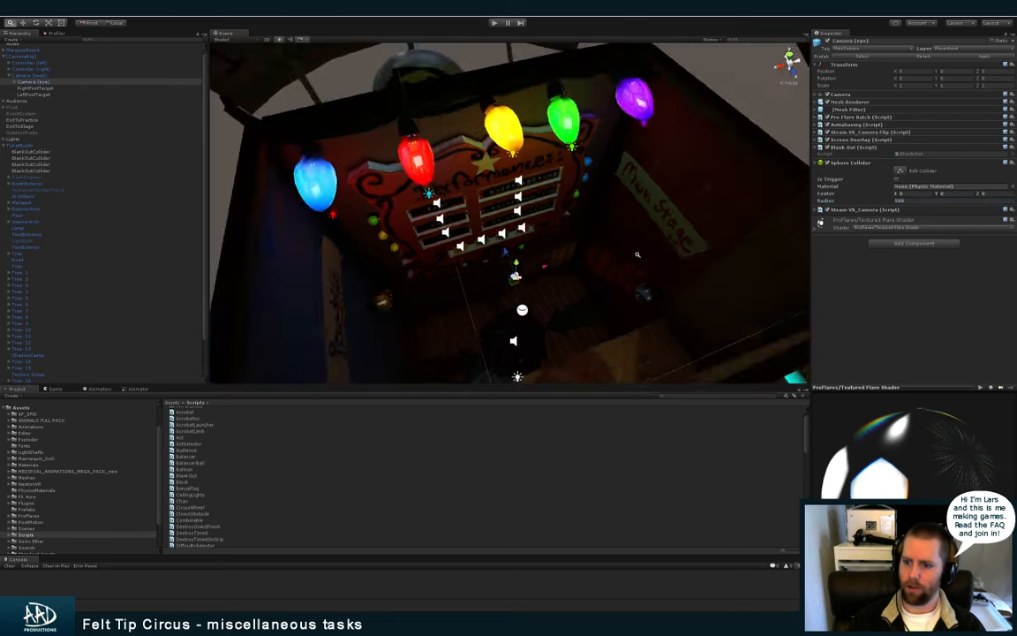
scroll(700, 267, up, 6)
click(912, 203)
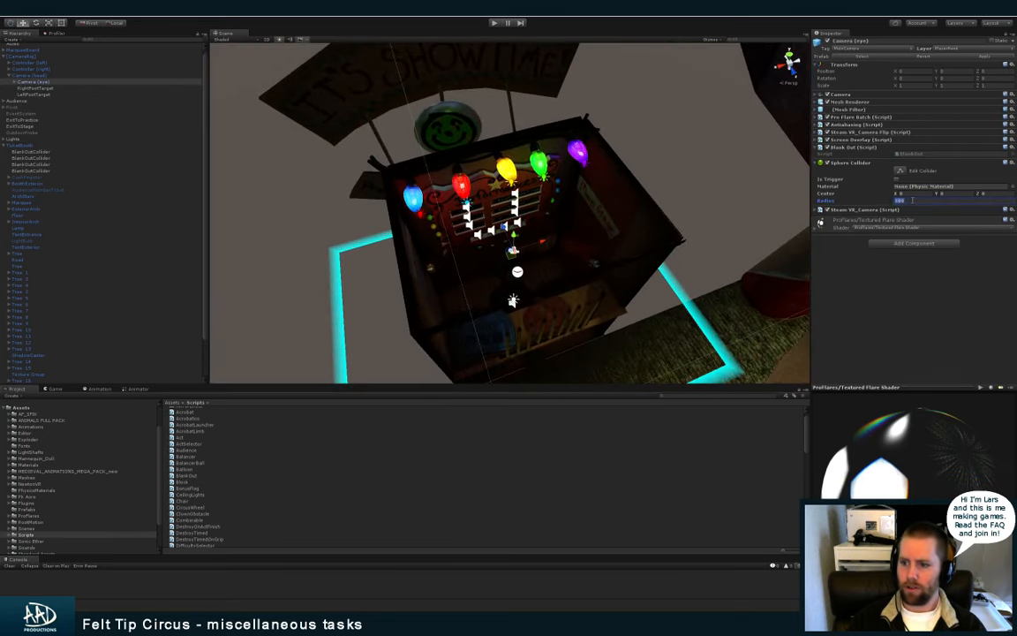
text(1)
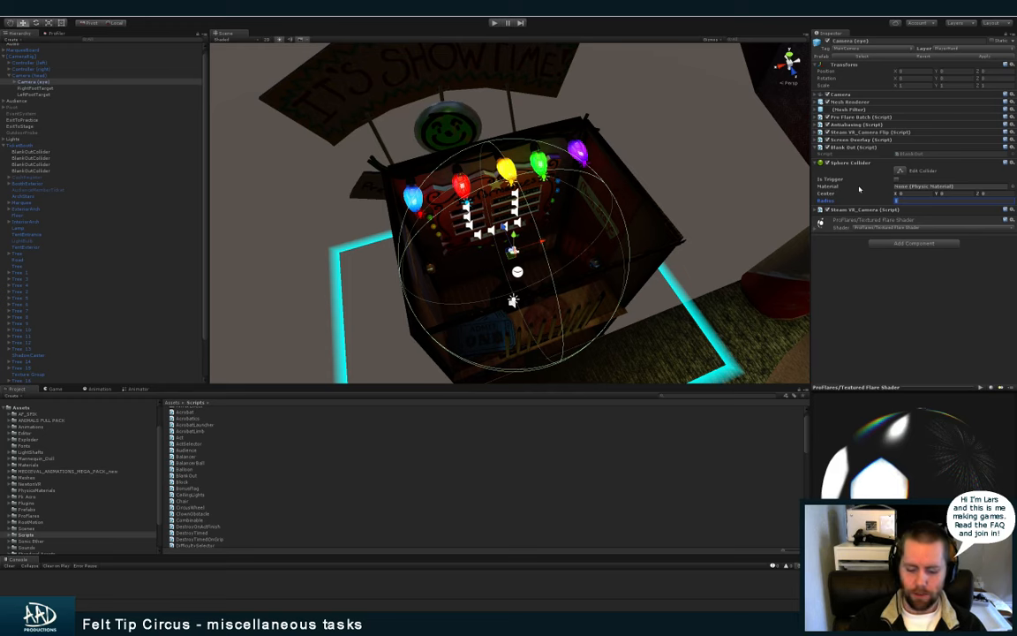
text(.)
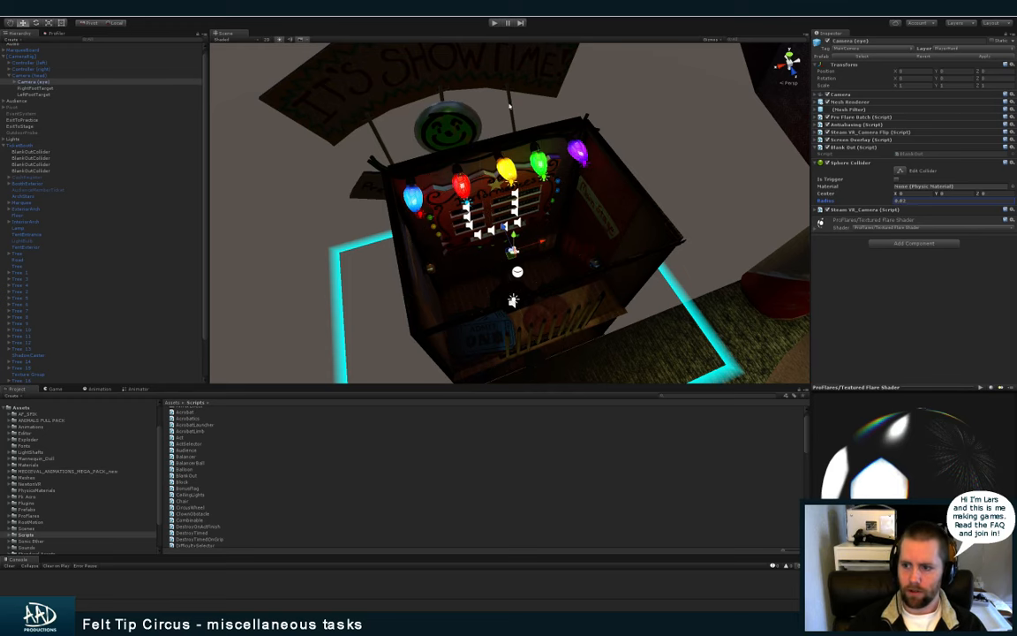
Expand Camera (eye) in the hierarchy and examine its sphere collider's size against the inside of the ticket booth
right_click(509, 106)
key(f)
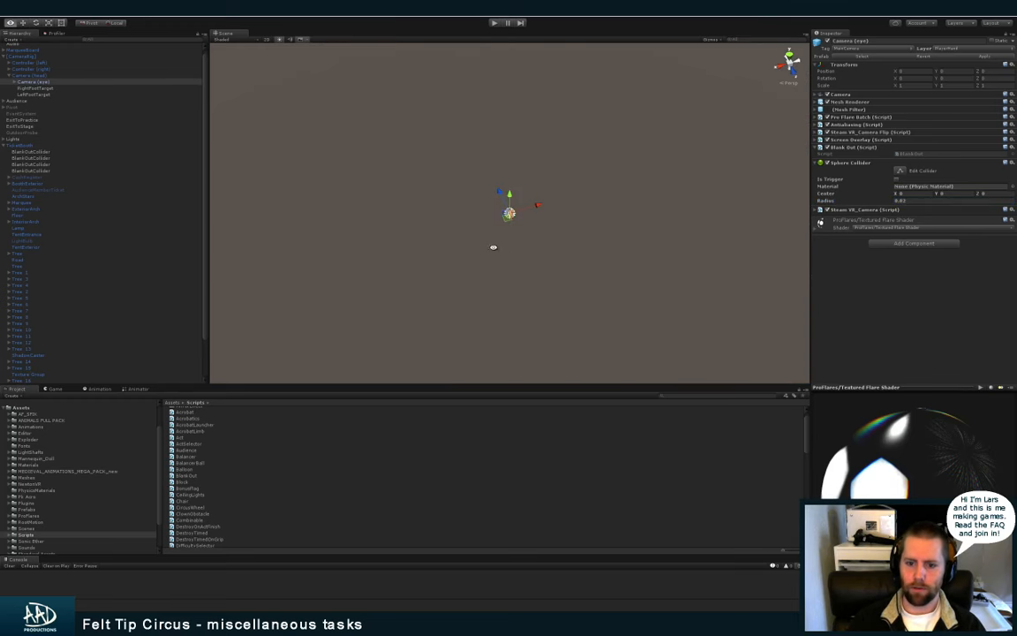
click(14, 82)
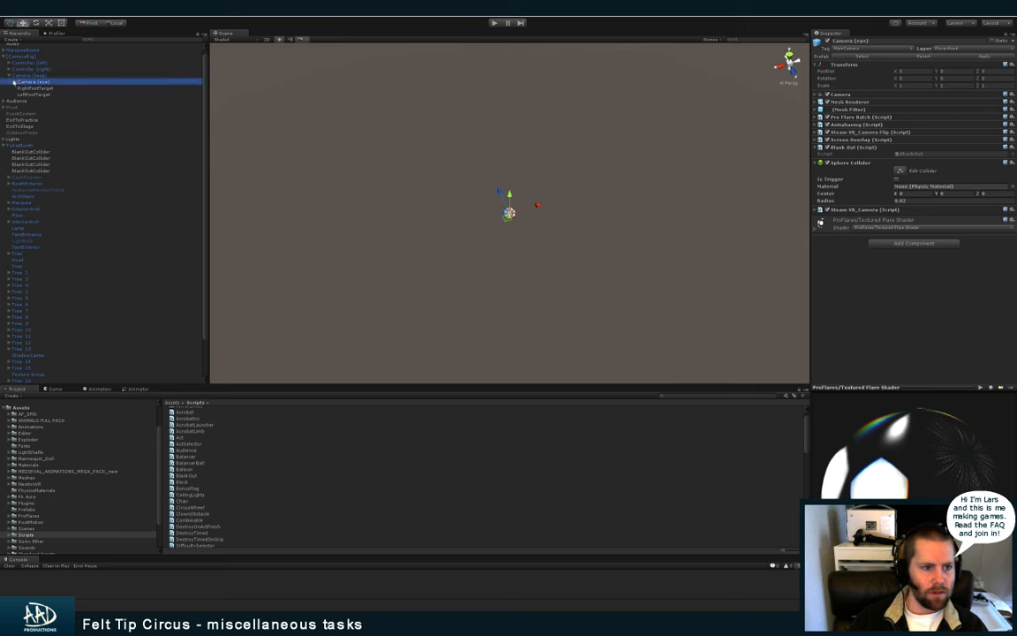
click(14, 82)
alt+right_drag(362, 198, 441, 220)
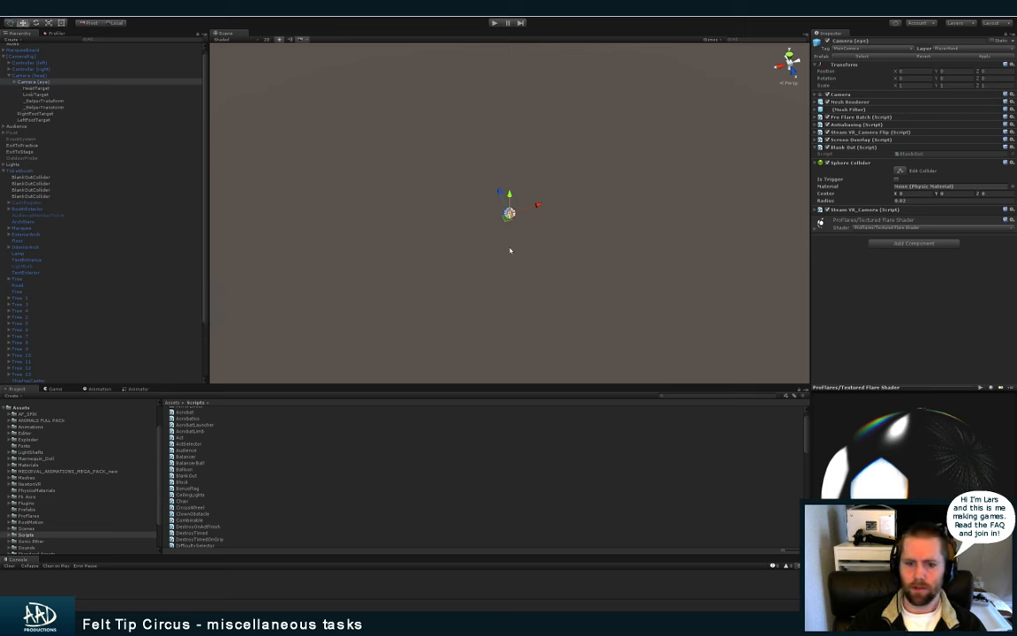
alt+right_drag(510, 249, 846, 247)
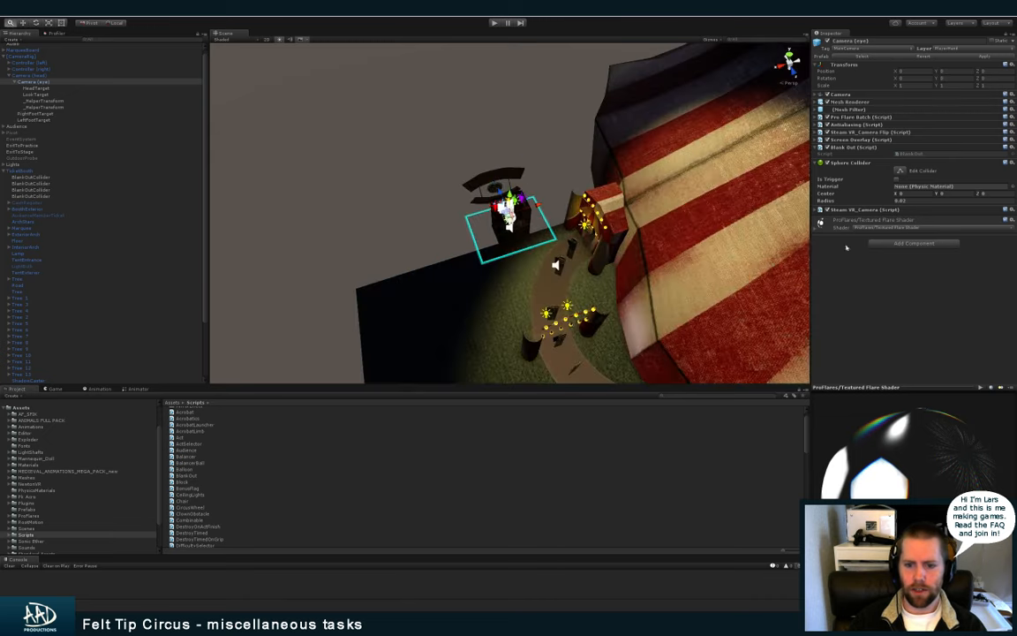
key(f)
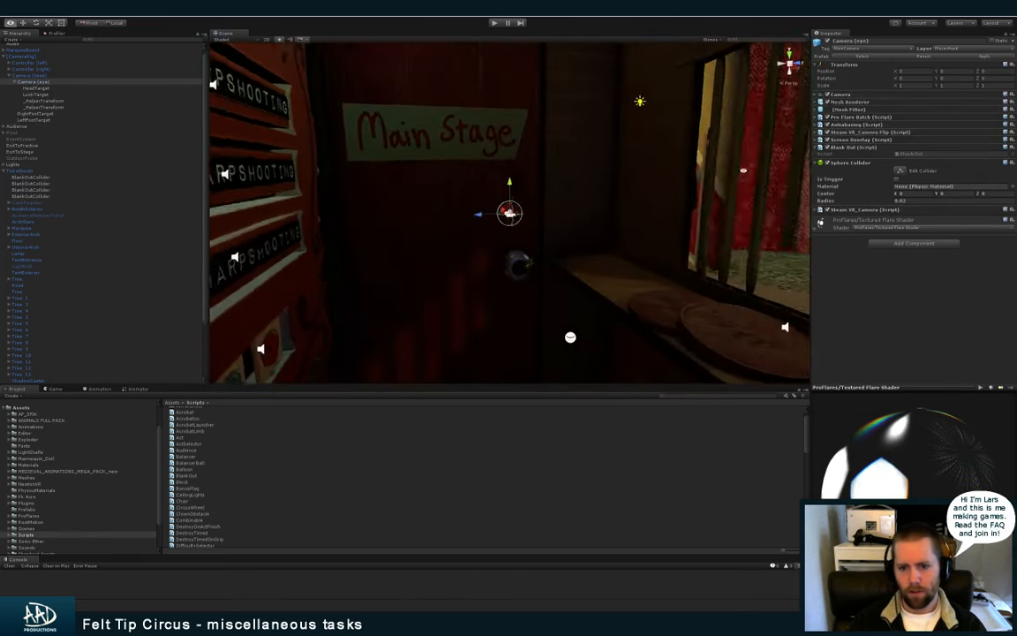
right_drag(744, 170, 513, 250)
key(w)
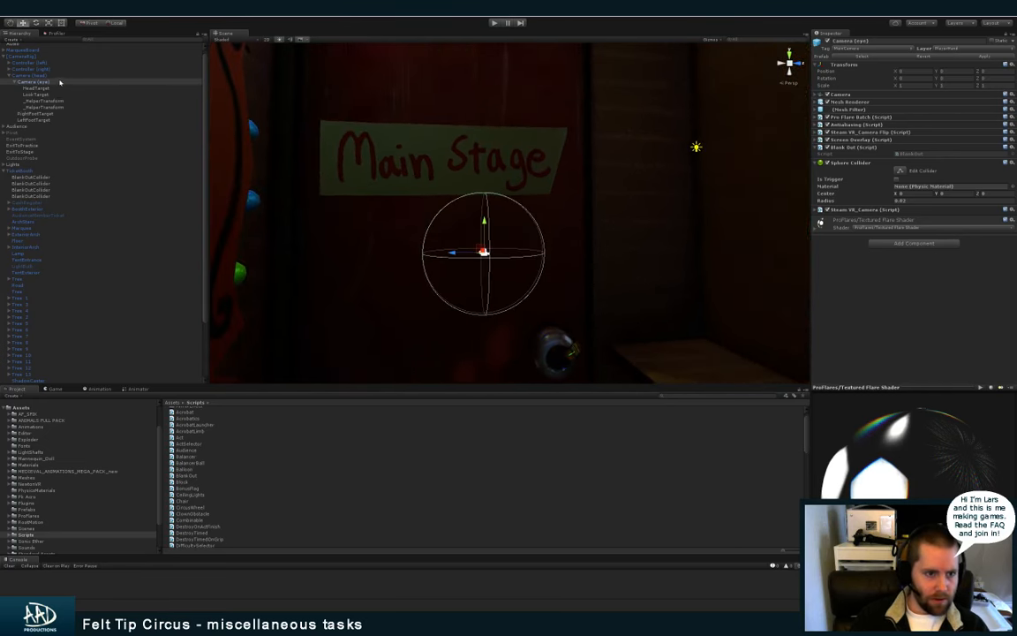
Try a radius of 0.05 on the Camera (eye) sphere collider, then return it to 0.02
click(59, 83)
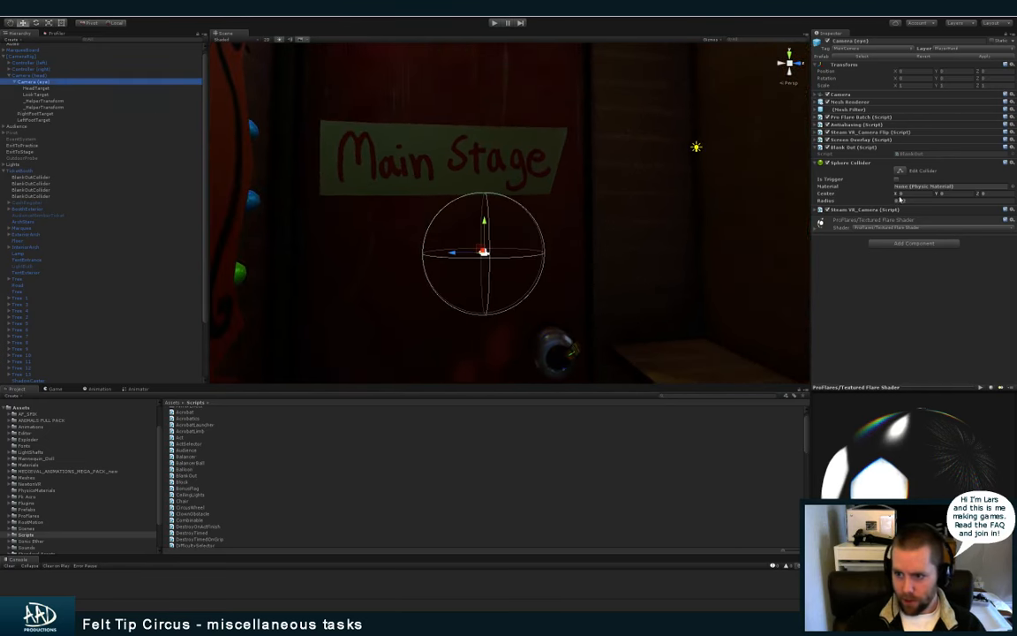
click(907, 201)
text(5)
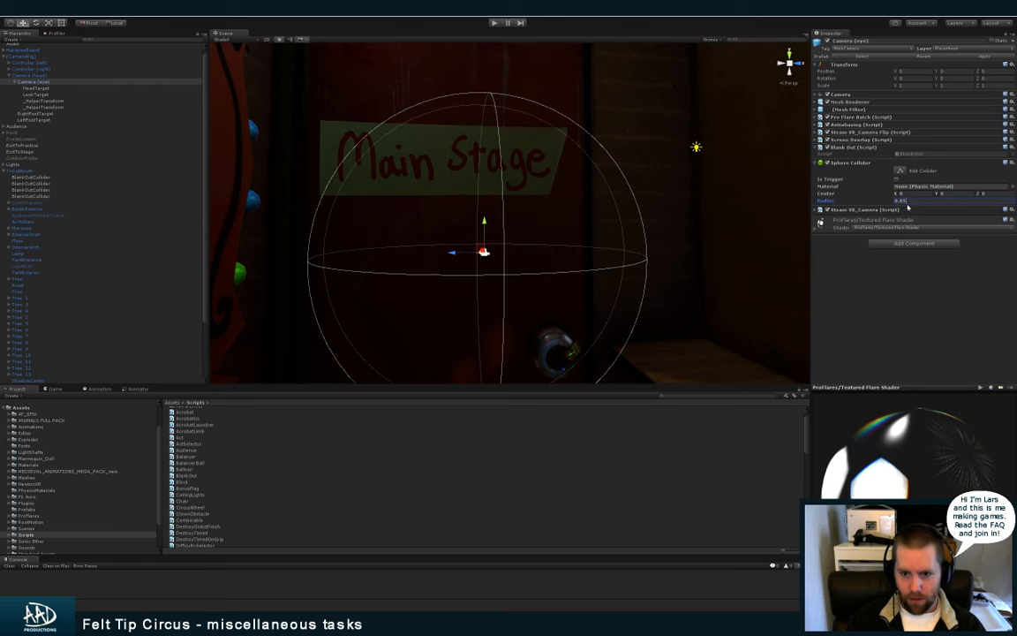
text(2)
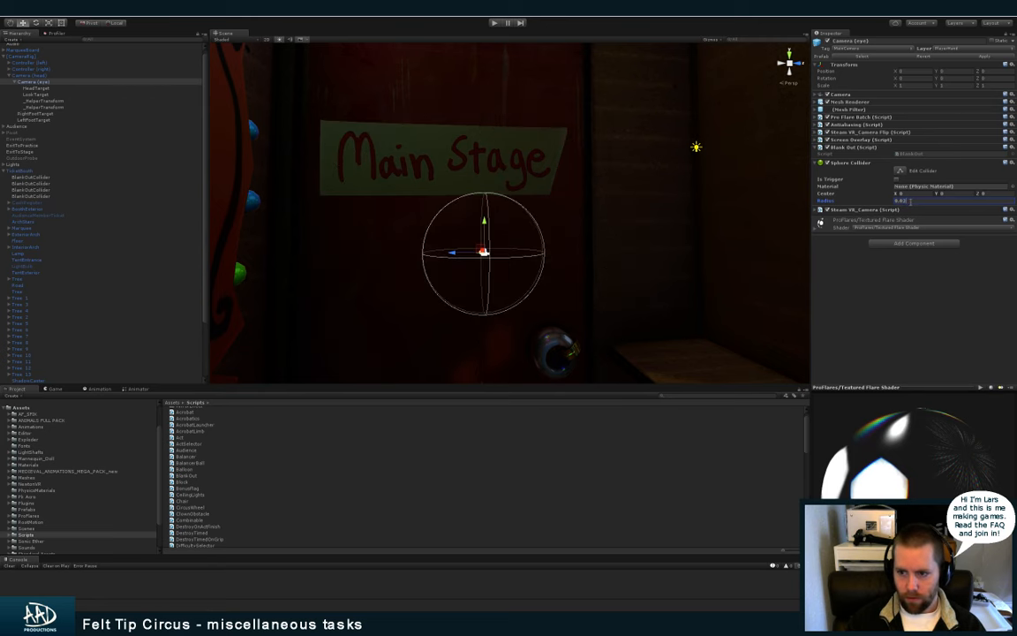
Set the Camera (eye) sphere collider's radius to 0.04 and collapse the Blank Out script component
alt+drag(676, 247, 569, 249)
scroll(538, 261, down, 8)
scroll(518, 263, down, 4)
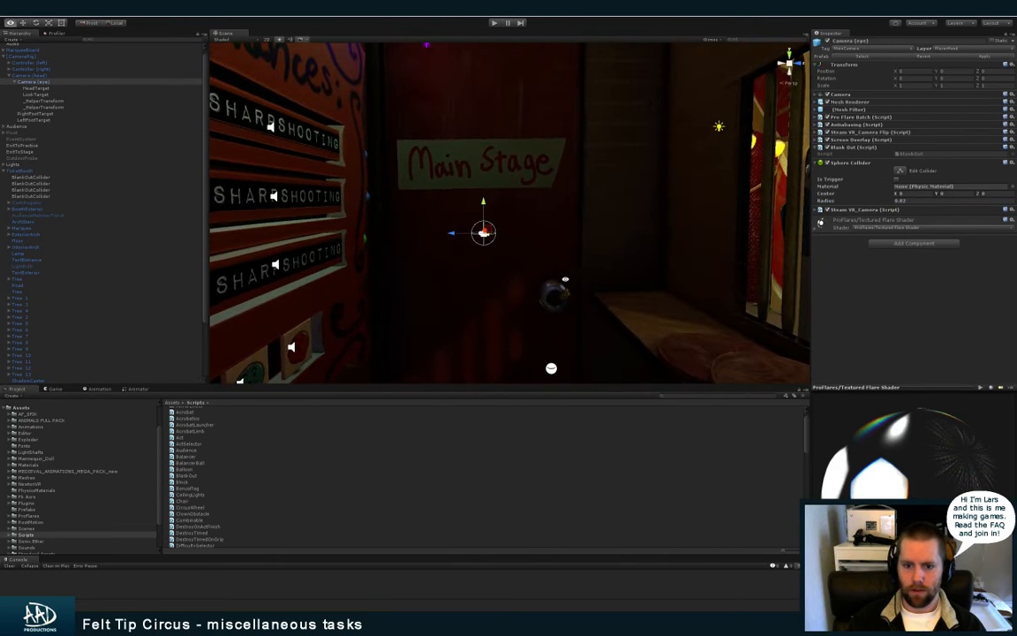
click(906, 201)
text(0.04)
key(Return)
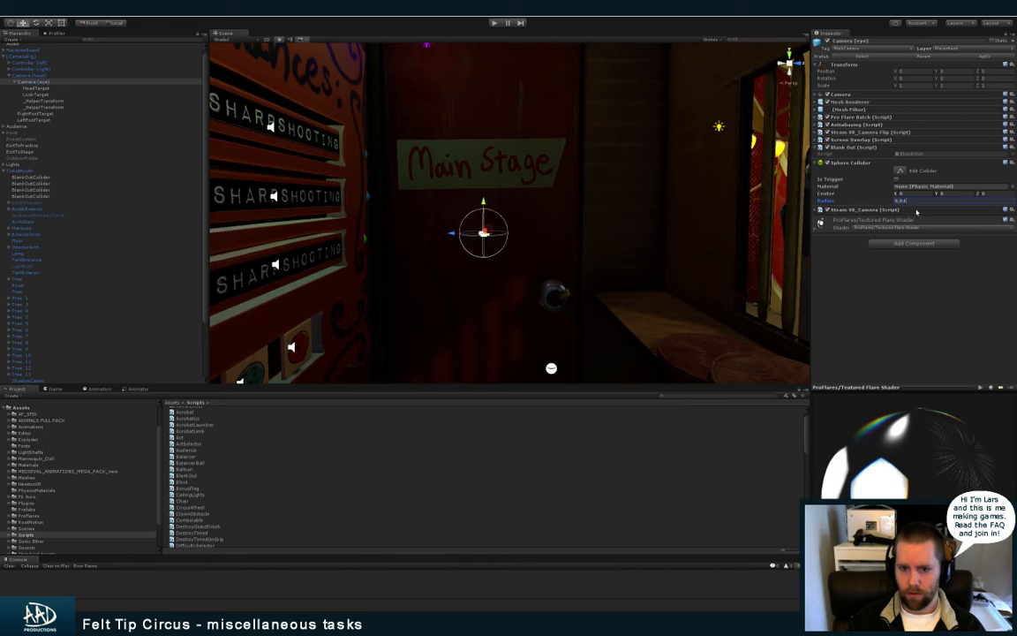
click(857, 147)
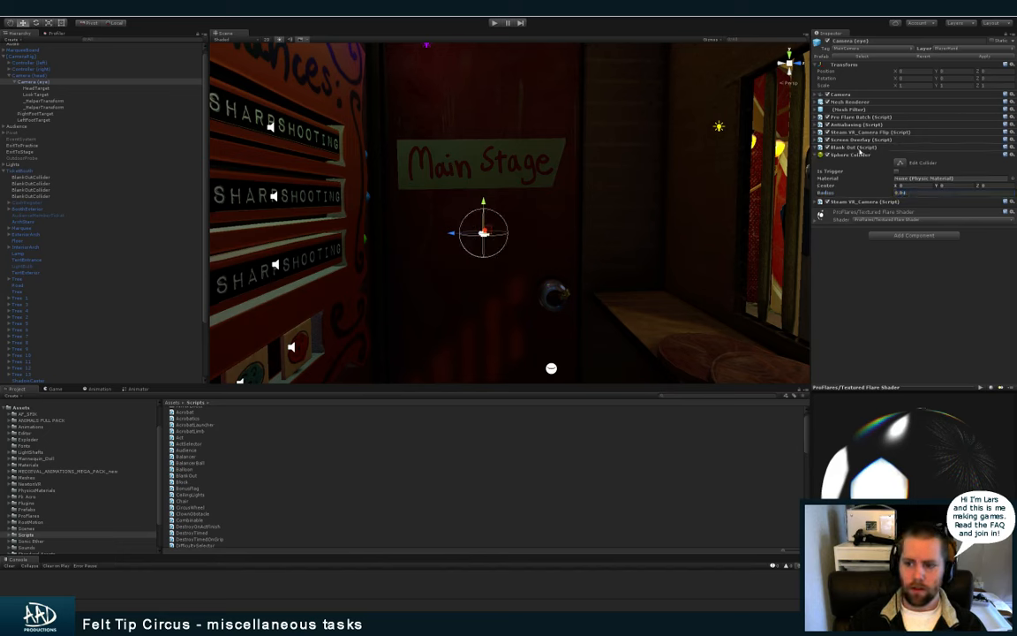
click(887, 236)
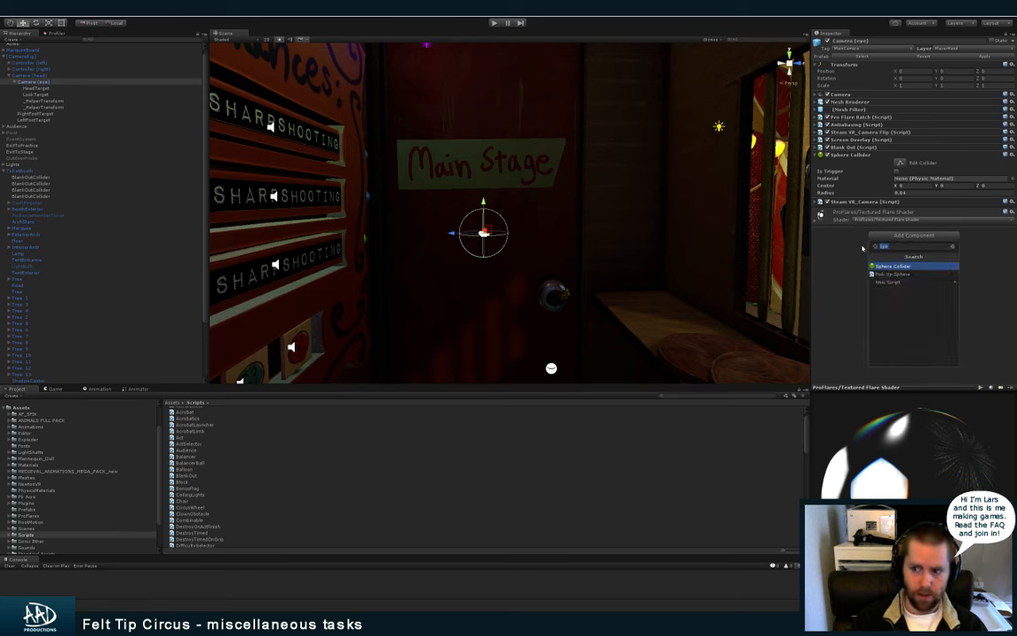
text(rigi)
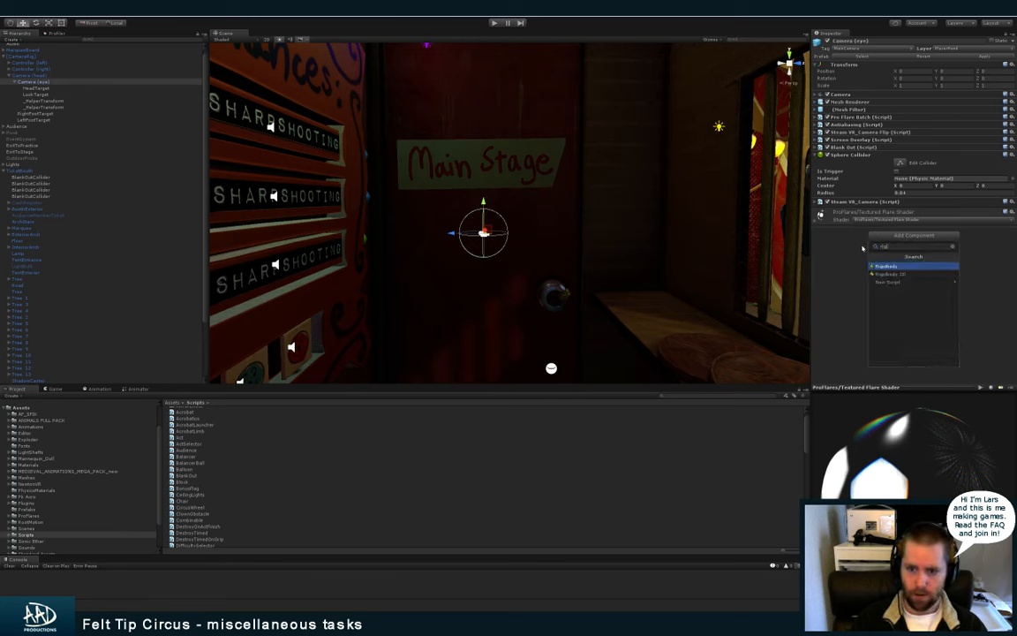
key(BackSpace)
key(BackSpace)
key(BackSpace)
key(BackSpace)
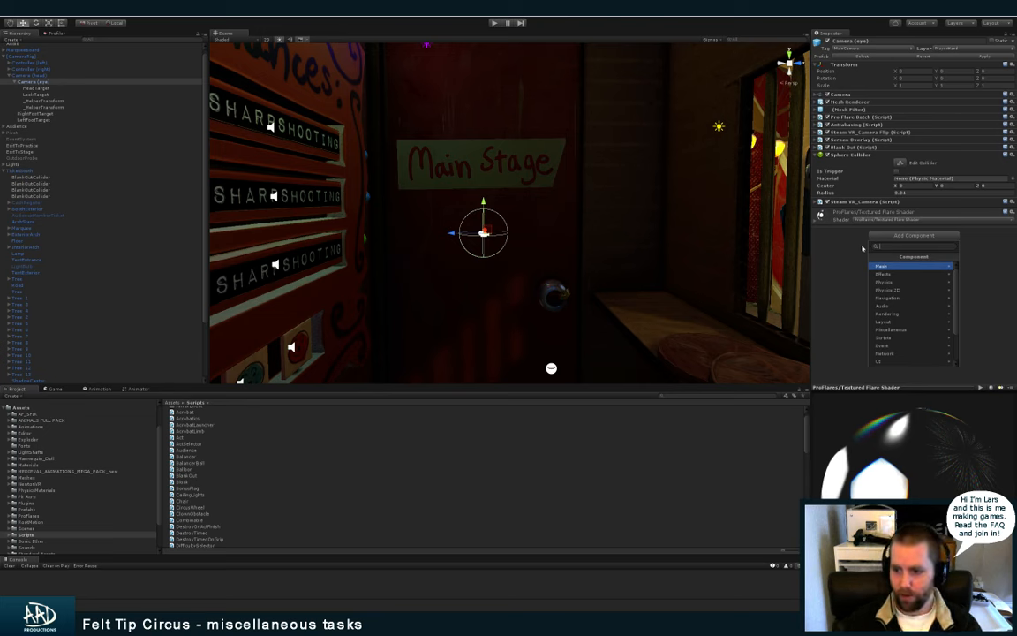
Add a Rigidbody component to Camera (eye) with Is Kinematic enabled, and collapse the Sphere Collider and Rigidbody settings
text(ri)
key(Return)
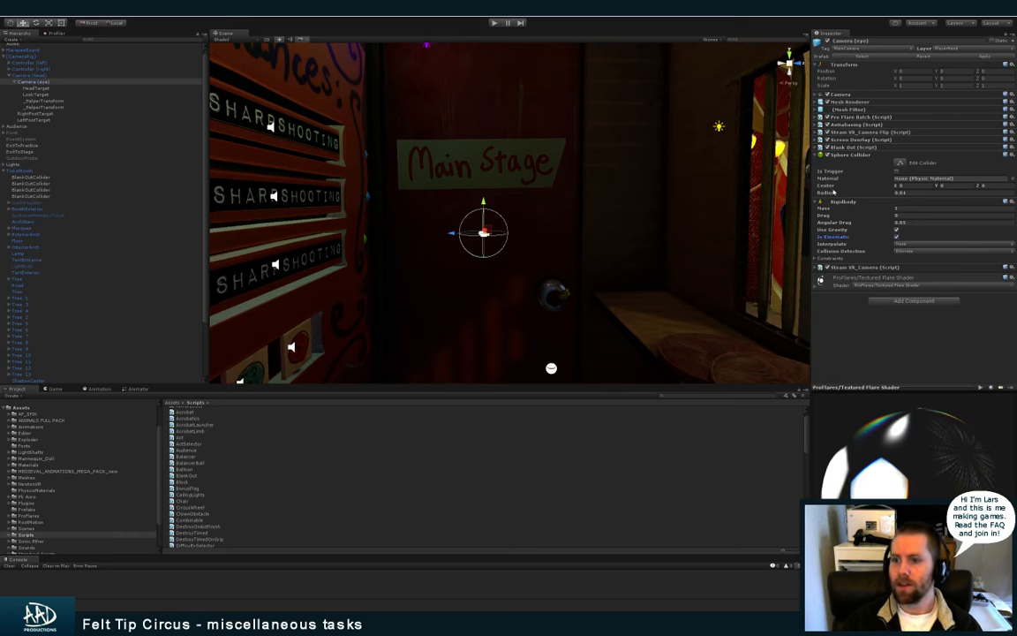
click(848, 155)
click(847, 160)
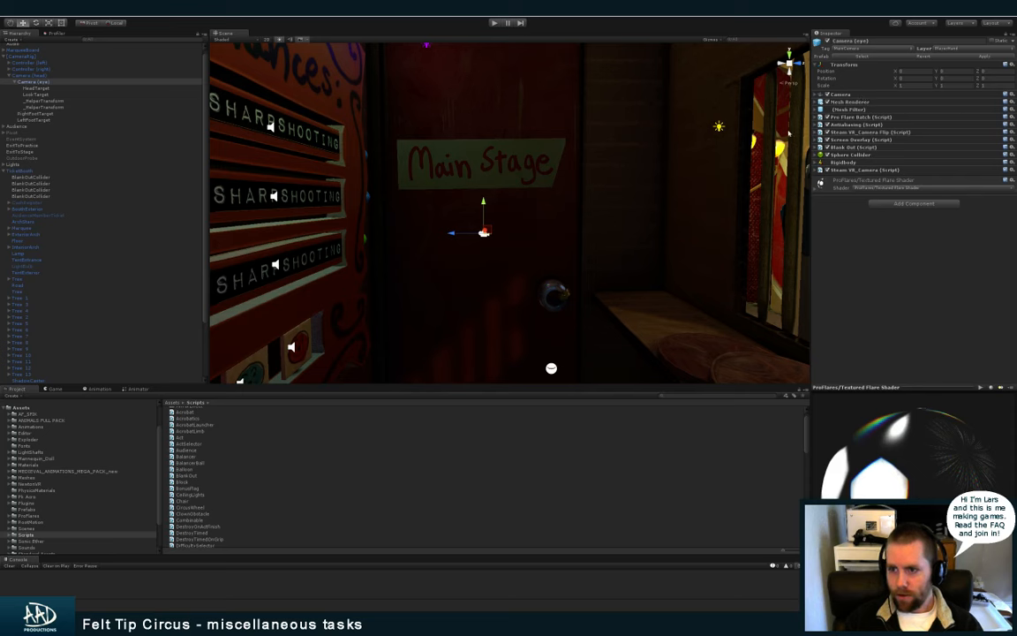
Inspect the components on Camera (head) and the child objects of Camera (eye)
click(17, 81)
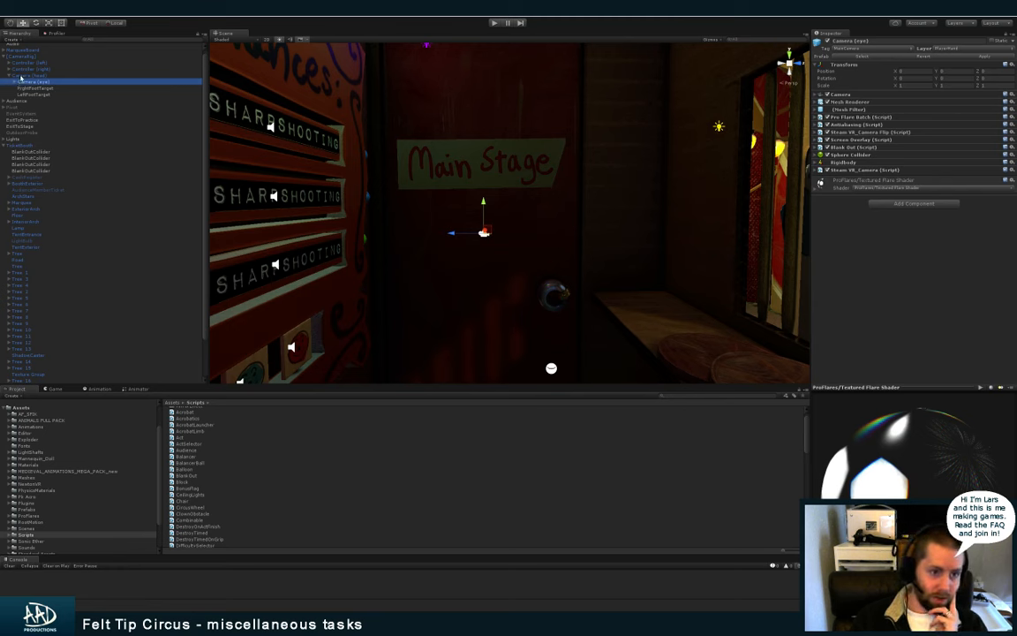
click(22, 76)
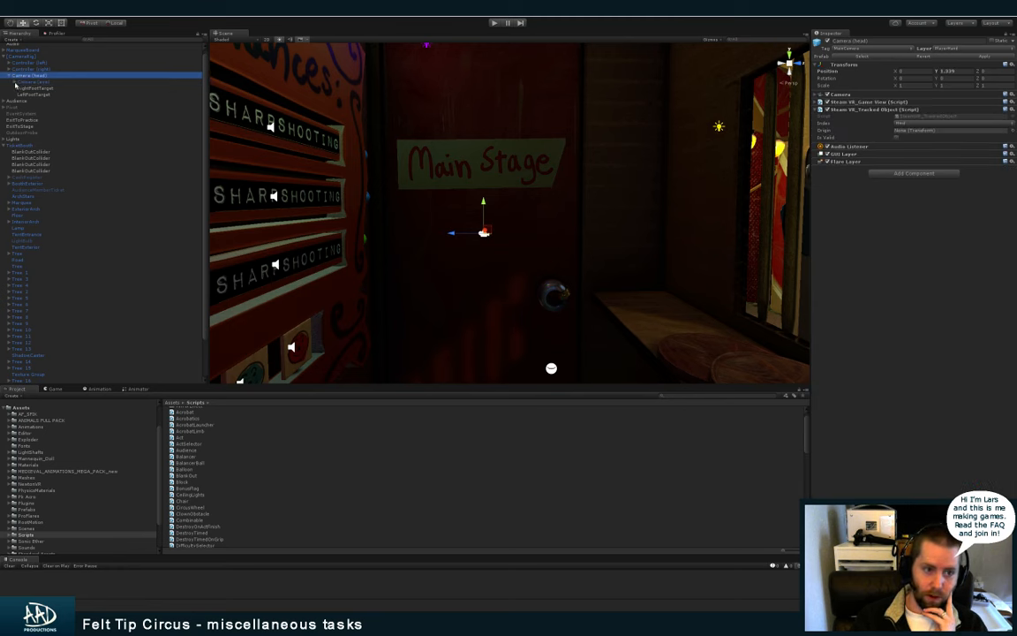
click(14, 82)
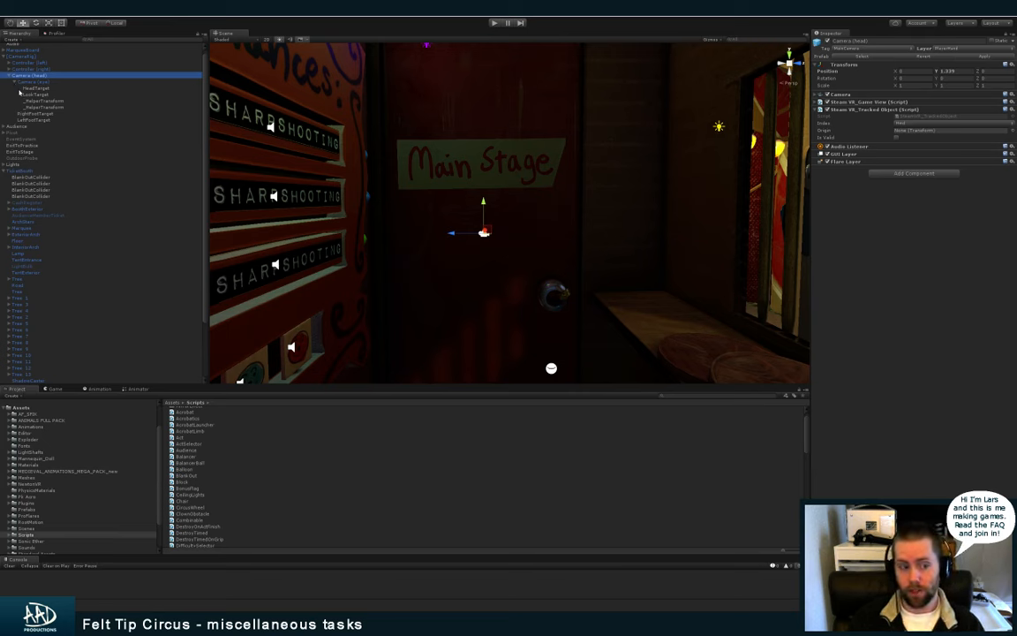
click(14, 82)
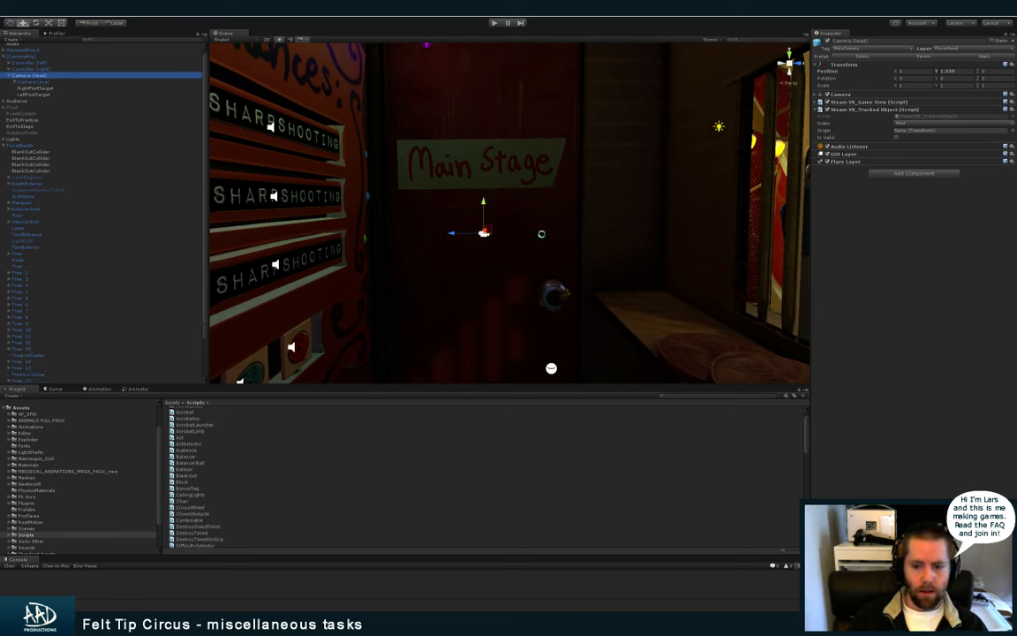
Switch to MonoDevelop and add an if (other.CompareTag ("BlankOut")) block inside OnTriggerEnter of the BlankOut script
key(alt+Tab)
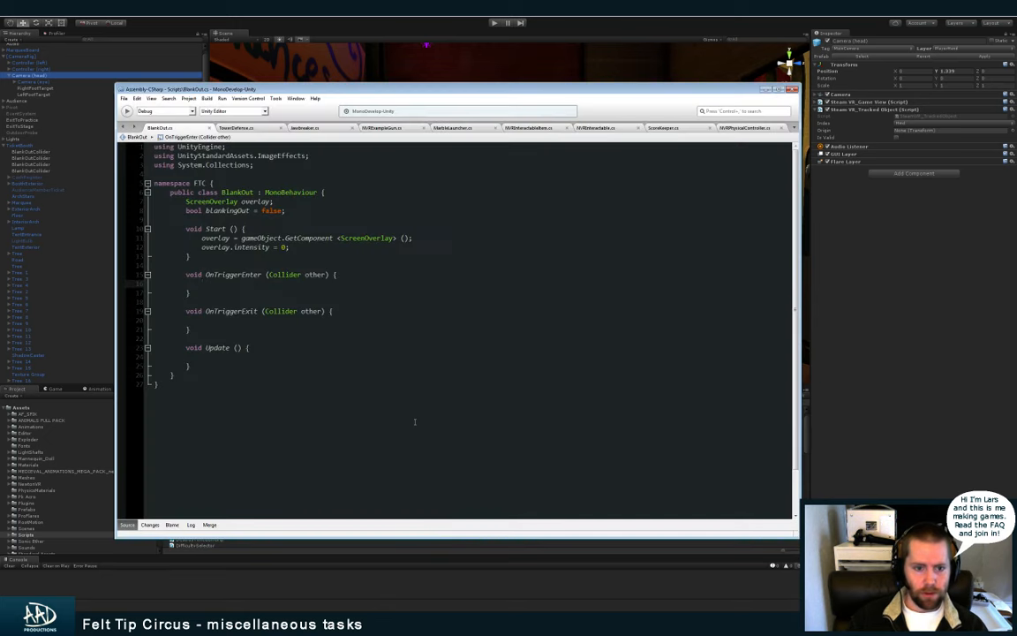
click(328, 287)
text(if (other.)
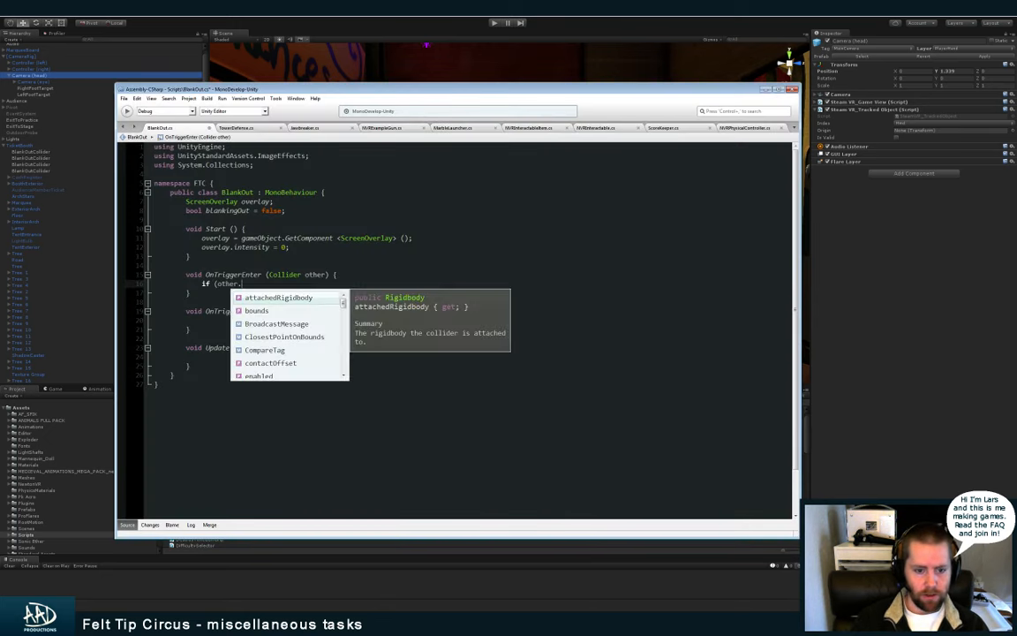
text(cop)
key(BackSpace)
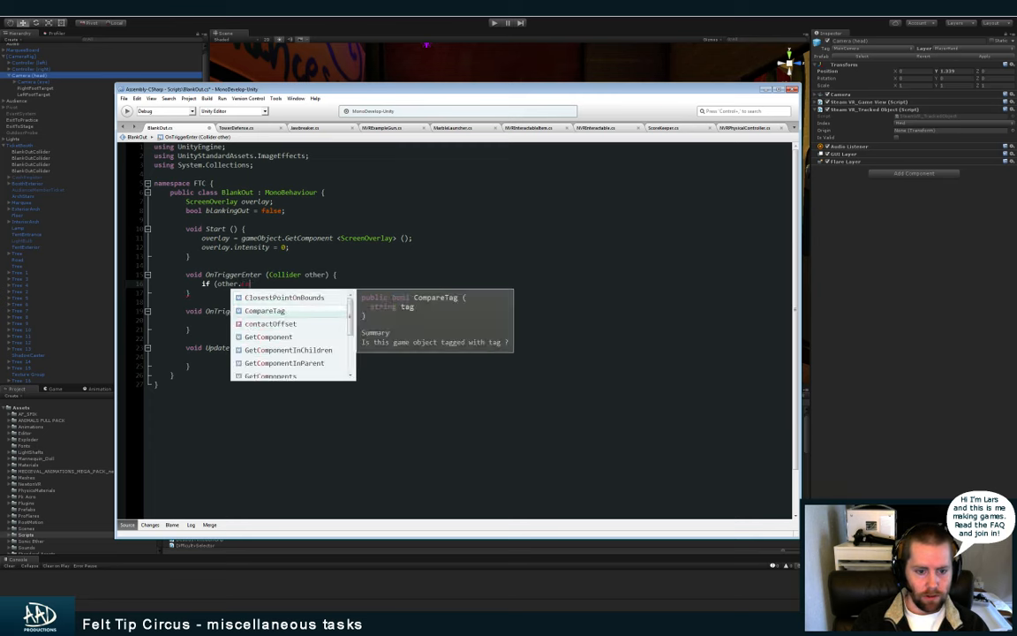
text(p)
key(BackSpace)
key(Return)
text(()
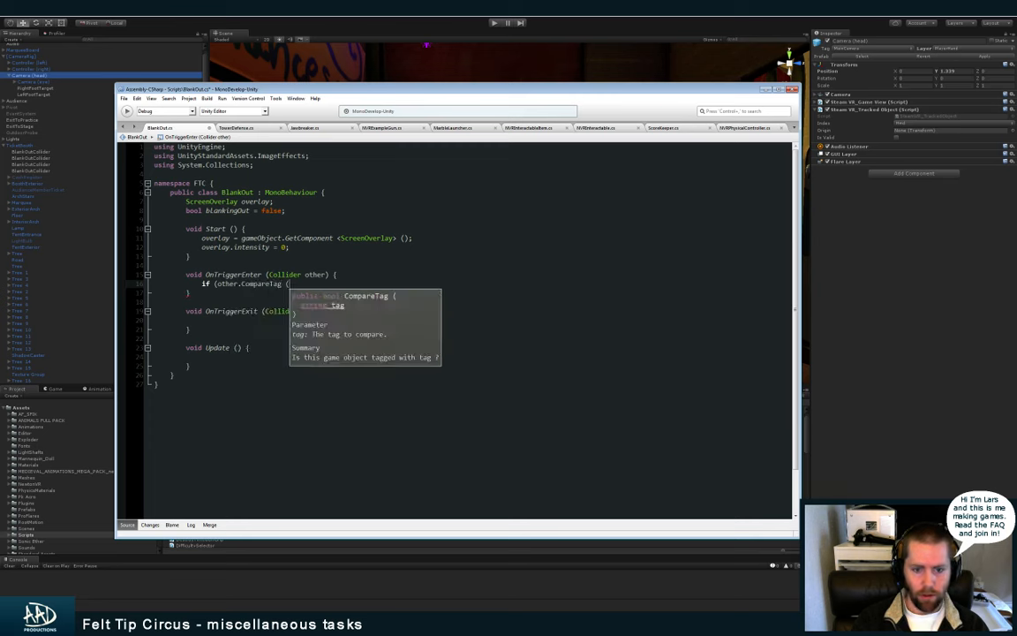
text("BlankOu)
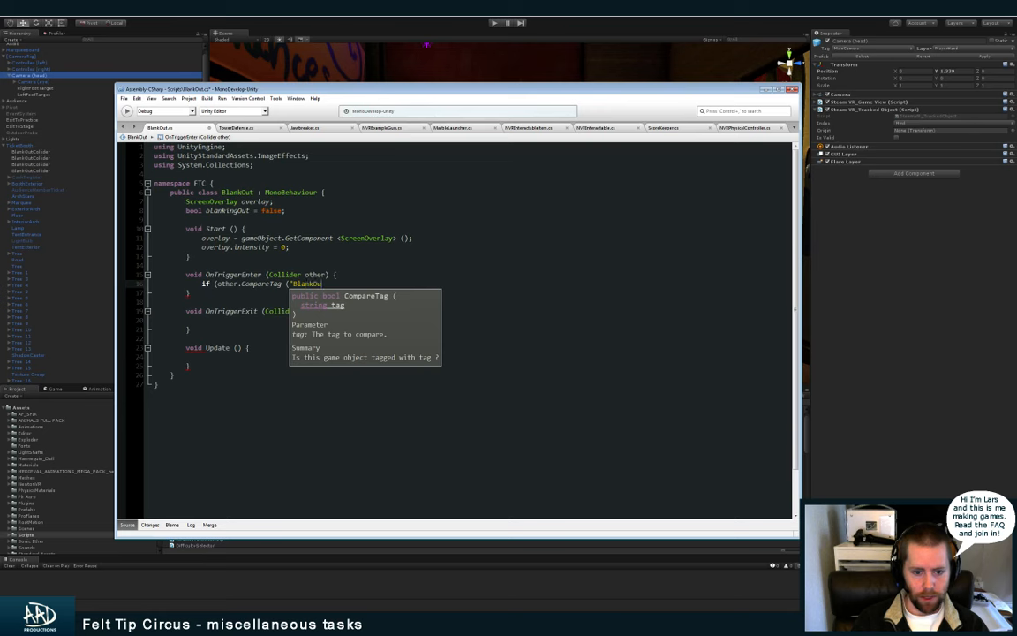
text(t")) {)
key(Return)
key(Return)
text(})
Make OnTriggerExit set blankingOut = false when other.CompareTag ("BlankOut") is true
key(Down)
key(Down)
key(Down)
key(Down)
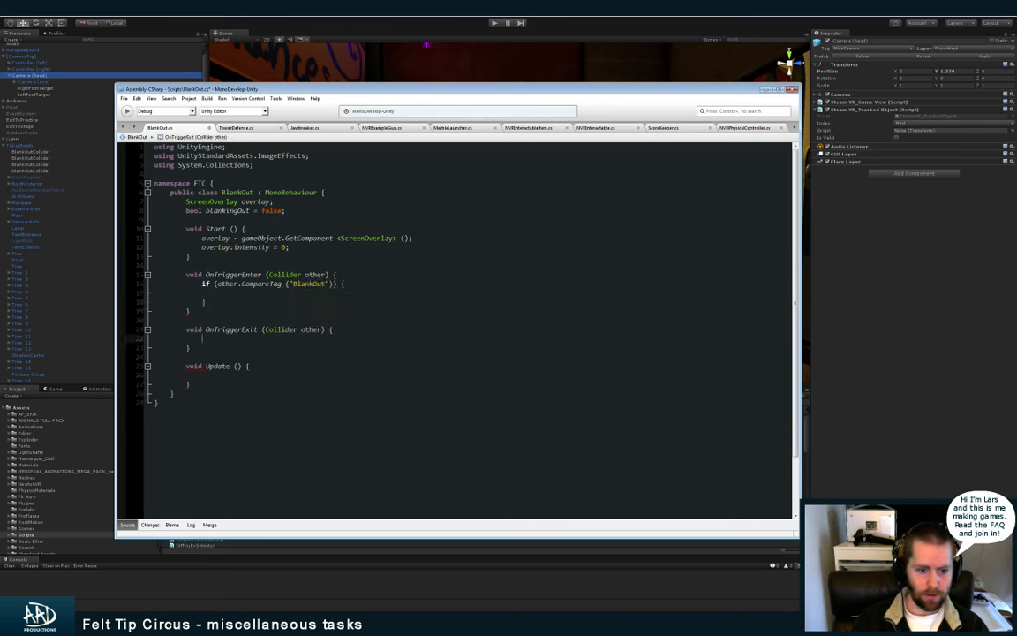
text(if (other.CompareTag)
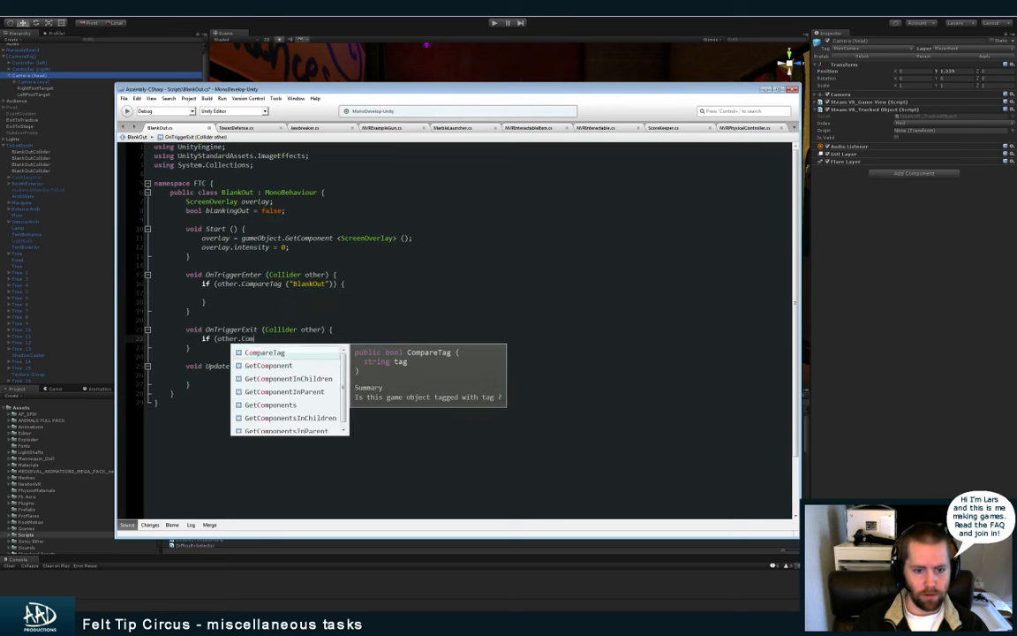
key(Return)
text(("BlankOut)
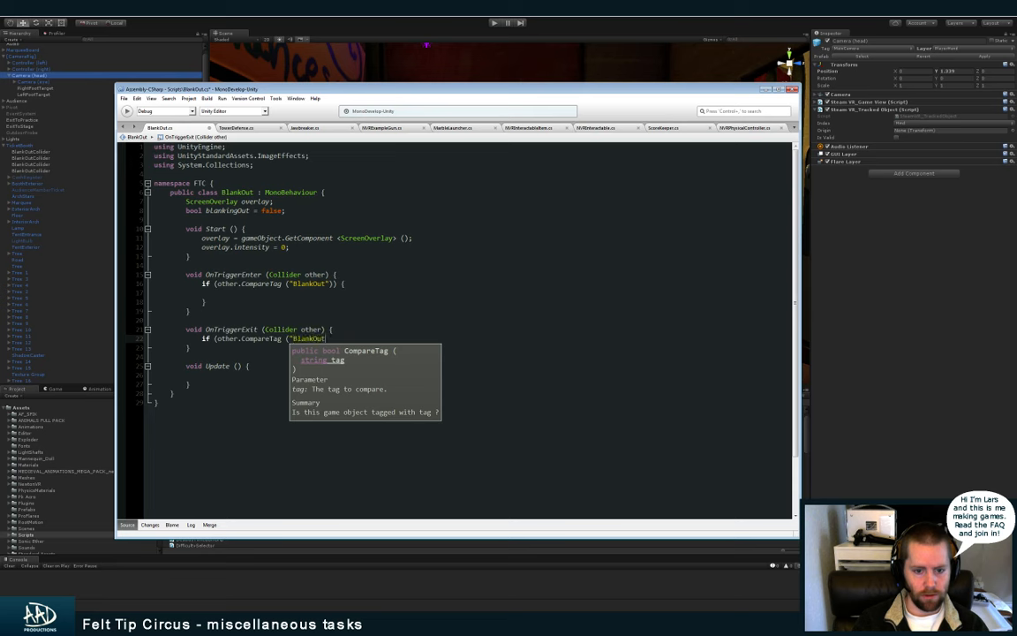
text(")) {)
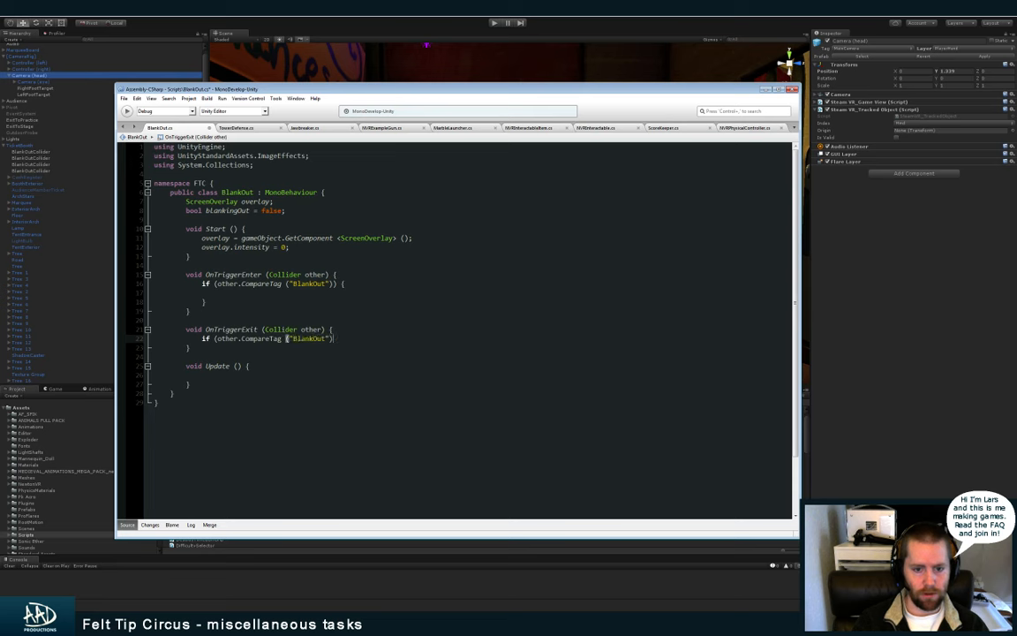
key(Return)
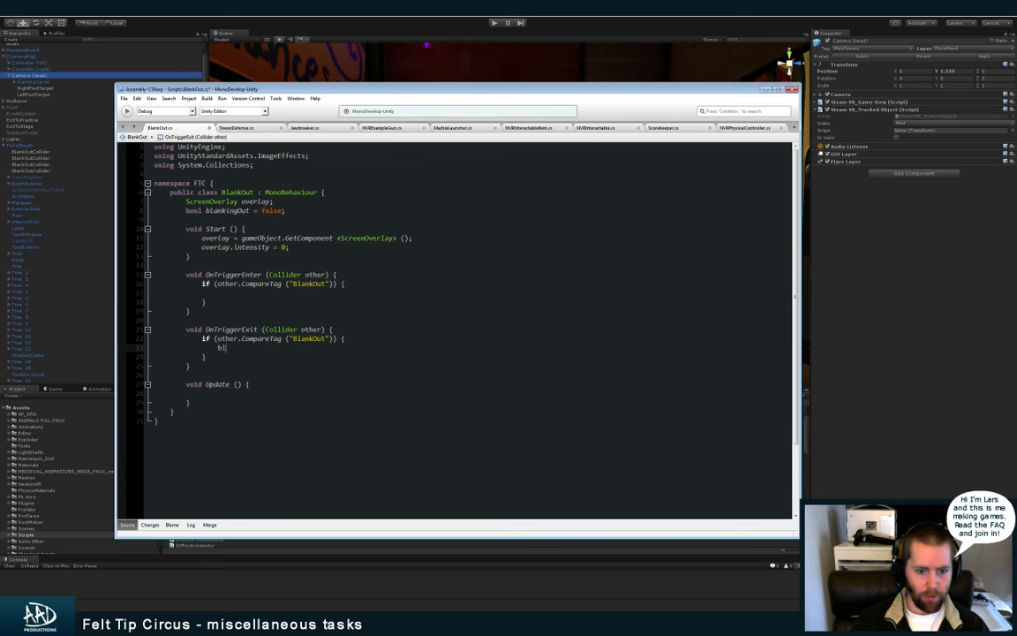
text(blankingOut = false;)
Set blankingOut = true inside the CompareTag block of OnTriggerEnter
key(Up)
key(Up)
key(Up)
key(Up)
key(Up)
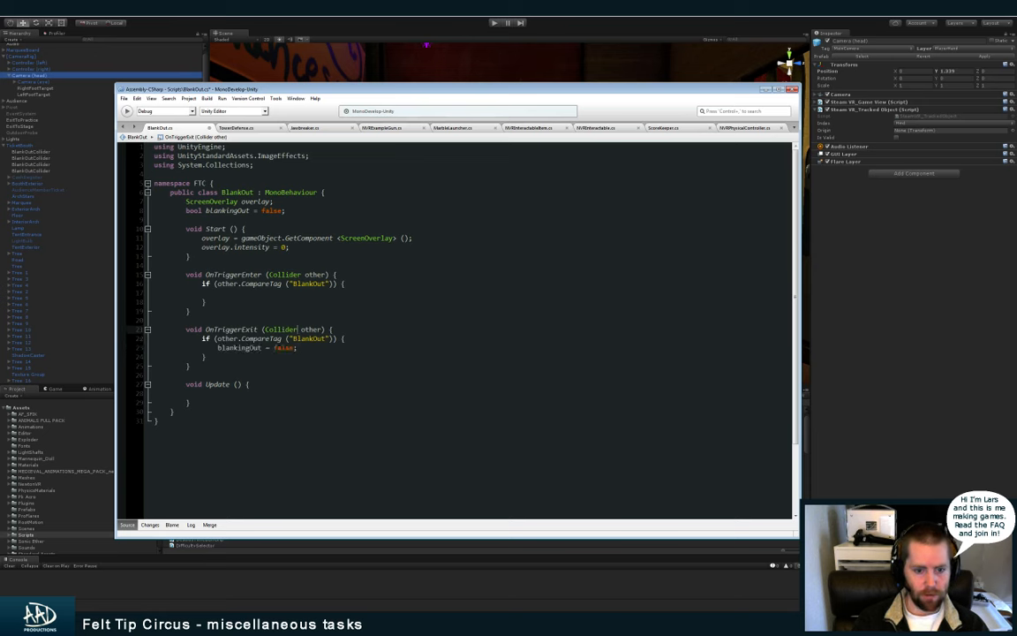
key(Up)
text(bl)
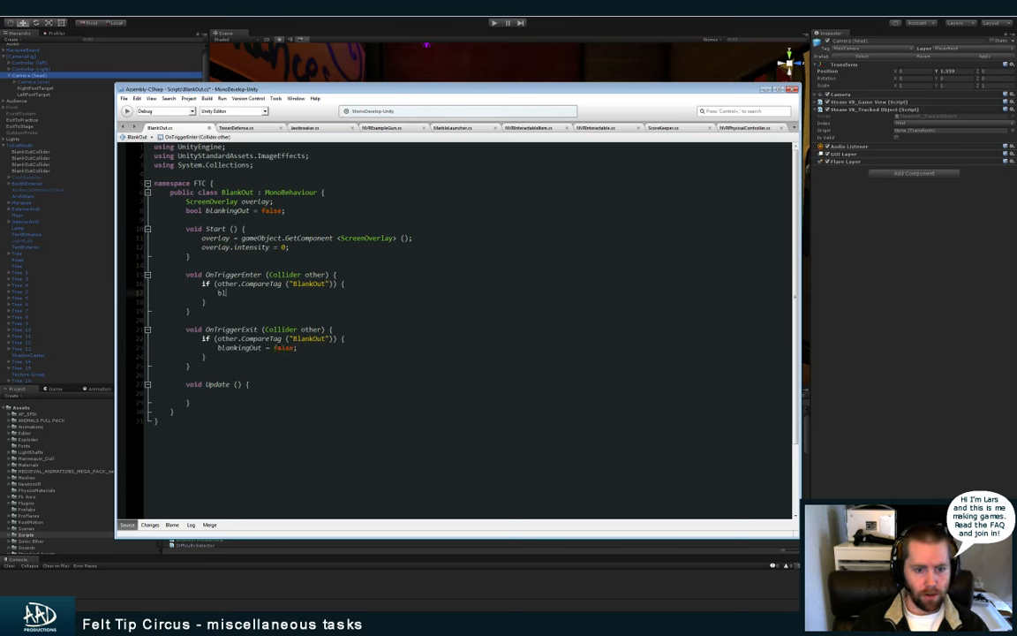
text(ankingOut = true;)
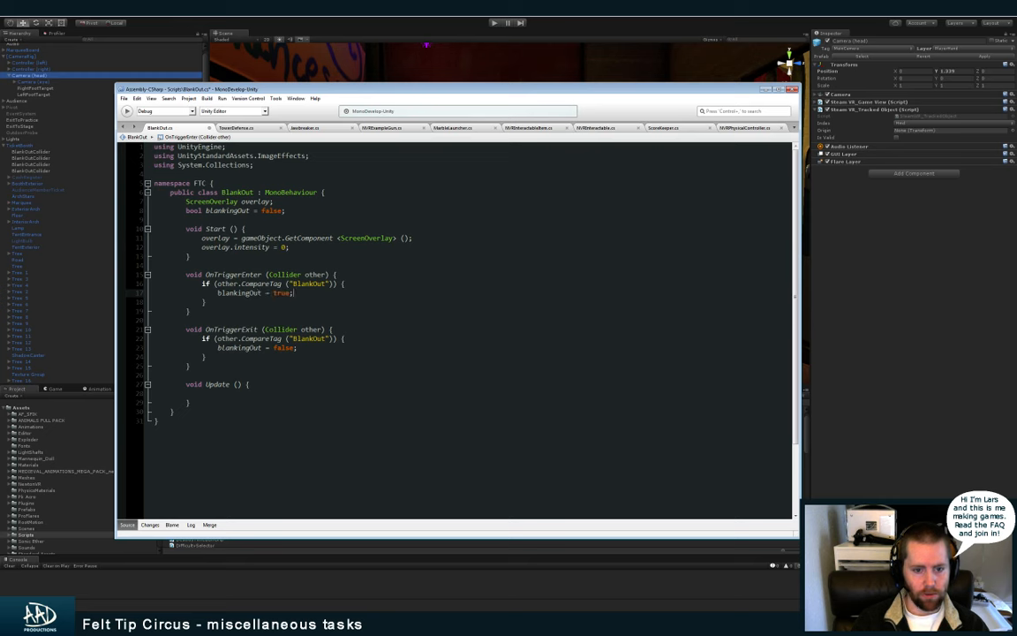
Add an if (blankingOut) block to Update that sets overlay.intensity = 1f
key(Down)
key(Down)
key(Down)
key(Down)
key(Down)
key(Down)
key(Down)
key(Down)
key(Down)
key(Down)
key(Down)
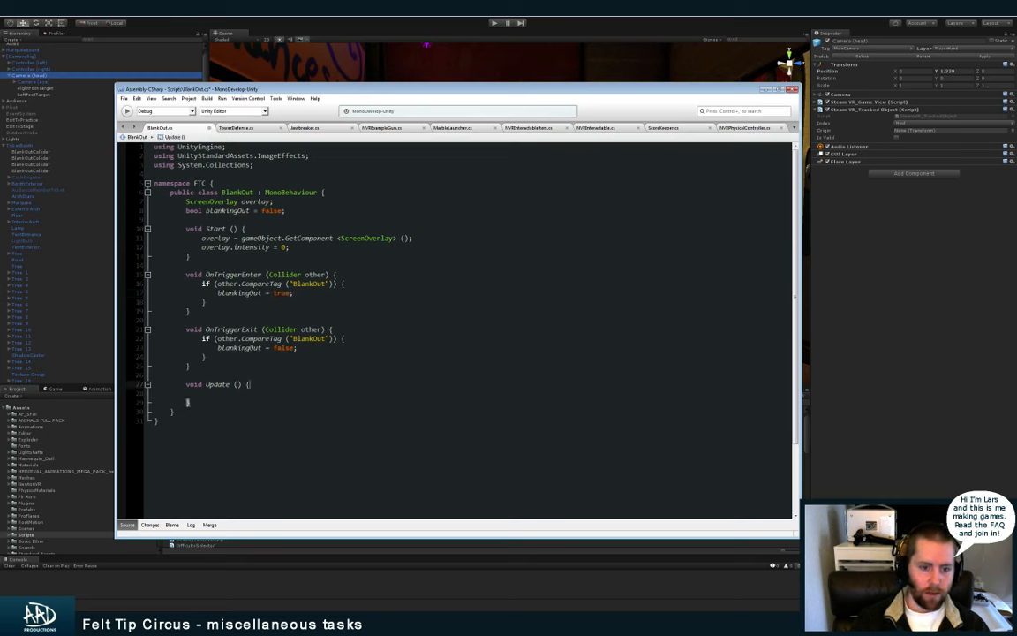
text(if (bla)
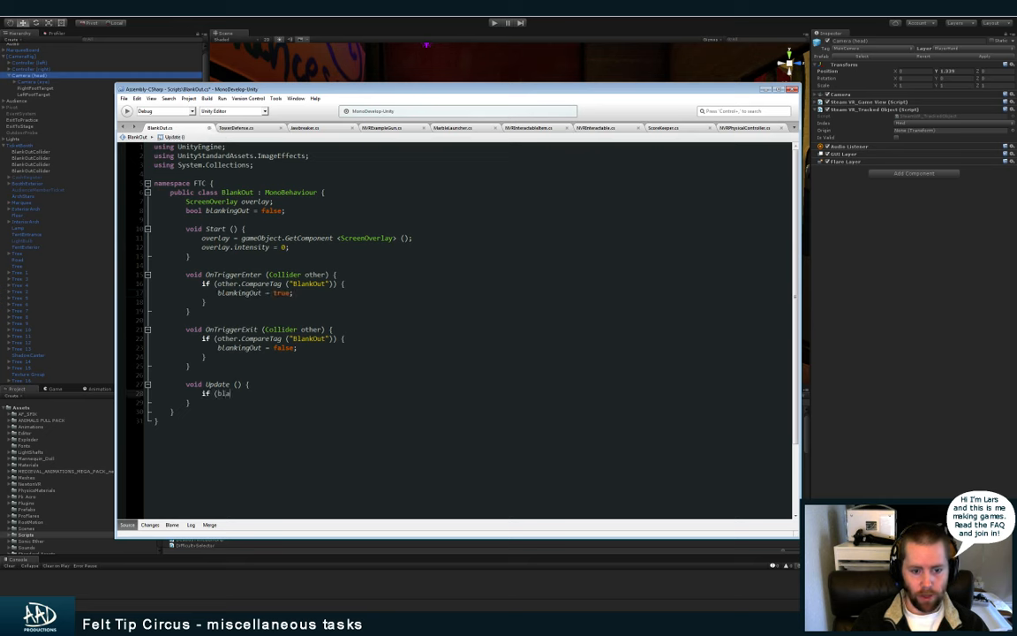
text(nkingOut) {)
key(Return)
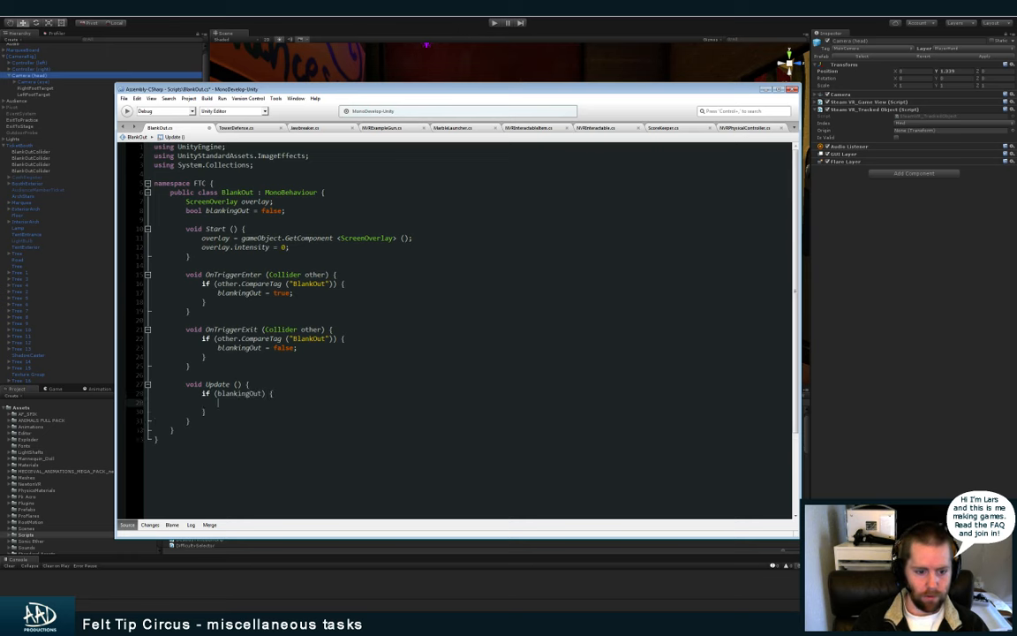
text(overlay)
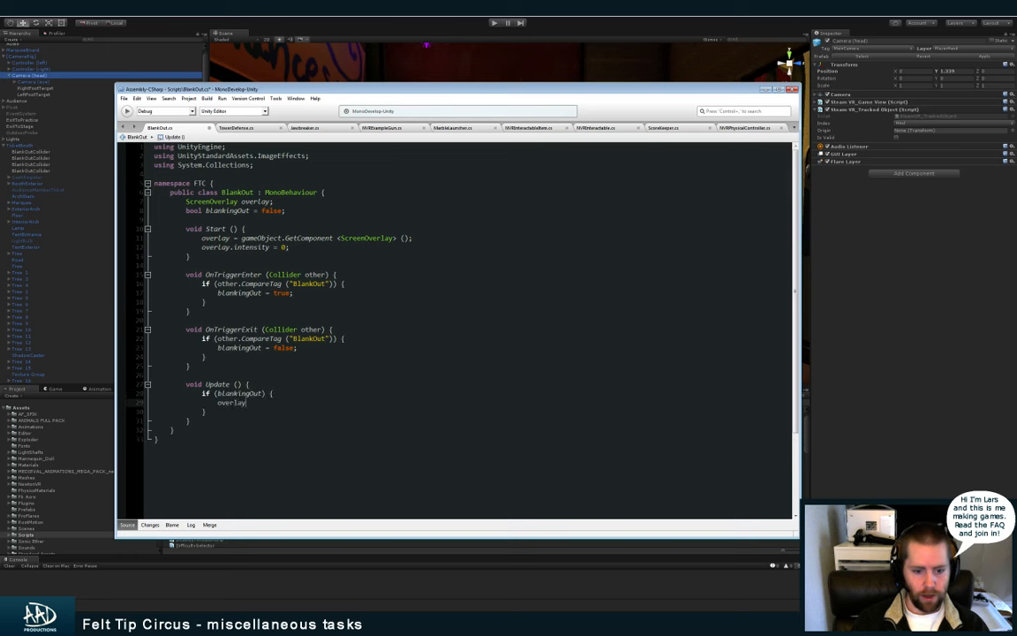
text(.intensity = 1f;)
Add an else branch in Update with overlay.intensity -= Time.deltaTime; and save the script
key(Down)
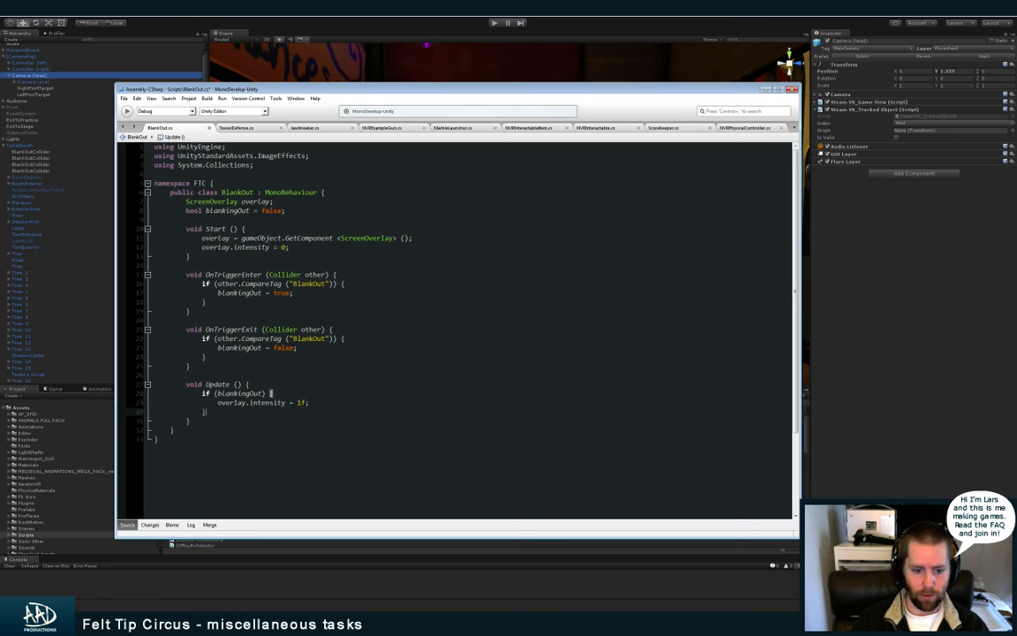
text(else {)
key(Return)
text(overl)
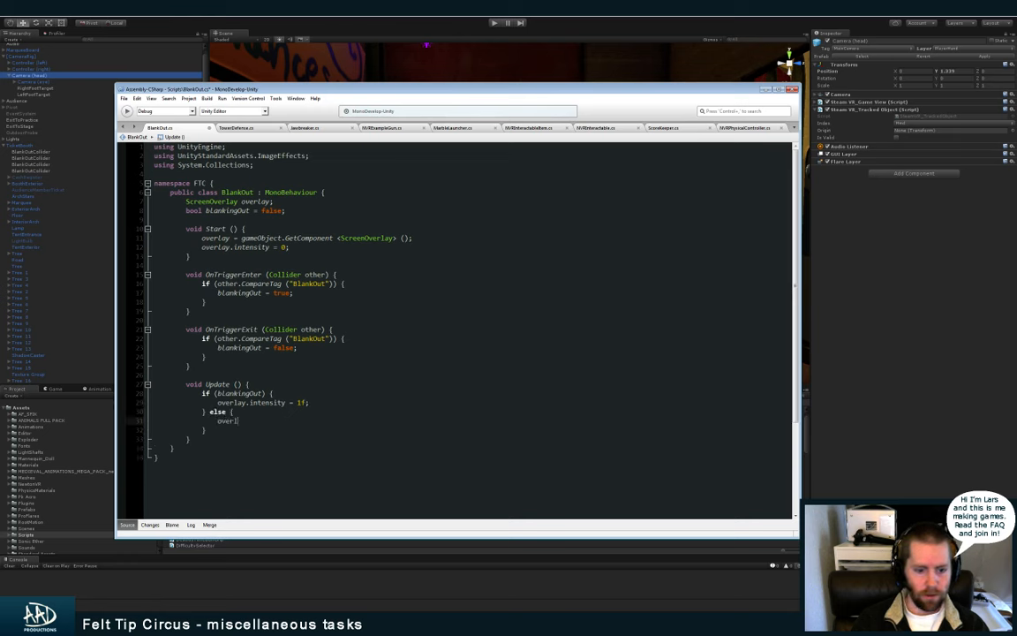
text(ay.intensity )
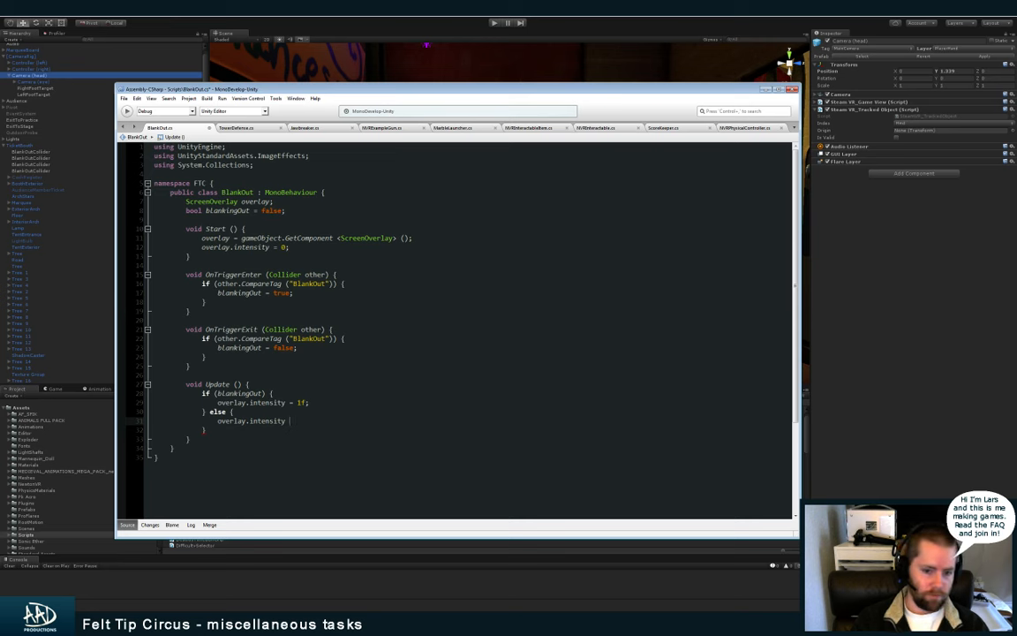
text(-= )
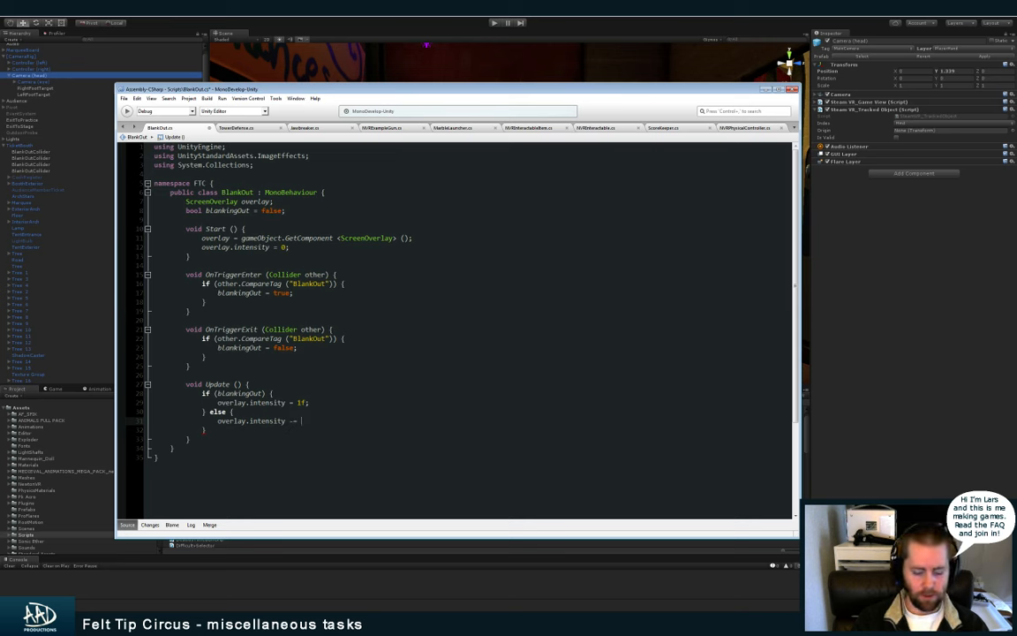
text(-= Time.deltaTime;)
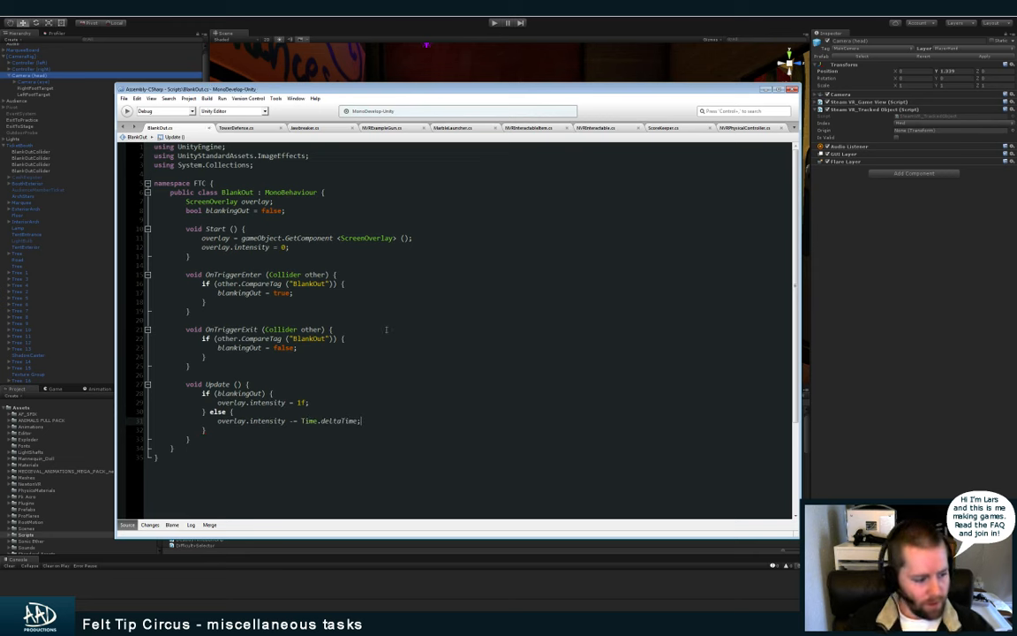
Switch back to Unity, show the project's Scenes folder and apply the Playing Layout to the editor
click(861, 250)
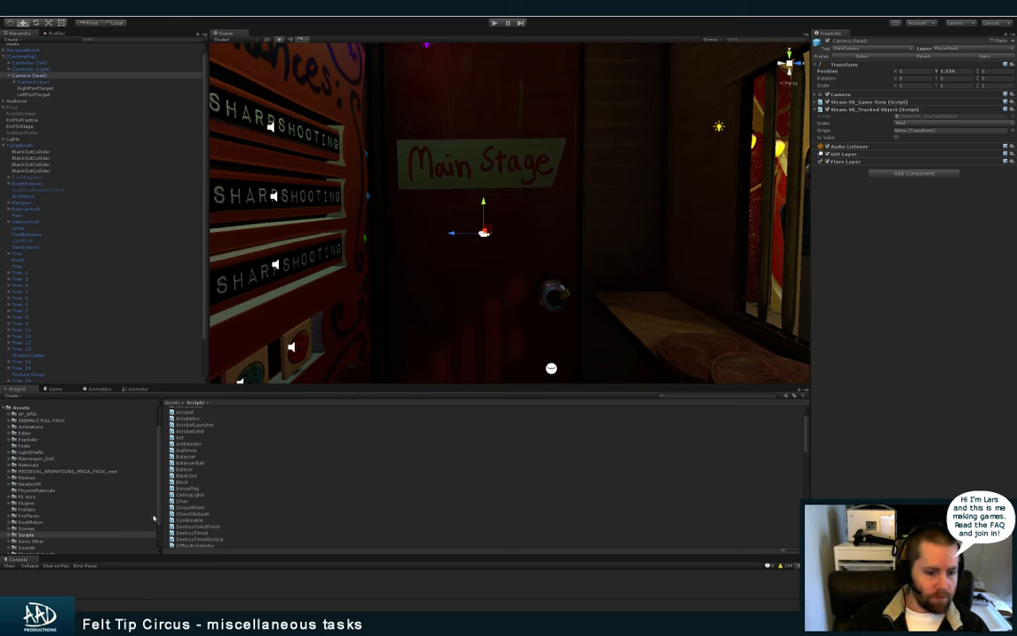
scroll(153, 518, down, 1)
click(108, 515)
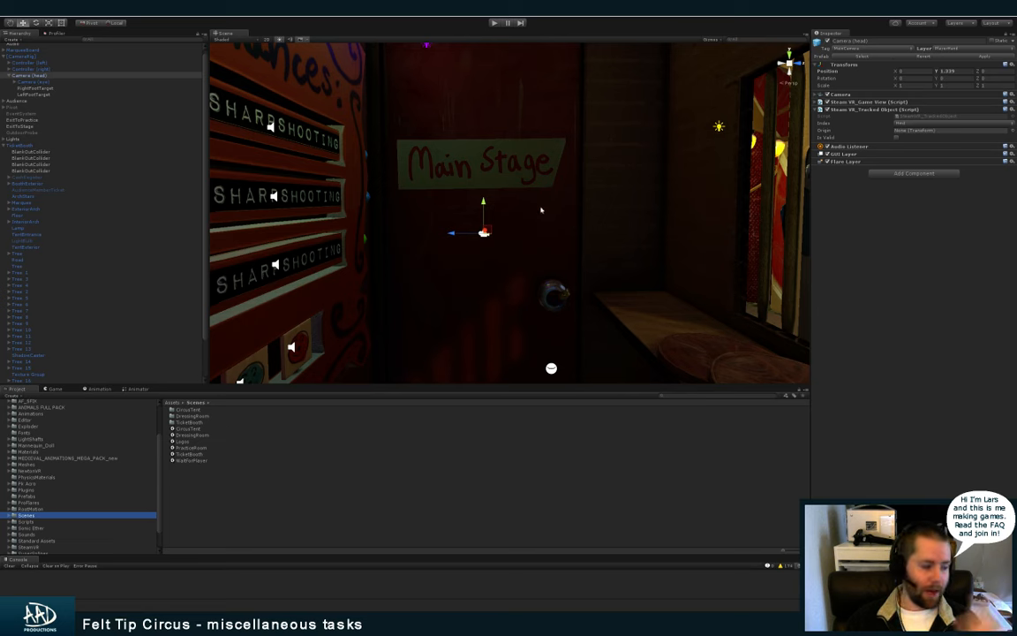
click(992, 22)
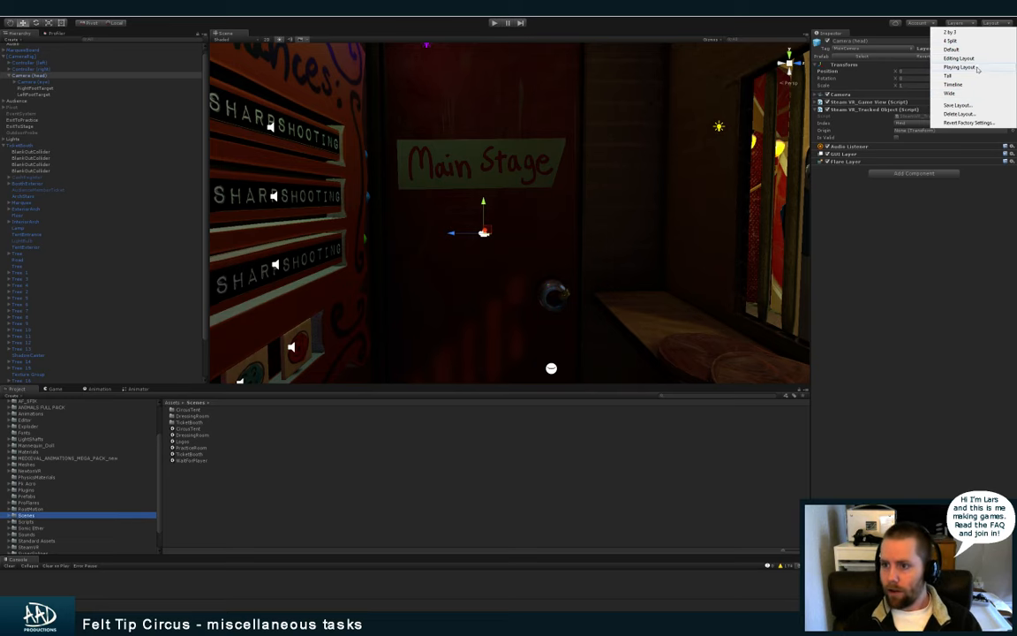
click(971, 67)
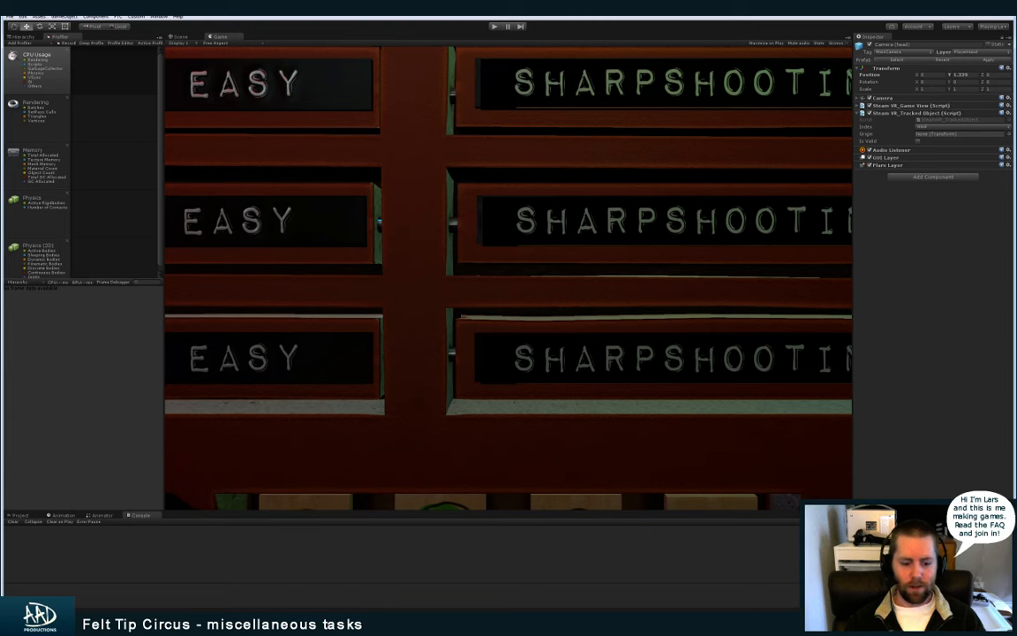
Check the Twitch chat window, return to Unity and start play mode to test the blank-out behaviour
key(alt+Tab)
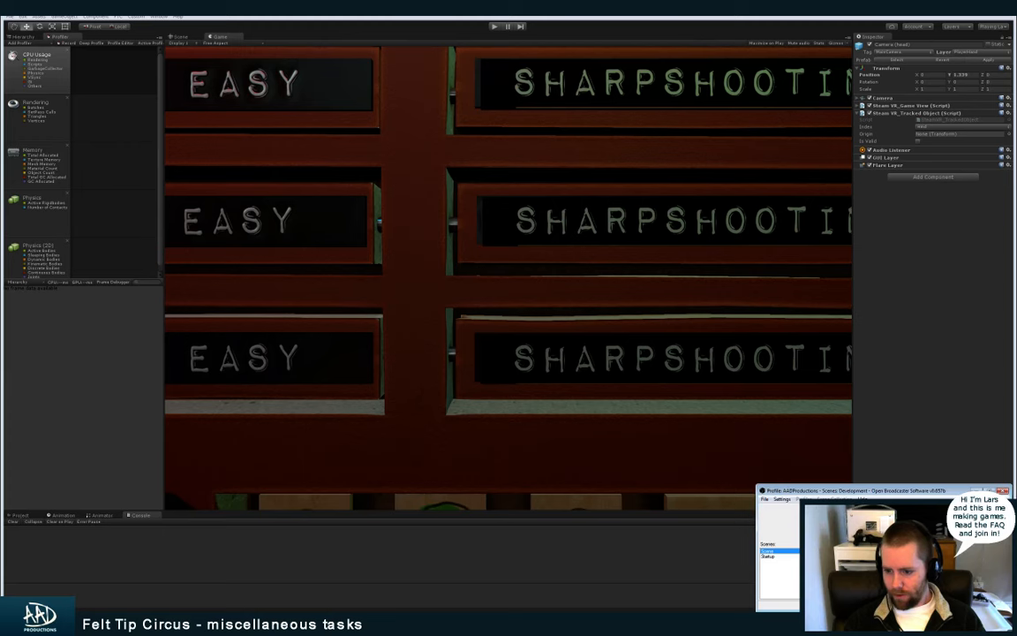
key(alt+Tab)
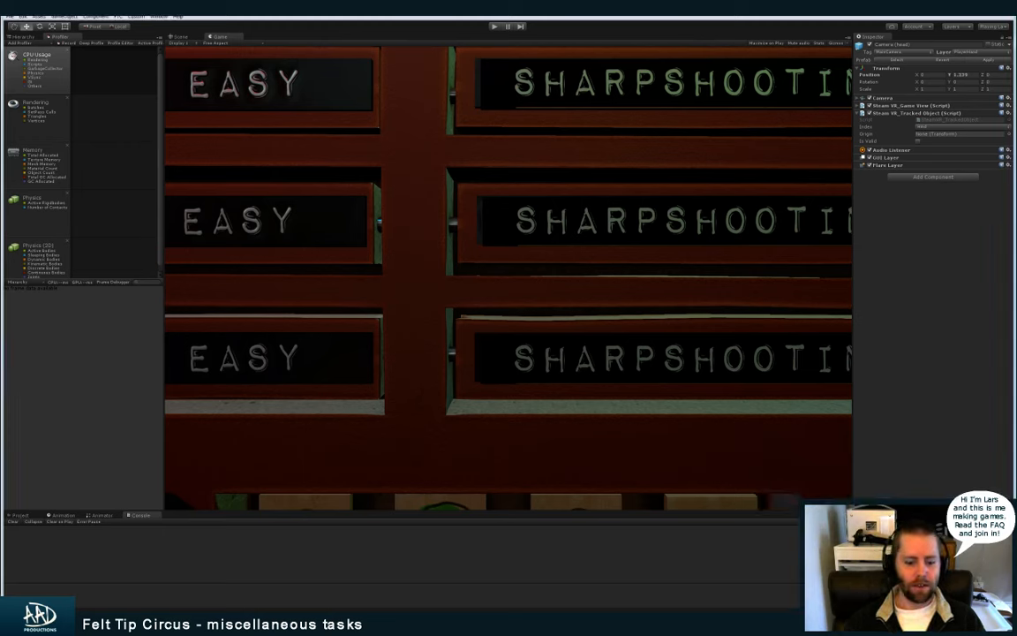
key(alt+Tab)
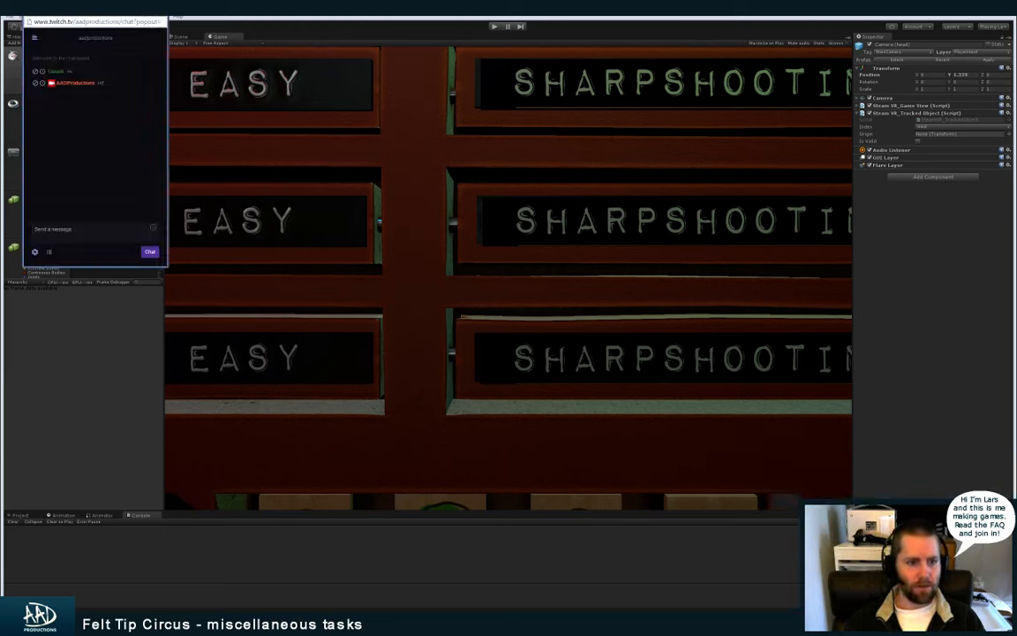
key(alt+Tab)
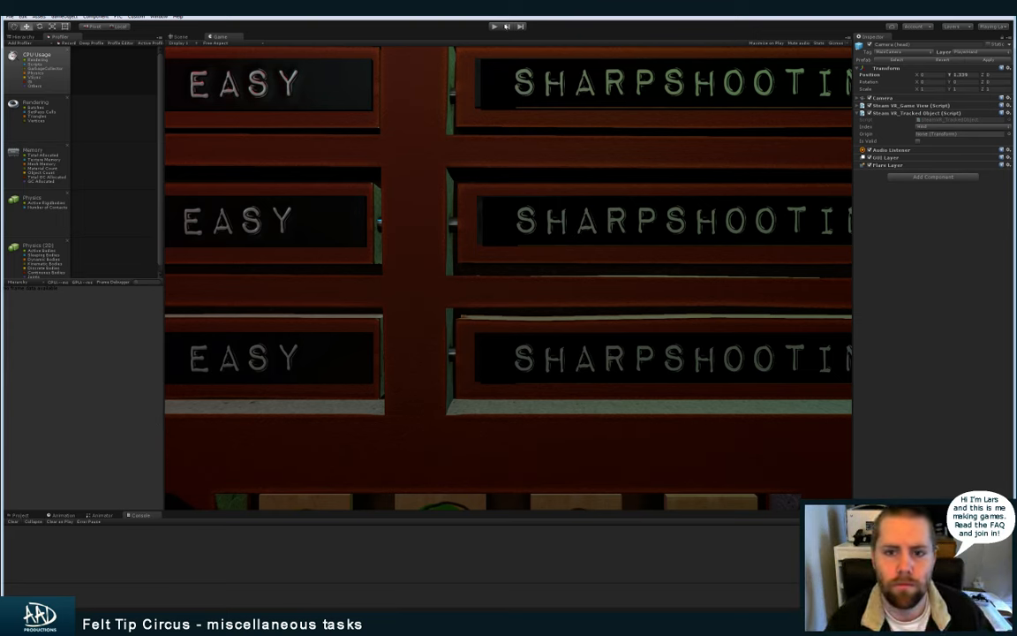
click(496, 26)
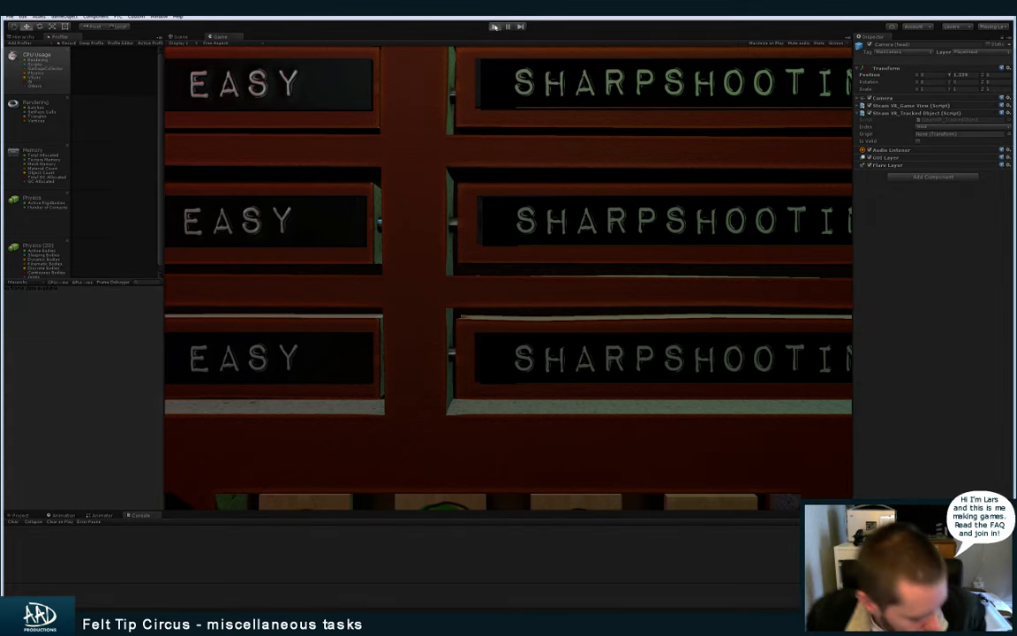
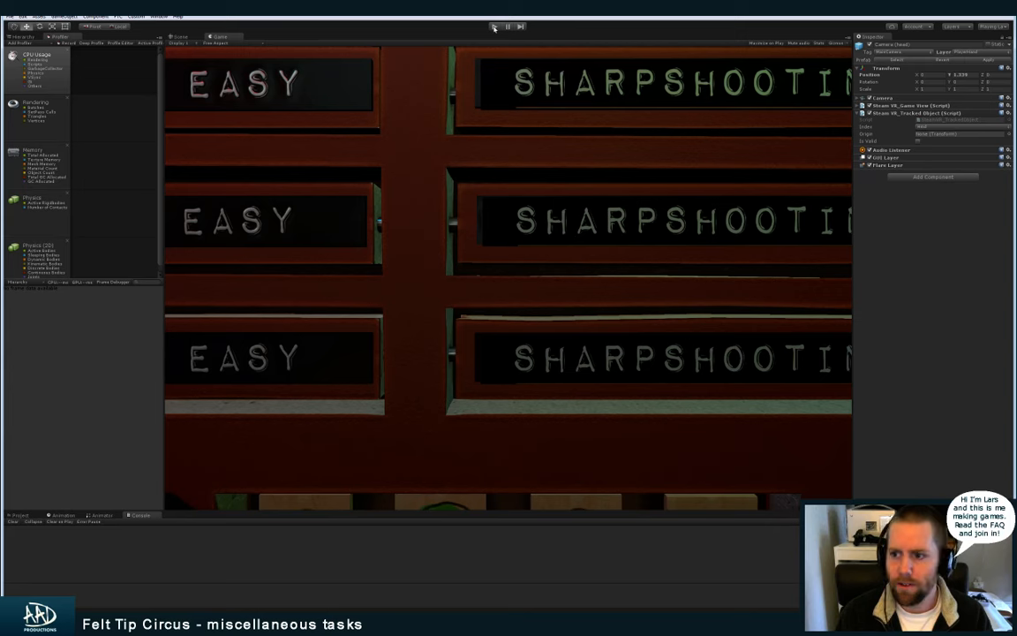
Show the scene hierarchy and expand [CameraRig] down to the children of Camera (head)
click(23, 37)
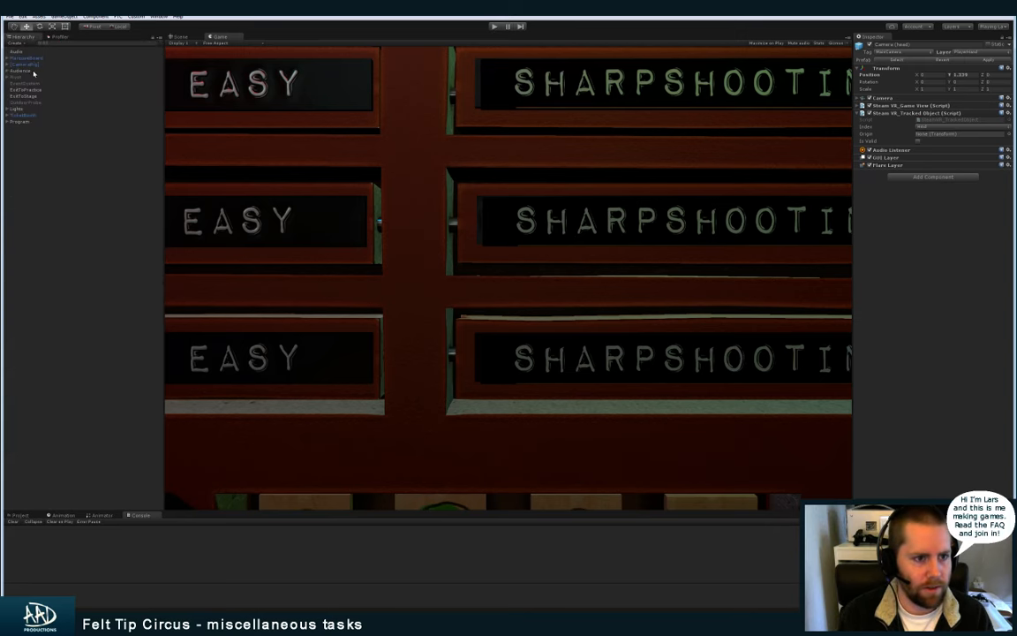
click(8, 66)
click(13, 84)
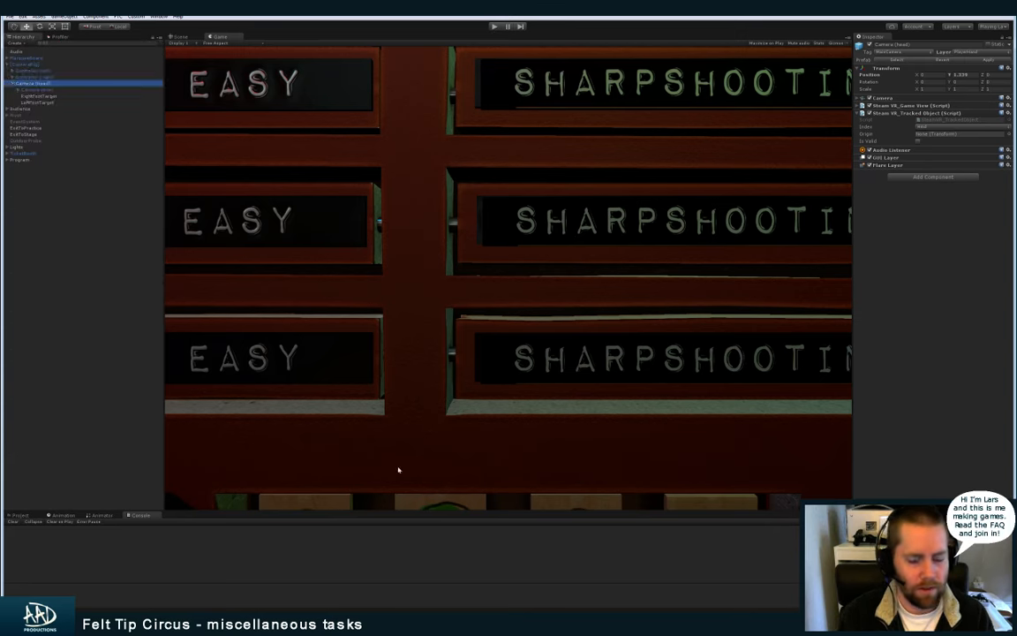
In the BlankOut script's else branch, change the statement to overlay.intensity = Mathf.Clamp01 (overlay.intensity - Time.deltaTime); and save
key(alt+Tab)
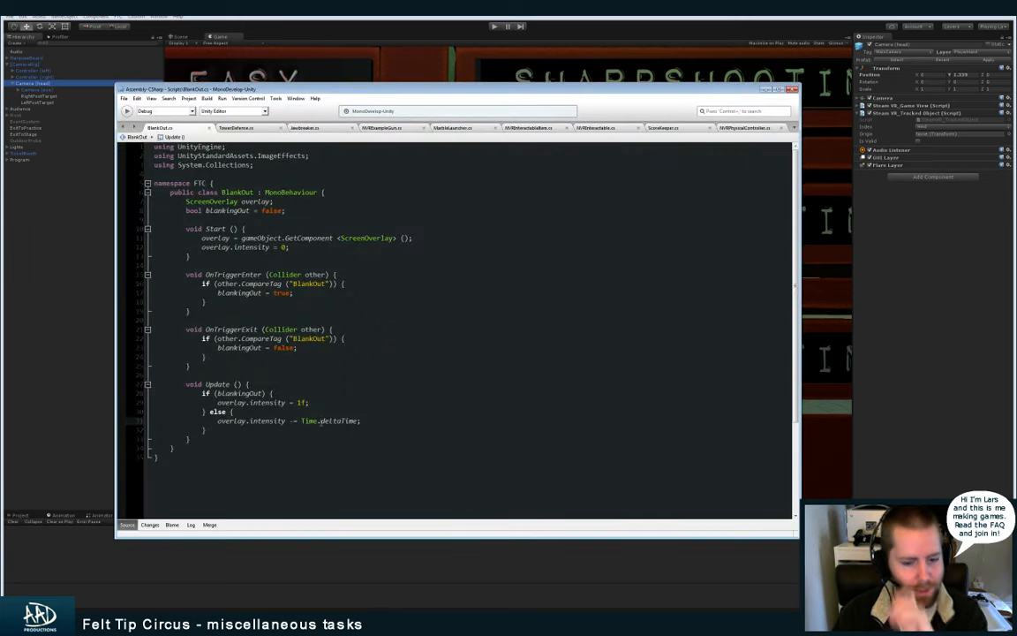
click(291, 420)
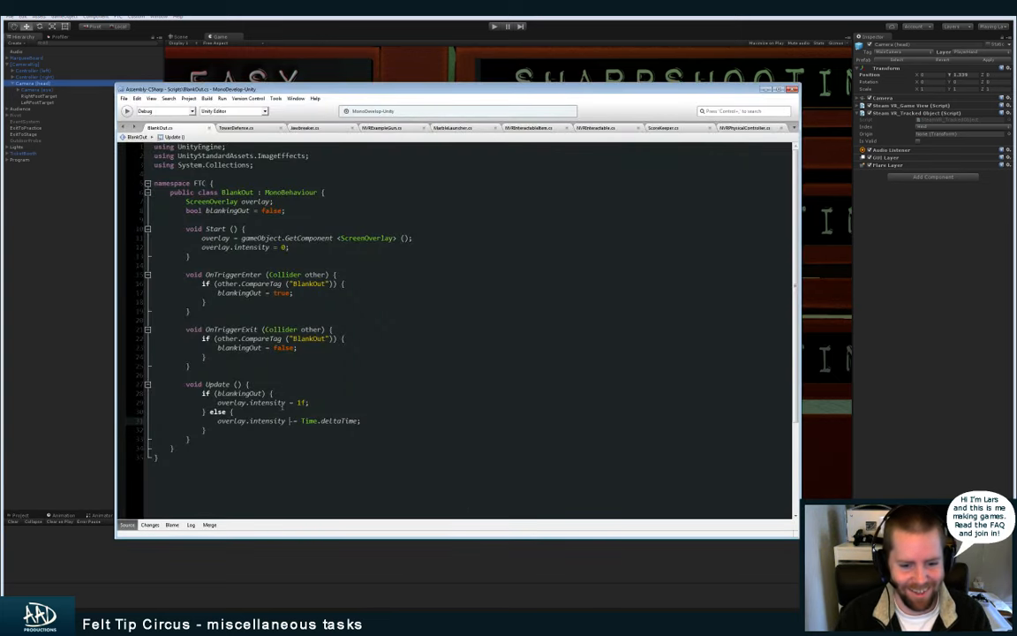
key(Delete)
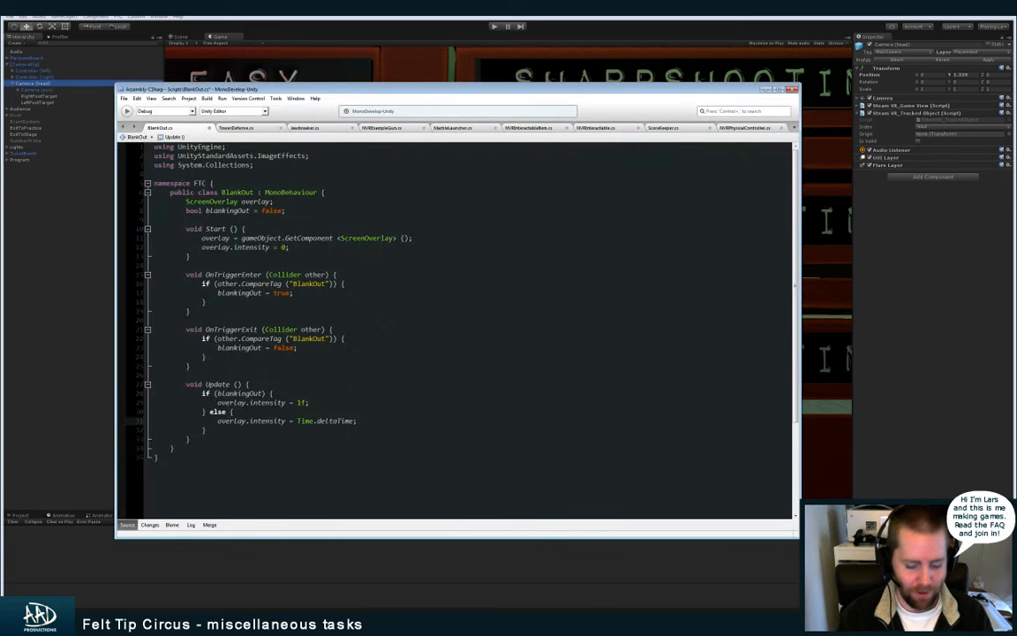
text(Mathf.Cl)
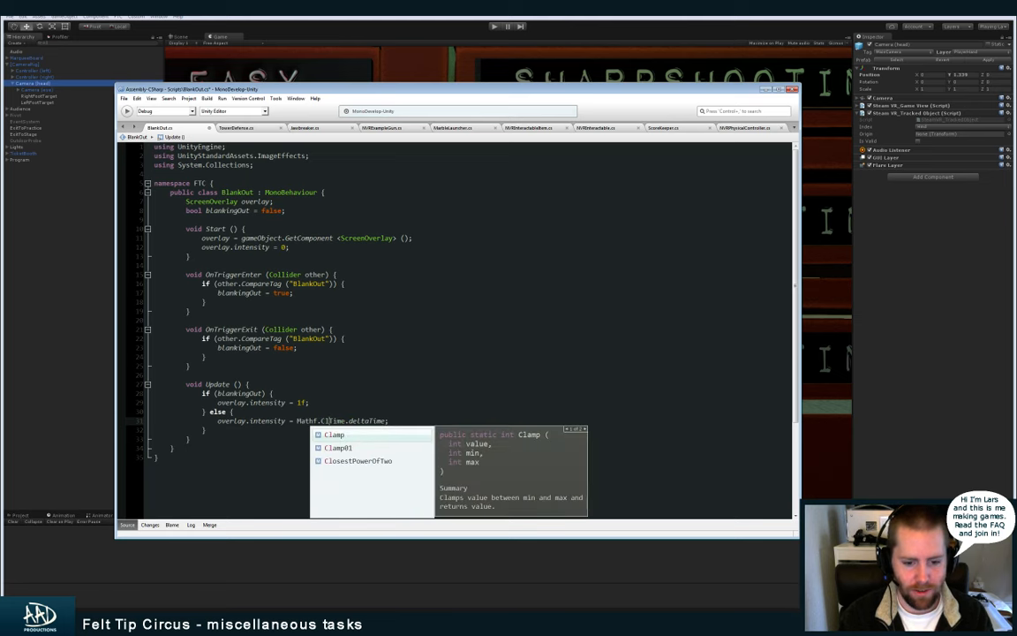
key(Down)
text(amp01 ()
text(overlay.in)
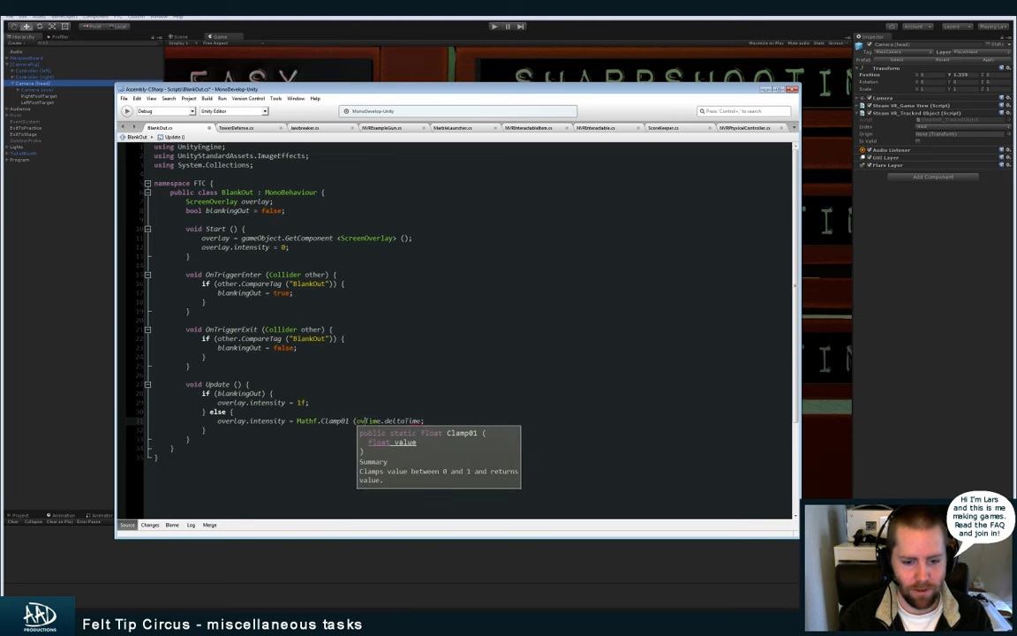
text(tensity - Time.deltaTime)
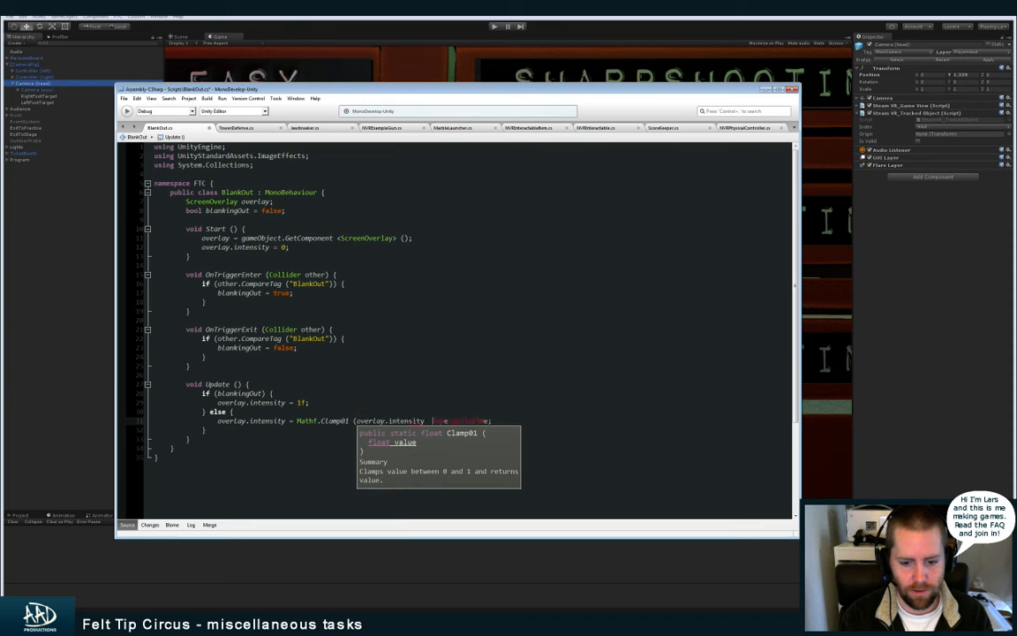
text())
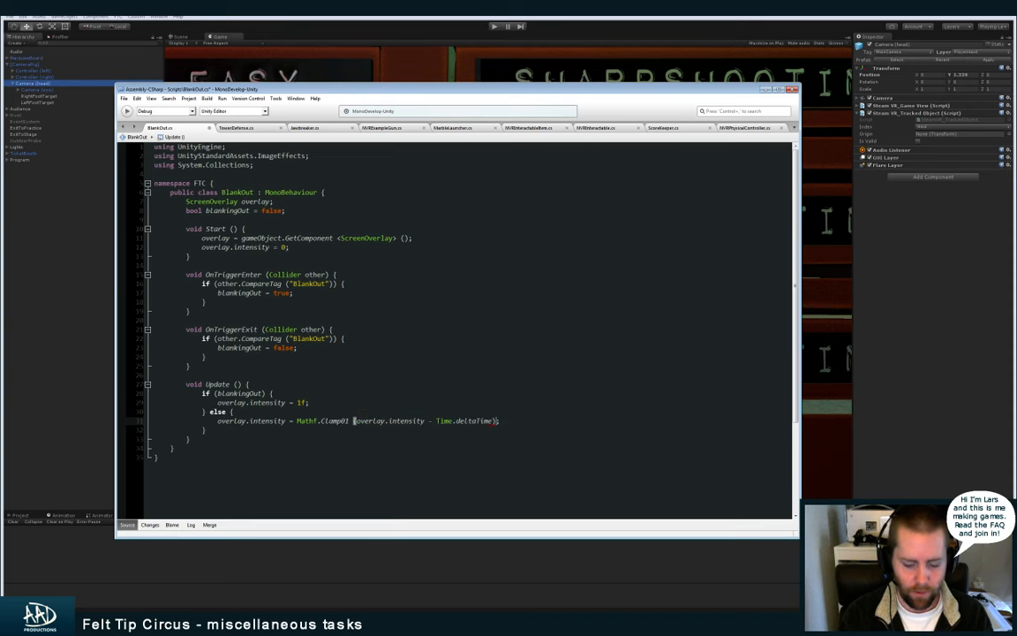
Back in Unity, try different Screen Overlay intensities on Camera (eye), then set Intensity back to 0
click(962, 247)
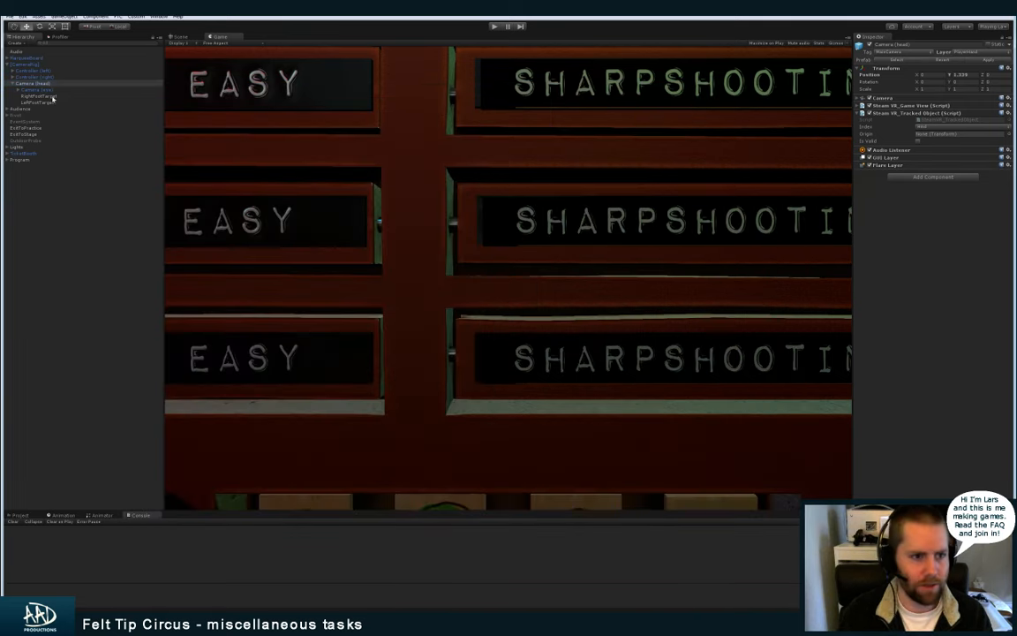
click(43, 90)
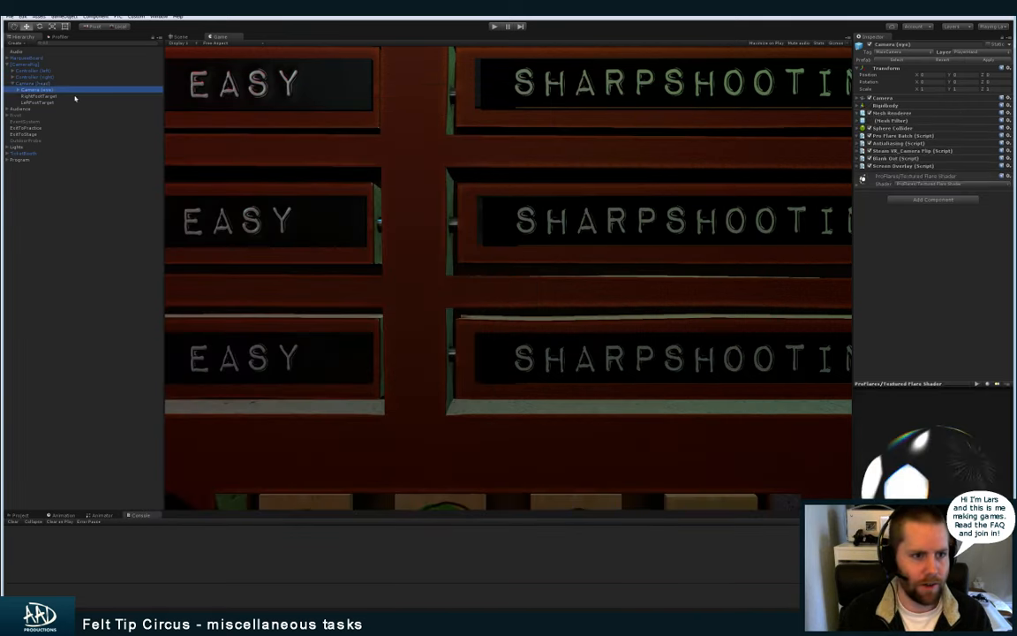
click(909, 166)
drag(882, 188, 872, 188)
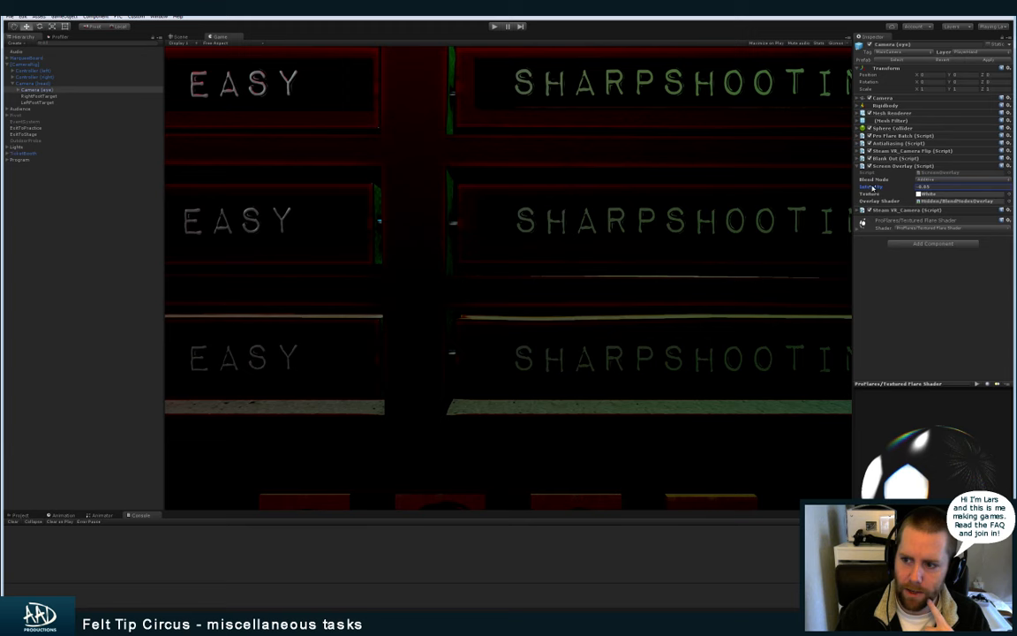
click(946, 187)
text(0)
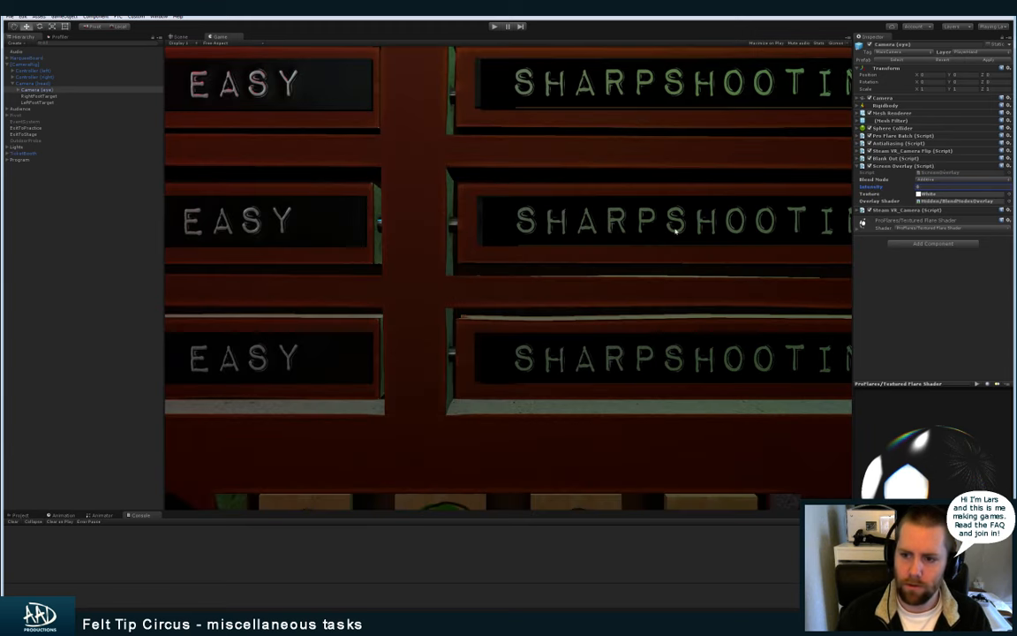
click(942, 289)
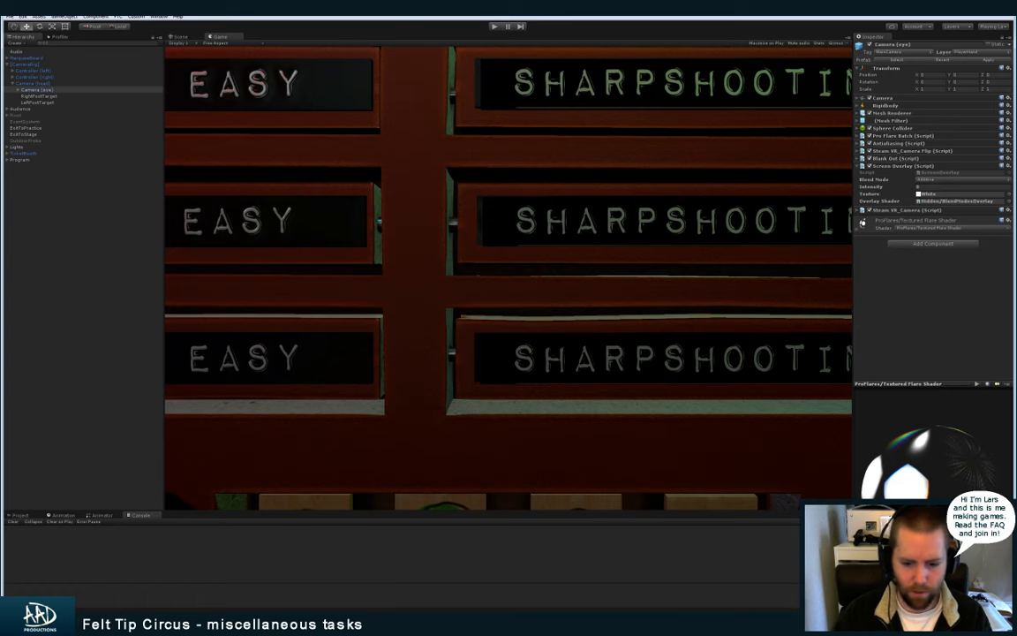
Check the BlankOut script, return to Unity, and run then stop play mode to test the blank-out
click(433, 621)
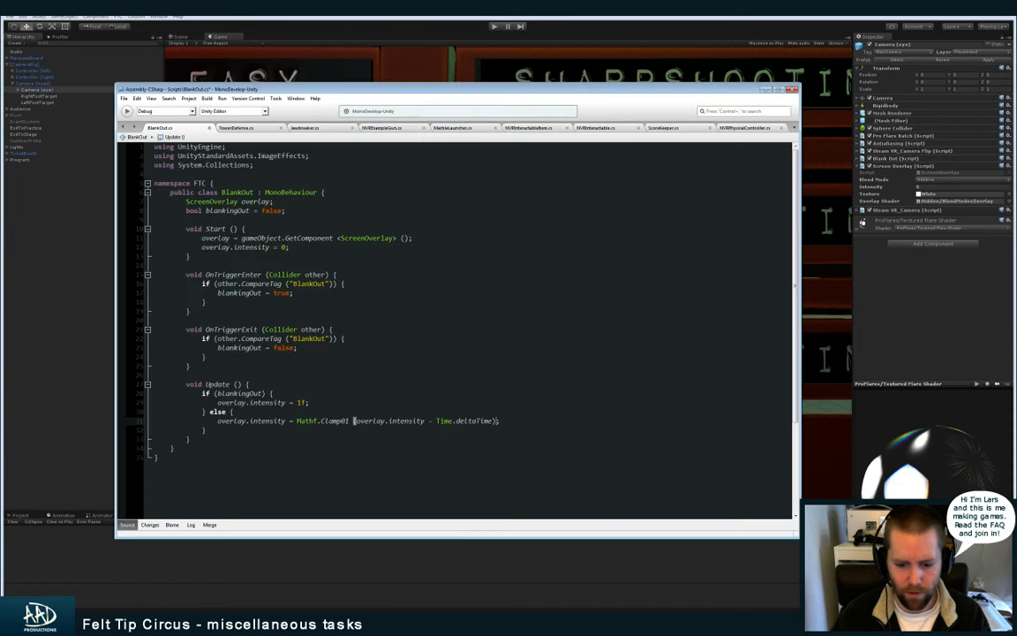
click(933, 294)
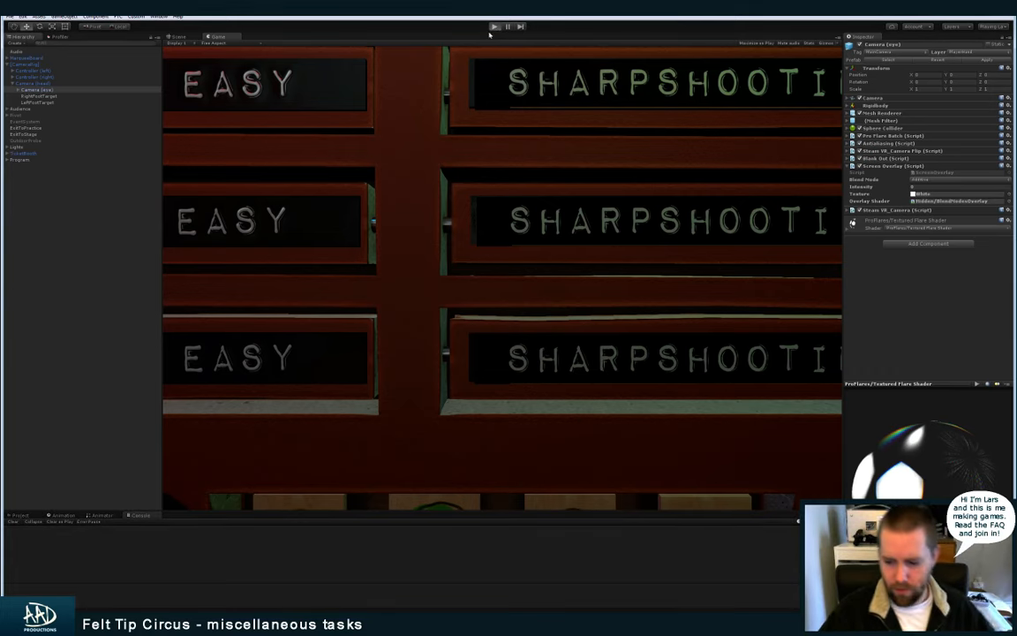
click(492, 27)
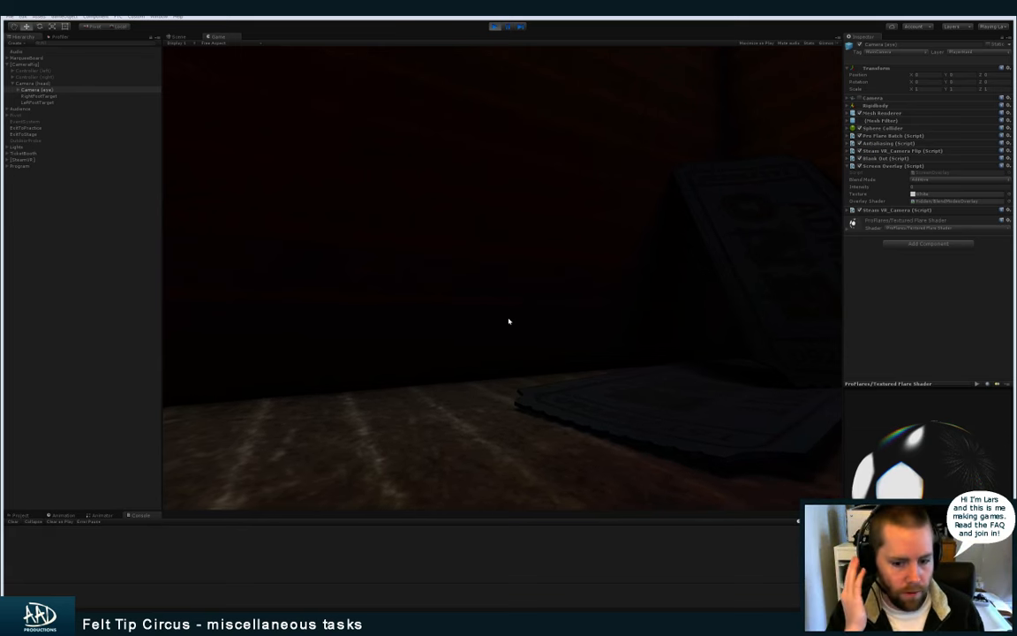
click(492, 28)
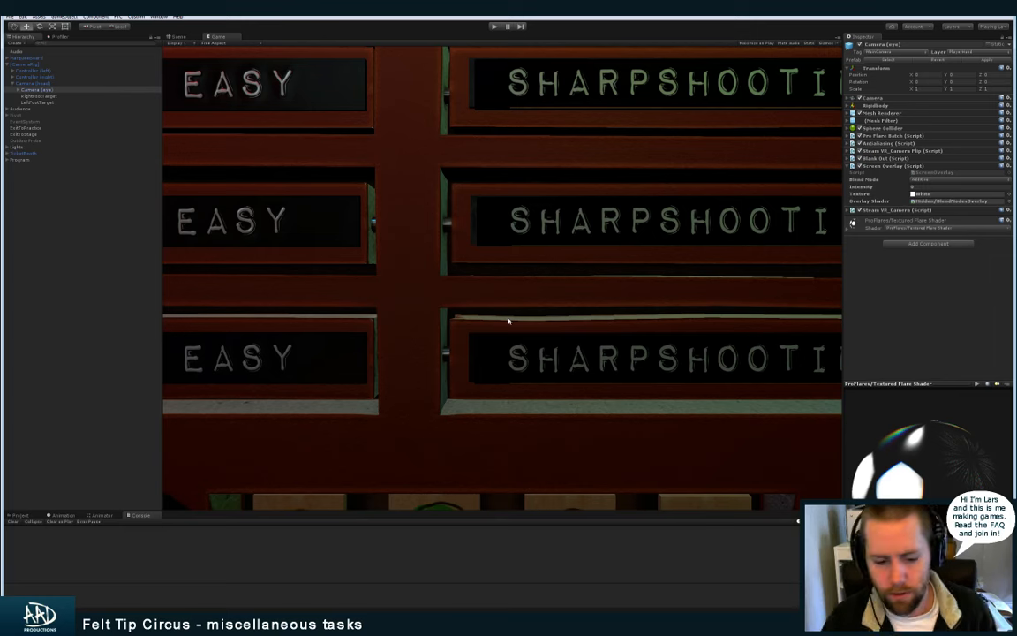
Switch to todo.txt in Notepad and mark the blank-out colliders in ticket booth item as done with a leading v
key(alt+Tab)
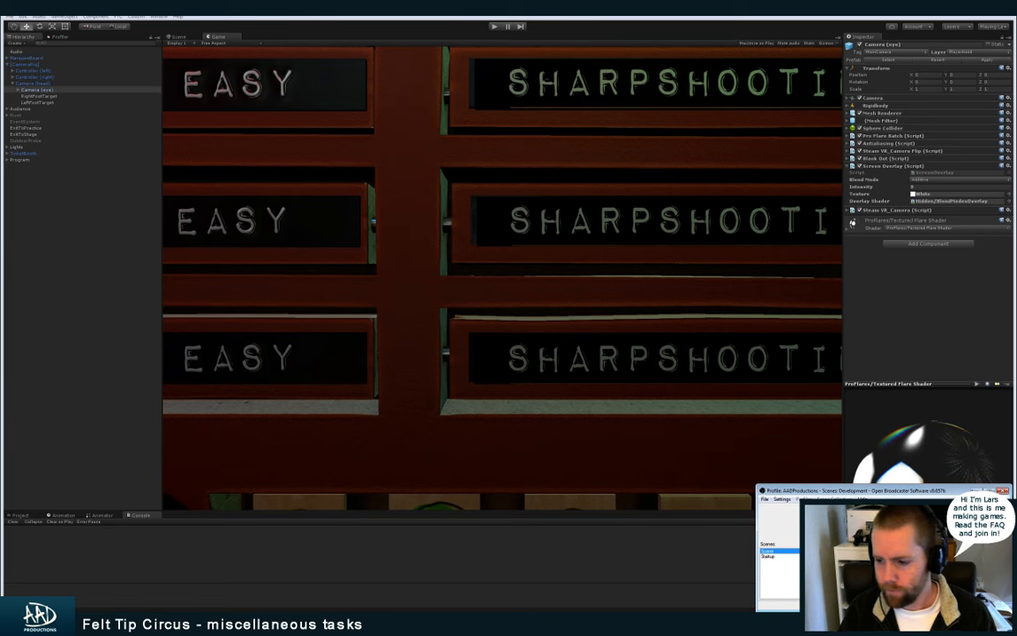
key(alt+Tab)
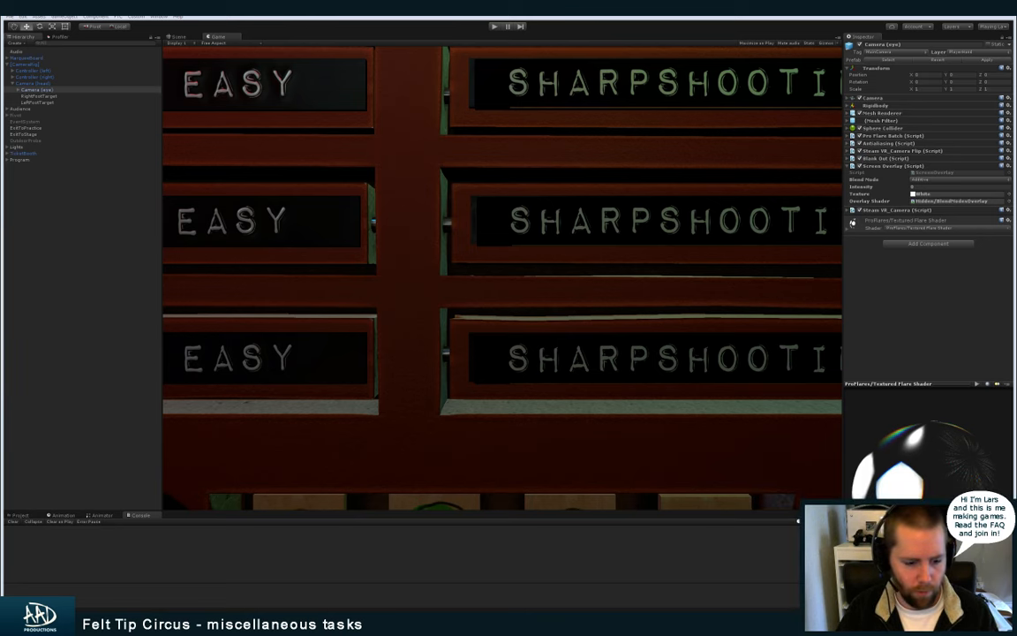
key(alt+Tab)
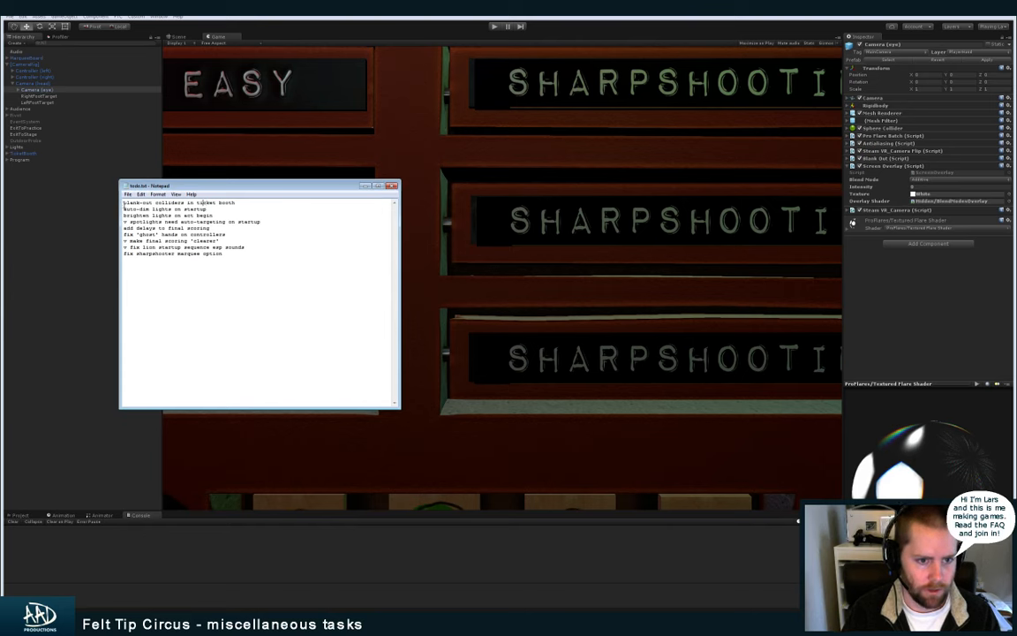
text(v)
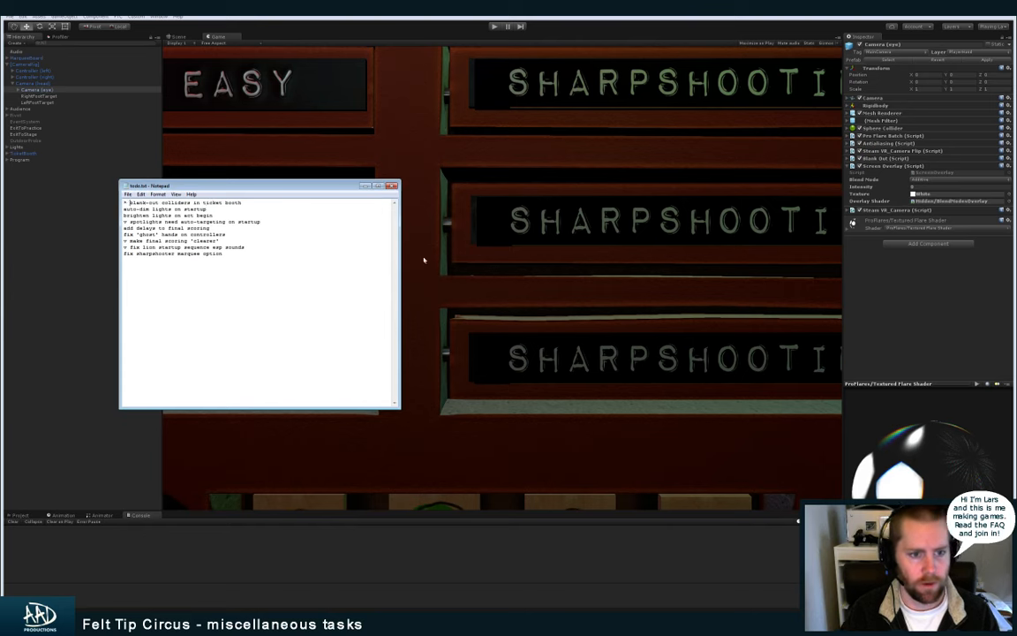
click(299, 207)
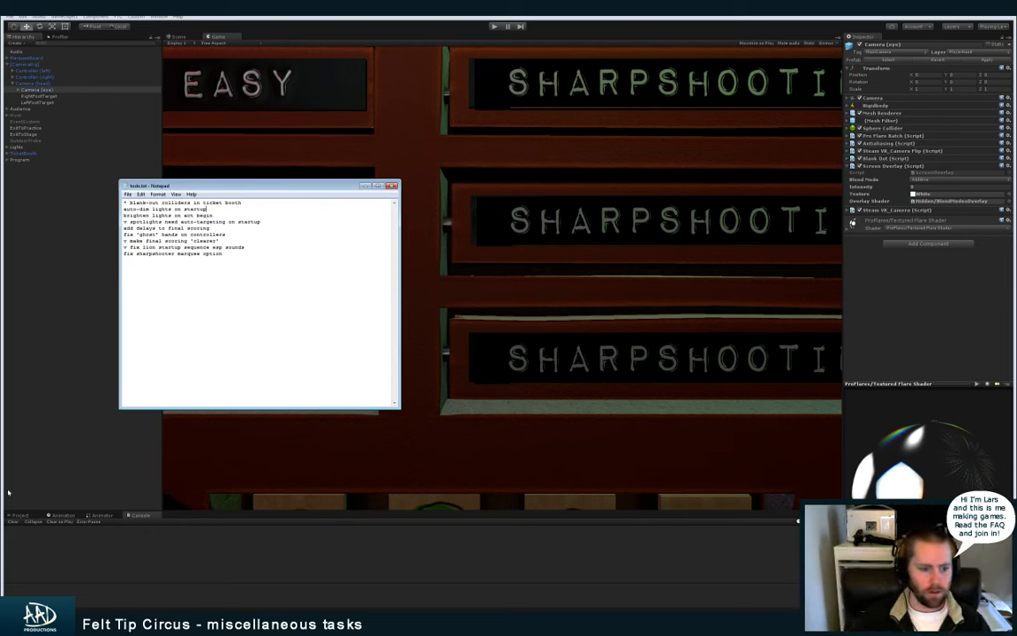
Return to Unity, apply the Editing Layout and show the project's Scenes folder
click(20, 516)
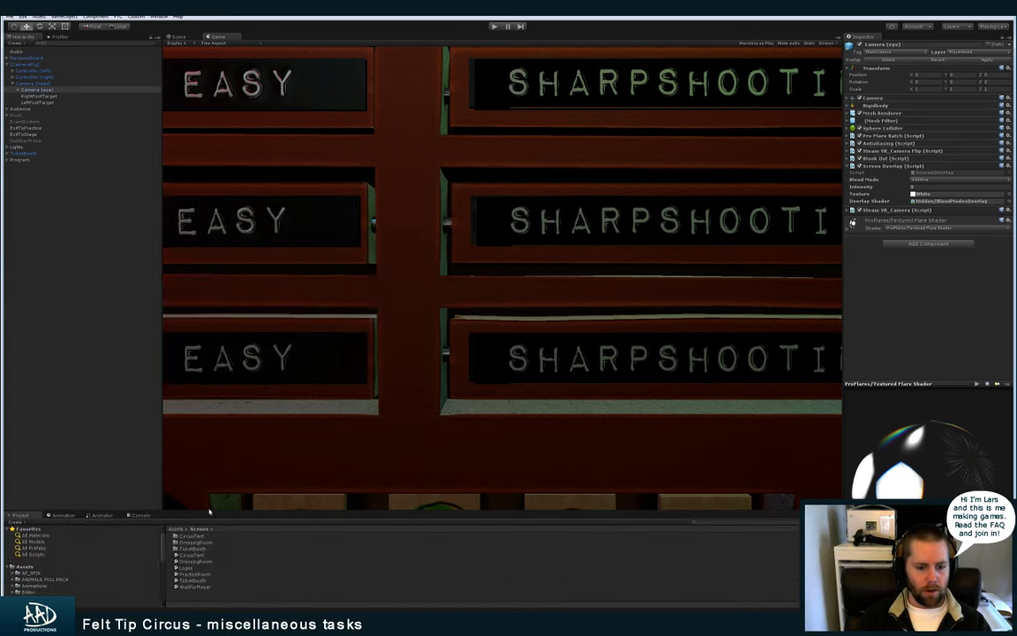
click(995, 29)
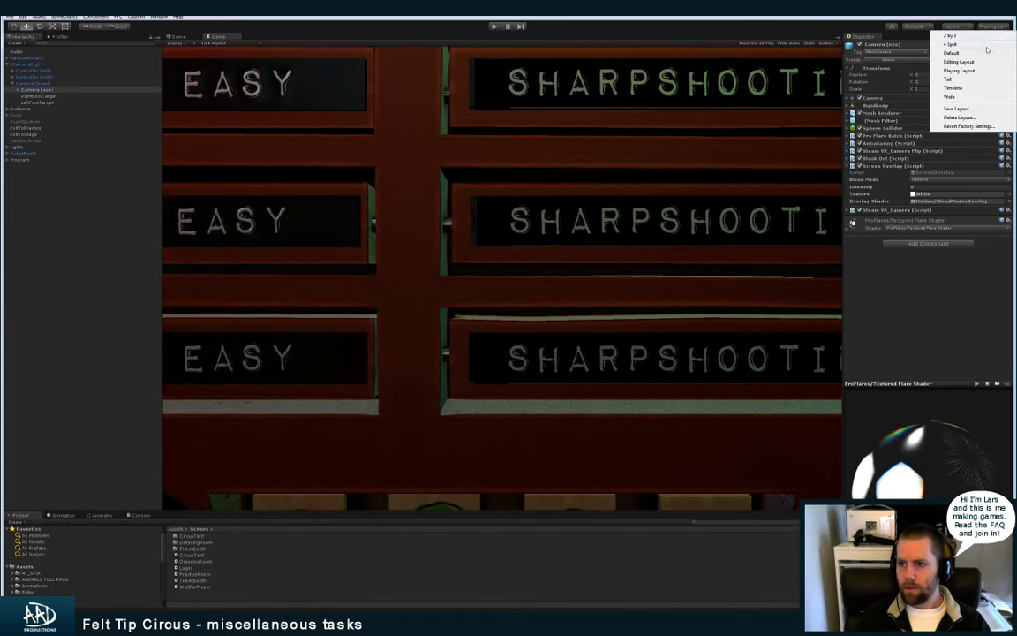
click(978, 63)
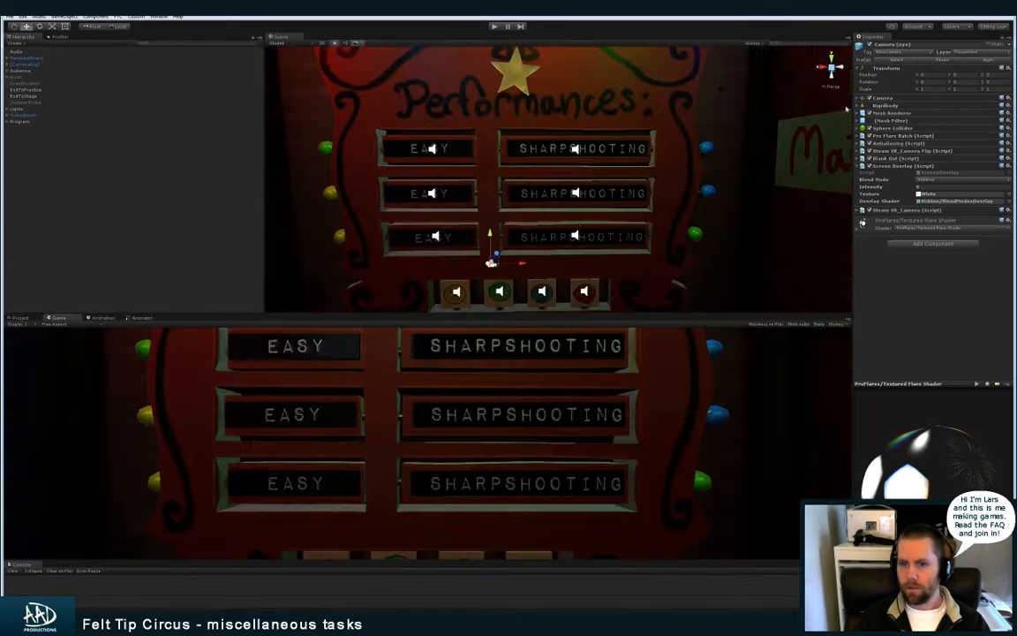
click(20, 318)
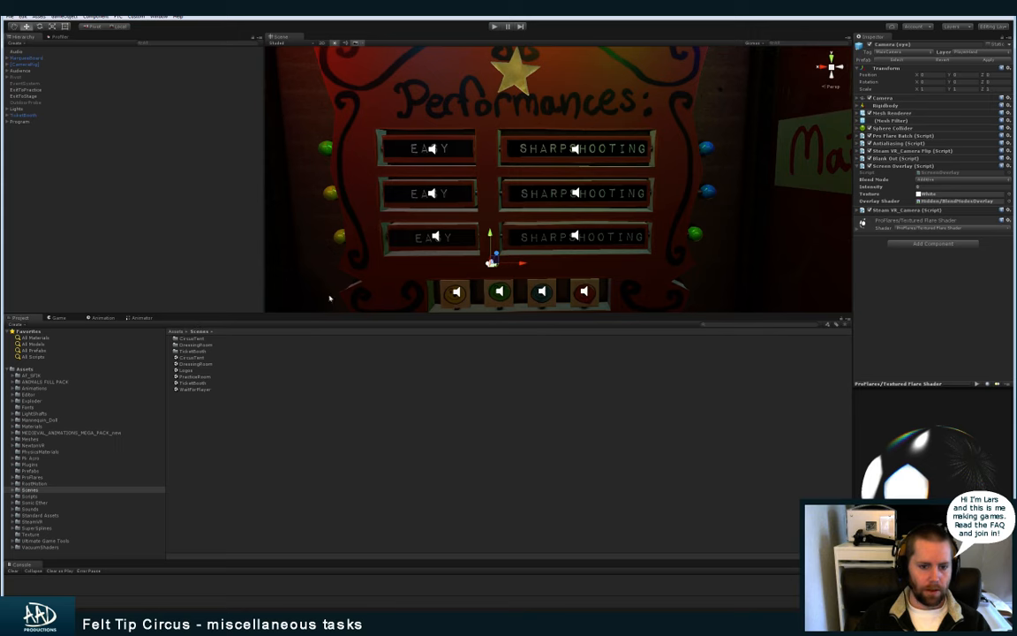
Open the CircusTent scene from the Scenes folder
right_drag(689, 182, 638, 252)
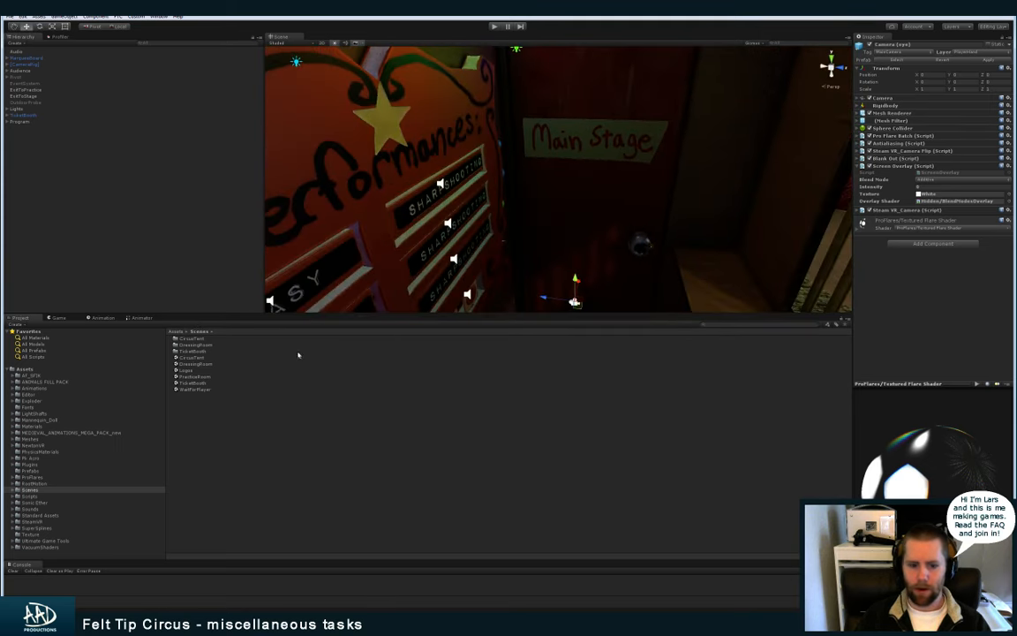
click(220, 357)
double_click(222, 358)
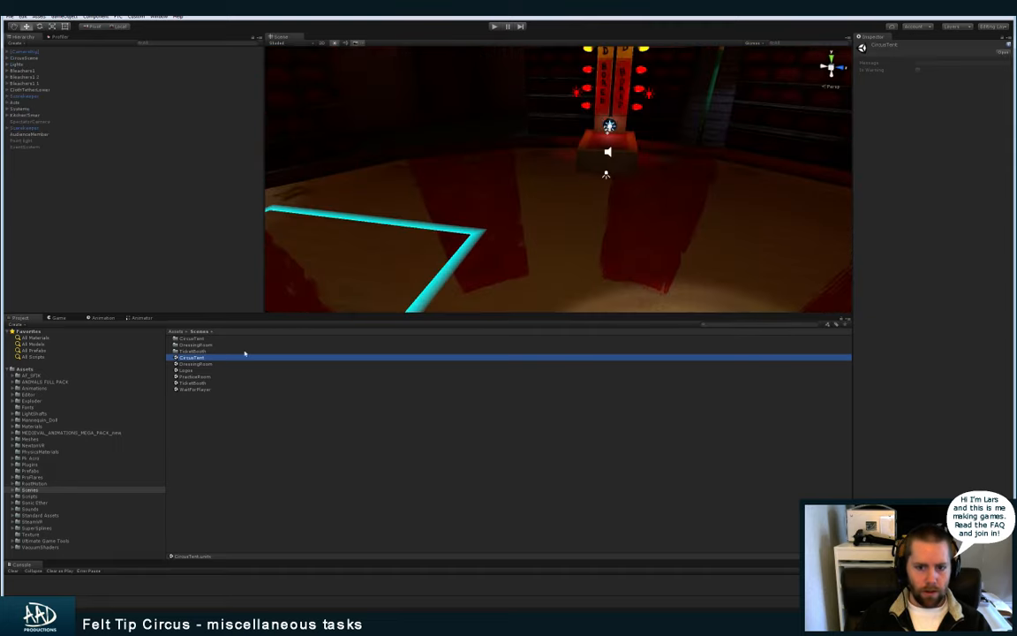
Enlarge the Scene view's height and expand the Acts object in the hierarchy to show the individual acts
alt+scroll(573, 247, down, 10)
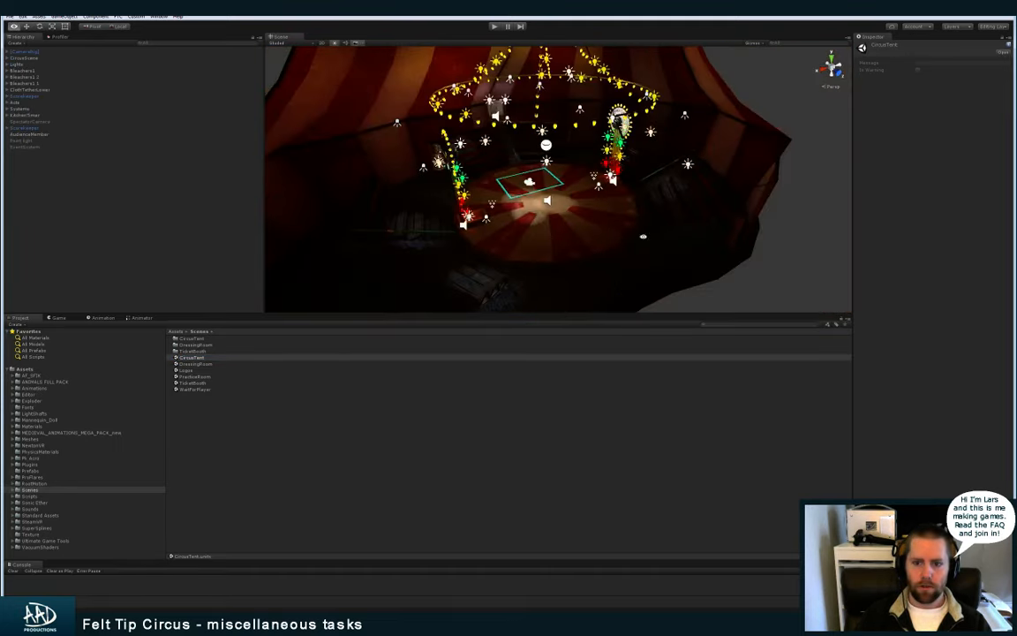
alt+drag(659, 235, 346, 223)
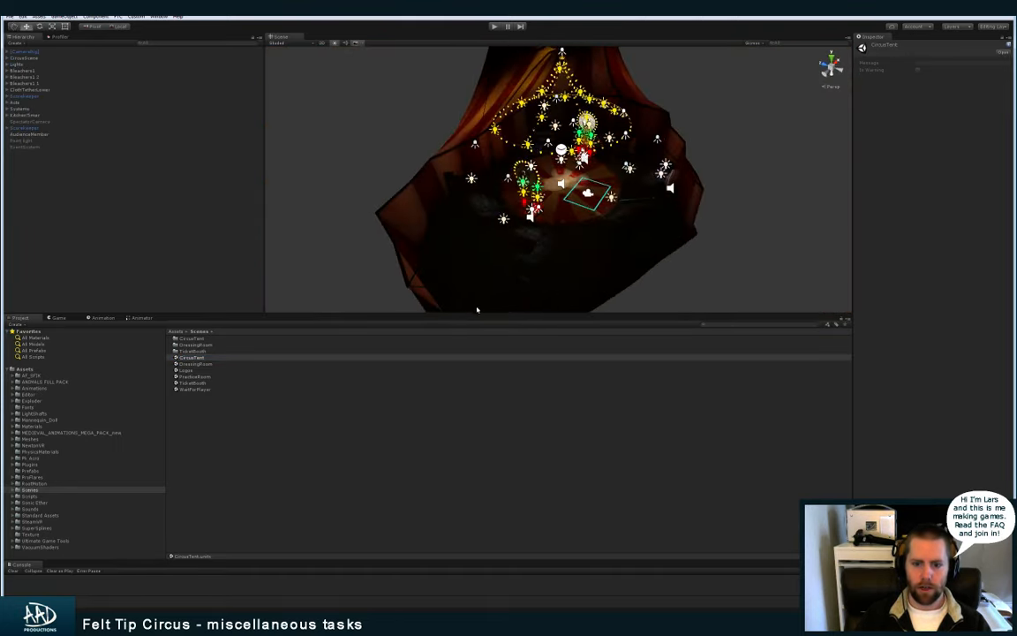
drag(473, 314, 472, 427)
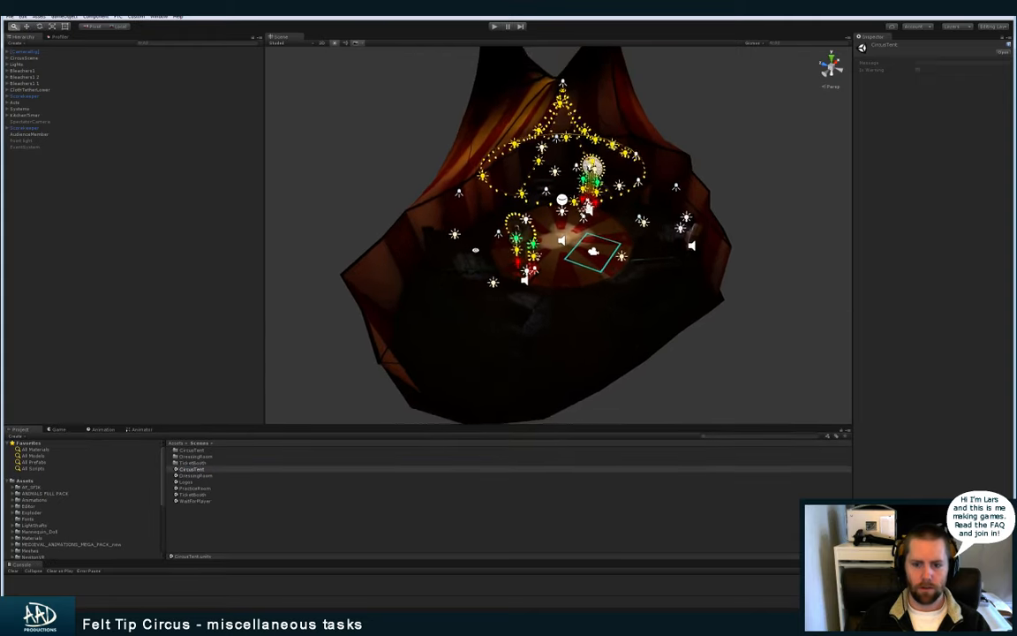
alt+scroll(565, 247, up, 8)
alt+drag(609, 257, 318, 234)
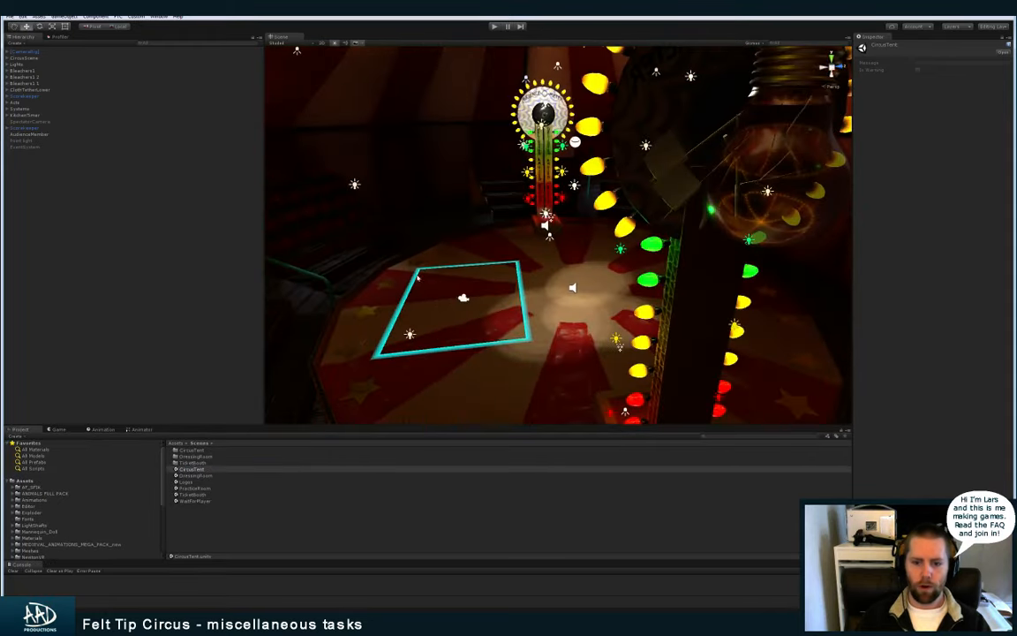
alt+drag(522, 305, 634, 174)
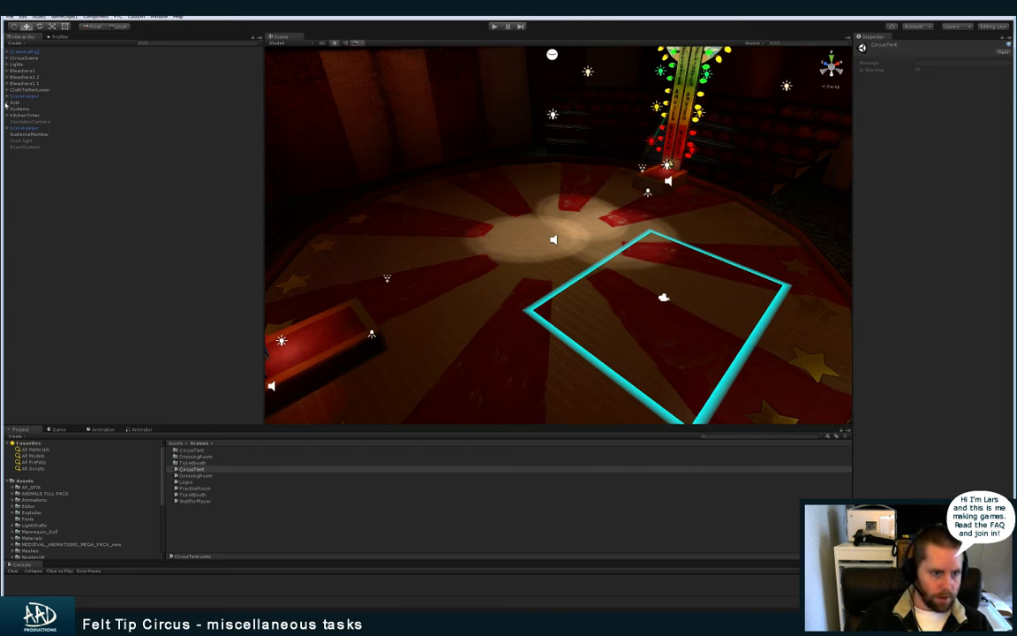
click(7, 102)
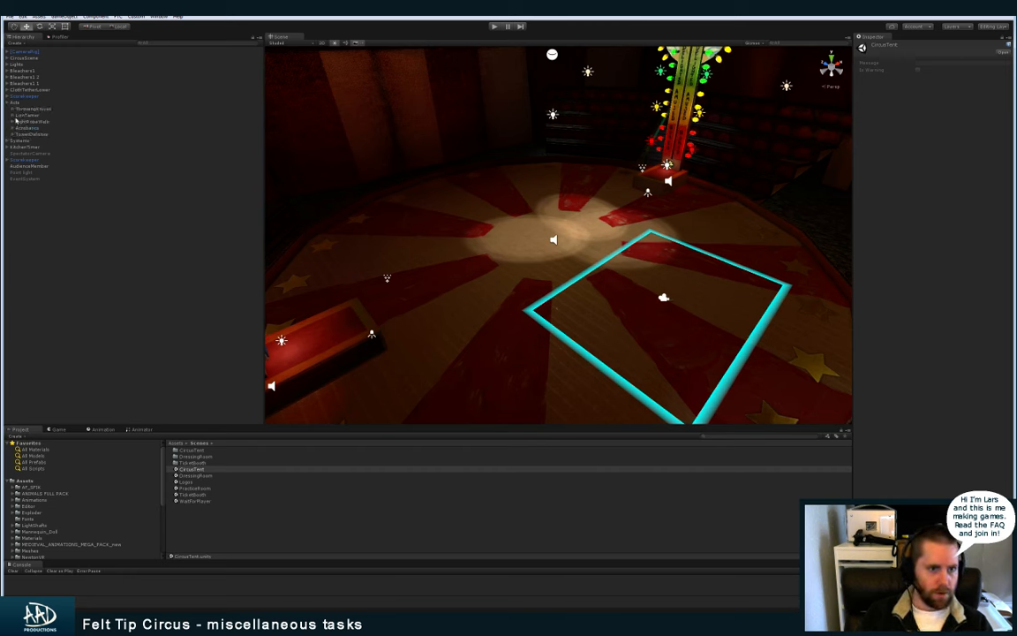
Activate the ThrowingKnives act's ActivationObject, inspect its props in the ring, and deactivate it again
click(11, 109)
click(39, 121)
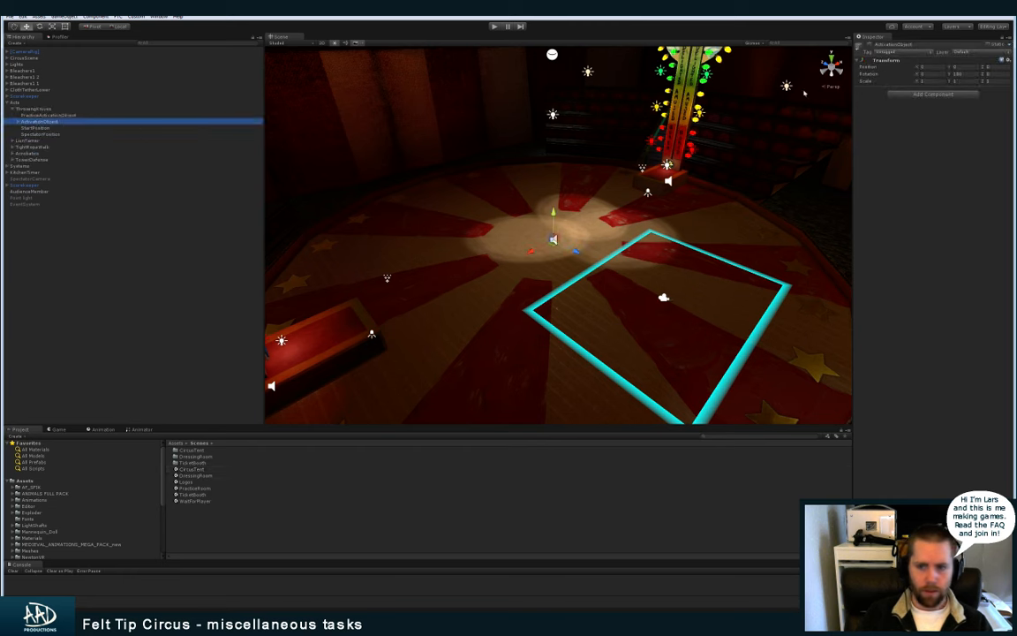
click(871, 46)
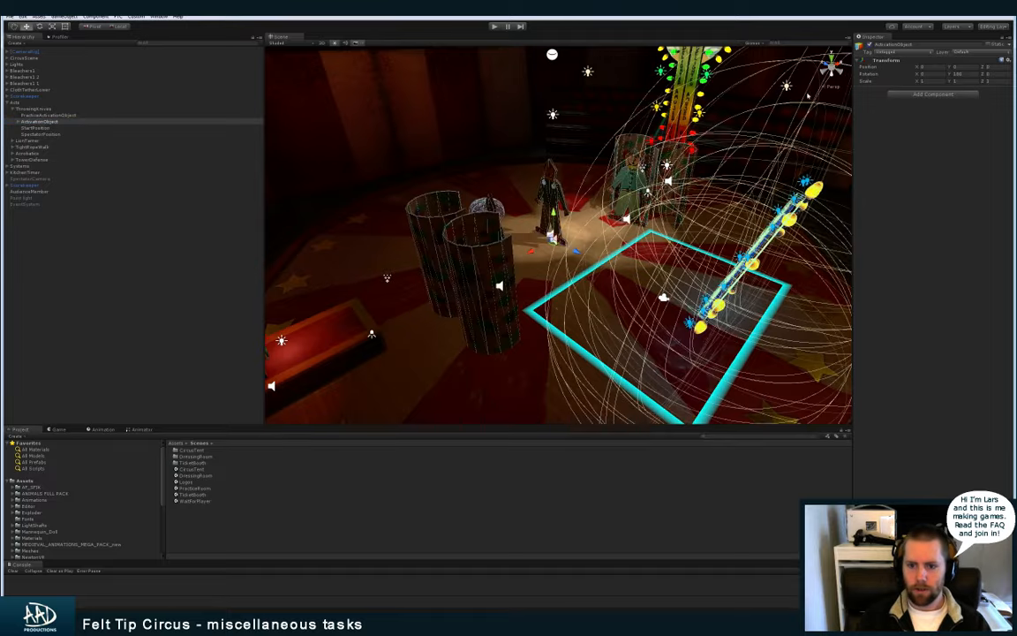
alt+drag(587, 210, 731, 213)
click(775, 186)
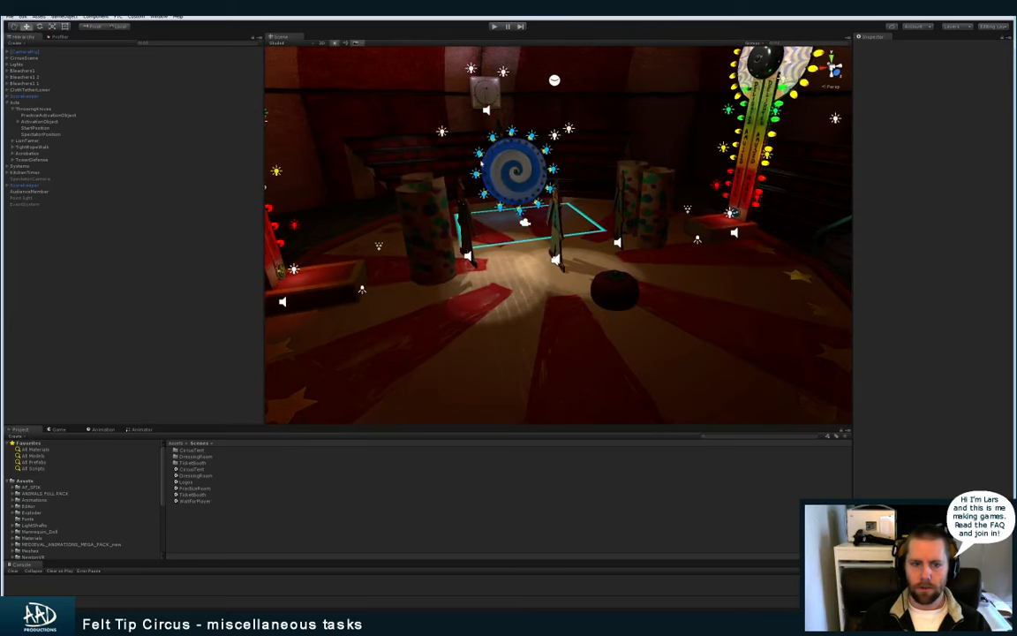
click(89, 121)
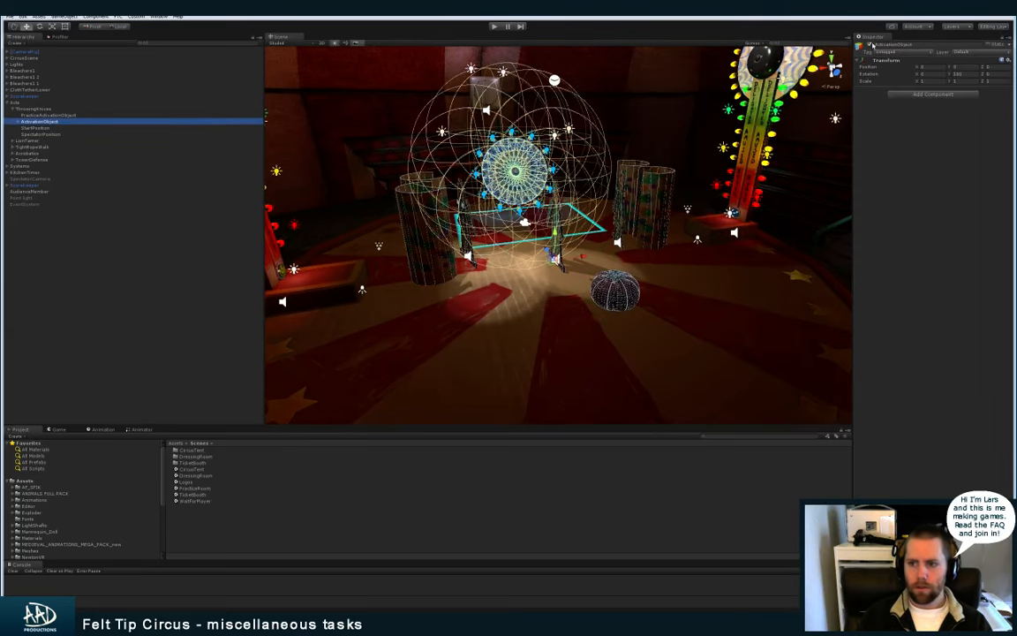
click(872, 45)
Activate the LionTamer act's ActivationObject, inspect its setup from another angle, and deactivate it again
click(13, 140)
click(44, 154)
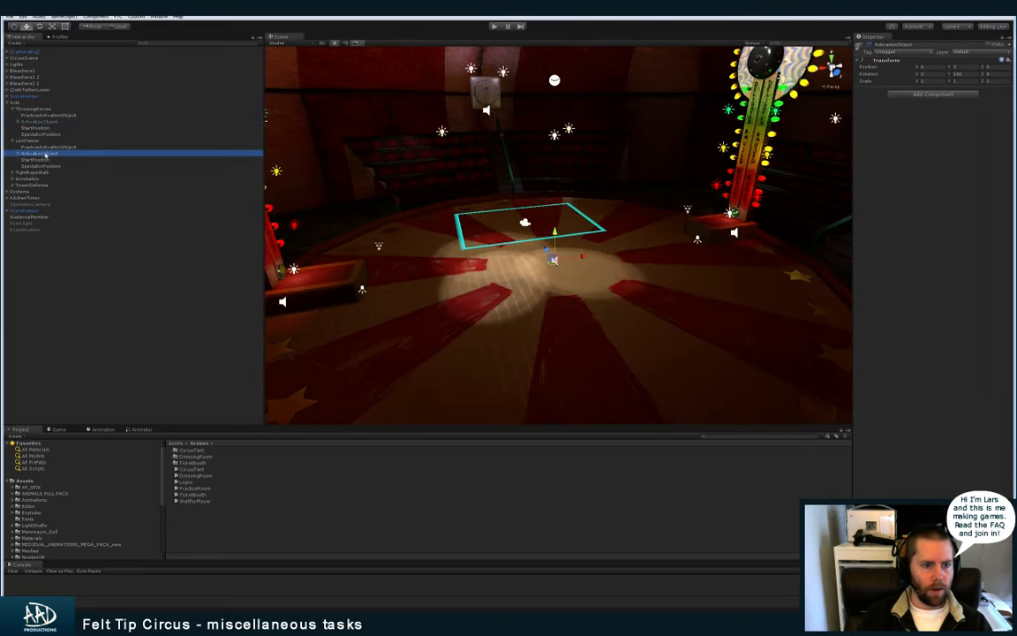
click(871, 45)
click(670, 169)
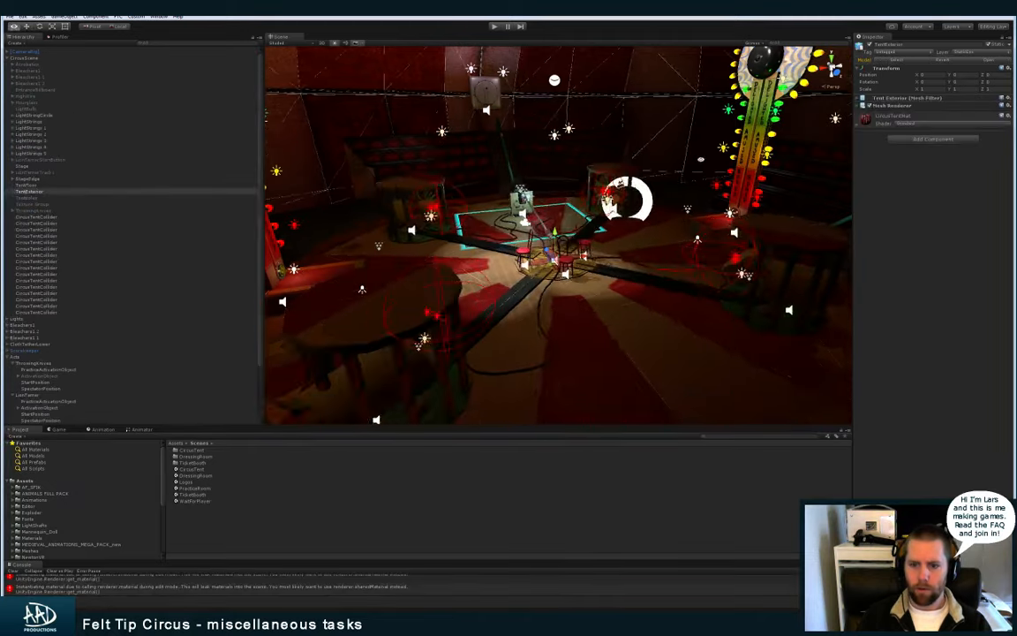
alt+drag(671, 169, 521, 123)
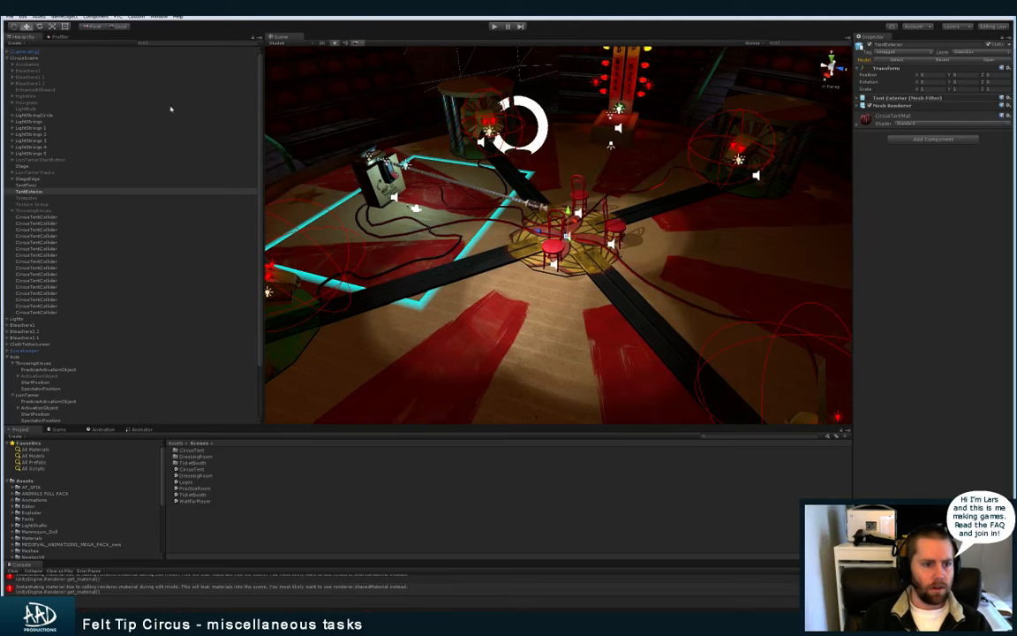
click(8, 59)
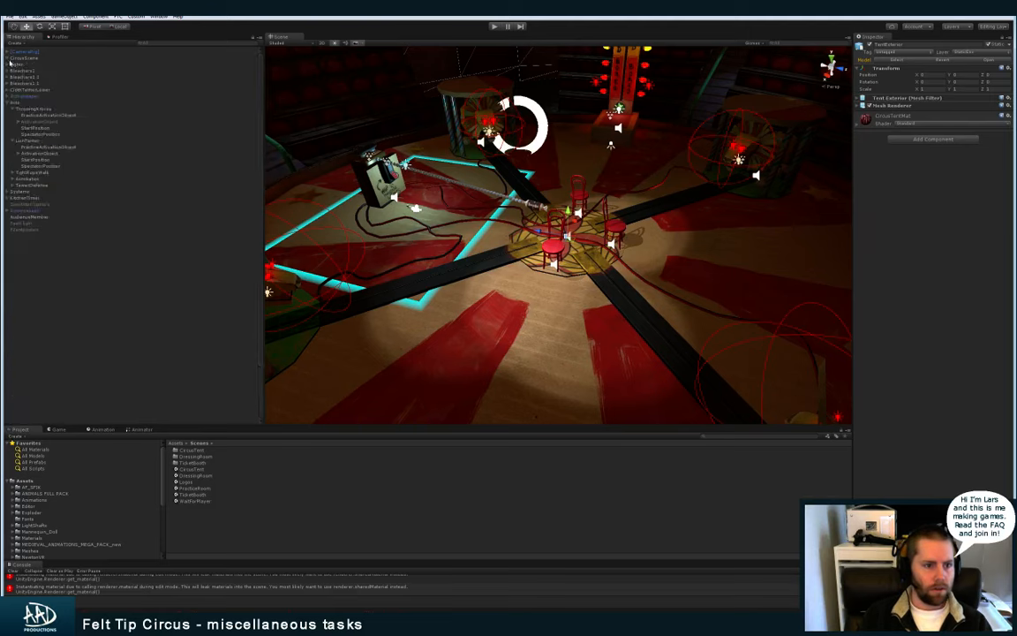
click(63, 152)
click(870, 45)
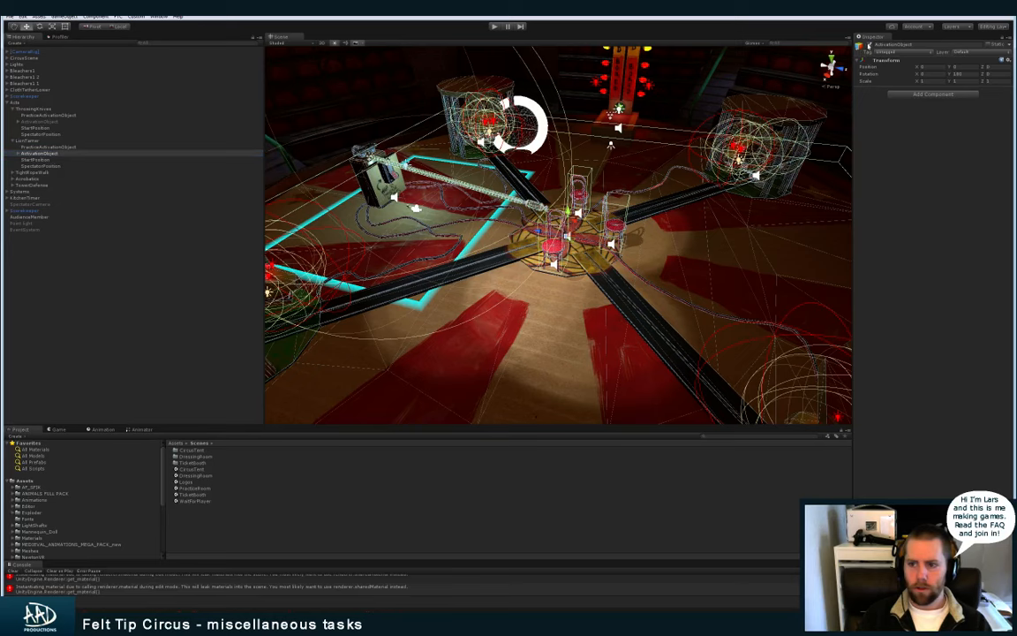
Activate the TightRopeWalk act's ActivationObject and examine its platforms and ramp inside the tent
click(12, 173)
click(40, 185)
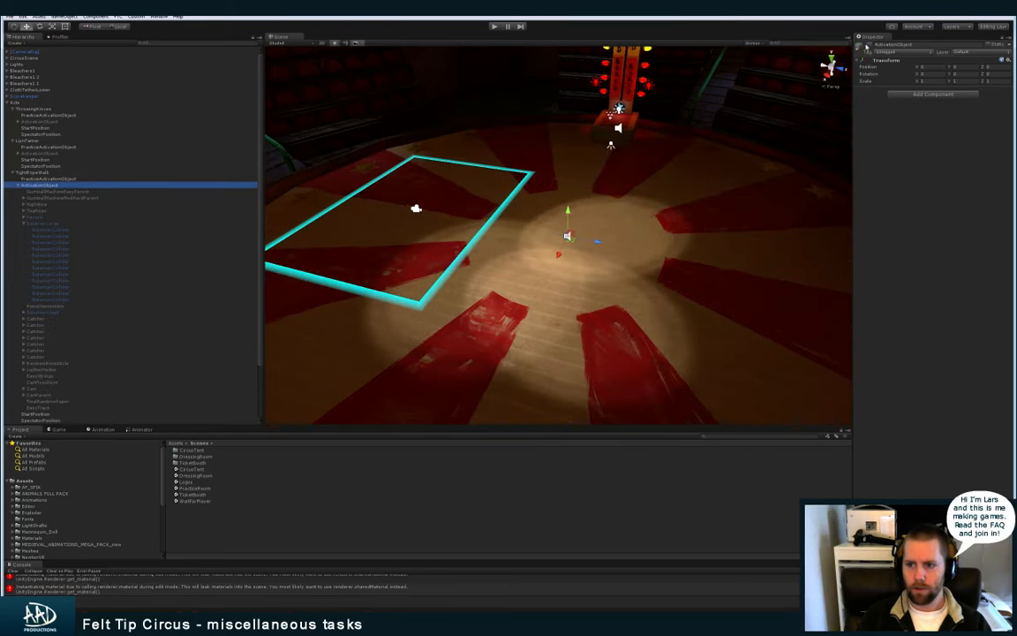
click(869, 45)
right_drag(729, 190, 693, 283)
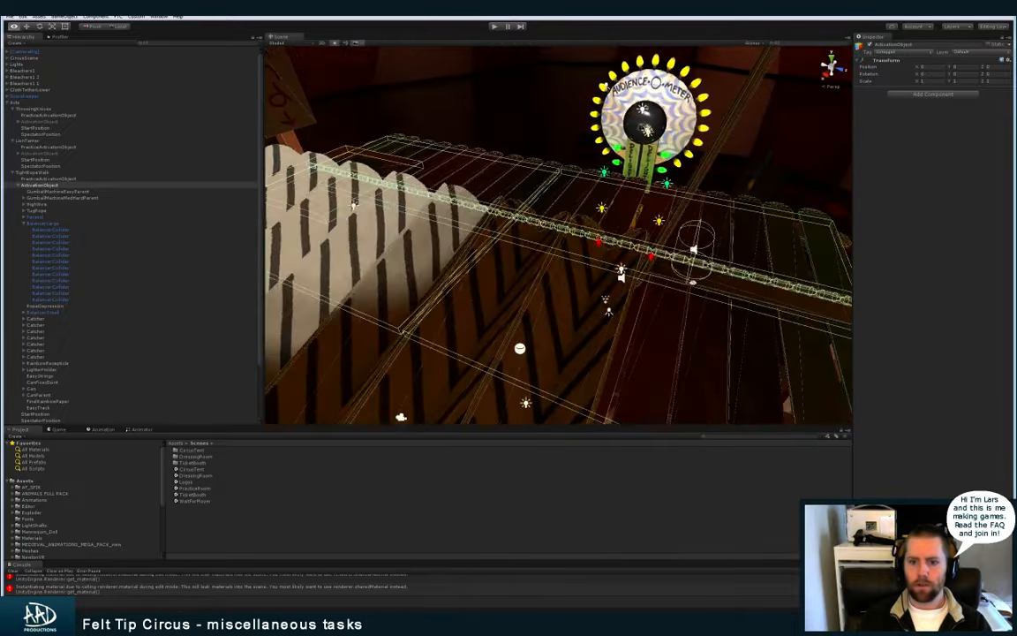
click(723, 244)
alt+drag(724, 244, 775, 127)
scroll(775, 128, down, 10)
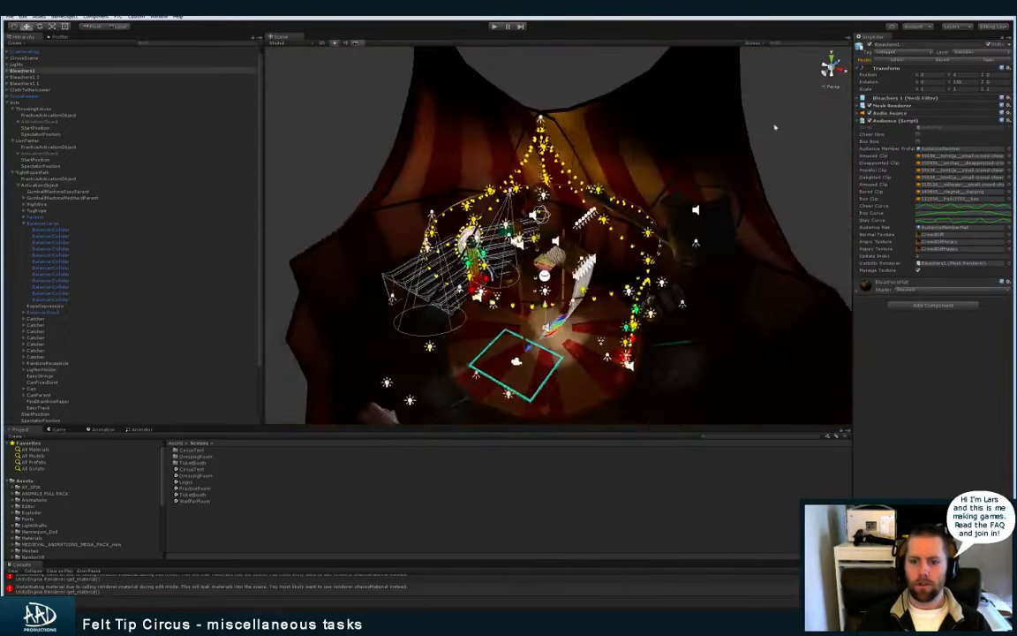
click(775, 127)
key(w)
right_drag(776, 127, 749, 318)
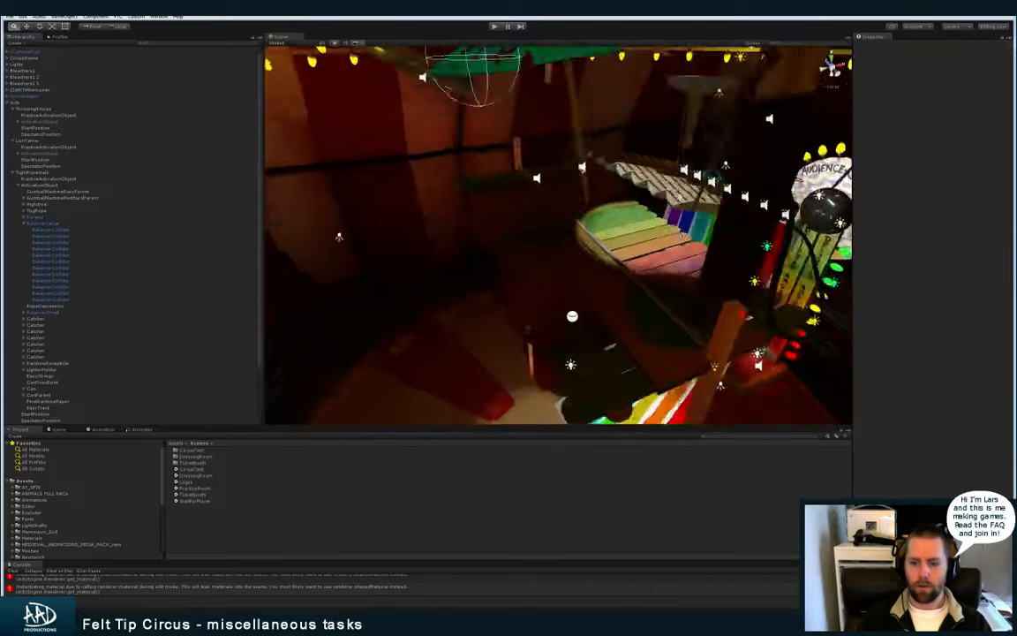
alt+drag(748, 318, 538, 287)
Collapse the TightRopeWalk ActivationObject and deactivate it
click(17, 184)
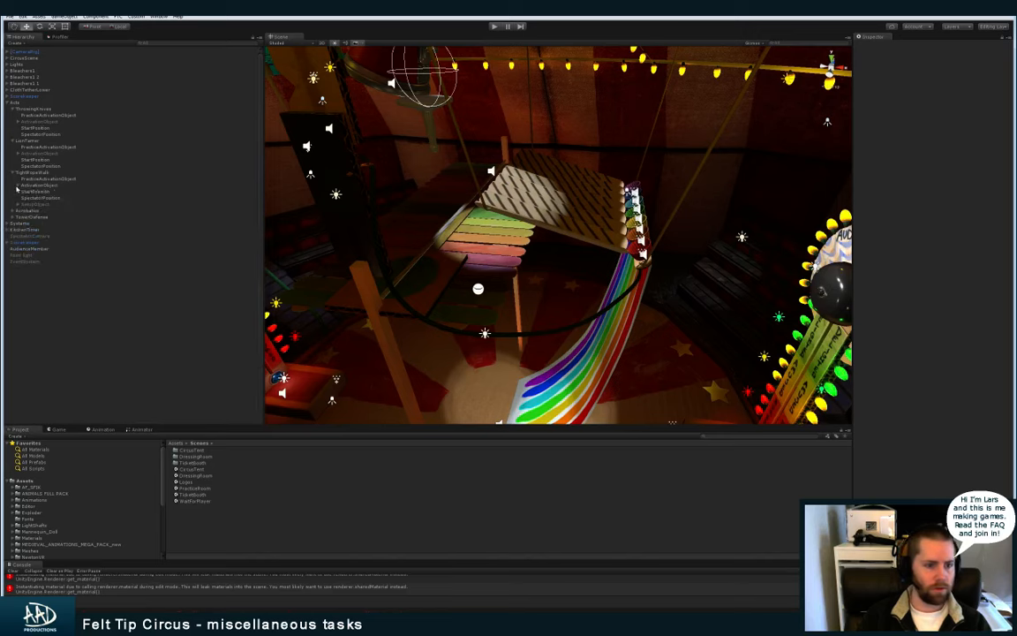
click(86, 183)
click(870, 46)
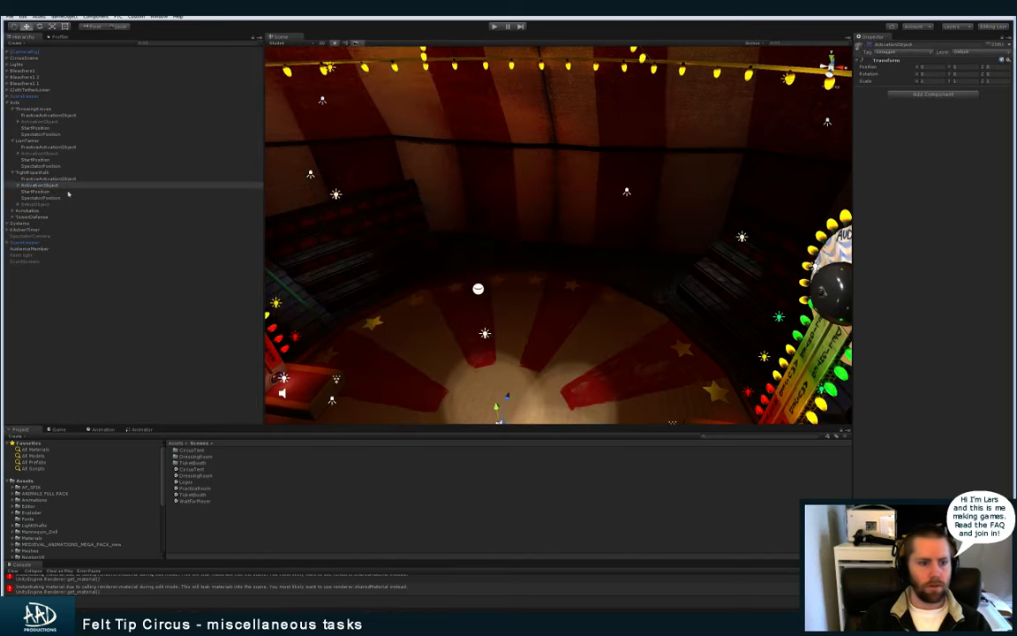
Activate the Acrobatics act's ActivationObject and examine its yellow banners and ring props against the tent lighting
click(11, 211)
click(39, 222)
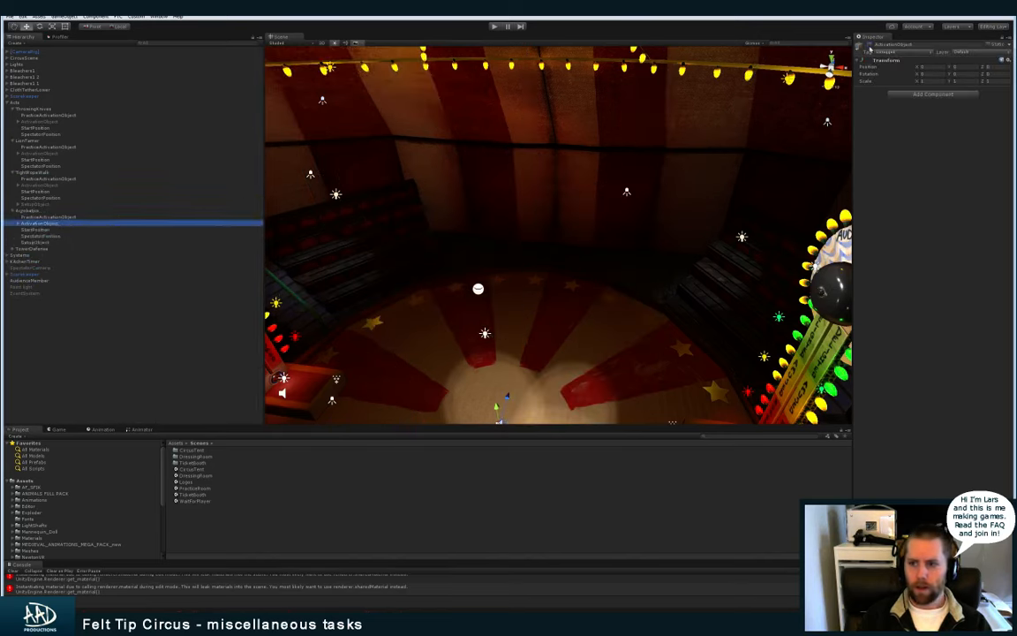
click(870, 46)
middle_drag(649, 301, 673, 206)
click(673, 206)
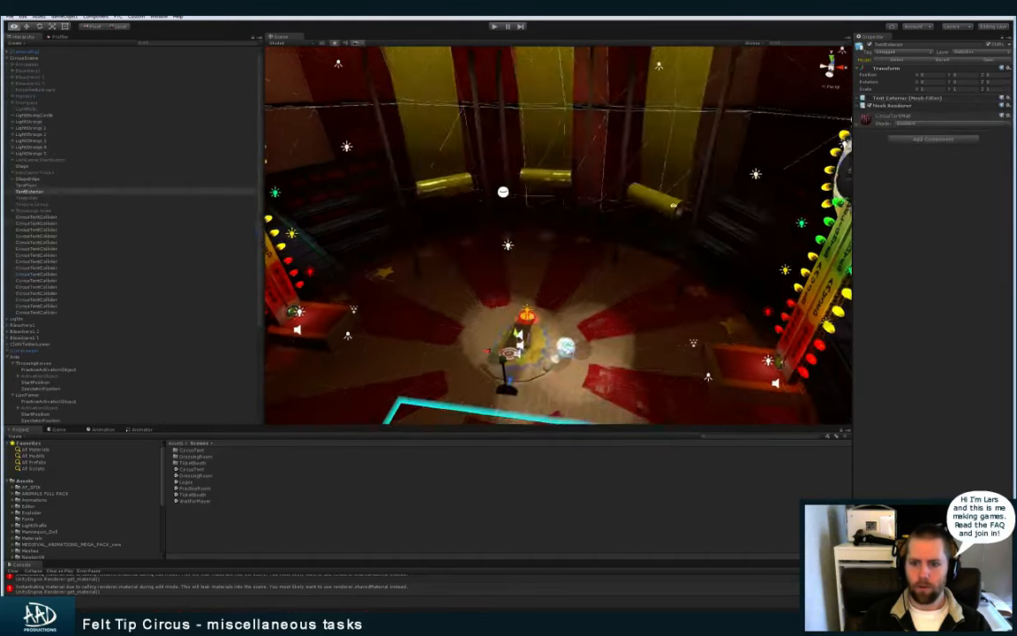
alt+drag(673, 206, 775, 111)
scroll(775, 112, down, 8)
click(774, 111)
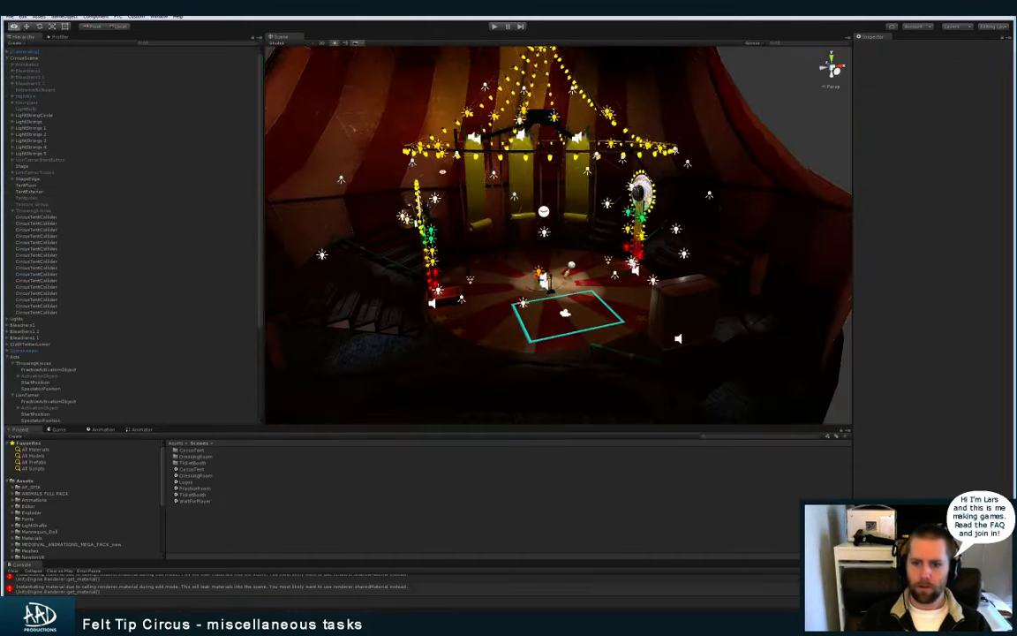
scroll(442, 172, up, 8)
alt+drag(645, 181, 590, 215)
middle_drag(590, 216, 612, 257)
alt+drag(613, 257, 611, 216)
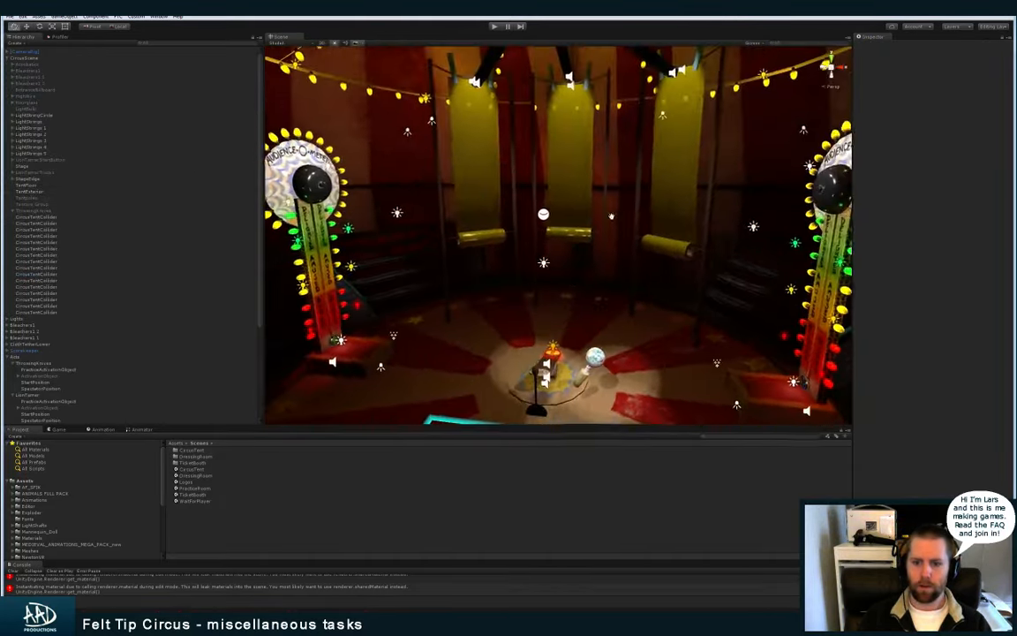
middle_drag(611, 217, 609, 216)
Collapse CircusScene in the hierarchy and deactivate the Acrobatics act's ActivationObject
click(24, 57)
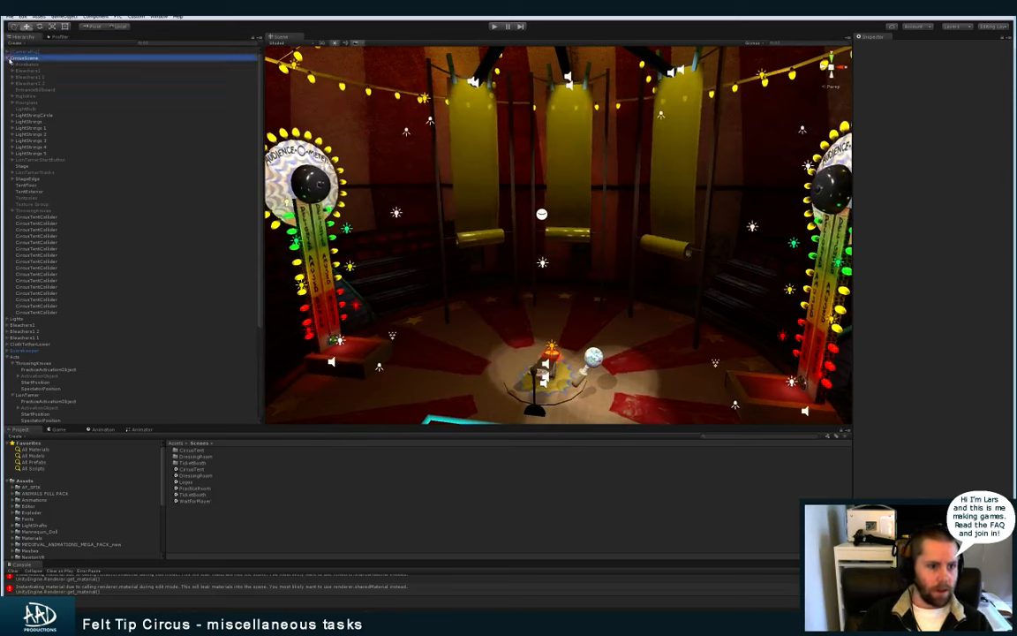
click(7, 57)
click(37, 222)
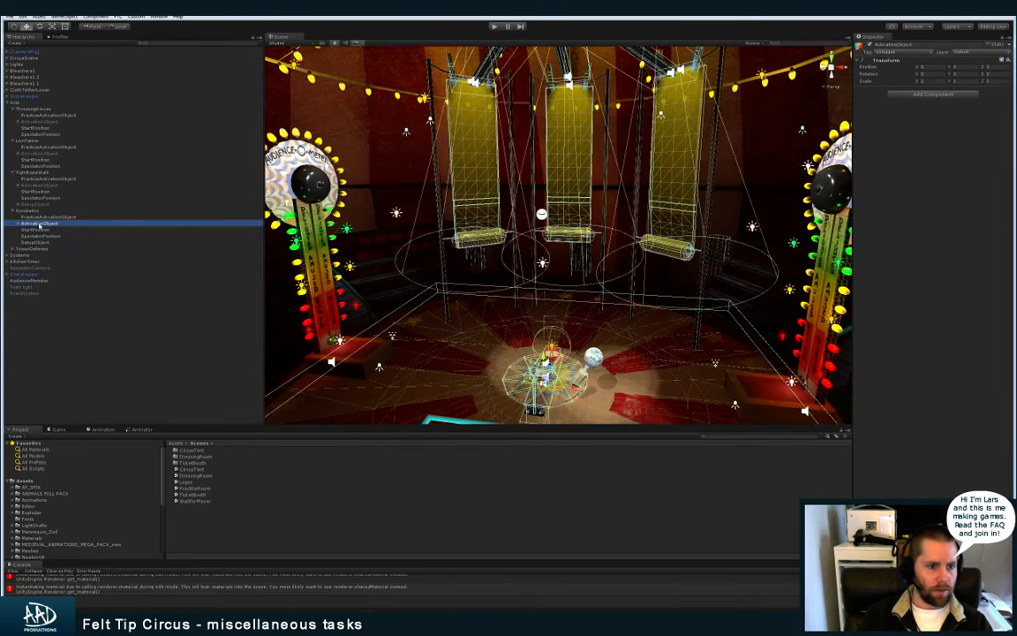
click(870, 45)
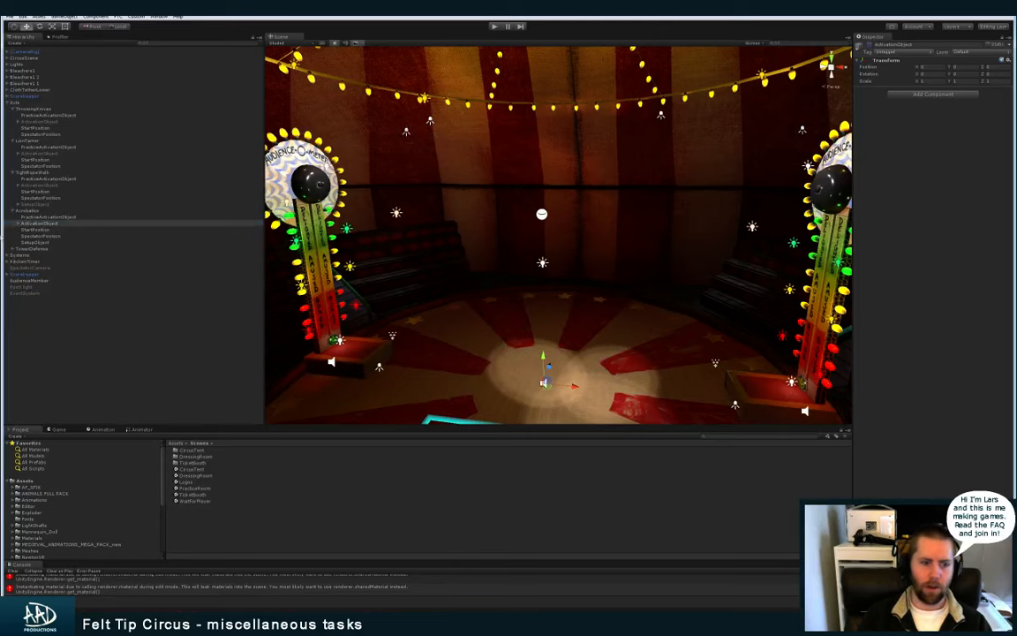
Activate the TowerDefense act's ActivationObject and examine its launchers and wooden figures around the ring
click(12, 249)
click(52, 262)
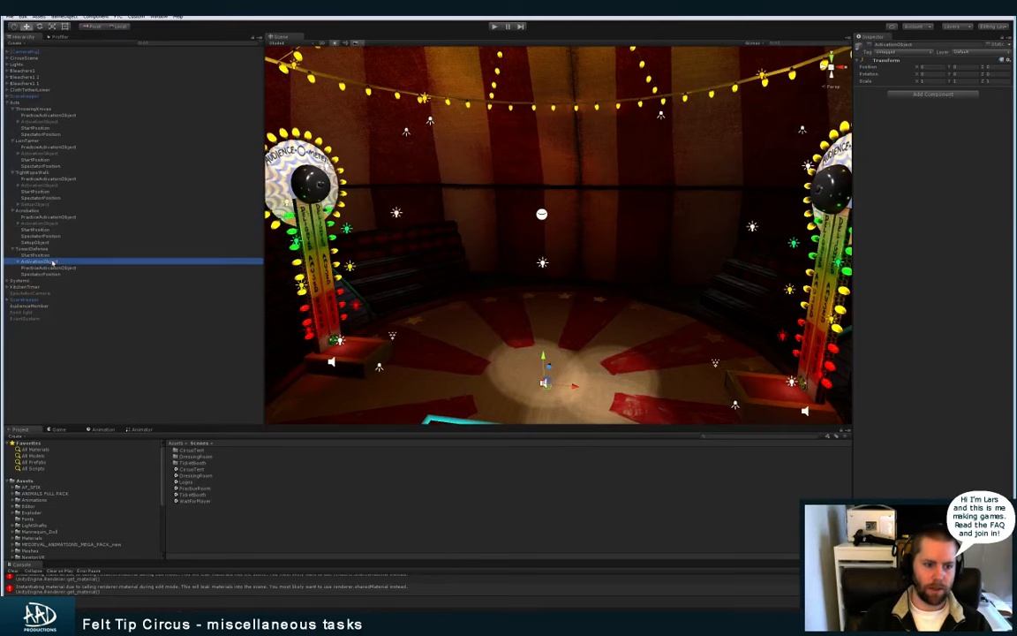
click(870, 45)
alt+scroll(680, 207, down, 5)
alt+drag(680, 208, 513, 254)
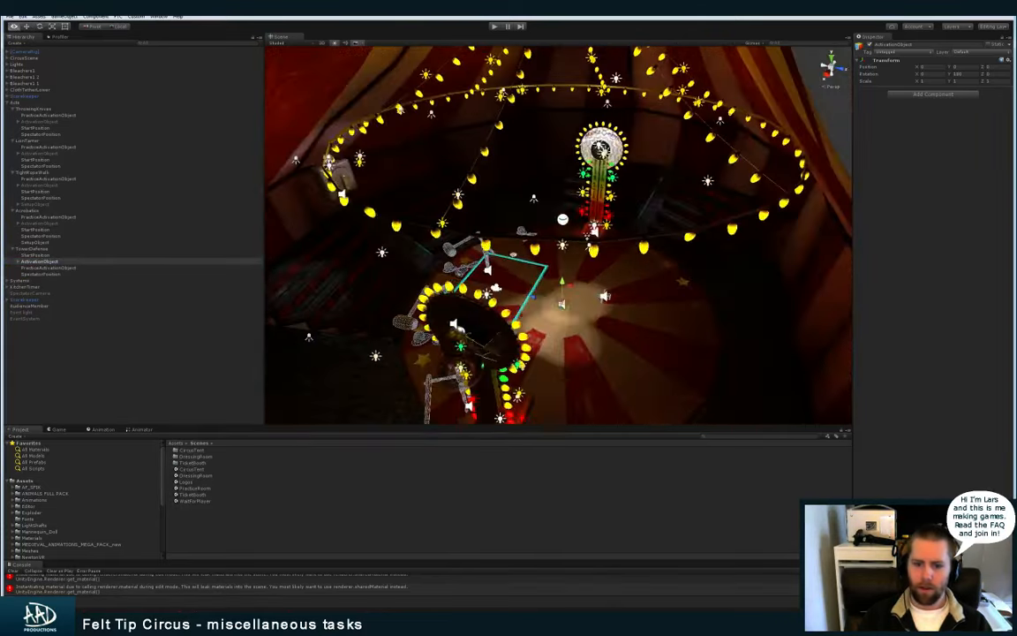
scroll(697, 164, down, 5)
click(697, 163)
scroll(696, 163, up, 8)
alt+drag(692, 299, 668, 241)
scroll(479, 309, down, 4)
scroll(669, 241, up, 3)
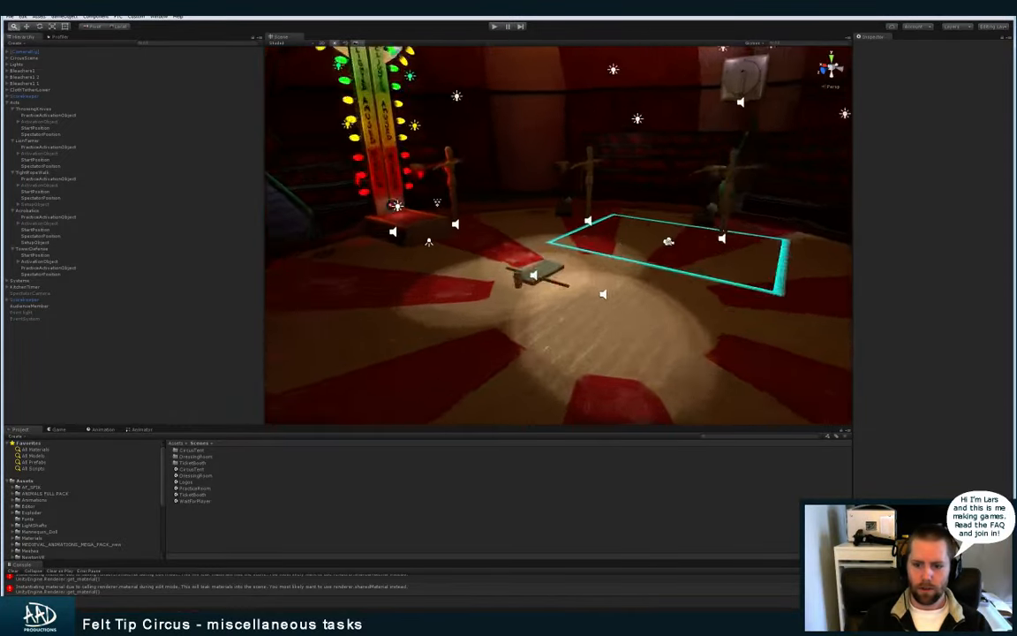
alt+right_drag(424, 256, 455, 265)
alt+drag(454, 265, 522, 259)
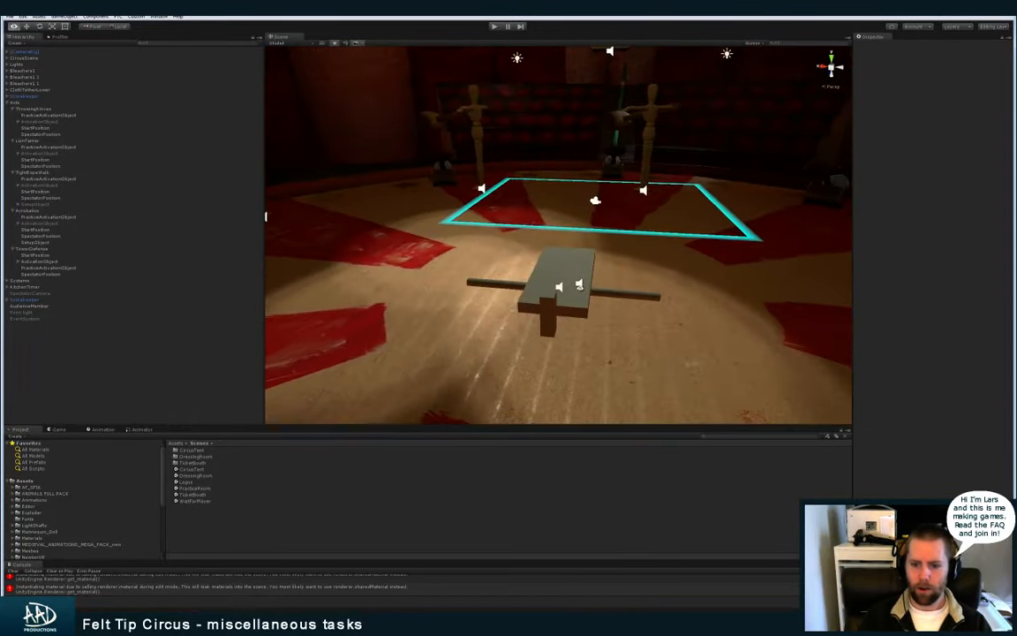
Expand the TowerDefense ActivationObject and activate its HardStructure child
click(18, 262)
click(62, 293)
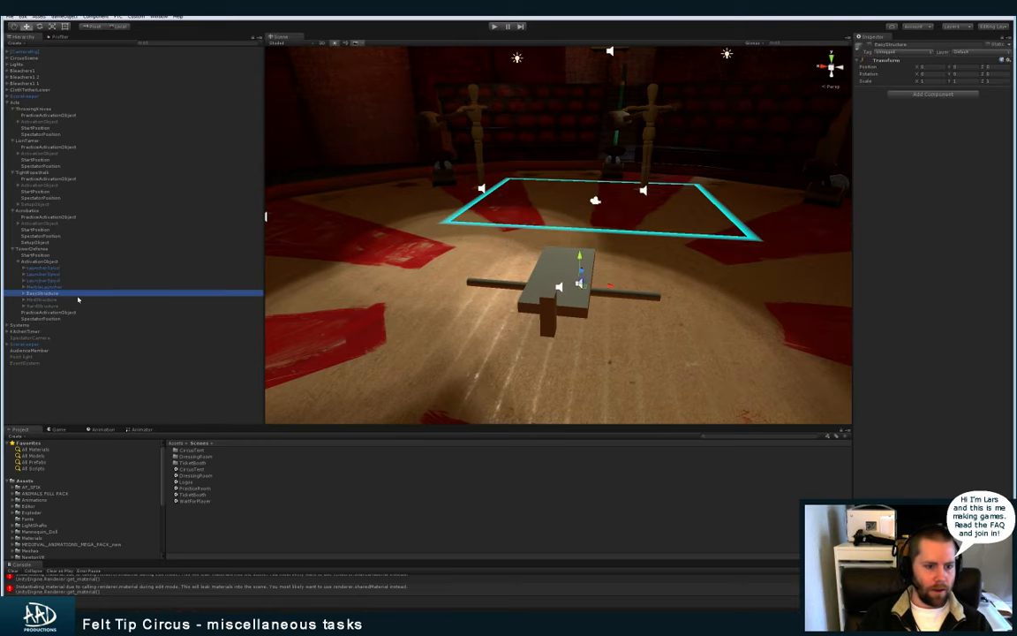
click(70, 306)
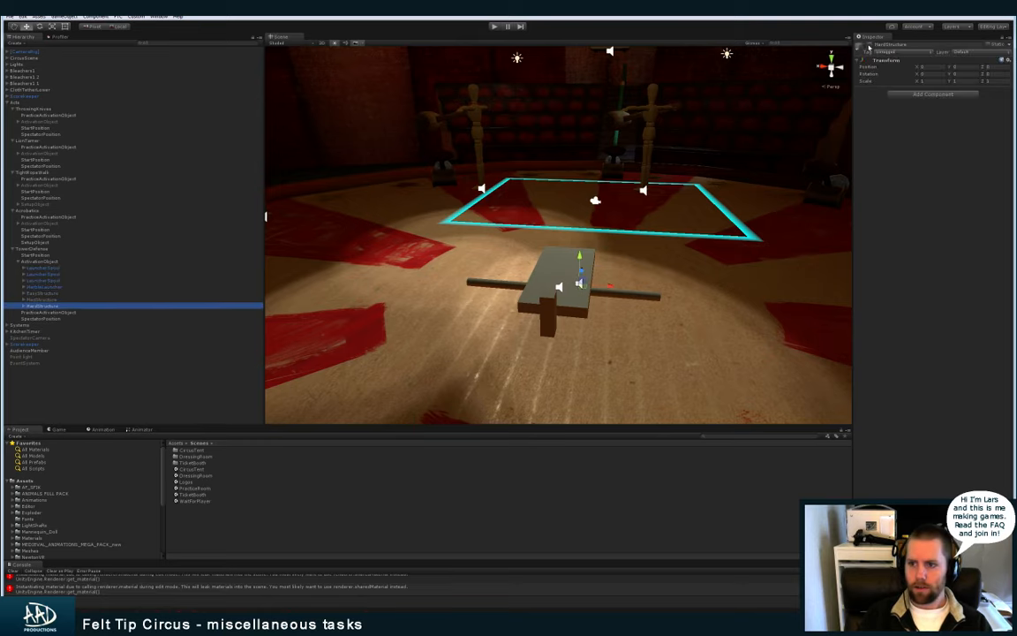
click(870, 47)
Examine the TowerDefense tower, launchers and figures from several sides of the ring
alt+right_drag(762, 136, 693, 152)
alt+drag(693, 152, 618, 190)
alt+right_drag(618, 190, 601, 201)
click(767, 110)
alt+right_drag(767, 110, 786, 265)
alt+drag(786, 265, 540, 229)
alt+drag(720, 293, 669, 301)
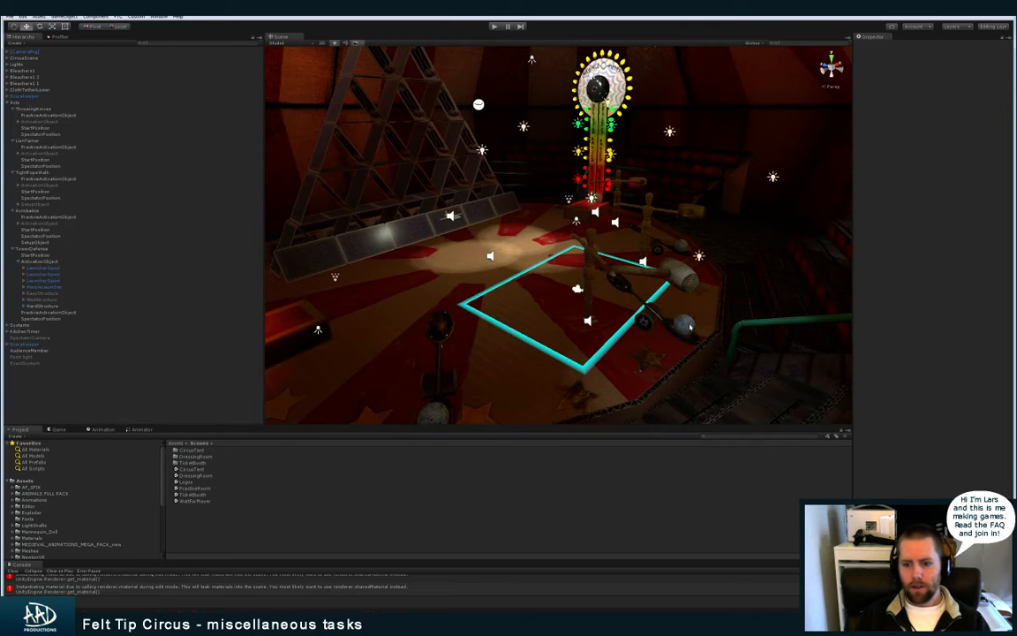
alt+drag(689, 327, 418, 281)
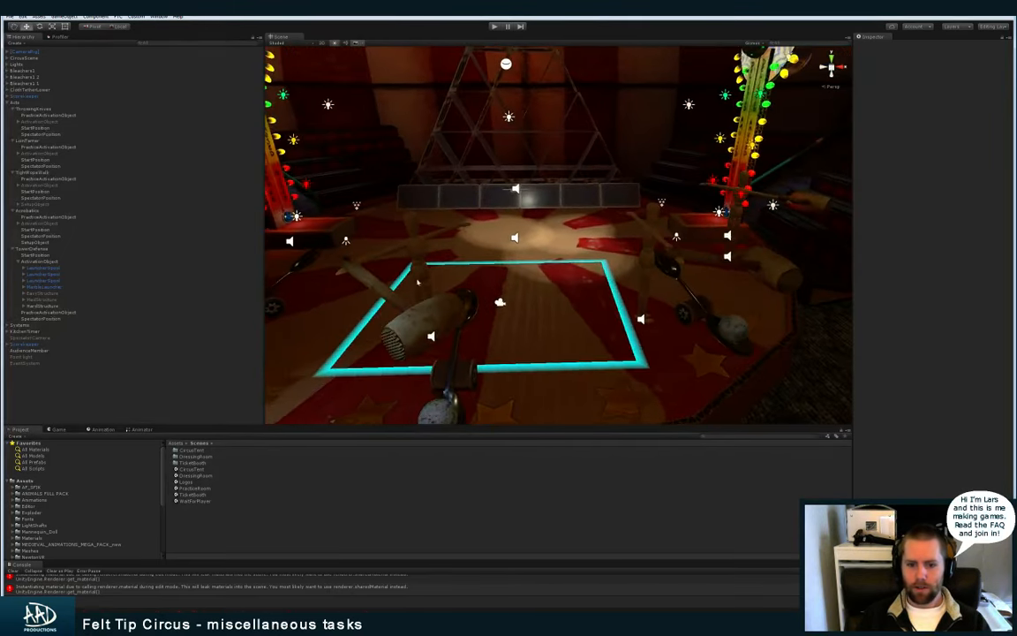
Deactivate the TowerDefense act's ActivationObject
click(42, 261)
click(870, 44)
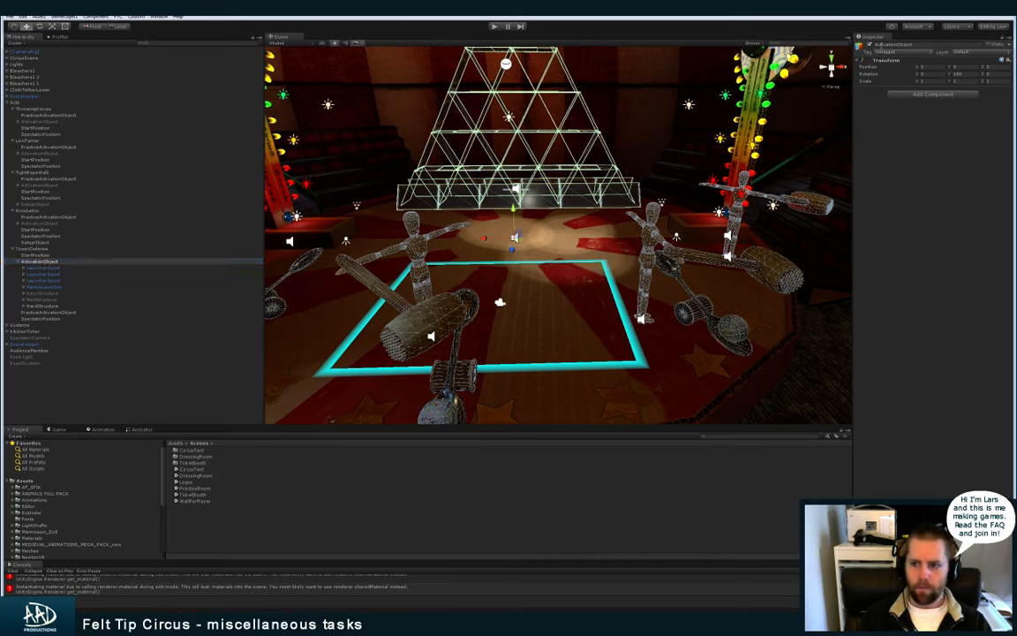
click(870, 44)
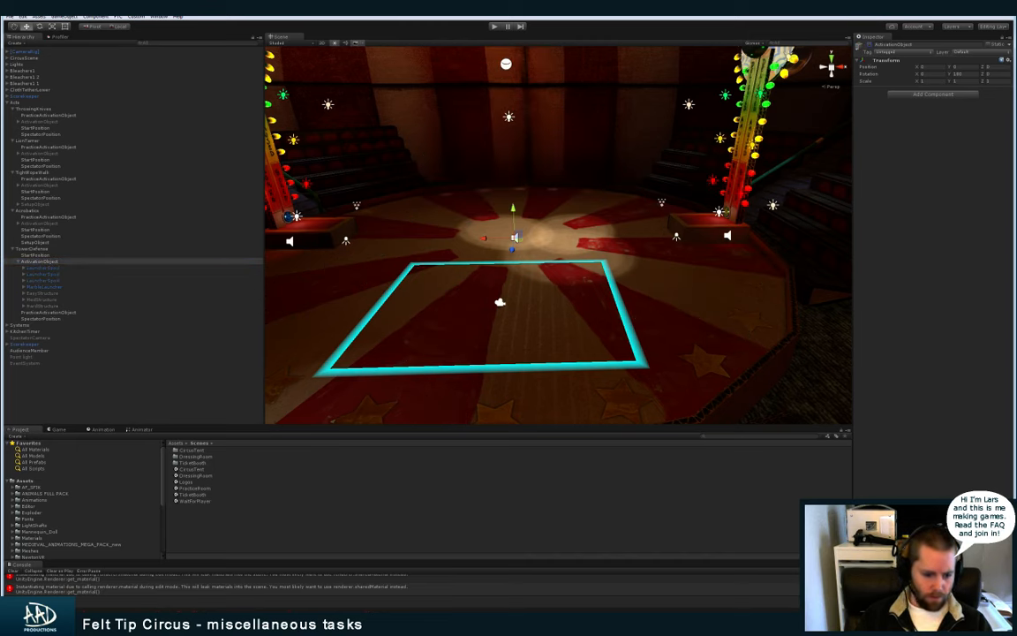
Check the items in todo.txt in Notepad, return to Unity and collapse TowerDefense in the hierarchy
click(165, 607)
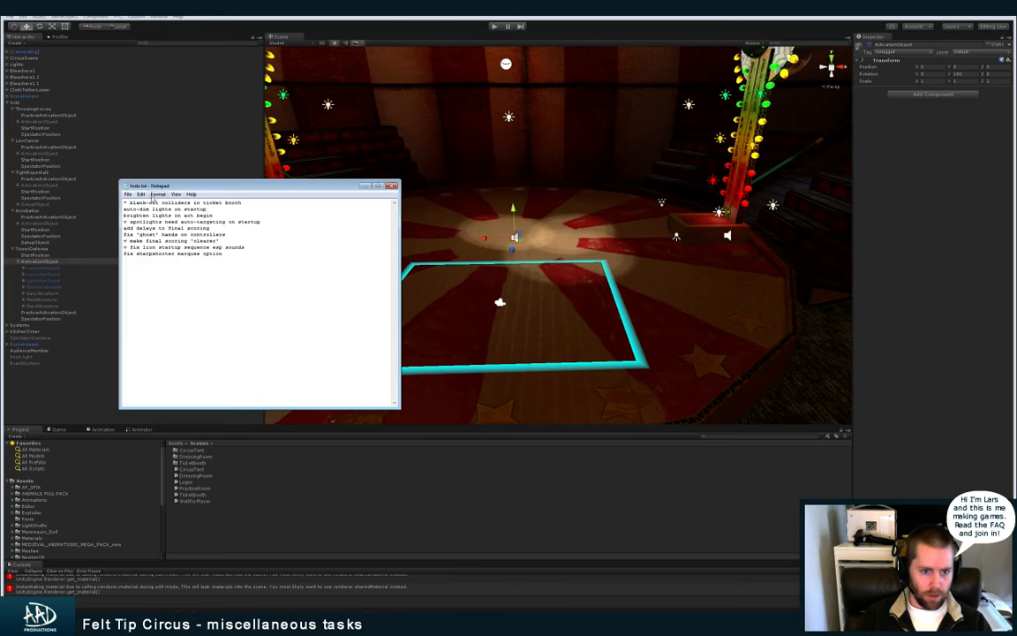
click(368, 188)
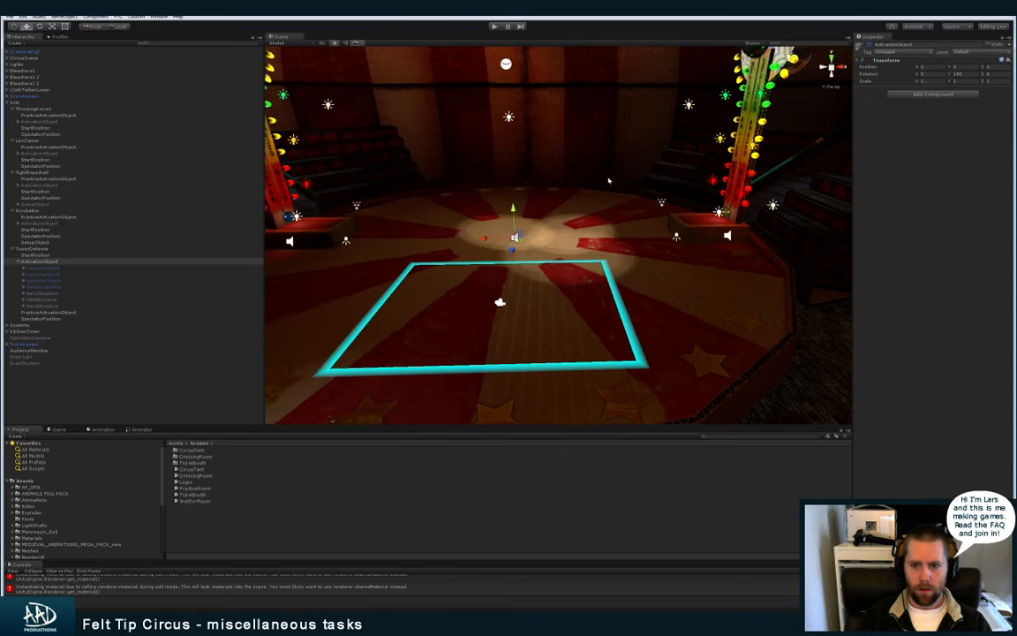
alt+drag(618, 173, 559, 326)
click(14, 251)
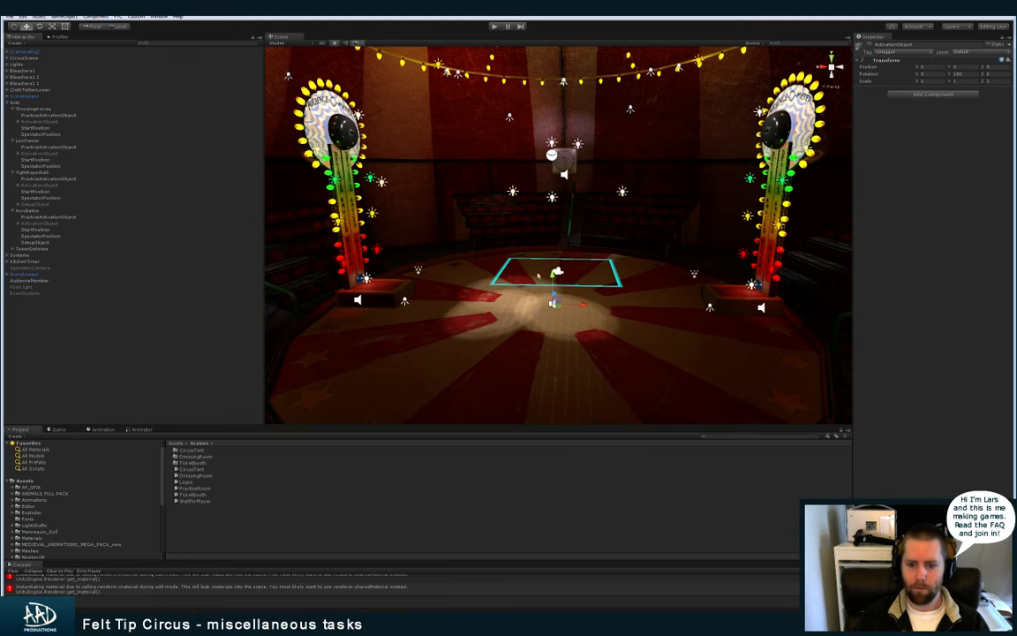
Examine the empty circus ring and its audience meters from several sides and heights
alt+drag(485, 218, 318, 296)
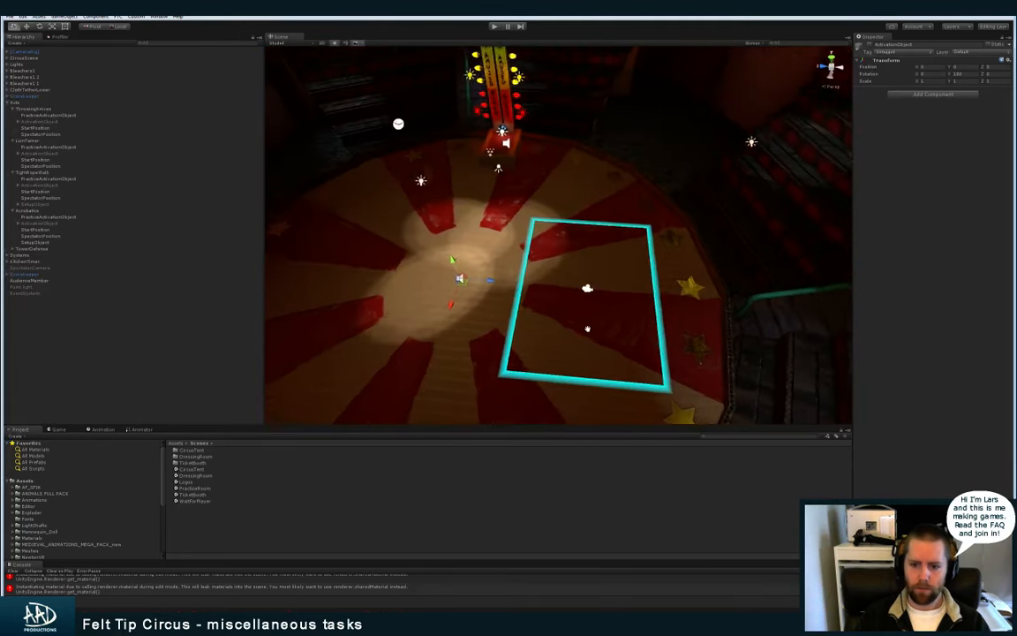
alt+right_drag(582, 304, 738, 280)
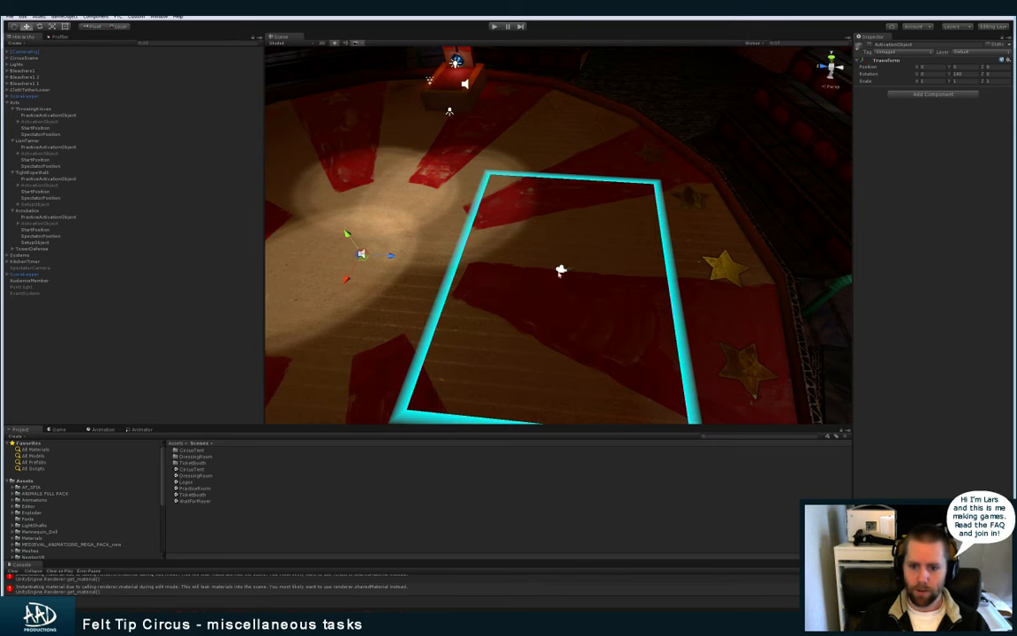
alt+middle_drag(561, 301, 915, 320)
scroll(711, 195, down, 6)
alt+middle_drag(711, 195, 597, 331)
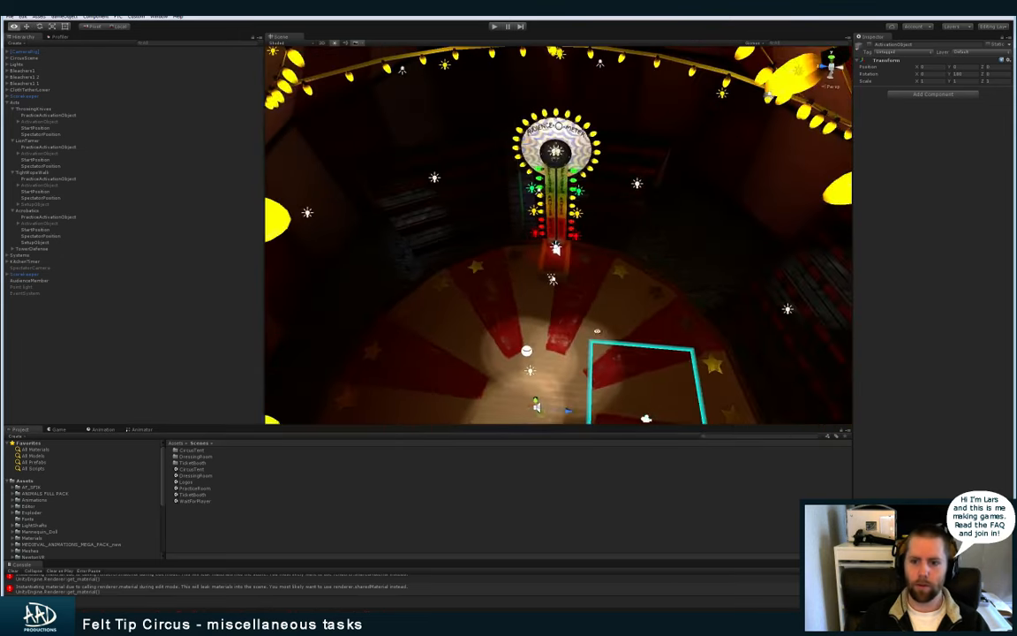
alt+drag(597, 331, 621, 236)
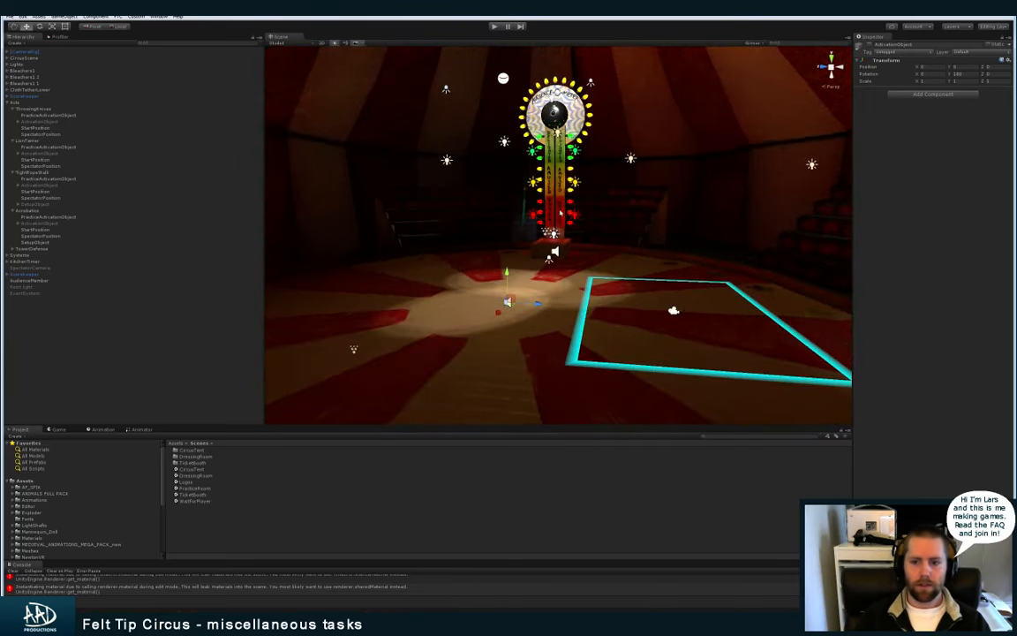
alt+drag(560, 210, 666, 262)
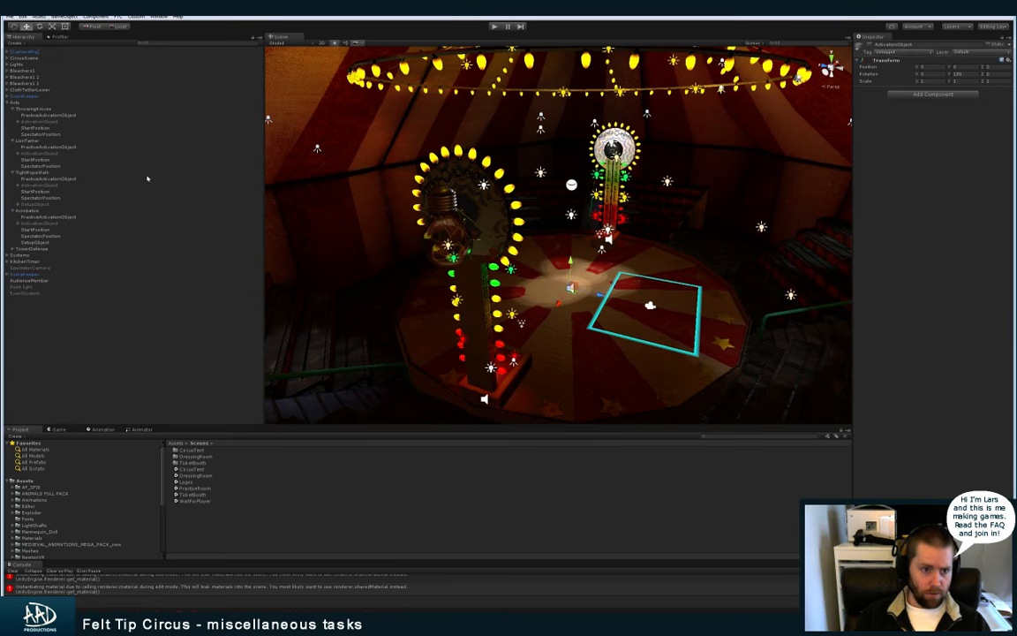
Collapse the ThrowingKnives, LionTamer, TightRopeWalk and Acrobatics acts in the hierarchy
click(12, 109)
click(12, 114)
click(12, 121)
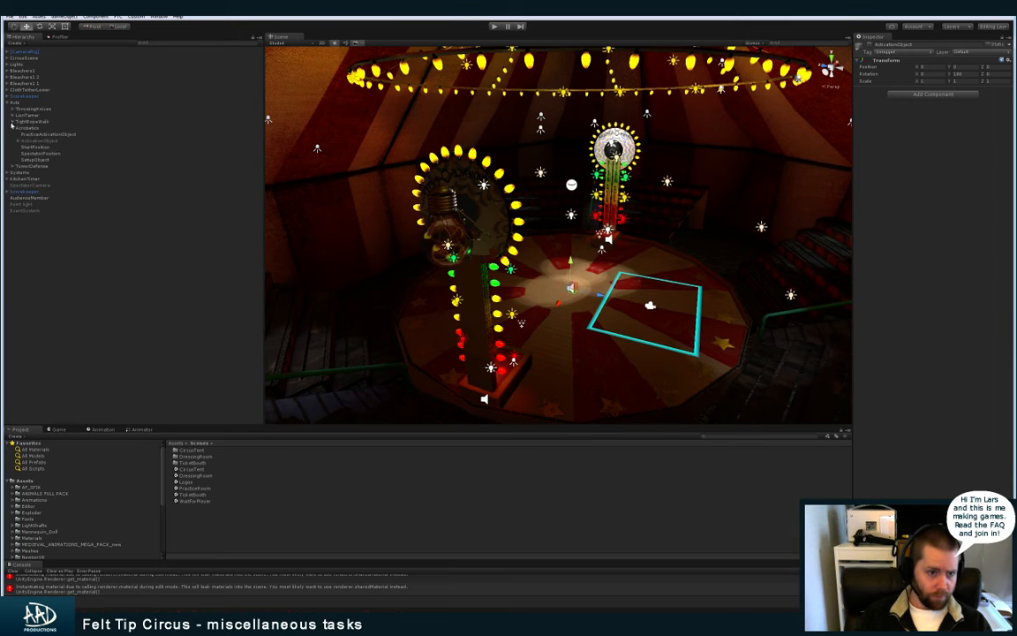
click(12, 128)
Examine the tent interior, from the ring and audience meters out to the ceiling light strings and bleachers
middle_drag(706, 164, 667, 248)
middle_drag(563, 389, 503, 341)
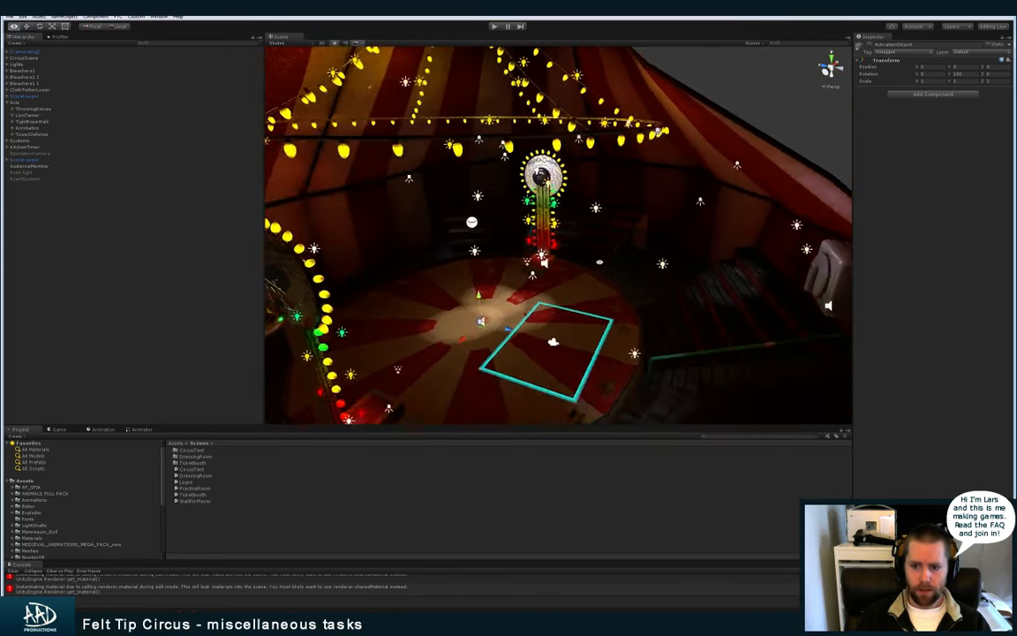
alt+drag(529, 315, 630, 207)
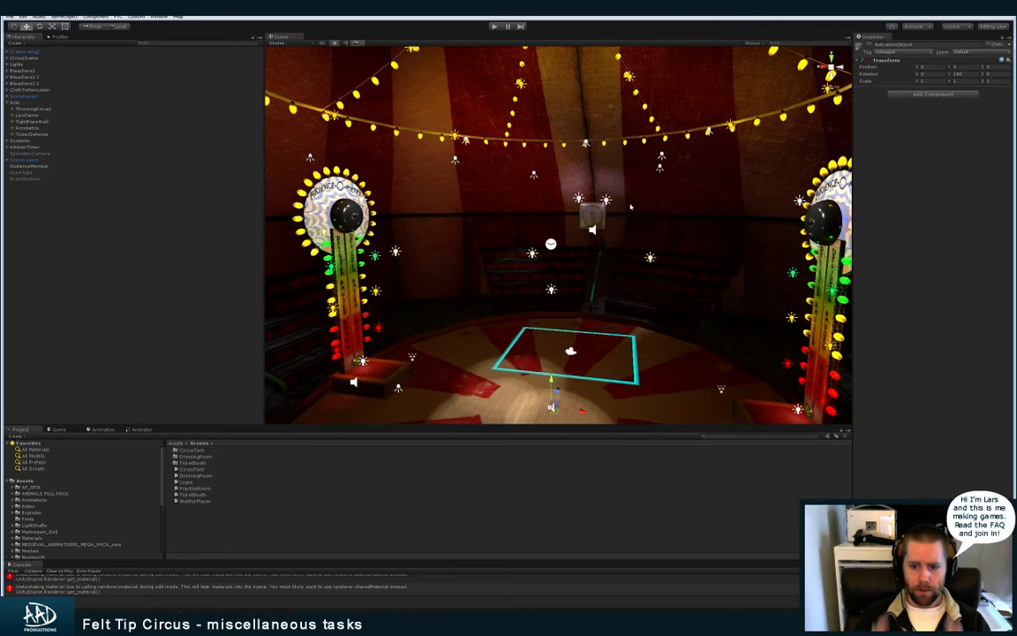
middle_drag(539, 409, 547, 345)
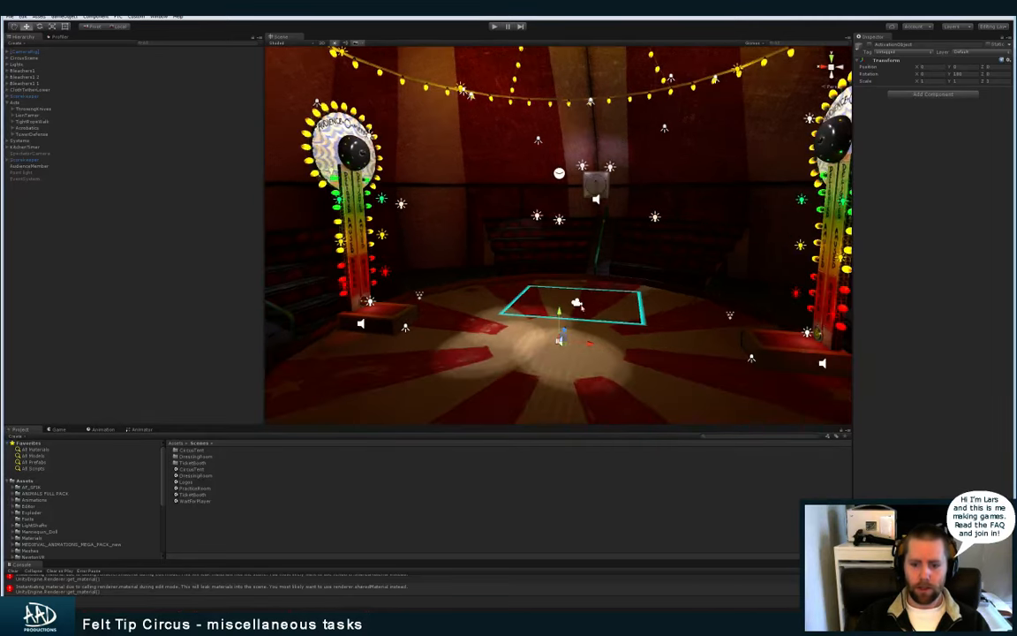
alt+drag(581, 306, 610, 351)
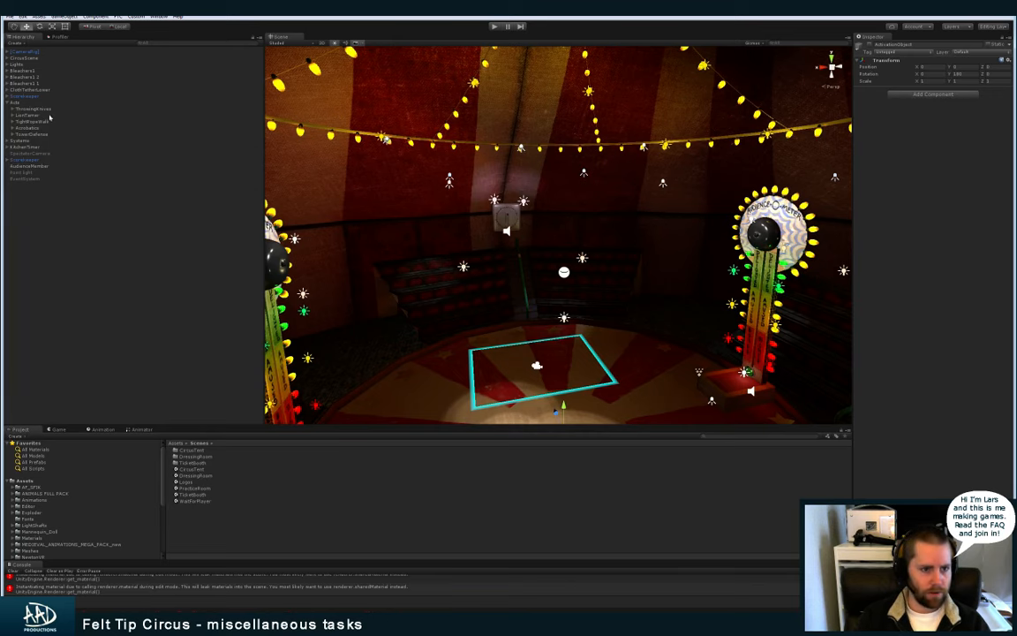
scroll(585, 175, down, 8)
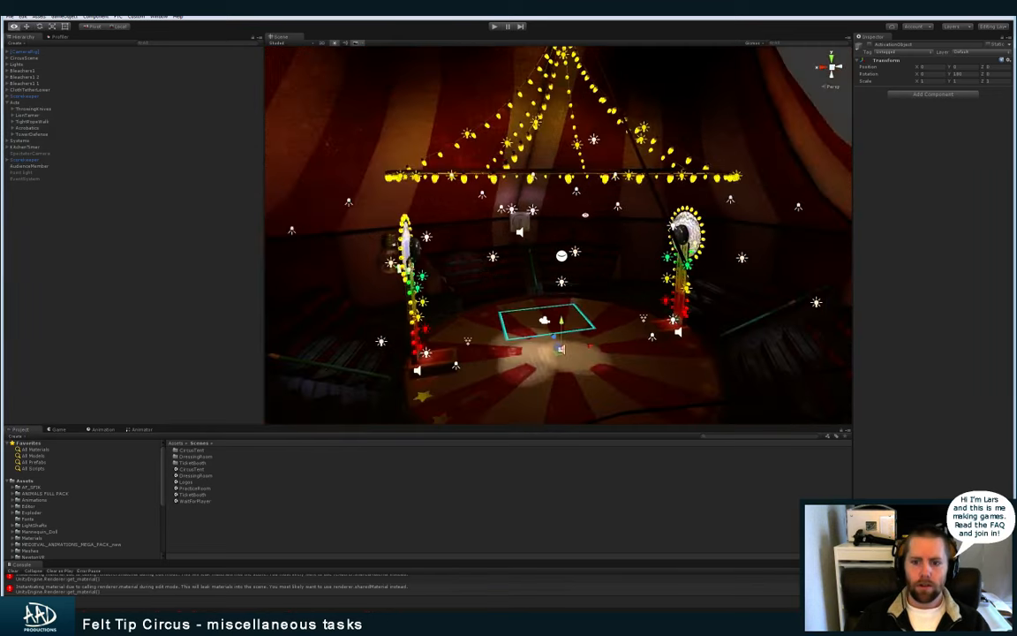
alt+drag(584, 175, 556, 224)
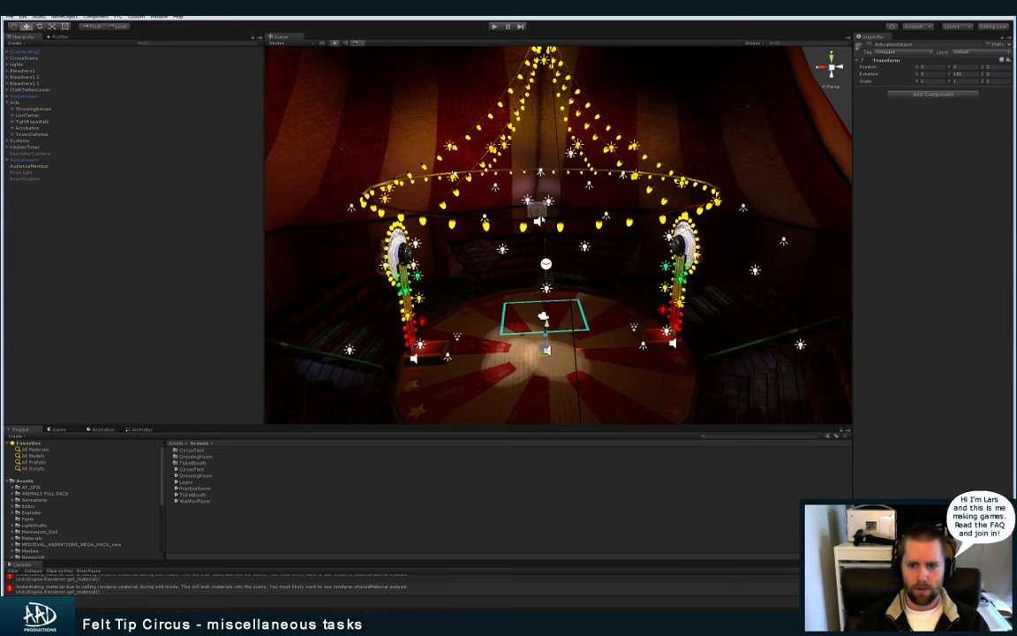
scroll(477, 208, down, 4)
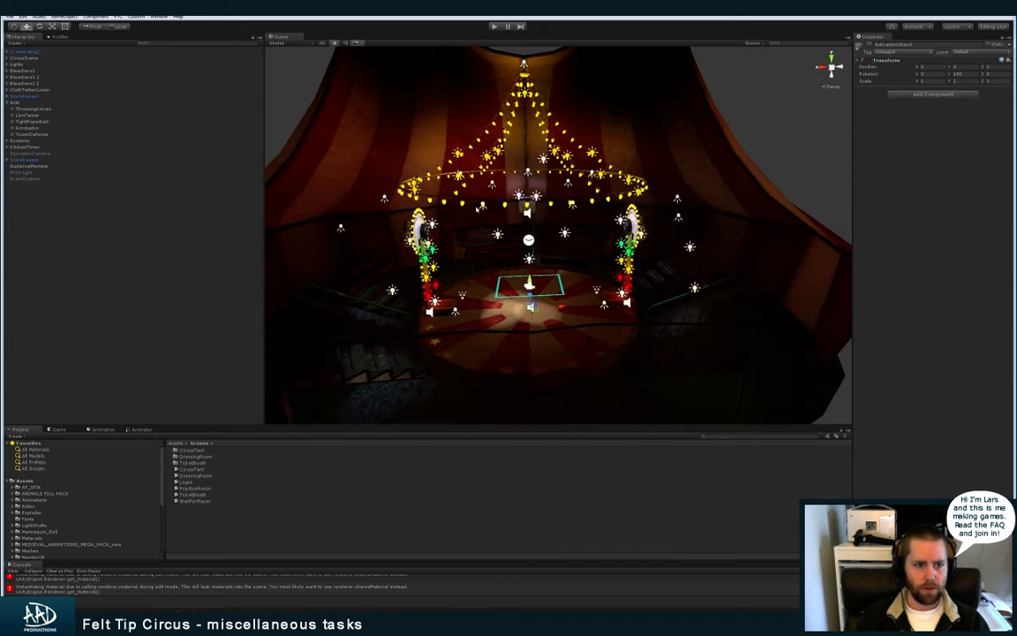
Select the three top-level Bleachers1 objects, inspect them around the tent and deactivate them together
click(27, 70)
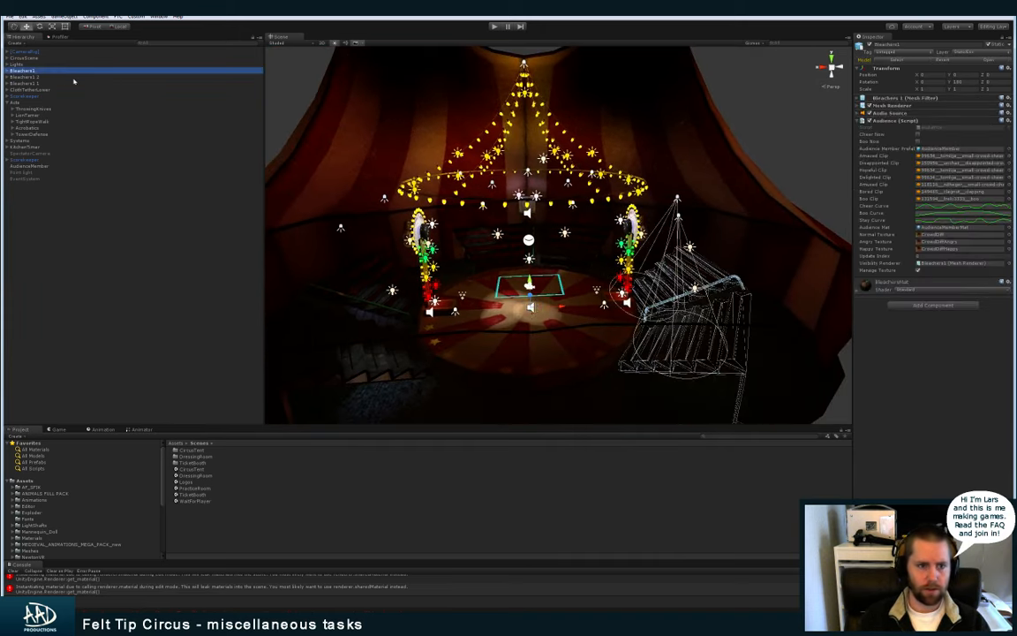
ctrl+click(53, 77)
ctrl+click(56, 84)
alt+drag(371, 207, 526, 290)
alt+right_drag(525, 289, 747, 330)
alt+drag(747, 329, 800, 320)
alt+middle_drag(608, 211, 816, 256)
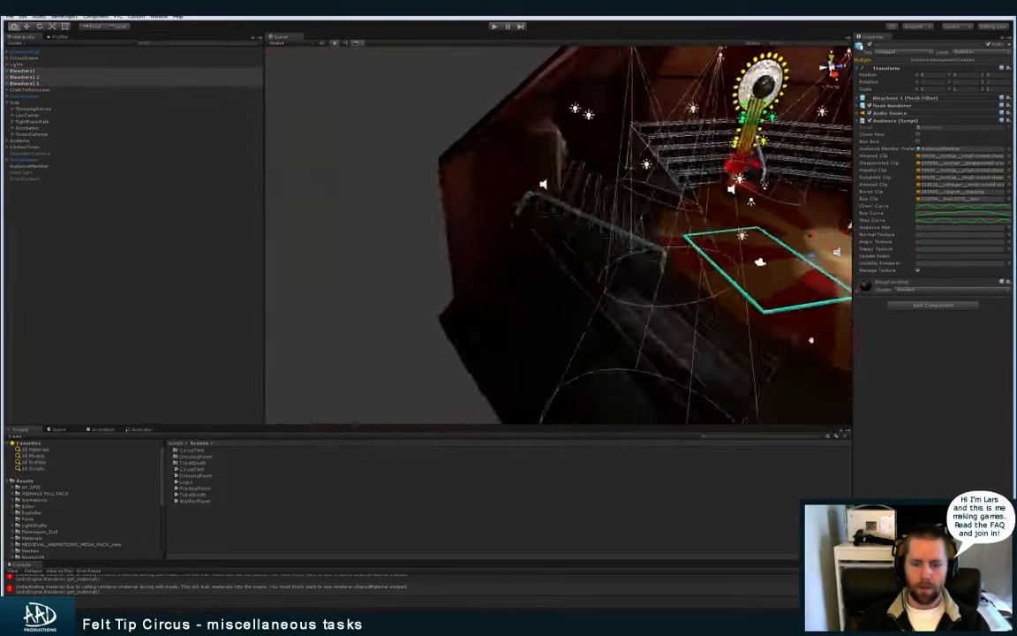
alt+right_drag(548, 265, 671, 309)
mouse_move(672, 309)
alt+mouse_down()
mouse_move(593, 326)
mouse_move(645, 271)
mouse_move(666, 293)
alt+mouse_up()
alt+middle_drag(666, 293, 640, 311)
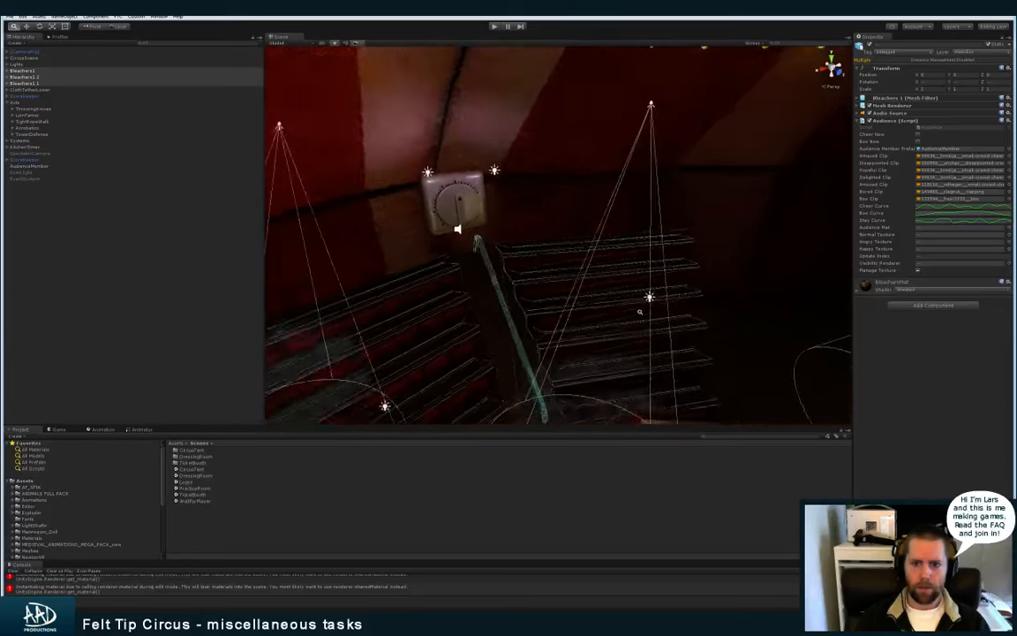
alt+drag(640, 311, 574, 290)
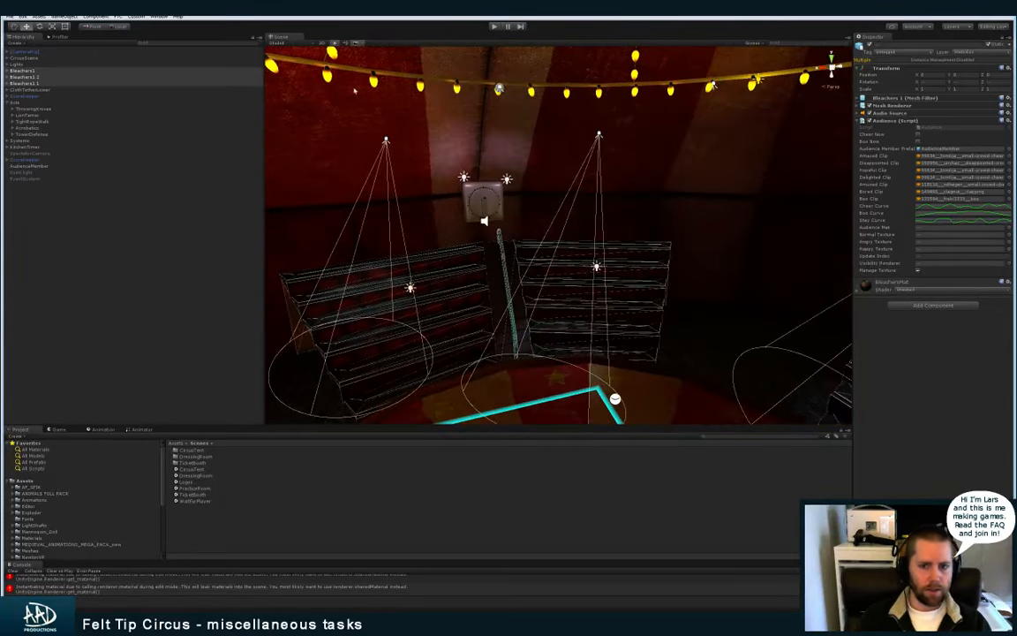
click(870, 45)
Inspect the Stage, CenterLight, a Scorekeeper and a CeilingLight in the tent
alt+right_drag(698, 222, 622, 296)
alt+drag(627, 300, 606, 267)
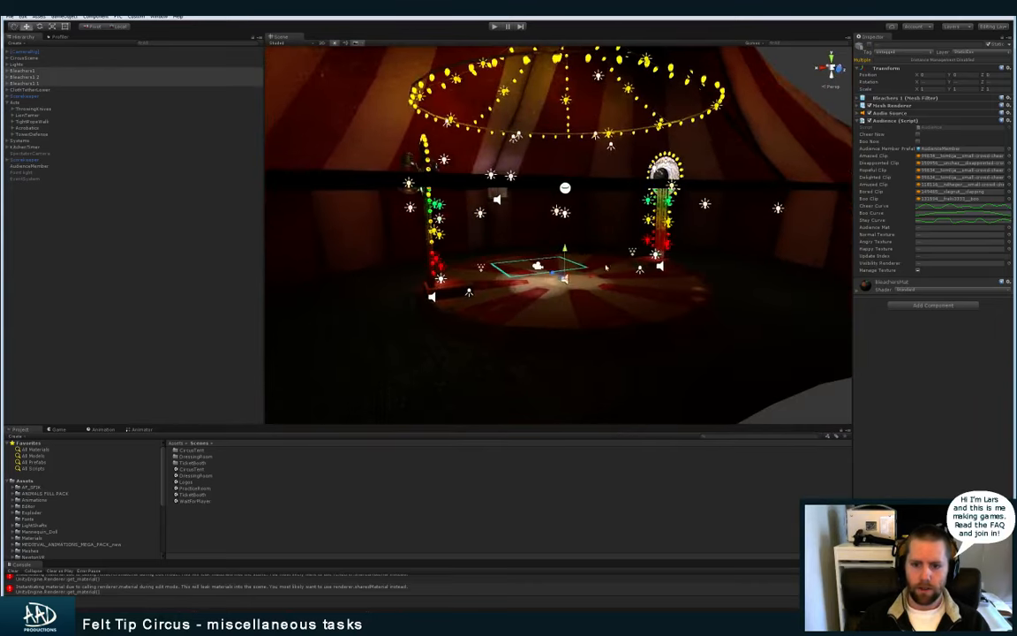
click(581, 294)
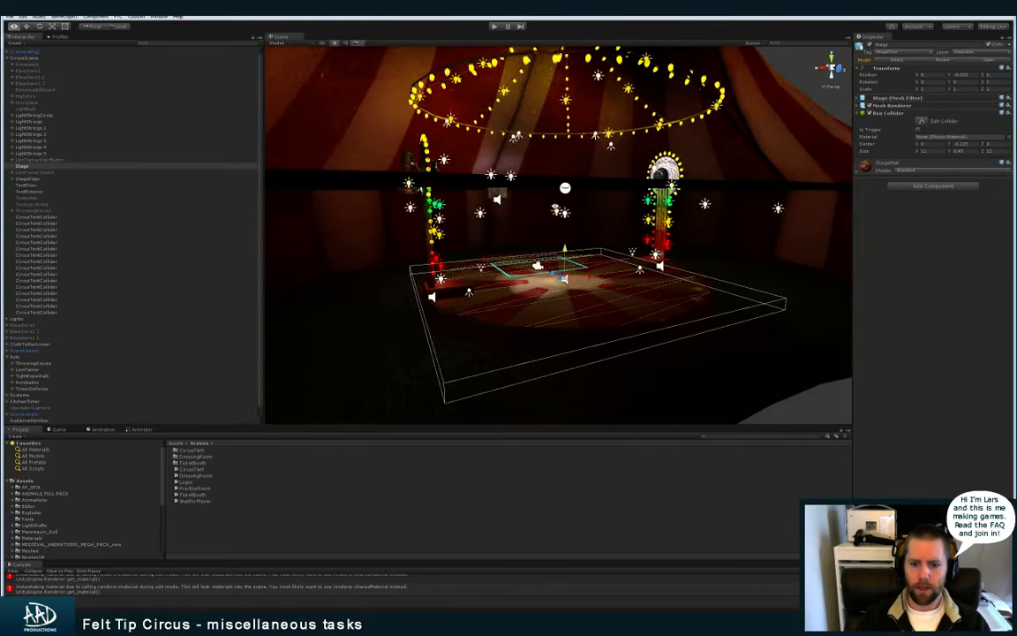
alt+drag(559, 243, 582, 280)
click(582, 274)
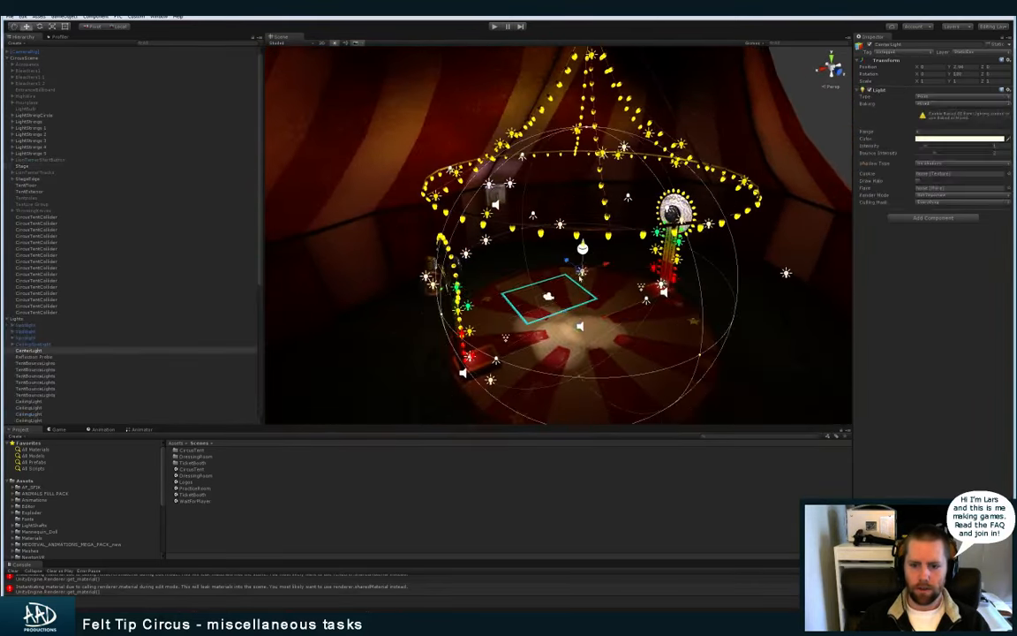
middle_drag(544, 292, 521, 262)
click(462, 307)
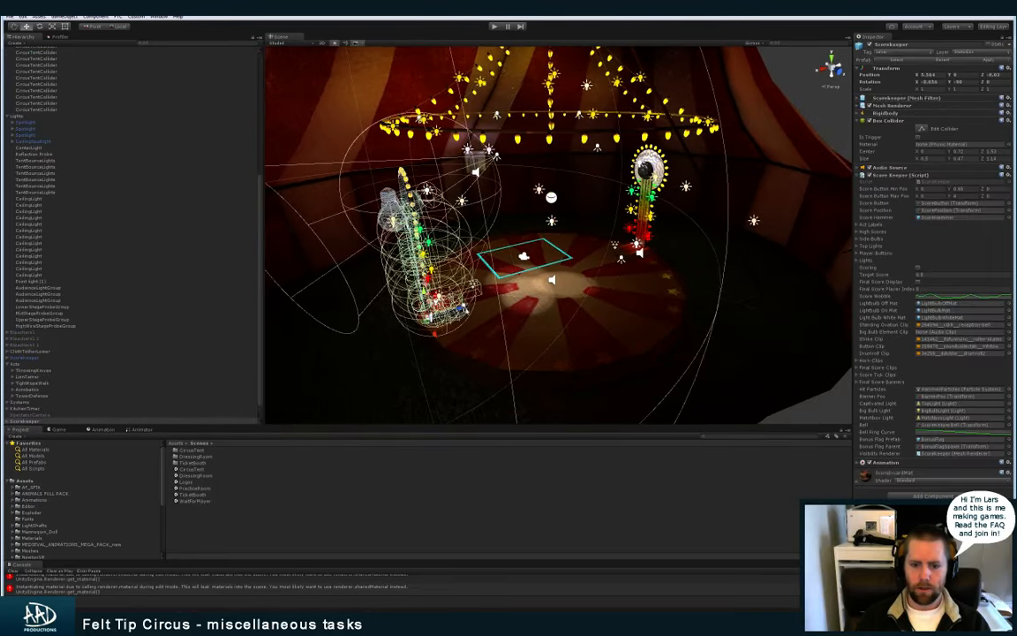
middle_drag(574, 172, 555, 246)
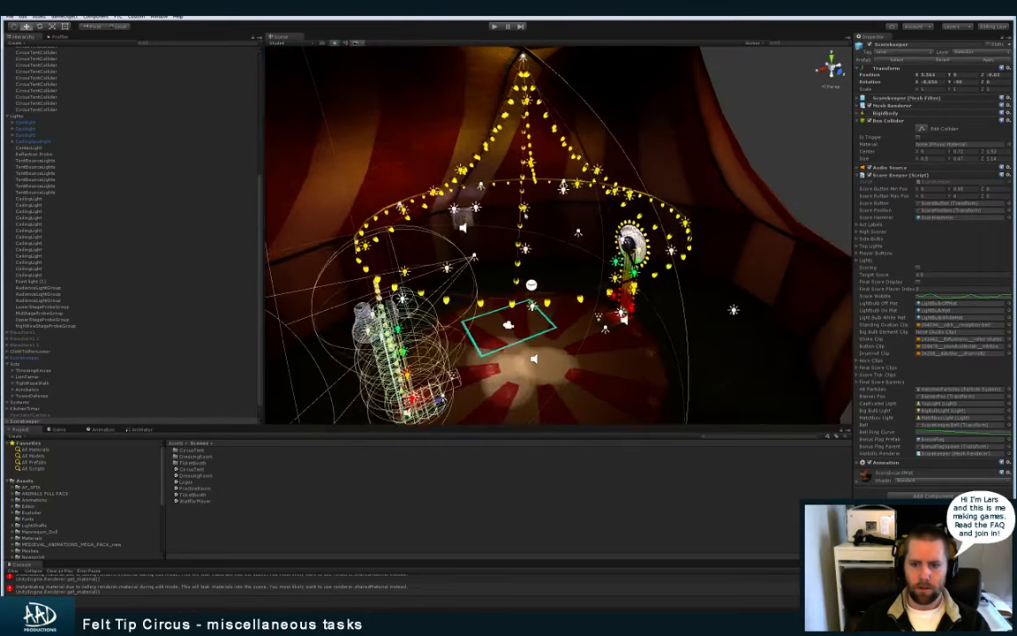
click(525, 209)
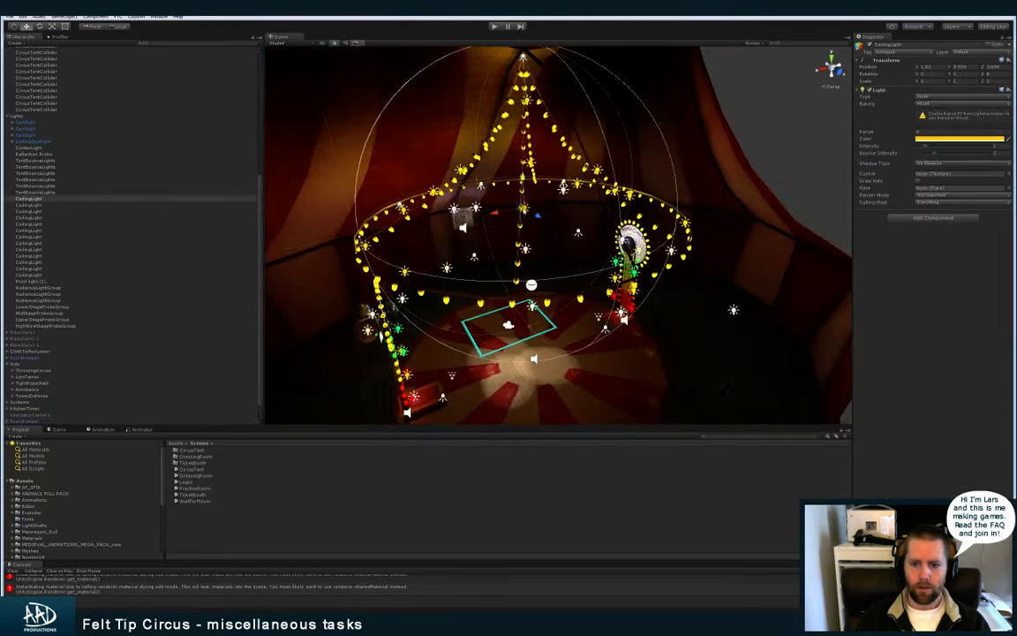
Collapse the Lights group and deactivate it to view the tent without its lighting
click(53, 117)
key(Left)
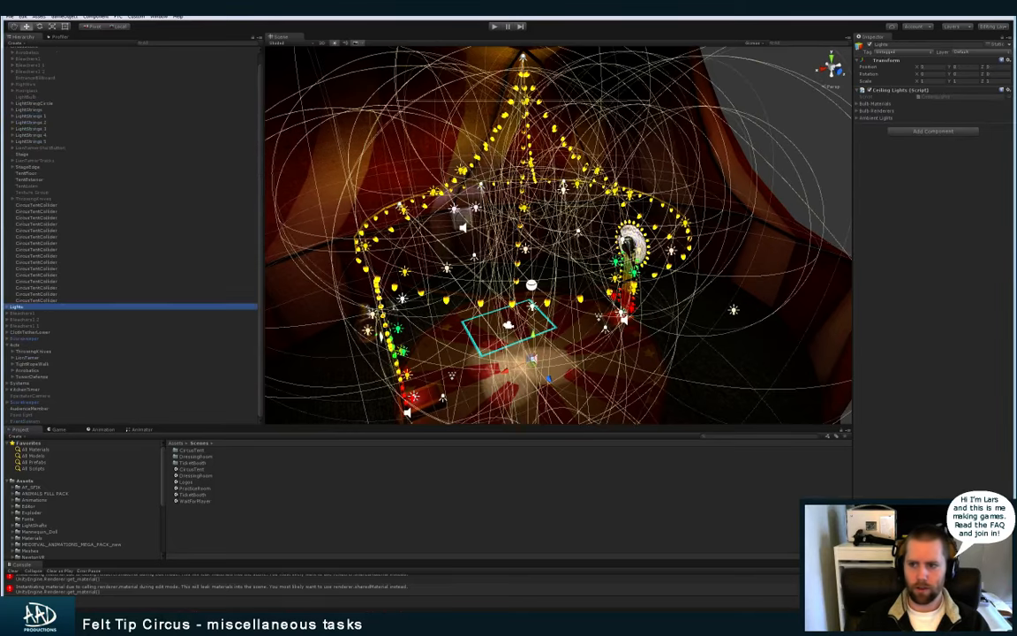
click(870, 45)
click(871, 45)
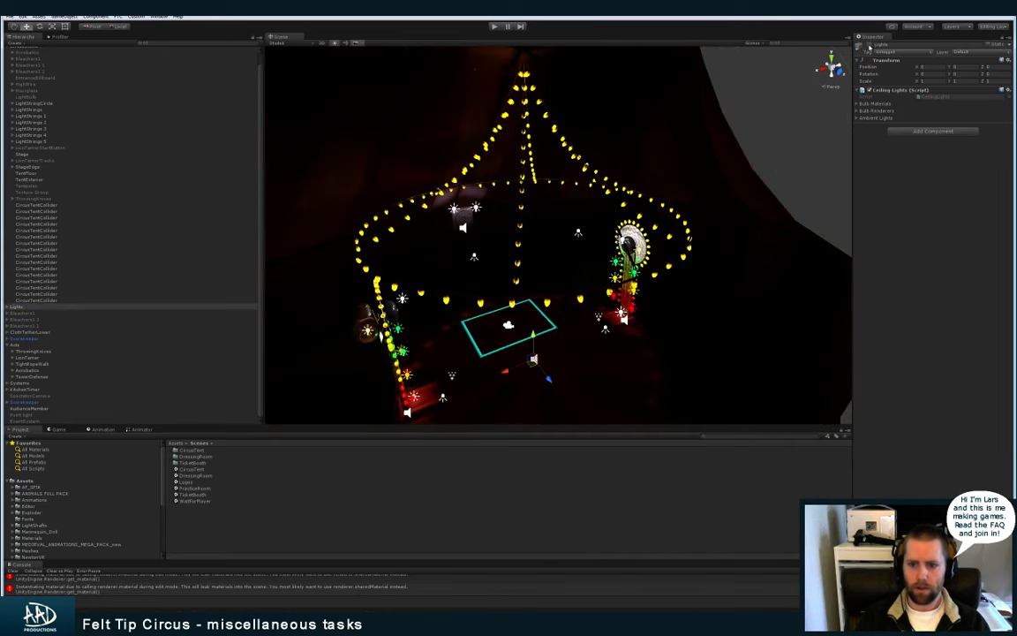
click(786, 121)
alt+drag(700, 227, 710, 201)
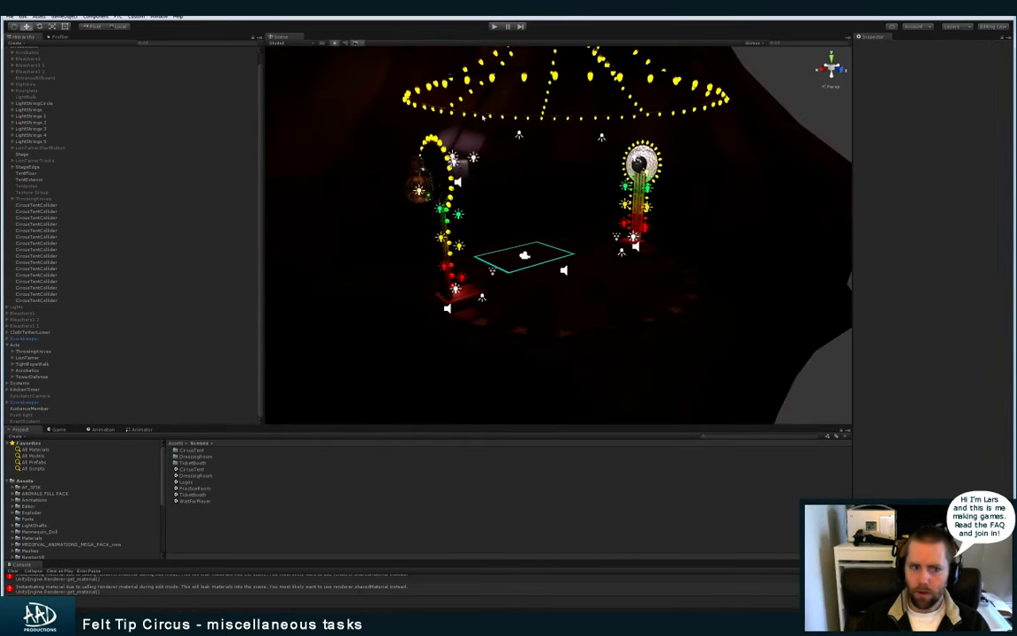
Reactivate the Lights group and expand it in the hierarchy
scroll(260, 84, up, 2)
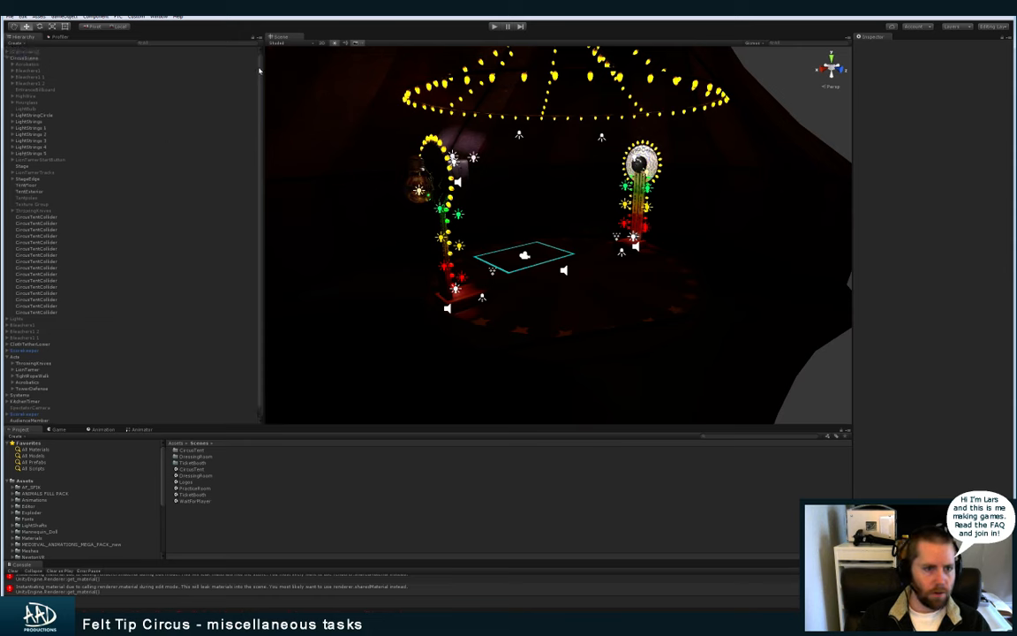
click(27, 318)
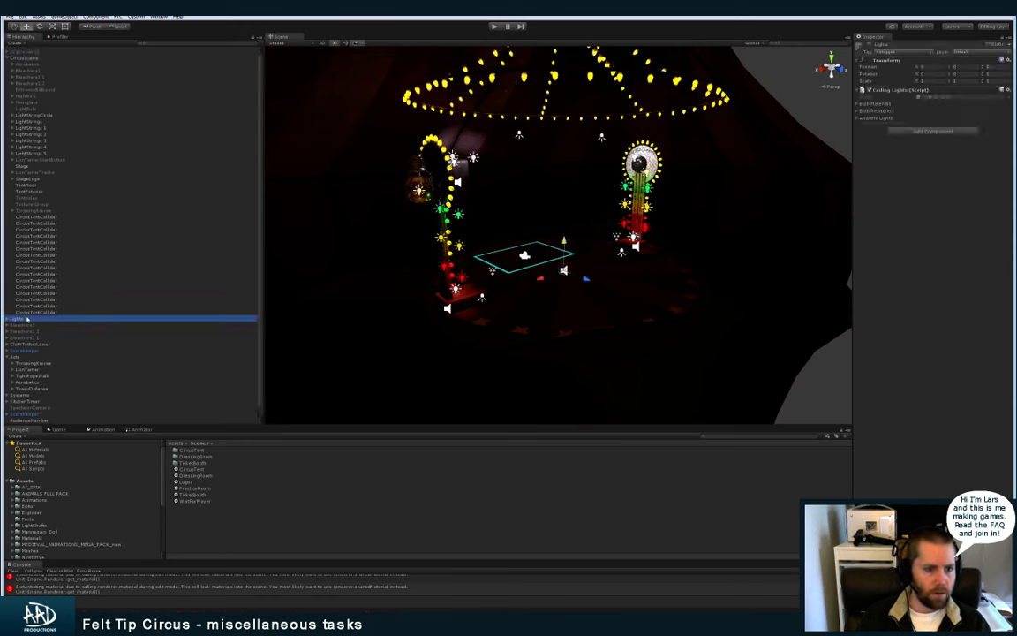
click(870, 46)
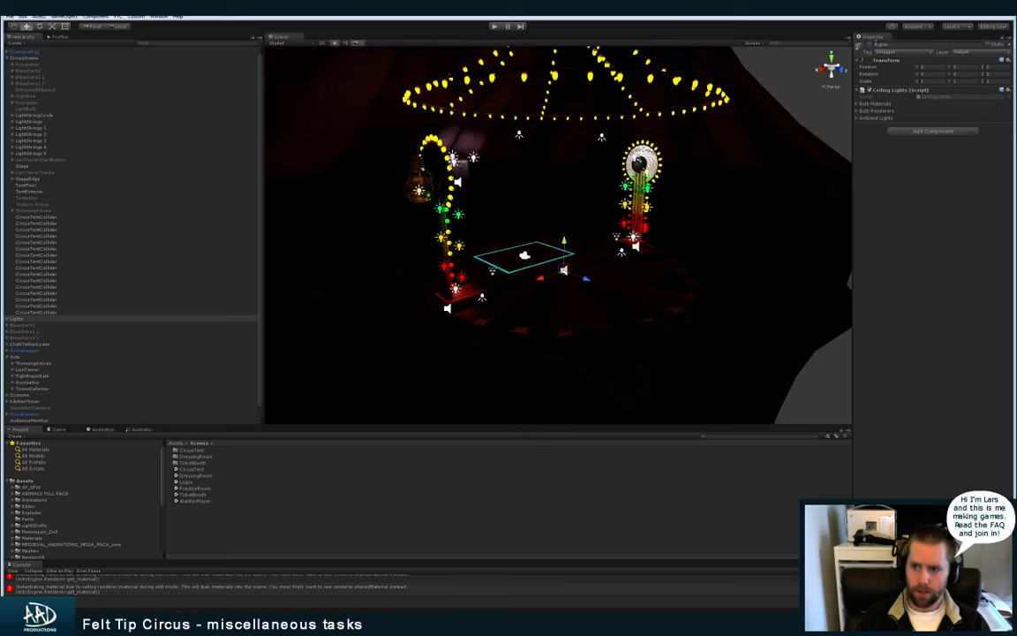
click(7, 321)
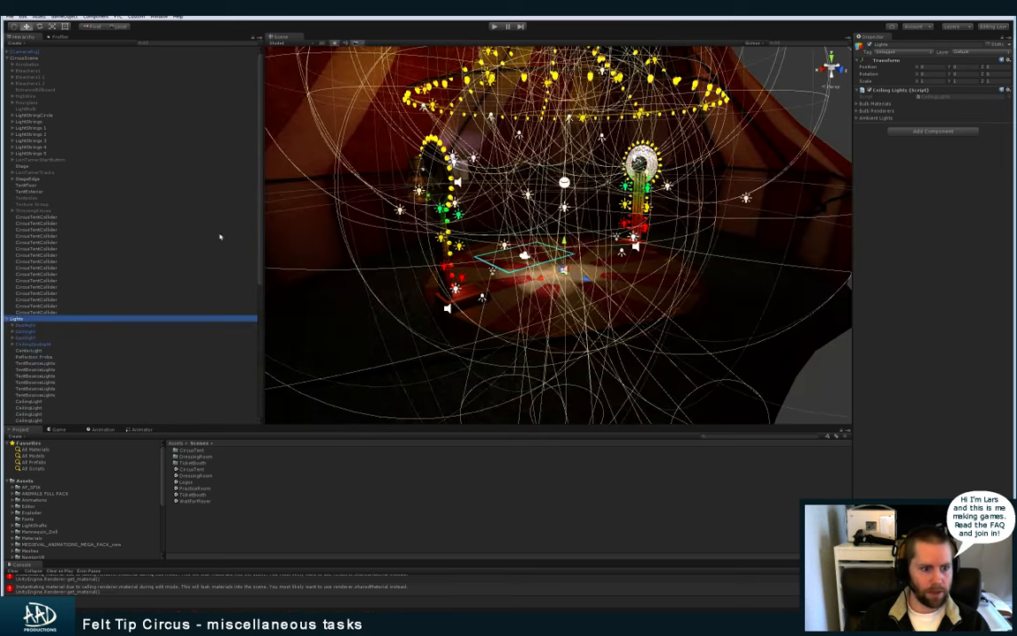
Deactivate the expanded Lights group and examine the darkened tent from several sides
click(869, 45)
key(w)
right_drag(565, 287, 613, 295)
alt+drag(613, 295, 590, 255)
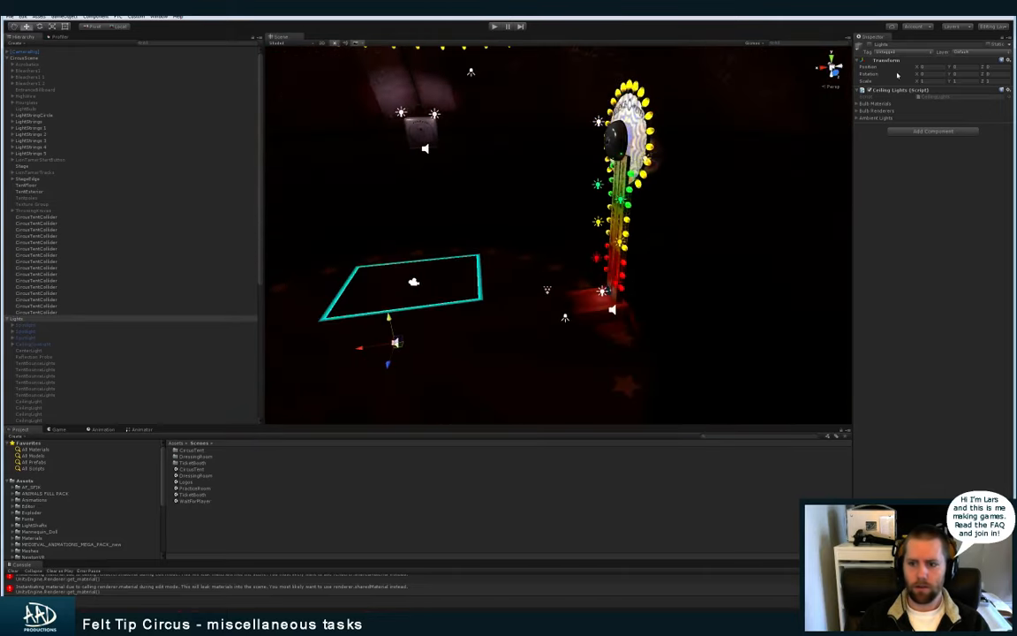
alt+drag(654, 221, 623, 186)
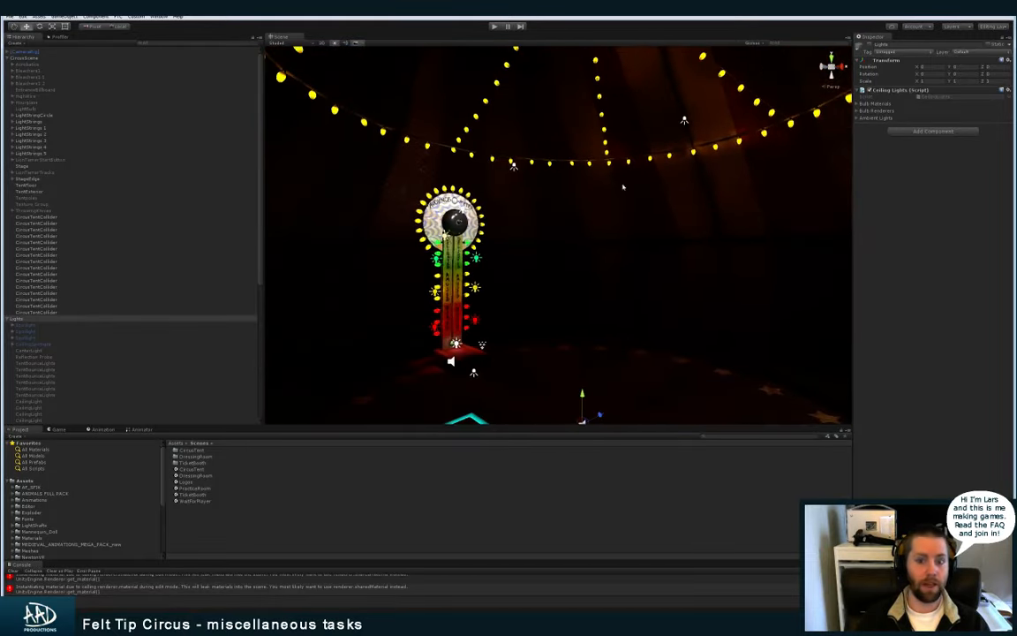
alt+drag(612, 267, 689, 249)
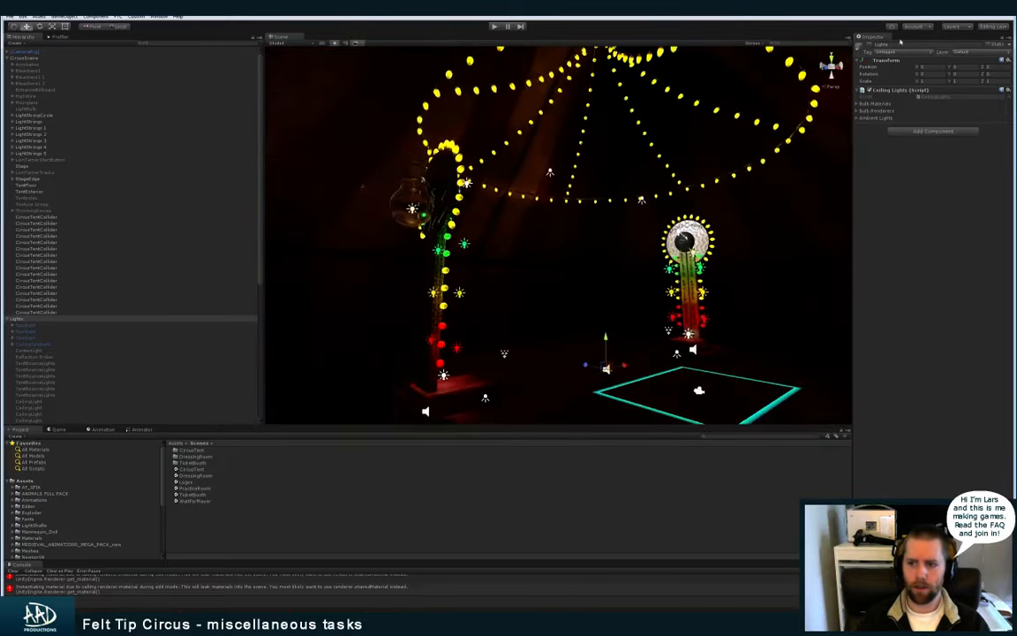
Turn the Lights group back on and bring its full list of child lights into view
click(869, 44)
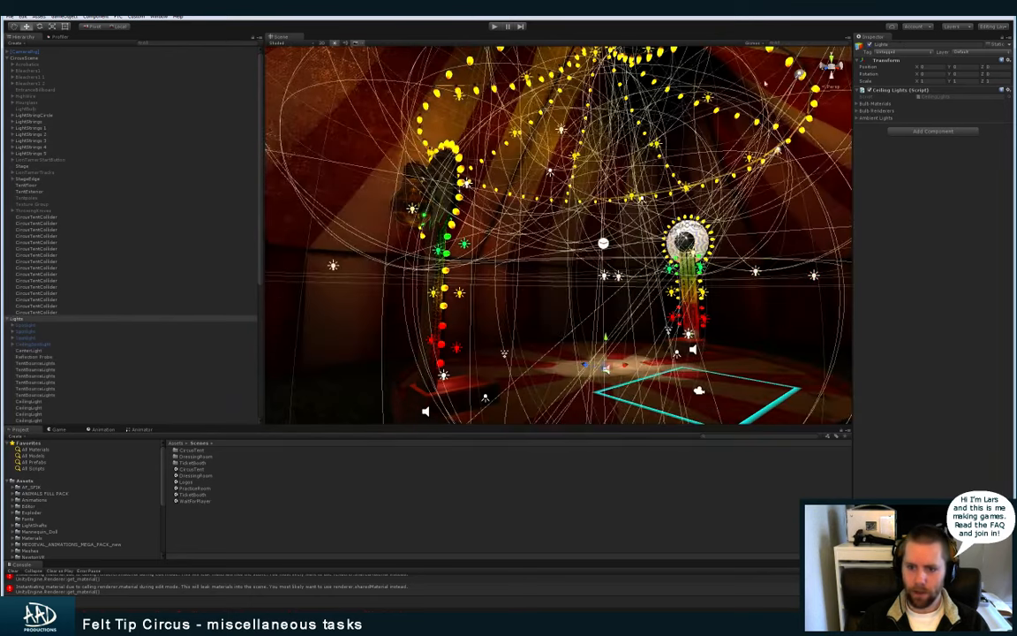
drag(261, 237, 267, 312)
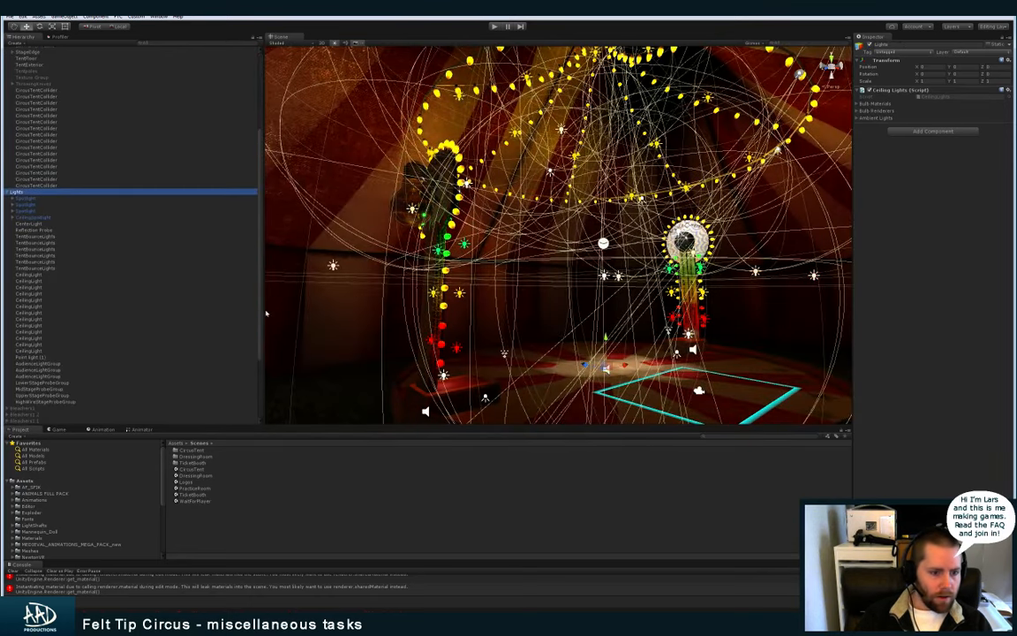
Examine the CeilingSpotlight, CenterLight, three Spotlights, a CeilingLight and Point light (1) under Lights to see where each sits in the tent
click(63, 219)
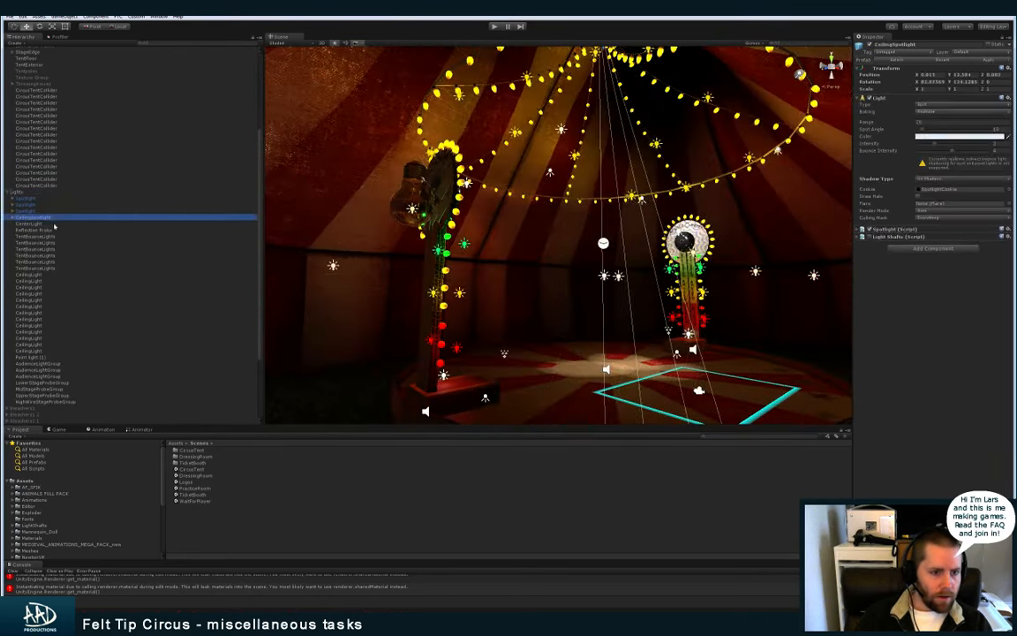
click(56, 224)
click(61, 199)
shift+click(61, 211)
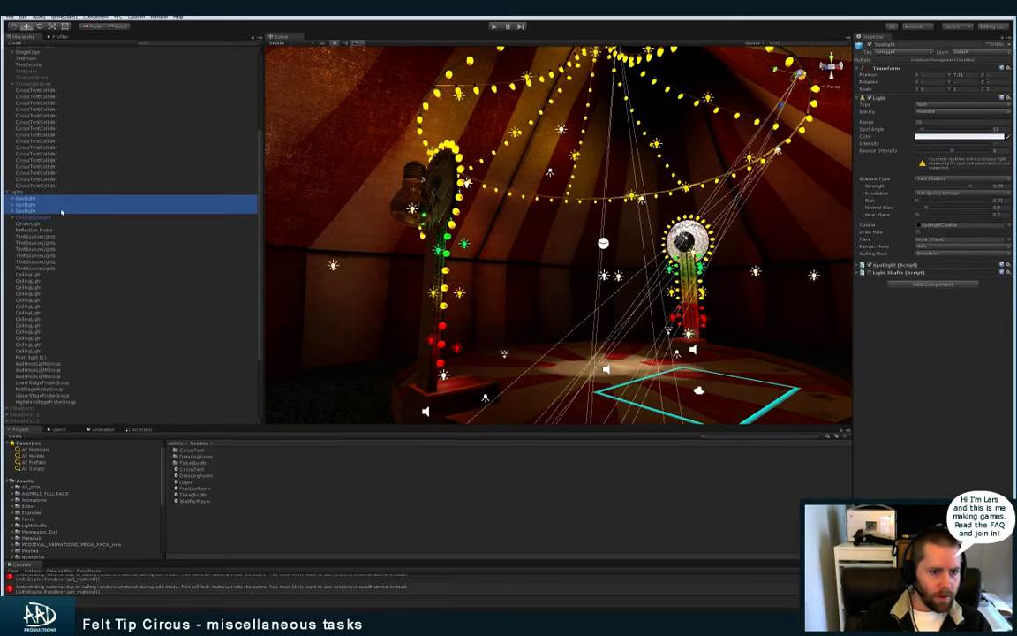
alt+drag(604, 237, 616, 261)
middle_drag(616, 262, 560, 231)
drag(261, 178, 261, 232)
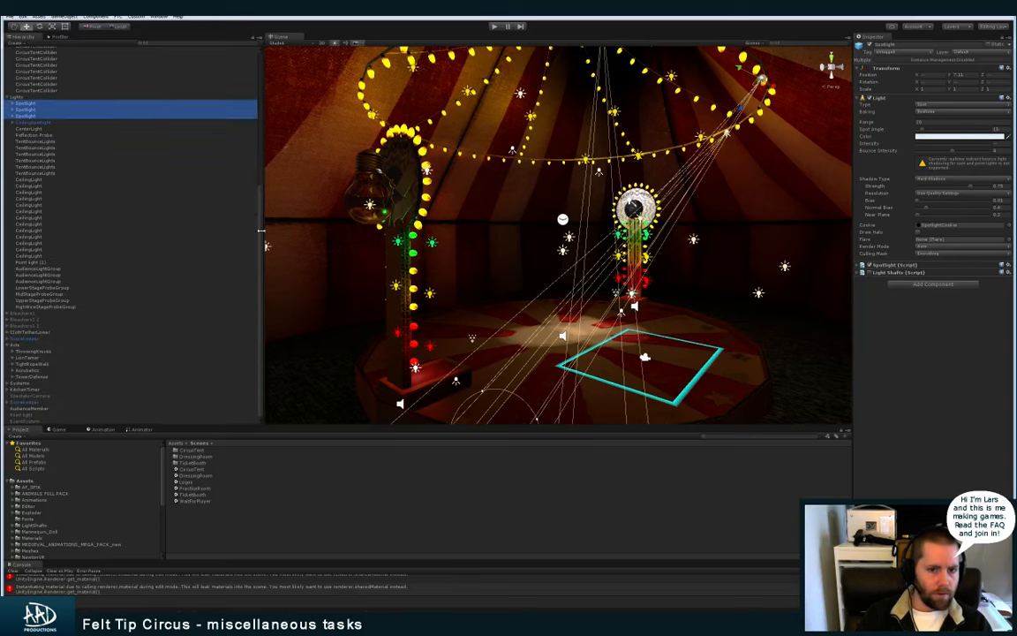
click(53, 179)
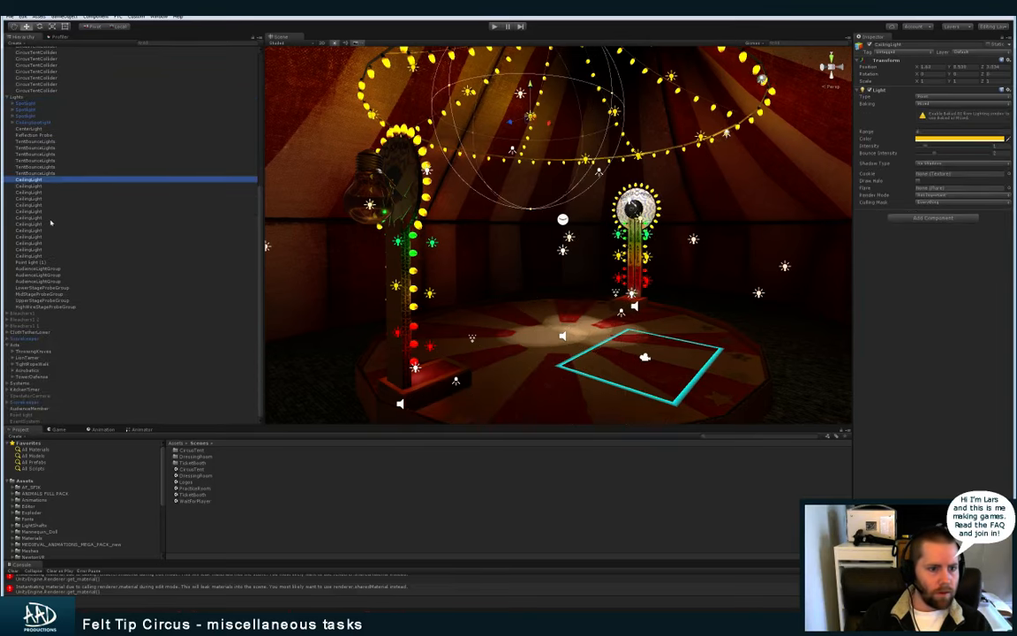
click(62, 263)
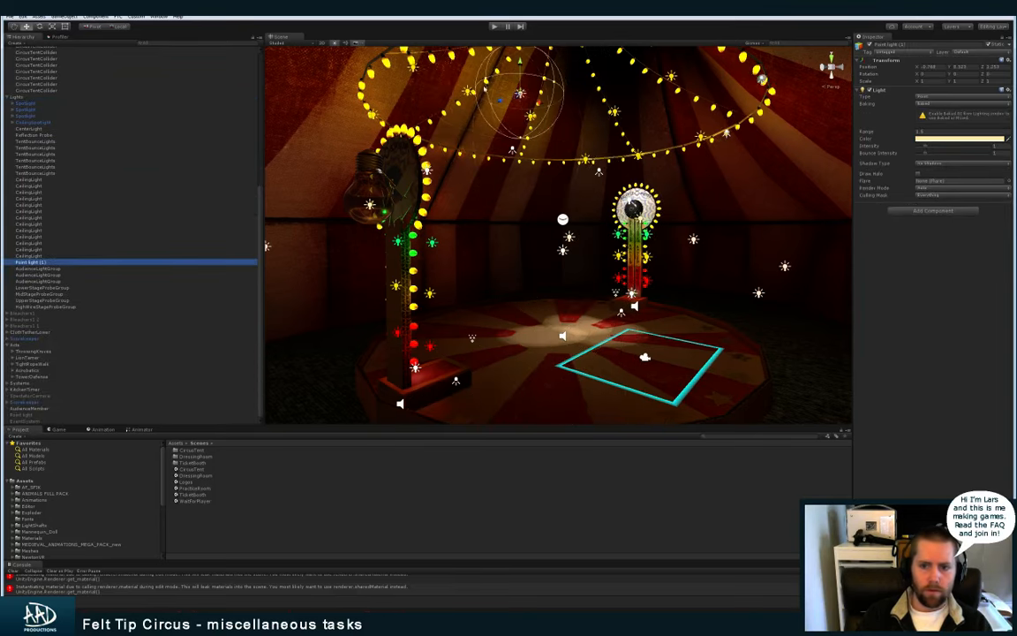
alt+drag(484, 88, 450, 265)
key(f)
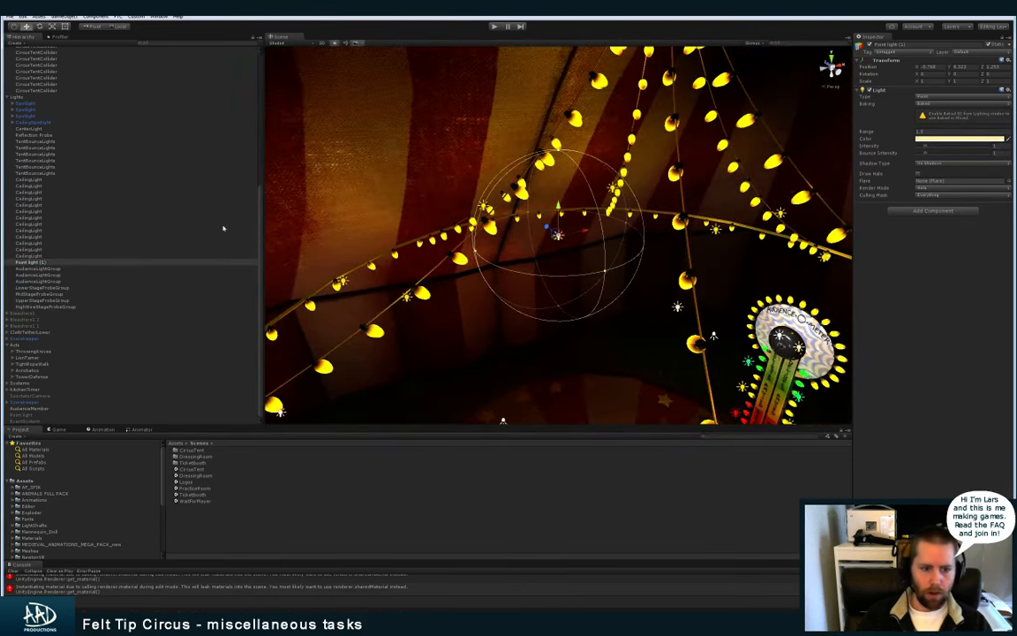
Collapse CircusScene, expand the TightRopeWalk act and activate its ActivationObject to show the act's props around Point light (1)
drag(261, 253, 262, 96)
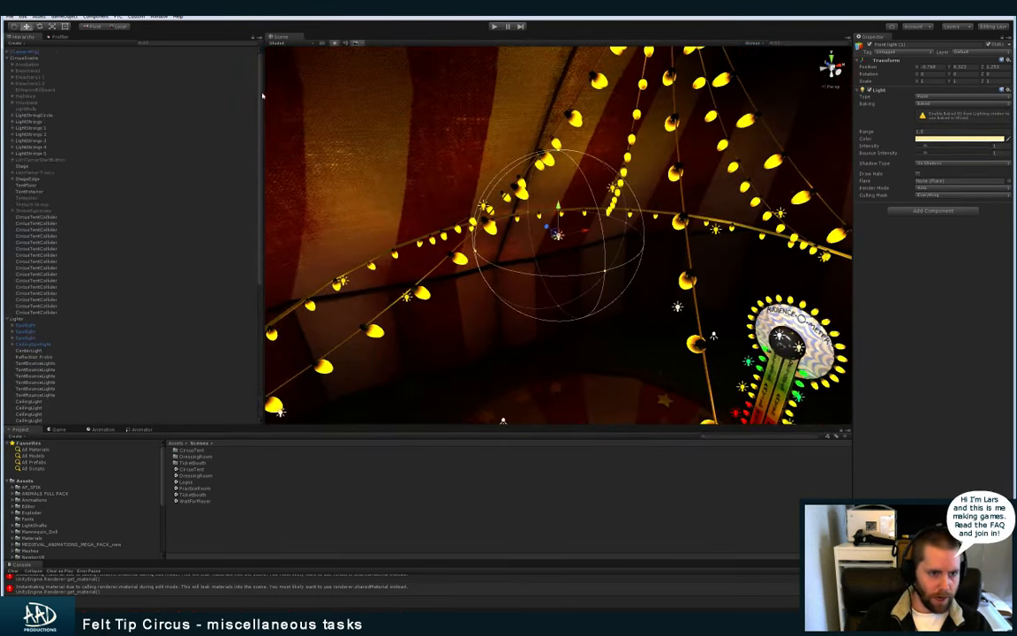
click(7, 58)
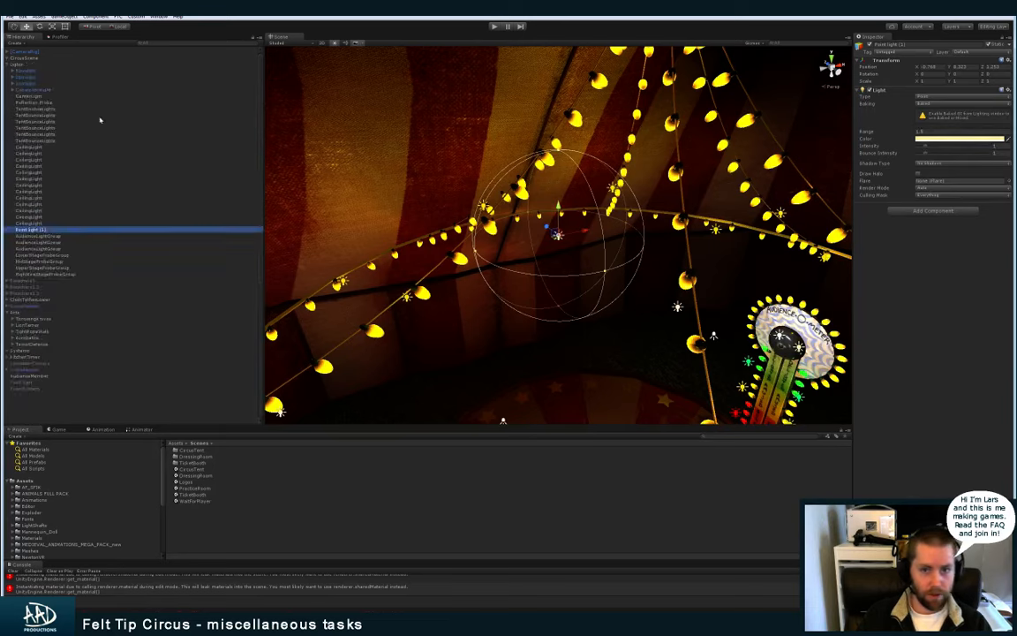
click(12, 331)
click(37, 343)
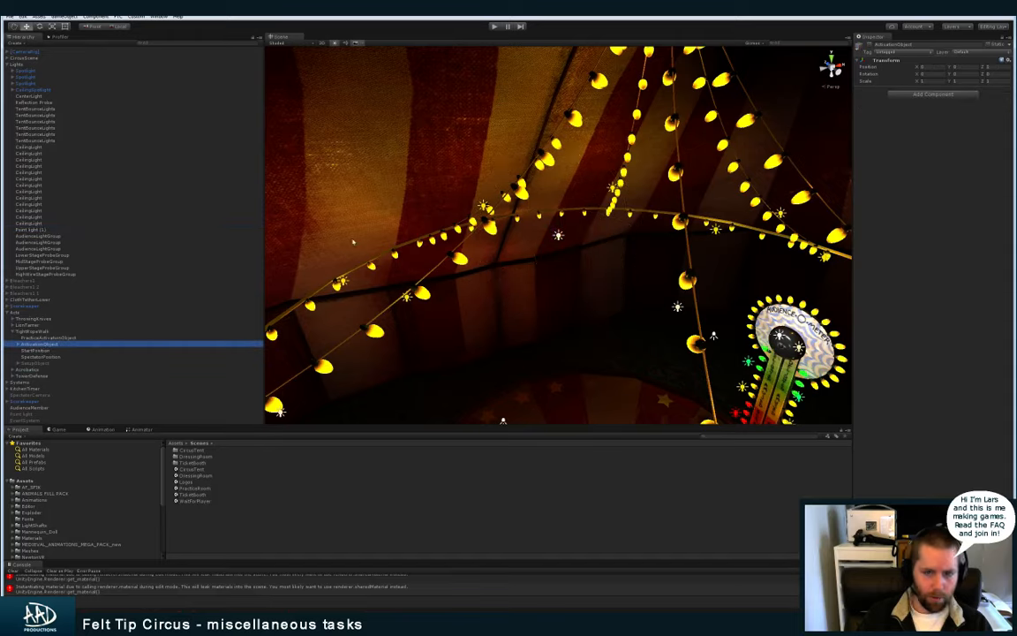
click(870, 45)
alt+drag(587, 222, 654, 194)
Move Point light (1) out of the Lights group and into the TightRopeWalk act's ActivationObject
click(66, 230)
scroll(388, 167, up, 5)
drag(53, 230, 84, 347)
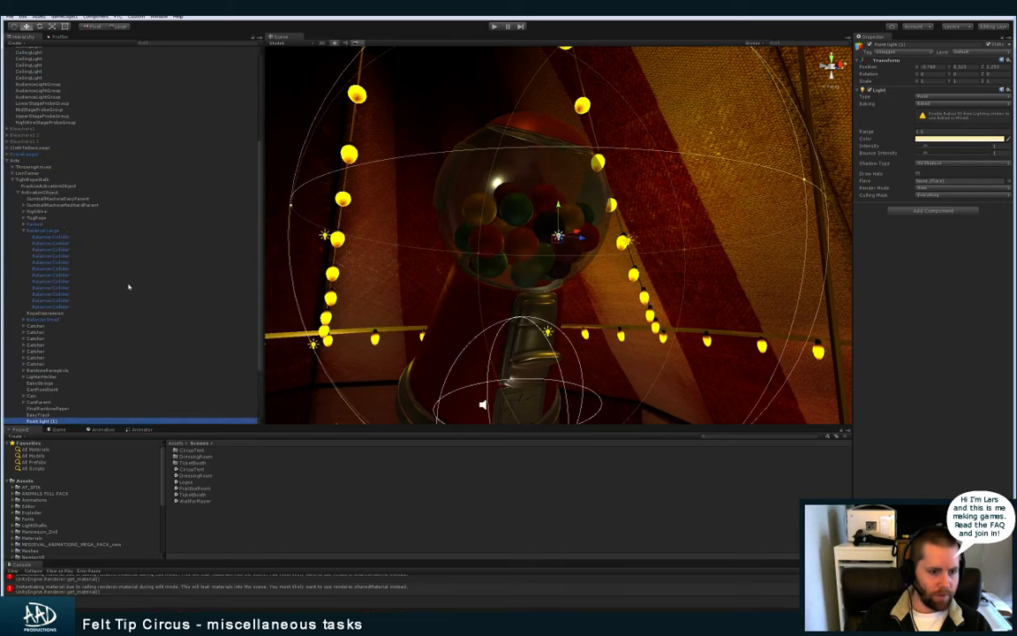
Deactivate the TightRopeWalk ActivationObject and collapse it together with its act in the hierarchy
click(47, 192)
click(869, 45)
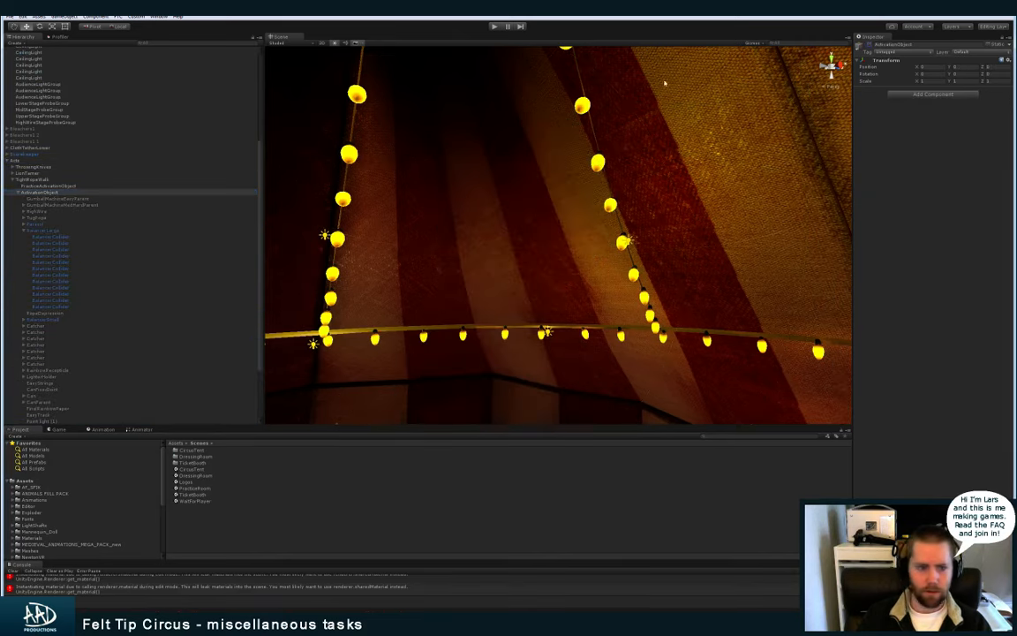
click(17, 192)
click(15, 325)
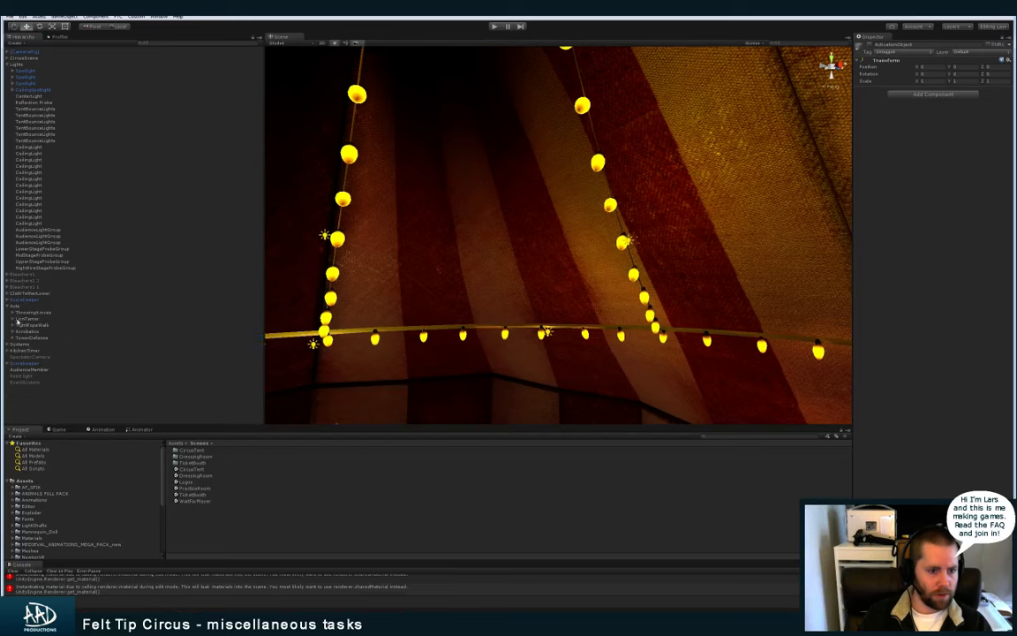
Examine the first Spotlight, the framed group of TentBounceLights and a bulb of the LightStrings, and collapse CircusScene again
click(35, 71)
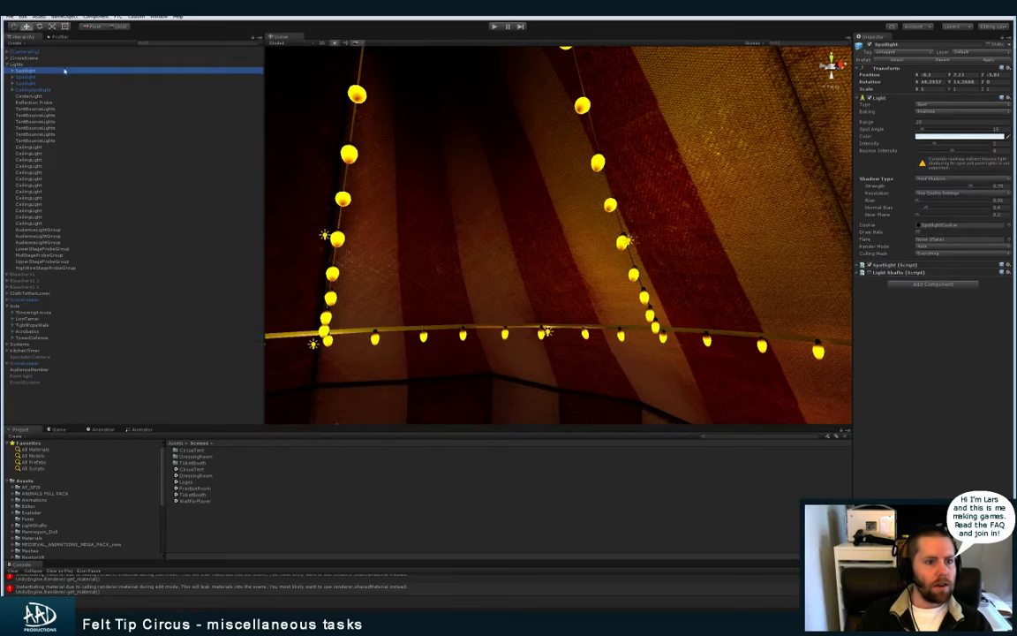
click(66, 108)
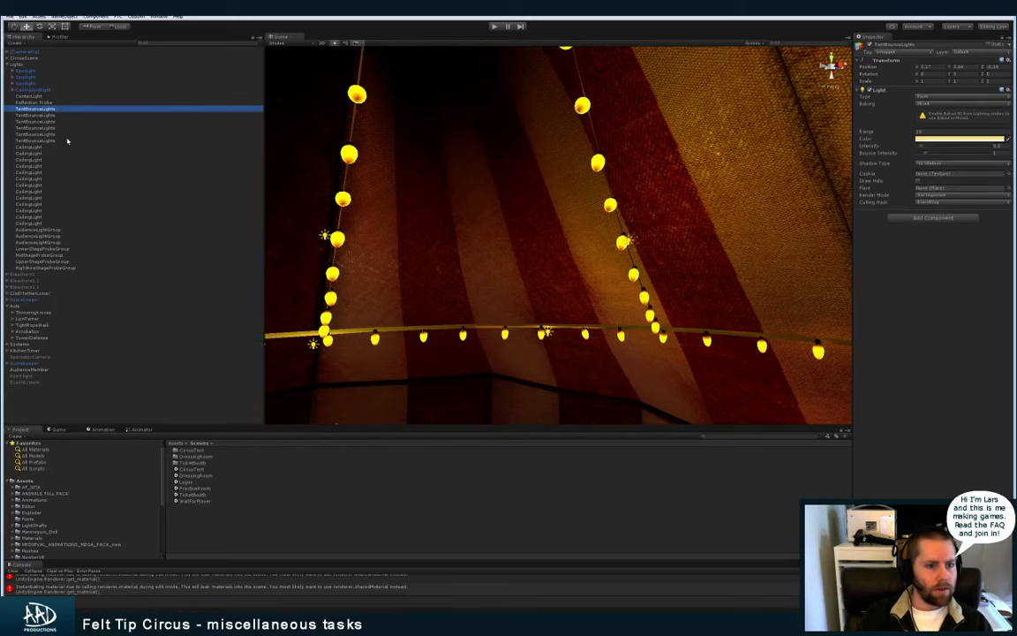
shift+click(67, 142)
key(f)
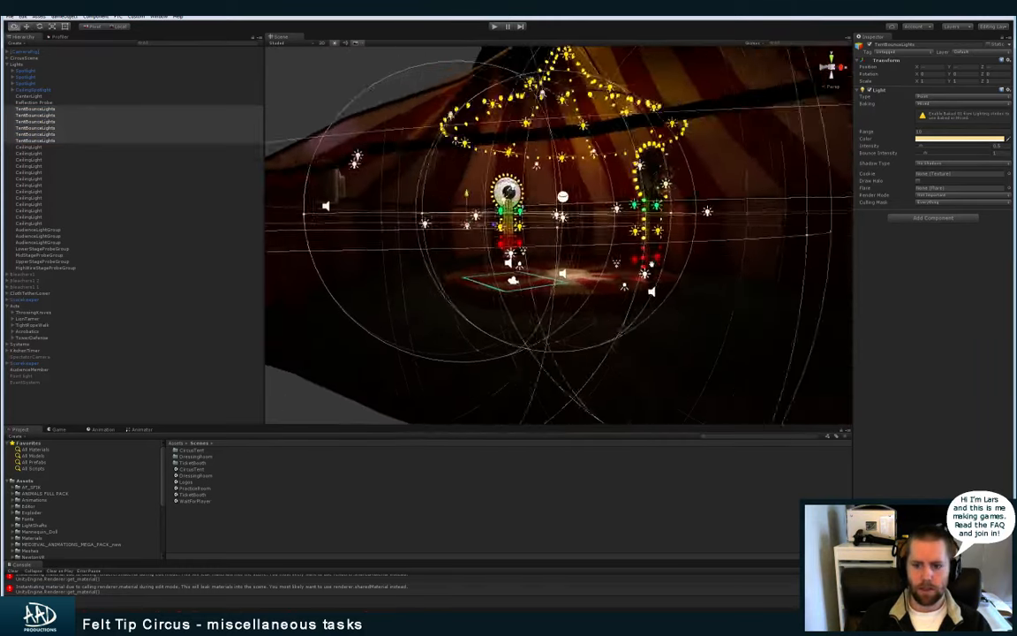
middle_drag(652, 264, 633, 262)
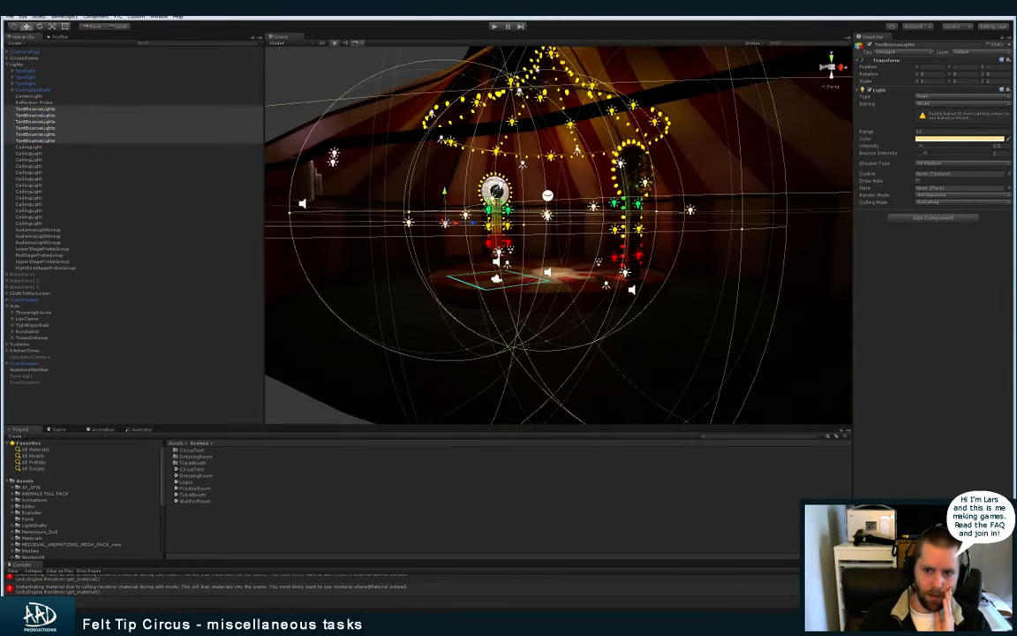
click(555, 58)
click(555, 55)
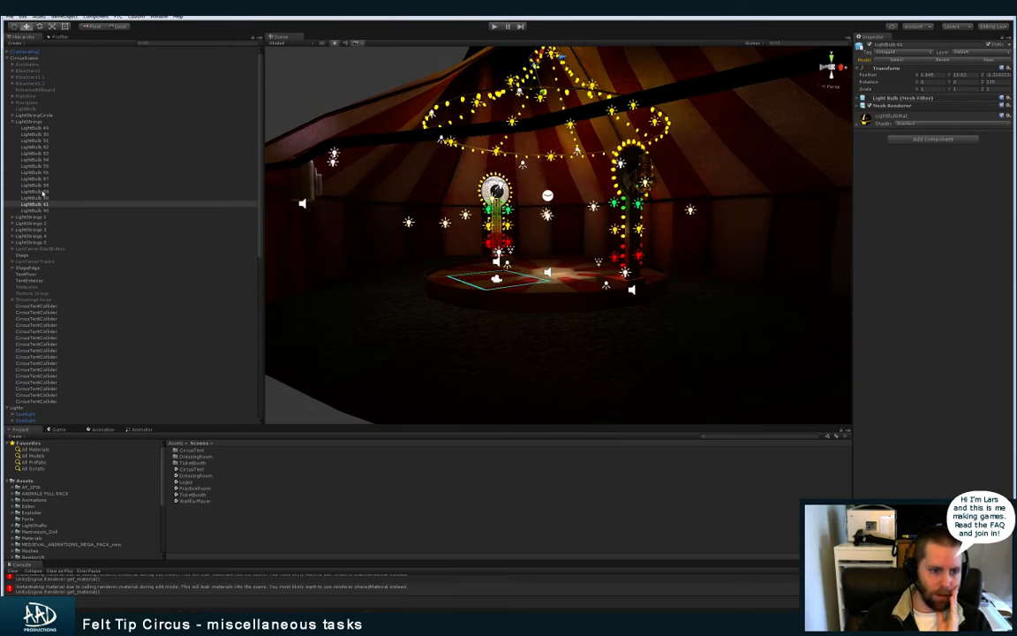
click(27, 121)
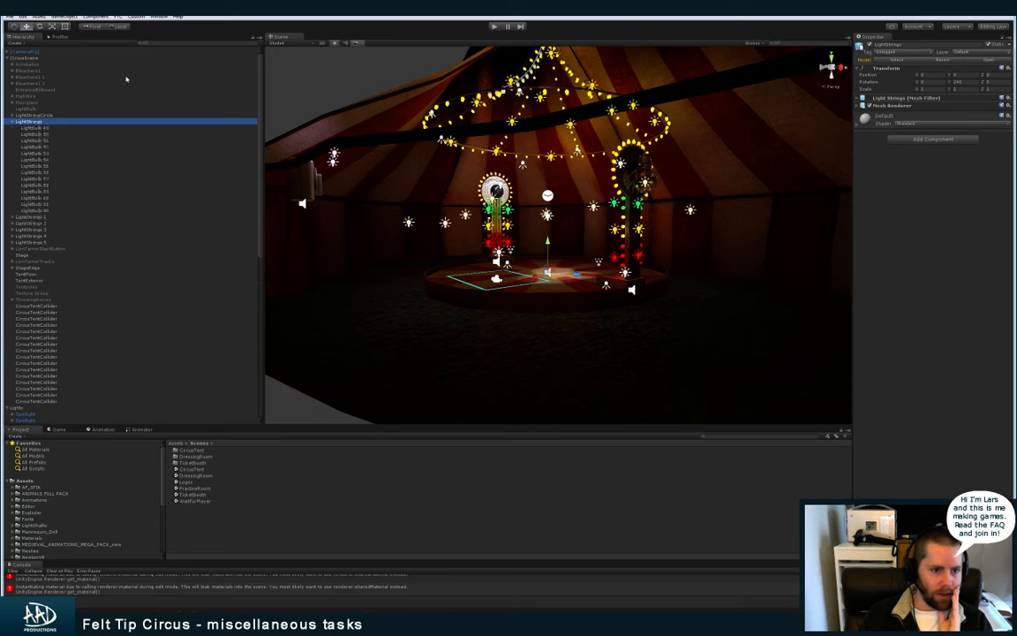
key(Left)
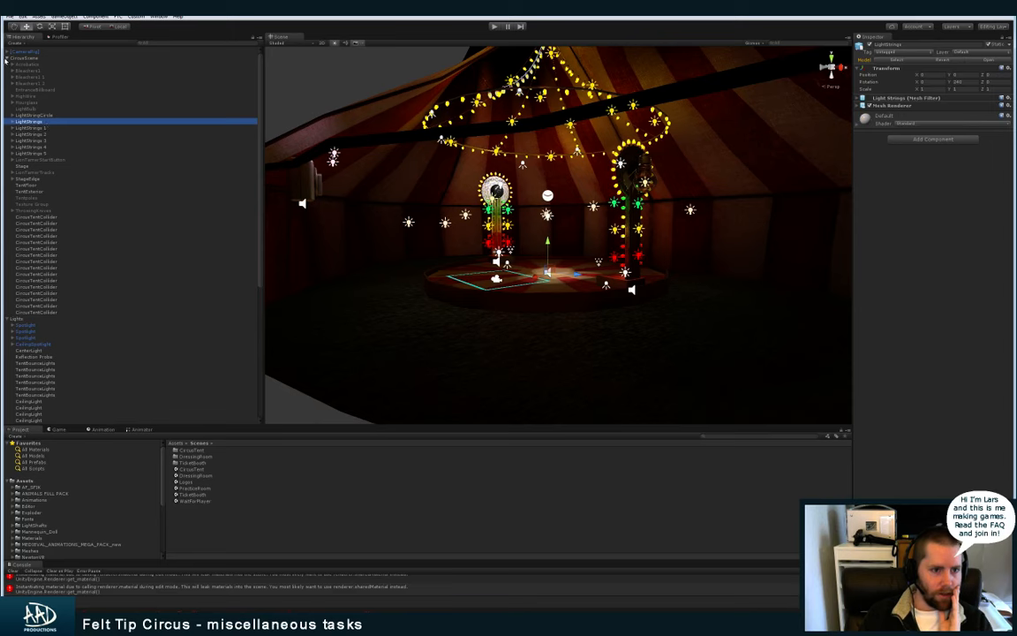
click(7, 57)
Create an empty child object under Lights and name it StageLights
click(53, 63)
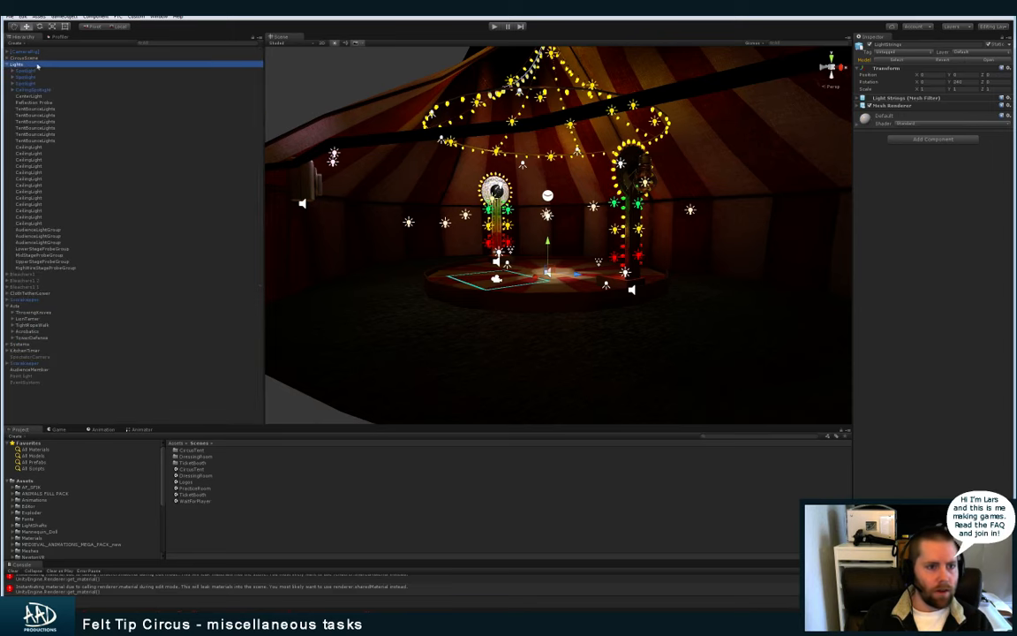
click(64, 16)
click(70, 33)
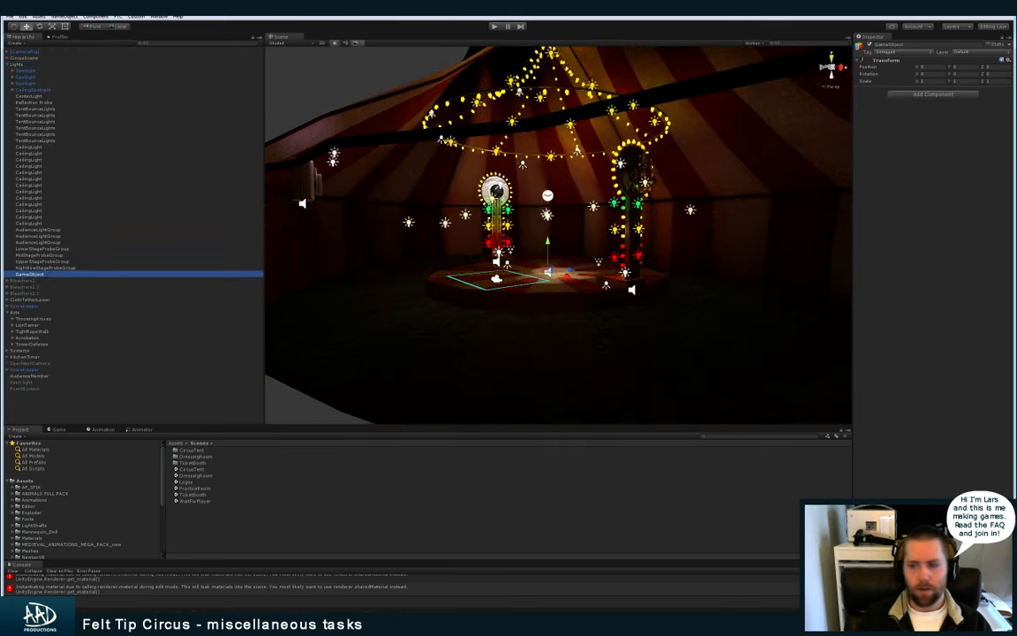
click(927, 43)
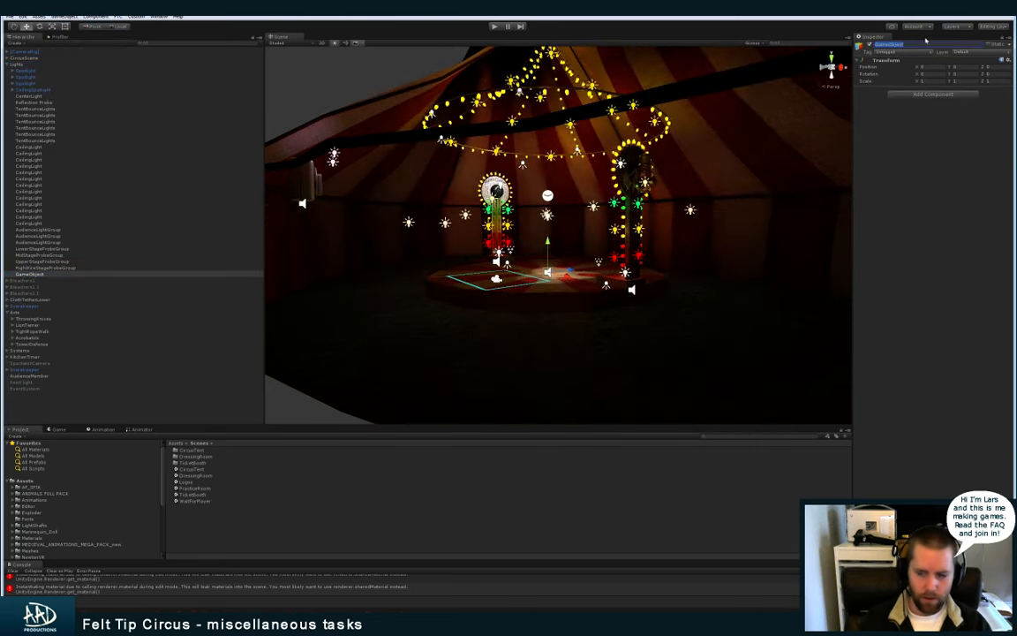
text(StageLights)
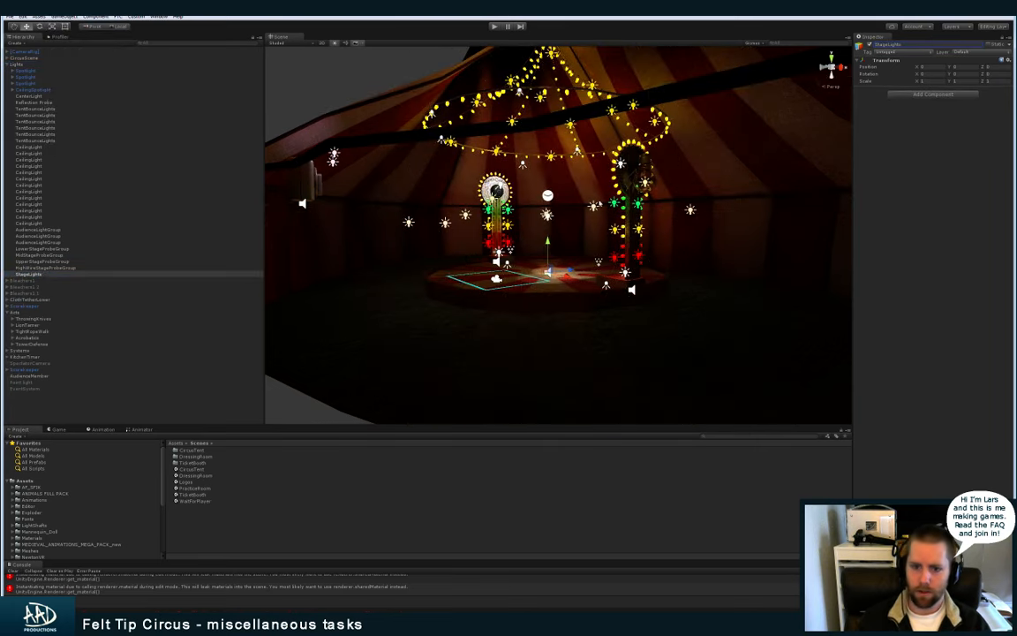
Select both Scorekeeper objects and deactivate them to remove their lights from the tent view
click(496, 199)
key(w)
right_drag(496, 199, 593, 212)
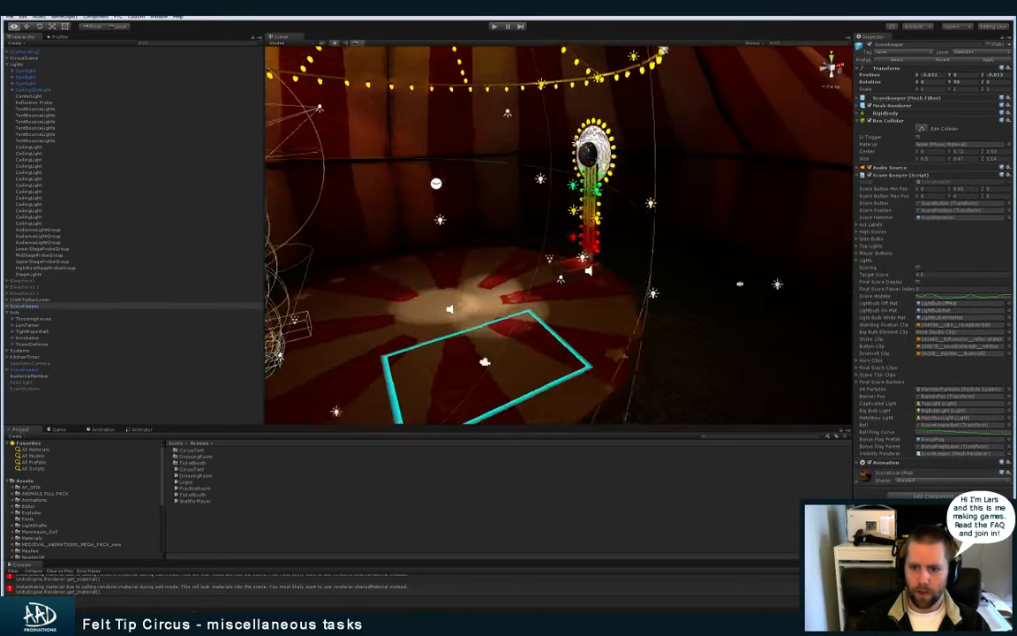
shift+click(594, 213)
click(870, 45)
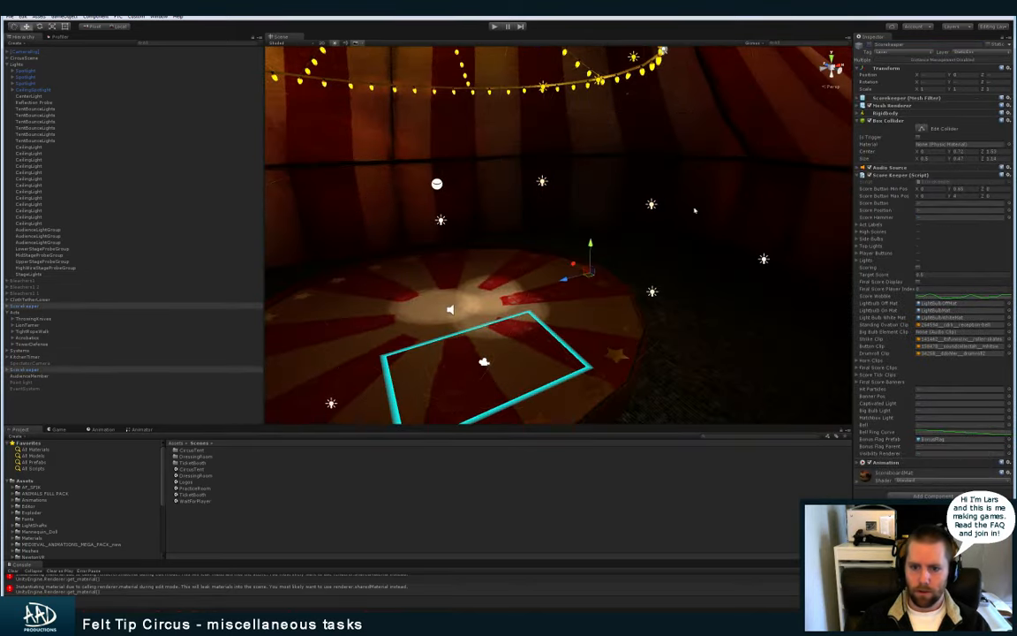
Find the kitchen timer hanging in the tent and deactivate the whole KitchenTimer object
right_drag(789, 240, 520, 278)
key(d)
key(s)
alt+drag(519, 278, 384, 273)
click(316, 209)
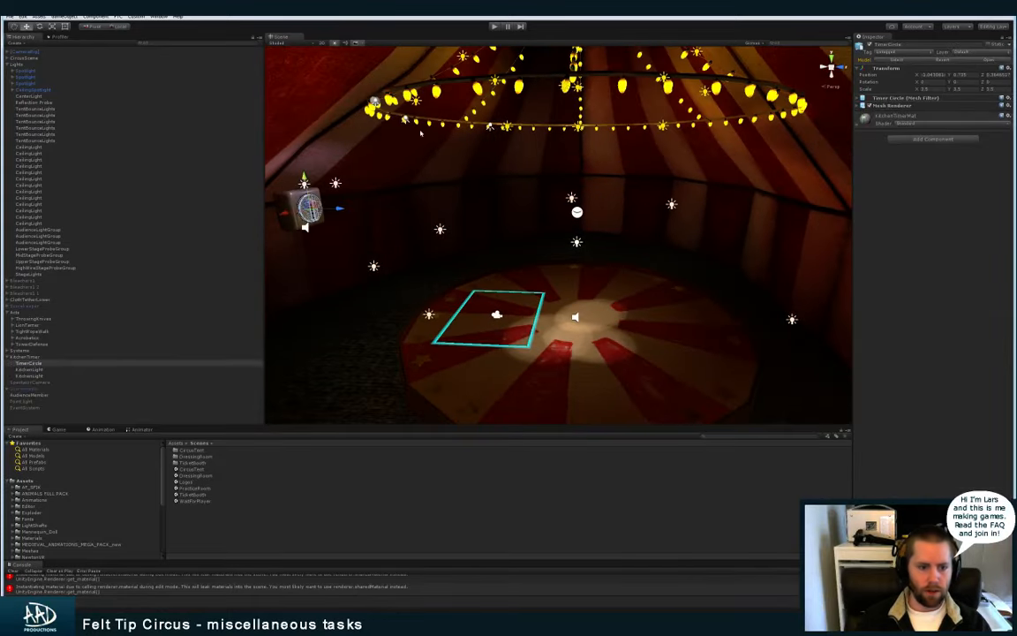
click(31, 356)
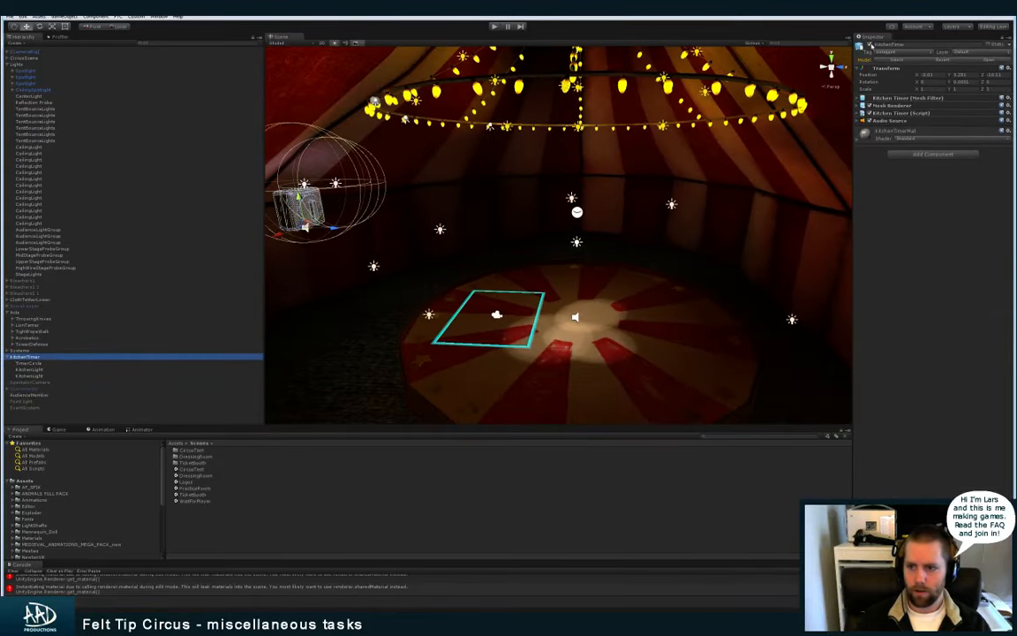
click(869, 44)
Move all six TentBounceLights into the StageLights object and collapse it in the hierarchy
alt+drag(480, 231, 703, 247)
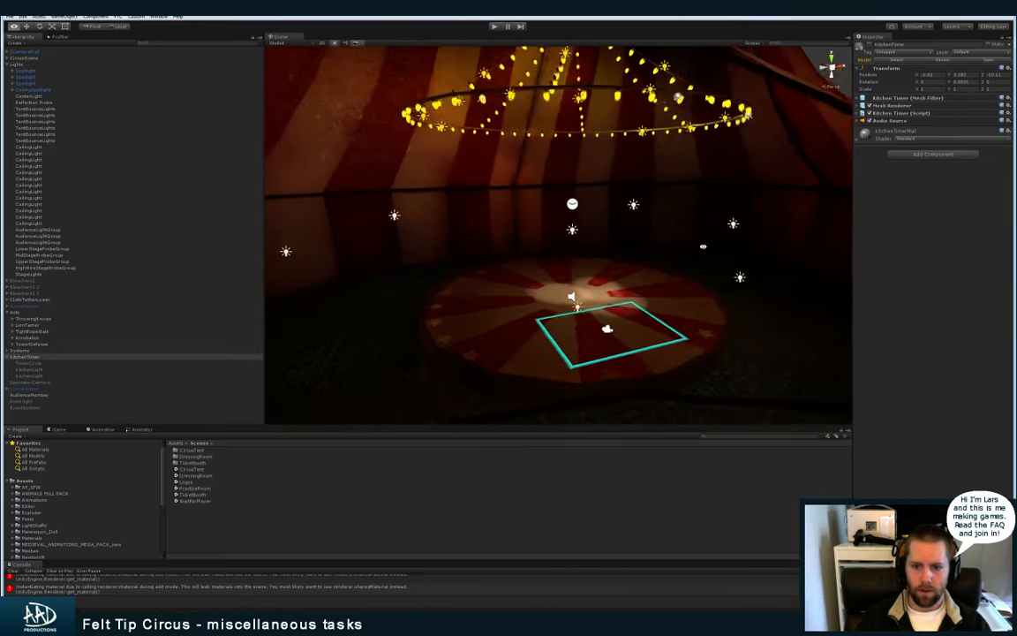
click(284, 251)
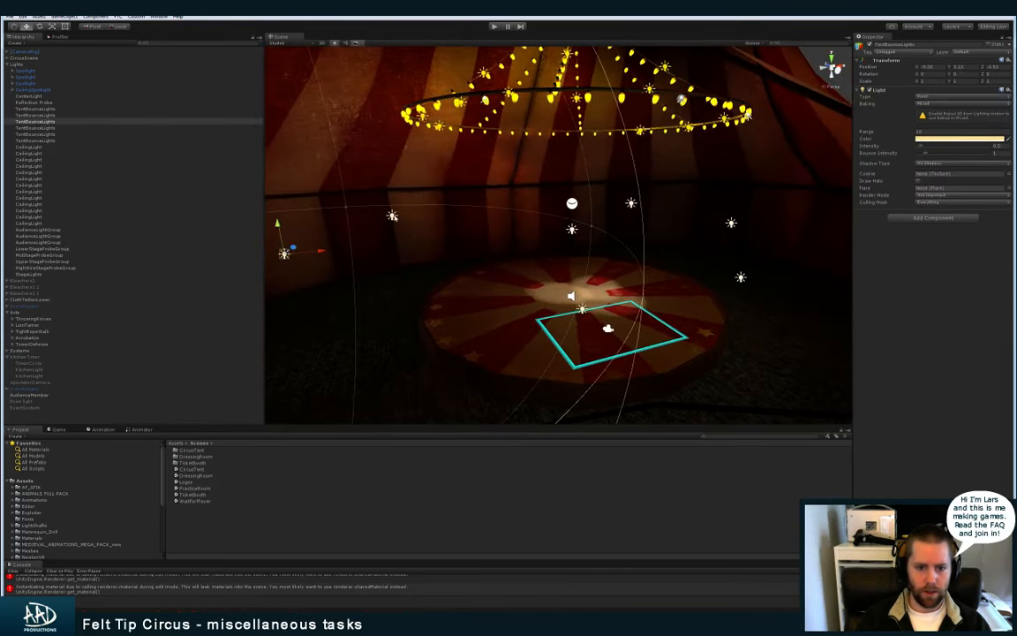
ctrl+click(394, 218)
click(54, 140)
ctrl+click(55, 134)
ctrl+click(55, 128)
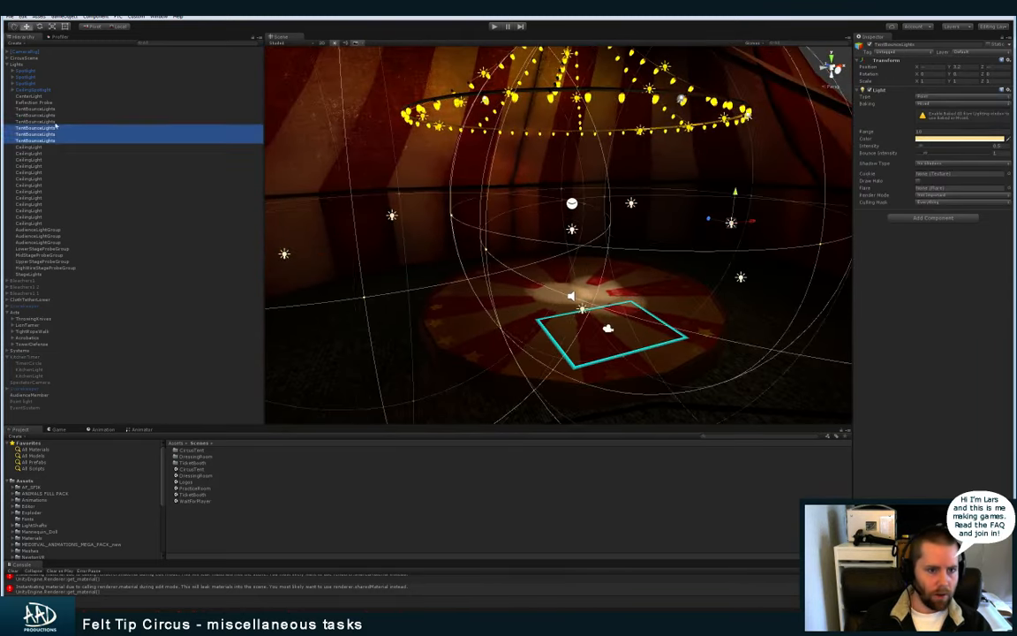
ctrl+click(55, 121)
ctrl+click(54, 115)
ctrl+click(55, 108)
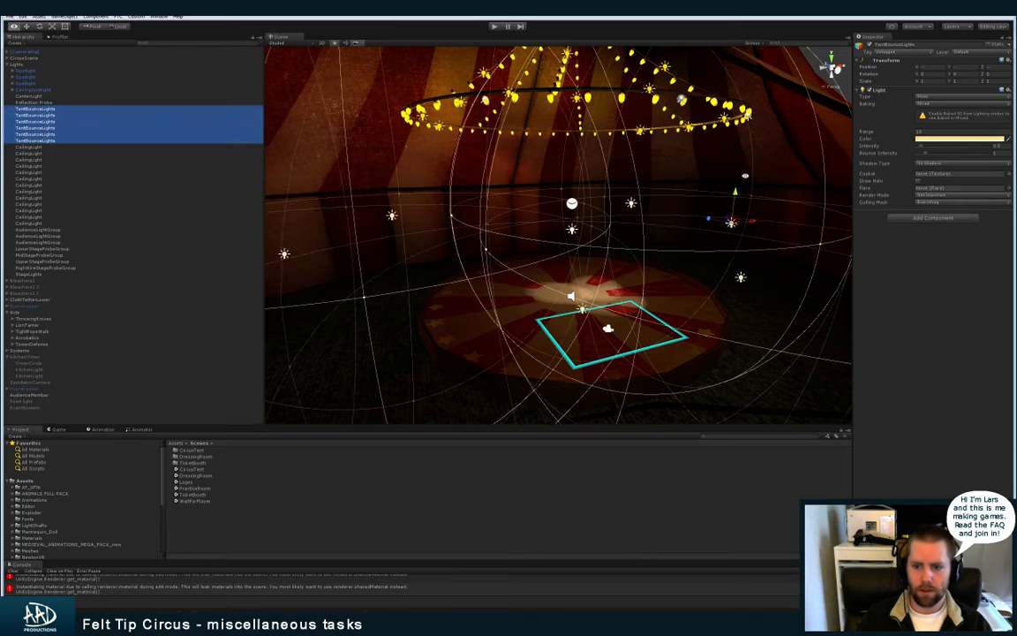
alt+drag(746, 175, 566, 211)
shift+click(666, 232)
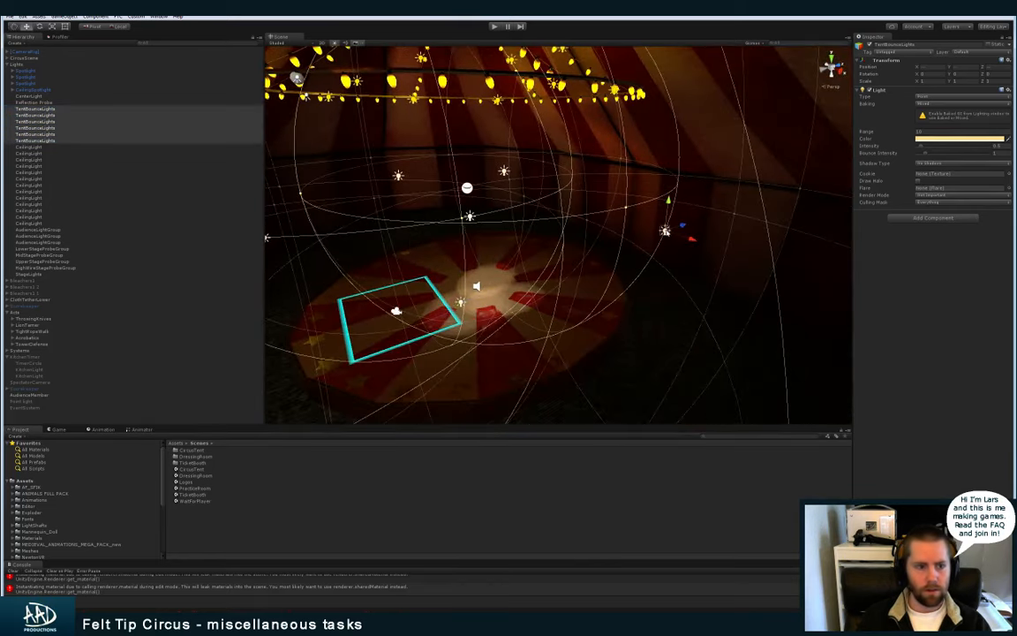
drag(48, 131, 53, 274)
click(46, 237)
key(Left)
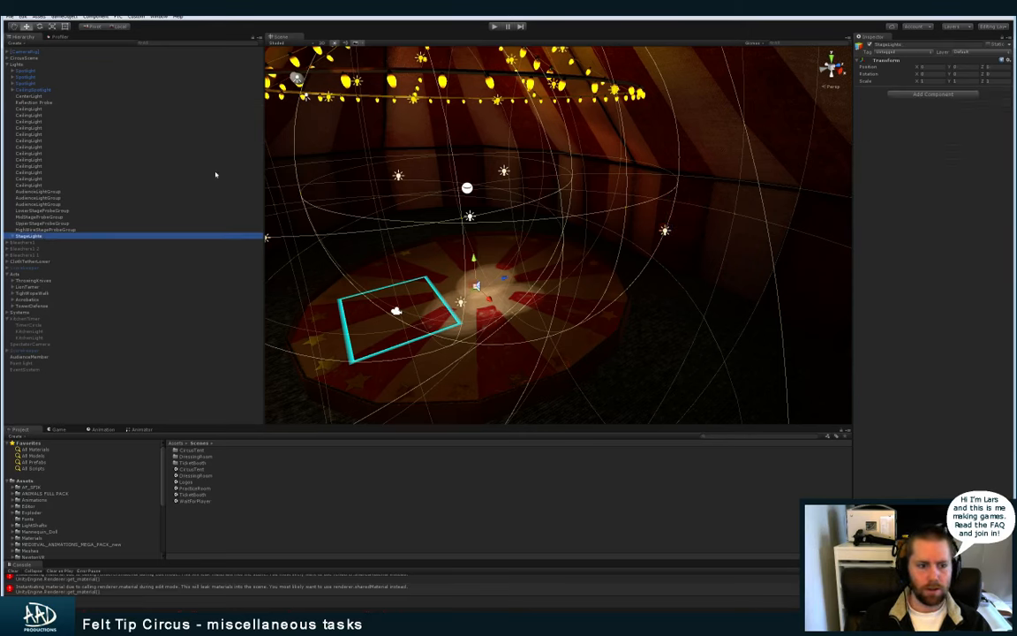
Deactivate StageLights and examine the tent and its ceiling lights without the bounce lighting
click(869, 45)
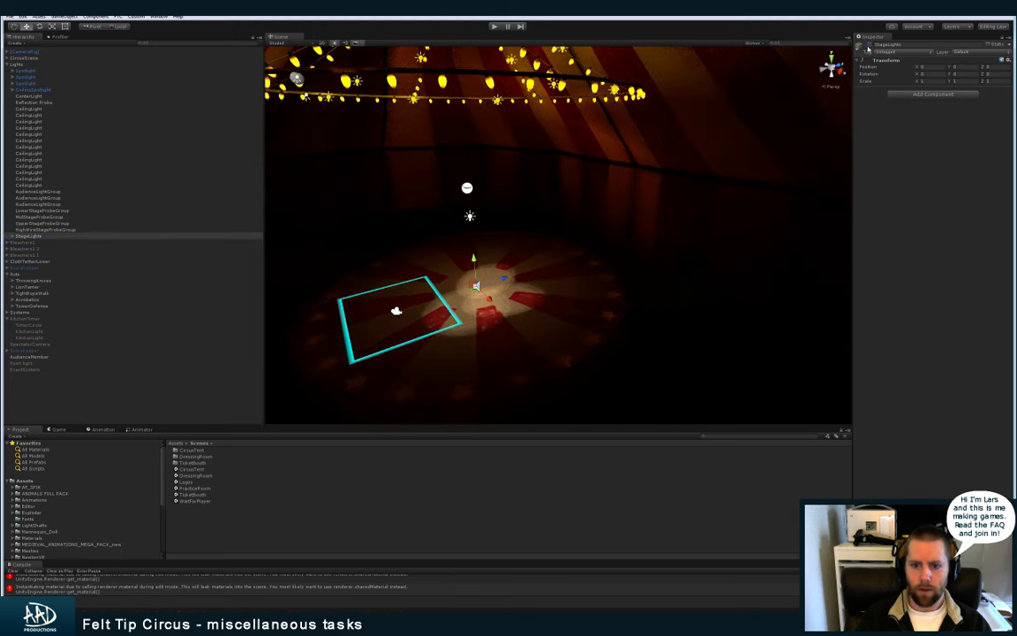
alt+drag(511, 232, 578, 141)
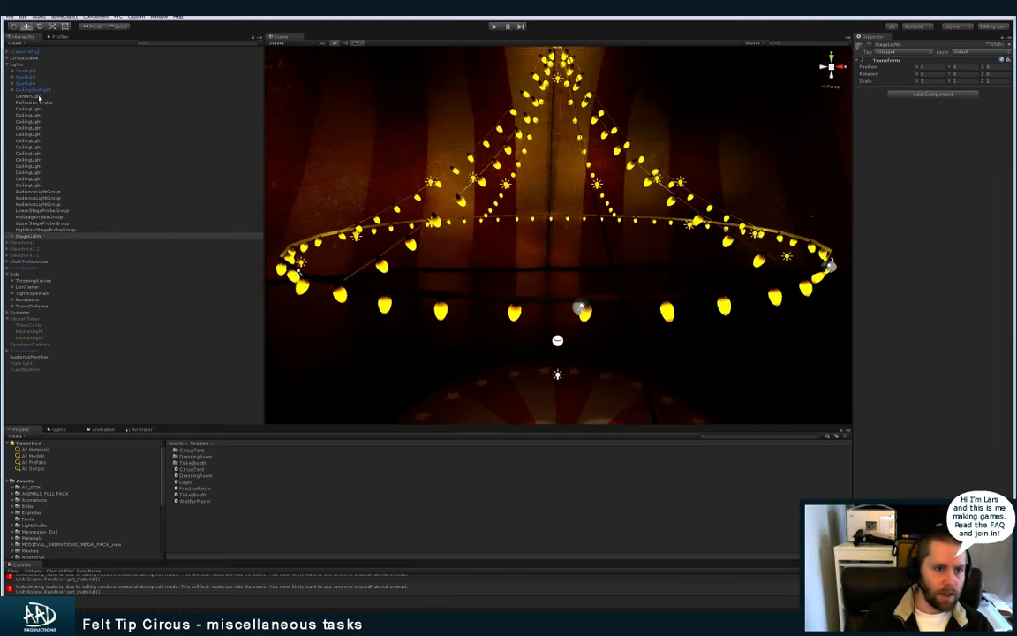
Create an empty child object under Lights and name it CeilingLights
click(18, 64)
click(64, 17)
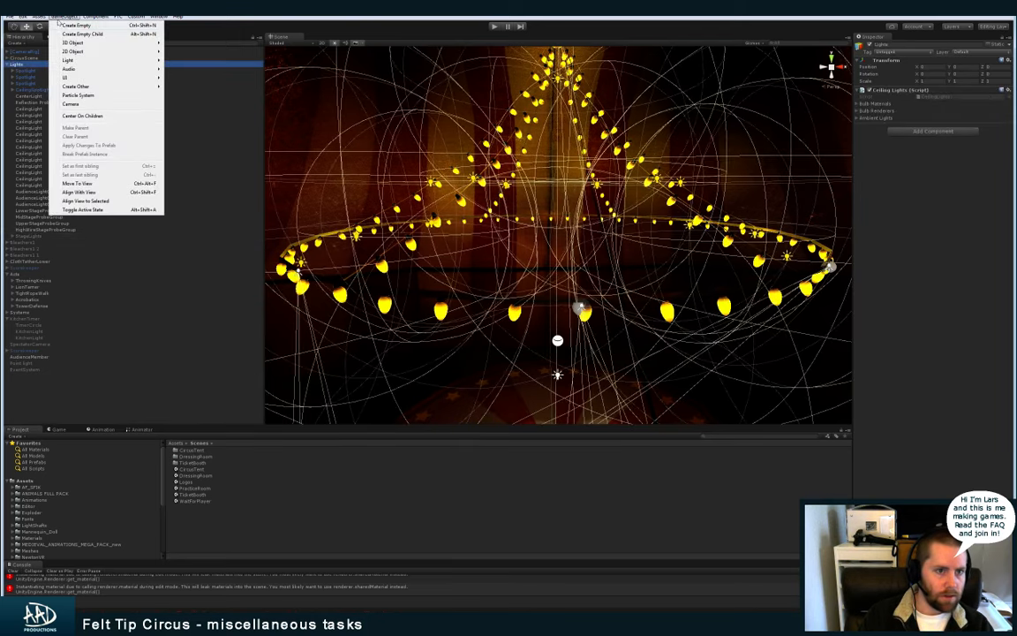
click(60, 26)
click(915, 43)
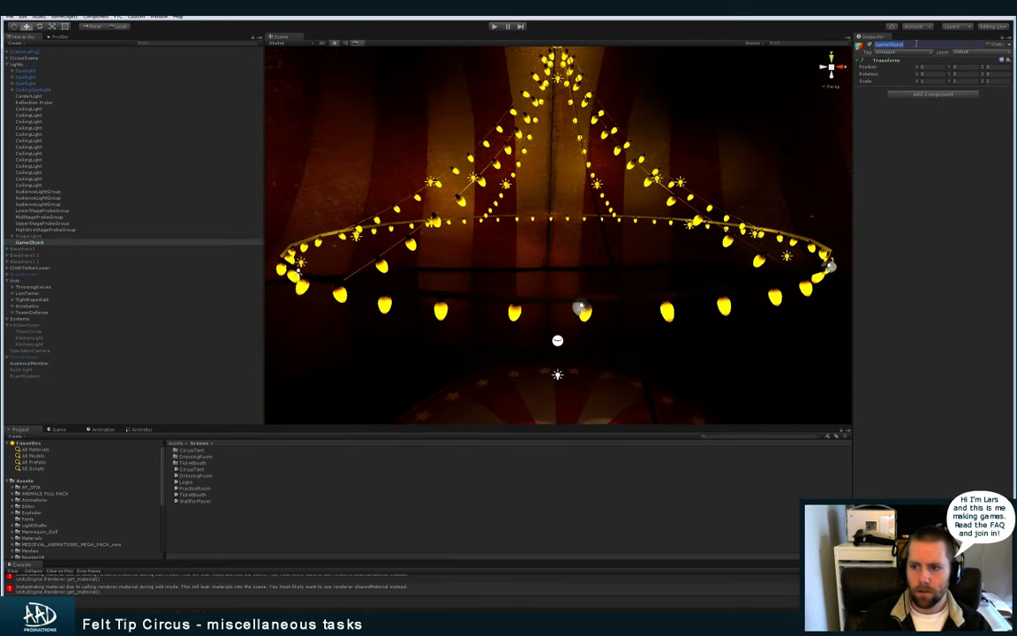
text(CeilingLights)
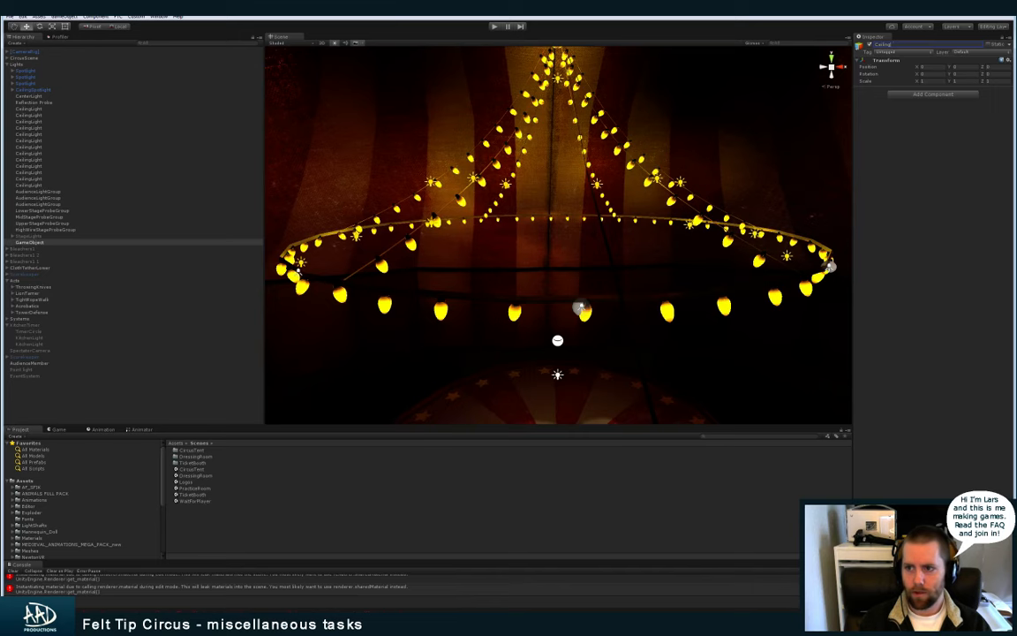
Move all the CeilingLight objects, without CenterLight, into the CeilingLights object
click(48, 186)
shift+click(45, 111)
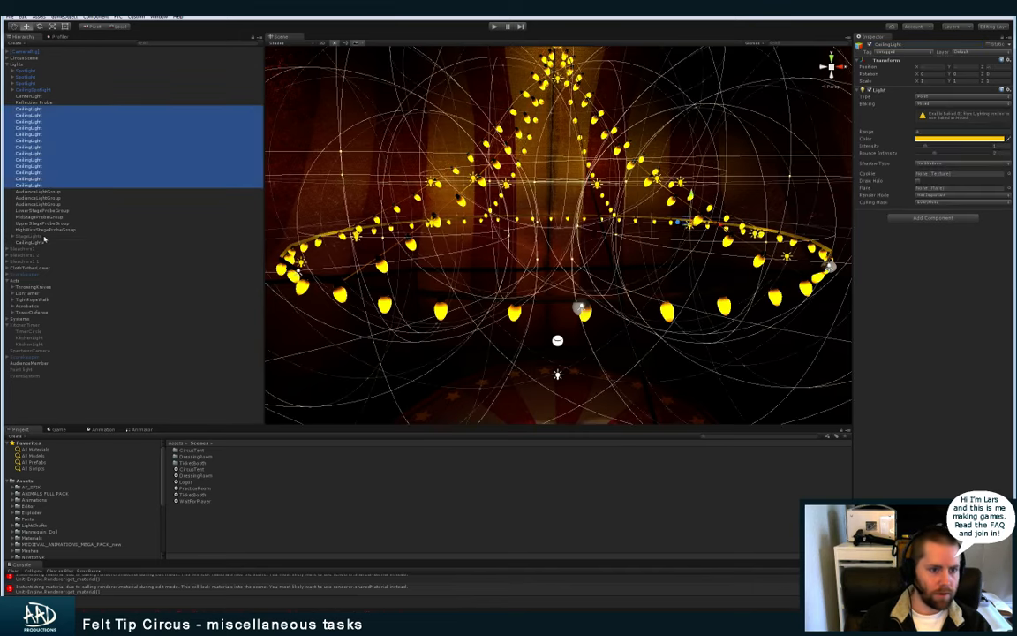
click(48, 244)
click(176, 184)
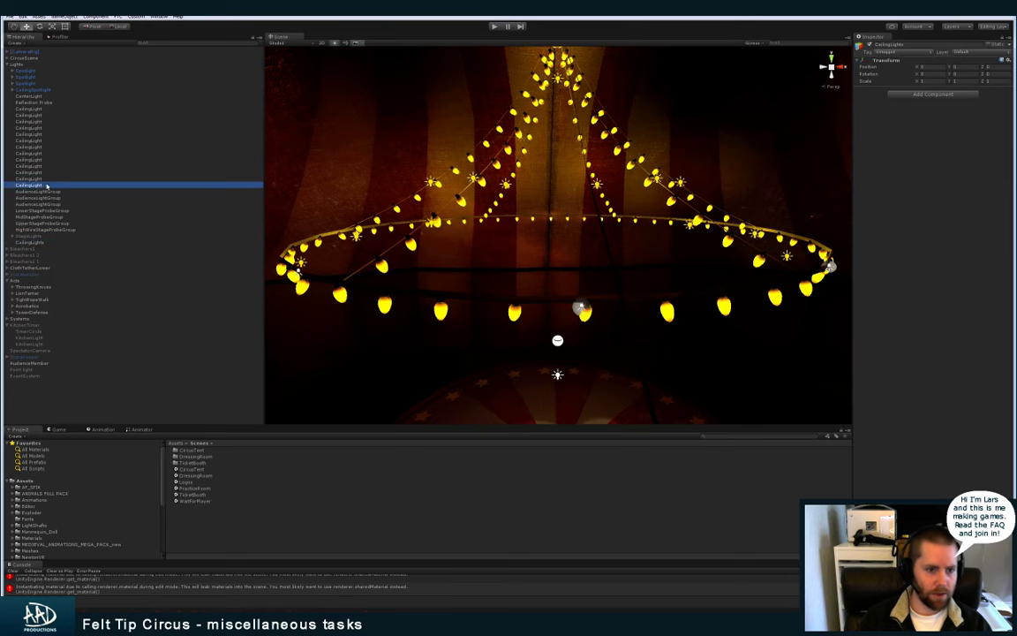
click(40, 237)
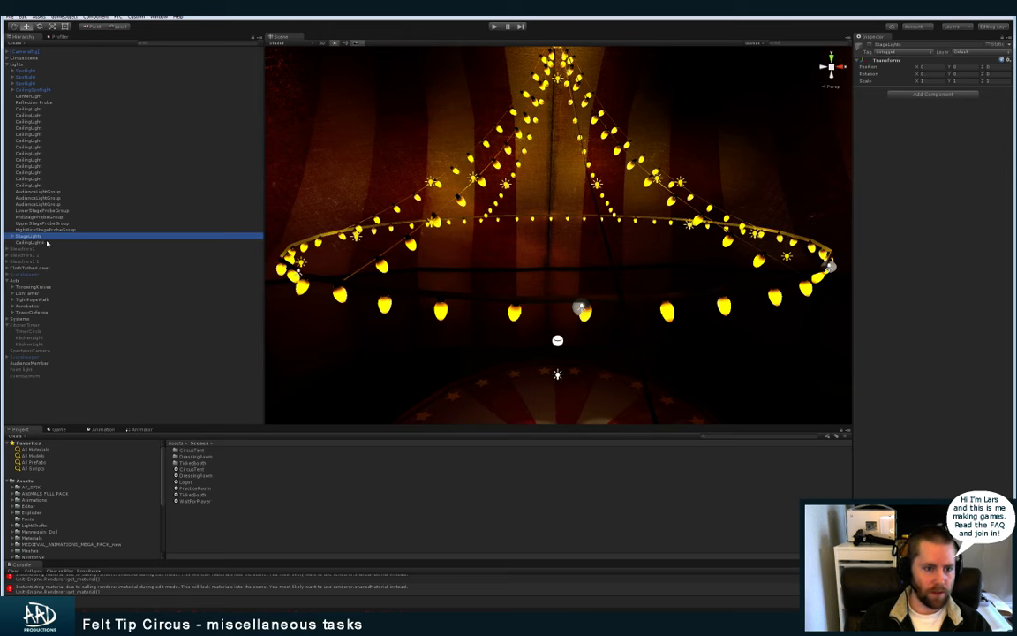
click(43, 185)
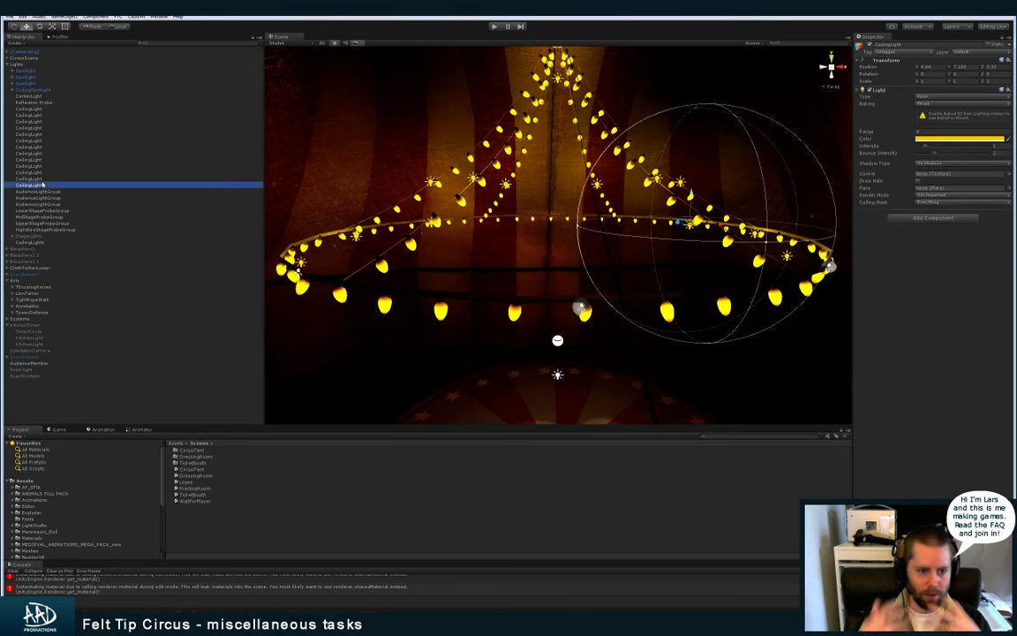
shift+click(39, 109)
ctrl+click(49, 94)
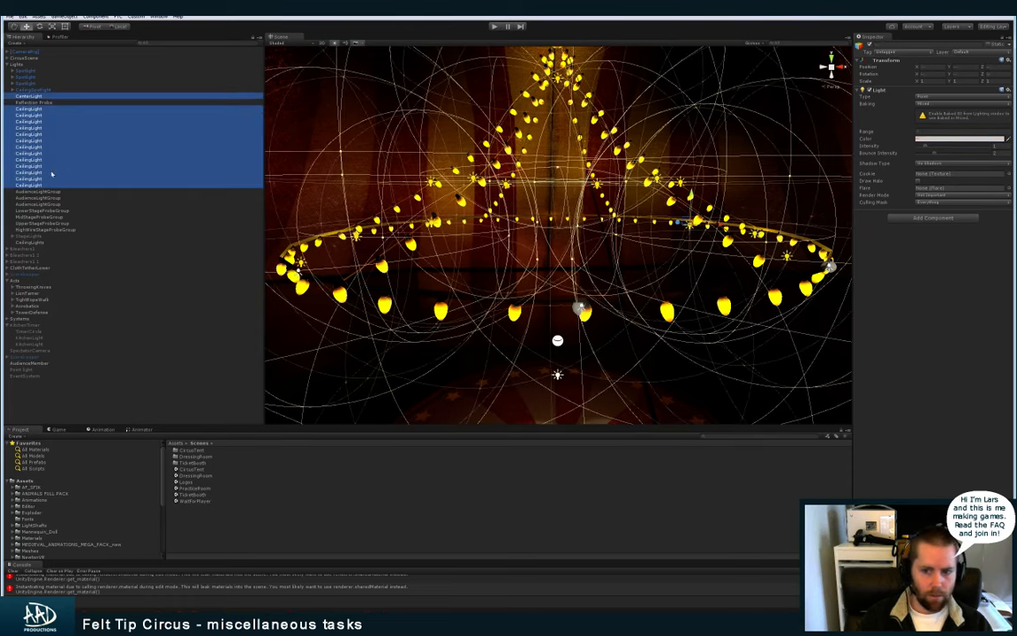
ctrl+click(41, 97)
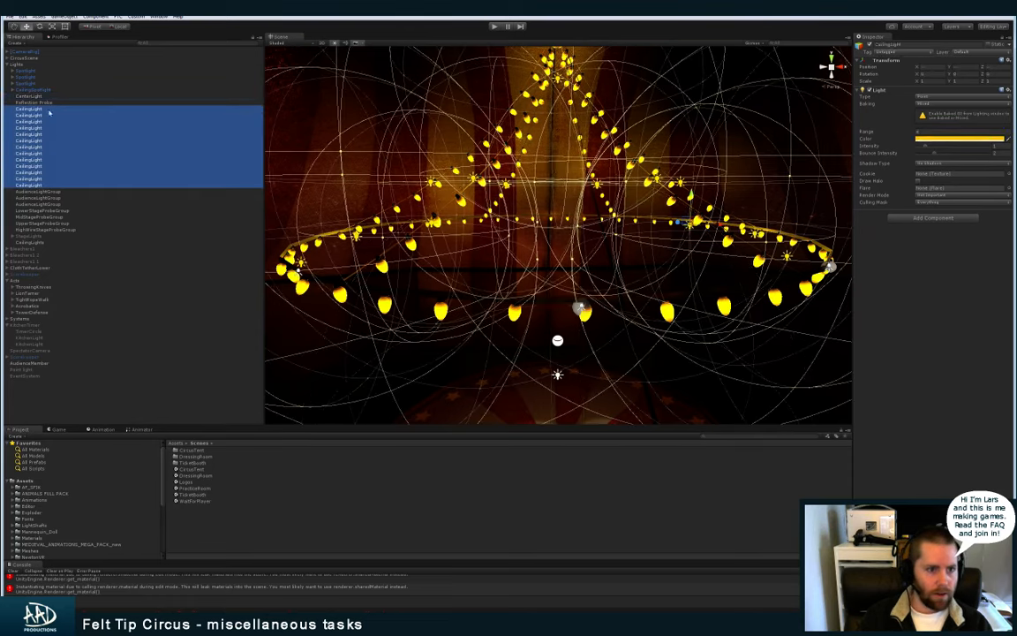
drag(49, 180, 43, 243)
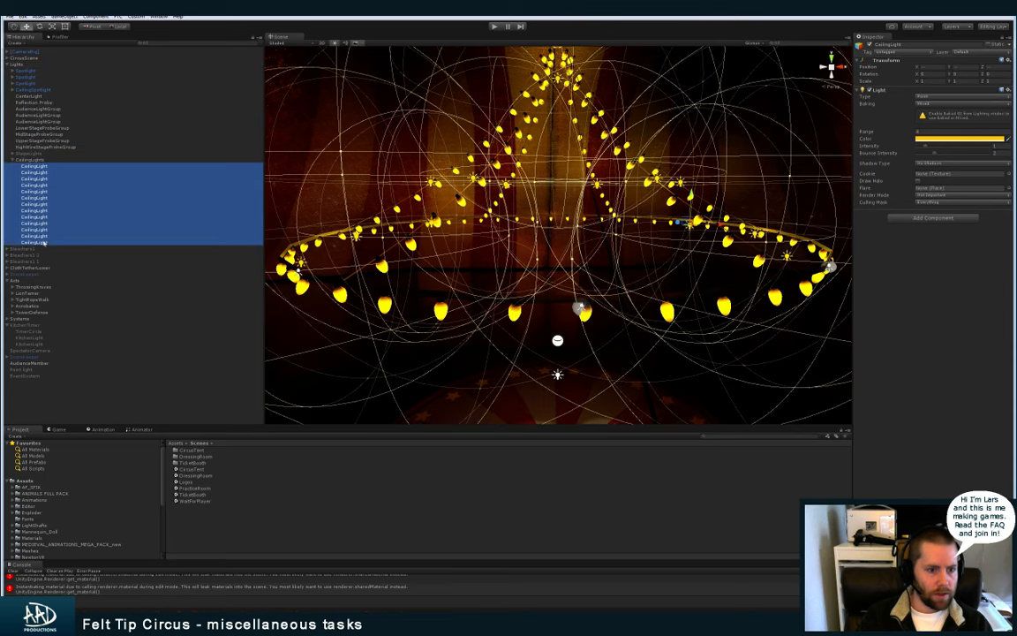
Collapse the CeilingLights group and deactivate it to darken the tent ceiling
click(46, 161)
key(Left)
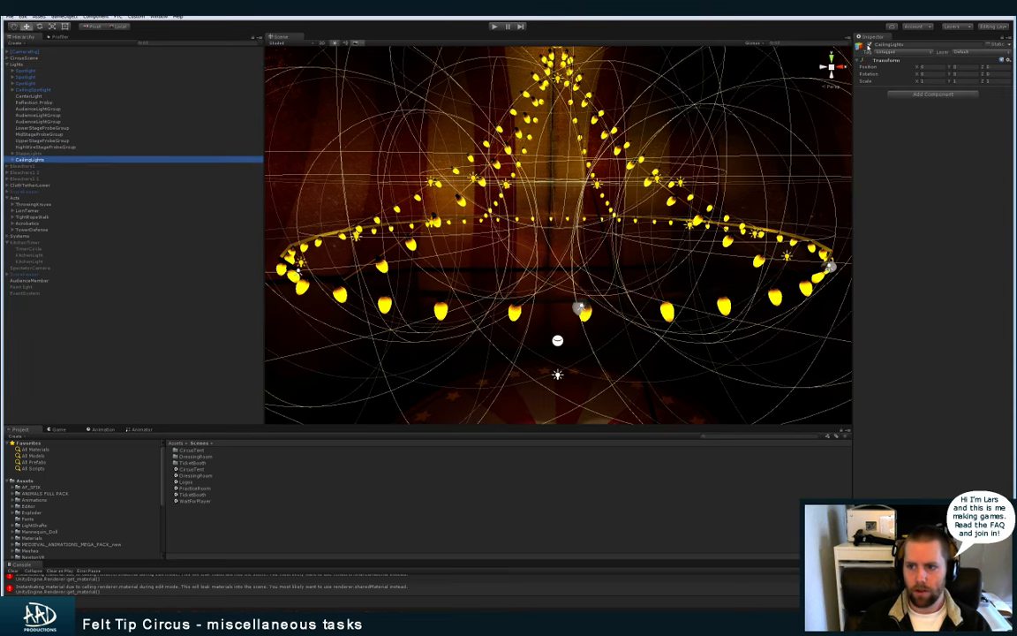
click(869, 46)
middle_drag(549, 268, 486, 148)
Move CenterLight into the StageLights object and collapse that group in the hierarchy
click(44, 97)
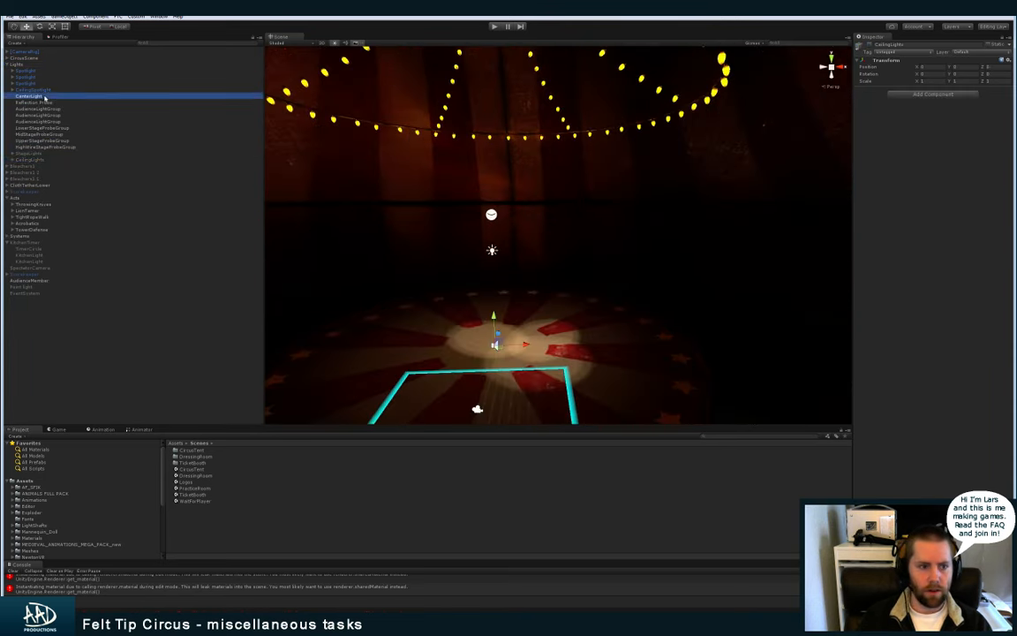
drag(60, 100, 59, 153)
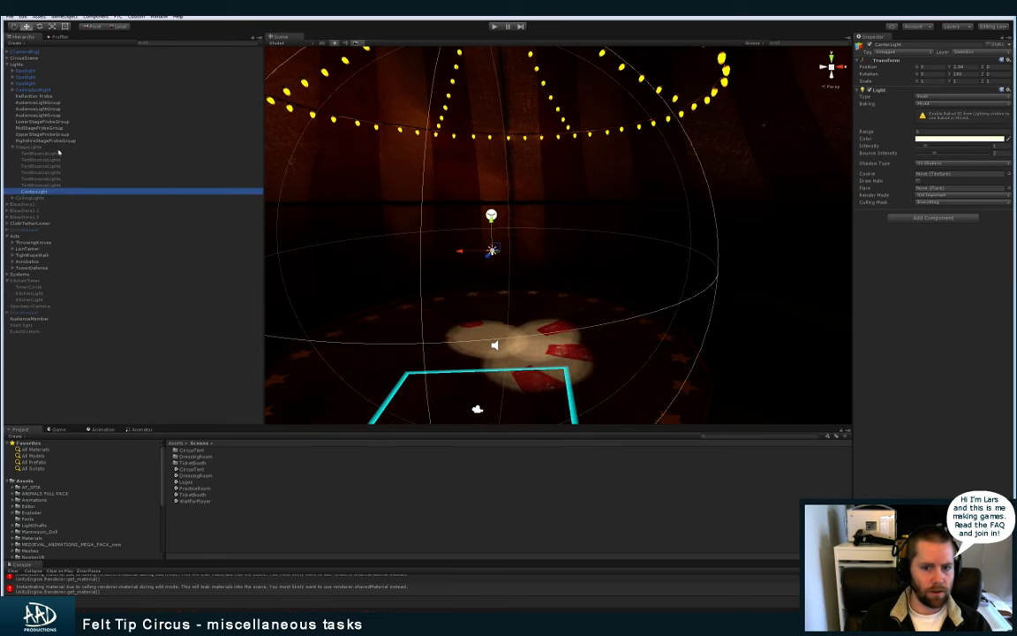
click(12, 148)
Select the three Spotlight objects and switch them off and on to check their effect on the stage
click(70, 142)
key(Up)
key(Up)
key(Up)
key(Up)
key(Up)
key(Up)
key(Up)
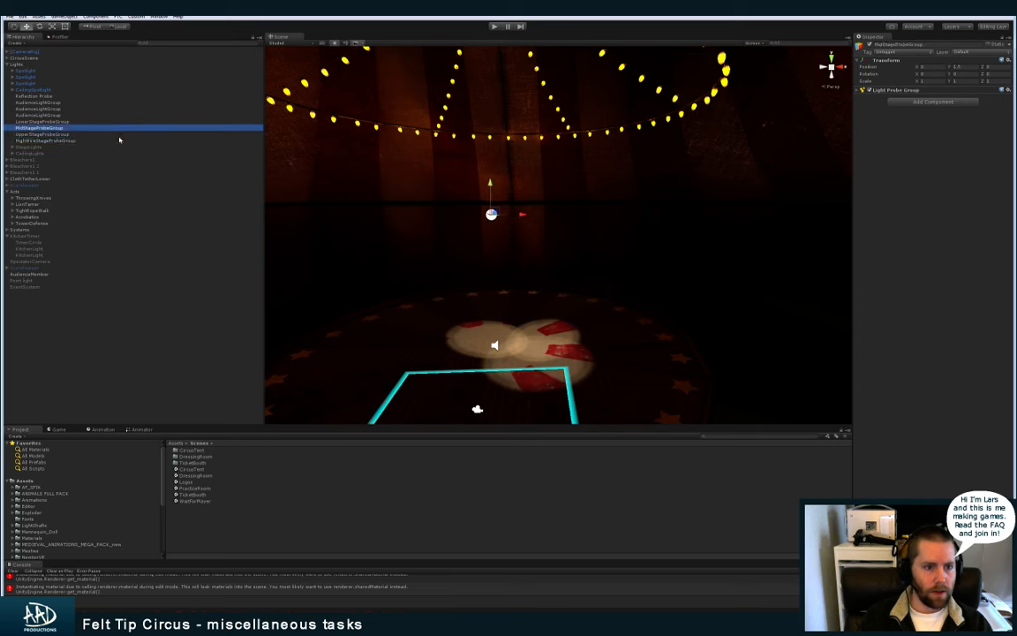
key(Up)
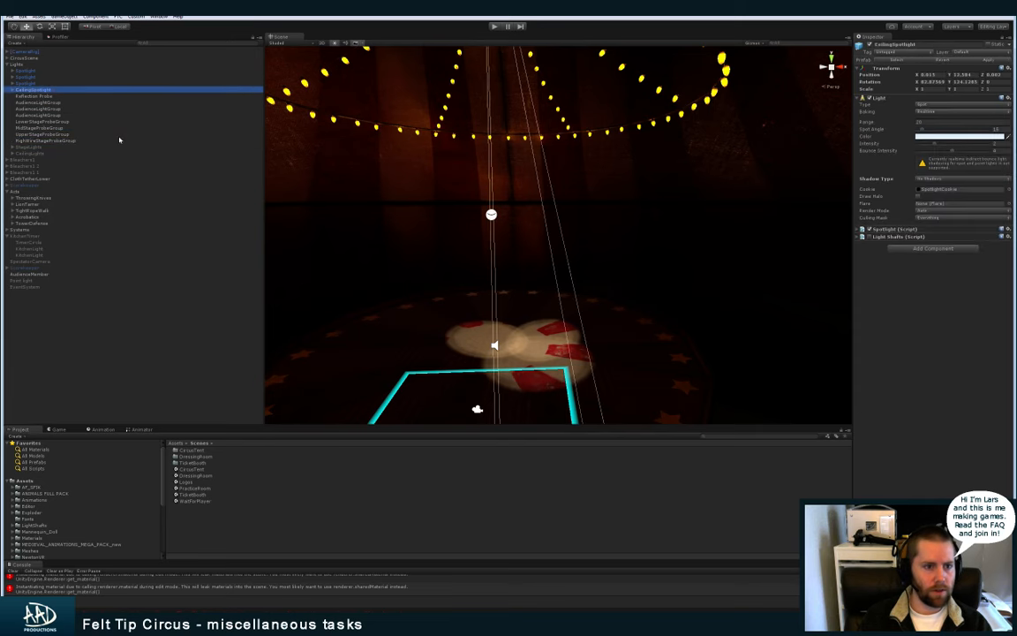
key(Up)
key(shift+Up)
key(shift+Up)
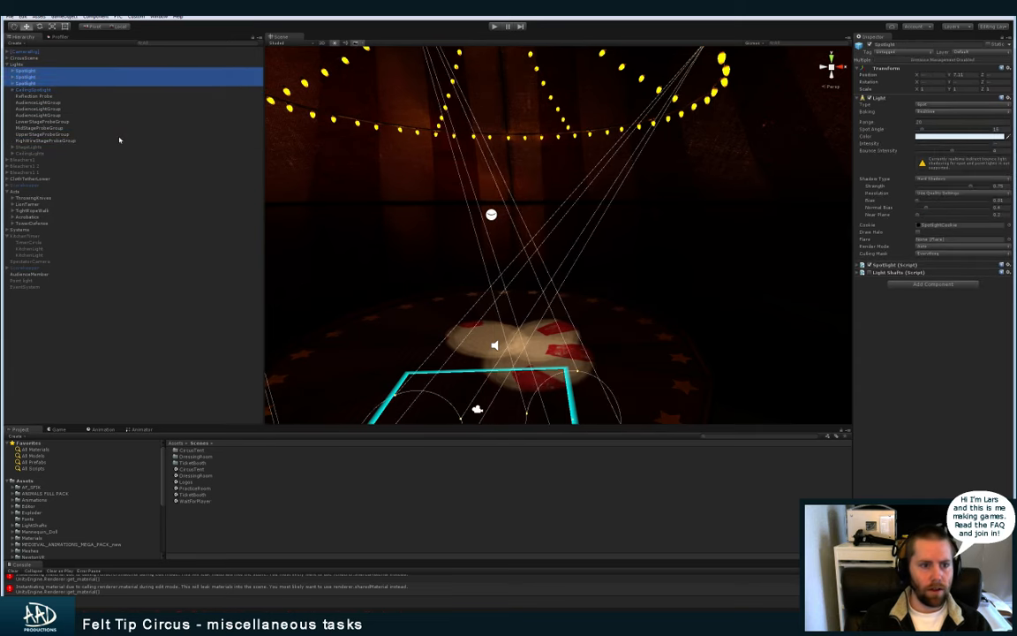
click(870, 44)
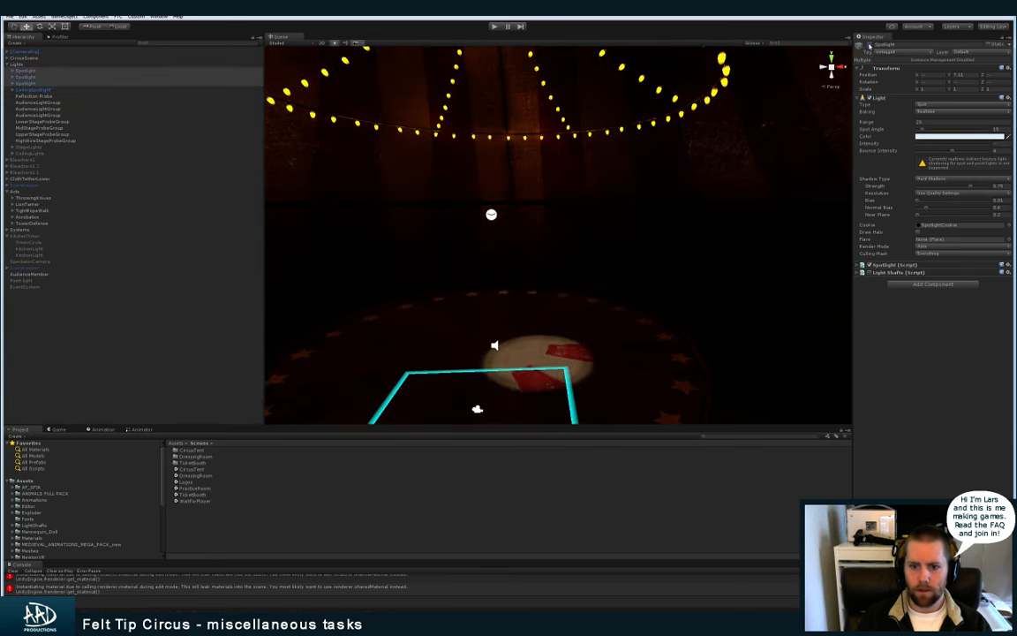
click(870, 44)
Compare the tent with the three Spotlight objects inactive and active from different viewing angles
alt+drag(661, 182, 749, 126)
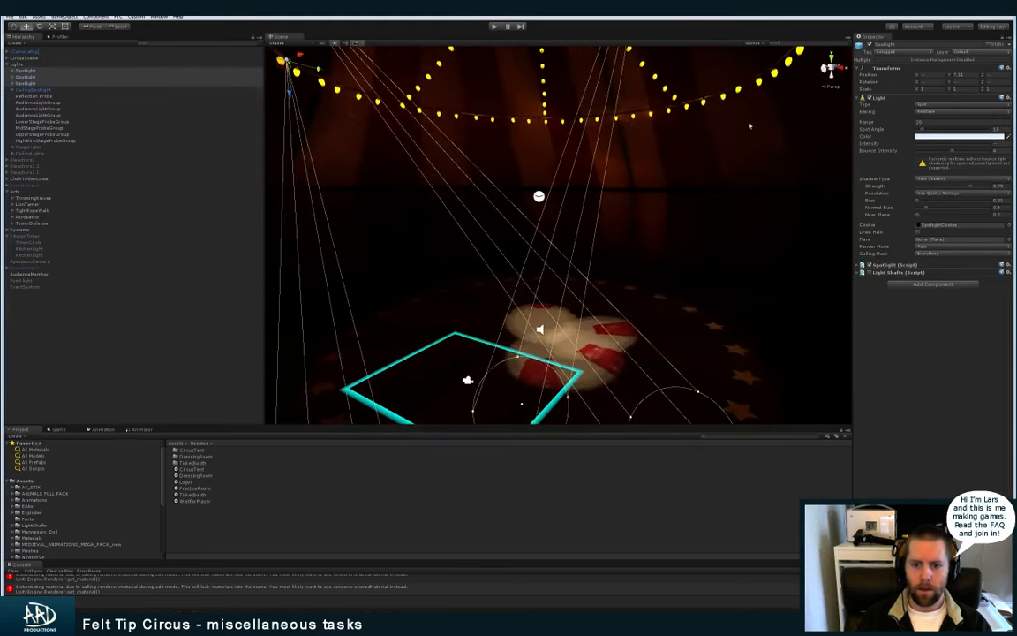
click(870, 44)
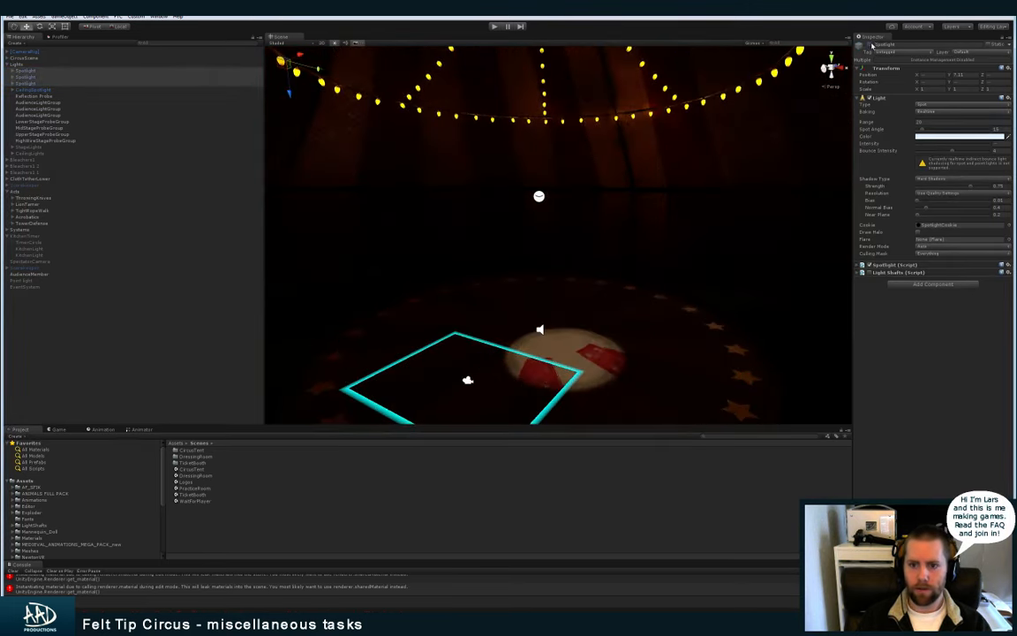
click(870, 44)
alt+drag(700, 139, 611, 156)
click(870, 44)
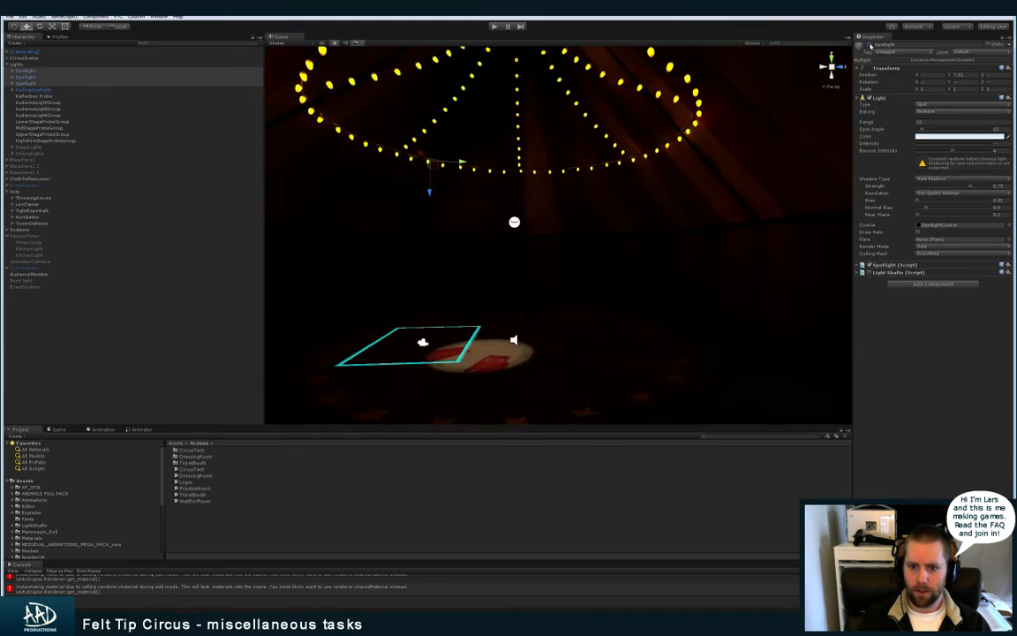
click(869, 44)
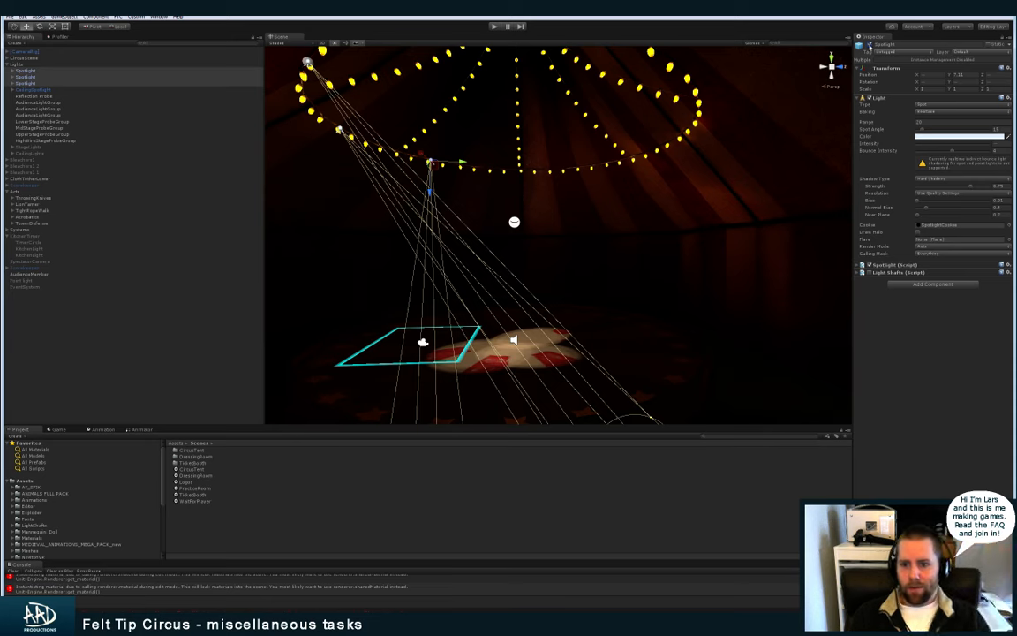
click(870, 44)
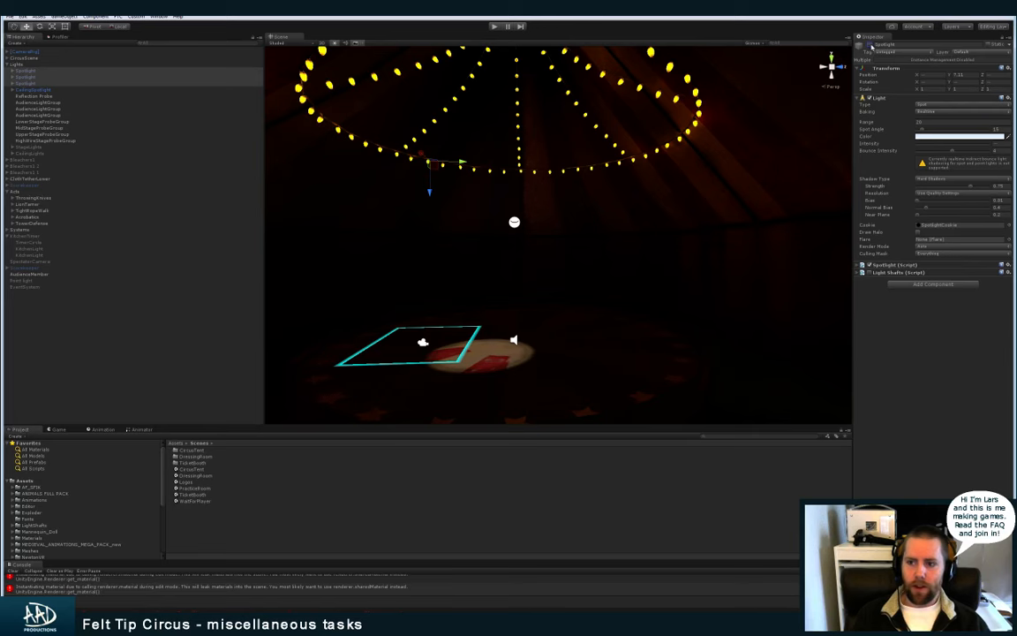
click(869, 44)
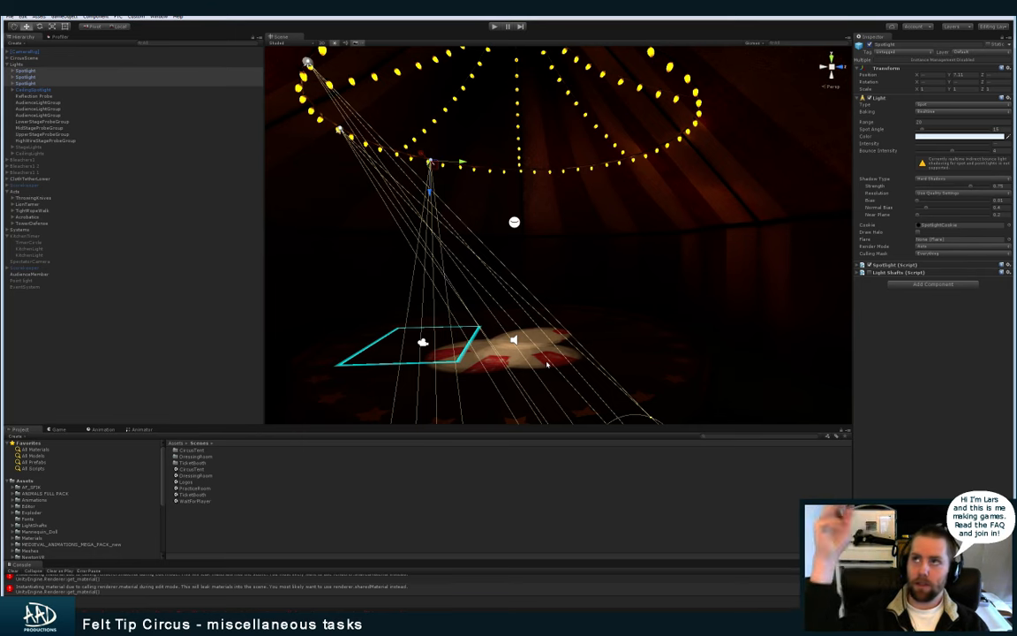
Inspect individual Spotlight objects for their aim, light settings and child objects
click(73, 83)
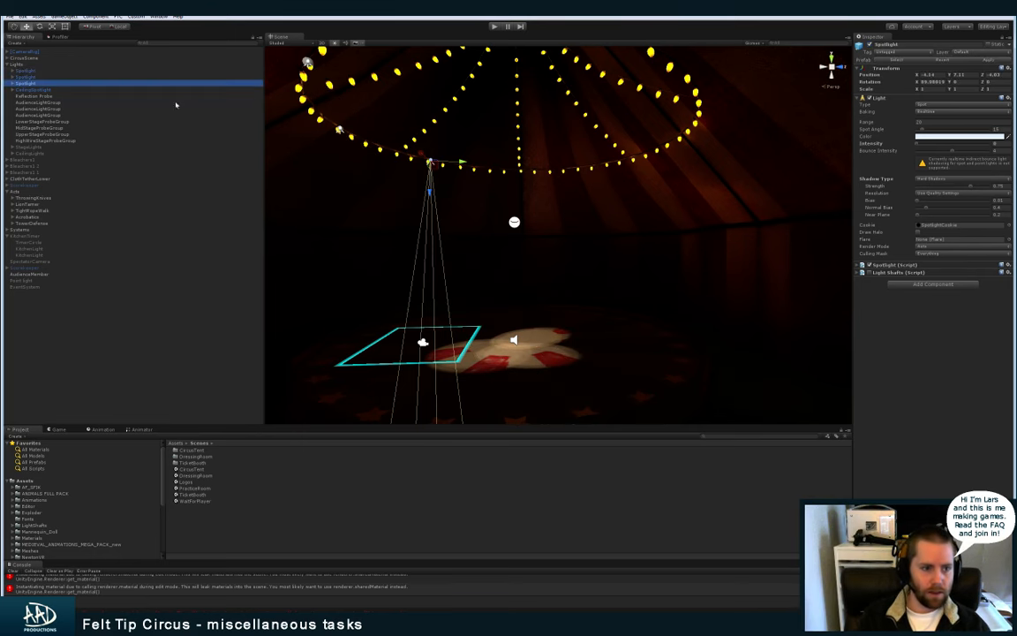
key(e)
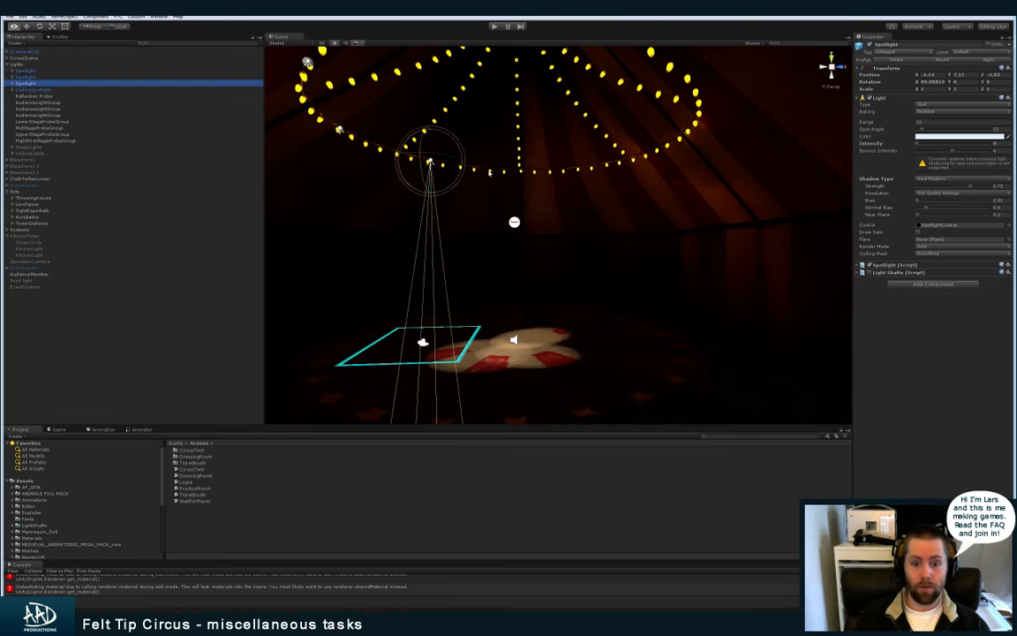
alt+drag(459, 167, 477, 135)
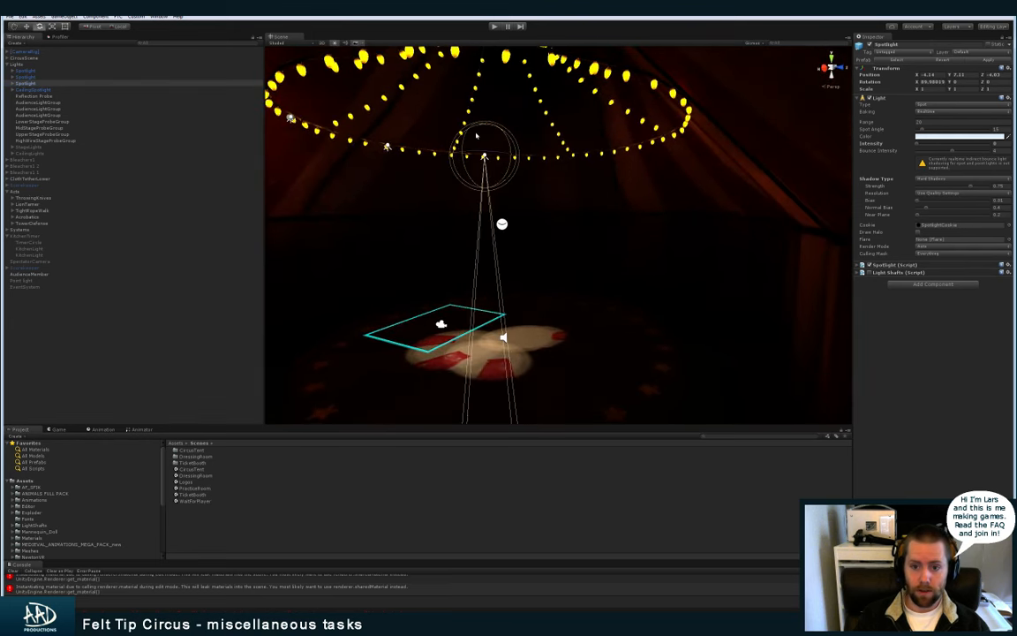
click(59, 83)
key(Up)
key(Right)
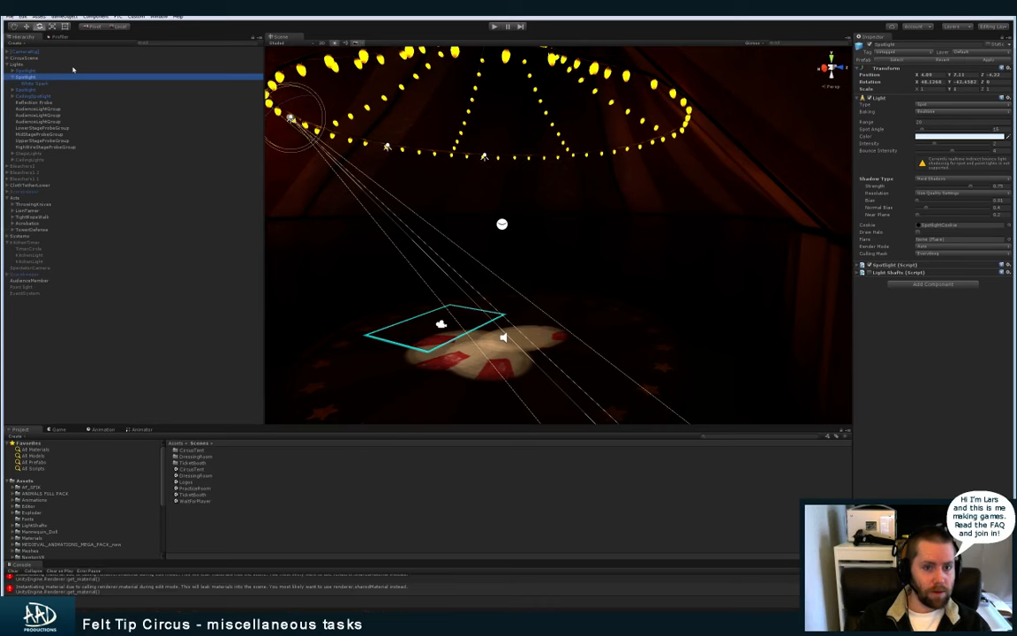
key(Left)
Deactivate the three Spotlight objects and the CeilingSpotlight object
click(73, 70)
key(shift+Down)
key(shift+Down)
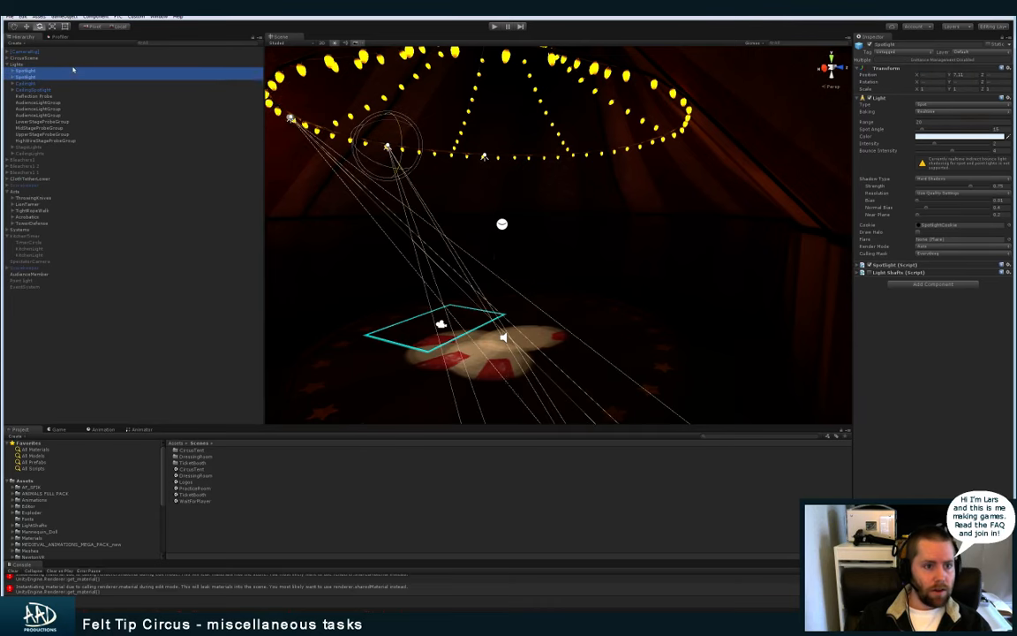
click(870, 44)
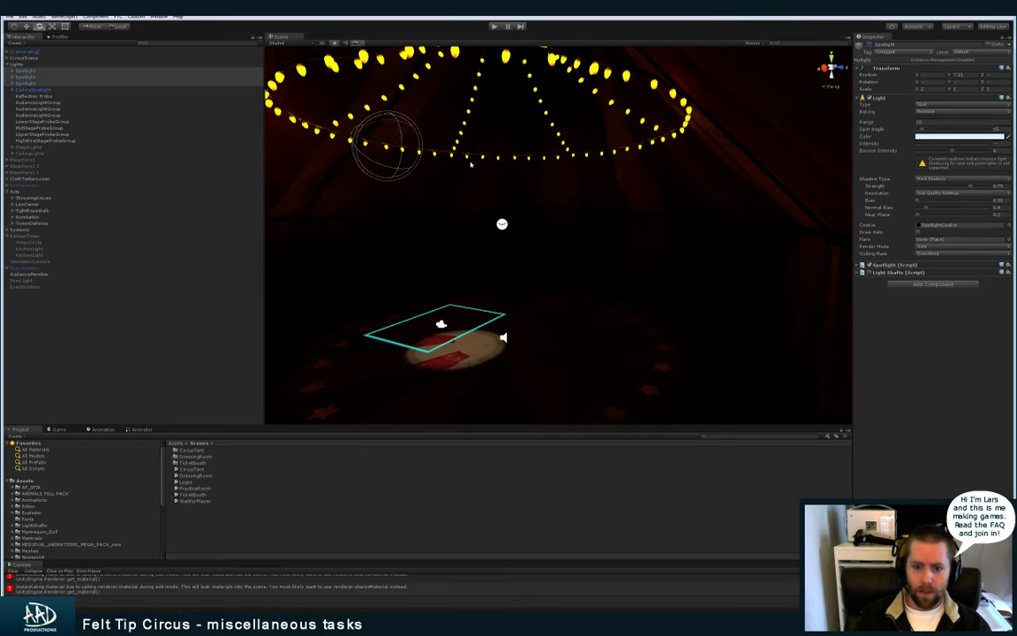
click(86, 91)
click(870, 44)
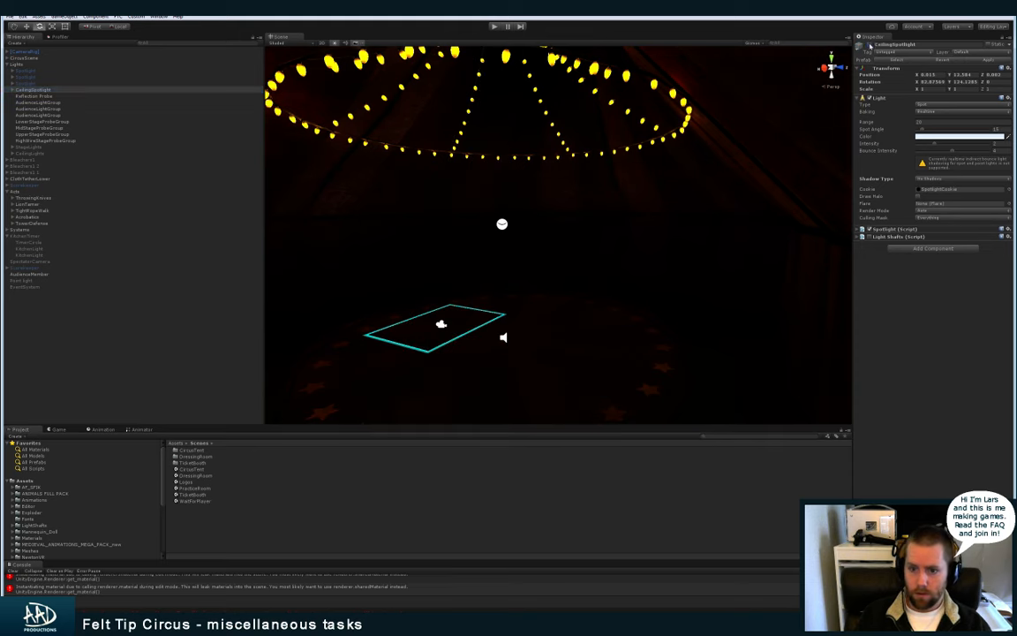
Examine the ceiling bulb strings and the tent interior without the spotlights, and select the StageLights group
right_drag(465, 204, 661, 234)
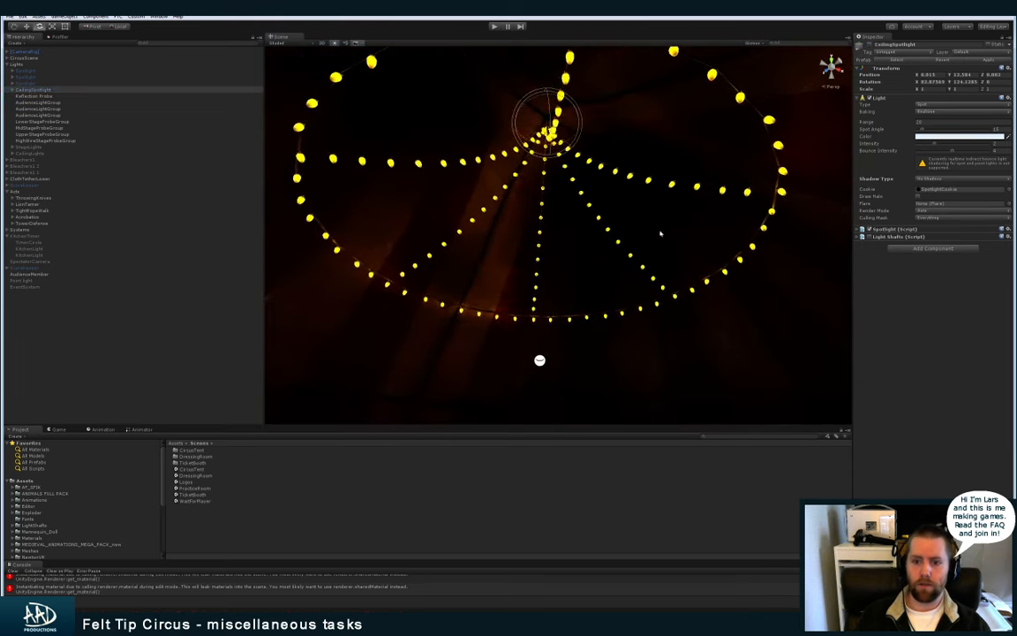
scroll(673, 191, down, 5)
click(703, 91)
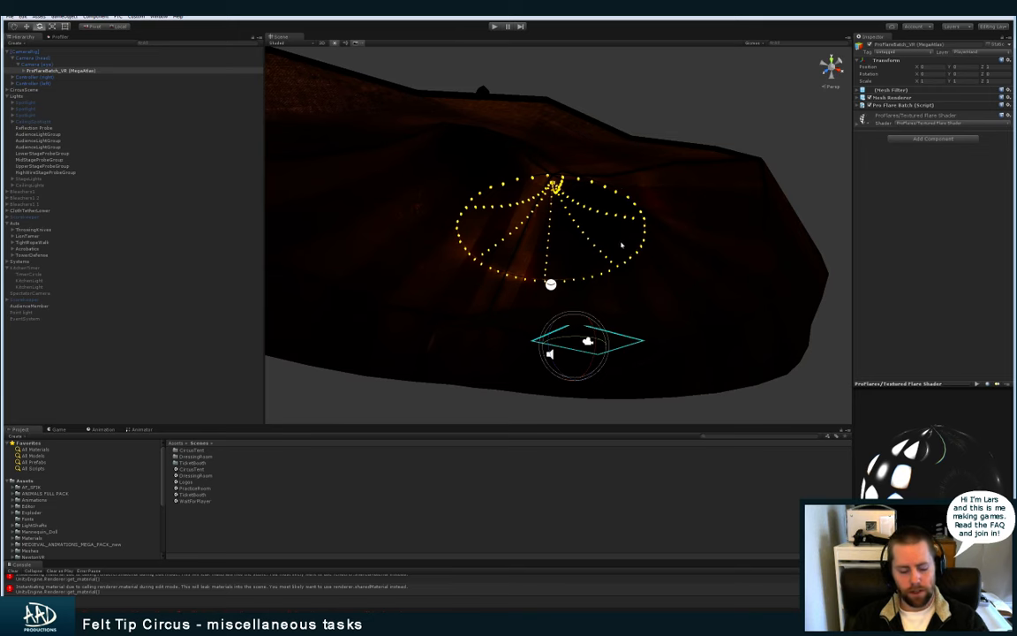
alt+right_drag(530, 220, 707, 232)
alt+drag(579, 205, 609, 259)
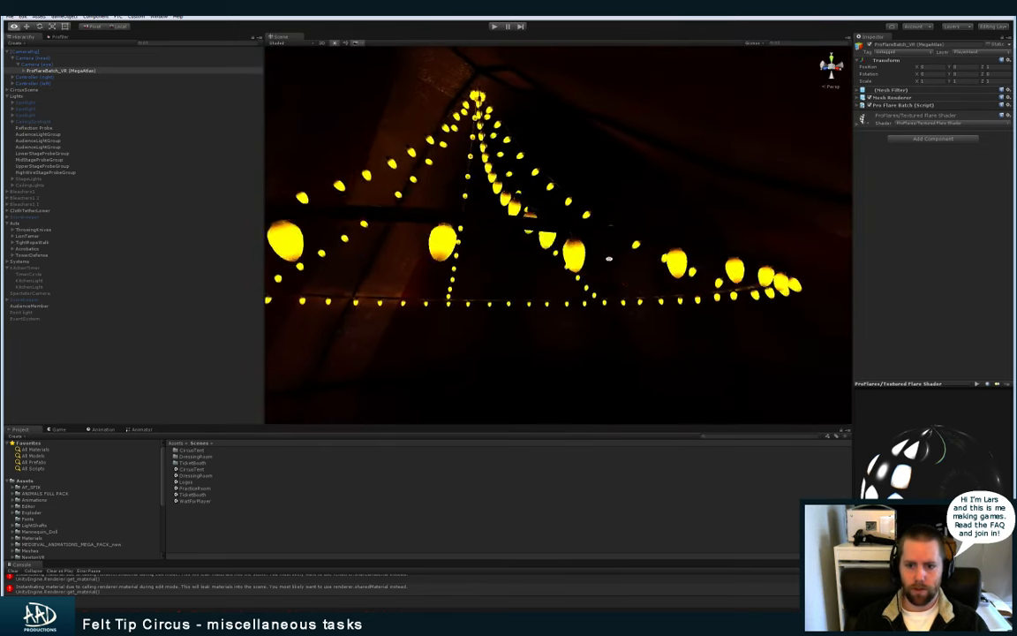
alt+right_drag(609, 259, 659, 268)
alt+drag(659, 268, 688, 255)
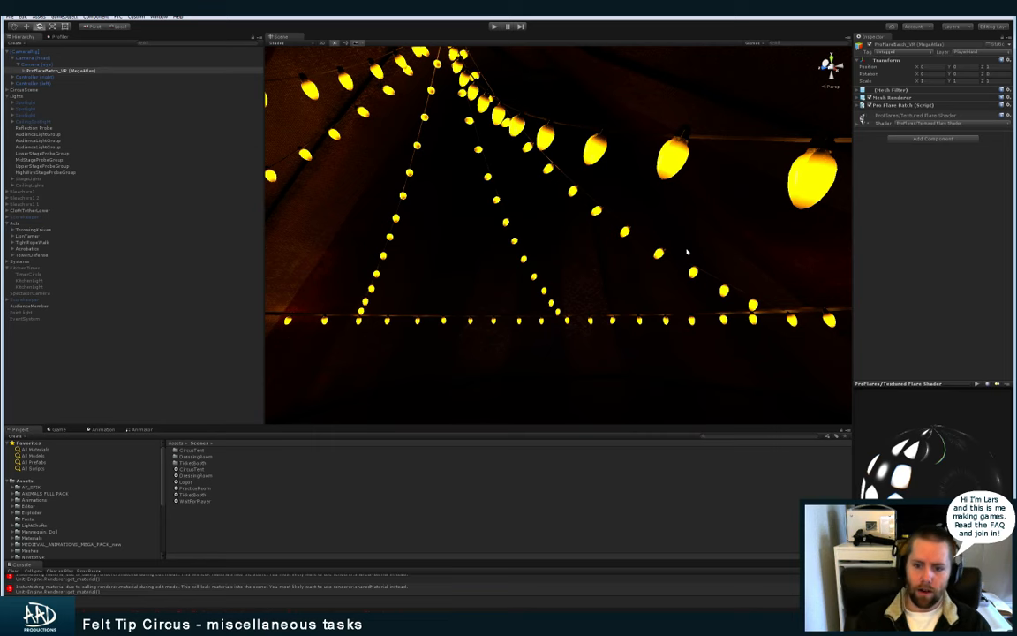
alt+drag(629, 329, 569, 311)
click(47, 179)
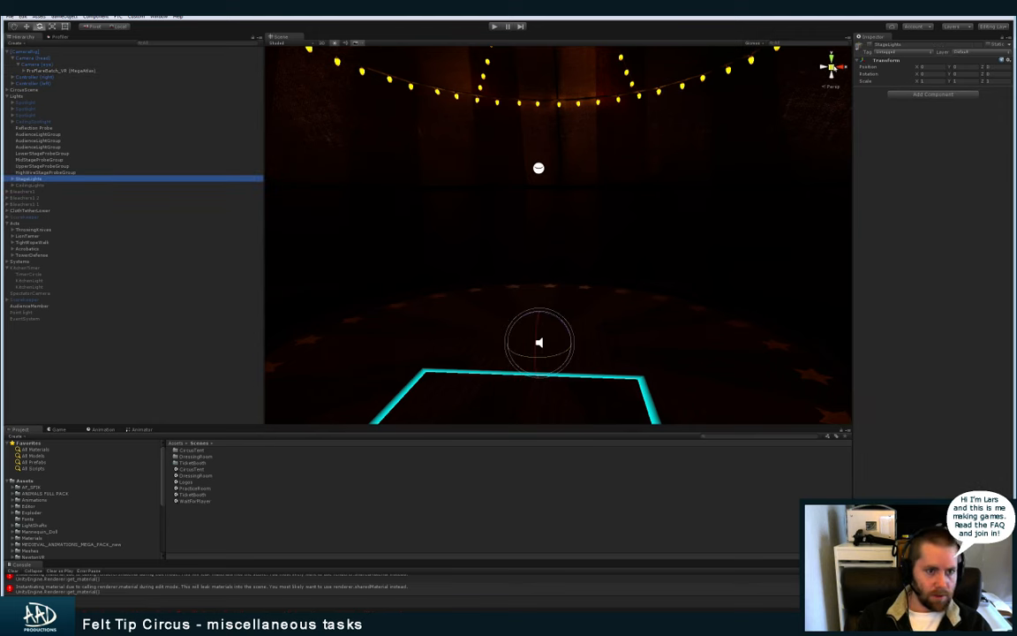
Activate the StageLights group and add a new script component named LightDimmer to it
click(874, 46)
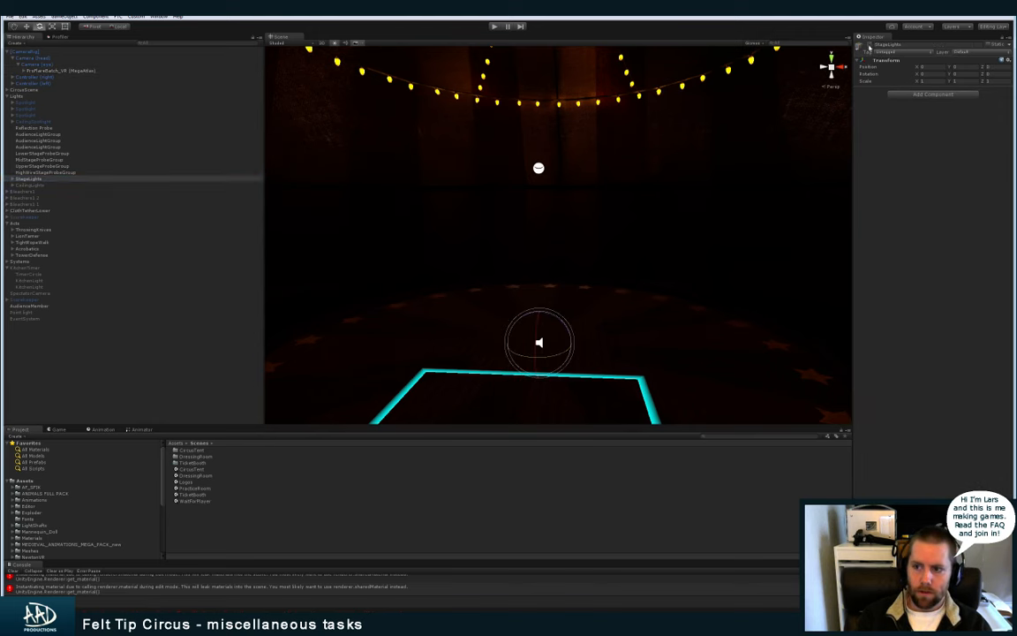
click(869, 46)
click(924, 94)
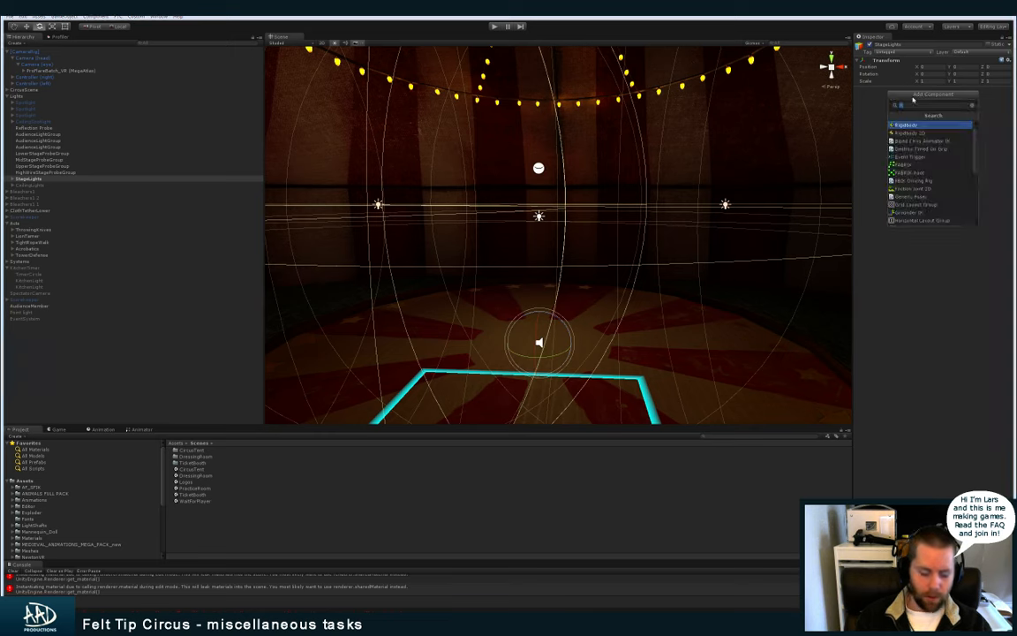
text(lights)
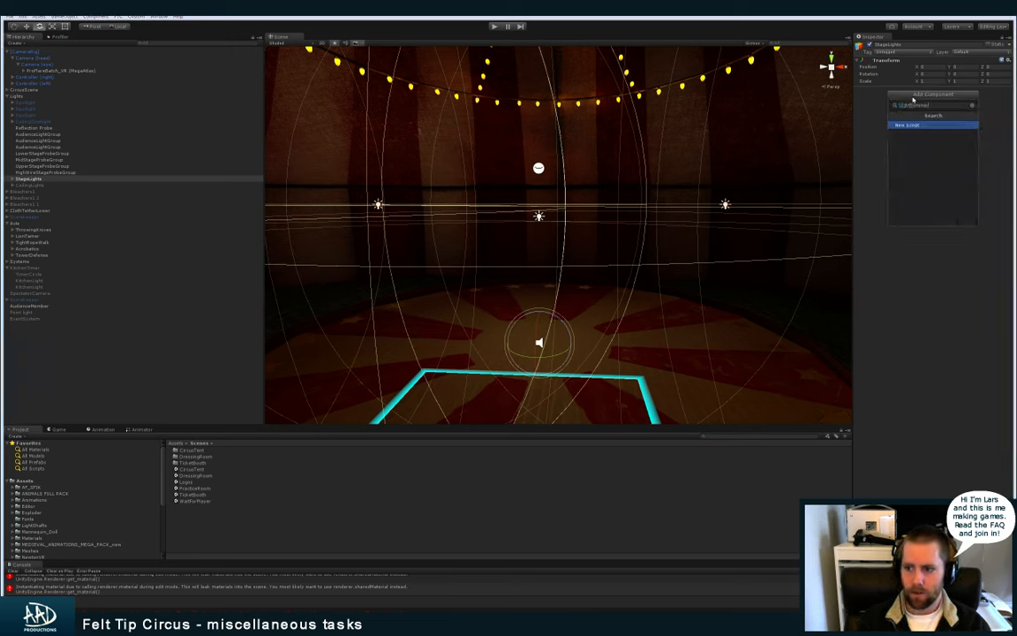
key(Return)
key(Return)
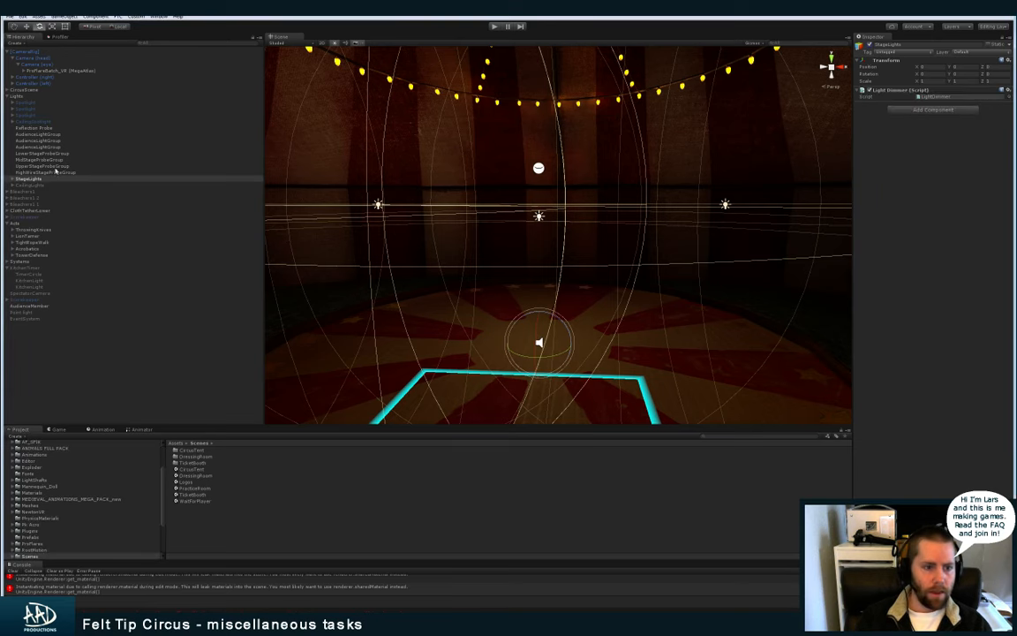
Add the LightDimmer script to the CeilingLights group and clear the console
click(31, 185)
click(923, 95)
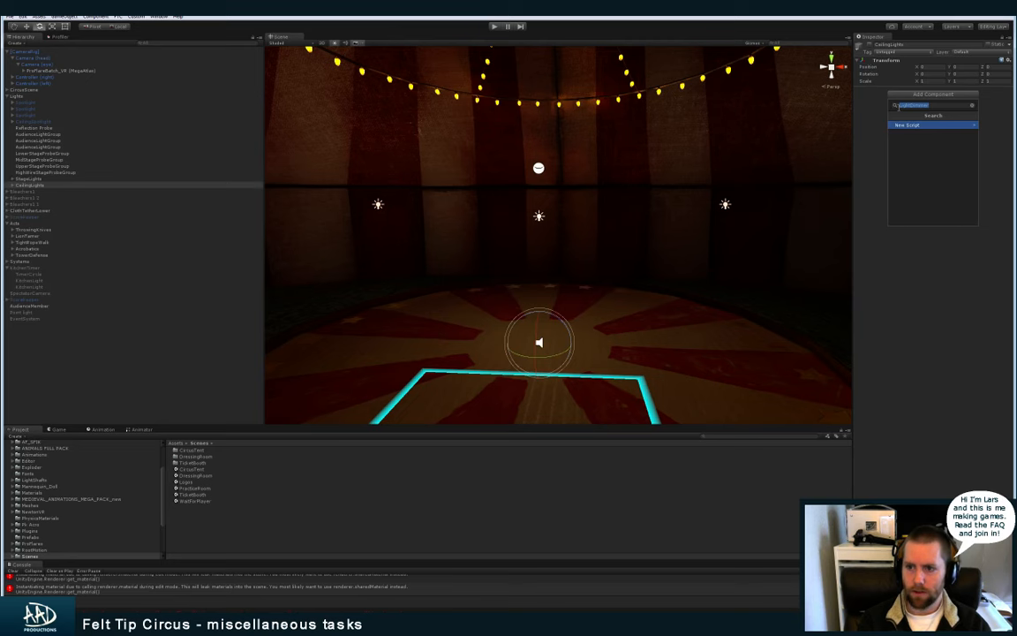
key(Escape)
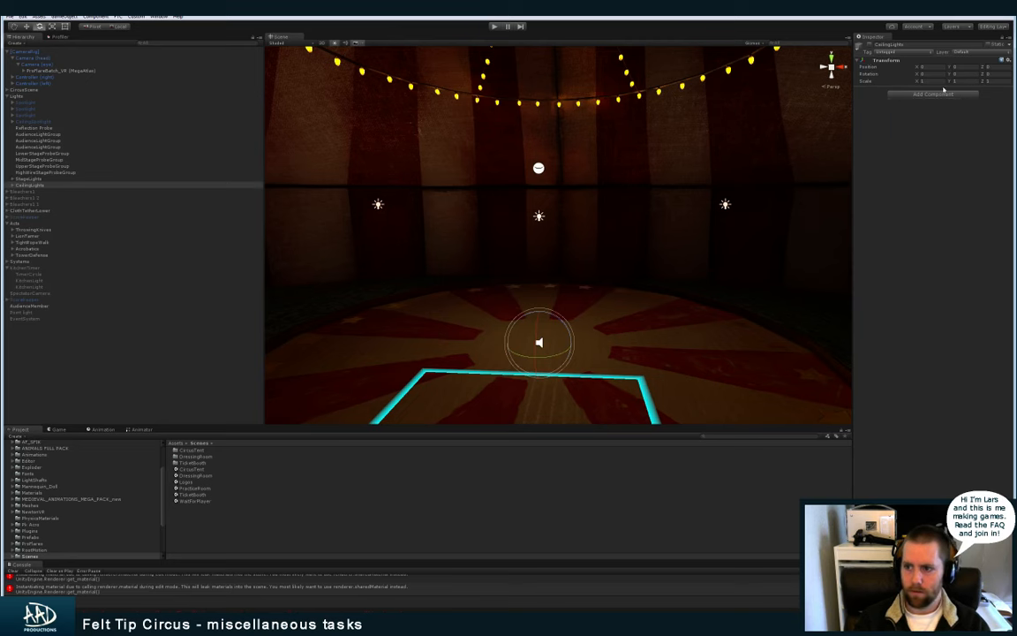
click(918, 95)
key(Return)
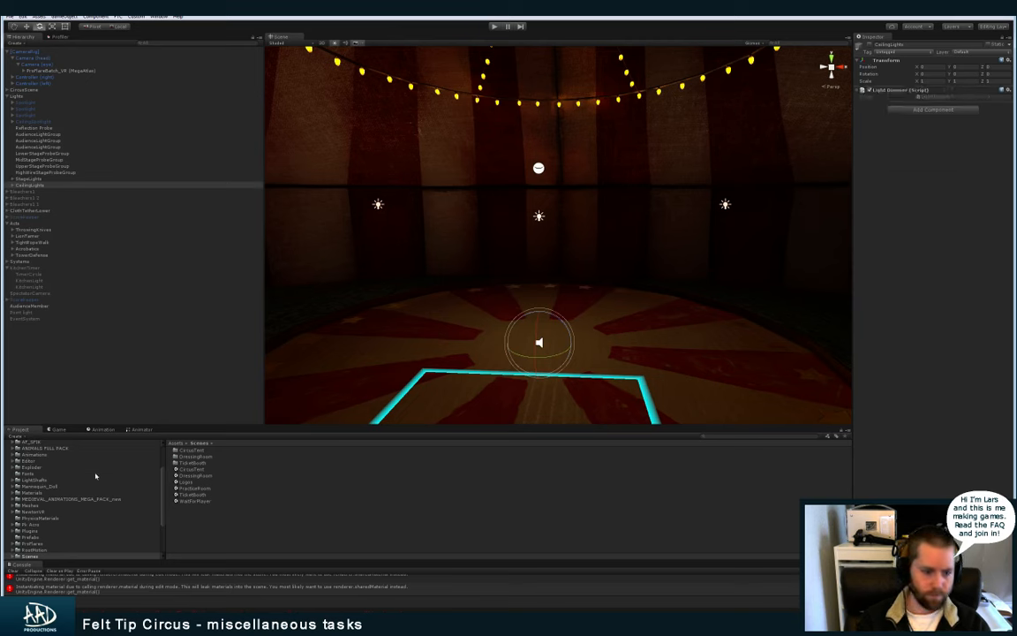
click(14, 571)
Switch to Windows Explorer and select the Scripts folder in Projects\FeltTipCircus\FeltTipCircus\Unity\Assets on the Moiraine (G:) drive
click(61, 622)
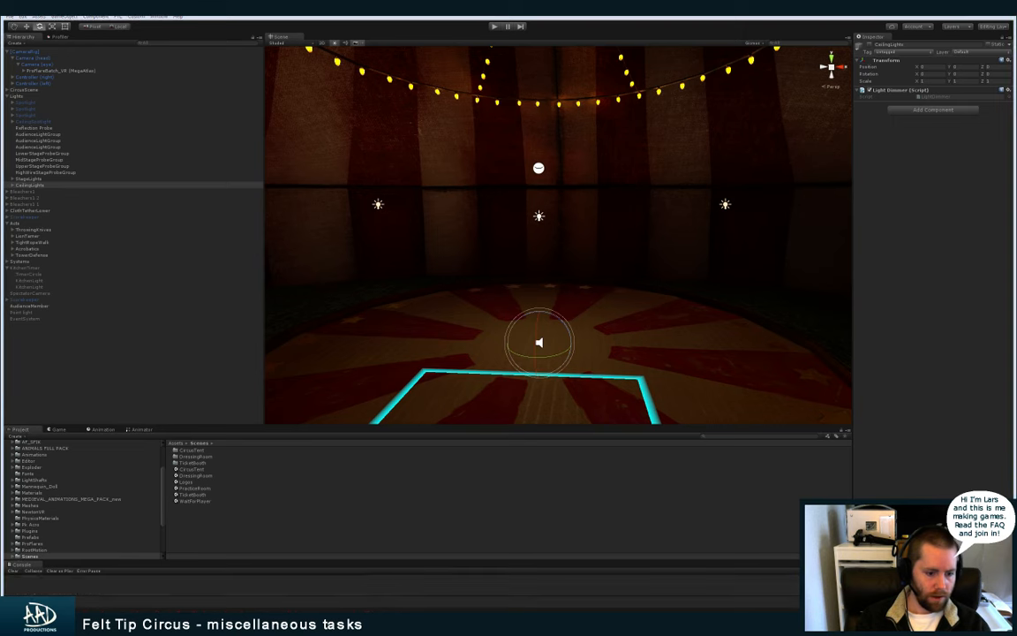
scroll(327, 269, down, 3)
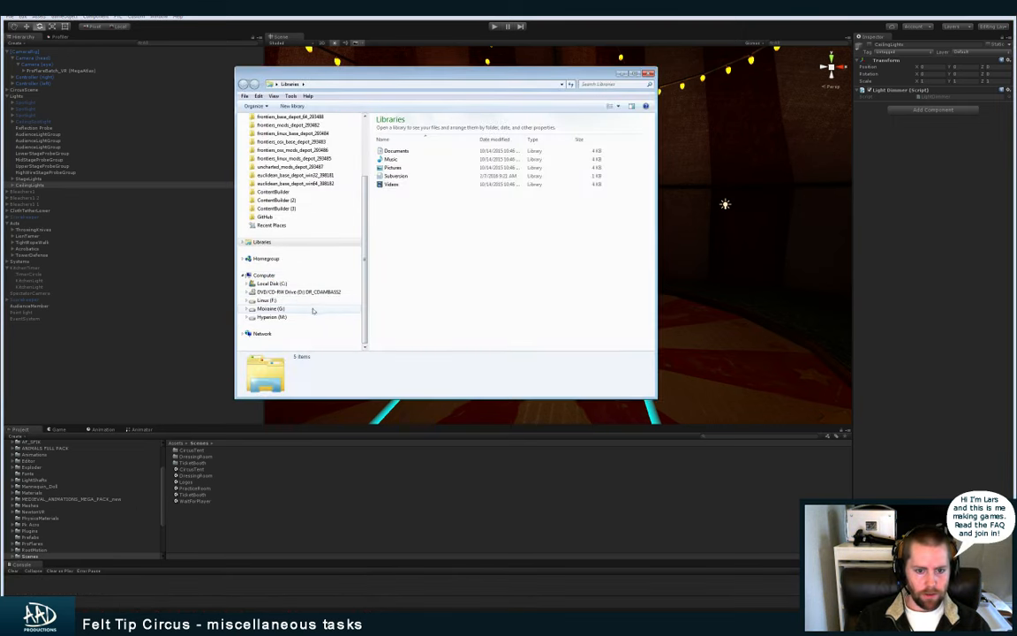
click(270, 308)
double_click(411, 164)
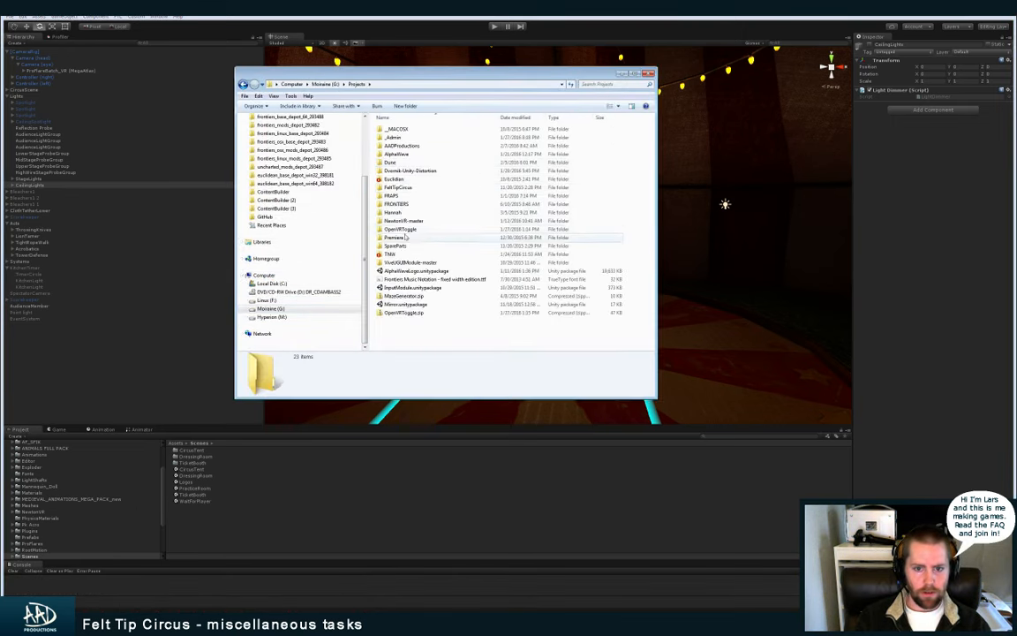
double_click(397, 188)
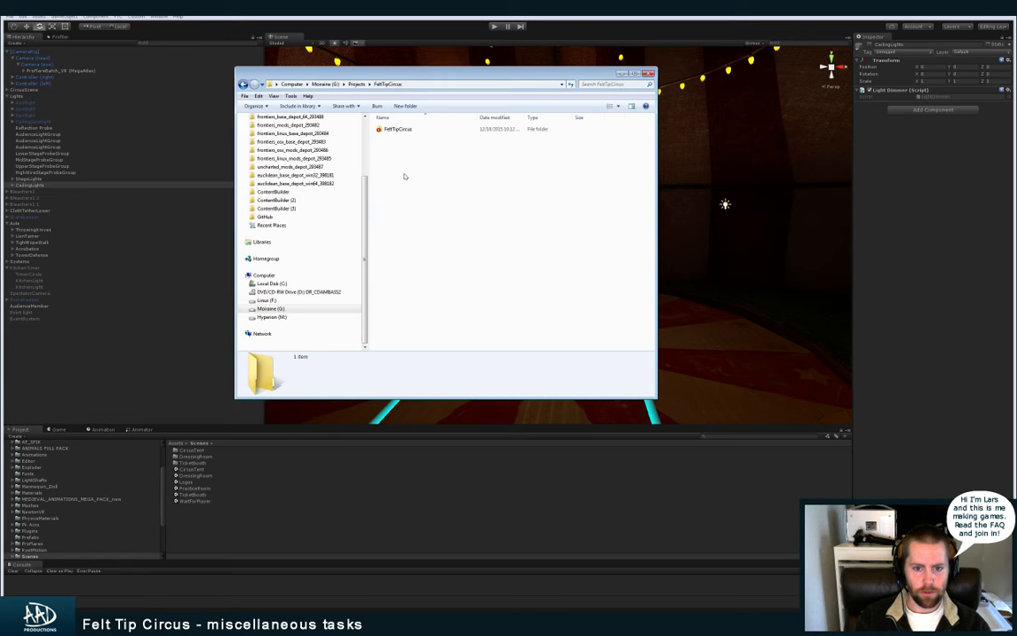
double_click(395, 130)
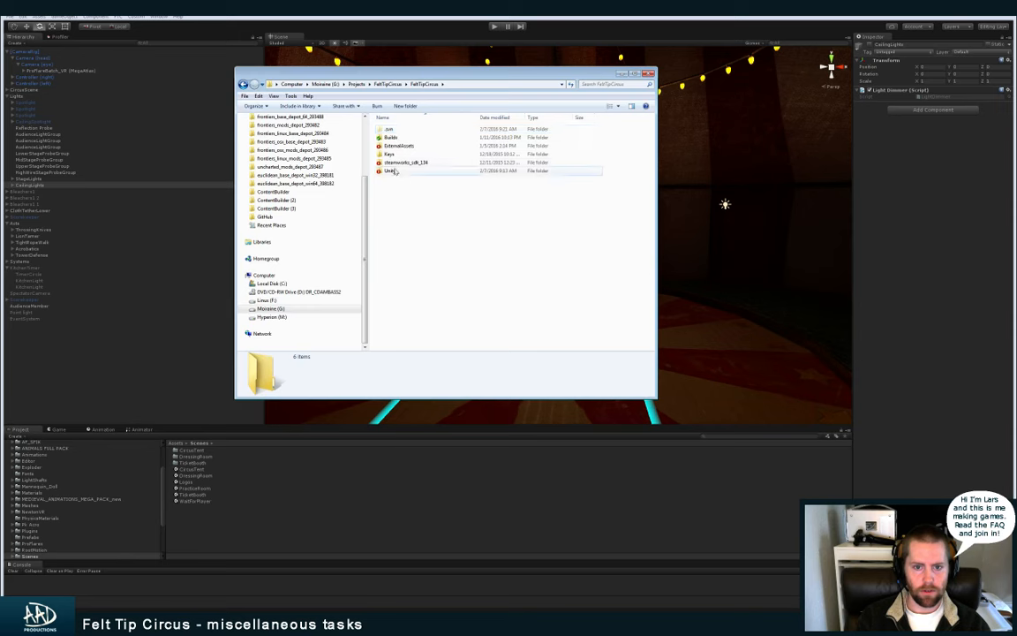
double_click(393, 154)
double_click(400, 130)
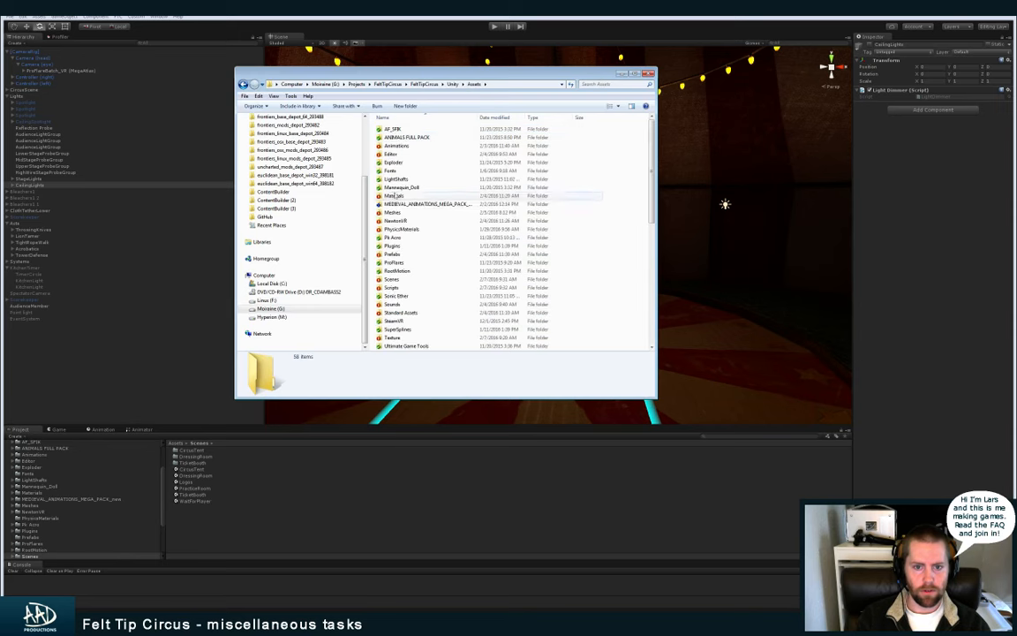
click(390, 288)
Try to add the Scripts folder's unversioned files to version control with TortoiseSVN
right_click(391, 288)
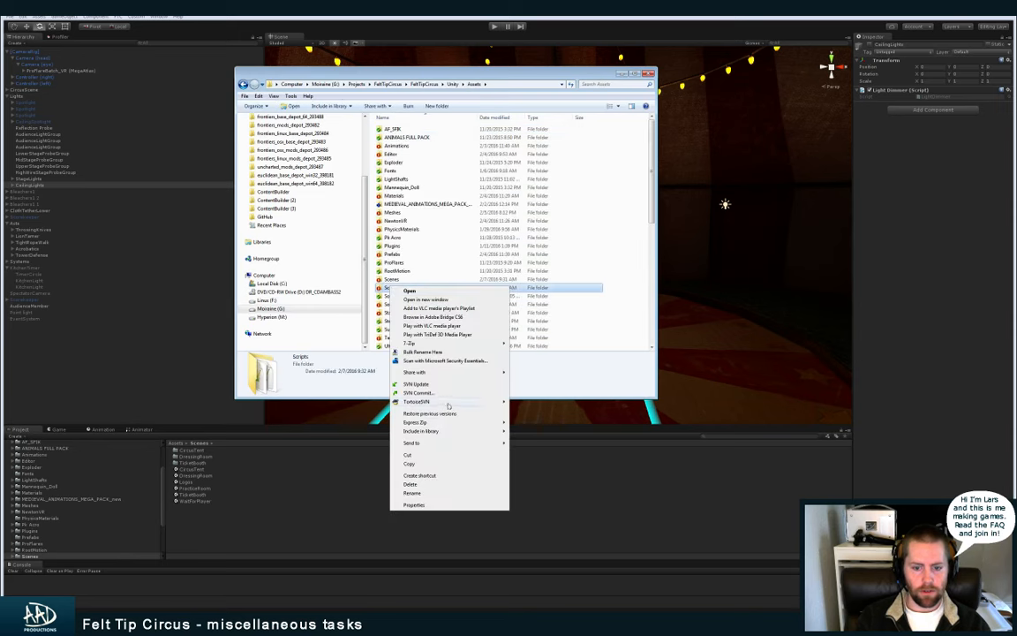
mouse_move(450, 402)
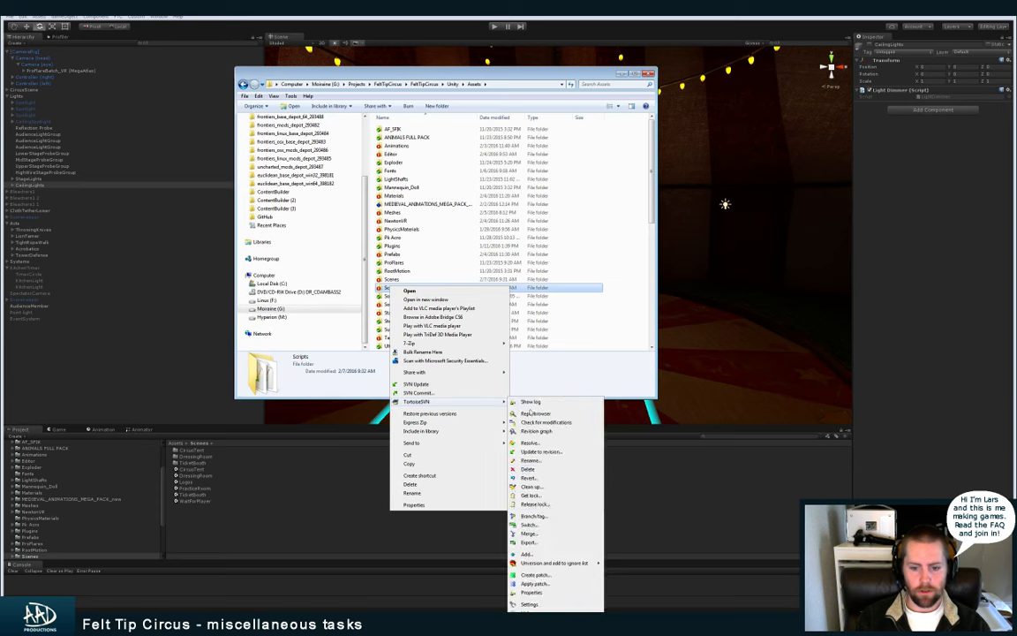
click(526, 553)
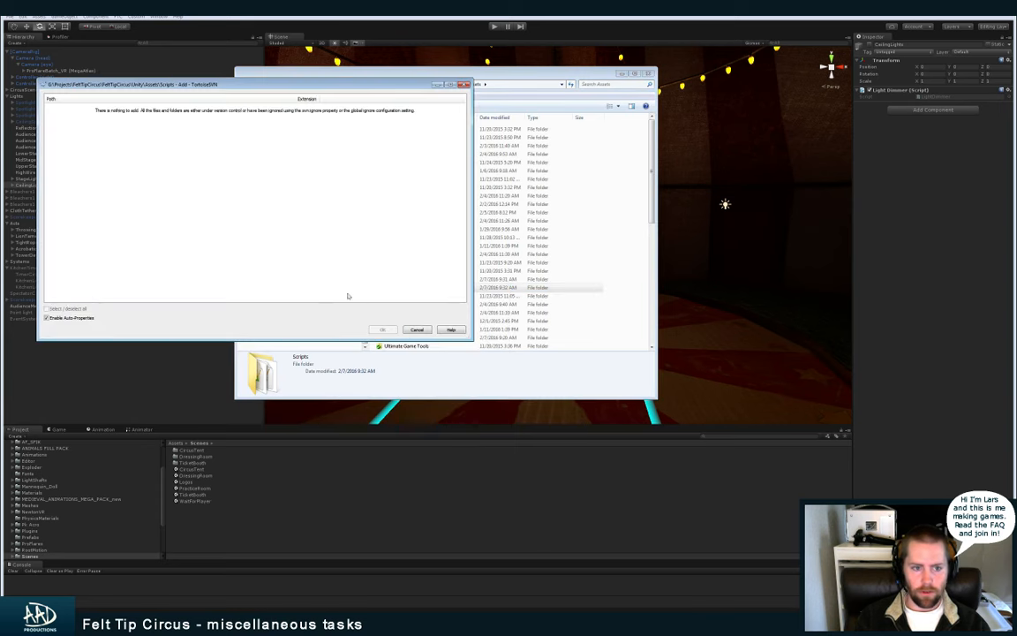
click(417, 329)
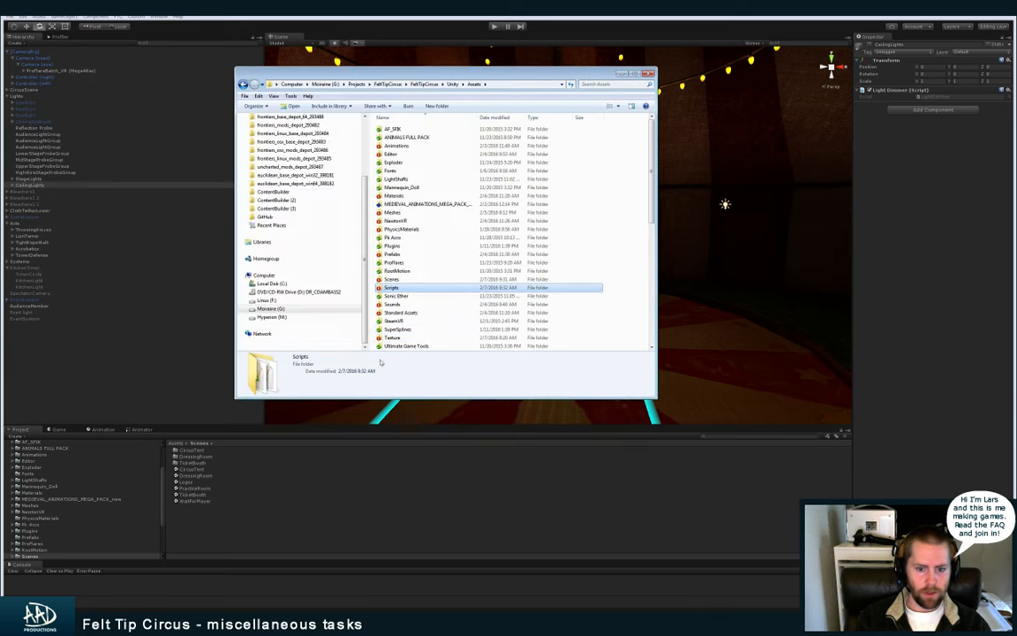
Return to Unity and move the LightDimmer script from the Assets root into the Scripts folder
click(163, 465)
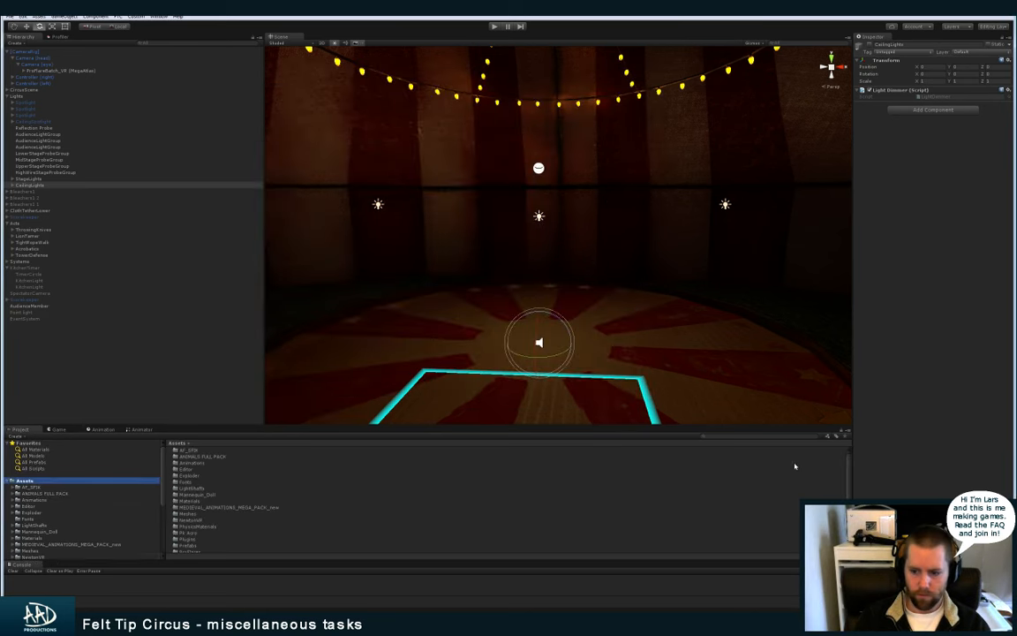
drag(763, 423, 764, 403)
scroll(203, 521, down, 3)
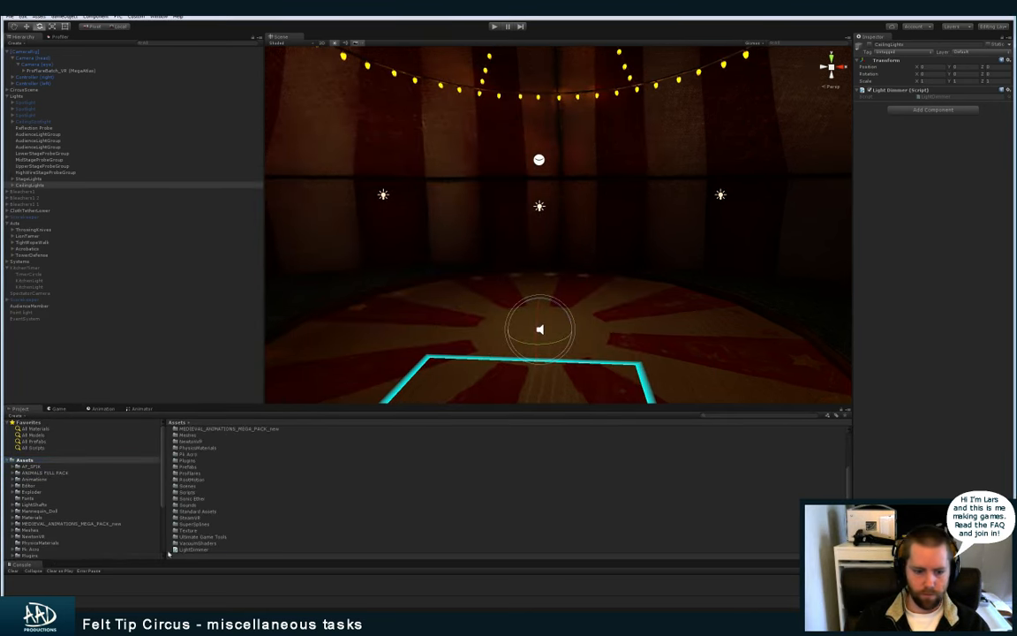
click(192, 549)
drag(192, 551, 207, 499)
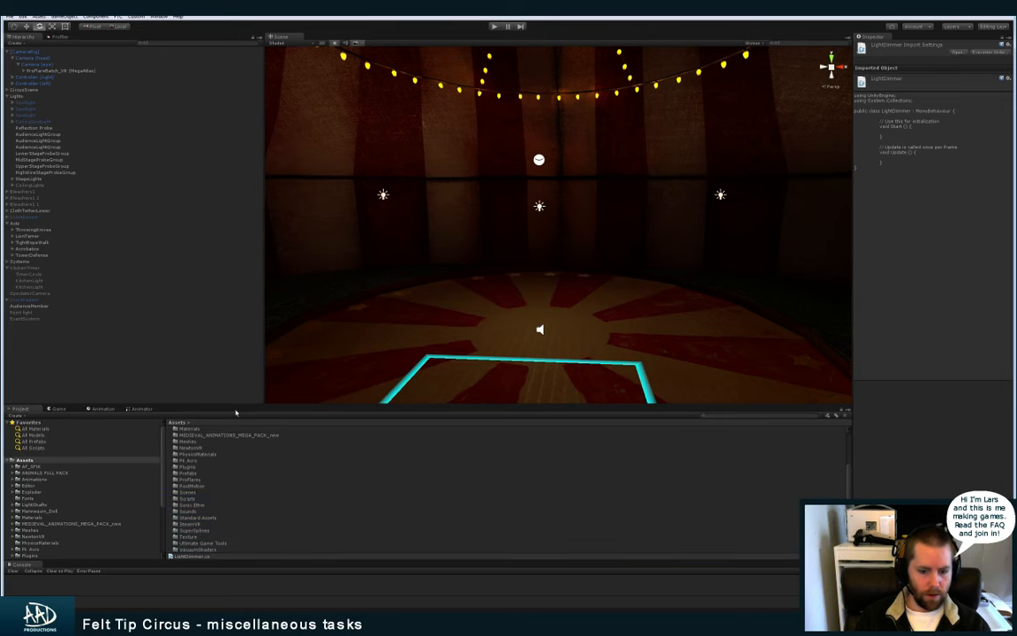
Start an SVN commit of the Scripts folder in Windows Explorer and add LightDimmer.cs and LightDimmer.cs.meta to version control
key(alt+Tab)
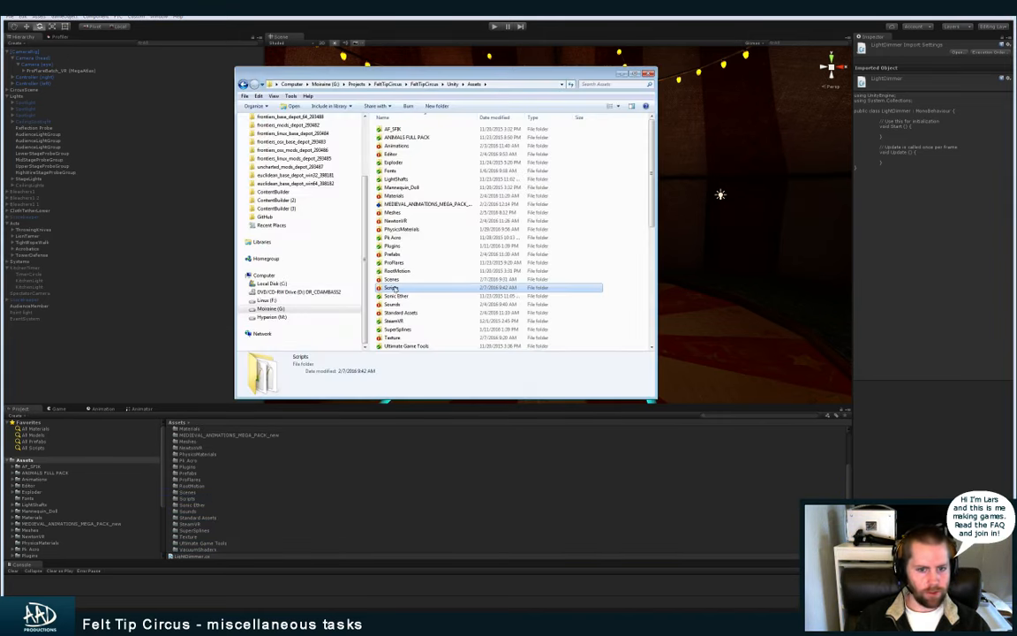
right_click(393, 289)
click(422, 394)
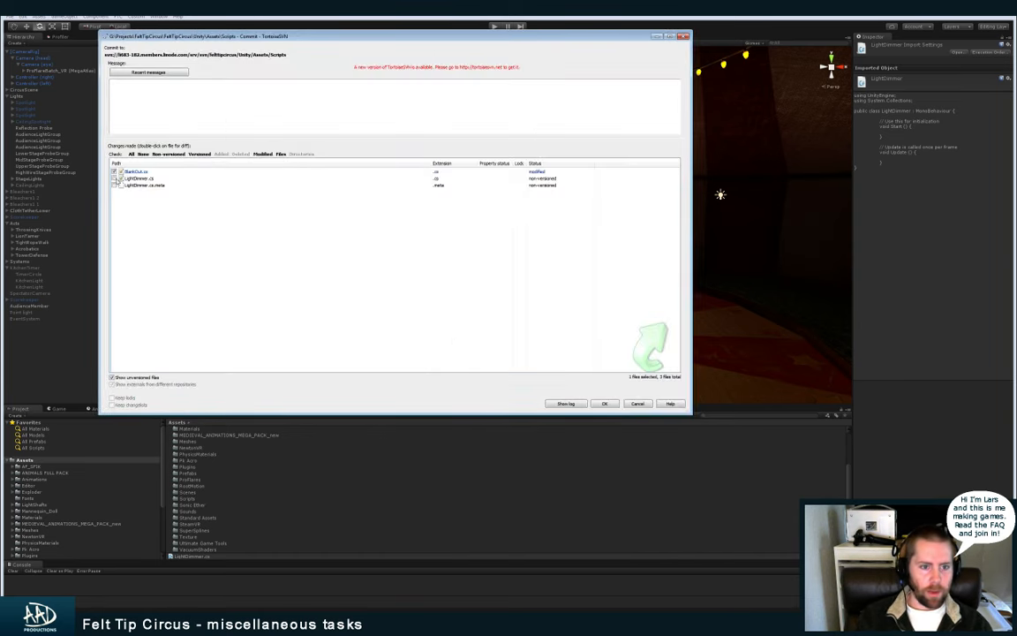
click(160, 180)
shift+click(165, 186)
right_click(177, 181)
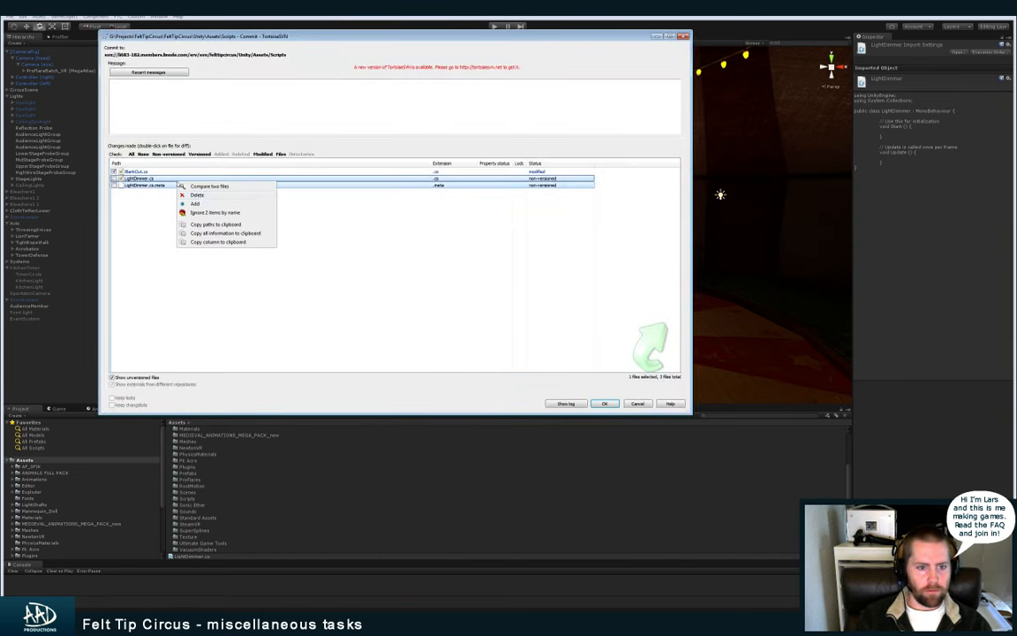
click(206, 204)
Commit the Scripts changes without a message, enter the SVN account password, and close the Explorer window
click(317, 127)
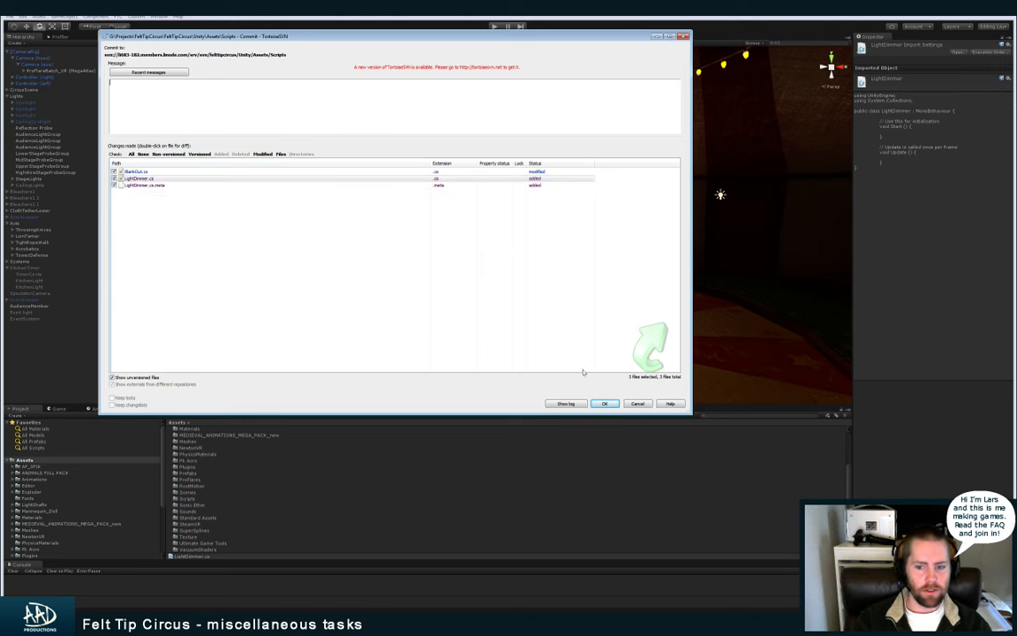
key(ctrl+Return)
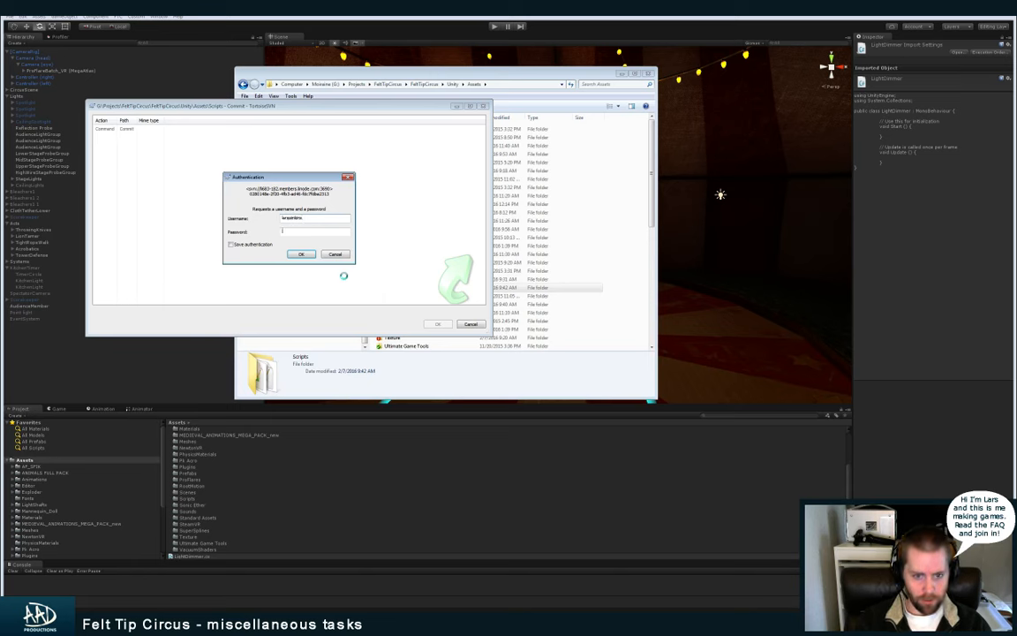
text(••)
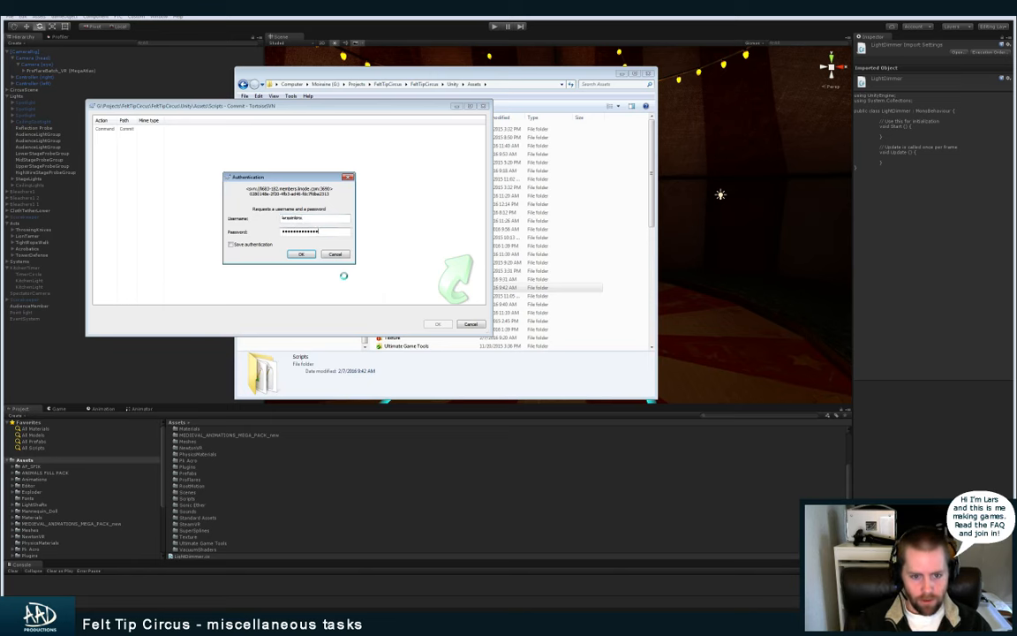
key(Return)
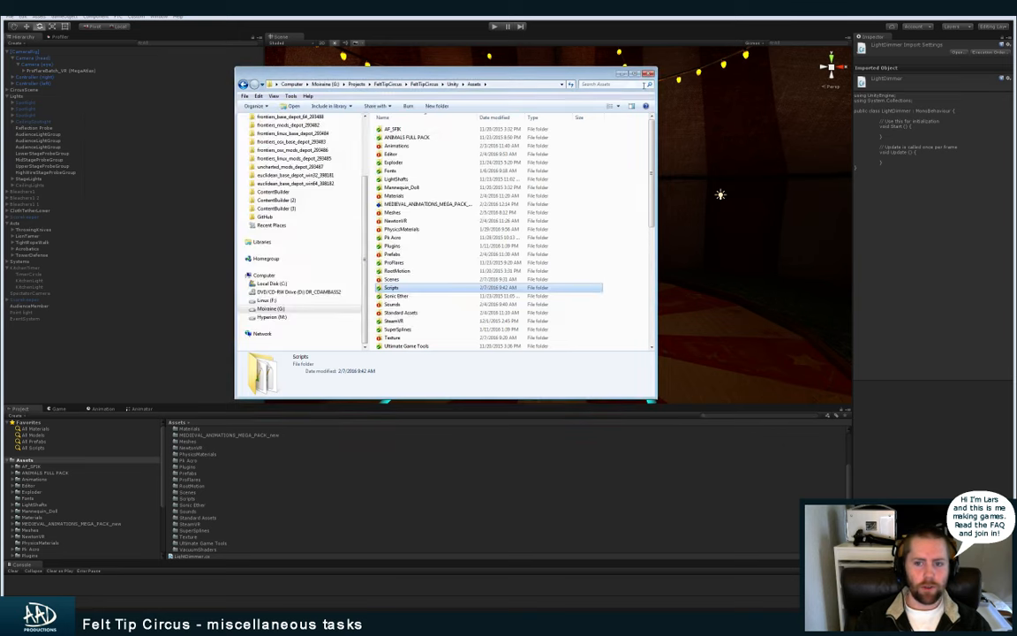
click(649, 74)
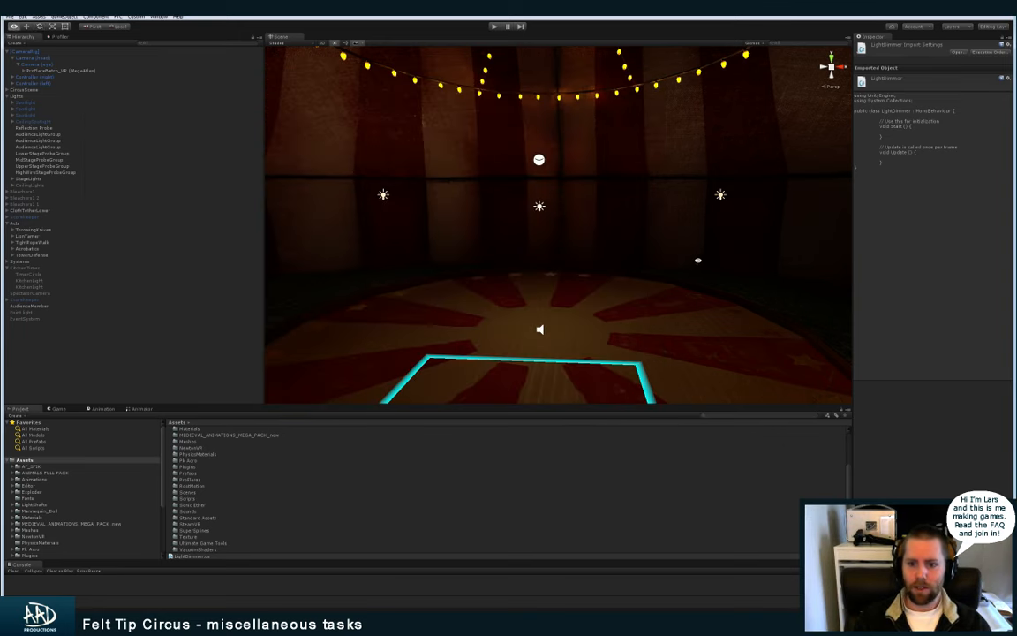
Collapse the KitchenTimer object, activate the CeilingLights group and open its LightDimmer script in MonoDevelop
alt+scroll(698, 259, down, 5)
alt+drag(698, 259, 636, 229)
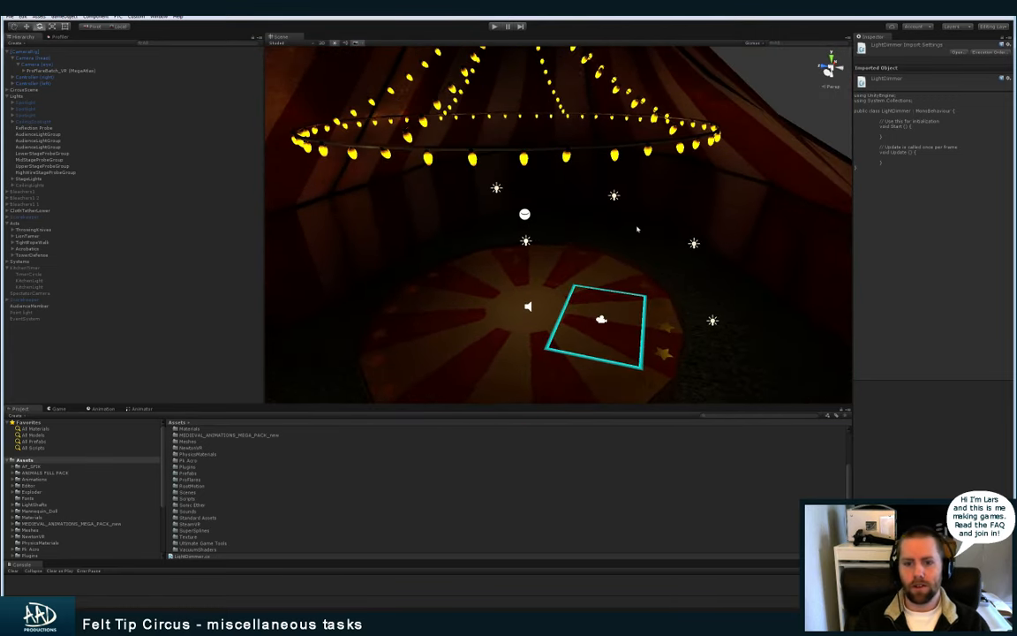
mouse_move(644, 298)
alt+mouse_down()
mouse_move(653, 263)
mouse_move(603, 259)
mouse_move(661, 300)
alt+mouse_up()
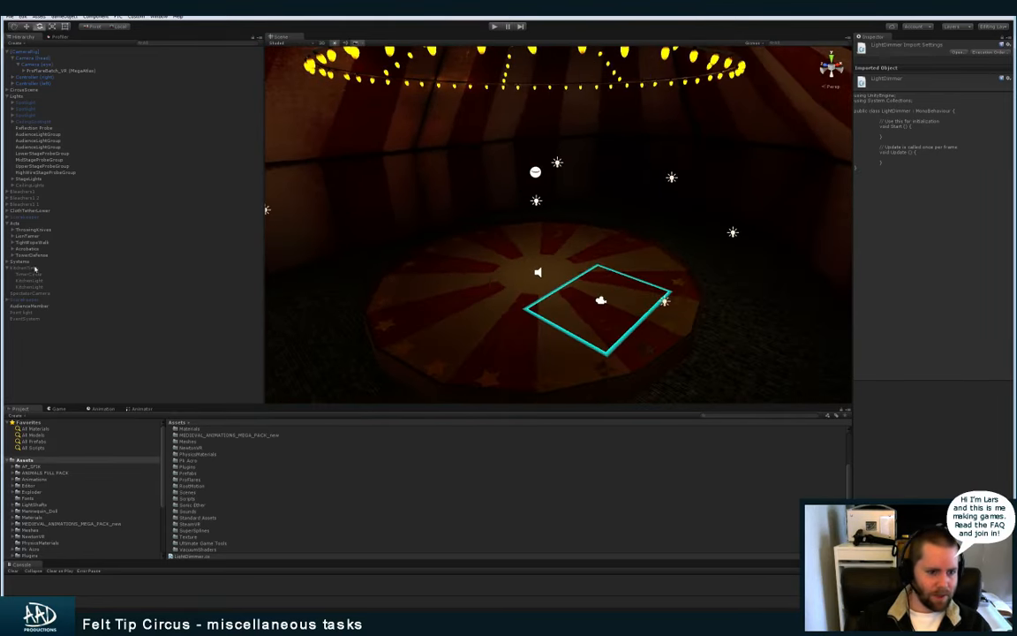
click(6, 269)
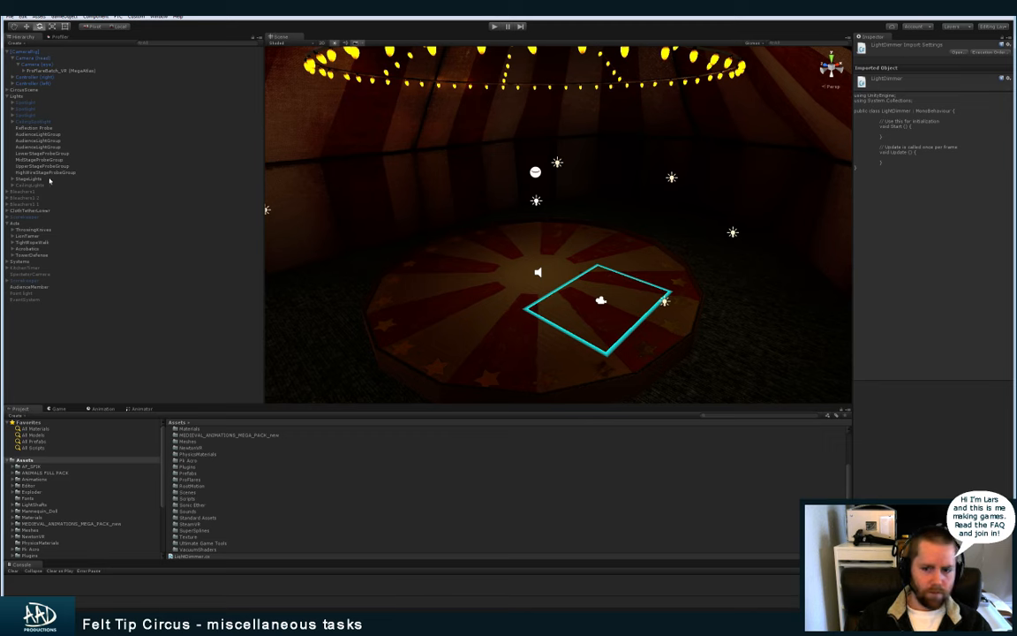
click(50, 185)
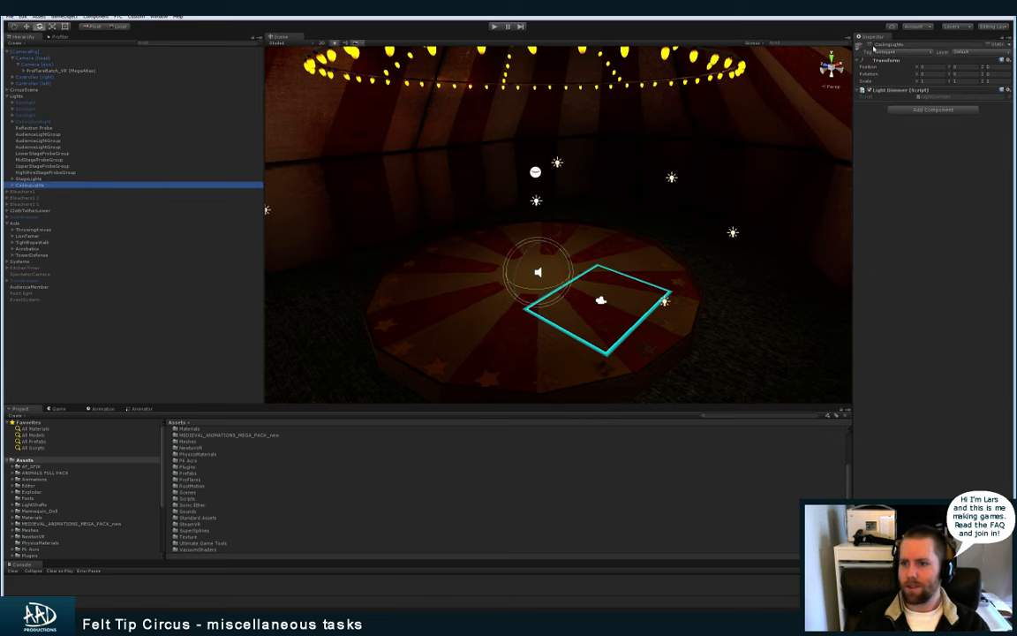
click(871, 45)
click(942, 97)
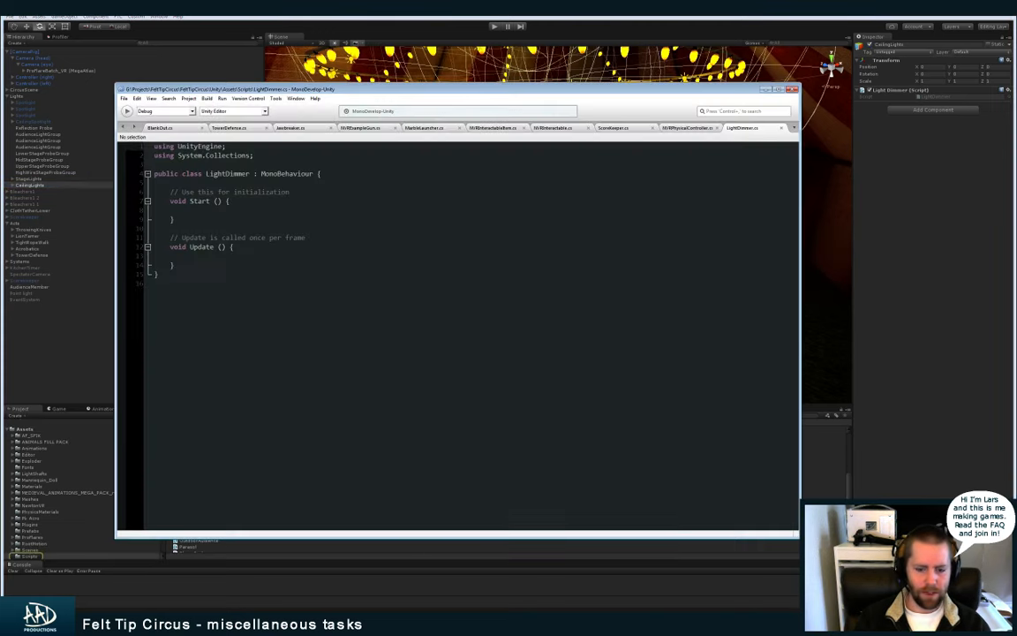
Wrap the LightDimmer class in a namespace named FTC with opening and closing braces
key(Return)
text(namespace FTC {)
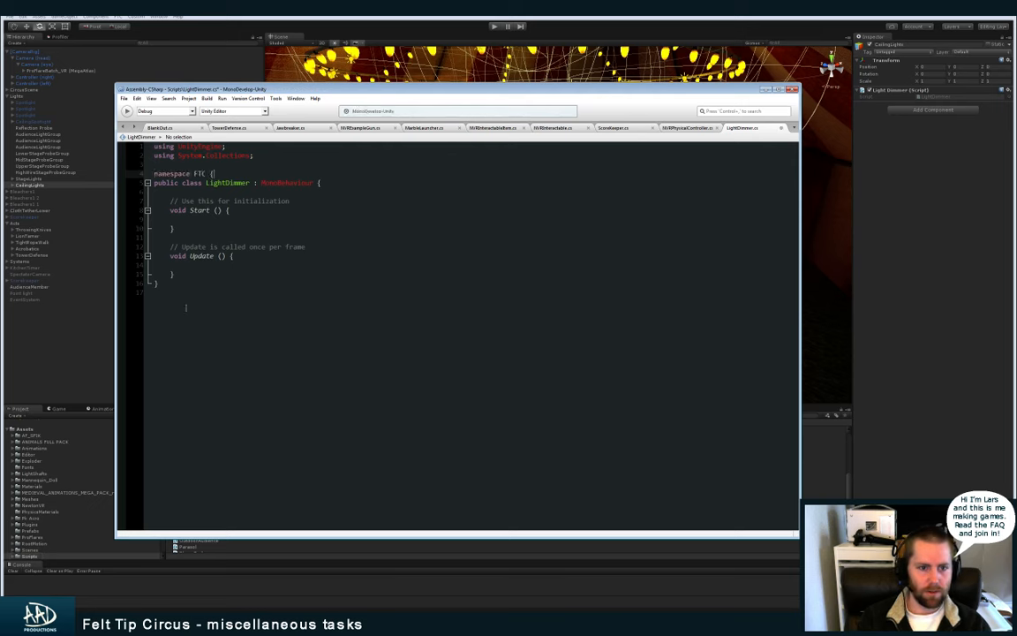
click(179, 314)
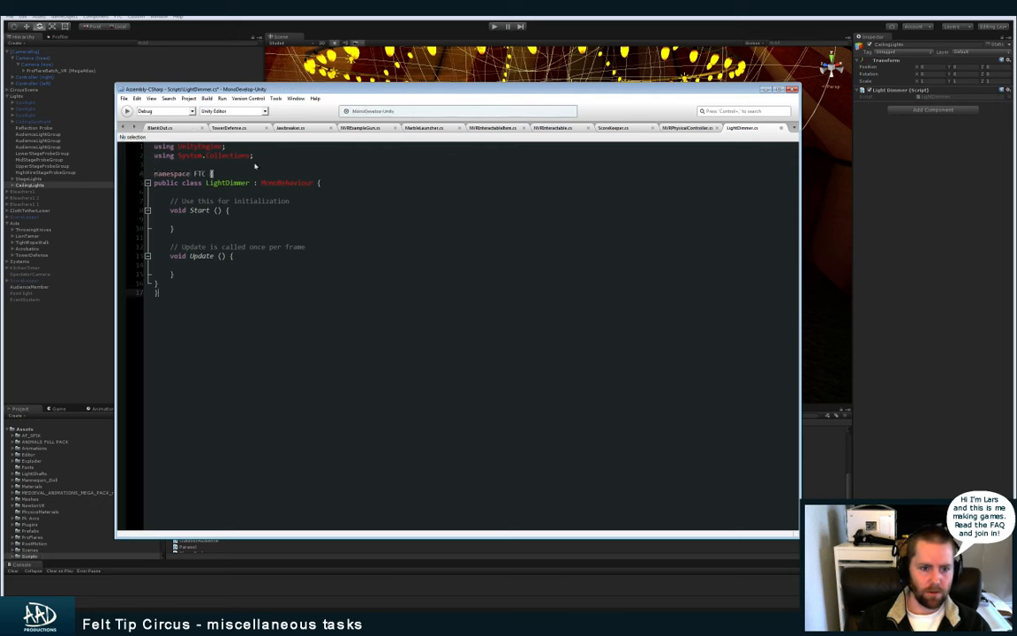
Indent the whole LightDimmer class one level inside the FTC namespace
drag(159, 284, 150, 181)
key(Tab)
click(246, 210)
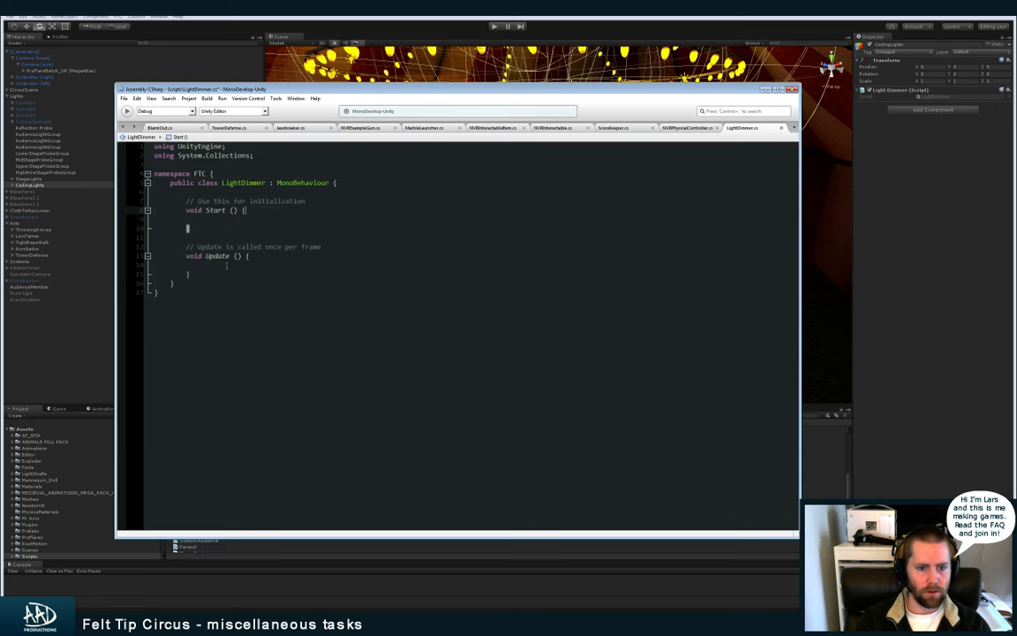
Replace the initialization comment above Start with the field declaration Light [] lights;
click(356, 196)
key(Return)
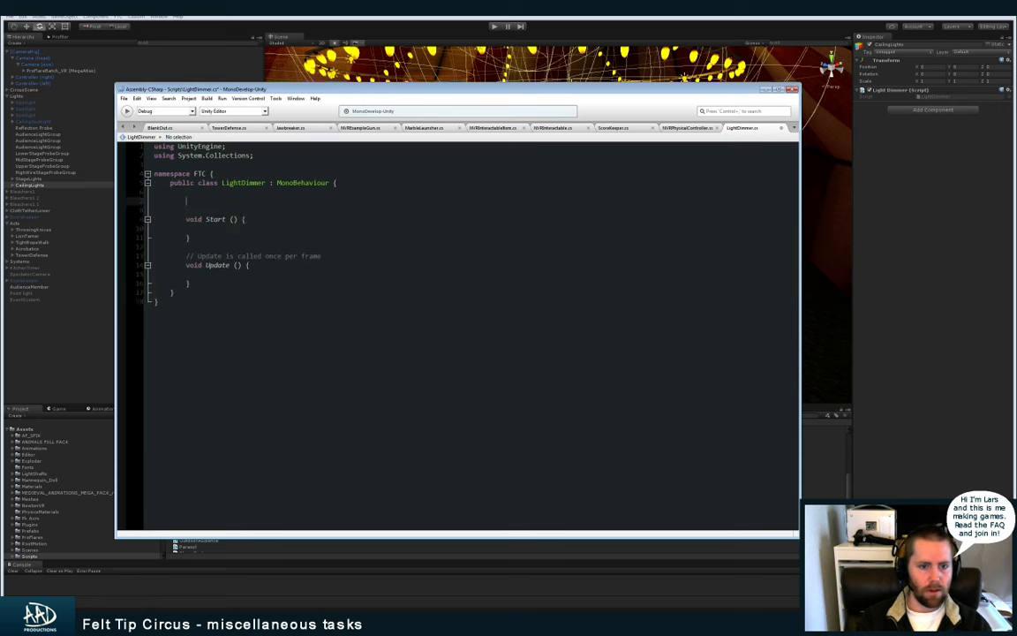
text(Light [])
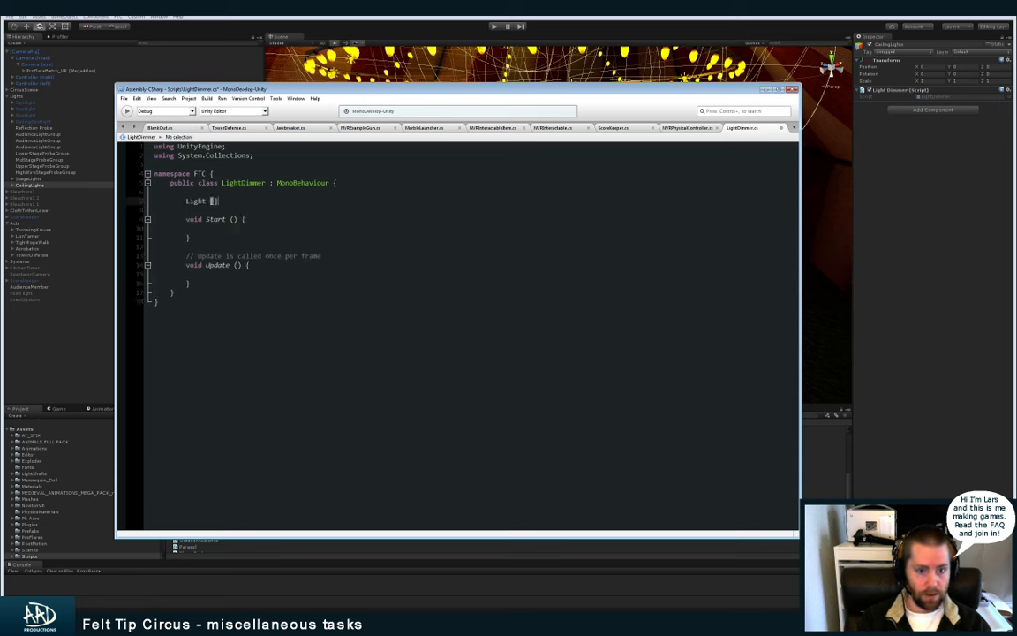
text( lights;)
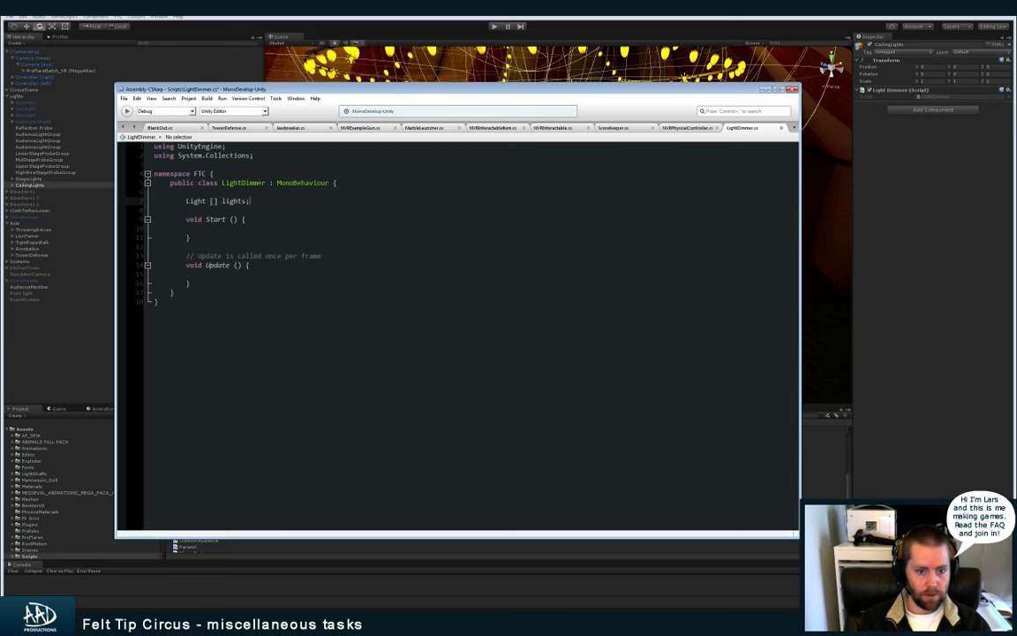
In Start, assign lights = transform.GetComponentsInChildren <Light> (); and save the script
key(Down)
key(Down)
key(Down)
text(lights)
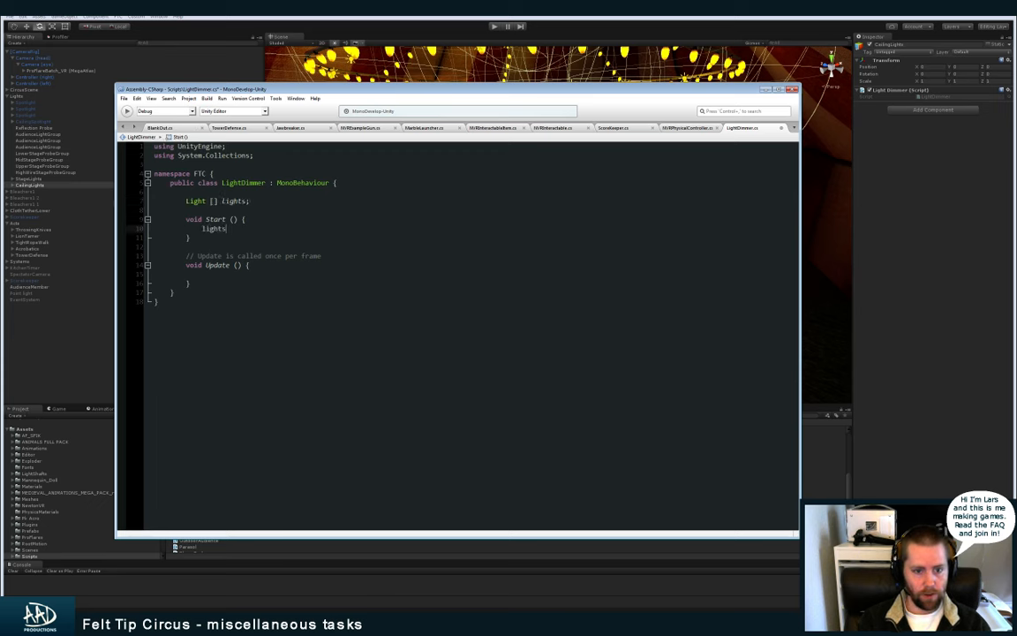
text( = t)
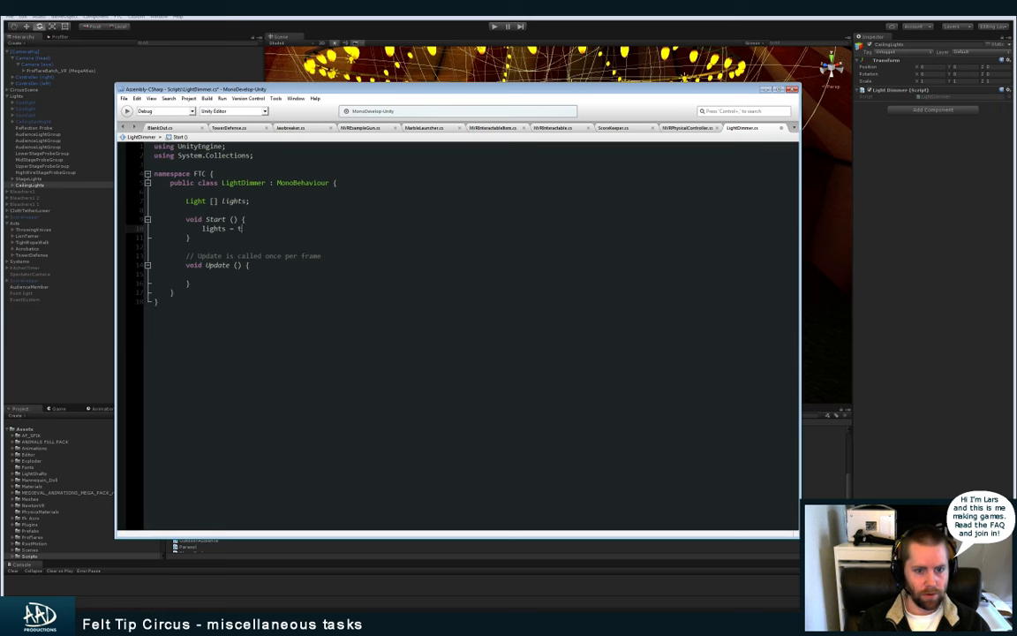
text(ransform.GetCompo)
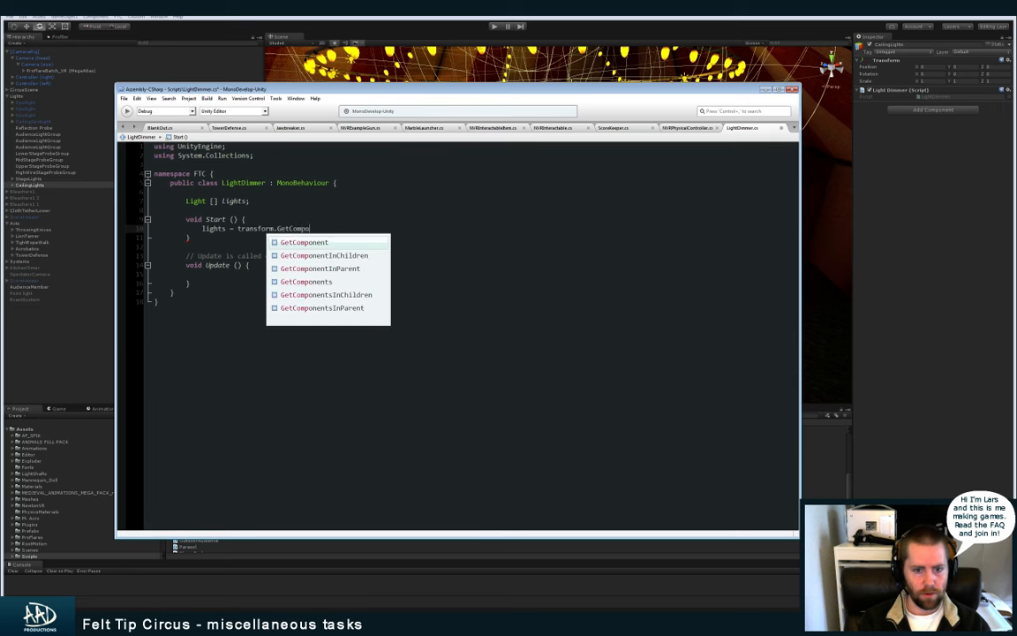
text(nentsInChildren )
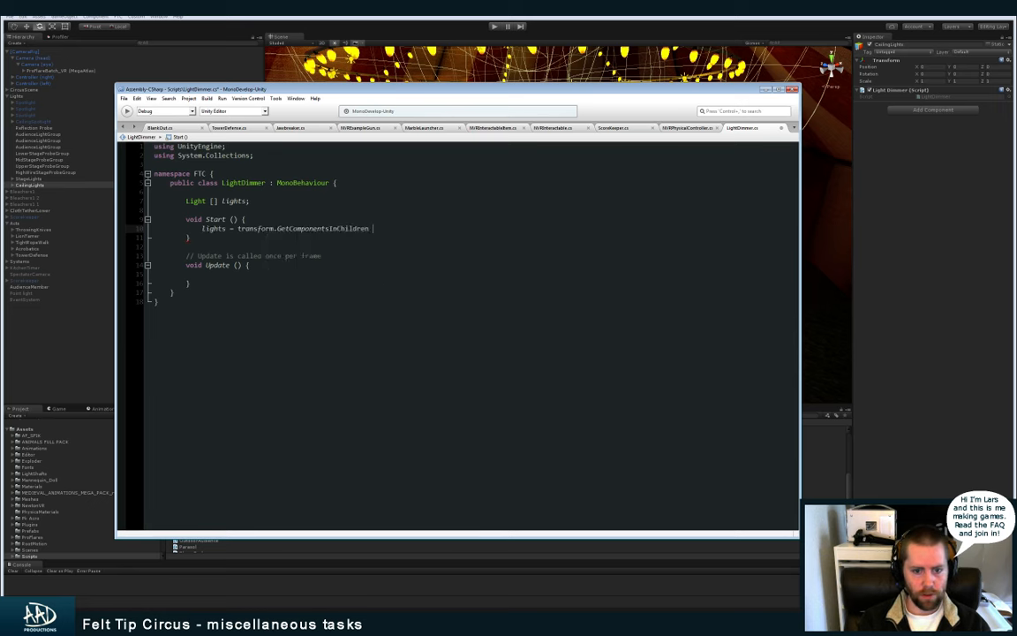
text(<)
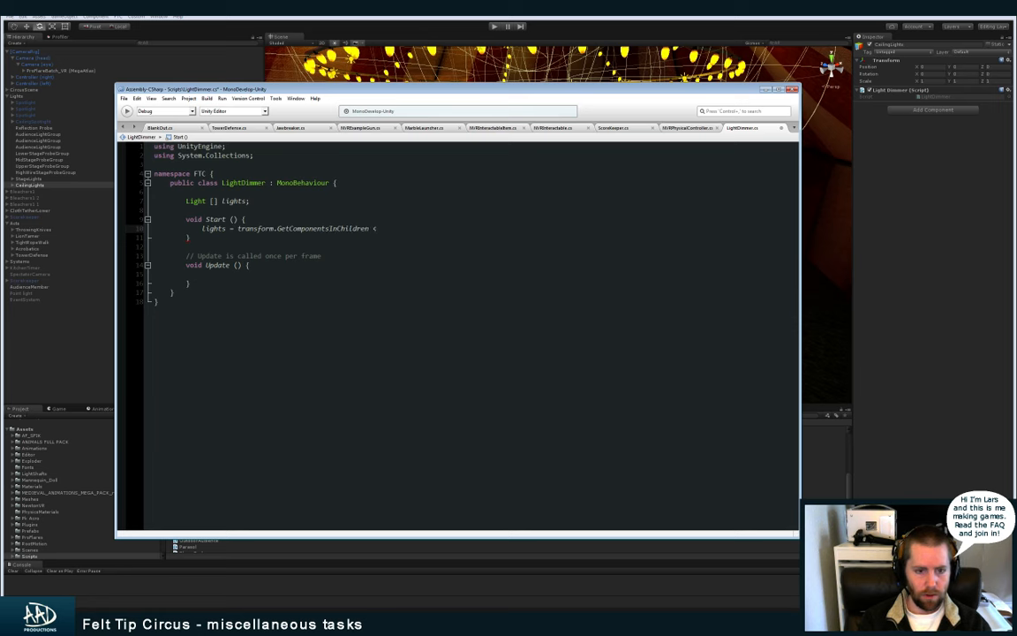
text(Light> ()
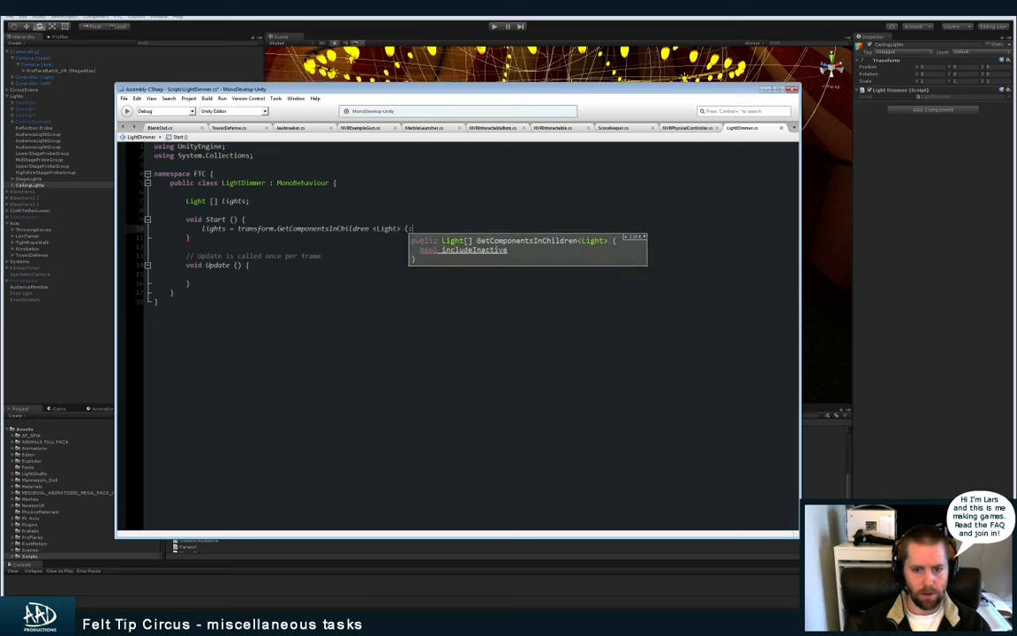
text();)
key(Up)
key(Up)
key(Up)
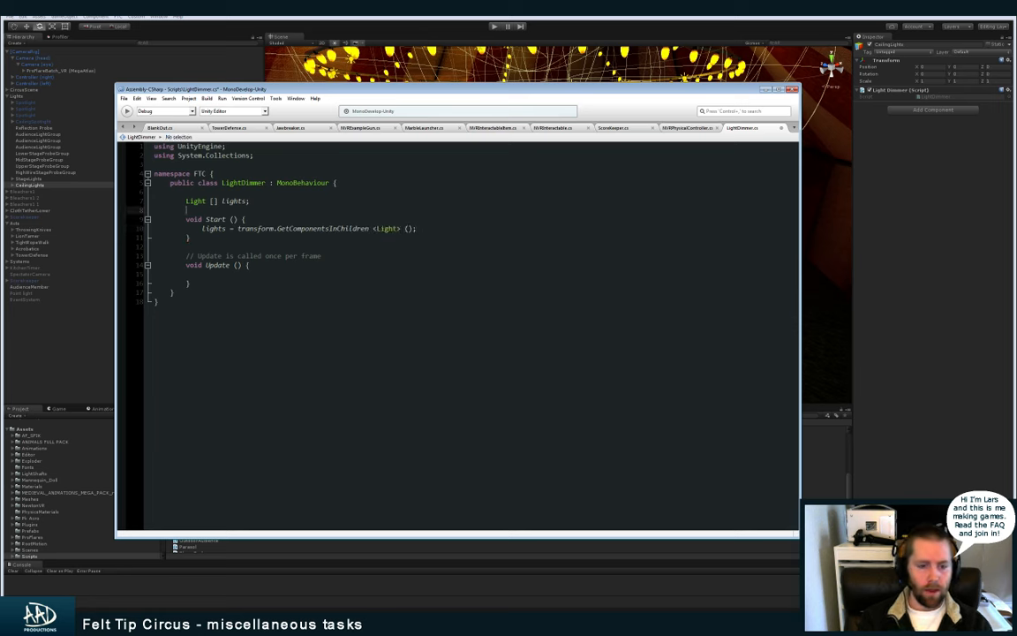
key(ctrl+s)
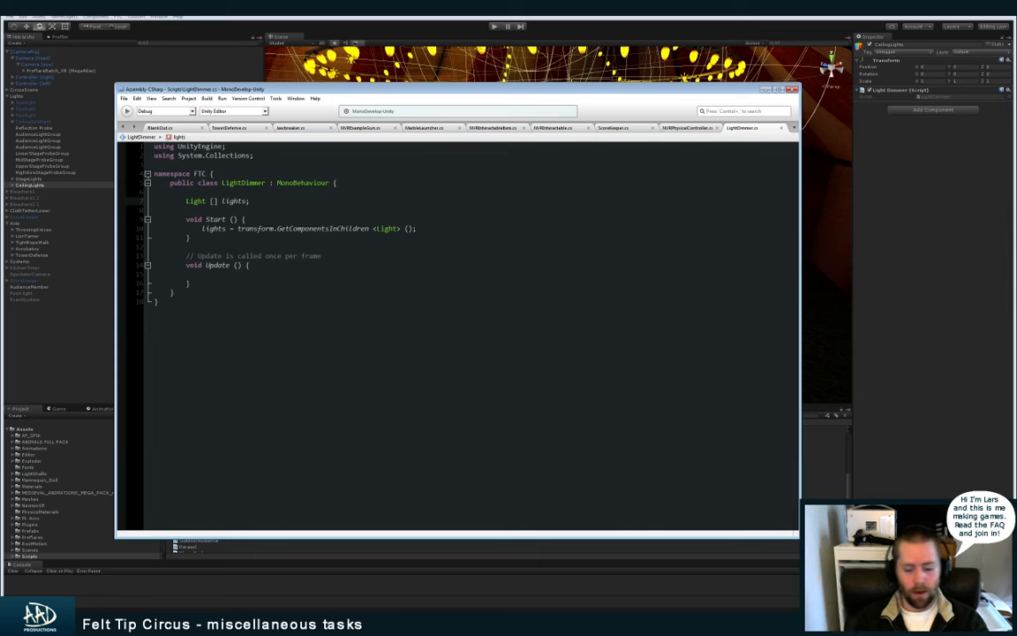
Declare the field float [] startupIntensities; directly below the lights array
key(Return)
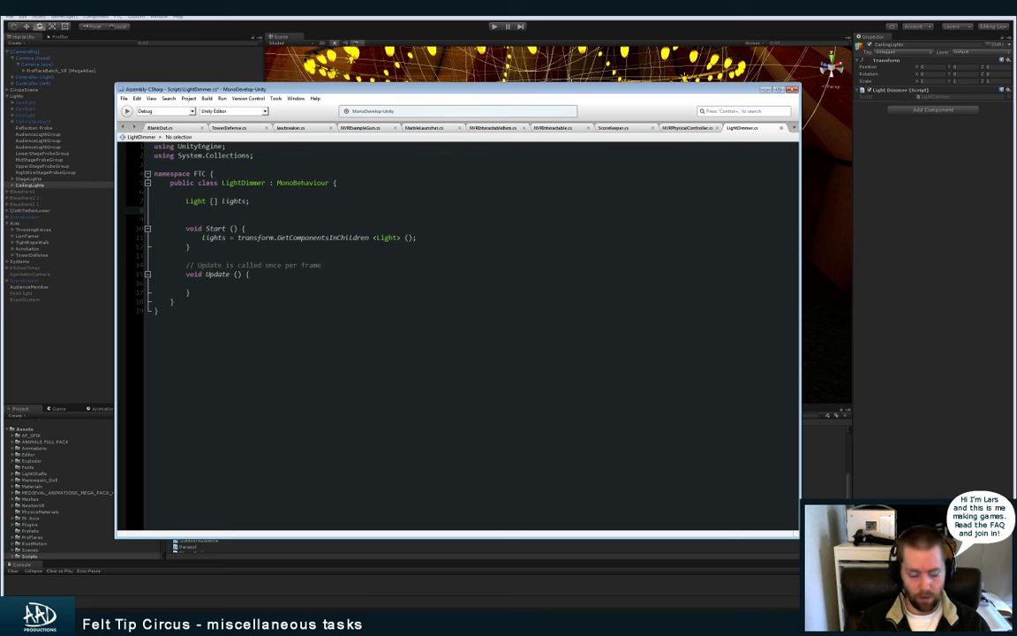
text(float [] )
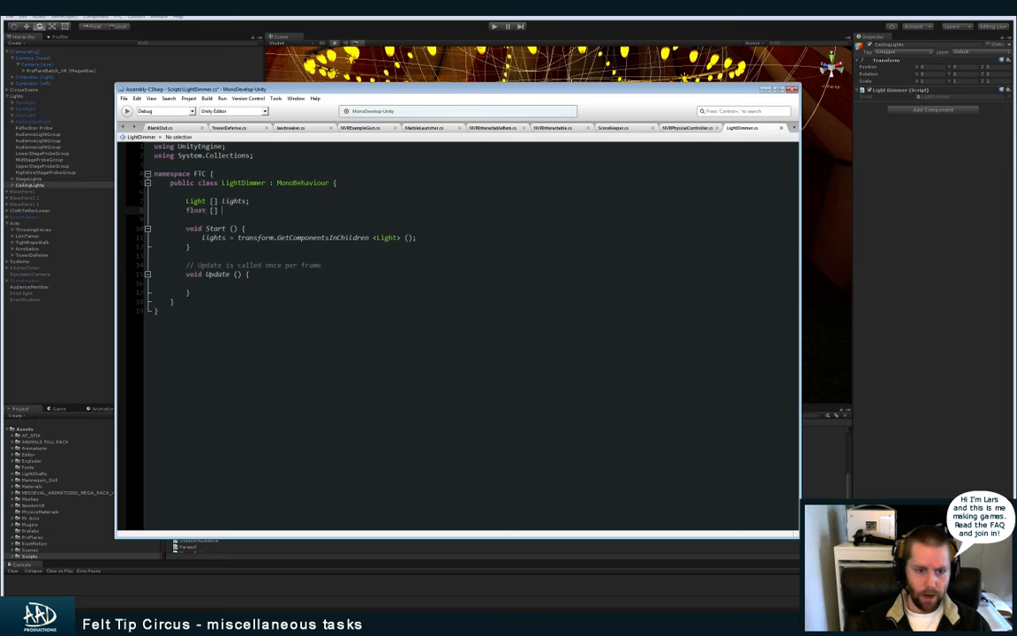
text(startup)
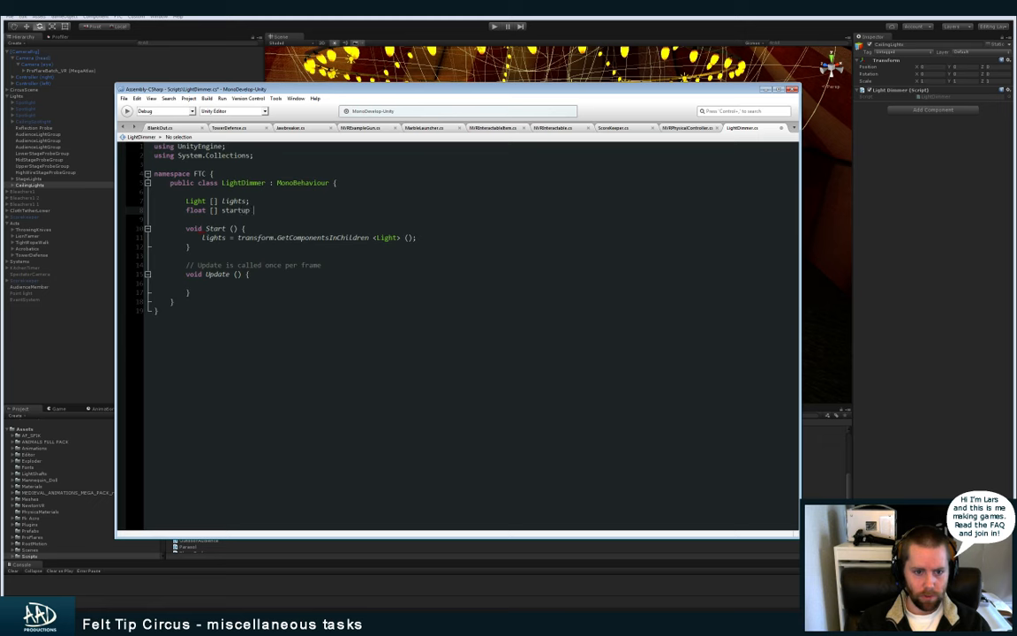
text(Intensities;)
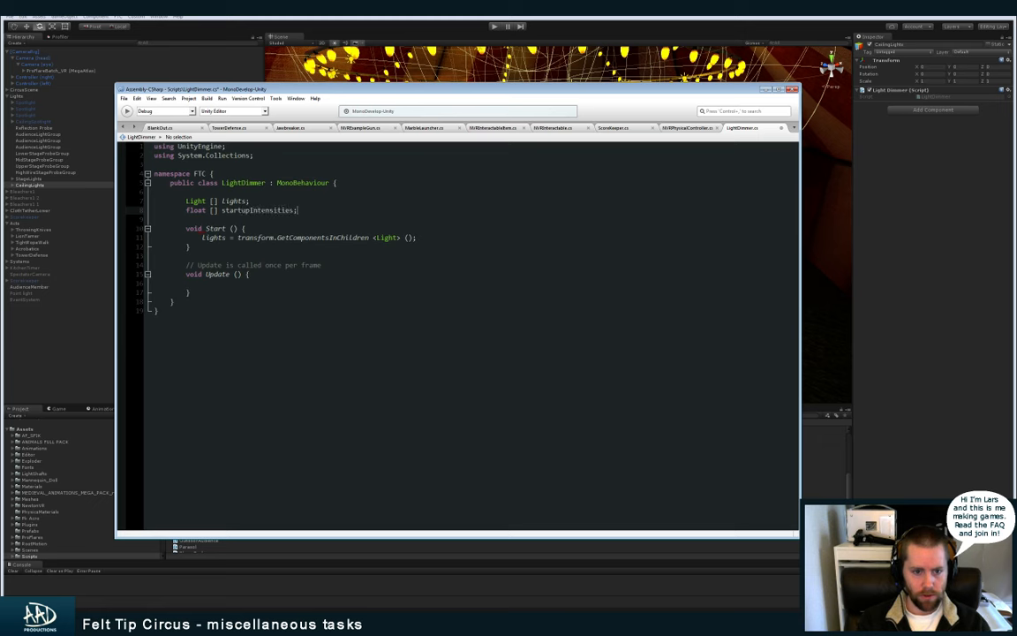
In Start, initialize the array with startupIntensities = new float [lights.Length]; below the lights assignment
double_click(280, 212)
key(ctrl+c)
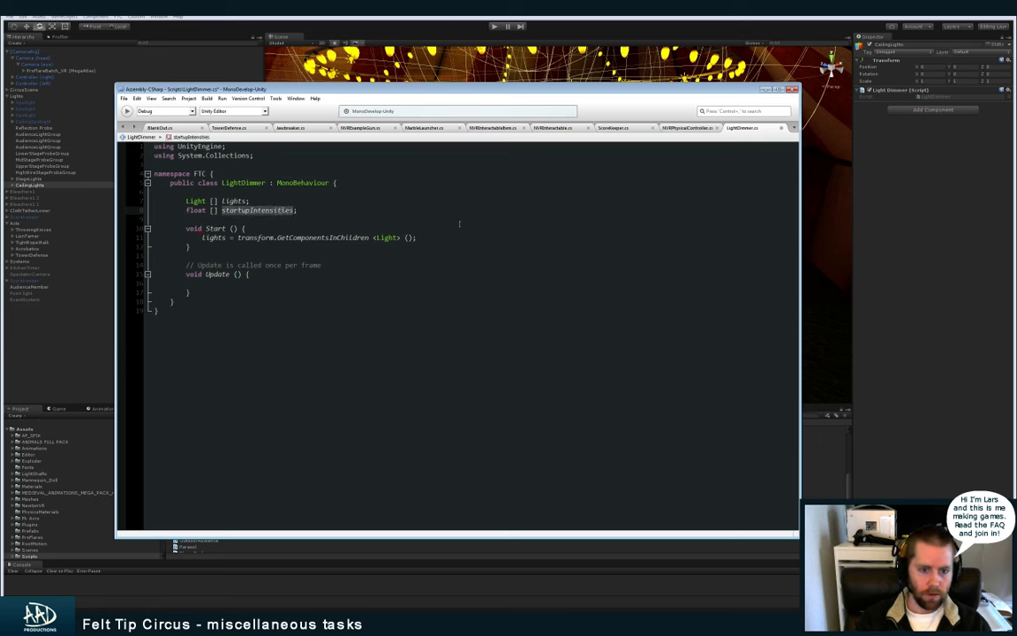
click(454, 233)
key(Return)
key(ctrl+v)
text(= ne)
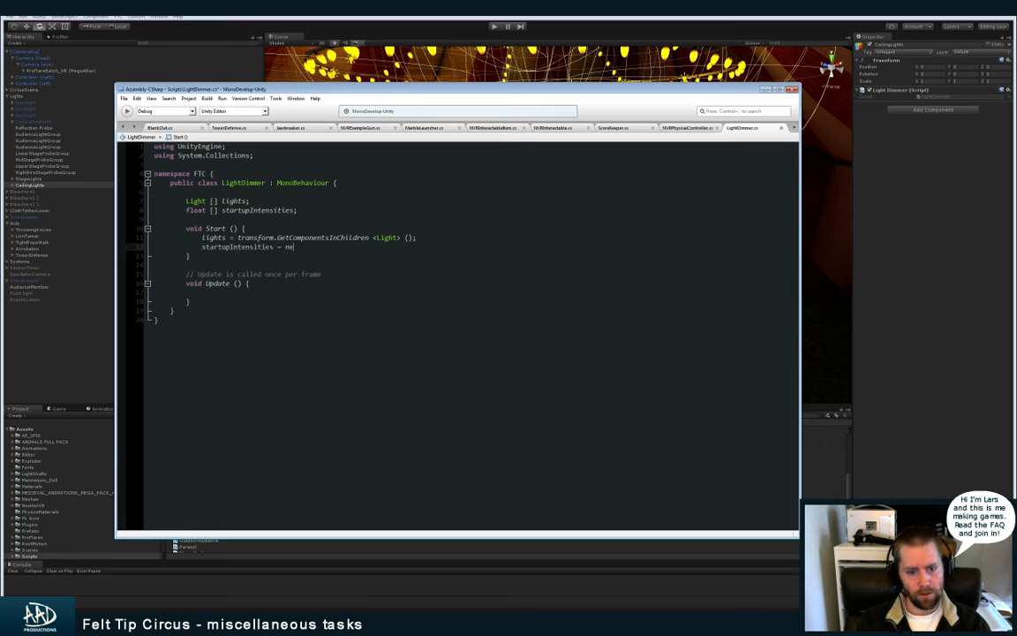
text(w float[lights.Le)
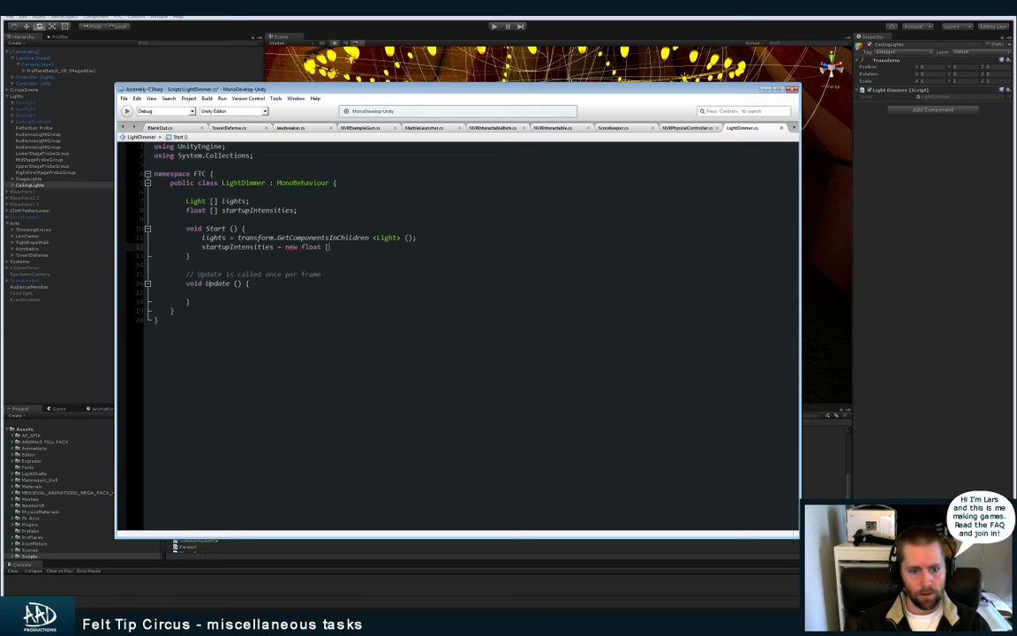
text(ngth];)
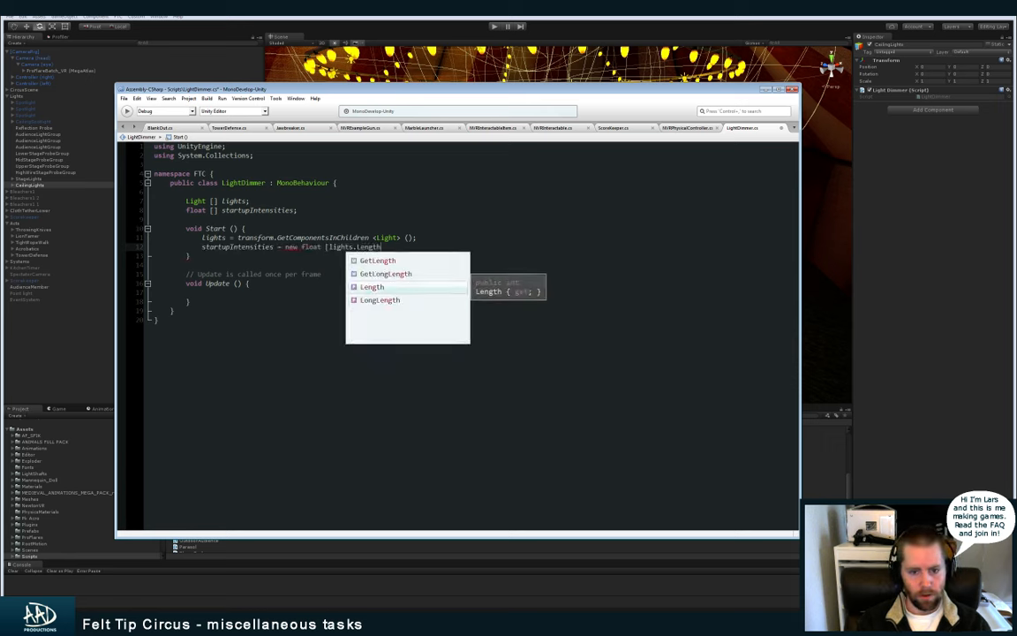
Add the loop for (int i = 0; i < lights.Length; i++) with braces at the end of Start
key(Return)
text(for ()
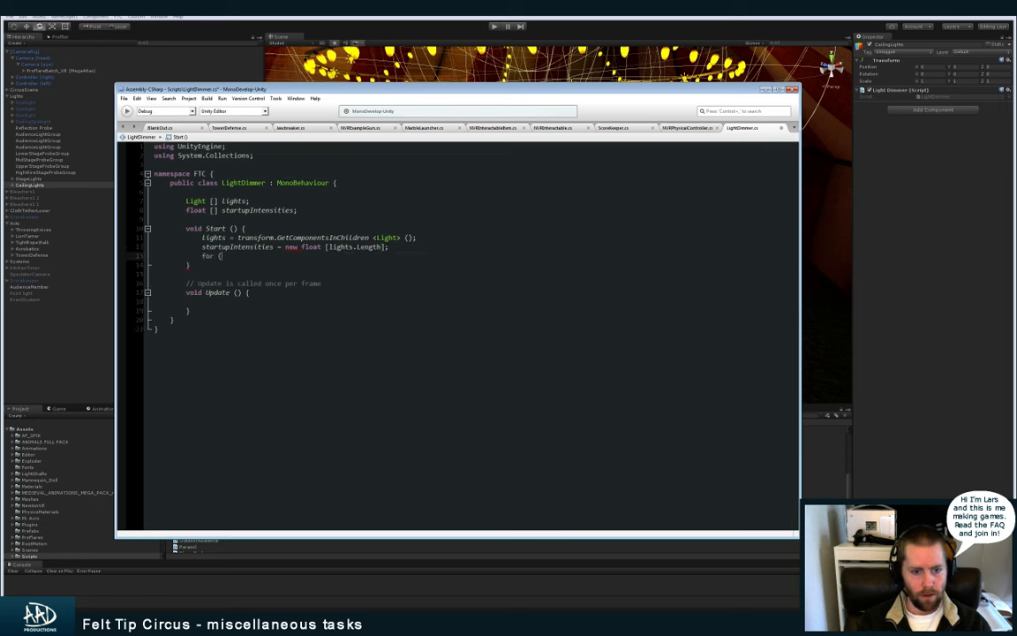
text(int i = 0; i < li)
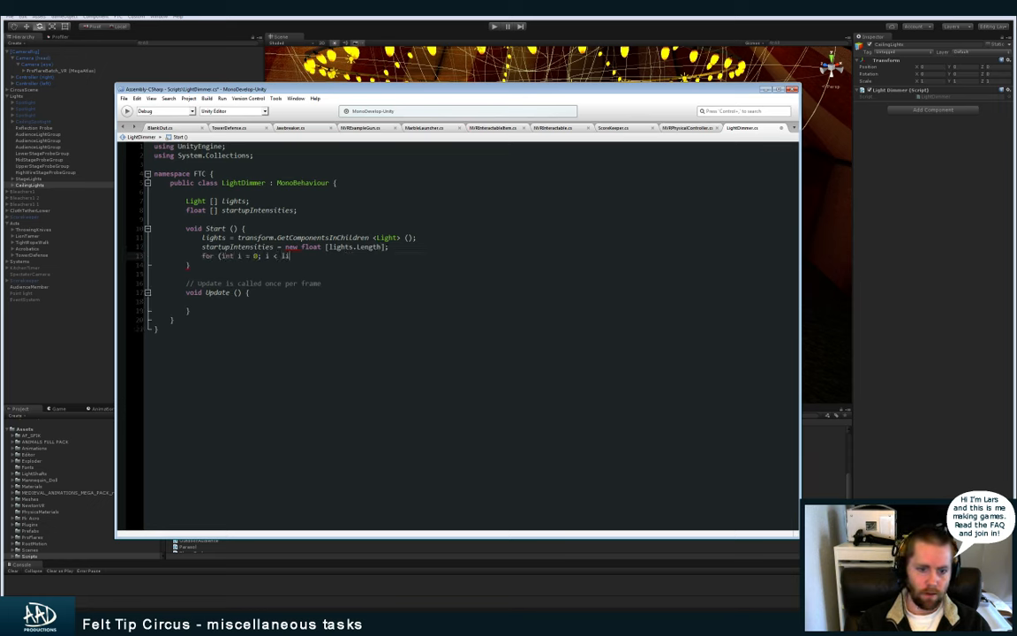
text(ghts.Length; i++) {)
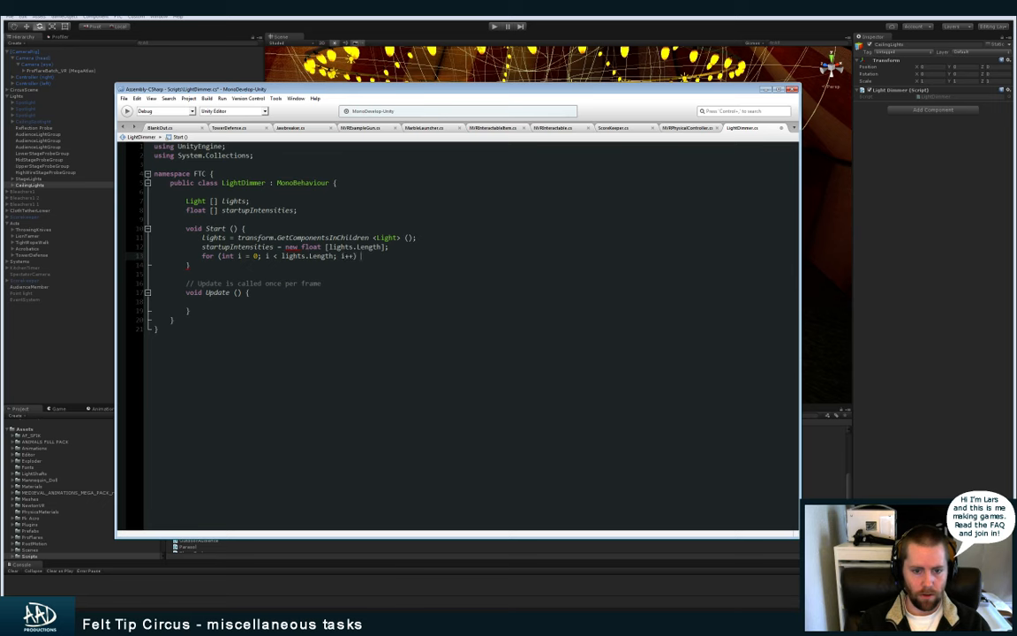
key(Return)
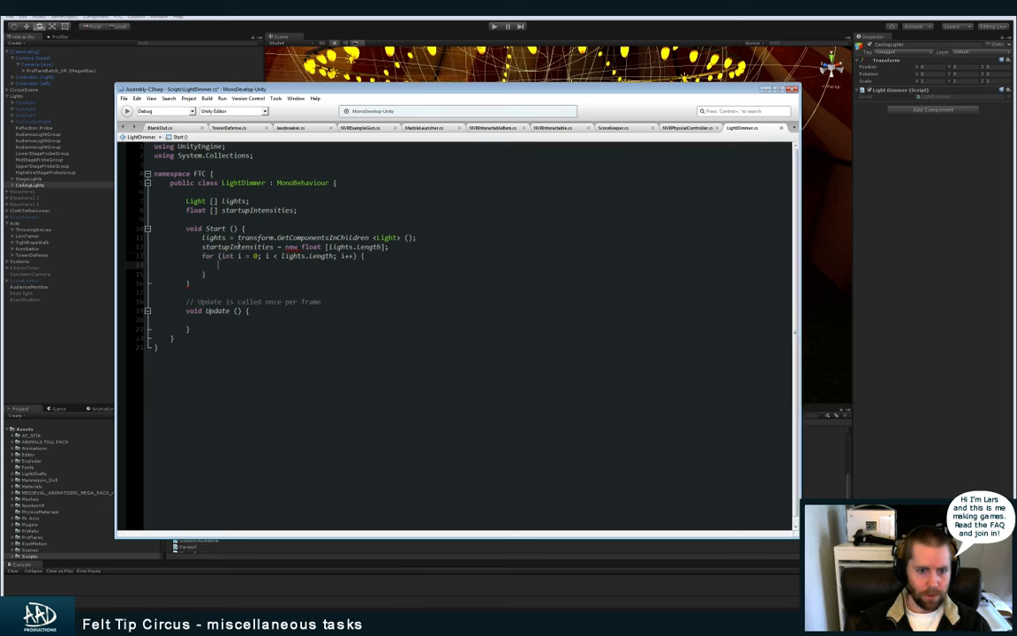
Inside the for loop, store each light's value with startupIntensities [i] = lights [i].intensity;
double_click(243, 248)
key(ctrl+c)
click(243, 257)
key(ctrl+v)
key(ctrl+z)
key(Down)
key(ctrl+v)
text([i] )
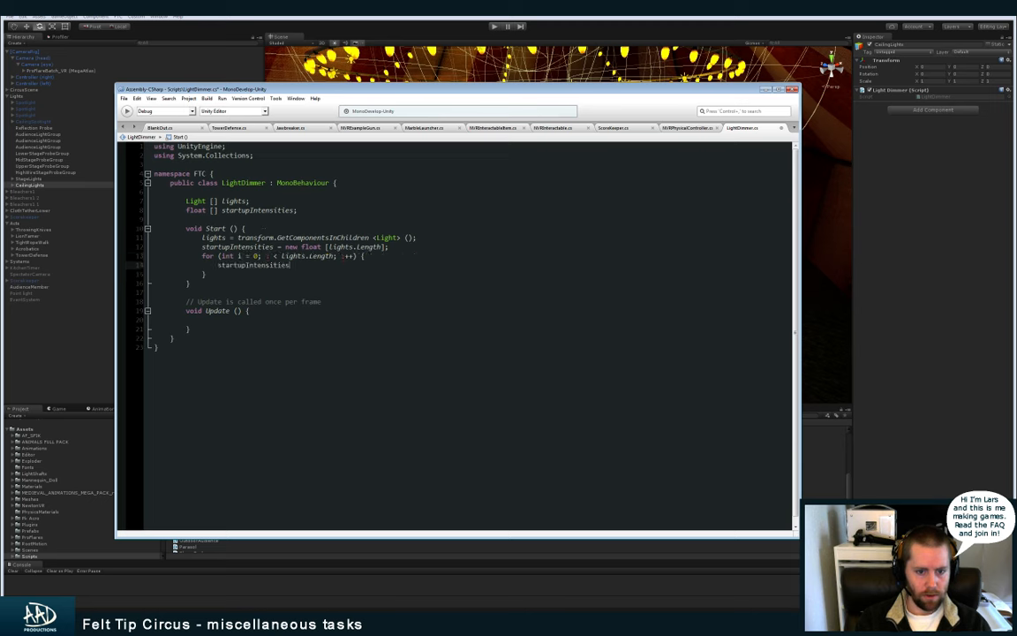
text(= light)
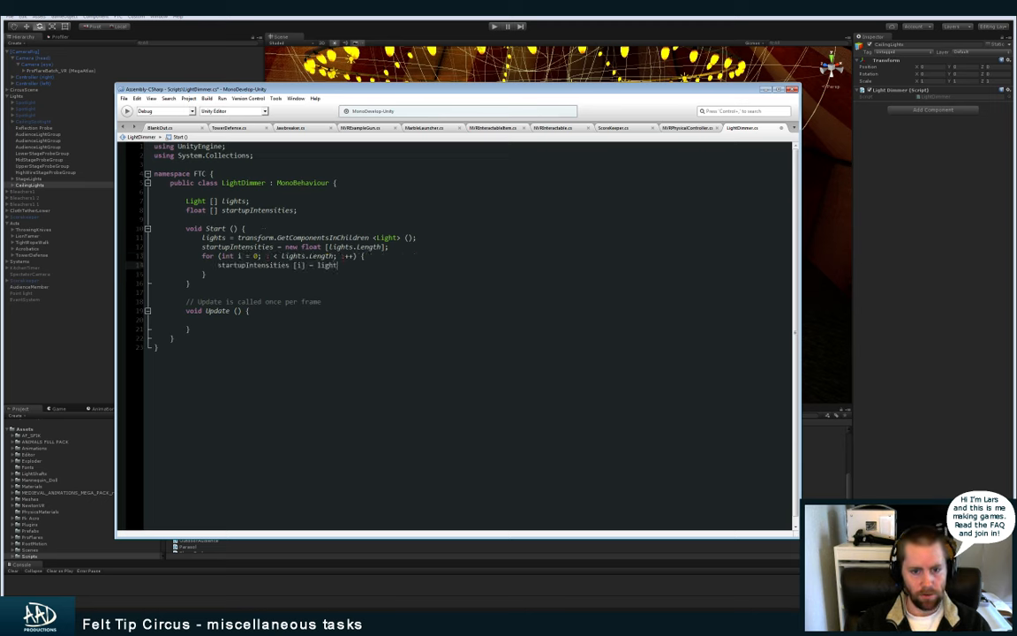
text(s [i].intensity;)
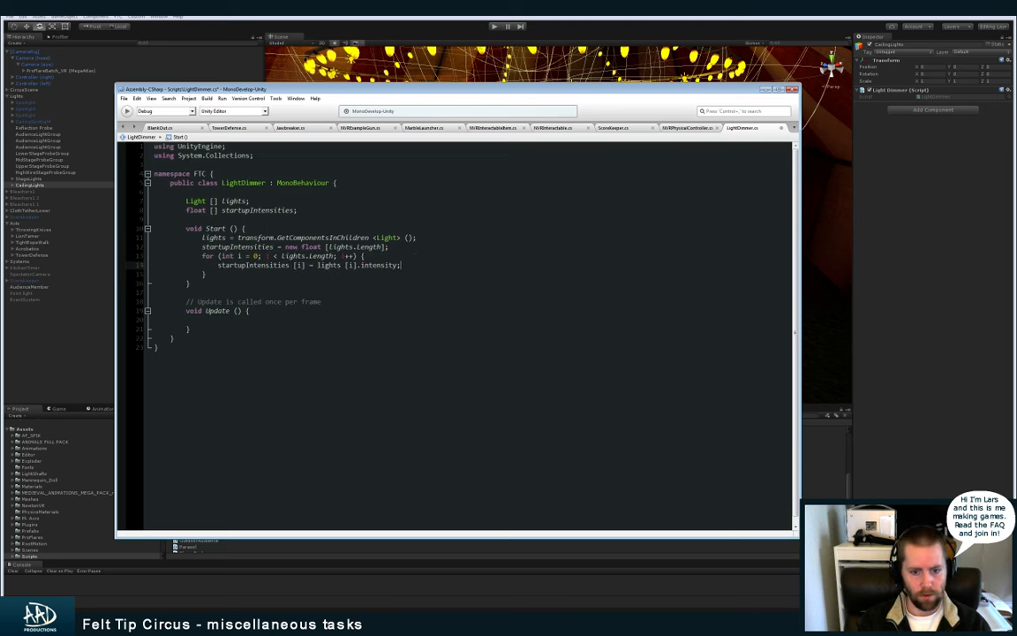
Add lights [i].intensity = 0f; as the loop's second statement and save the script
key(Return)
text(lights [i)
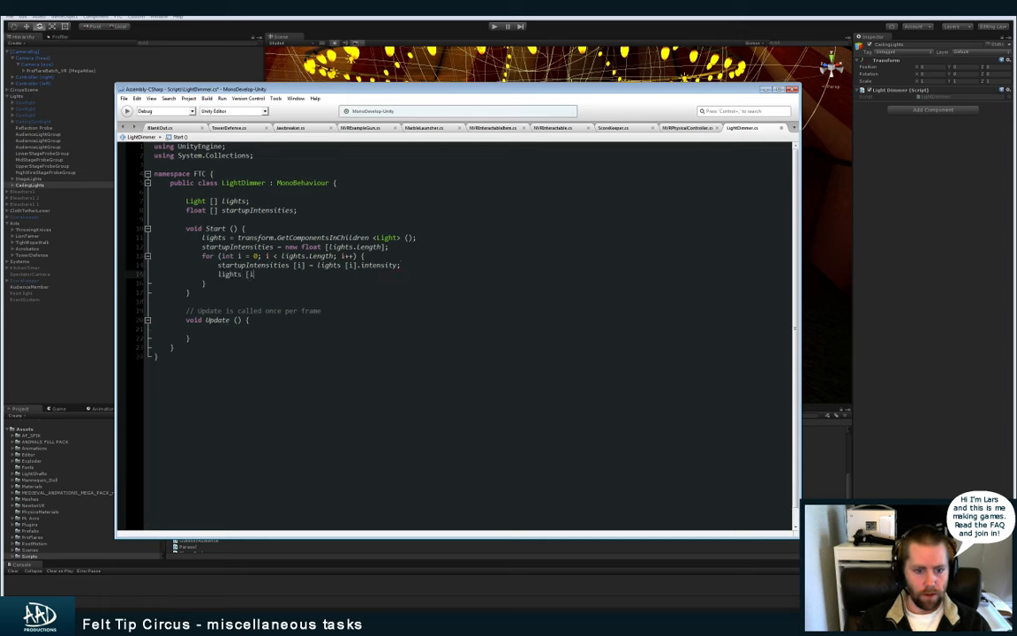
text(].intensity = 0f;)
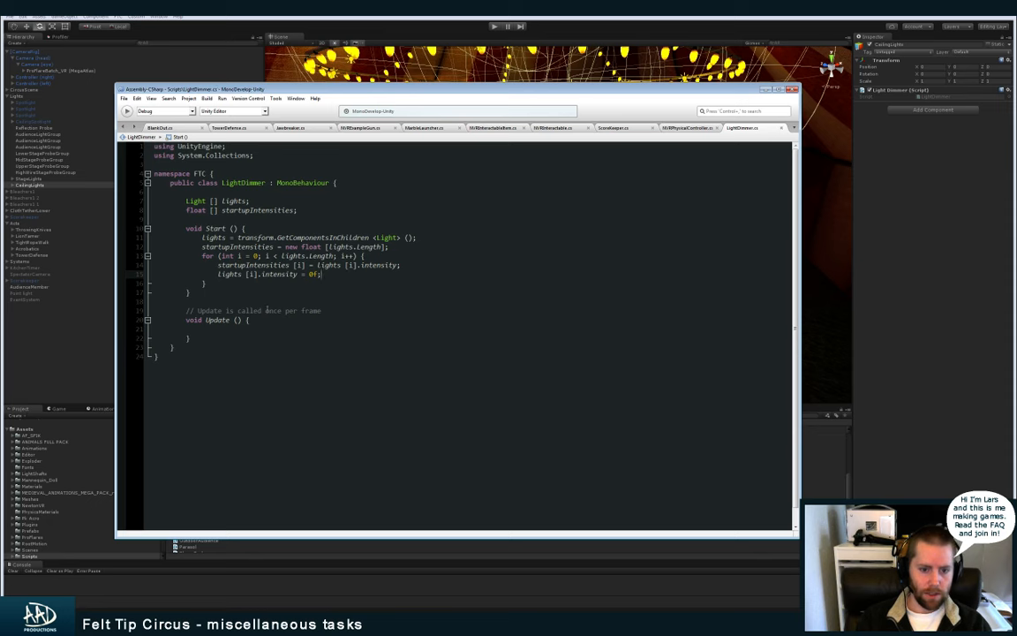
Delete the empty Update method together with its comment
click(366, 311)
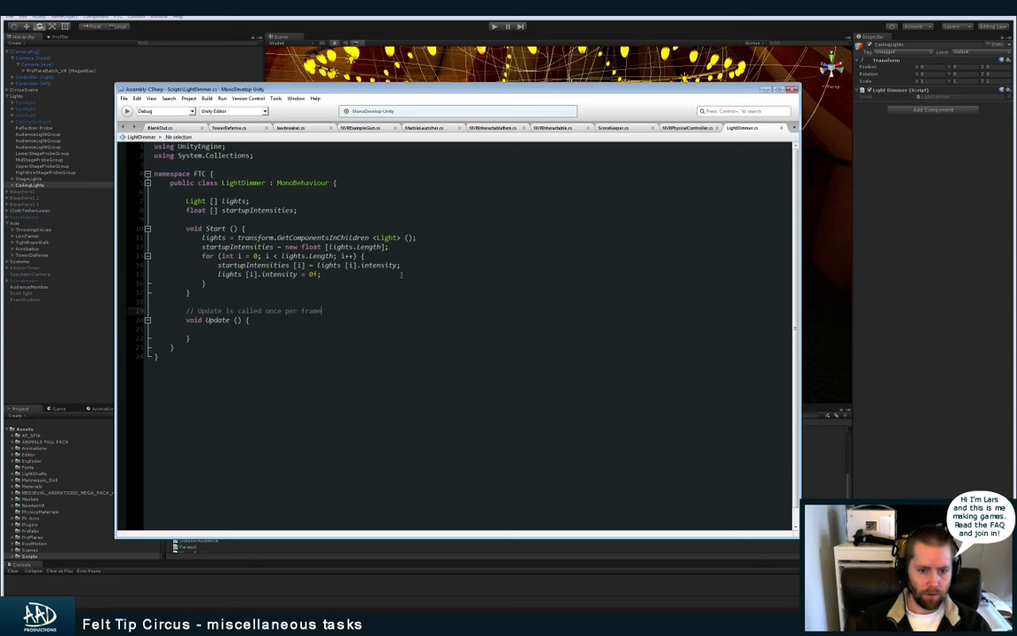
click(332, 210)
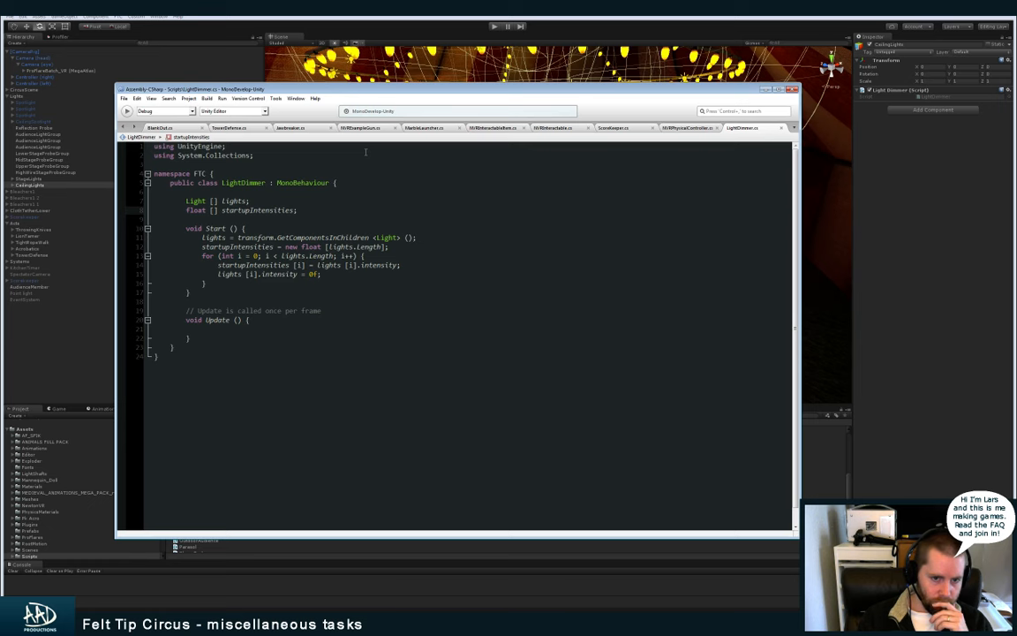
drag(197, 339, 174, 295)
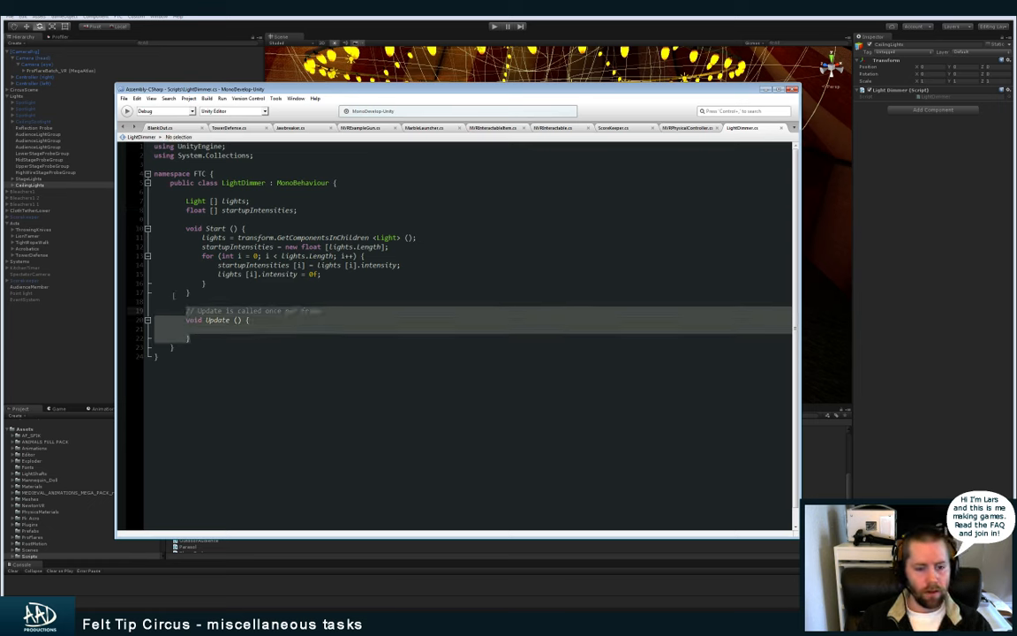
key(Delete)
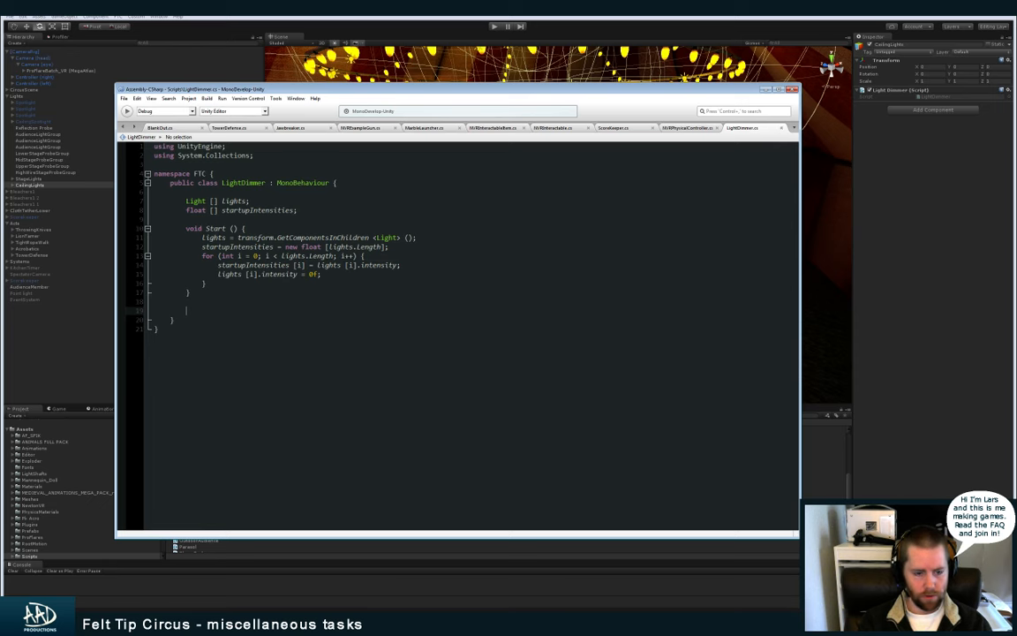
Add an empty coroutine IEnumerator BrightenOverTime () with braces below Start
text(IEnumerator )
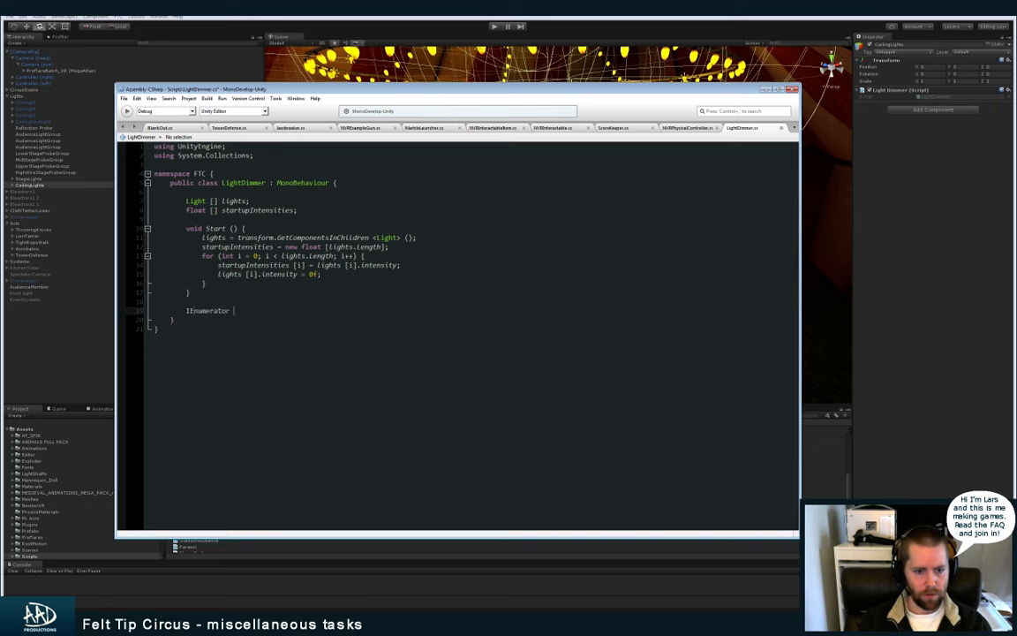
text(BrightenOve)
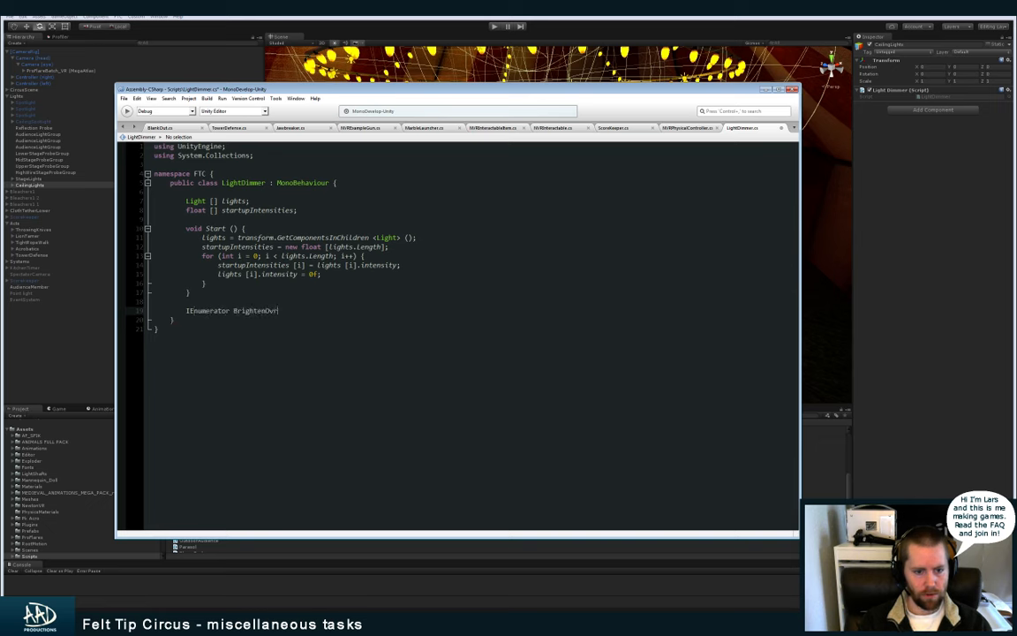
text(rTime () {)
key(Return)
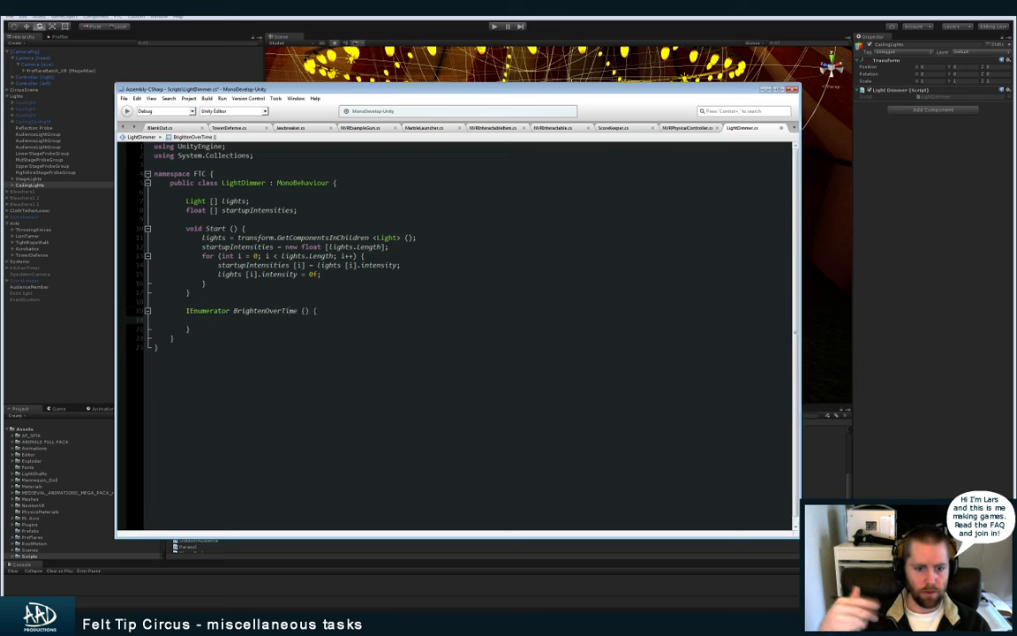
Start a new public void method declaration between Start and BrightenOverTime
key(Up)
key(Up)
key(Up)
key(Return)
key(Return)
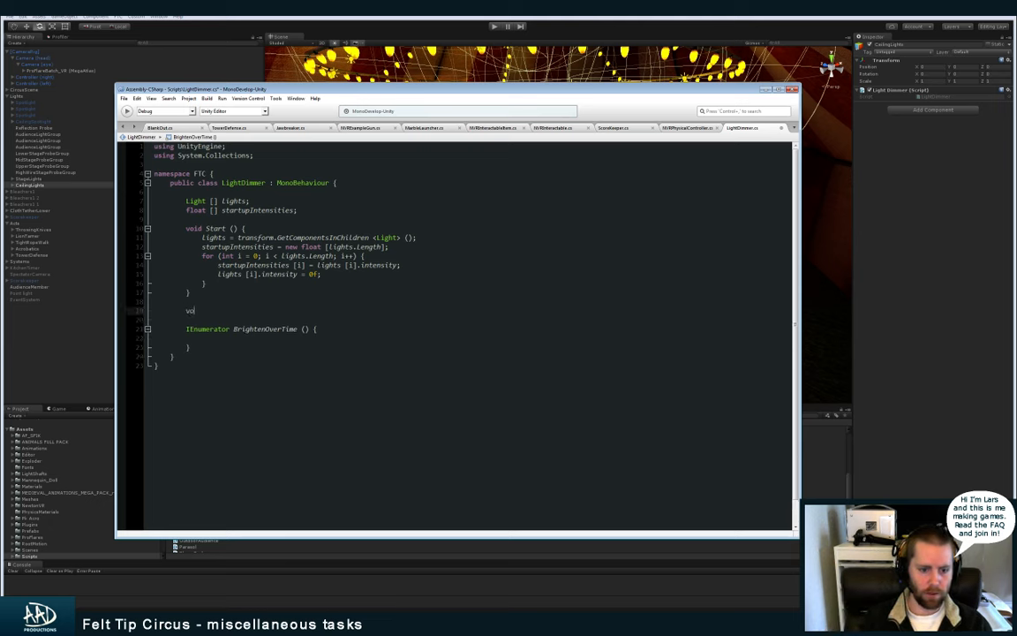
text(public void TurnOnLights ()
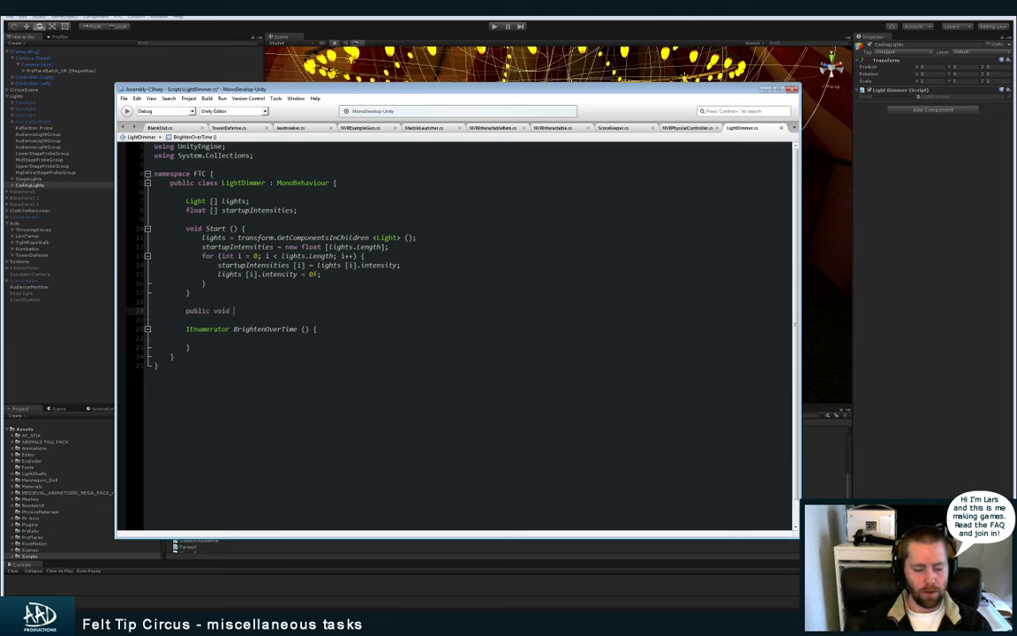
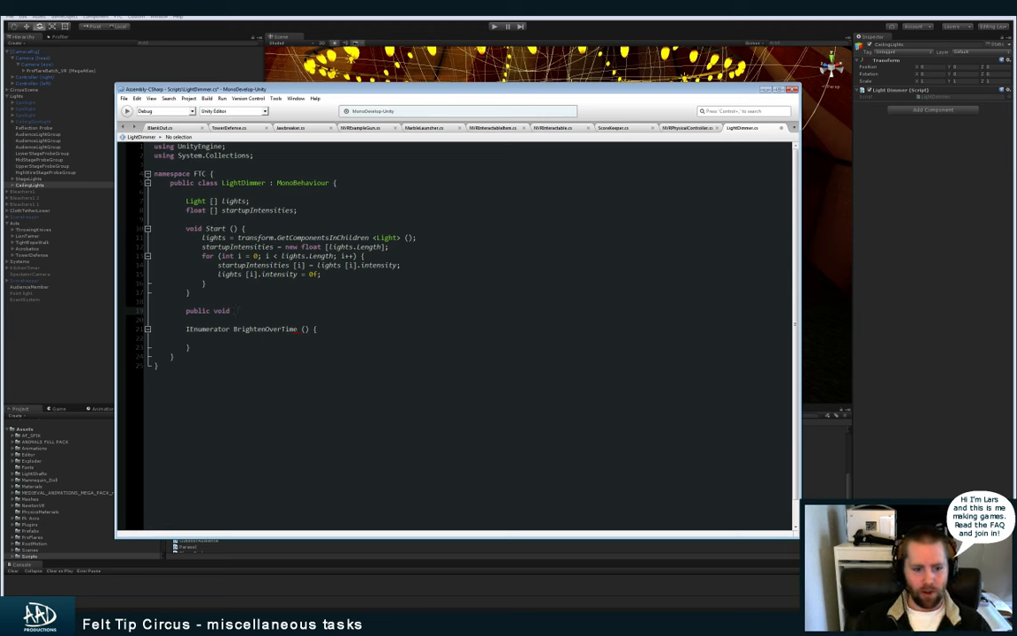
Complete the public method as TurnOnLights () with braces and have its body call StartCoroutine (BrightenOverTime ());
text(Tu)
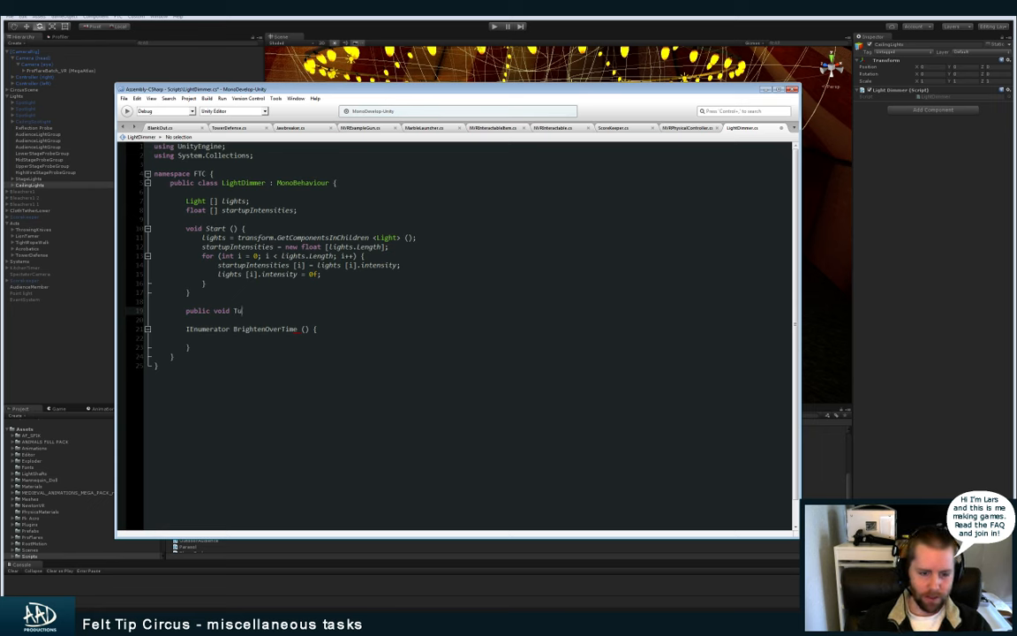
text(rnOnLights () {)
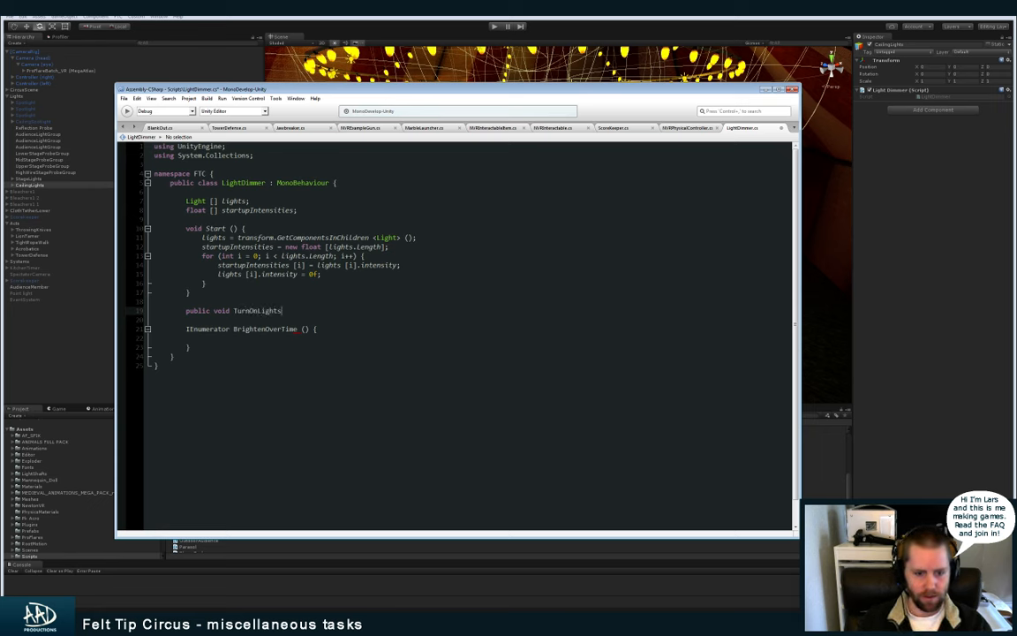
key(Return)
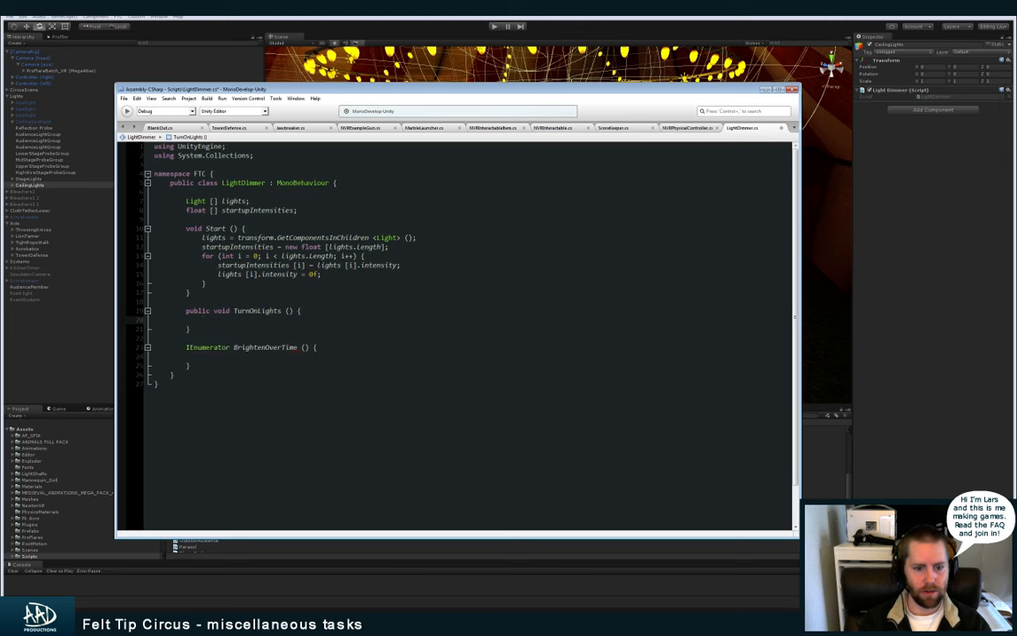
text(St)
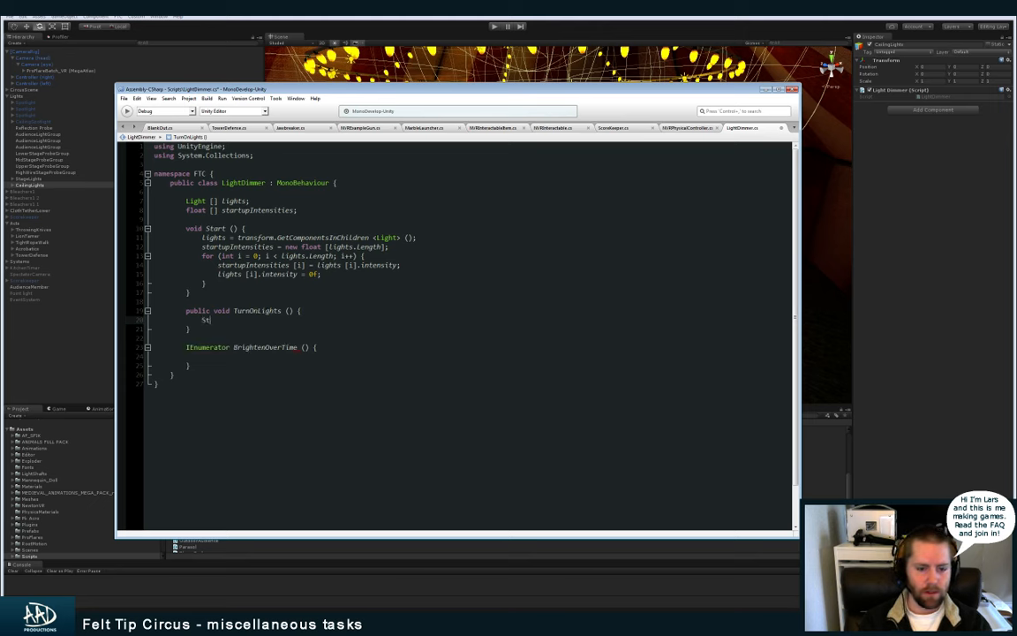
text(artCoroutine (Bri)
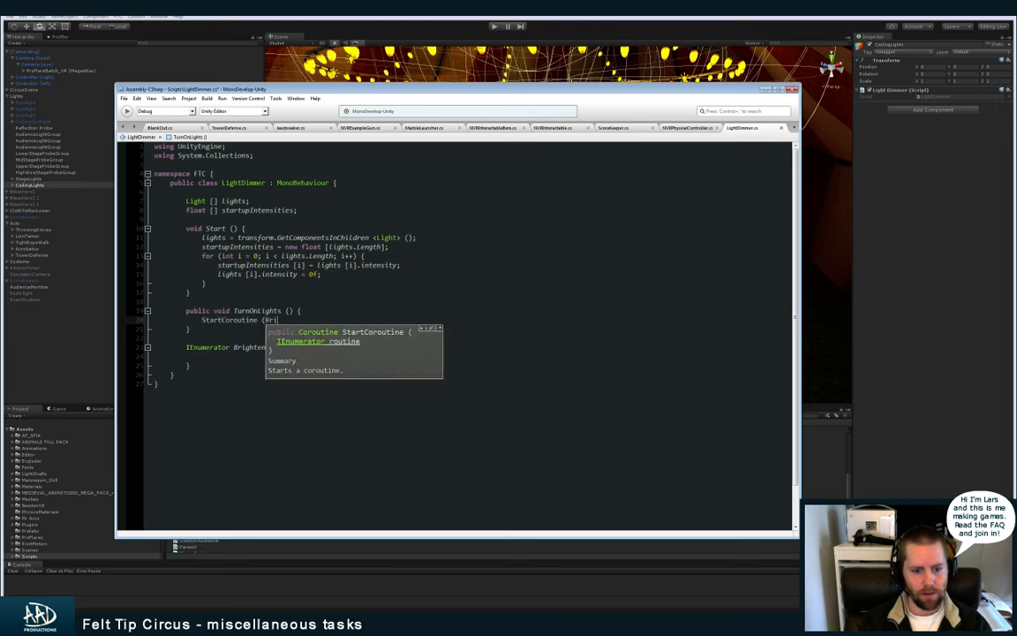
text(ghtenOverTime ());)
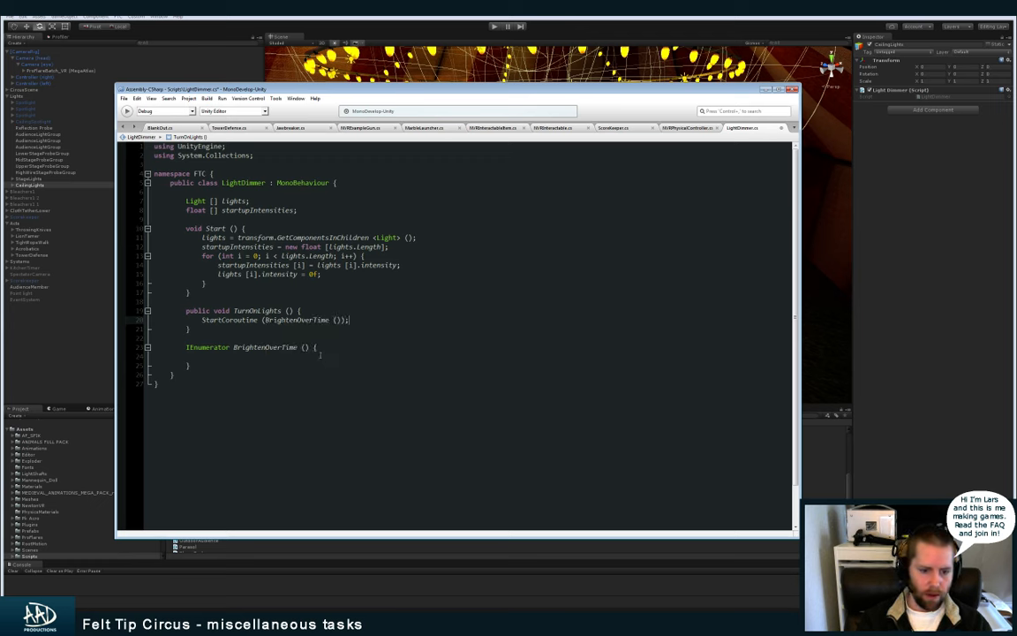
double_click(259, 309)
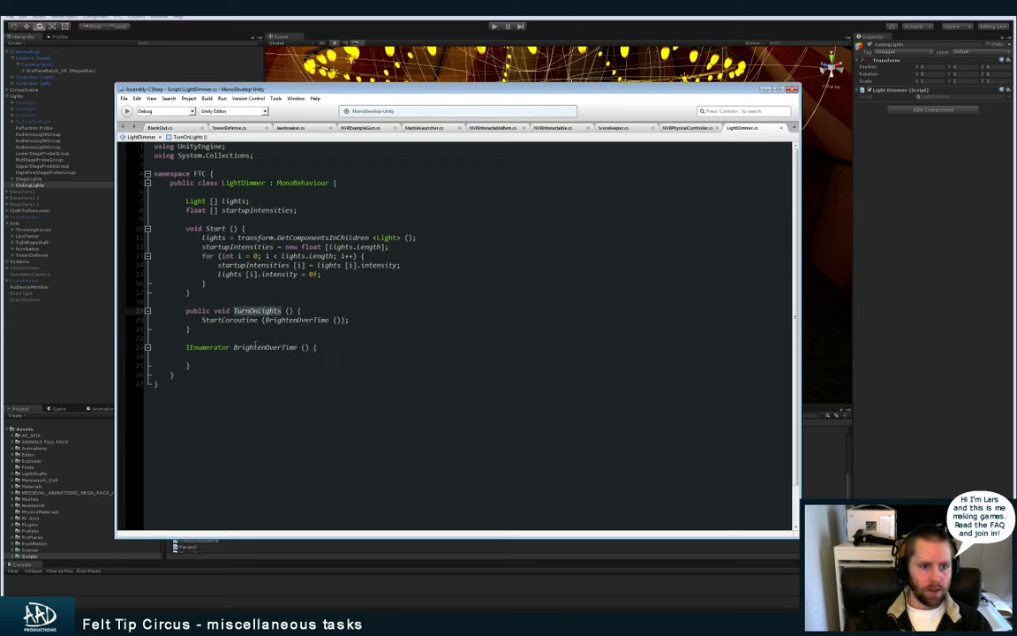
click(245, 330)
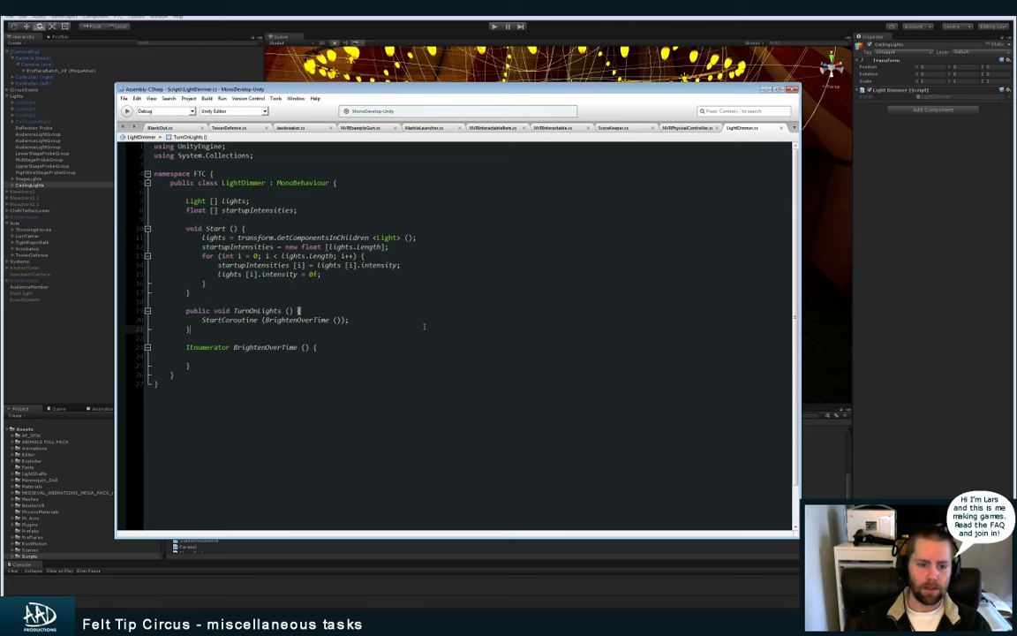
double_click(266, 311)
click(243, 183)
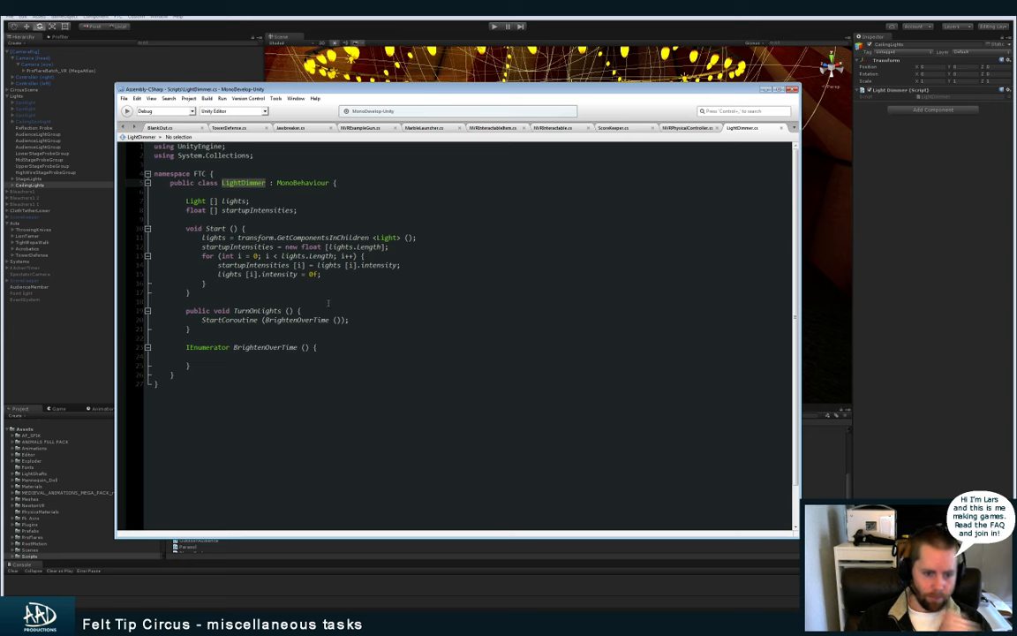
double_click(254, 310)
Declare a local variable bool finished = false; as the first line inside the BrightenOverTime coroutine
click(246, 357)
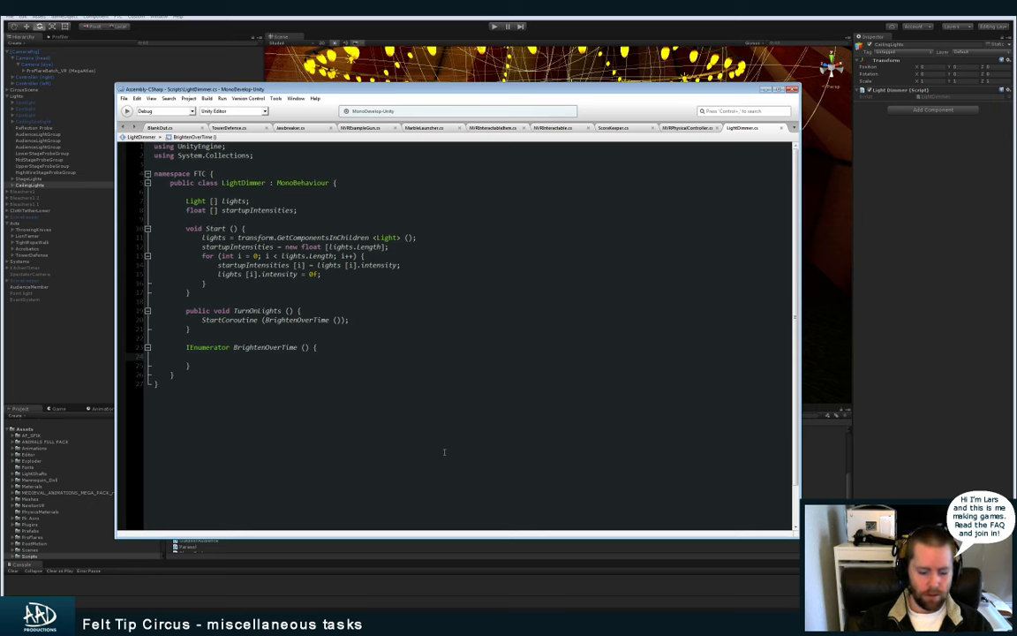
text(bool)
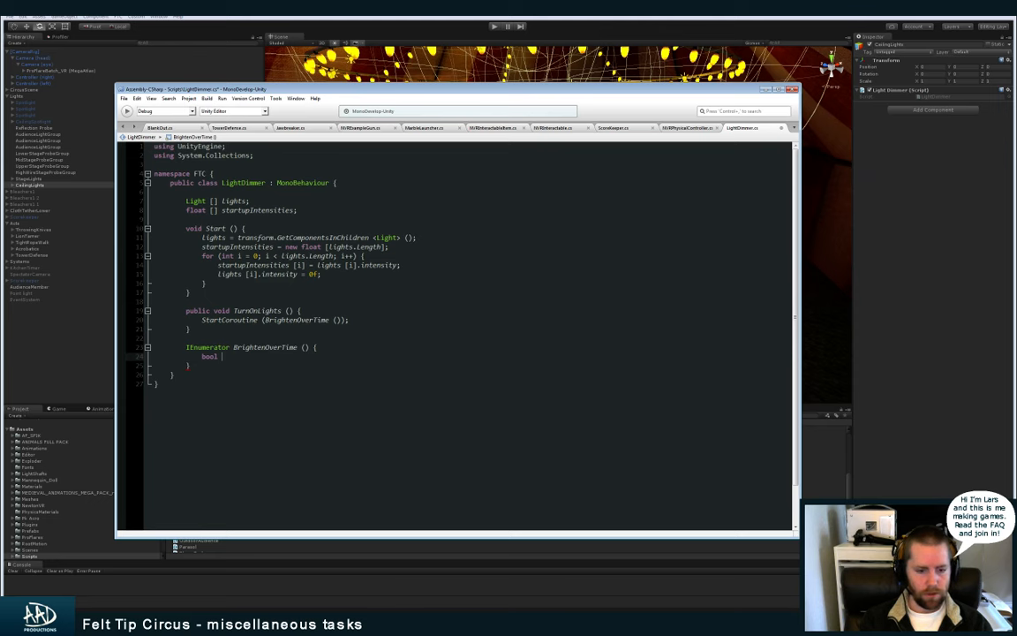
text(finished)
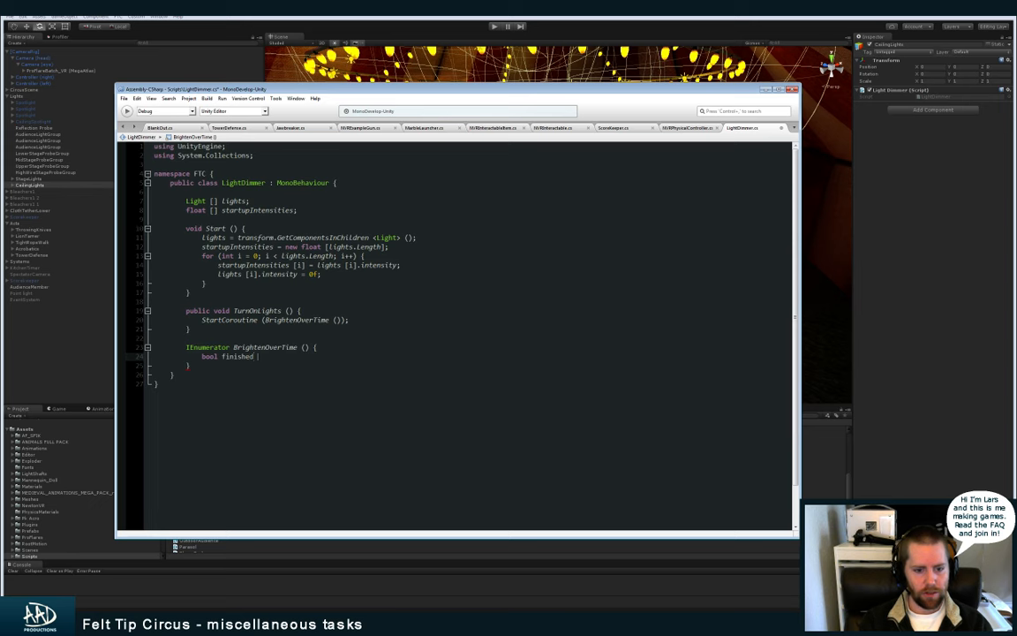
key(BackSpace)
text(Brig)
key(BackSpace)
key(BackSpace)
key(BackSpace)
key(BackSpace)
key(BackSpace)
key(BackSpace)
key(BackSpace)
key(BackSpace)
key(BackSpace)
key(BackSpace)
key(BackSpace)
key(BackSpace)
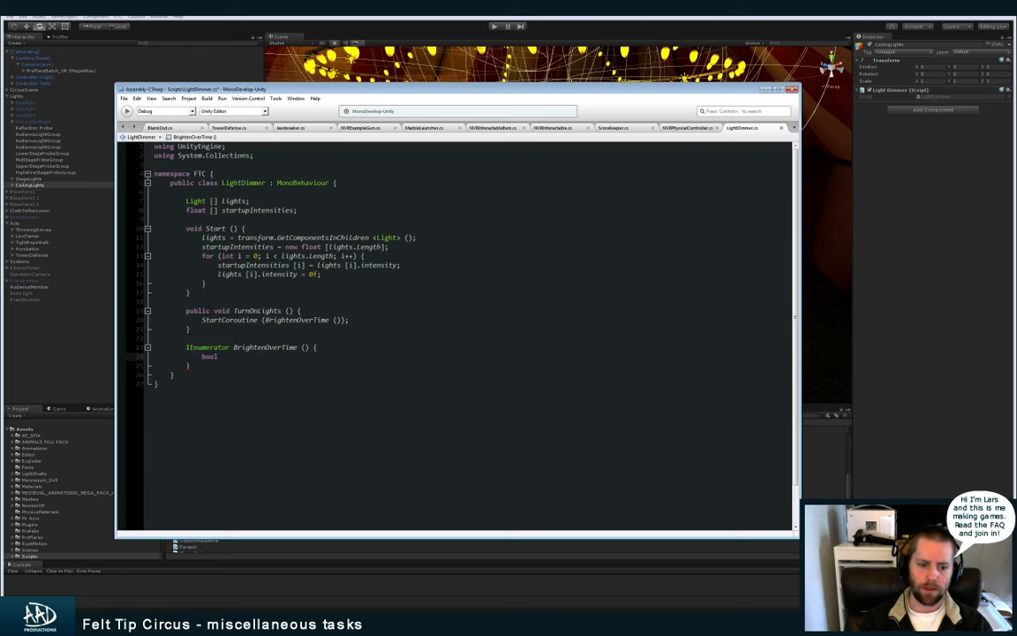
text(finished = false;)
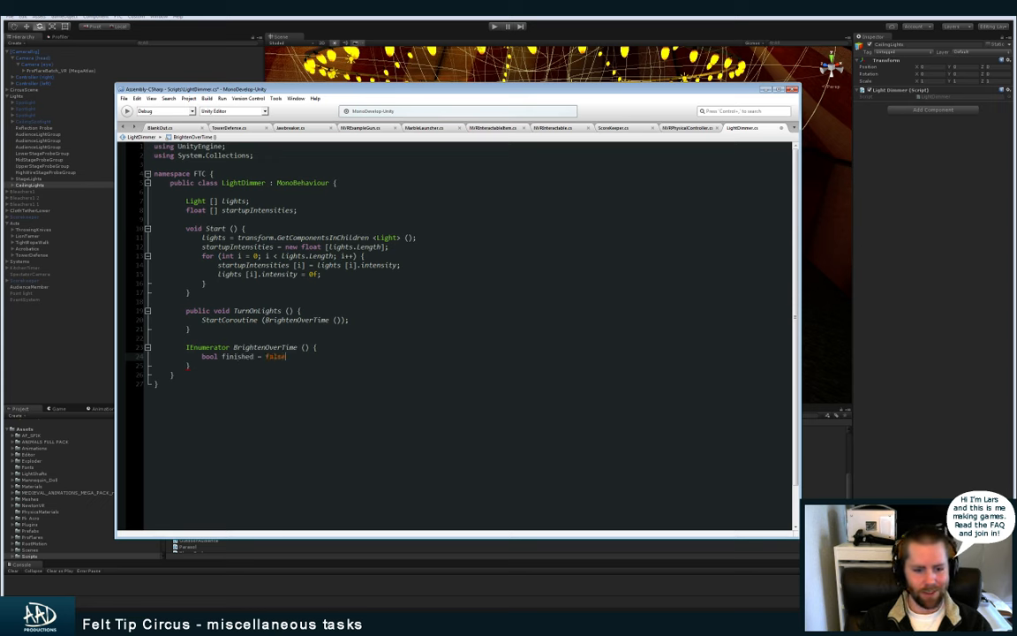
Add an empty while (!finished) loop with braces below the bool declaration in BrightenOverTime
key(Return)
text(while (!finished)
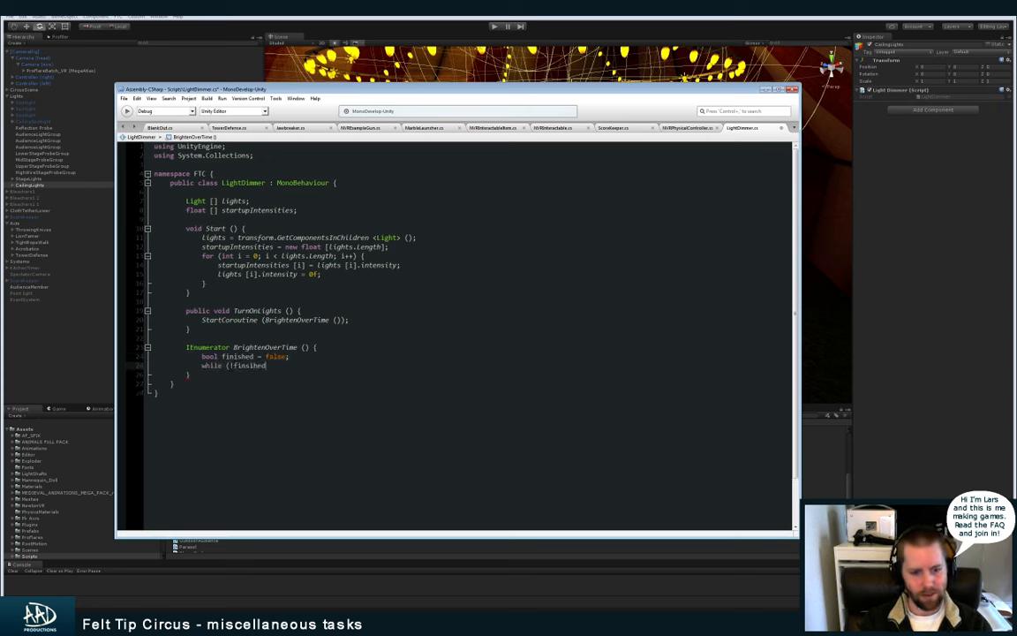
text() {)
key(Return)
key(Return)
text(})
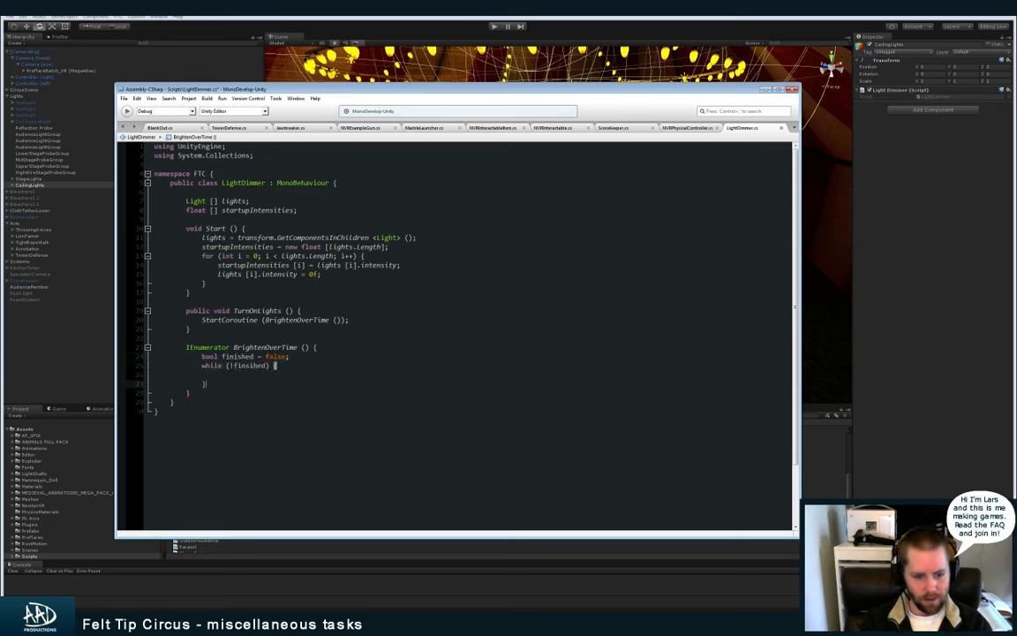
double_click(245, 366)
text(finished)
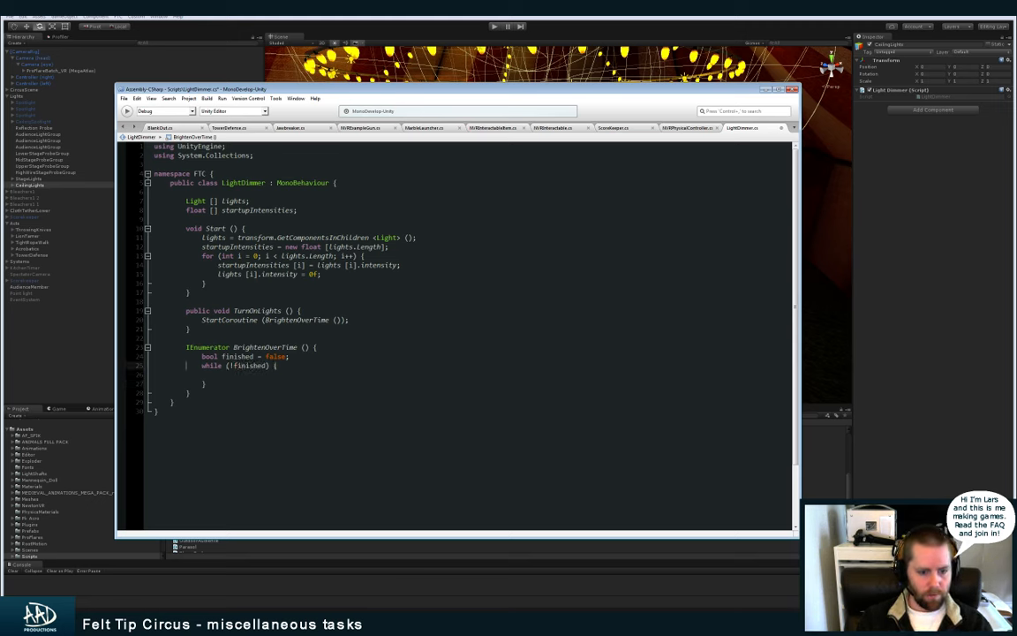
Insert the declaration float intensityMultiplier = 0f; directly above the while loop
key(Home)
key(Return)
key(Up)
text(float intens)
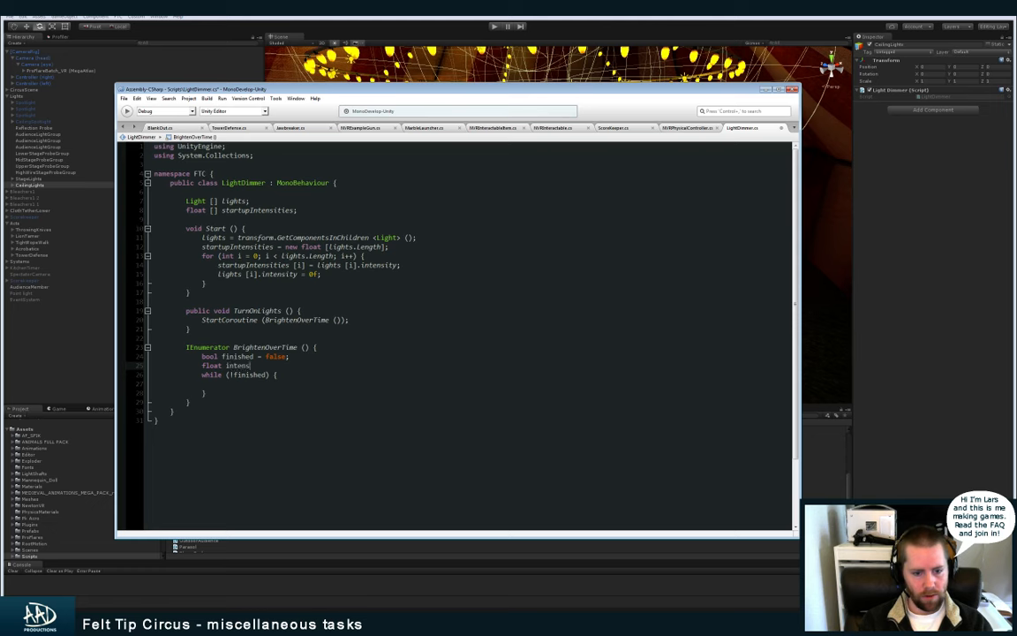
text(ityMultiplier = )
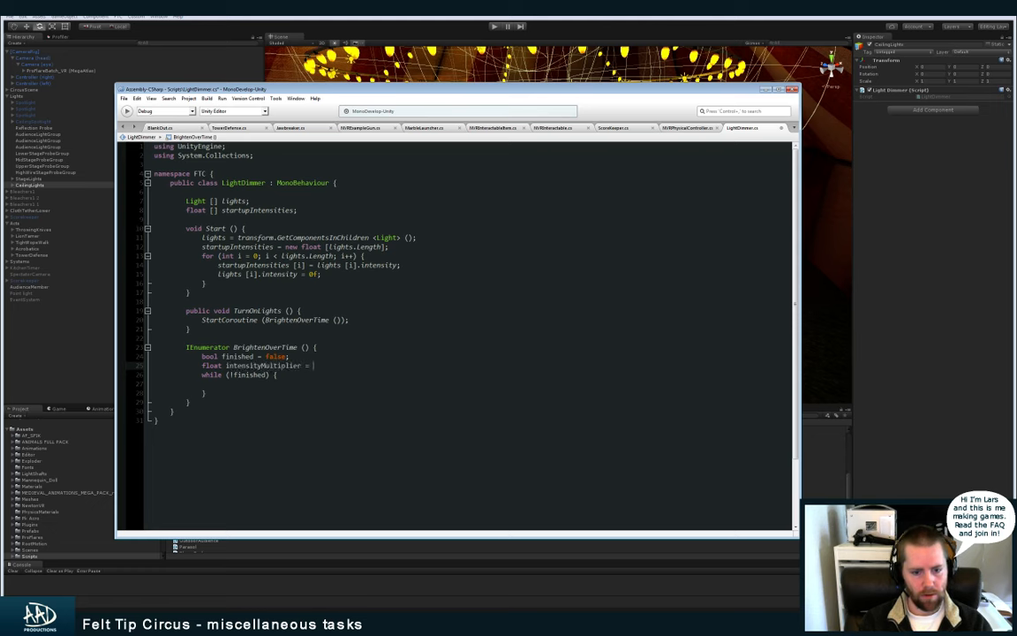
text(0f;)
Delete the bool finished declaration and change the while condition to intensityMultiplier < 1f
triple_click(344, 353)
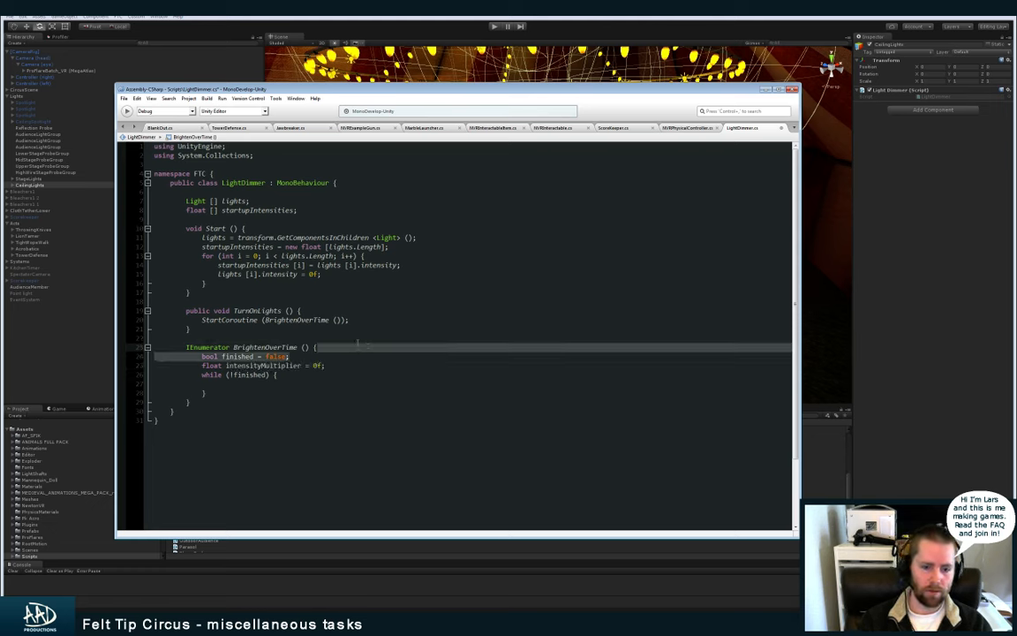
key(Delete)
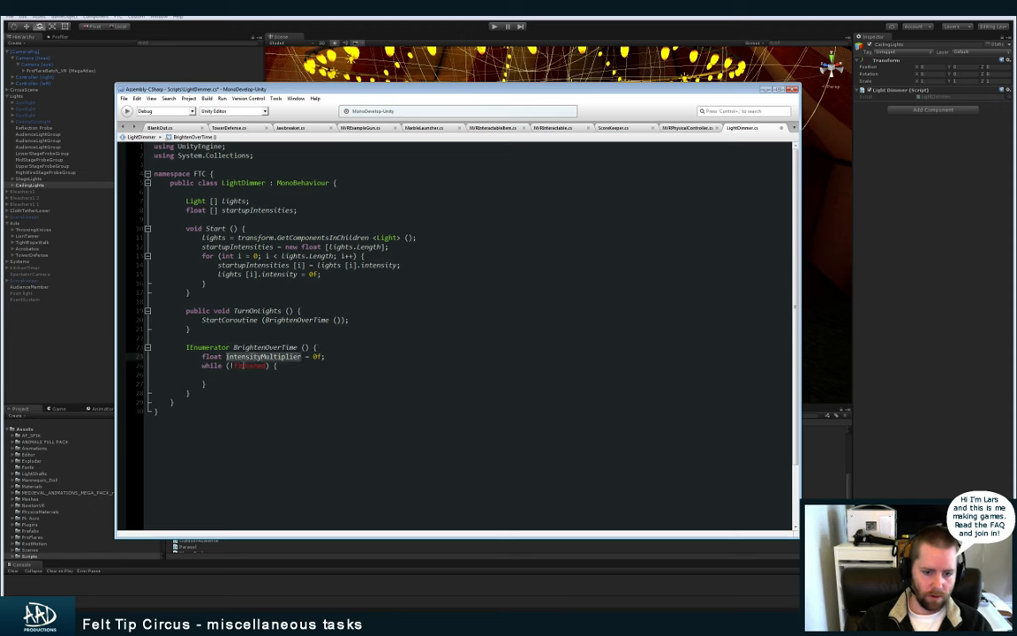
drag(230, 366, 266, 365)
text(intensityMultiplier)
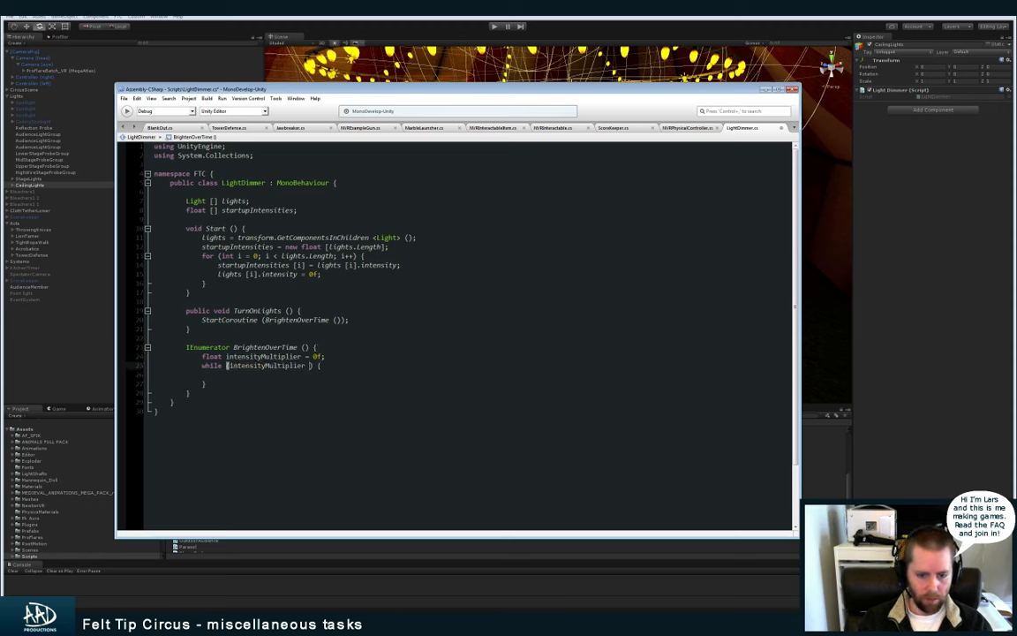
text(< 1f)
Add intensityMultiplier += Time.deltaTime * brightenSpeed; as the statement inside the while loop
key(Down)
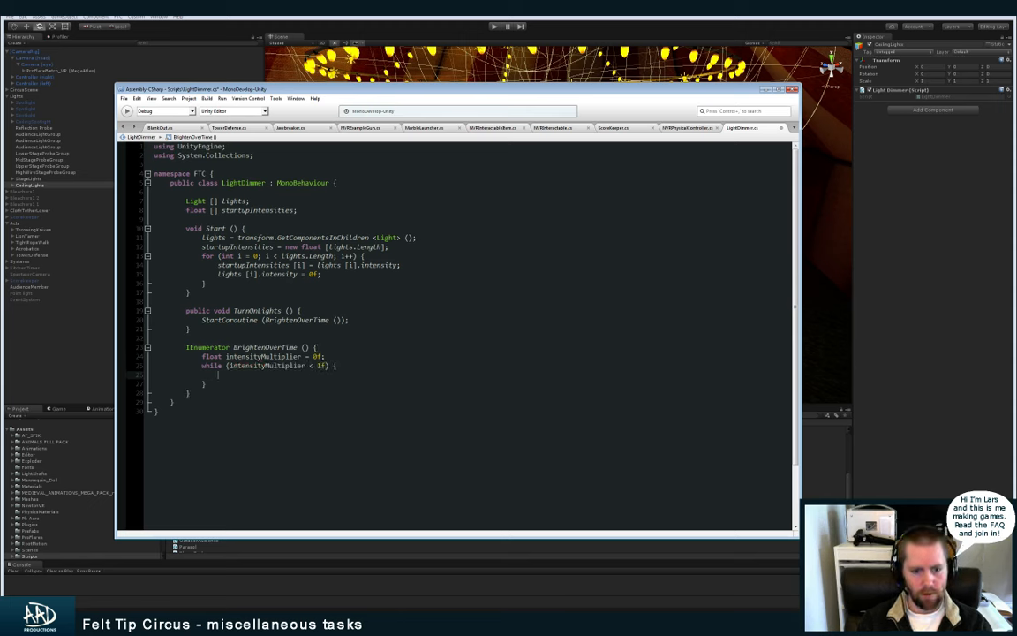
text(intensityMultiplier )
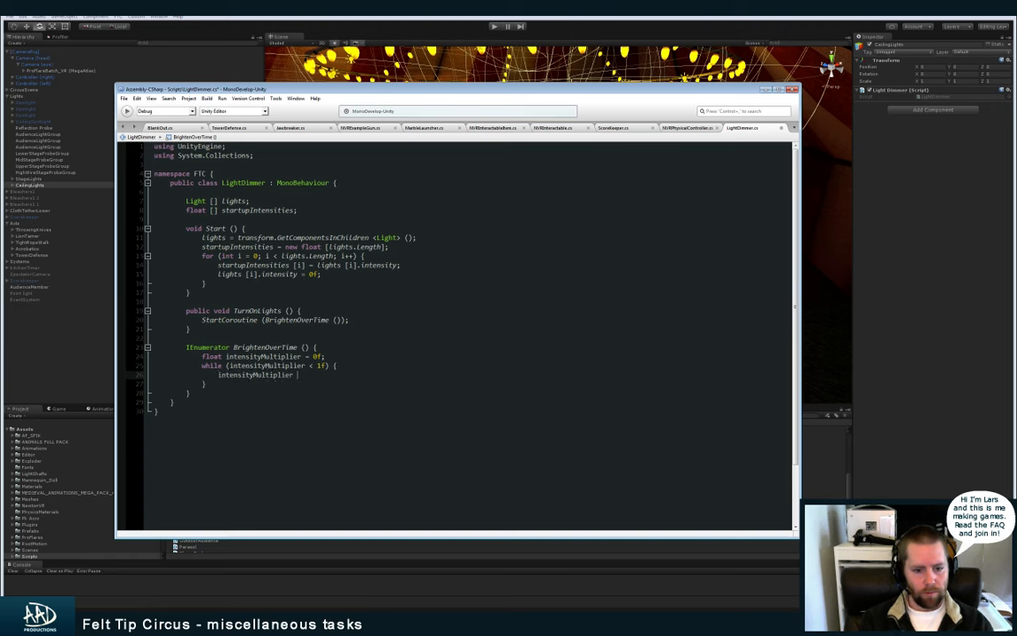
text(+= Time.deltaTime *)
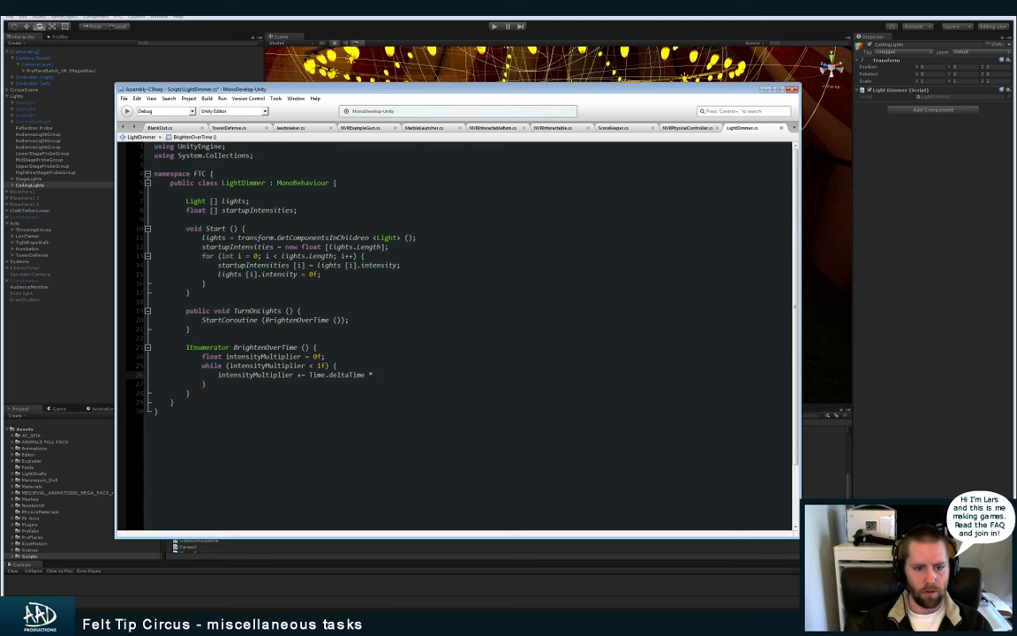
text(bright)
key(BackSpace)
key(BackSpace)
key(BackSpace)
key(BackSpace)
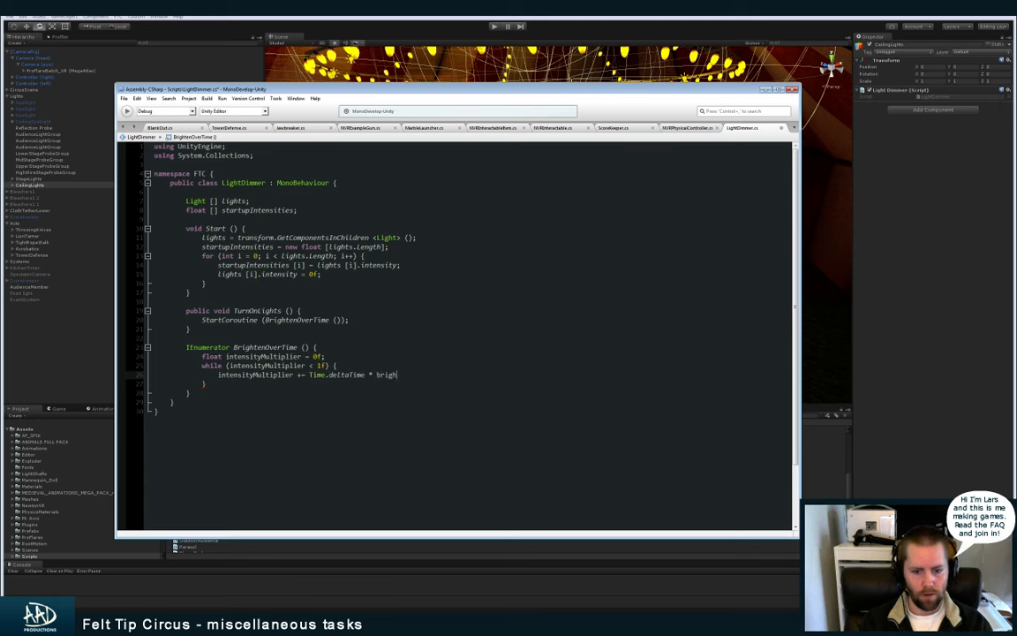
text(ightenSpeed;)
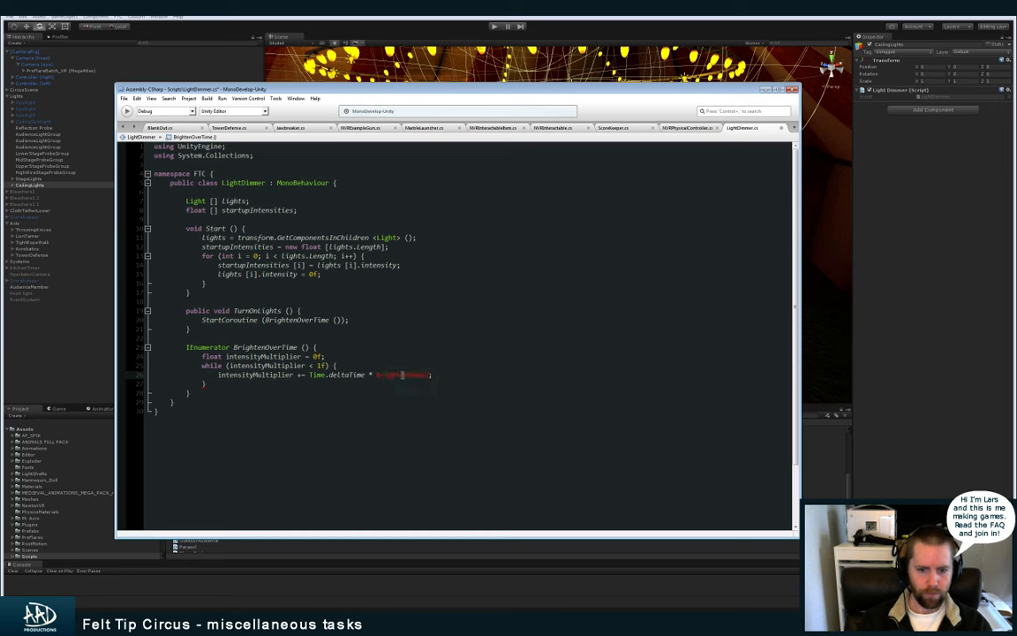
Declare the class field static float brightenSpeed = 0.25f; below the startupIntensities field
double_click(404, 375)
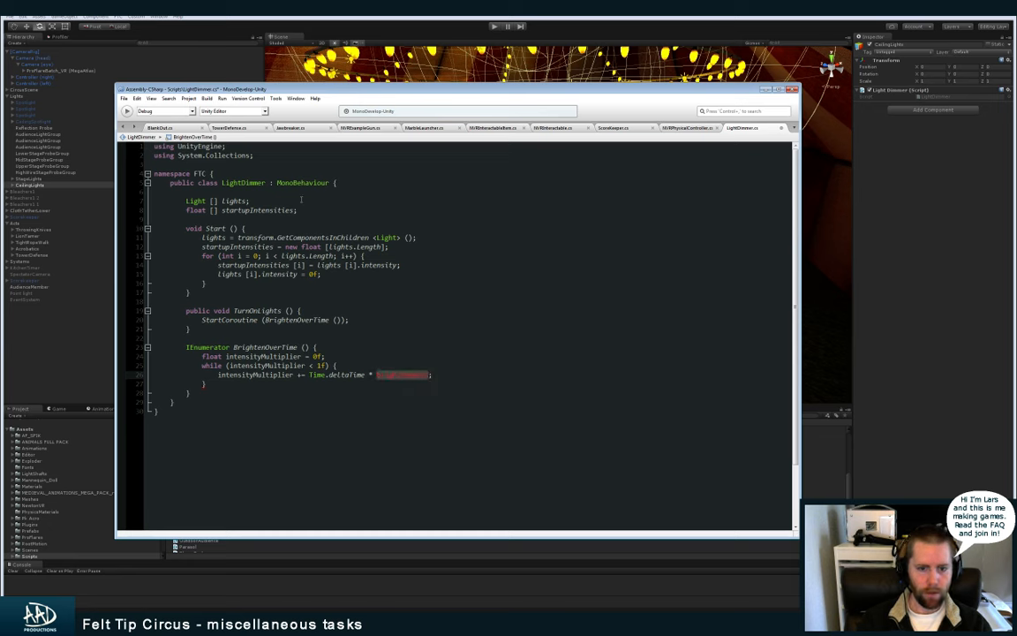
click(309, 207)
key(Return)
text(stat)
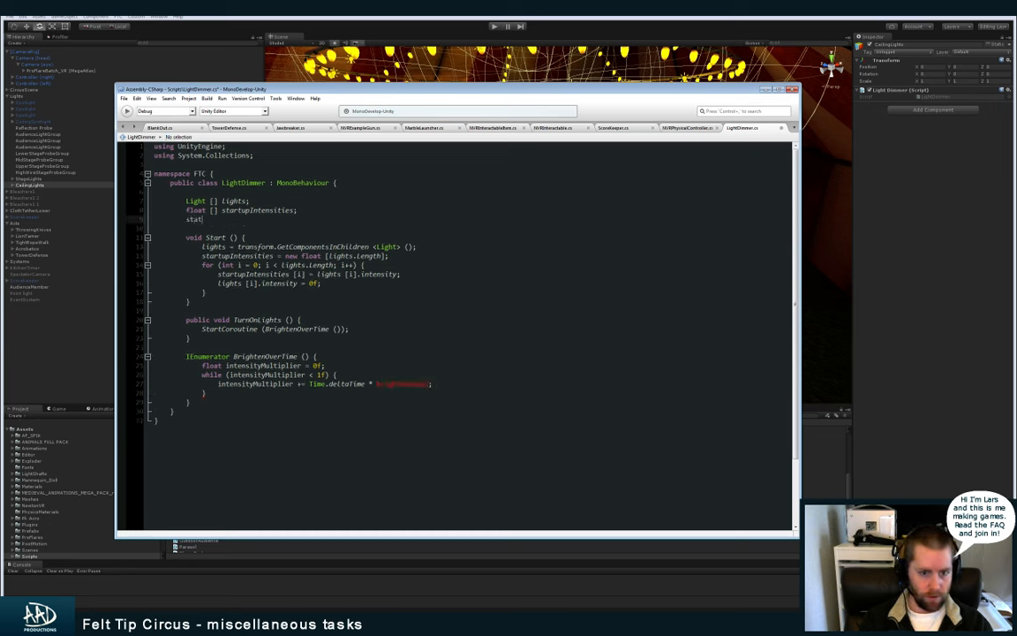
text(ic float brightenSpeed =)
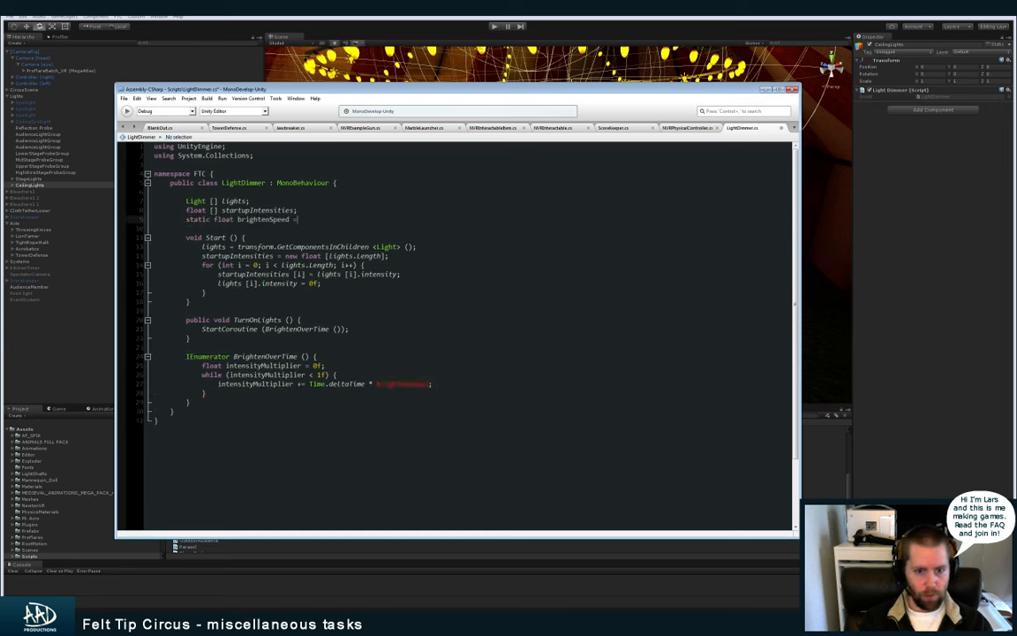
text( 0.25f;)
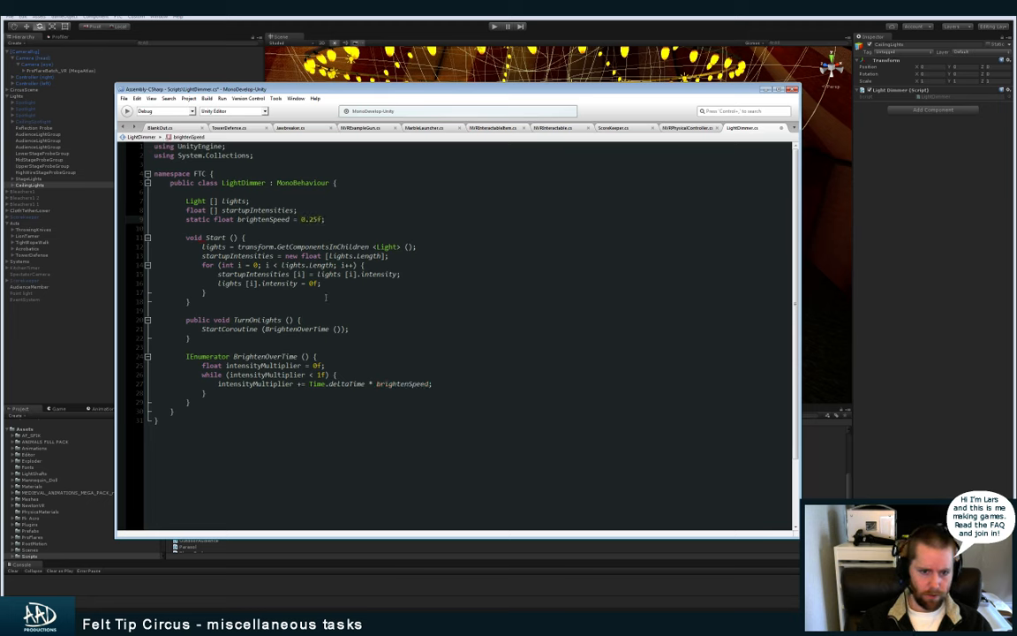
Add the loop for (int i = 0; i < lights.Length; i++) { } below the intensityMultiplier increment inside the while loop
click(465, 380)
key(Return)
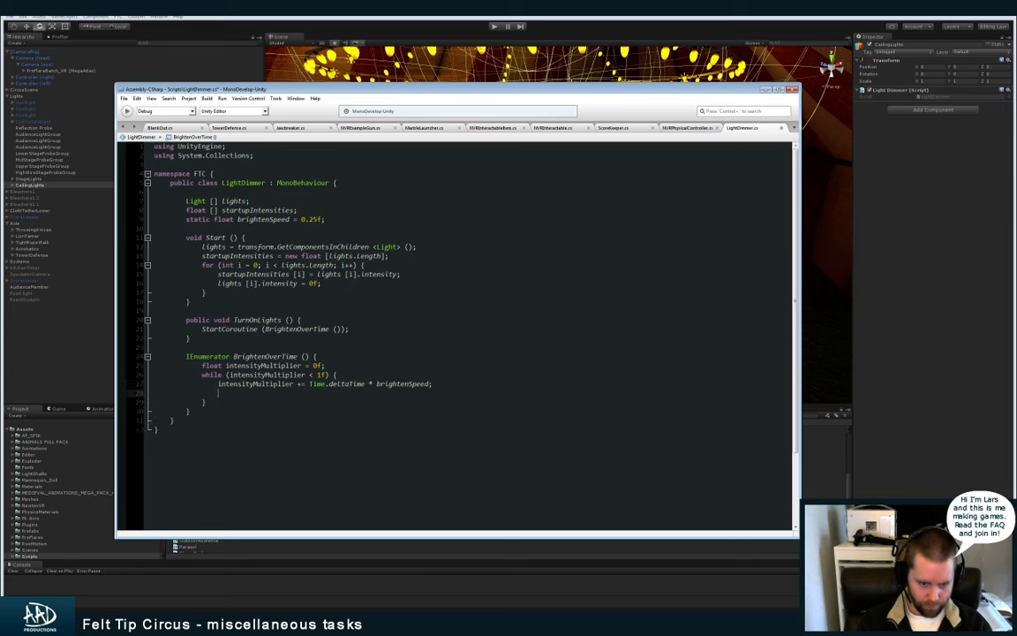
text(for (int i = )
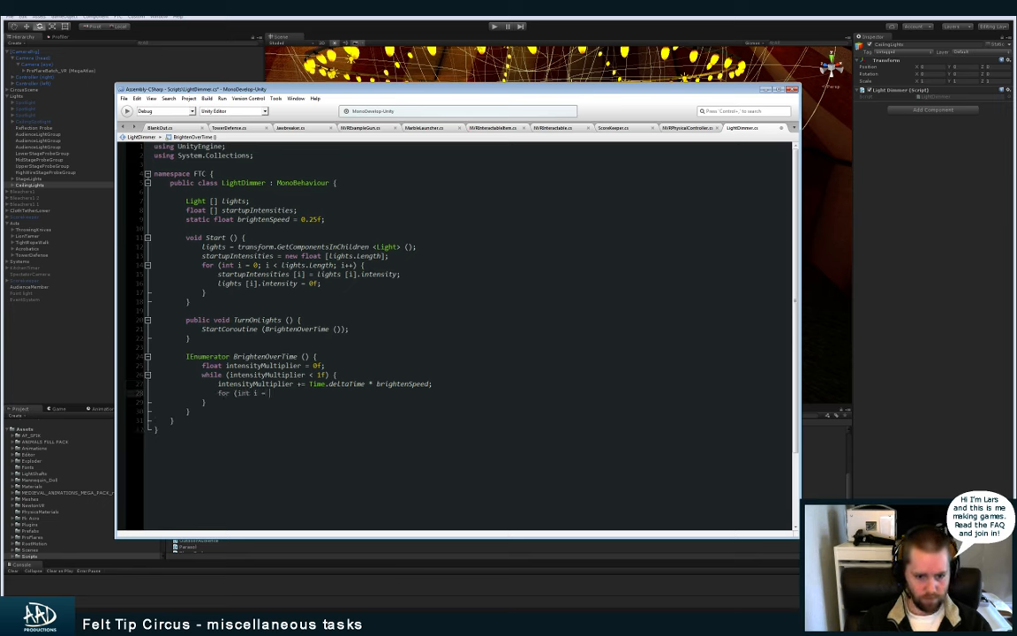
text(0; i <)
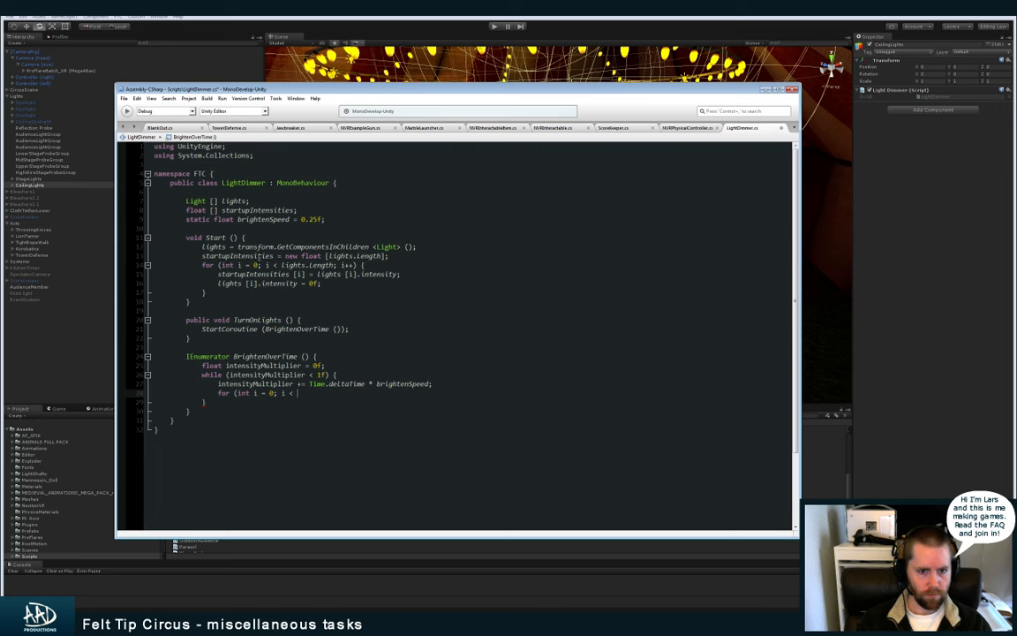
text( lights.L)
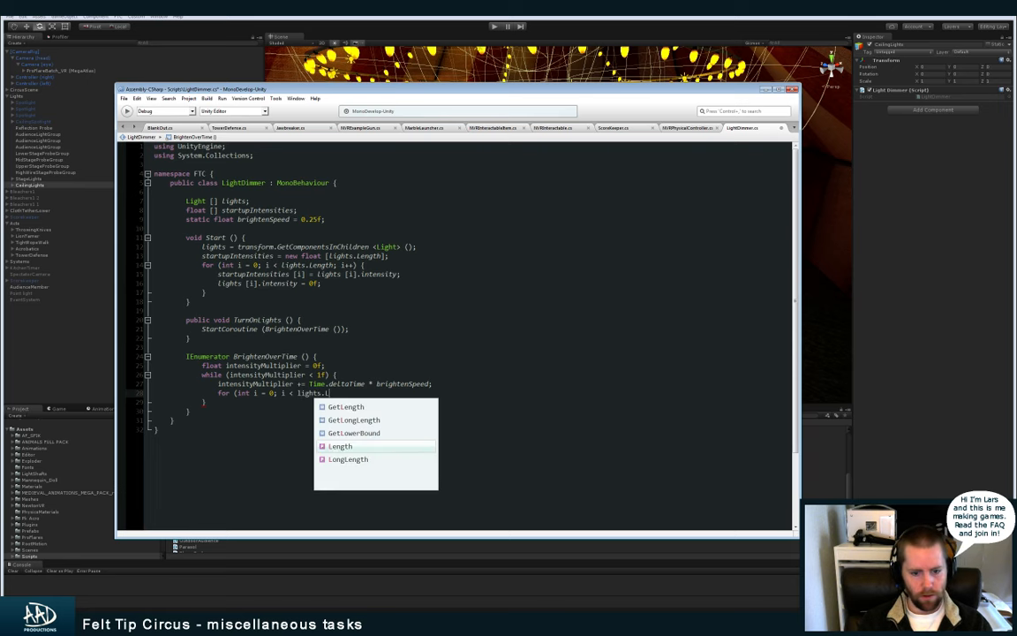
text(ength; i++) {)
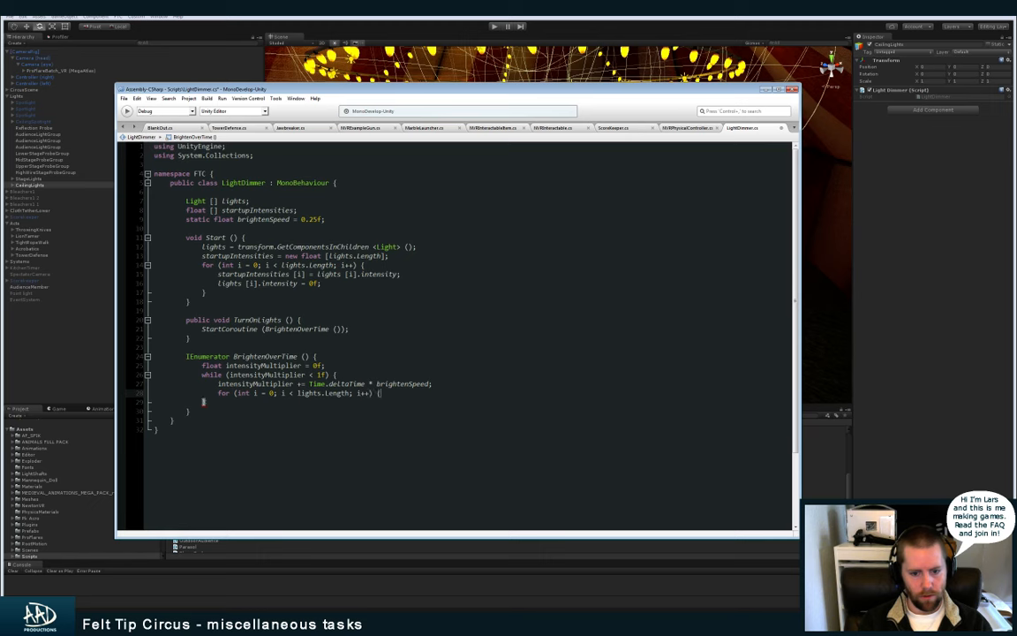
key(Return)
Fill the new for loop's body with lights [i].intensity = startupIntensities [i] * intensityMultiplier;
text(lights)
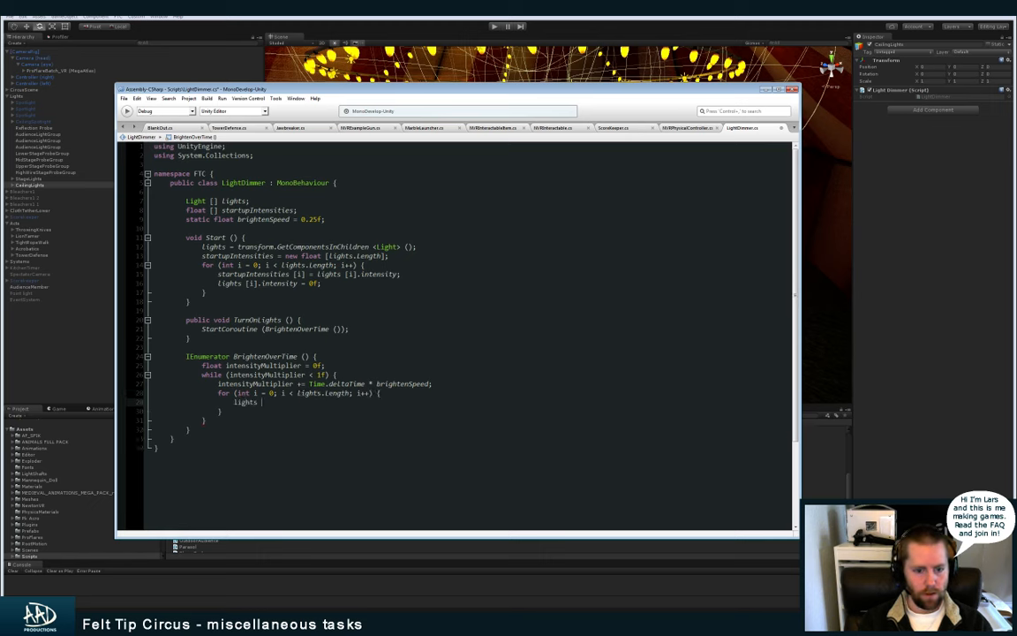
text( [i].intensity = )
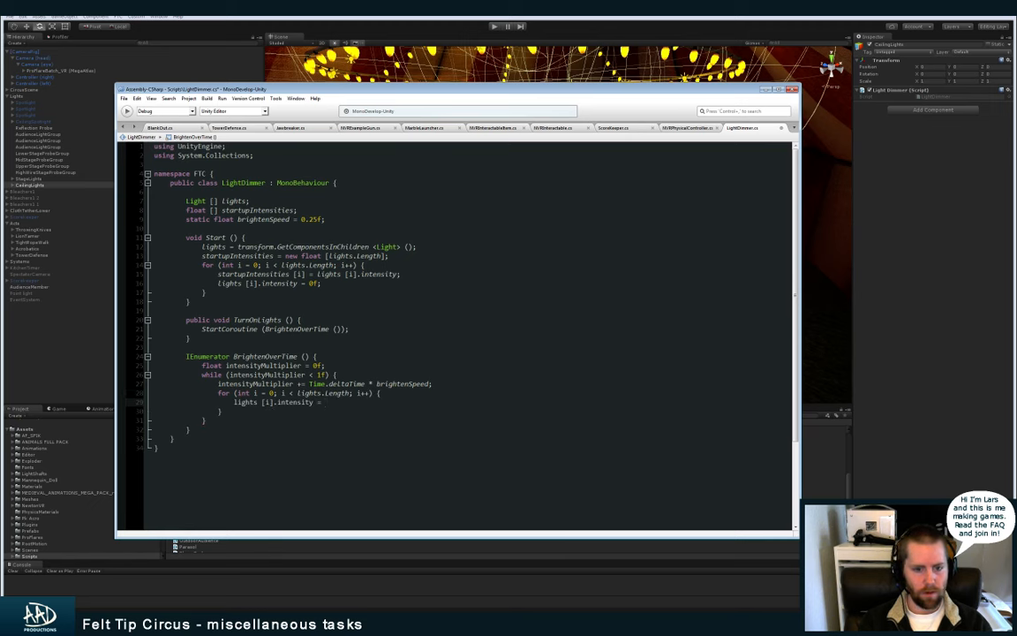
text(startupIntens)
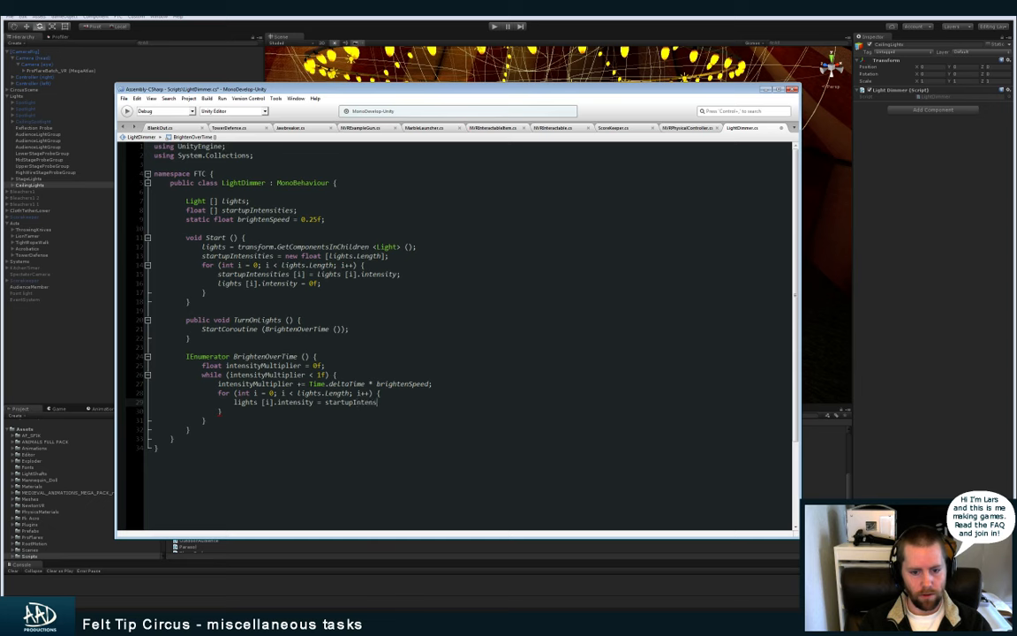
text(ities [i] * intensityMult)
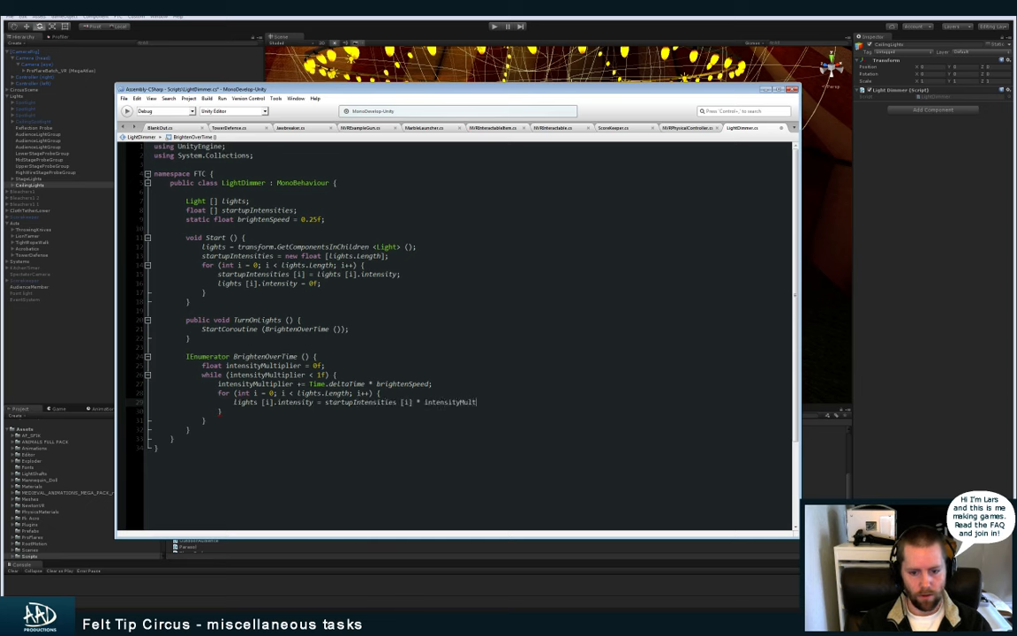
text(iplier;)
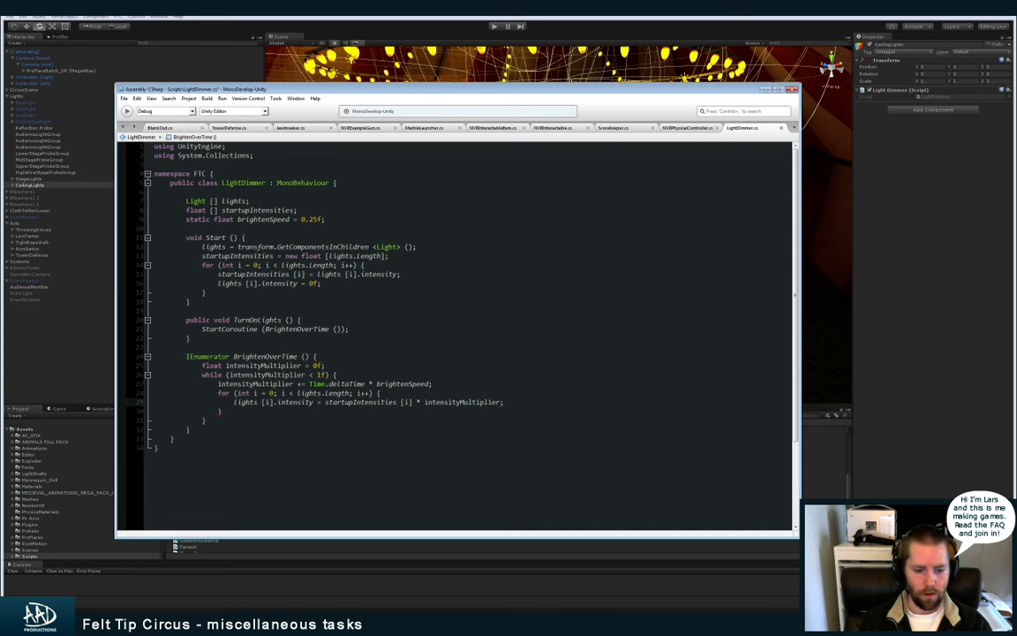
Change the += operator on the intensityMultiplier line inside the while loop to a plain = assignment
key(Up)
key(Up)
key(Up)
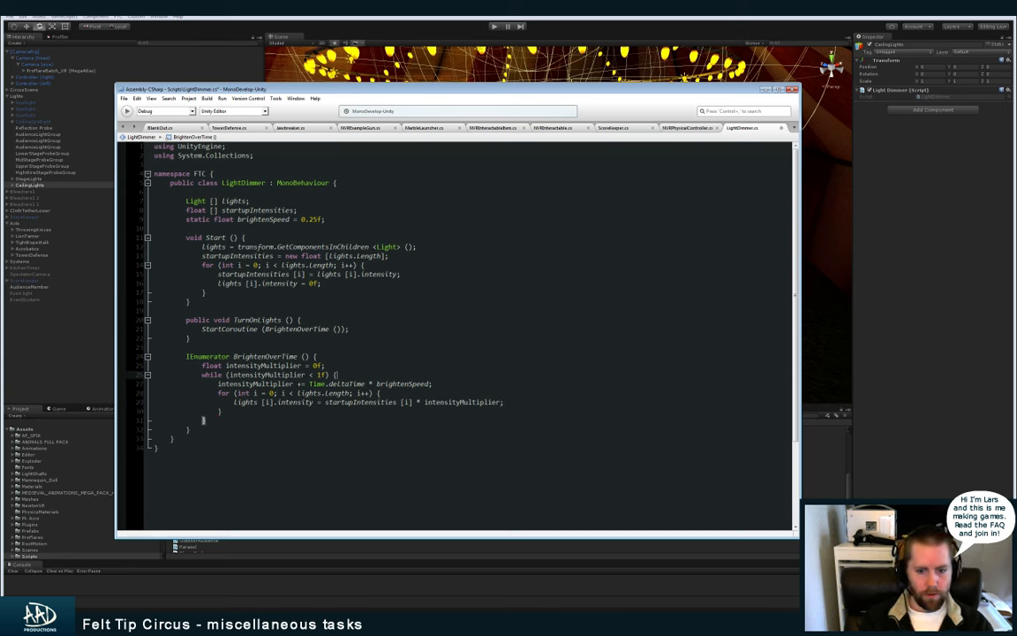
key(Down)
key(Return)
key(BackSpace)
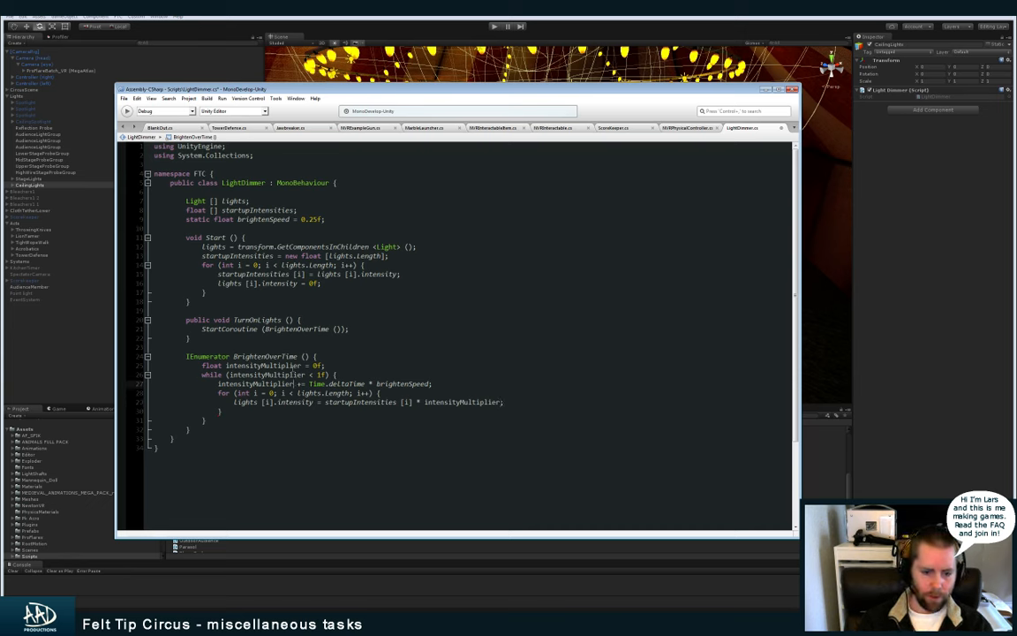
key(Delete)
Clamp the multiplier update so it assigns Mathf.Clamp01 (intensityMultiplier + (Time.deltaTime * brightenSpeed)); and keep the rest of the loop
double_click(278, 385)
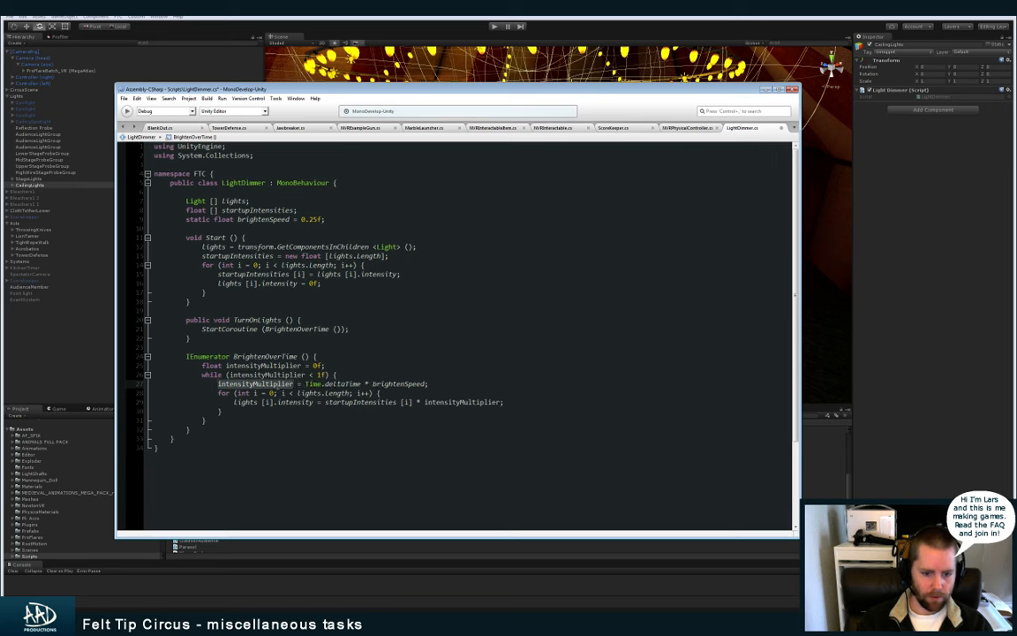
click(306, 385)
text(Mathf.Cl)
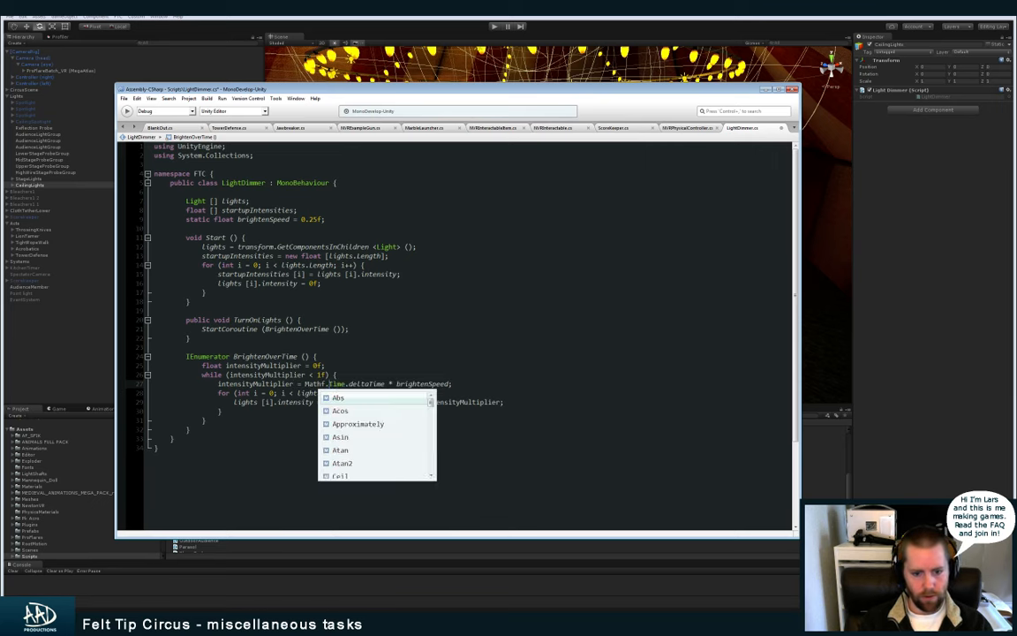
text(amp01 (intensityMultiplier + )
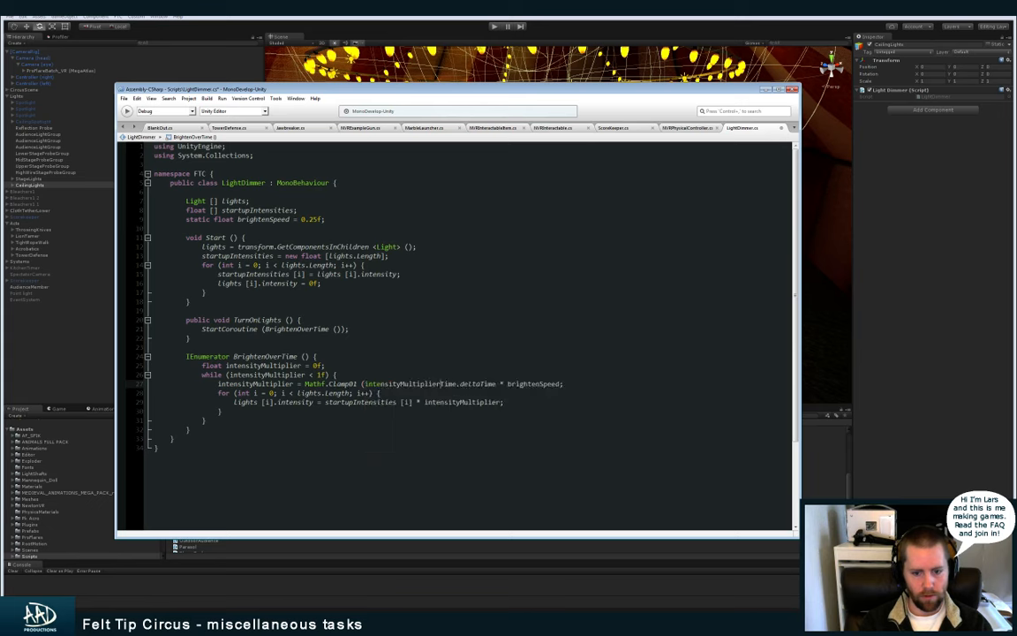
text(()
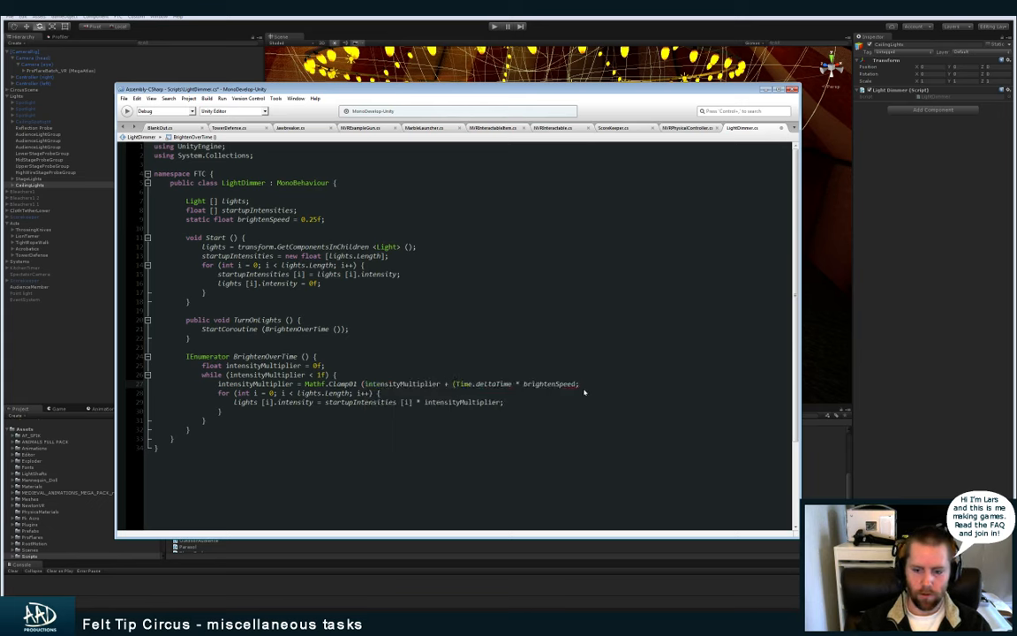
click(585, 389)
key(BackSpace)
text());)
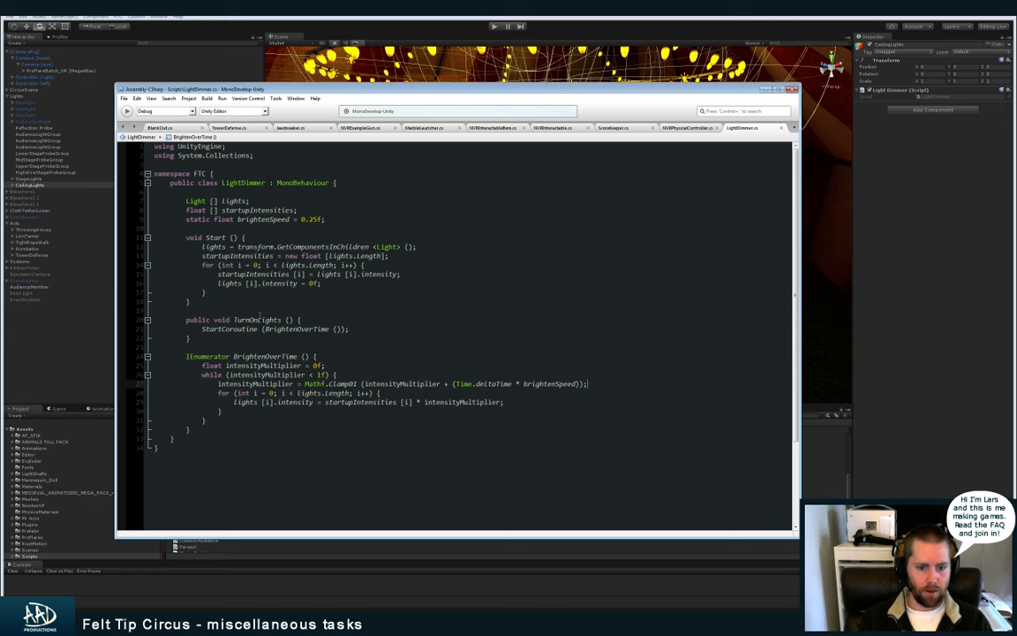
Review the BrightenOverTime loop and add yield break; after the while loop's closing brace
click(251, 365)
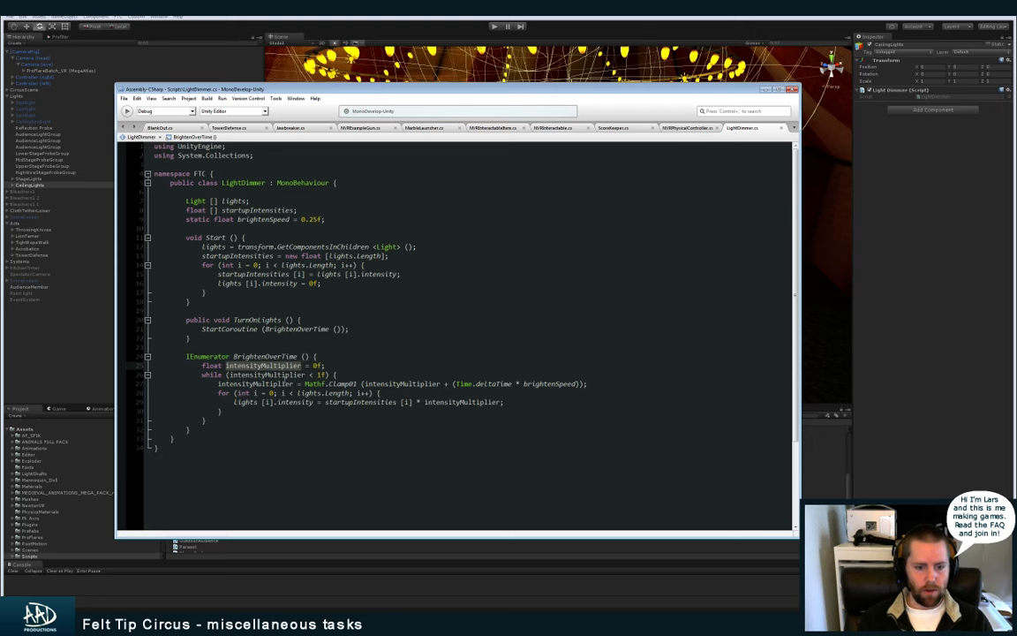
click(203, 420)
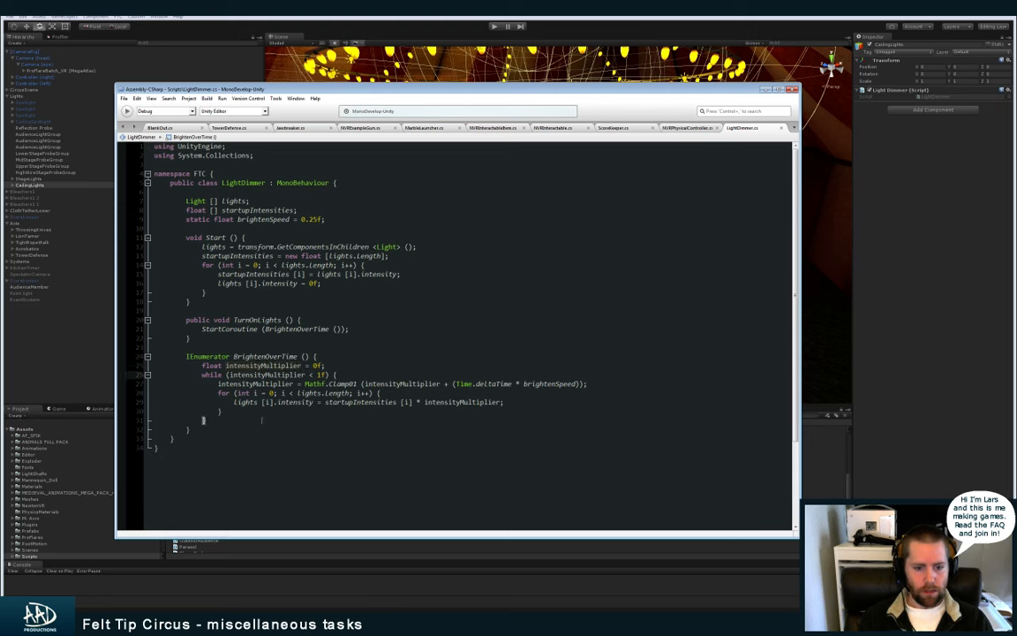
double_click(358, 403)
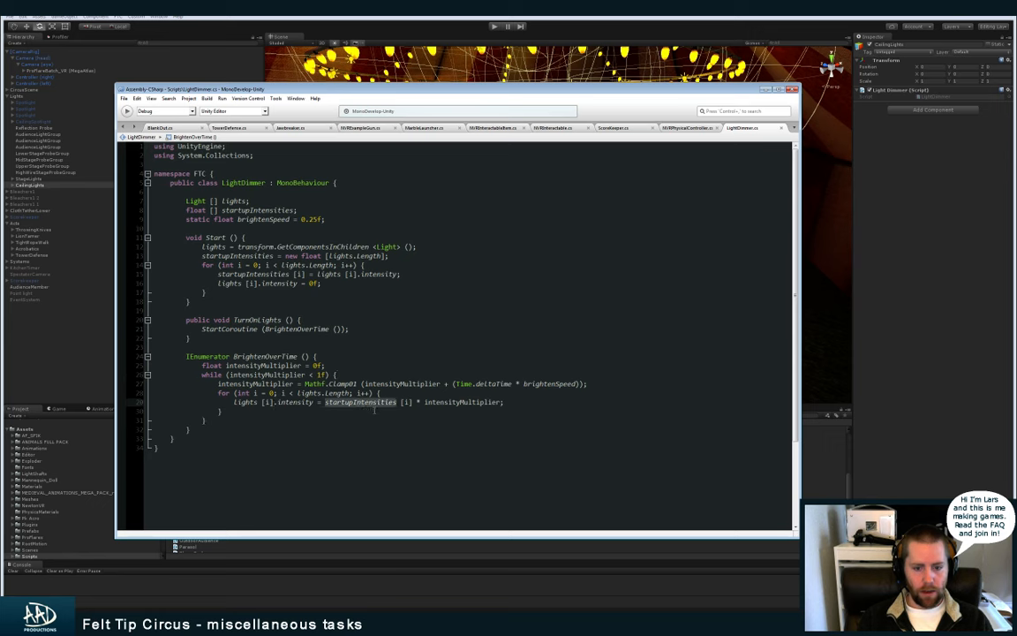
double_click(462, 401)
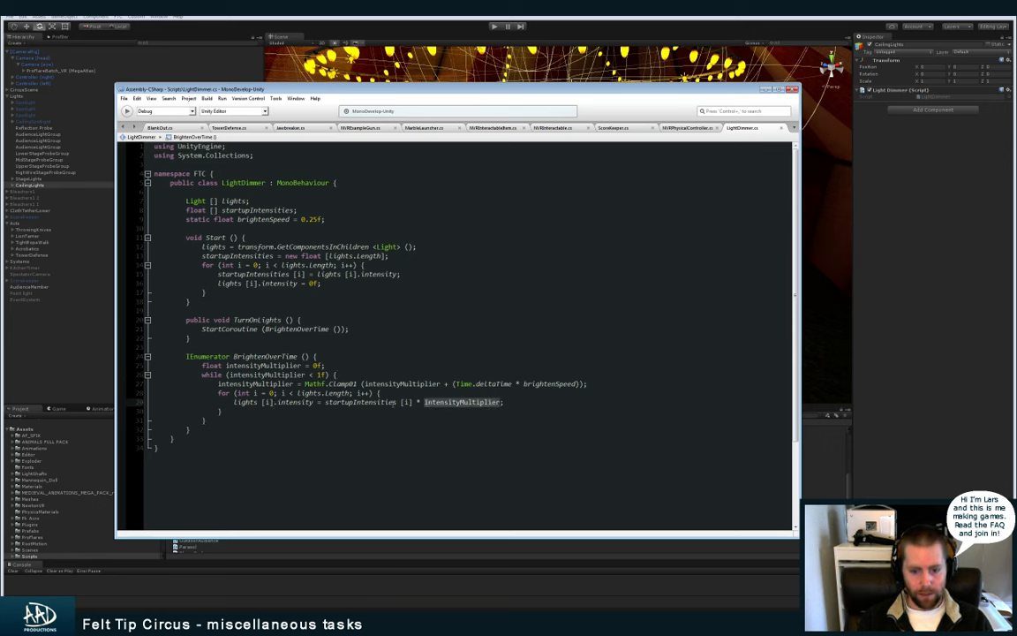
click(305, 411)
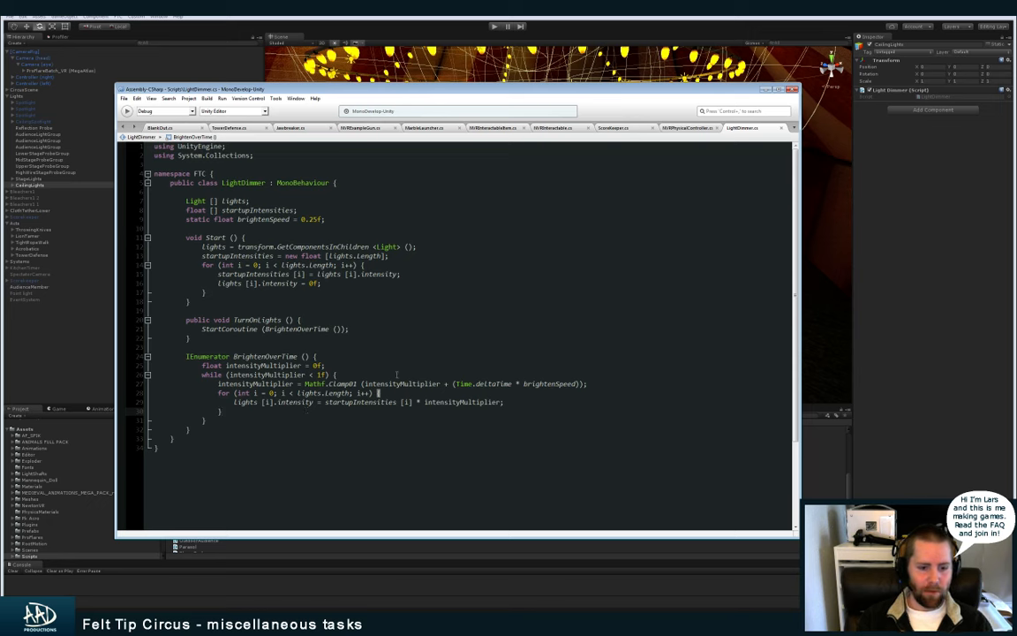
key(Down)
key(Return)
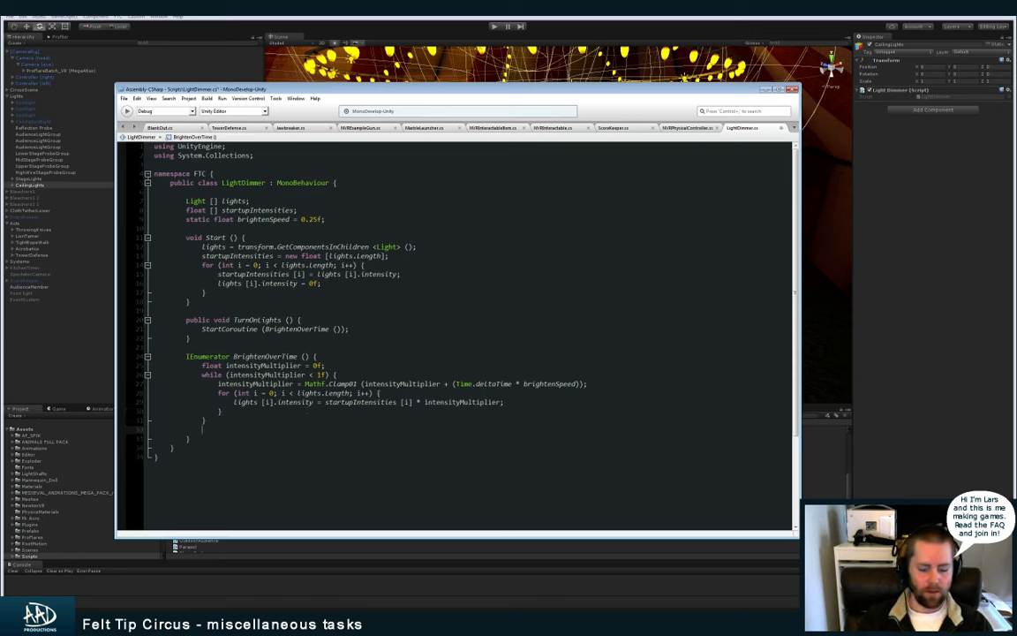
text(yield break;)
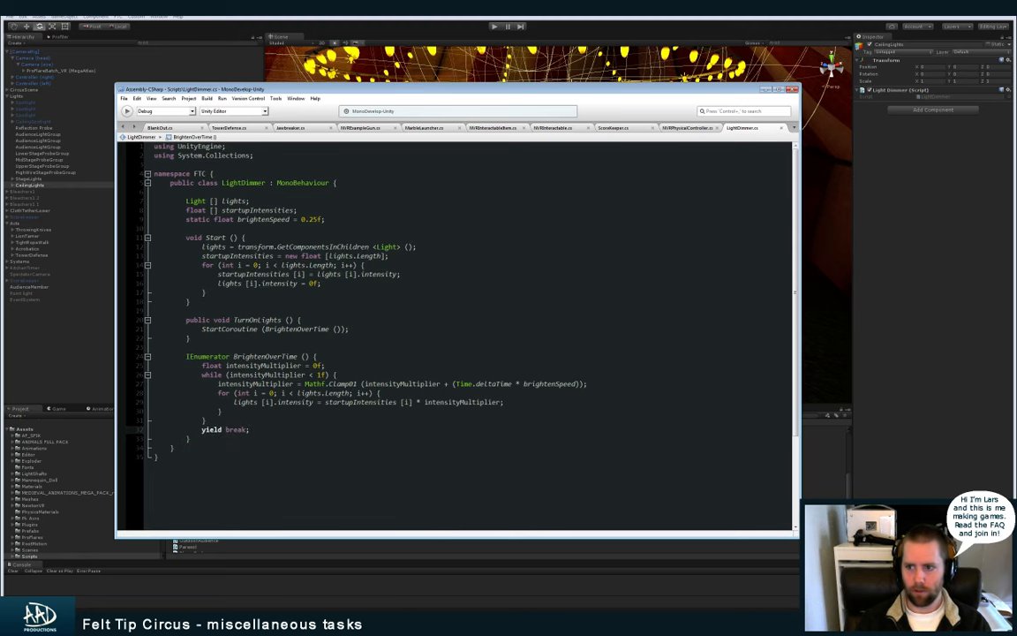
Call TurnOnLights (); at the end of the Start method, separated from the for loop by a blank line
click(930, 200)
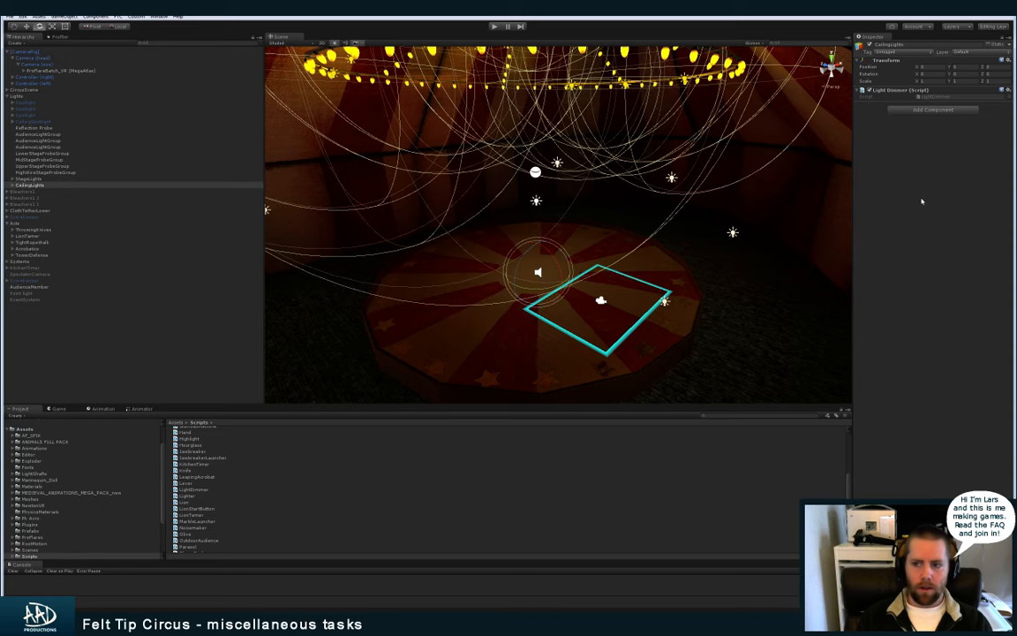
key(alt+Tab)
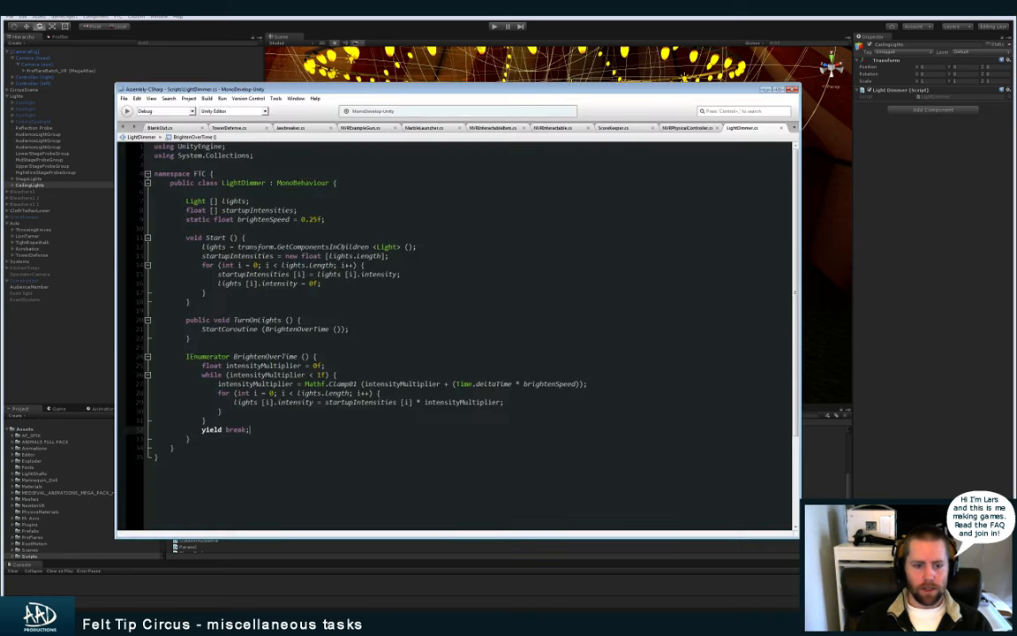
click(369, 294)
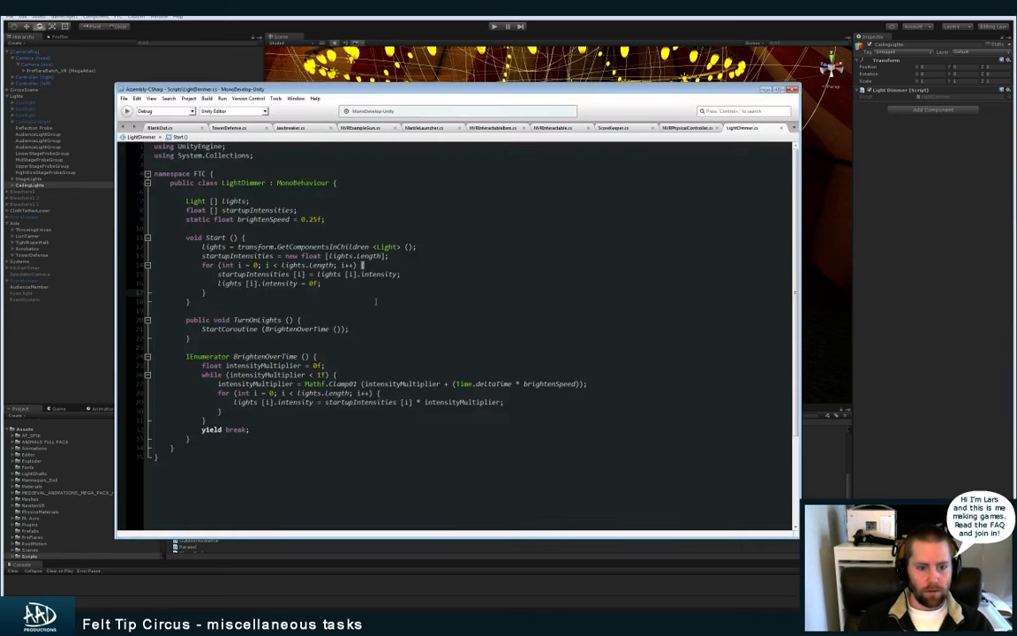
key(Return)
key(Return)
text(TurnOn)
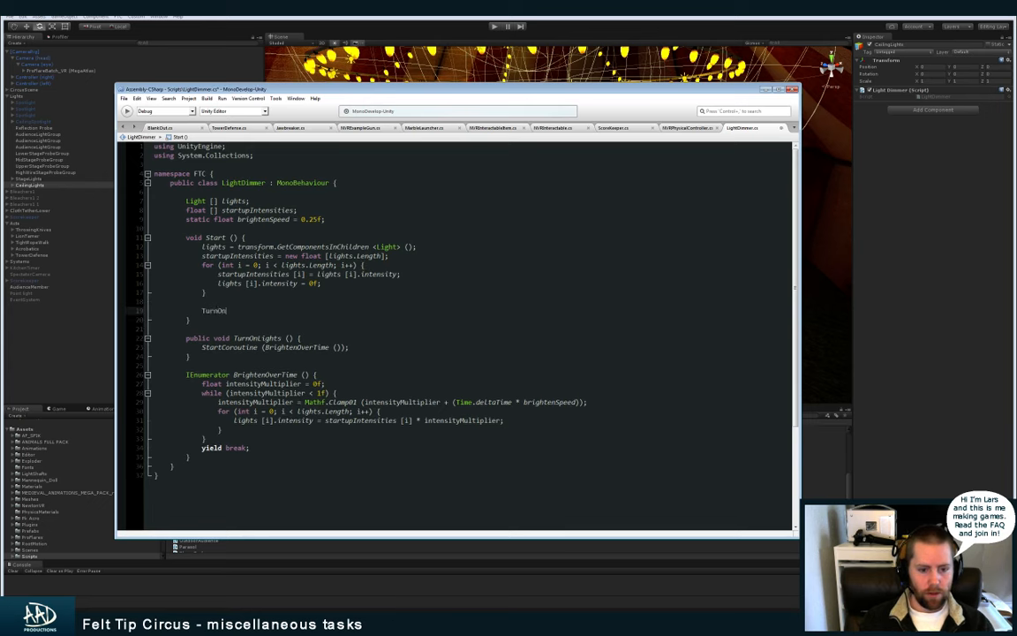
text(Lights ();)
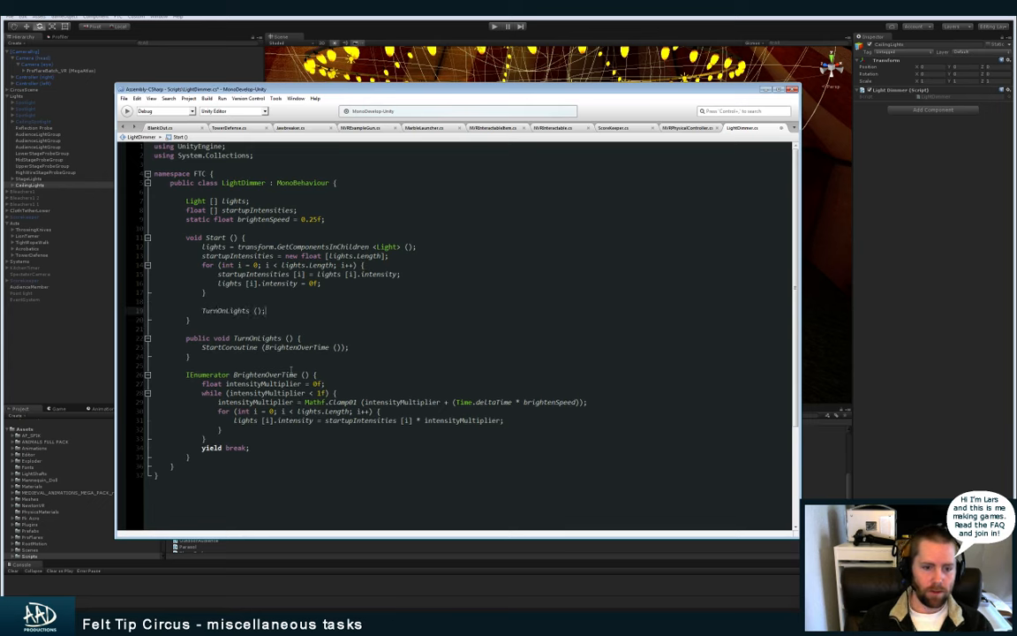
Insert yield return new WaitForSeconds (3); as the first statement of the BrightenOverTime coroutine
click(349, 377)
key(Return)
text(yield )
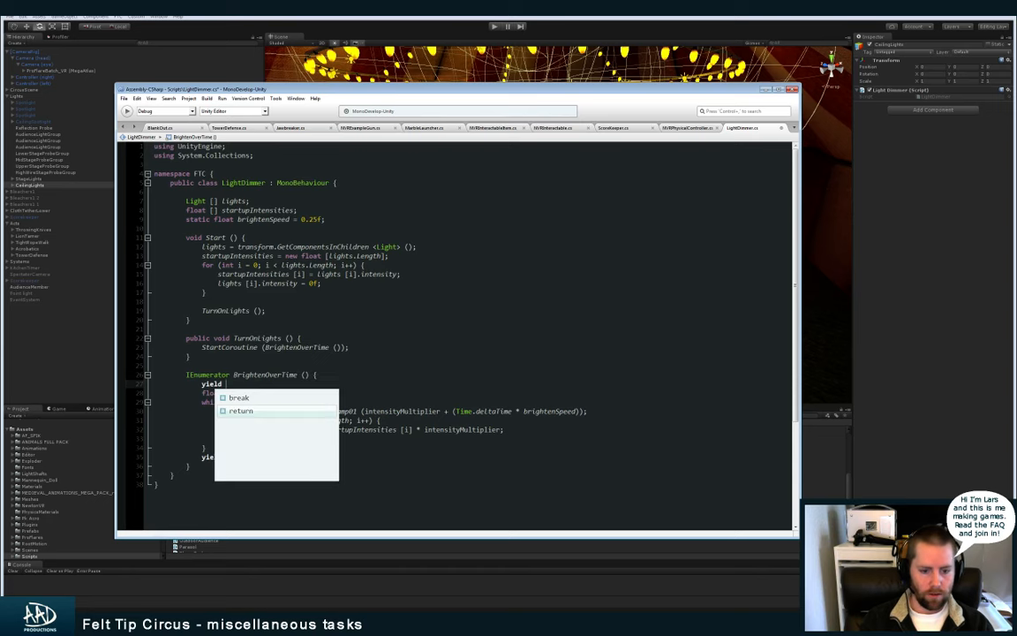
text(return ne)
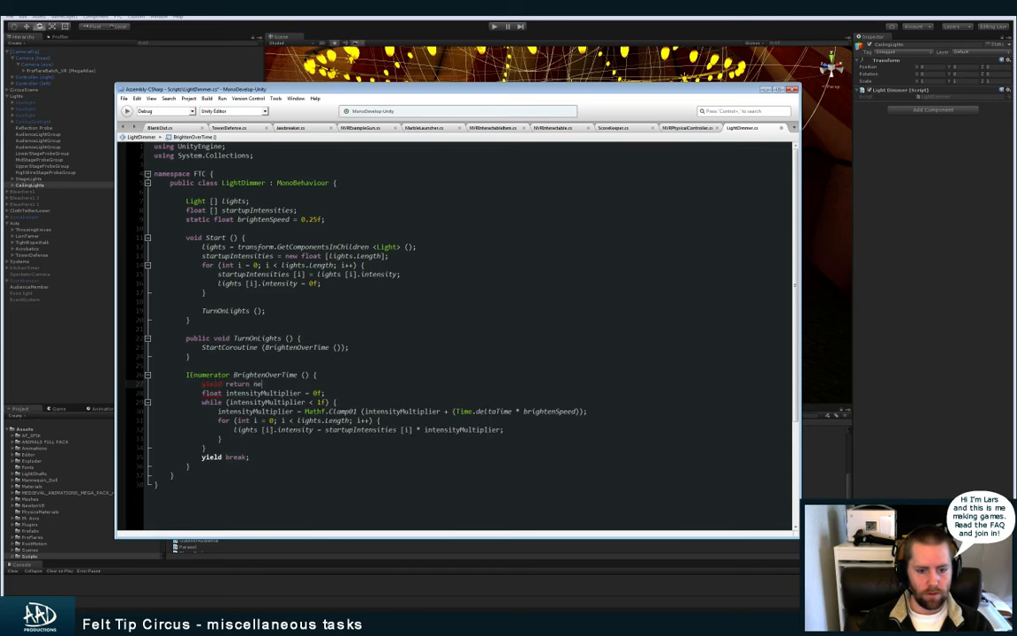
text(w WaitForSeco)
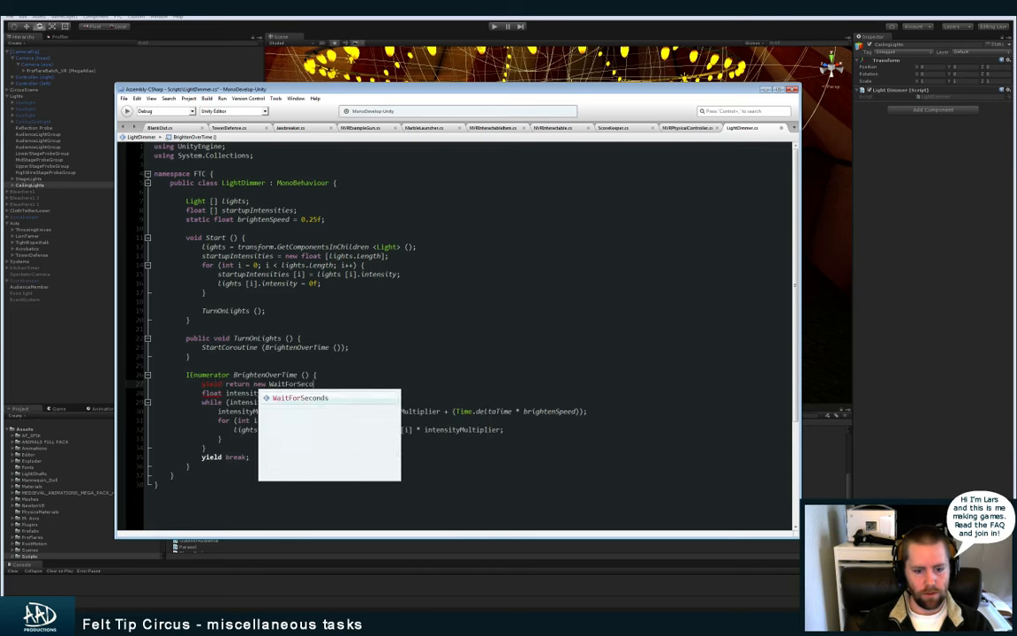
text(nds (3);)
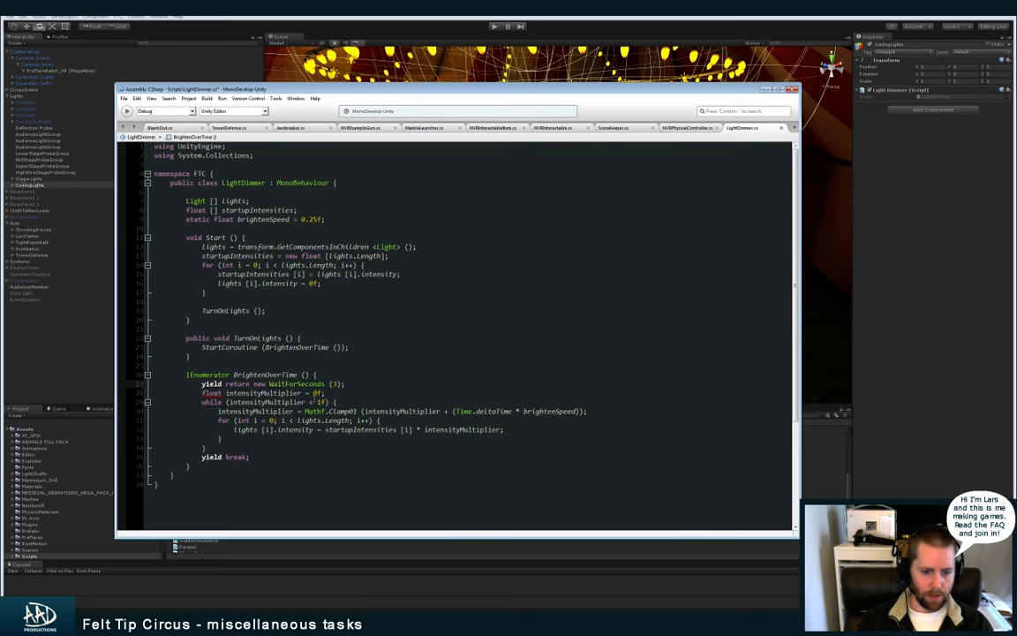
Switch to Unity and play the scene to check how the tent lights brighten, stopping playback after the check
click(881, 217)
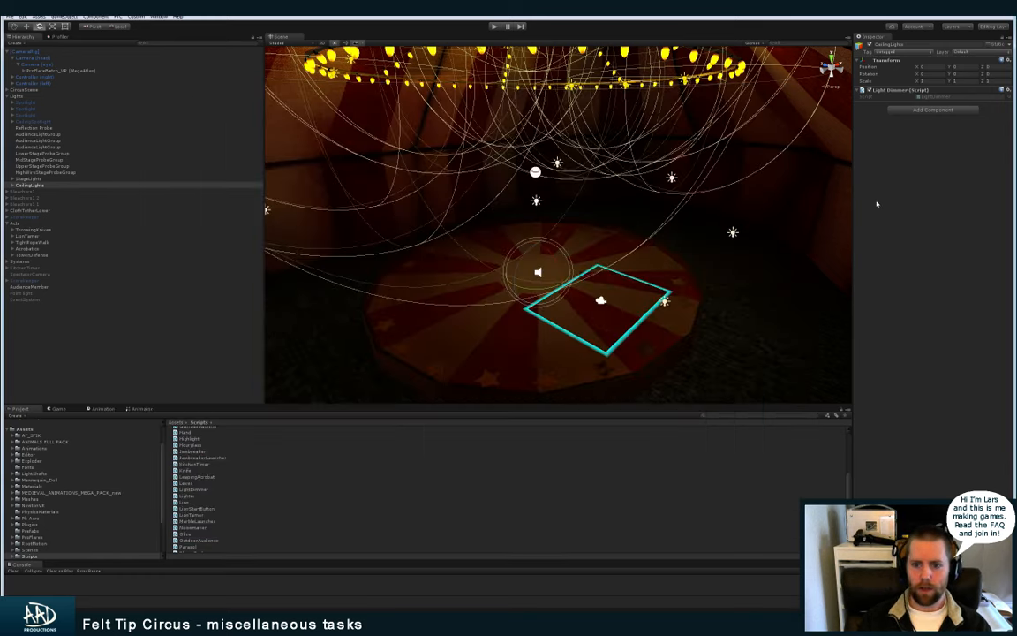
scroll(656, 215, down, 6)
middle_drag(653, 218, 664, 259)
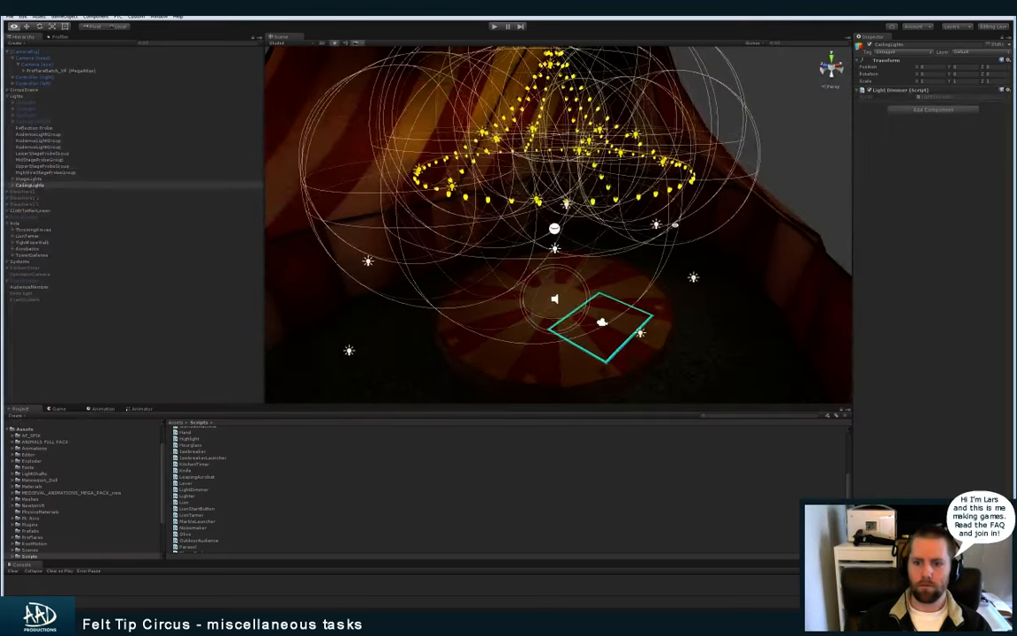
alt+drag(664, 259, 584, 170)
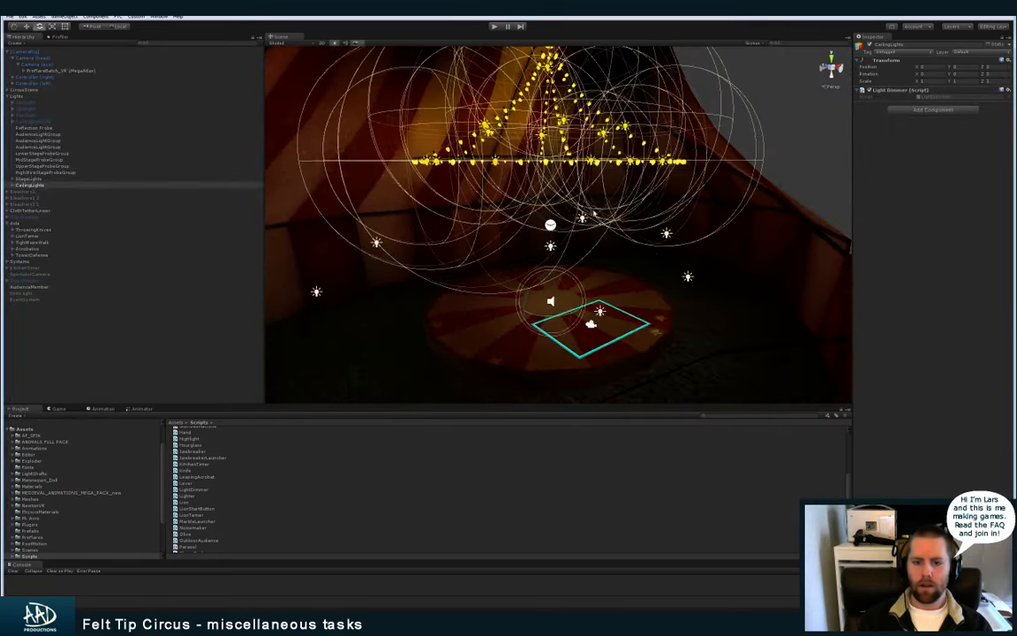
click(494, 26)
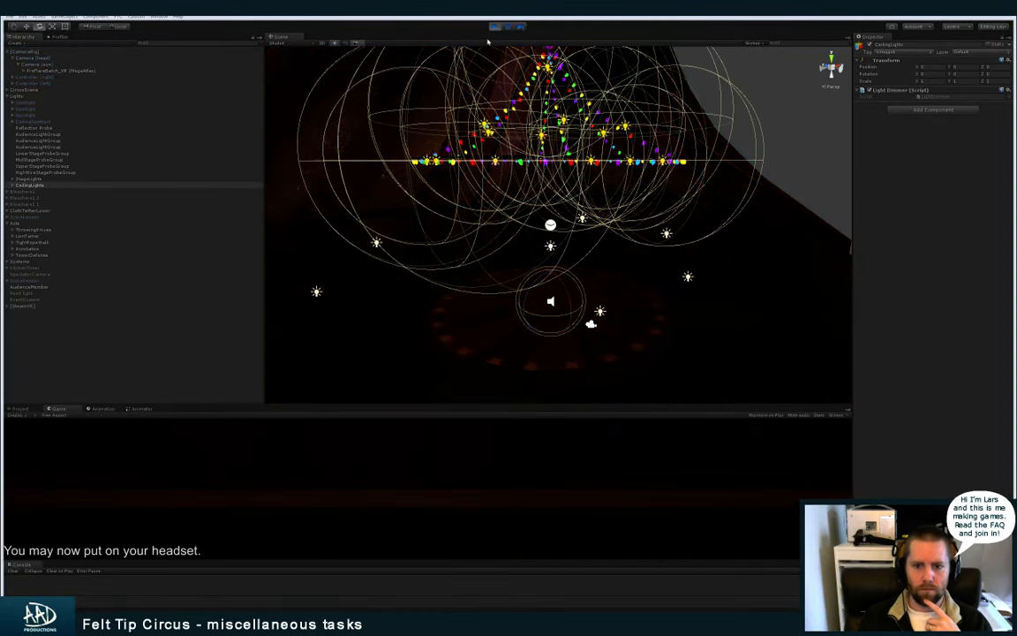
click(780, 87)
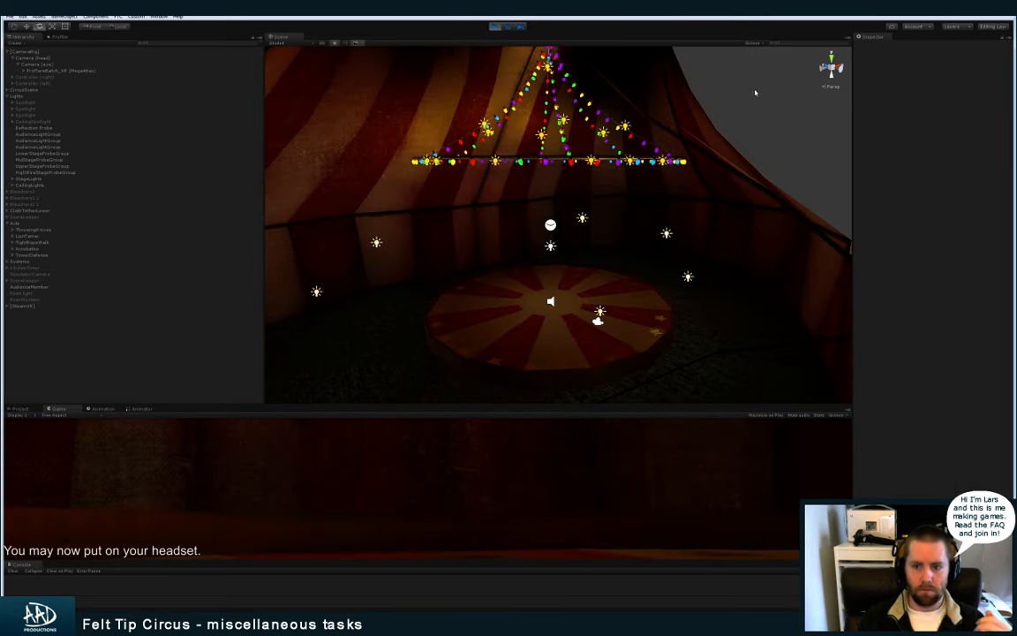
click(494, 26)
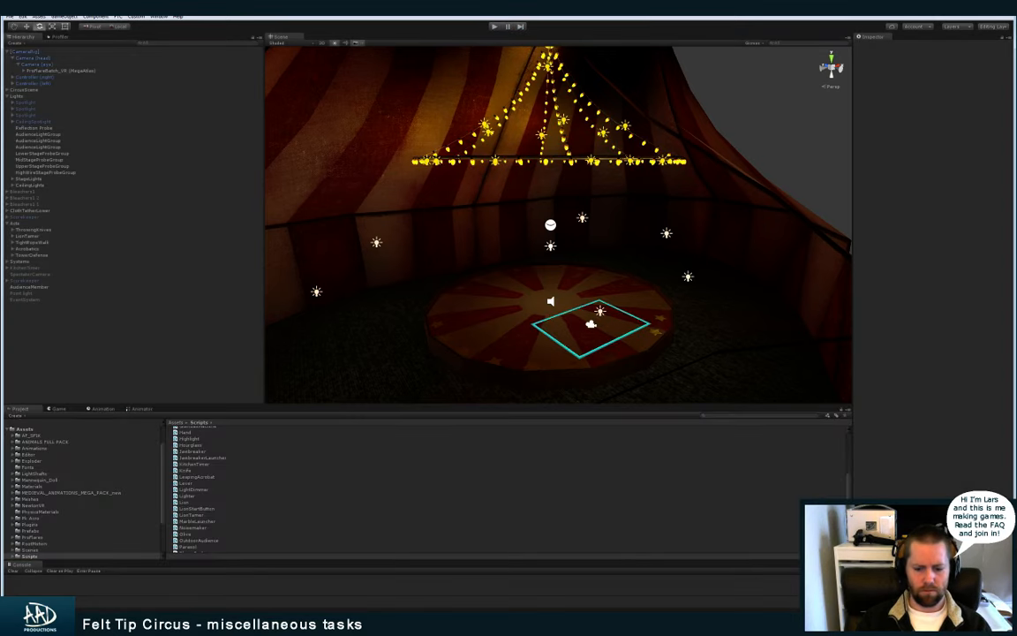
Switch to MonoDevelop, set brightenSpeed to 0.0025f in the LightDimmer script and save the file
key(alt+Tab)
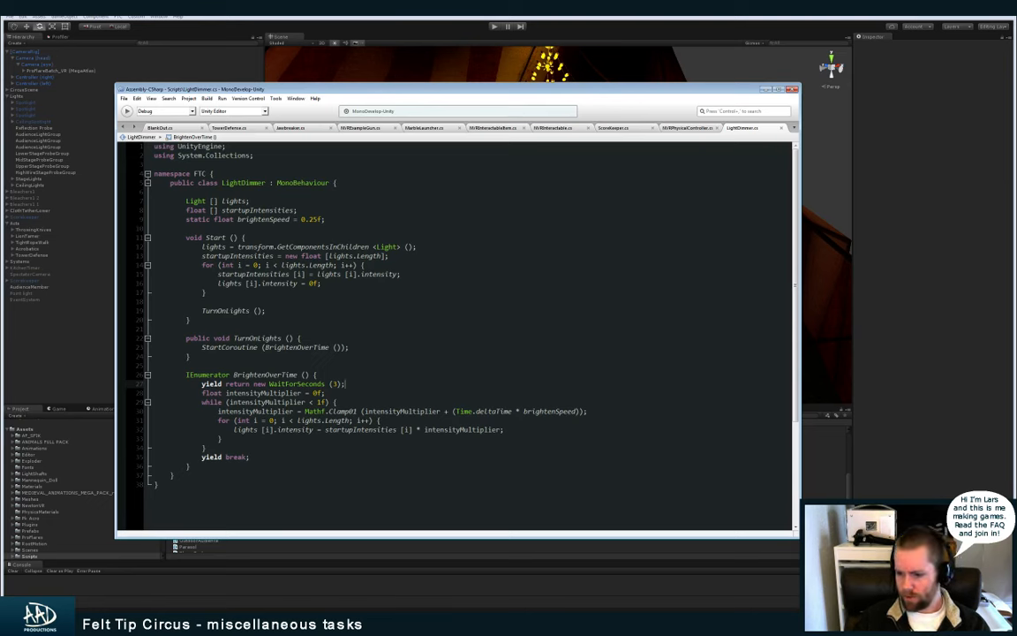
click(316, 219)
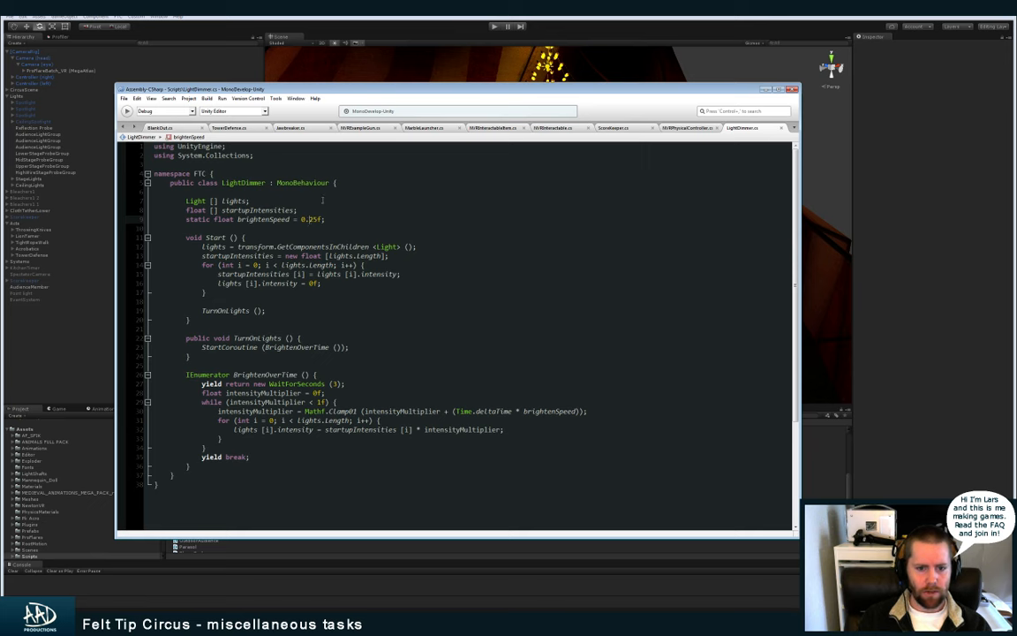
text(00)
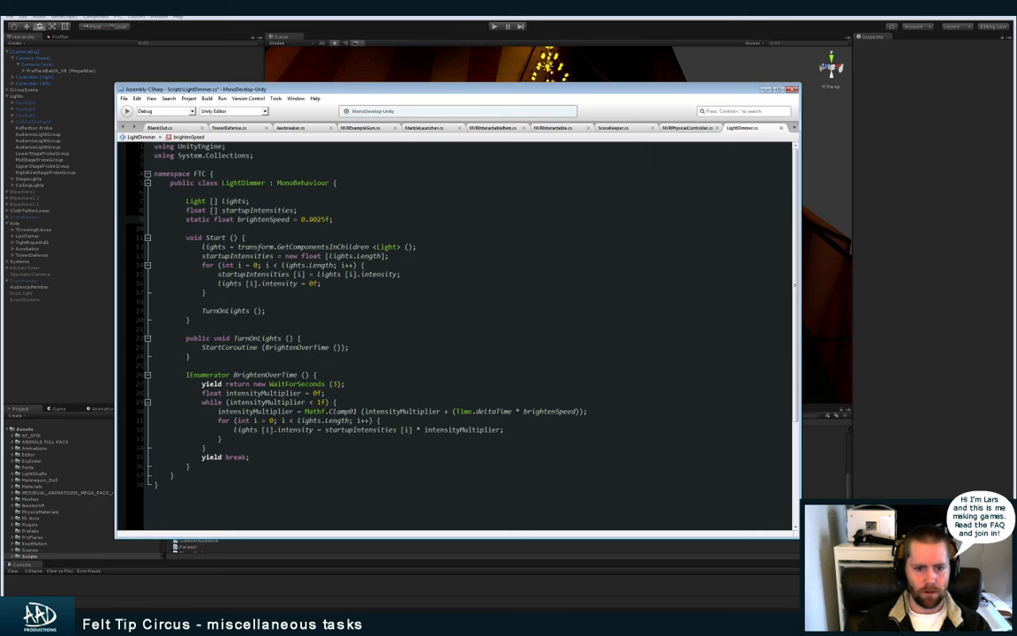
key(ctrl+s)
Return to Unity, play the scene with a close view of the ceiling bulbs to test the slower brightening, and stop it
click(568, 30)
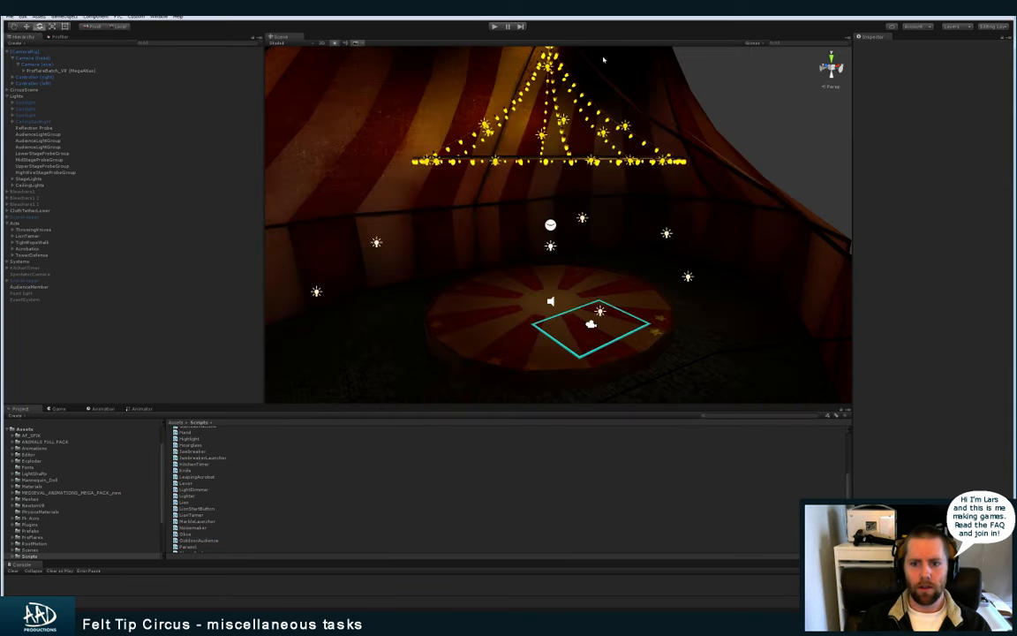
scroll(572, 156, up, 6)
middle_drag(657, 183, 675, 275)
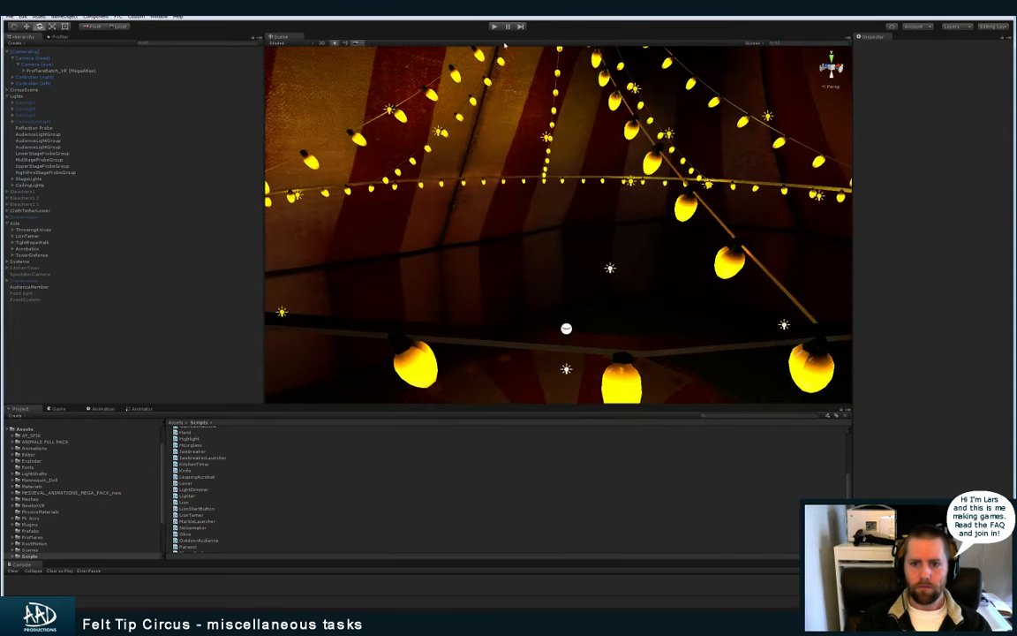
click(495, 28)
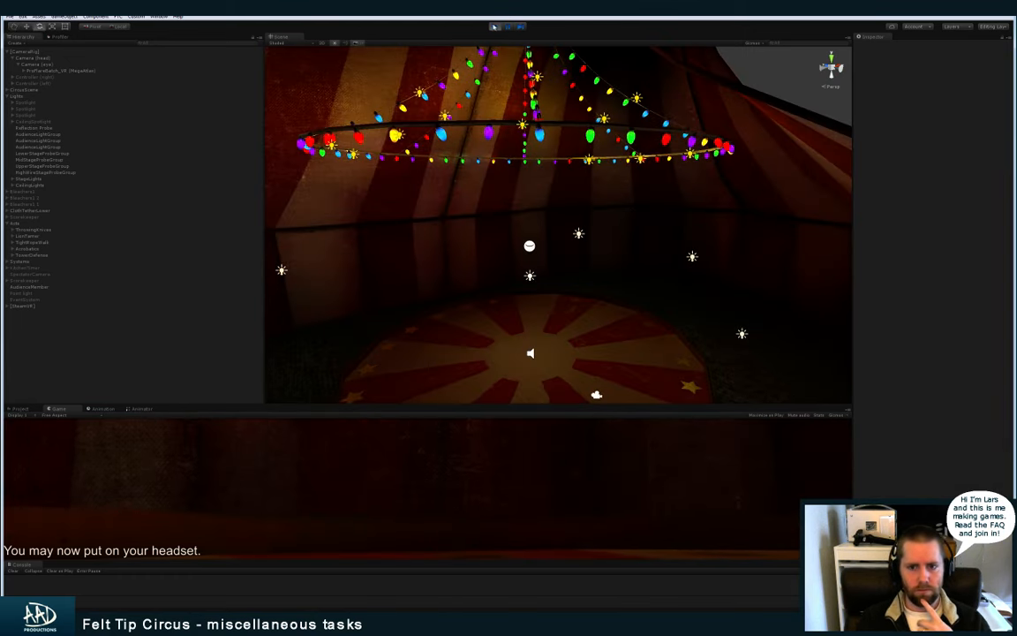
click(495, 26)
Set brightenSpeed to 0f in LightDimmer.cs with 0.0025f kept as a comment, and play the Unity scene to test it
key(alt+Tab)
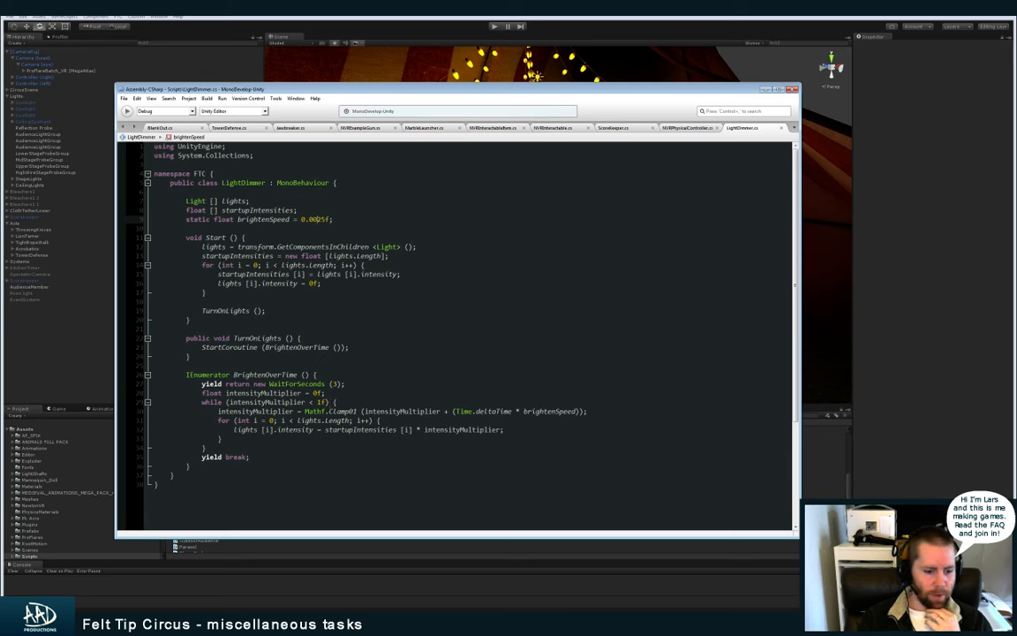
key(alt+Tab)
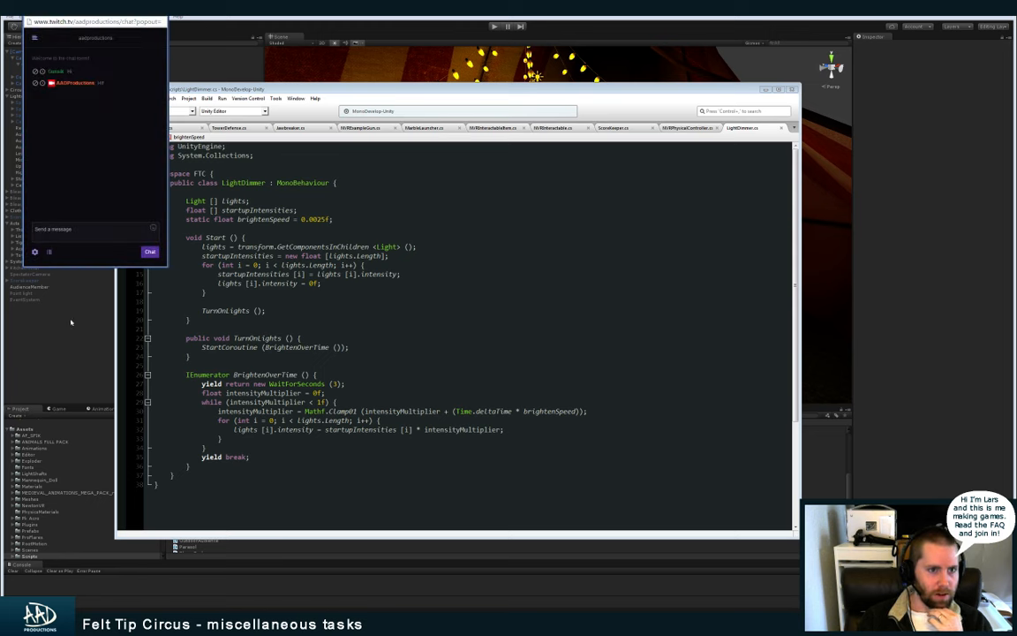
click(387, 347)
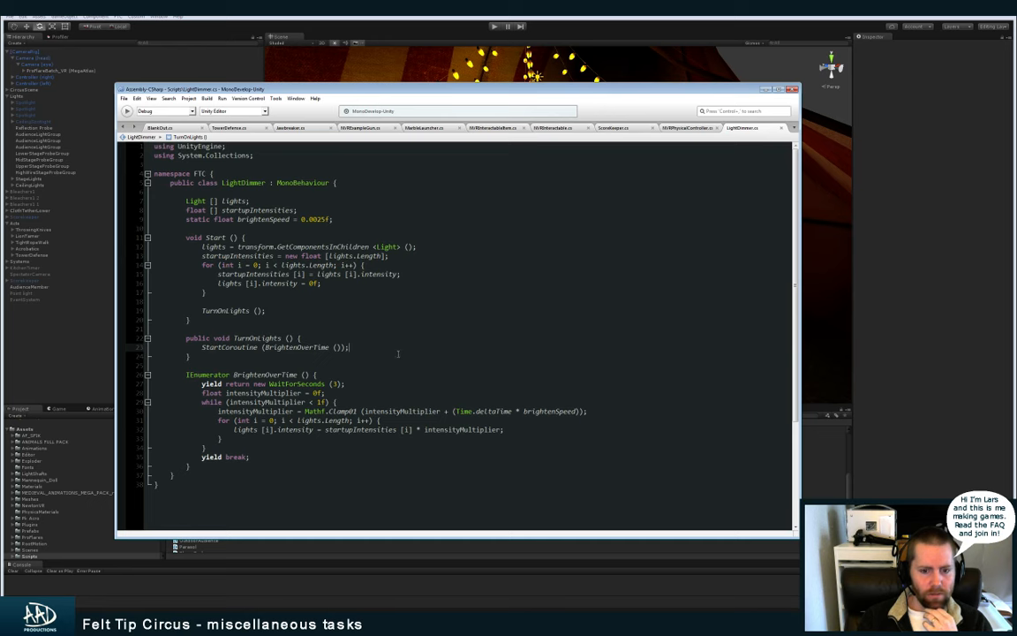
click(301, 219)
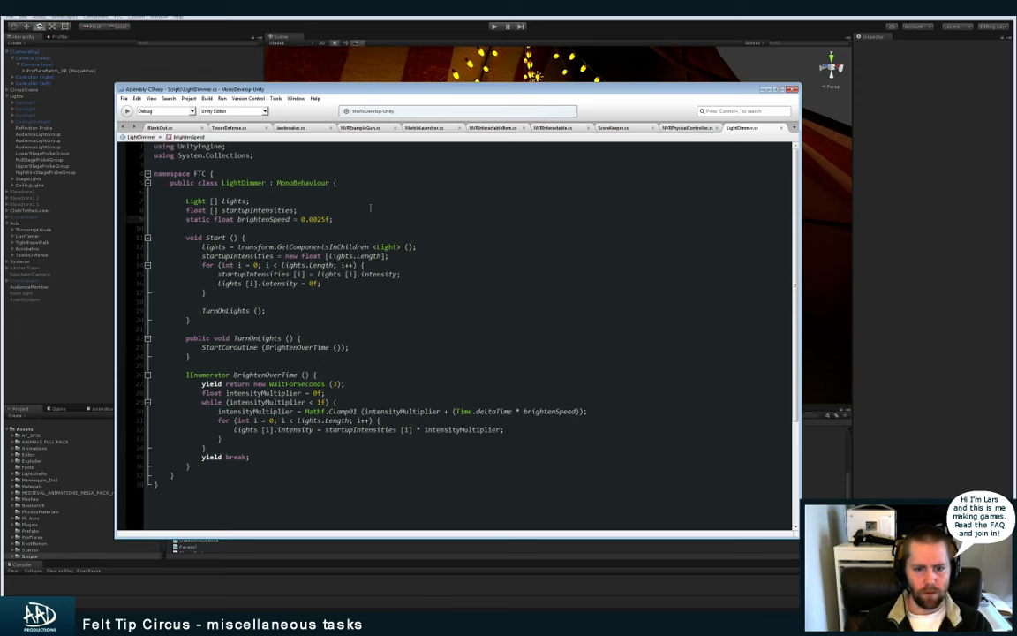
text(0f;//)
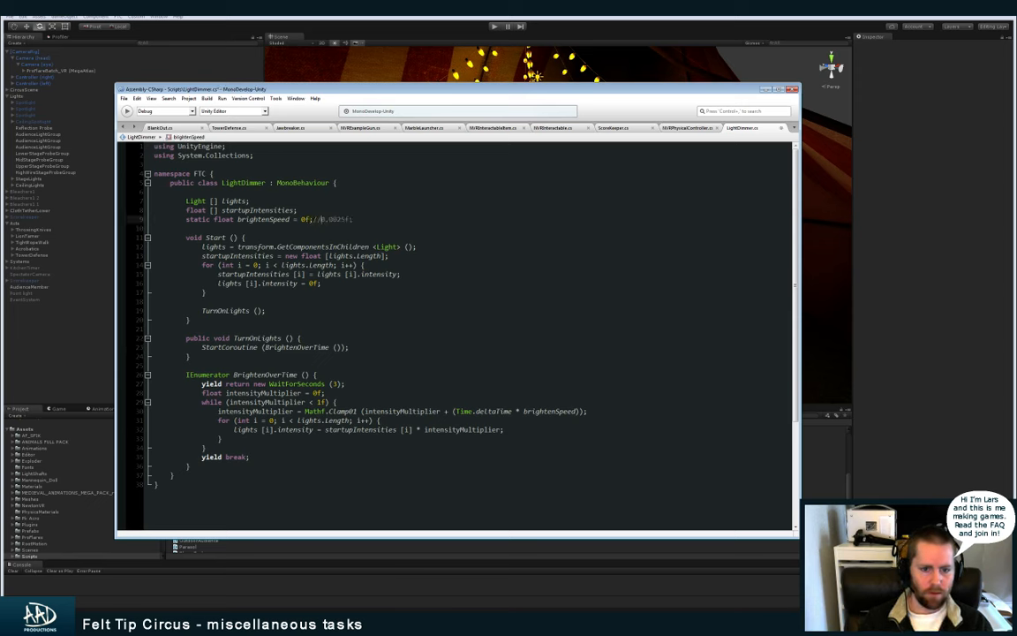
click(495, 27)
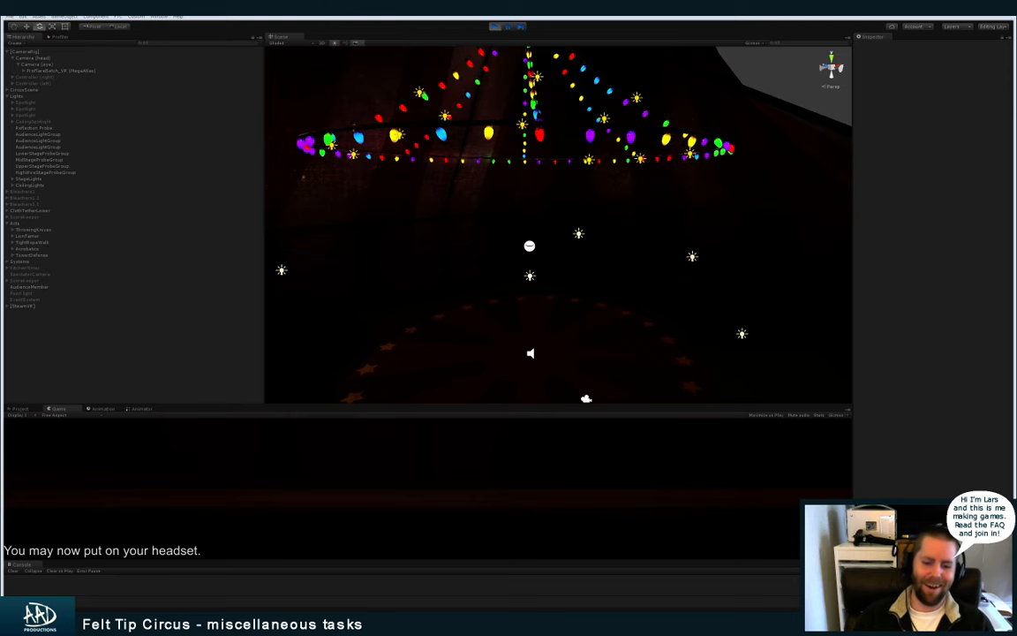
Add yield return null; after the for loop, as the last statement inside BrightenOverTime's while loop
key(alt+Tab)
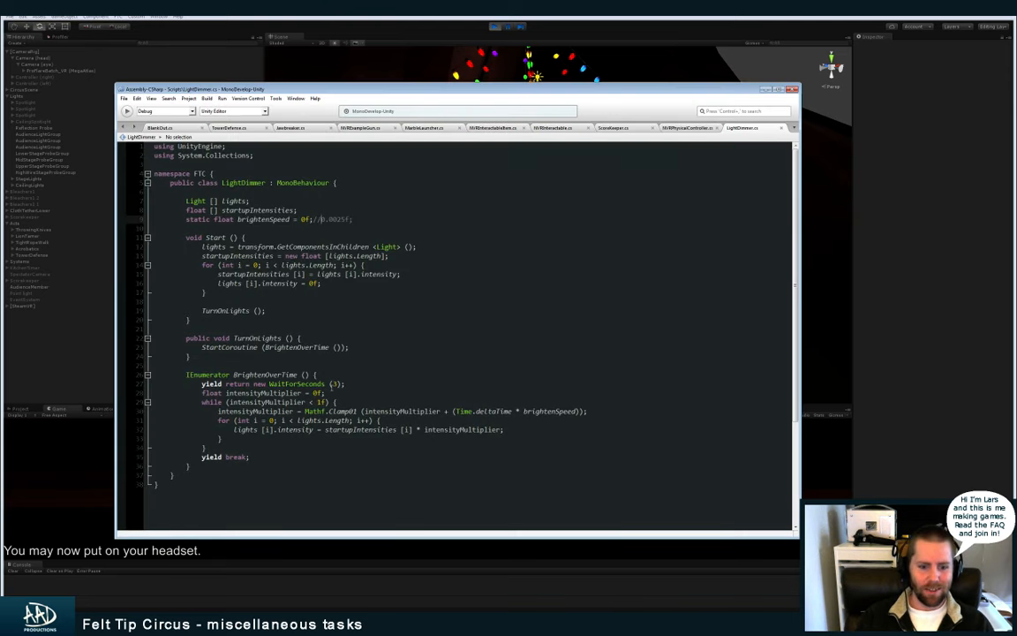
click(349, 393)
click(327, 439)
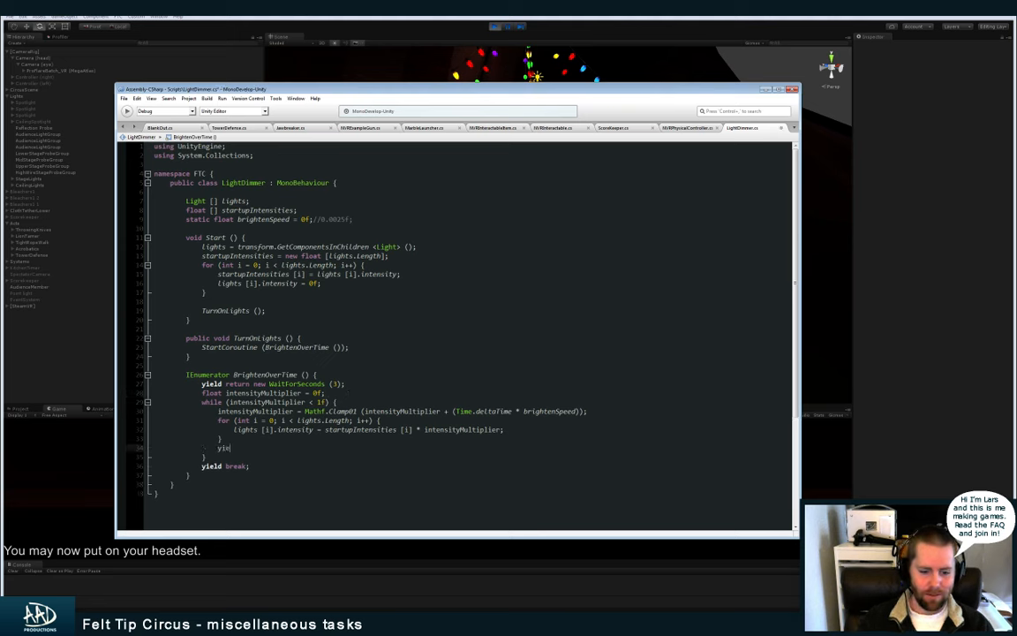
key(Return)
text(yield return null;)
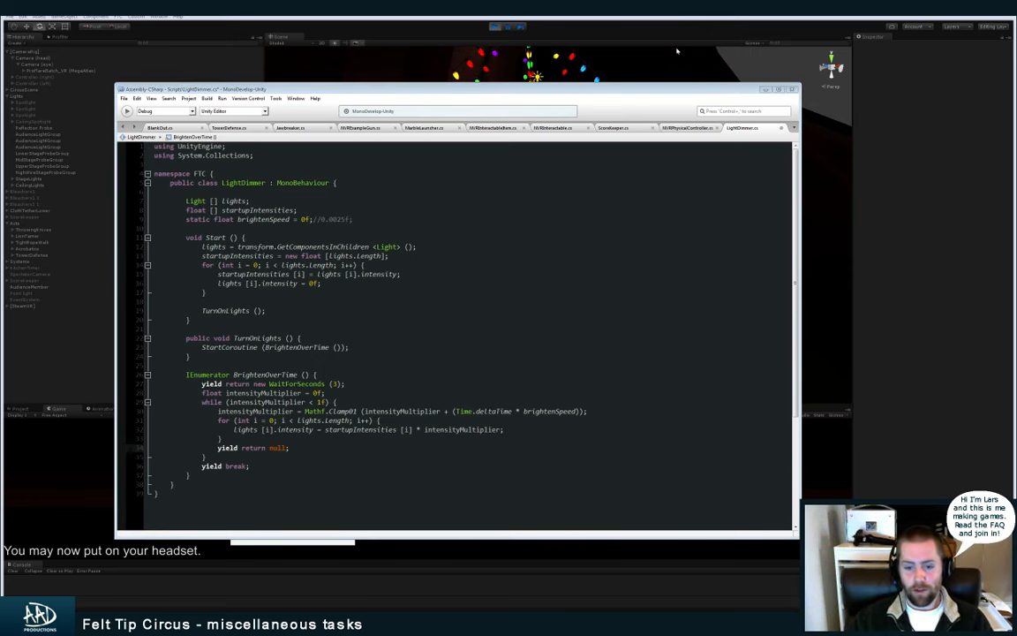
End the unresponsive Unity Editor through Windows Task Manager, closing the program without checking for a solution
key(ctrl+shift+Escape)
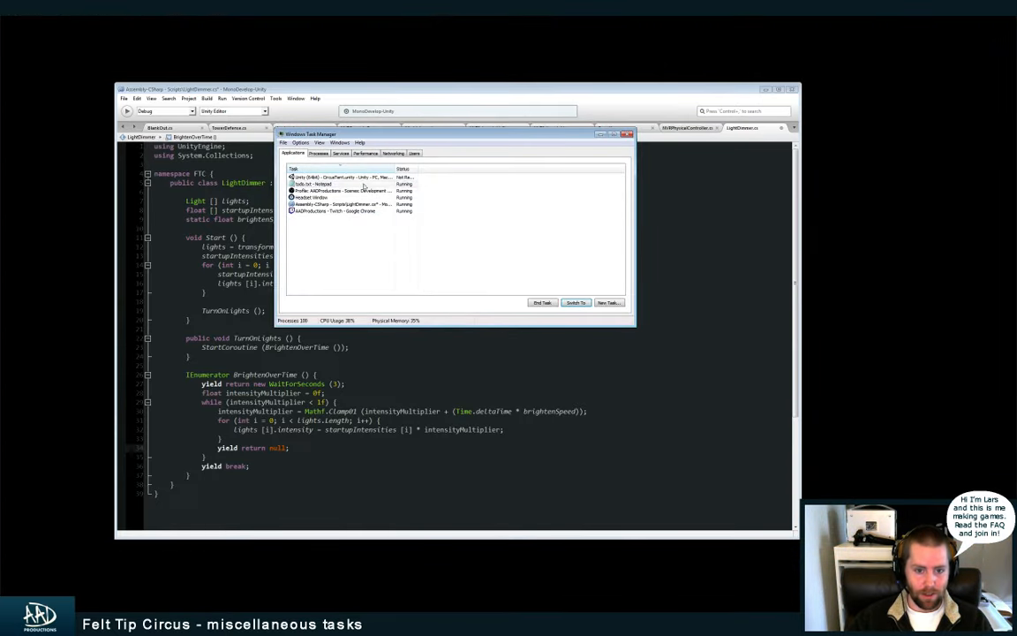
click(363, 178)
click(542, 303)
click(525, 345)
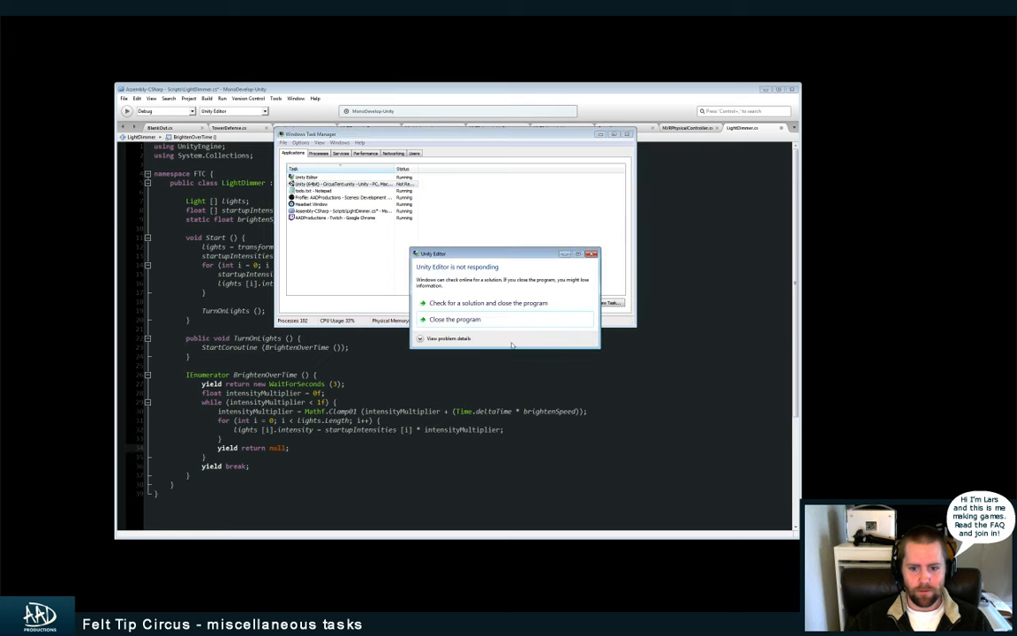
click(504, 318)
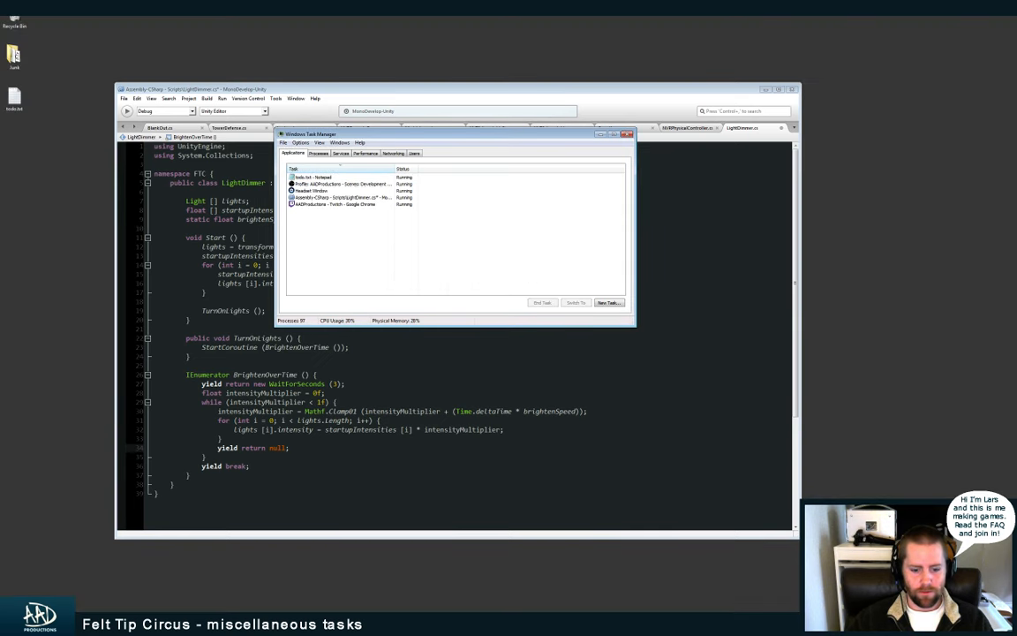
click(627, 134)
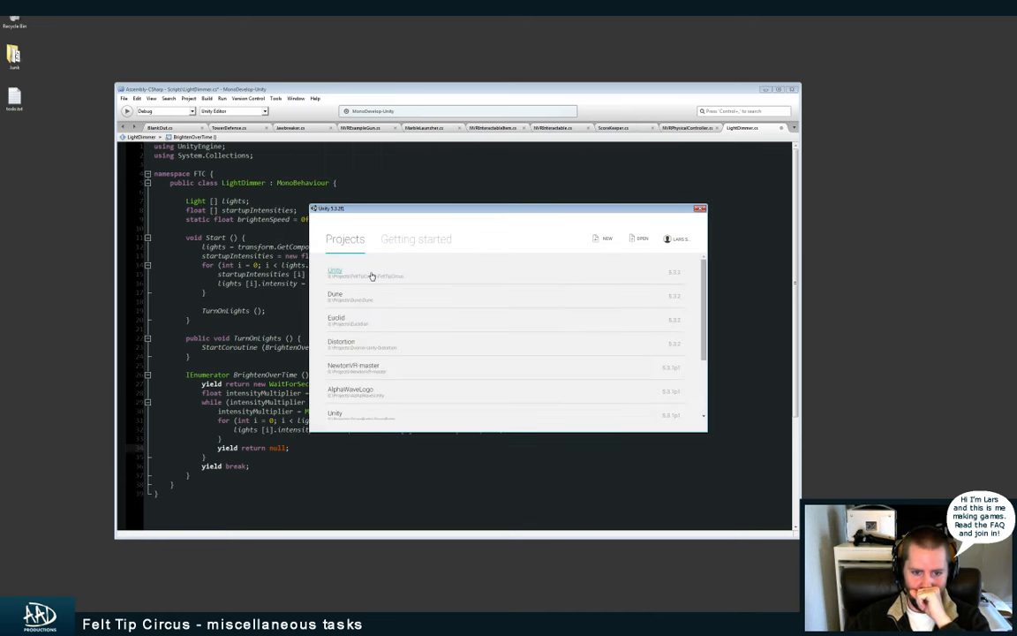
Reopen the Felt Tip Circus project in Unity and load the CircusTent scene from the Scenes folder
click(373, 275)
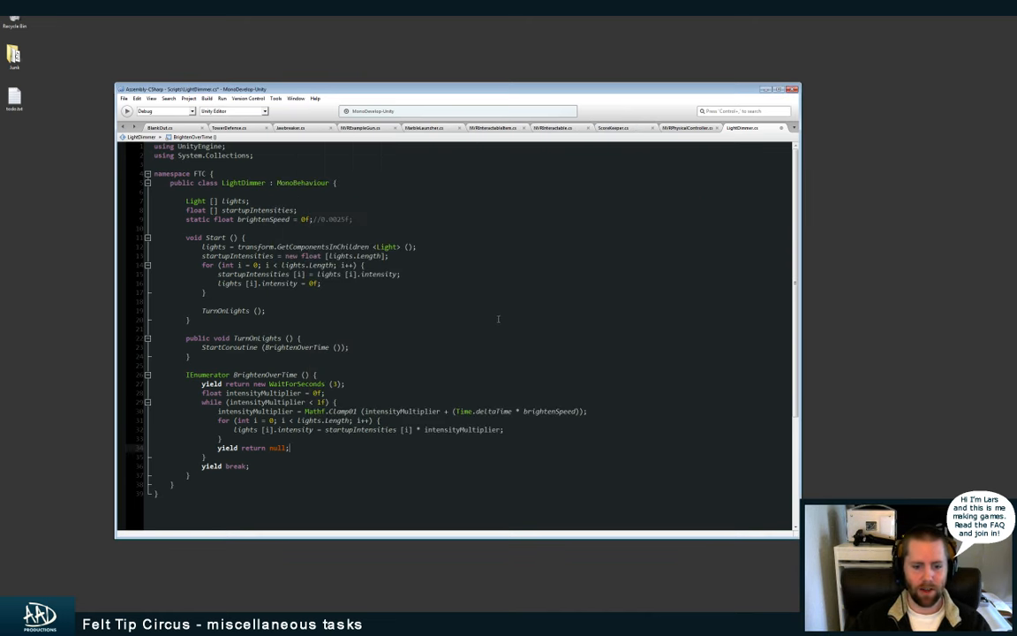
click(371, 397)
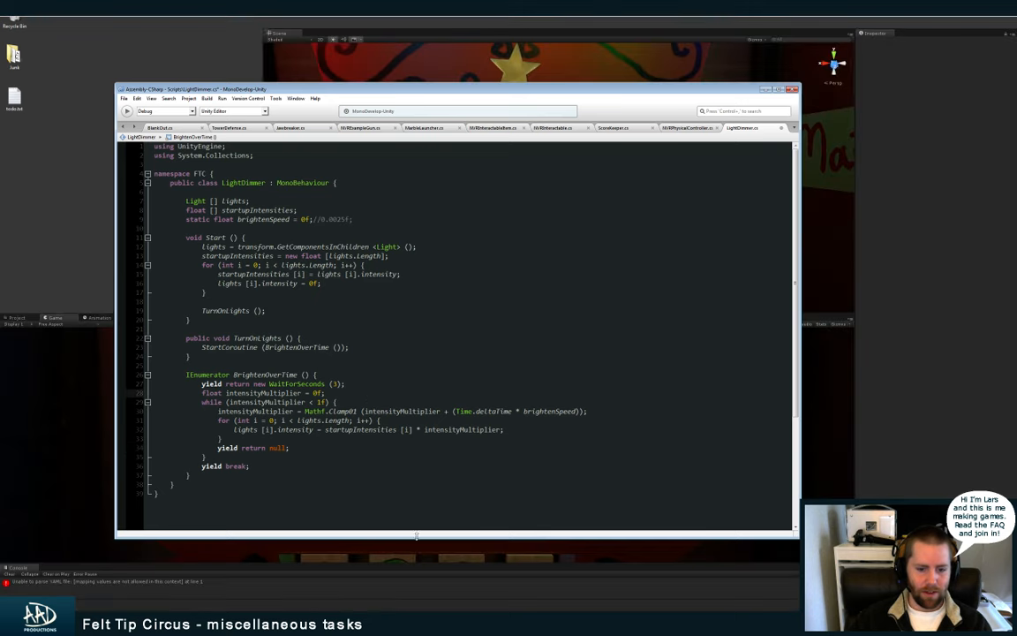
click(868, 255)
click(15, 318)
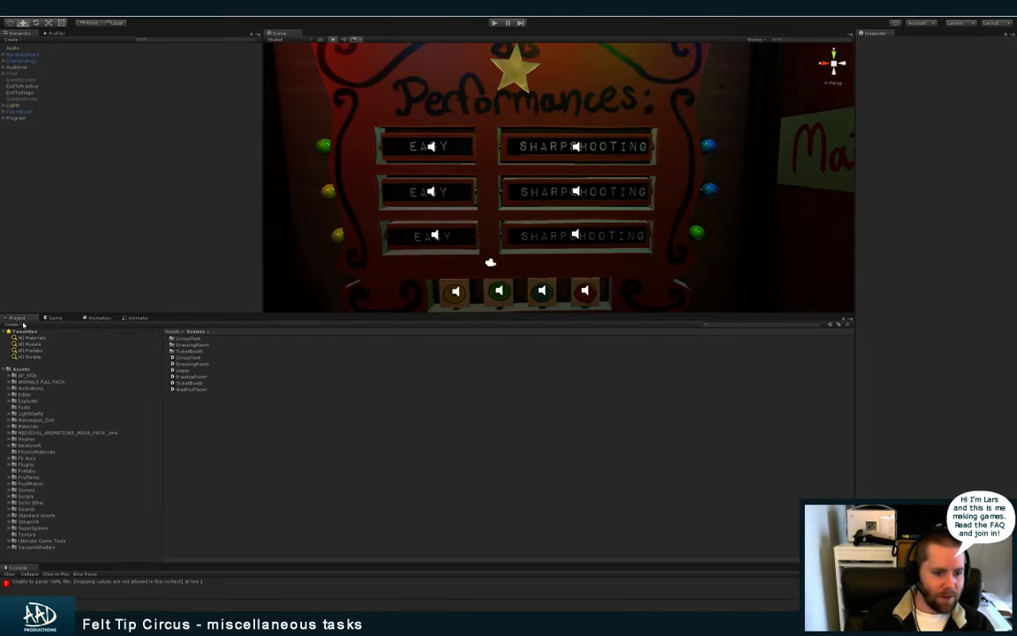
click(211, 358)
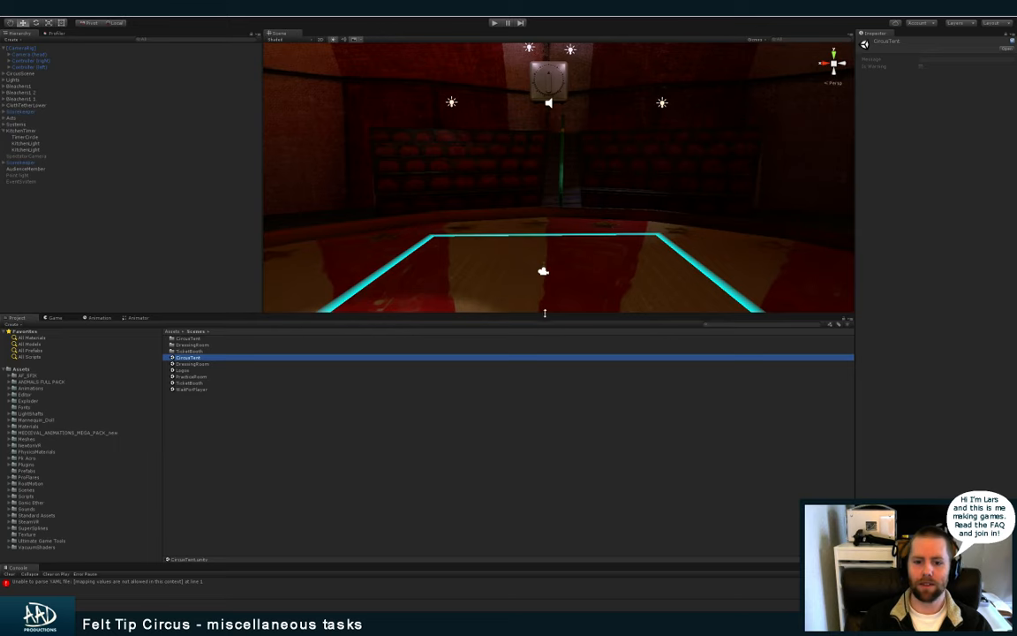
Enlarge the scene view and deactivate both ScoreKeeper objects beside the circus stage
drag(544, 313, 555, 402)
alt+right_drag(720, 235, 565, 243)
alt+drag(556, 242, 611, 299)
scroll(558, 276, down, 3)
click(443, 285)
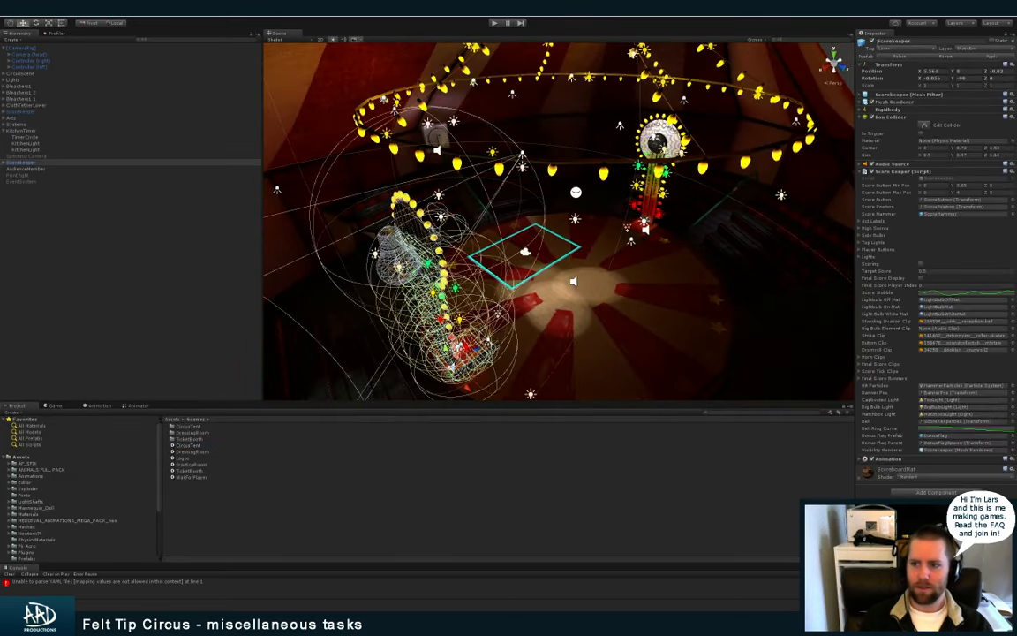
click(871, 42)
click(656, 151)
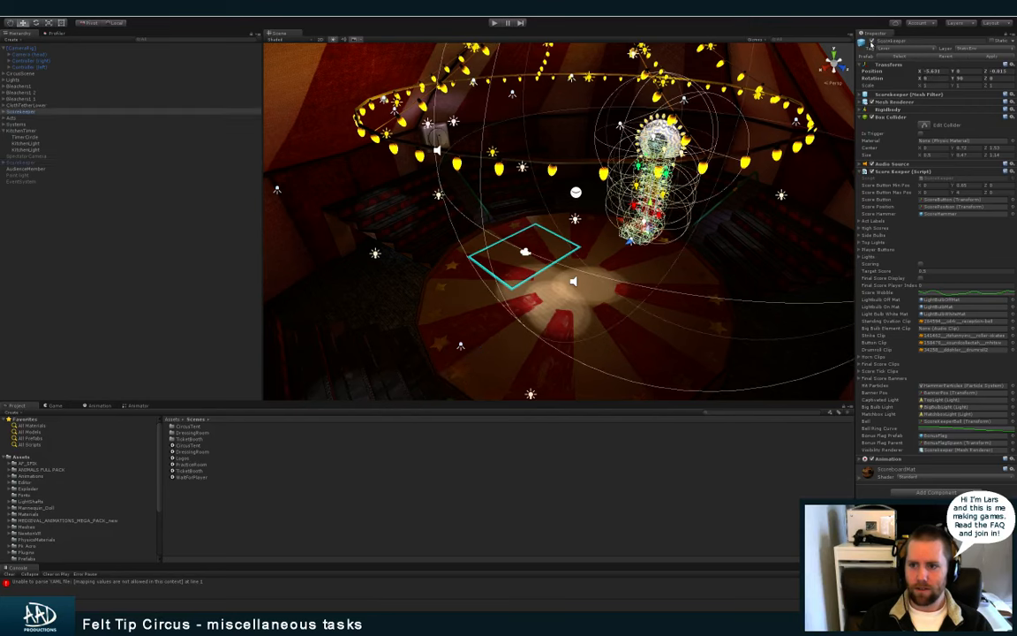
click(871, 42)
Deactivate the KitchenTimer object in the CircusTent scene
click(436, 134)
click(84, 130)
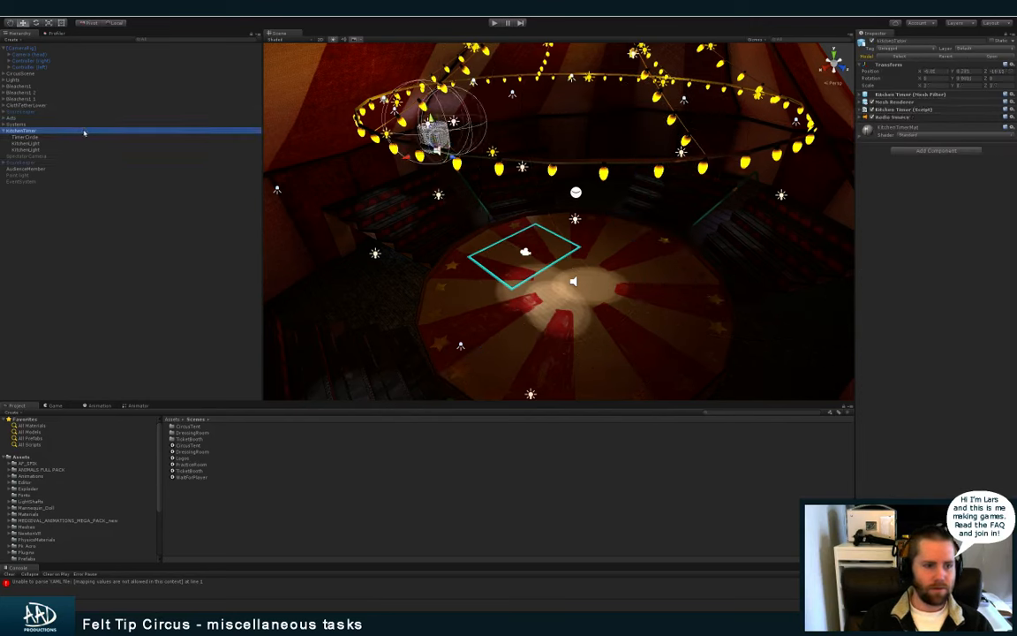
click(871, 41)
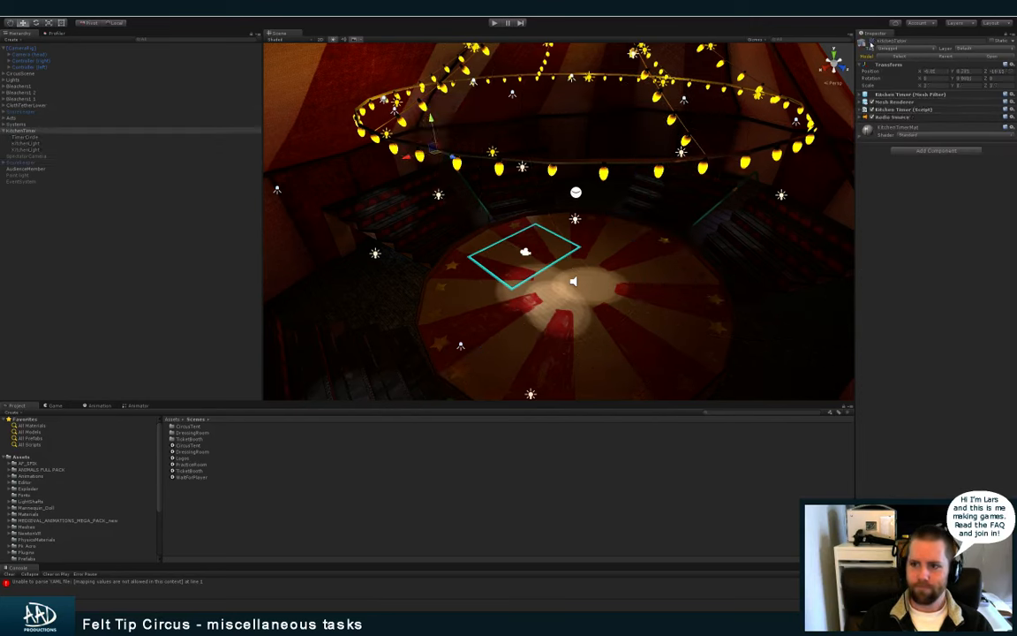
Select the three Bleachers objects around the stage together and deactivate them
click(387, 227)
shift+click(315, 348)
shift+click(737, 224)
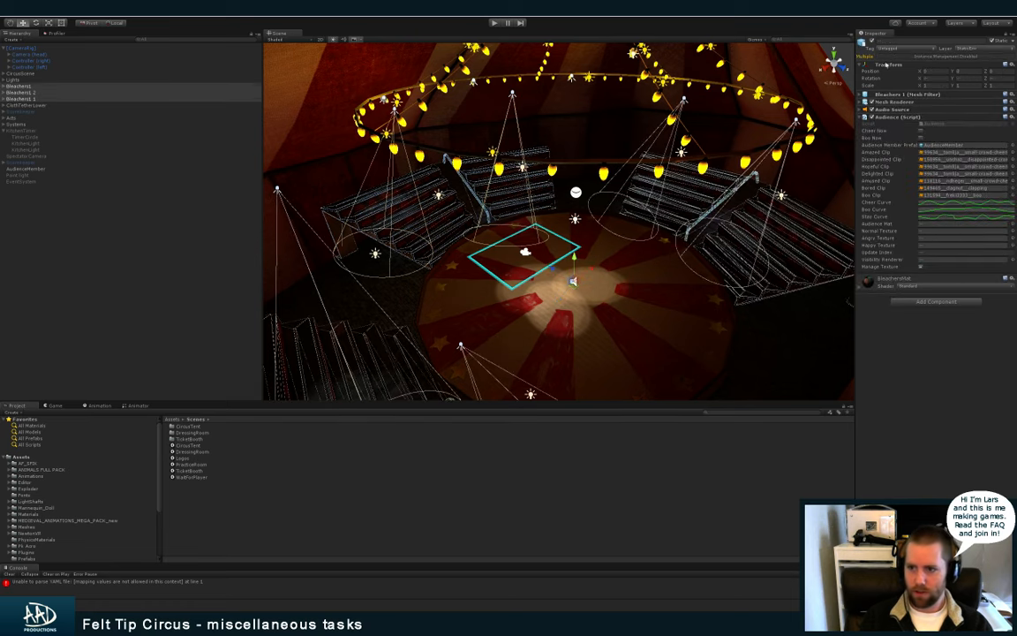
click(872, 42)
Create an empty child object under Lights and name it StageLights
click(575, 219)
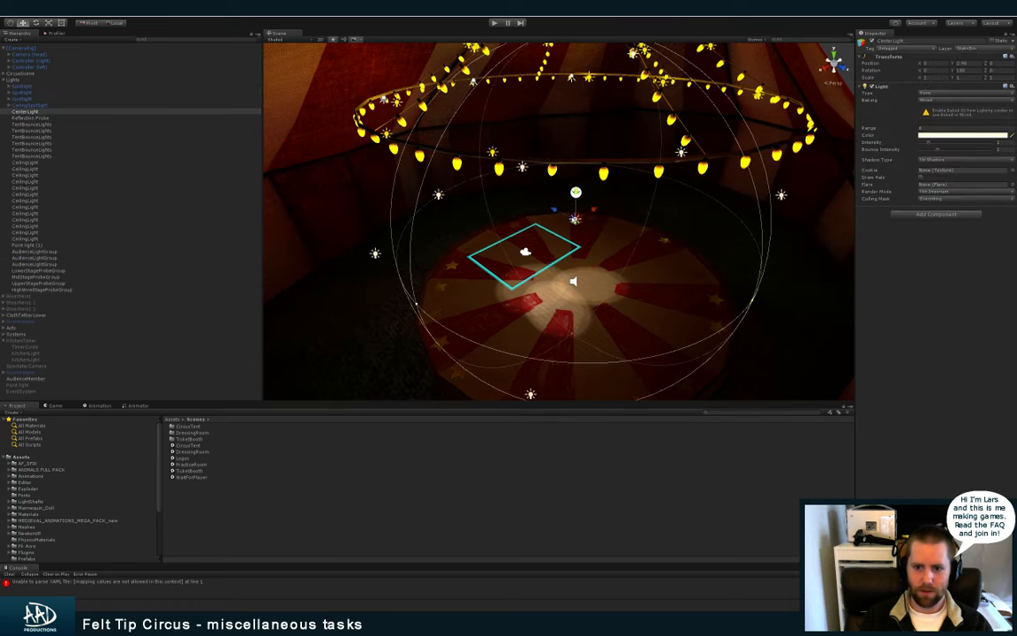
click(17, 79)
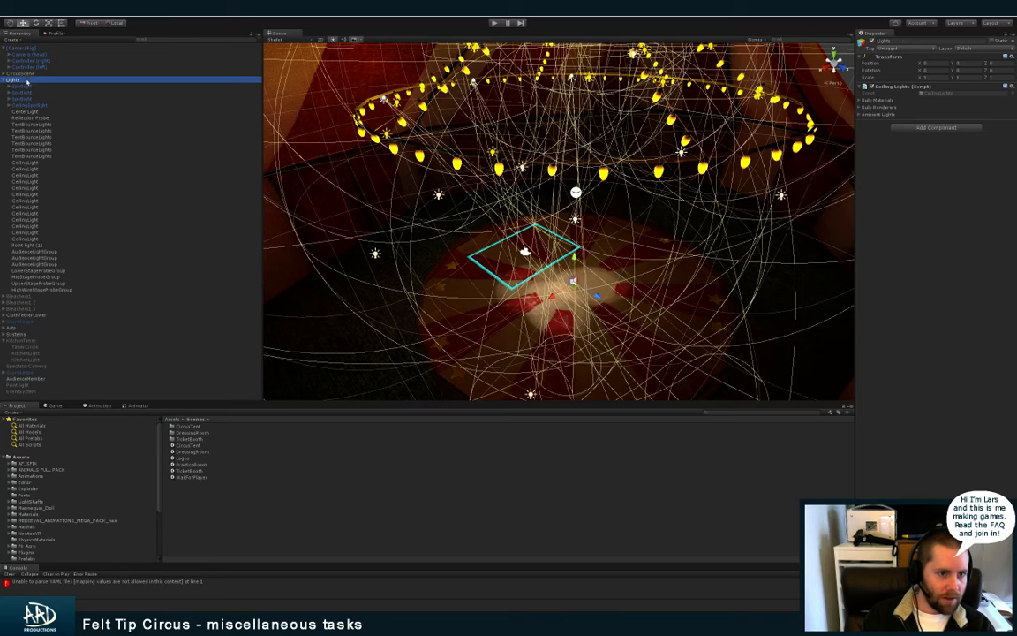
click(59, 12)
click(65, 30)
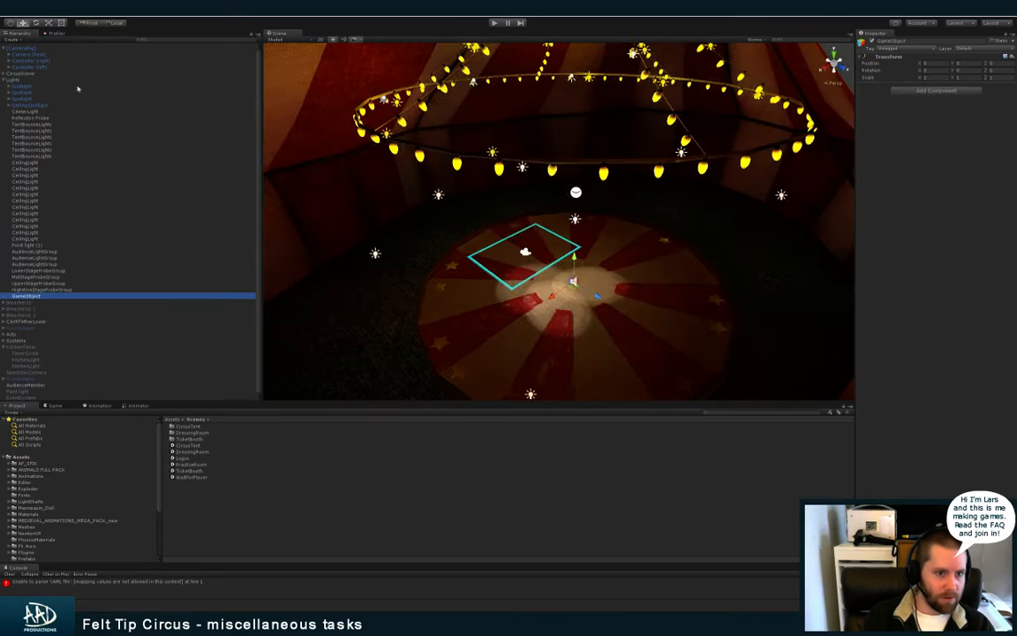
click(898, 40)
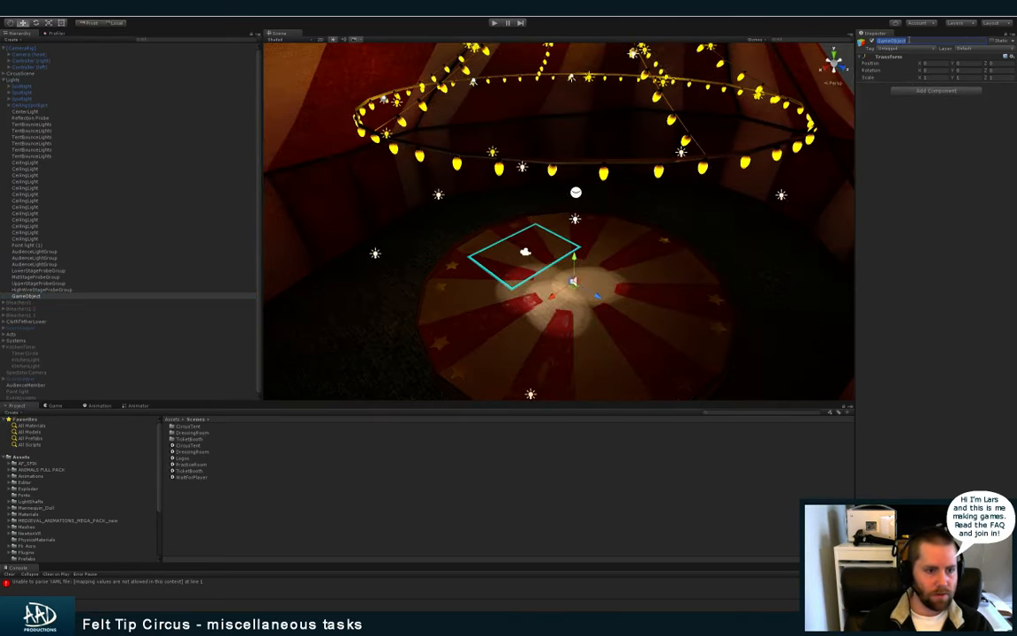
text(StageLights)
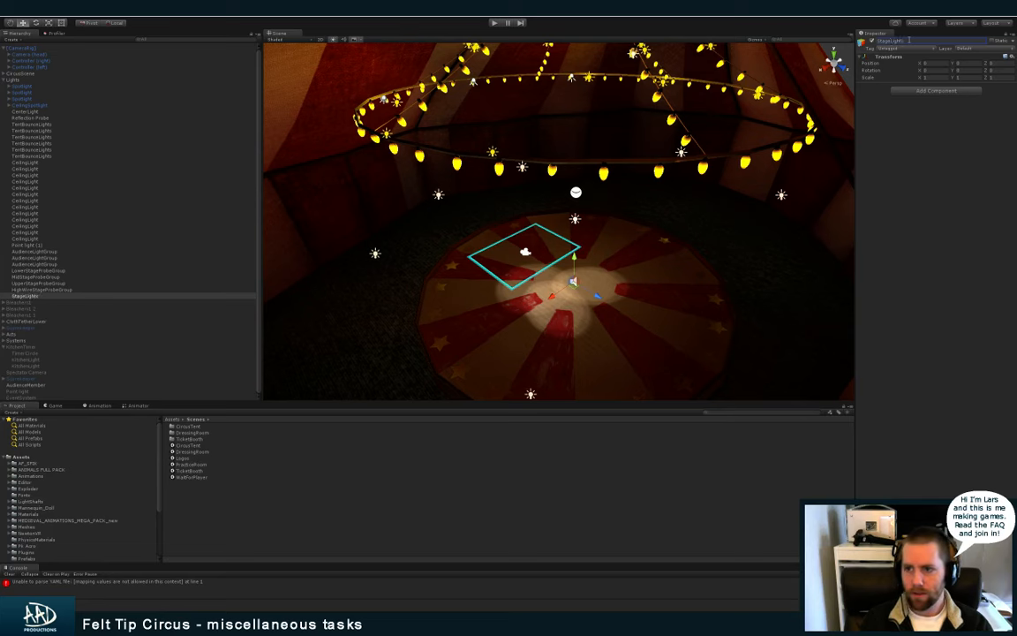
Duplicate the StageLights object and rename the copy CeilingLights
key(ctrl+d)
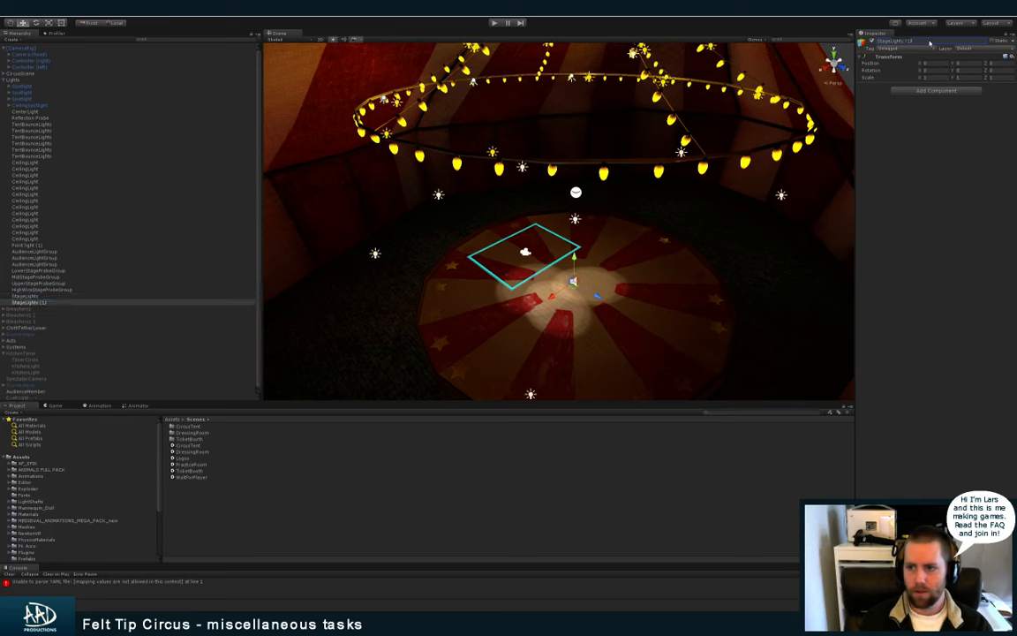
text(Ceil)
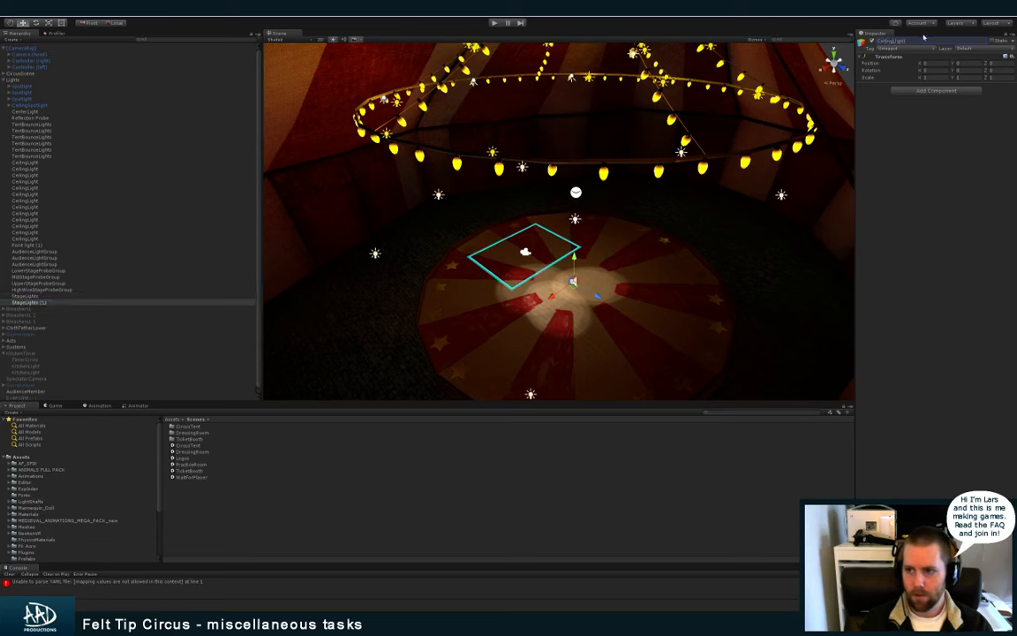
text(ingLights)
key(Return)
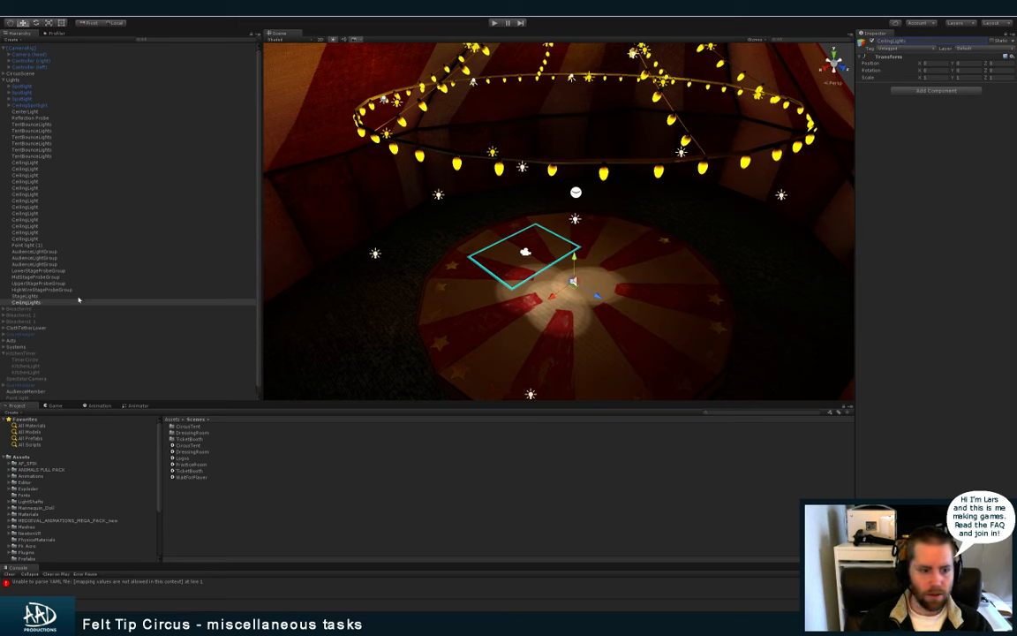
Add the Light Dimmer script component to both StageLights and CeilingLights
ctrl+click(78, 297)
click(935, 92)
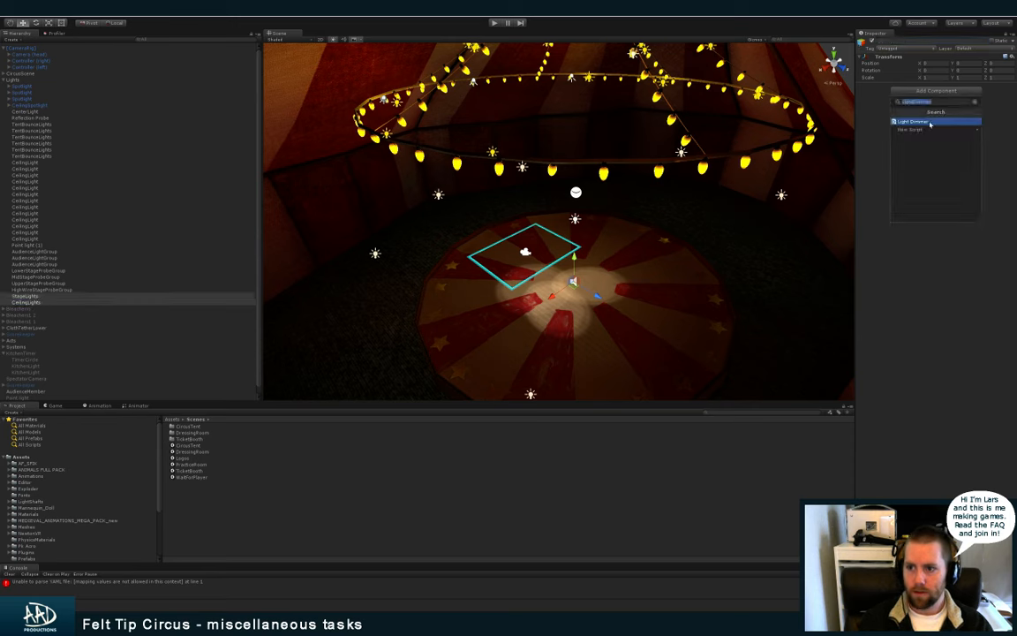
click(922, 121)
Move all the CeilingLight objects into the CeilingLights group
click(43, 239)
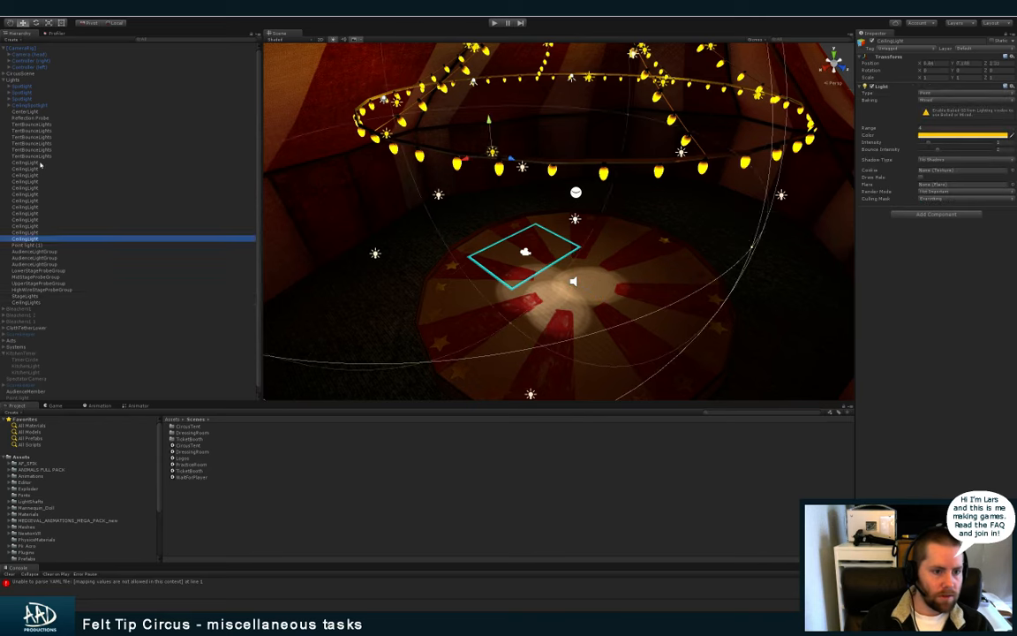
shift+click(41, 165)
drag(45, 177, 57, 306)
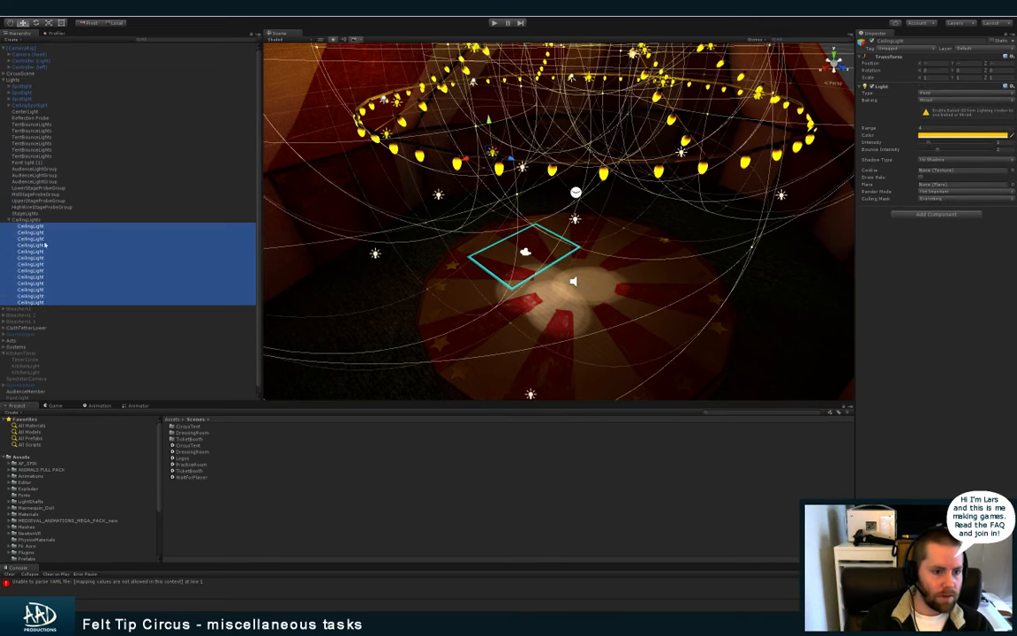
Parent CenterLight and the TentBounceLights to StageLights, and move Point light (1) into the TightRopeWalk act's ActivationObject
drag(26, 111, 55, 212)
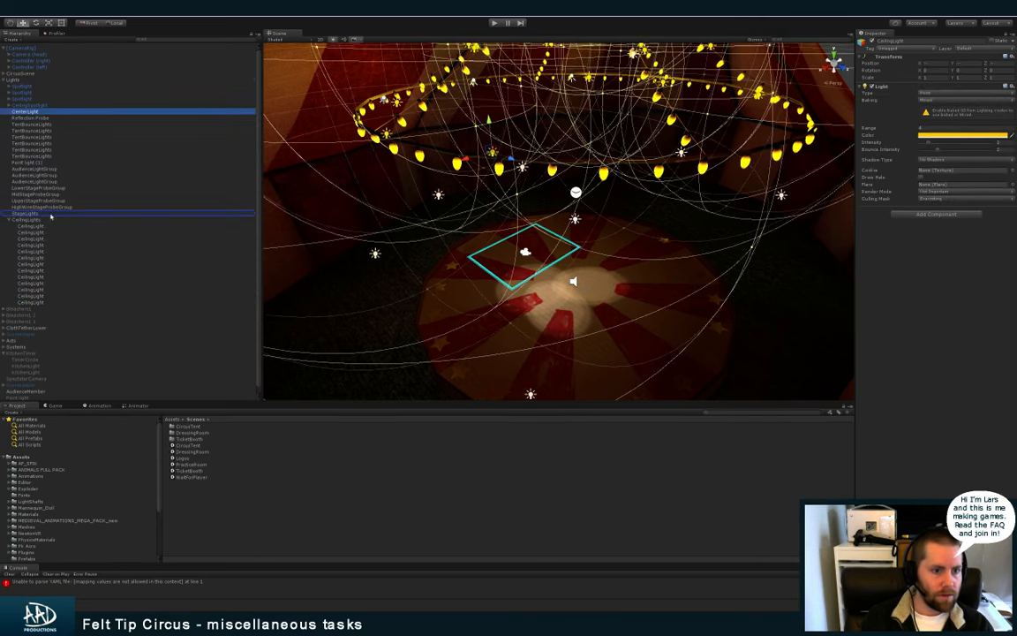
click(46, 117)
shift+click(63, 150)
drag(64, 152, 56, 212)
drag(33, 117, 63, 376)
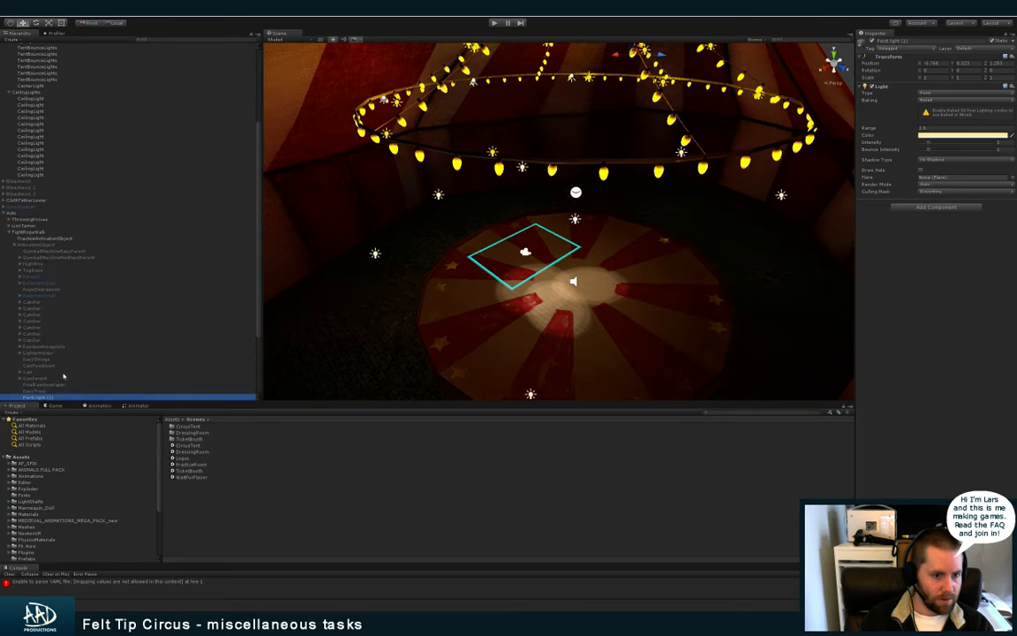
Check a ceiling light's position in the tent, and start a test run of the scene, stopping it again
double_click(31, 104)
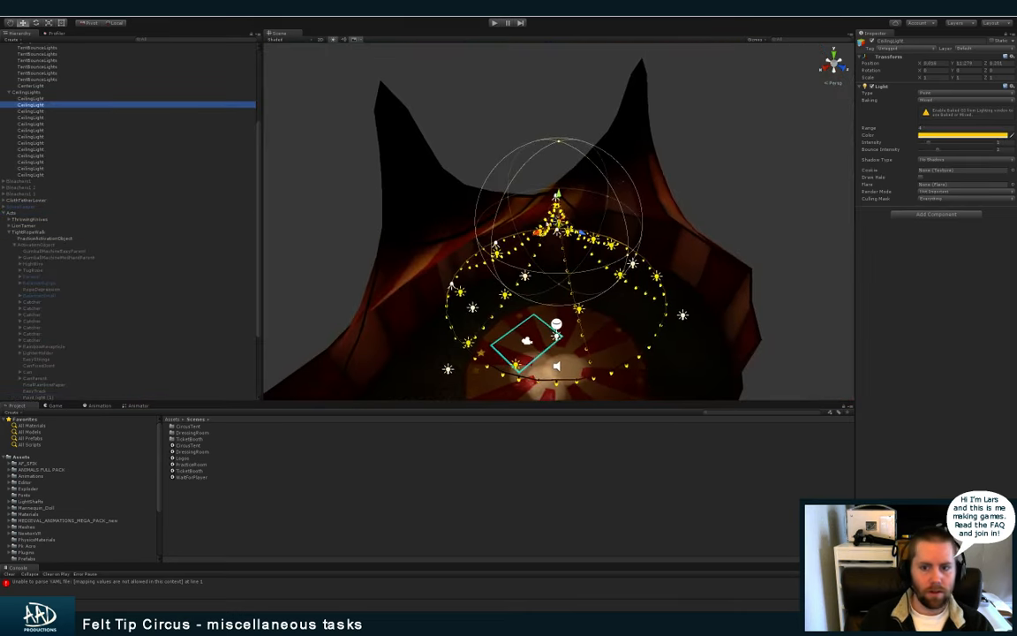
click(687, 187)
right_drag(687, 186, 649, 235)
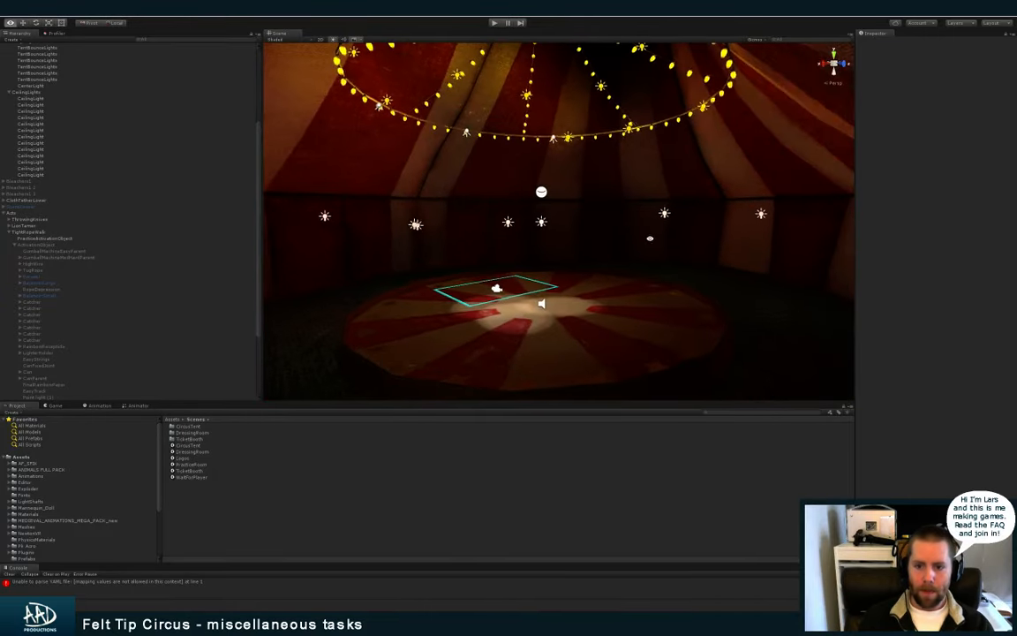
click(495, 24)
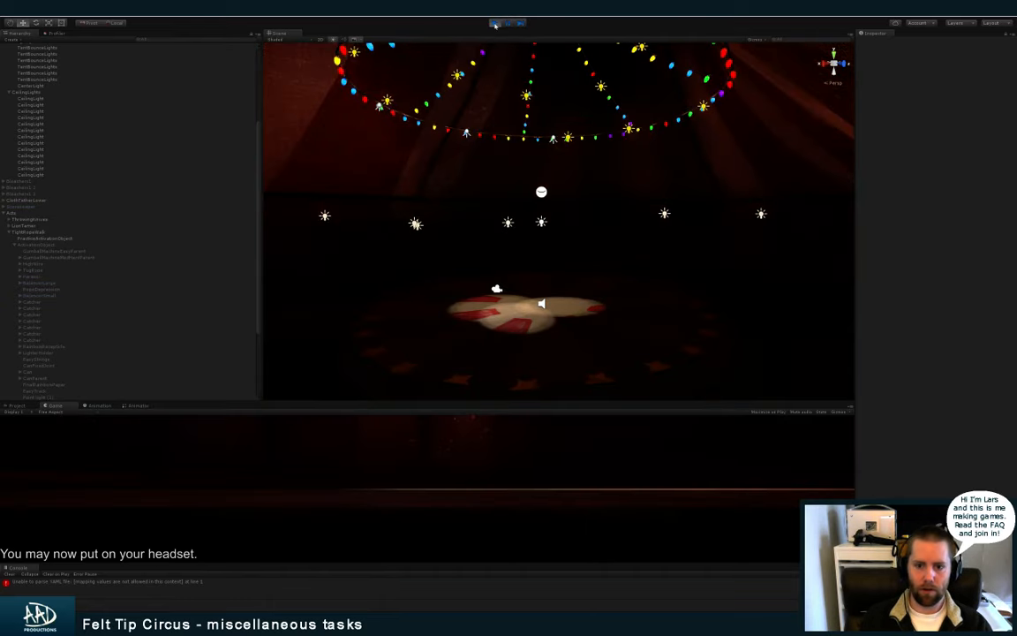
click(496, 24)
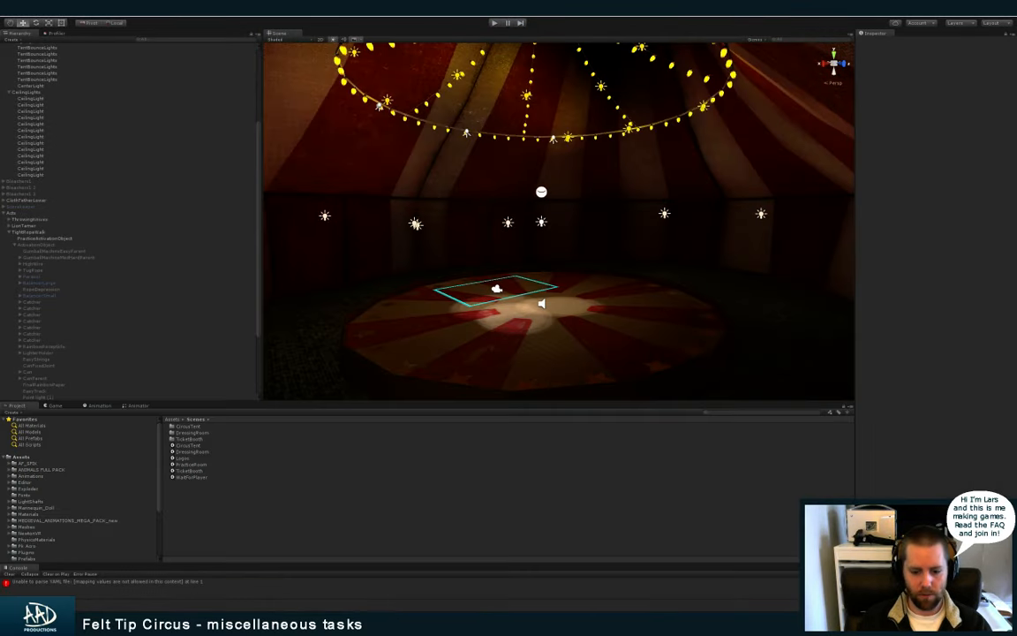
In MonoDevelop, set brightenSpeed in the LightDimmer script to 0.25f and remove the commented-out value
key(alt+Tab)
click(303, 221)
key(shift+End)
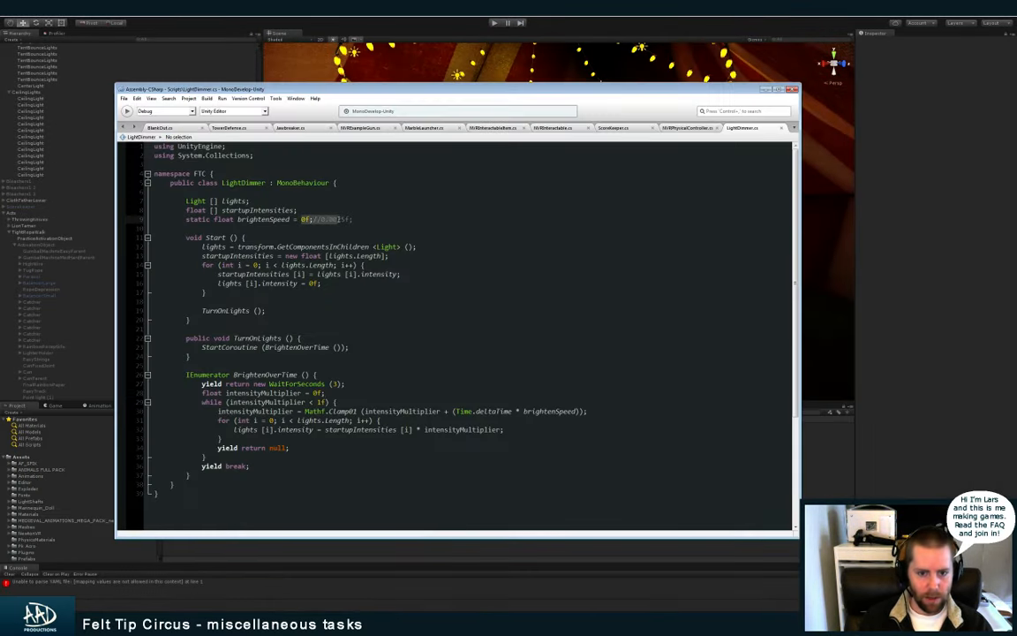
text(0.25f;)
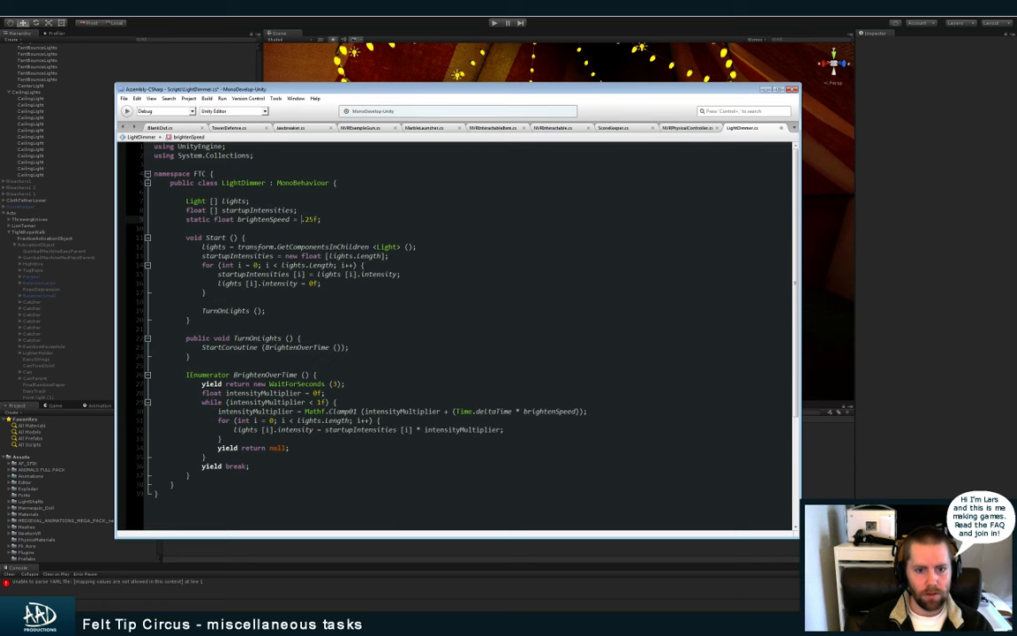
Return to Unity and play the CircusTent scene to watch the lights brighten, ending with the run stopped
key(alt+Tab)
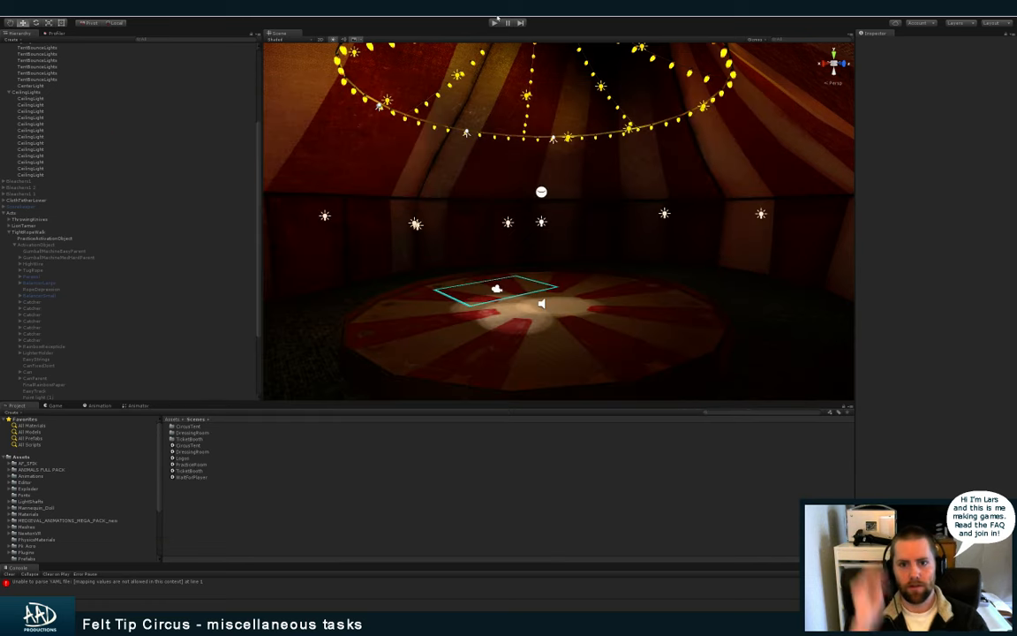
click(495, 22)
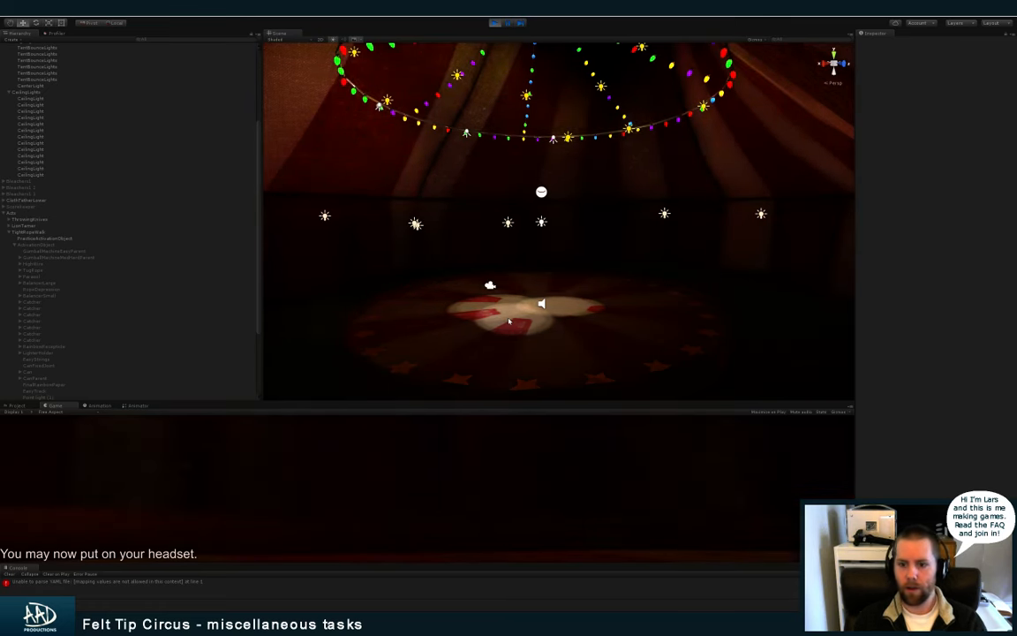
click(495, 23)
Switch to the LightDimmer script in MonoDevelop and change brightenSpeed to 0.5f
click(429, 610)
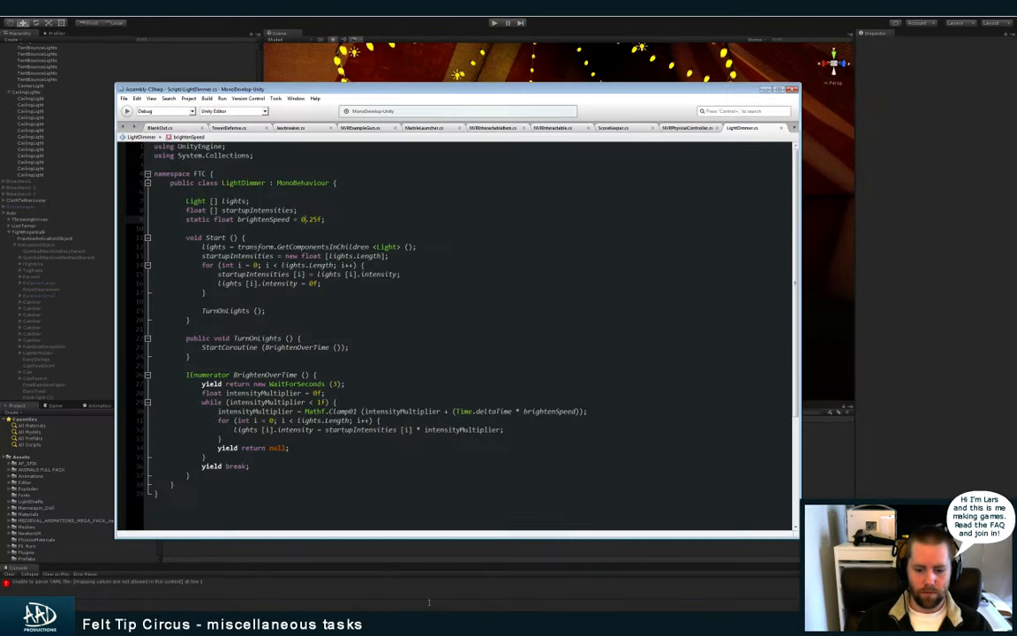
click(311, 219)
key(BackSpace)
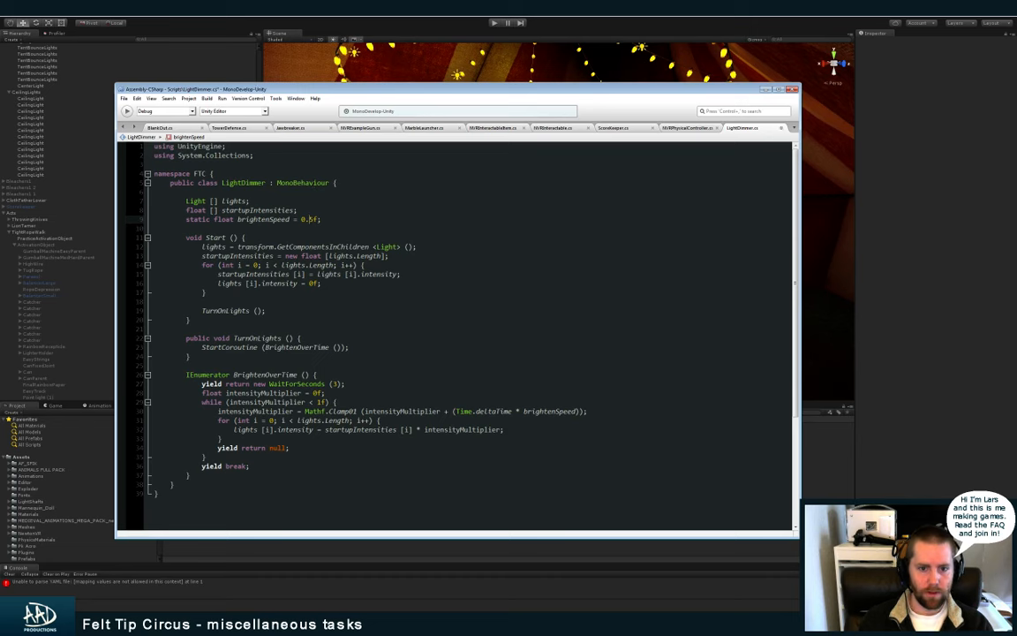
Switch back to Unity and collapse the StageLights, CeilingLights and Acts groups in the object hierarchy
click(573, 31)
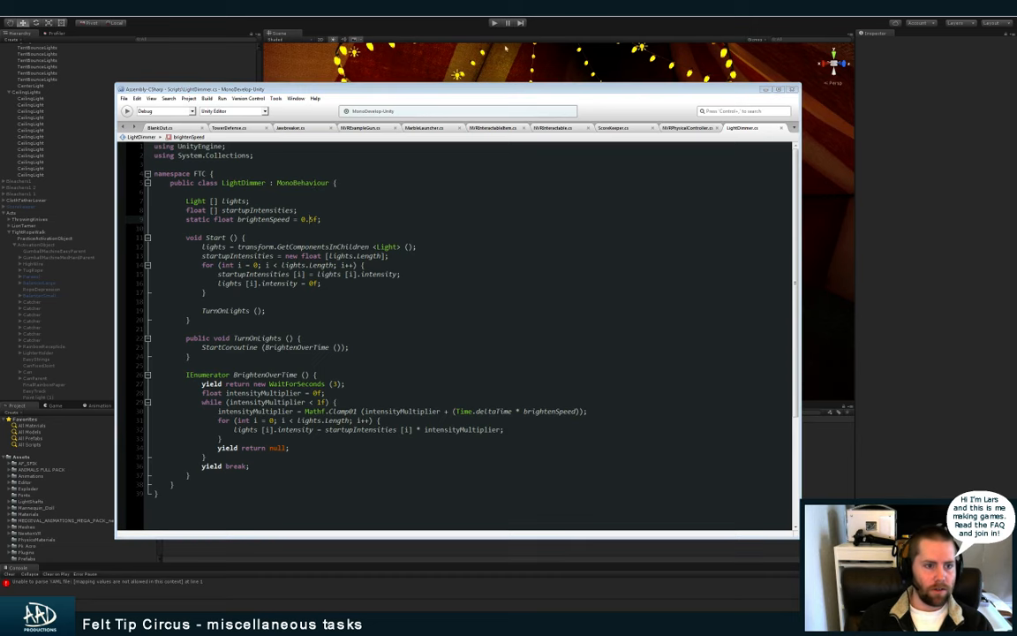
drag(260, 134, 266, 77)
click(9, 145)
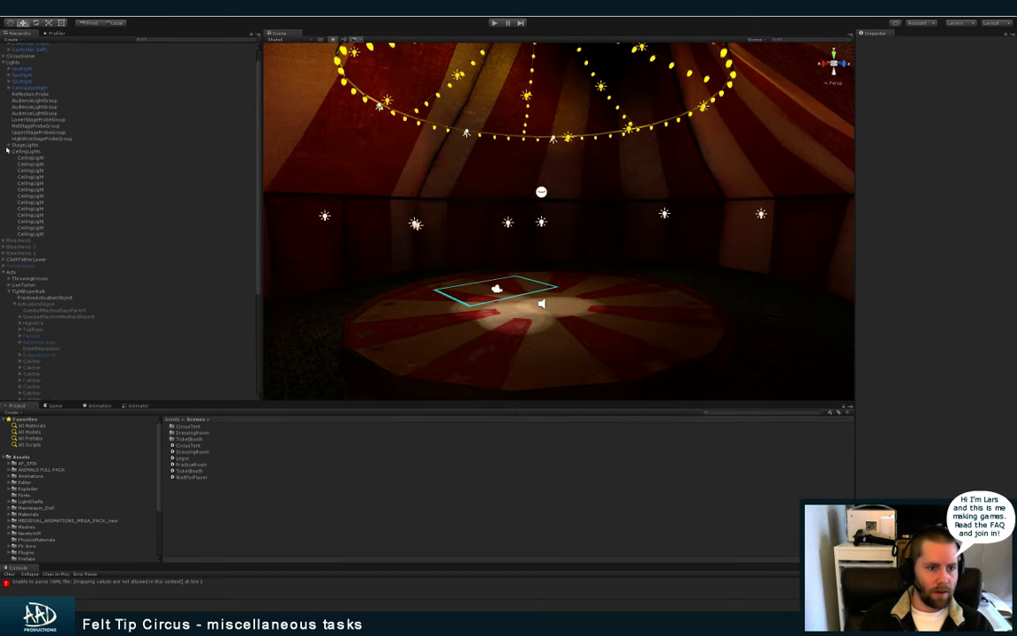
click(9, 151)
click(4, 189)
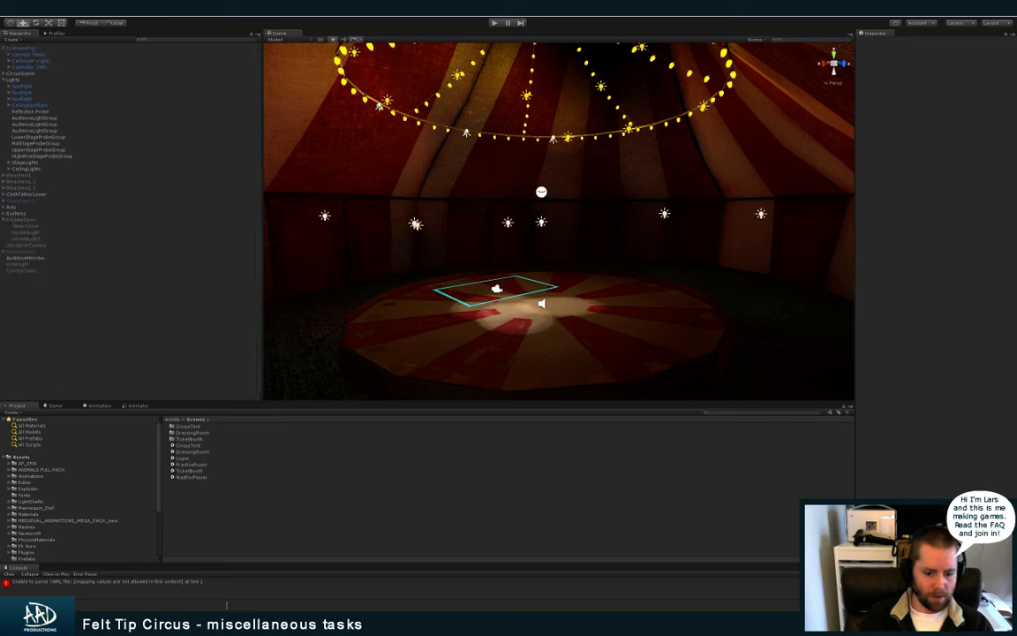
In the todo.txt notes, mark "auto-dim lights on startup" and "brighten lights on act begin" with an asterisk
key(alt+Tab)
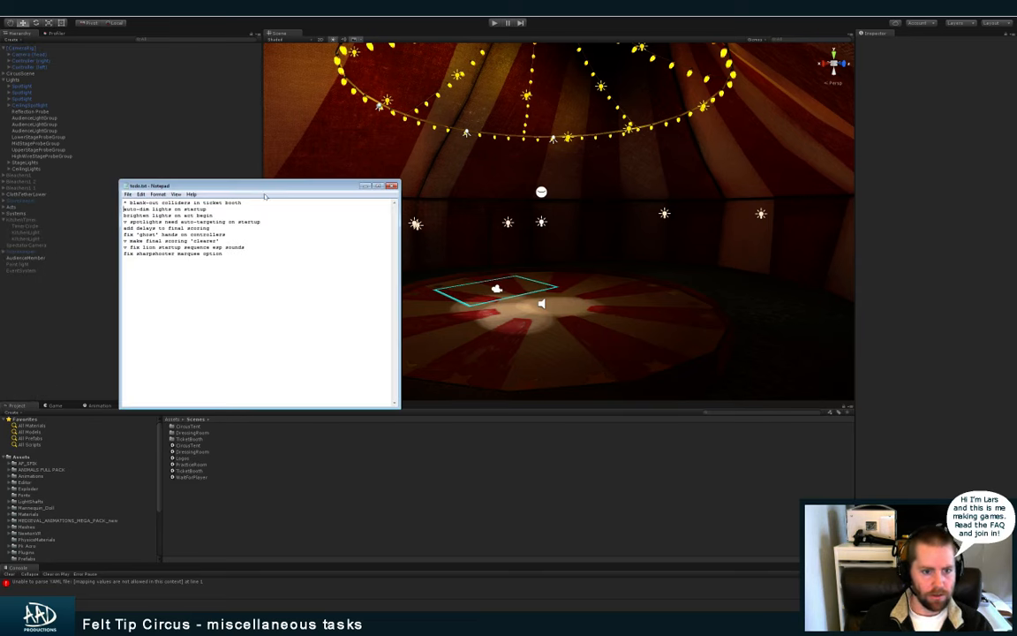
text(* )
text(*)
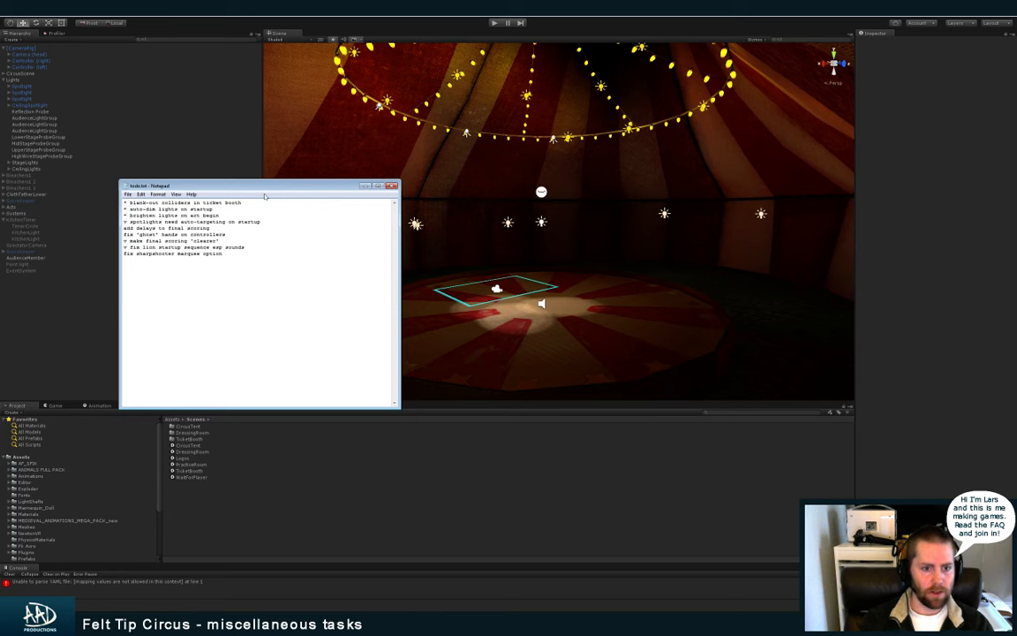
click(287, 221)
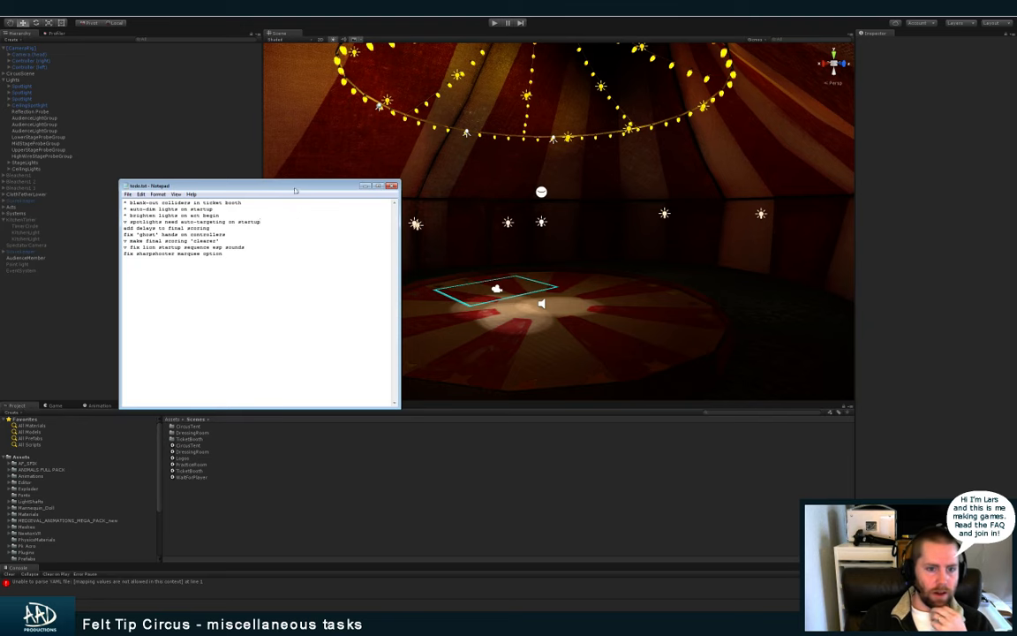
drag(295, 190, 301, 224)
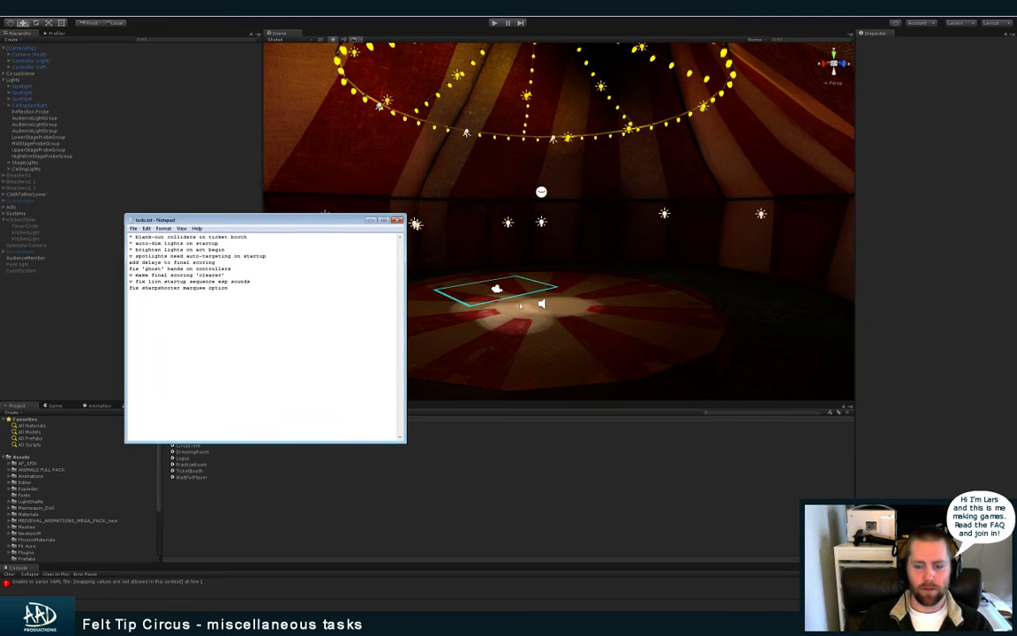
Play the CircusTent scene in Unity and examine the stage lighting from several angles as it brightens, ending with the run stopped
alt+drag(520, 305, 541, 332)
scroll(618, 282, up, 3)
mouse_move(631, 274)
alt+mouse_down()
mouse_move(641, 290)
mouse_move(628, 313)
mouse_move(619, 261)
mouse_move(618, 283)
alt+mouse_up()
scroll(547, 177, down, 2)
click(494, 23)
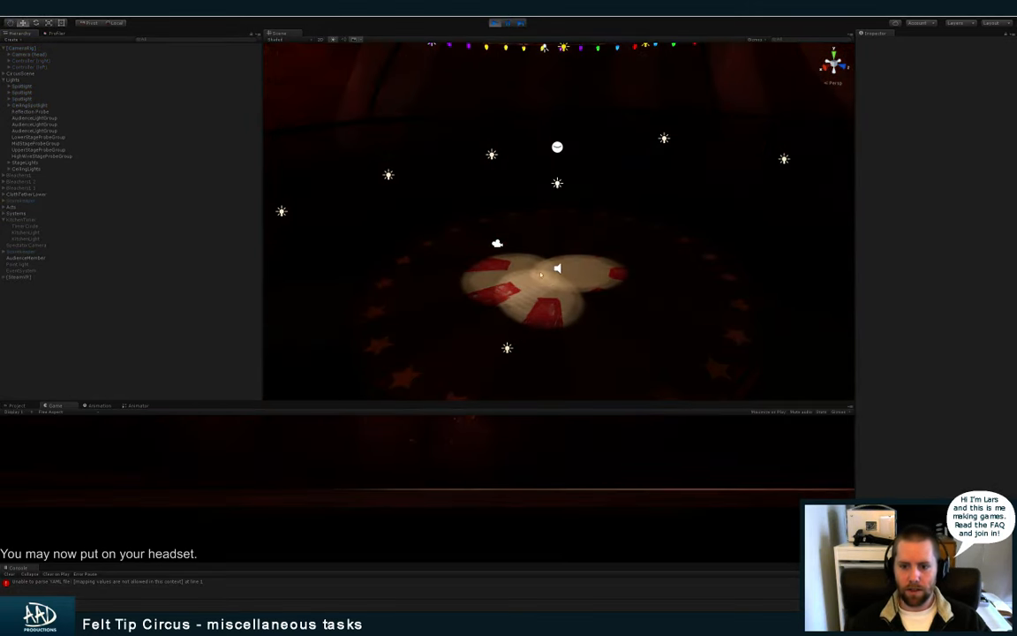
alt+drag(620, 211, 593, 270)
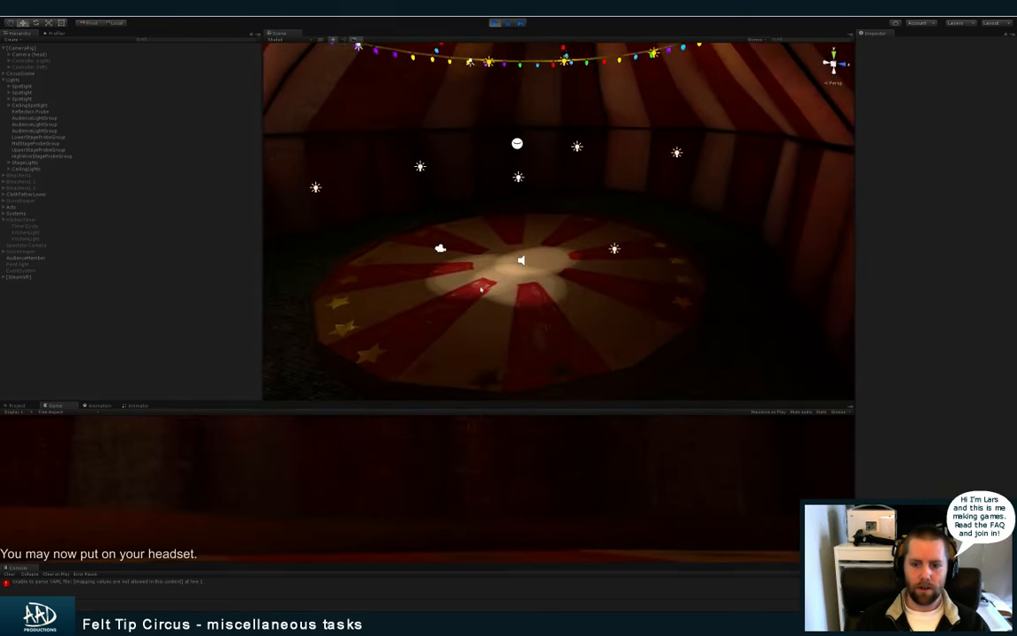
alt+drag(449, 262, 547, 297)
alt+right_drag(549, 298, 532, 289)
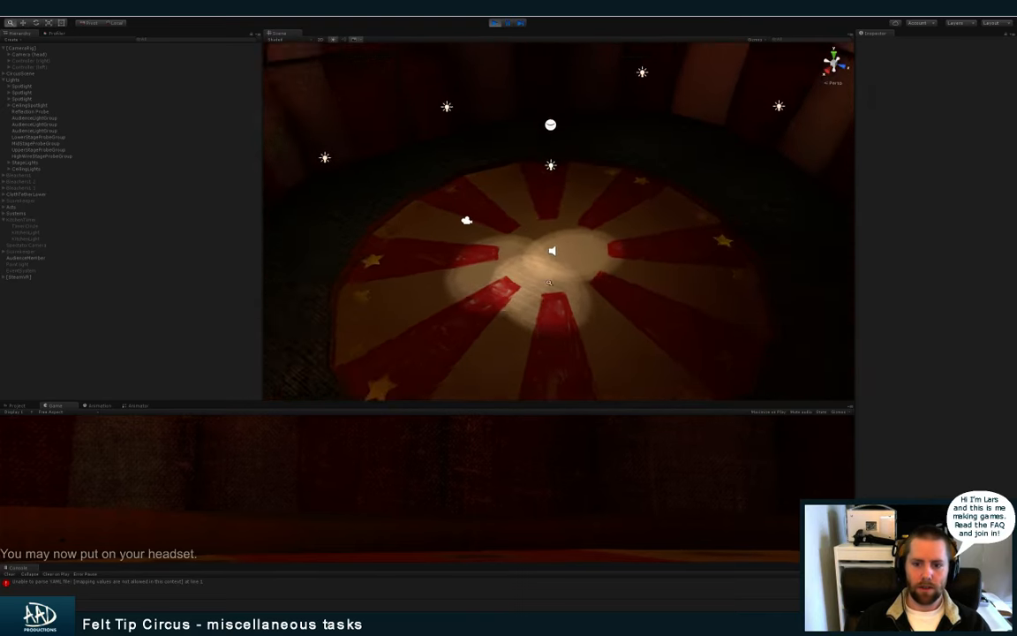
alt+drag(533, 290, 472, 235)
alt+right_drag(521, 234, 556, 242)
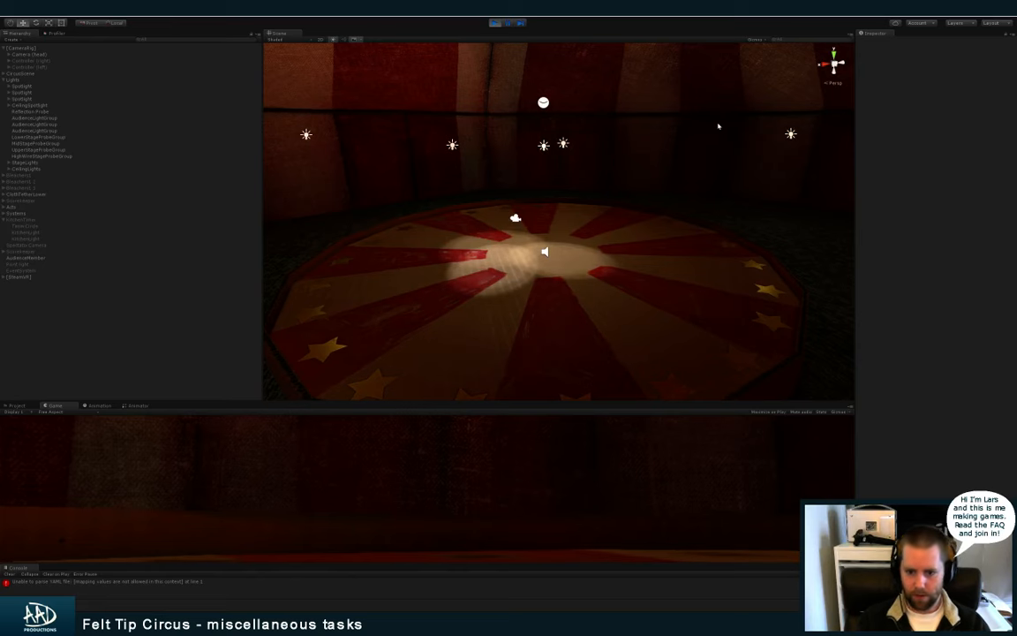
click(496, 24)
Select the KitchenTimer and the three Bleachers objects in the hierarchy and reactivate them all together
click(19, 220)
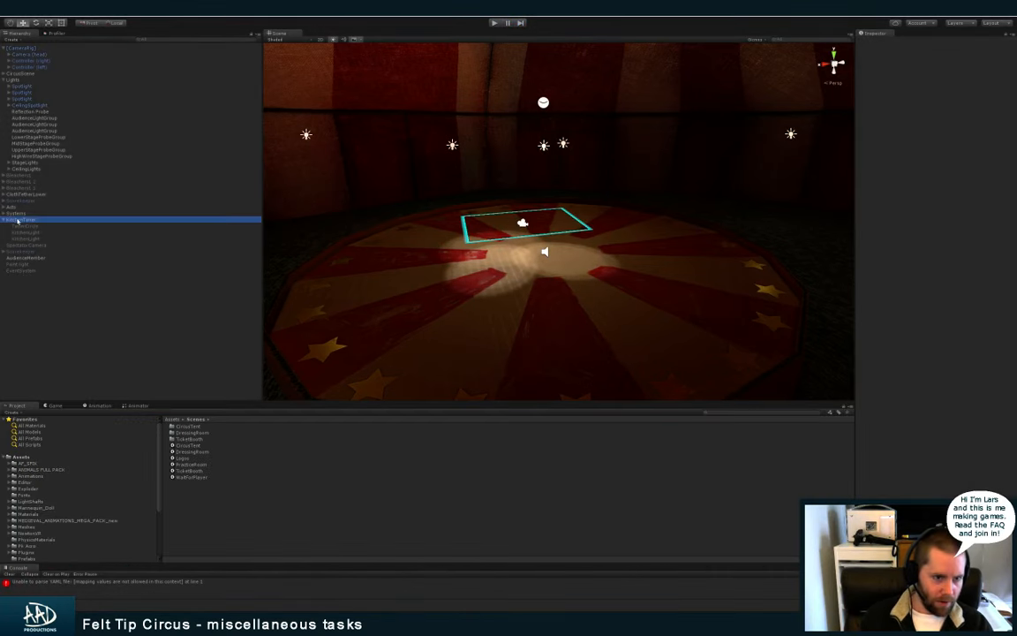
click(4, 219)
ctrl+click(33, 188)
ctrl+click(34, 182)
ctrl+click(27, 176)
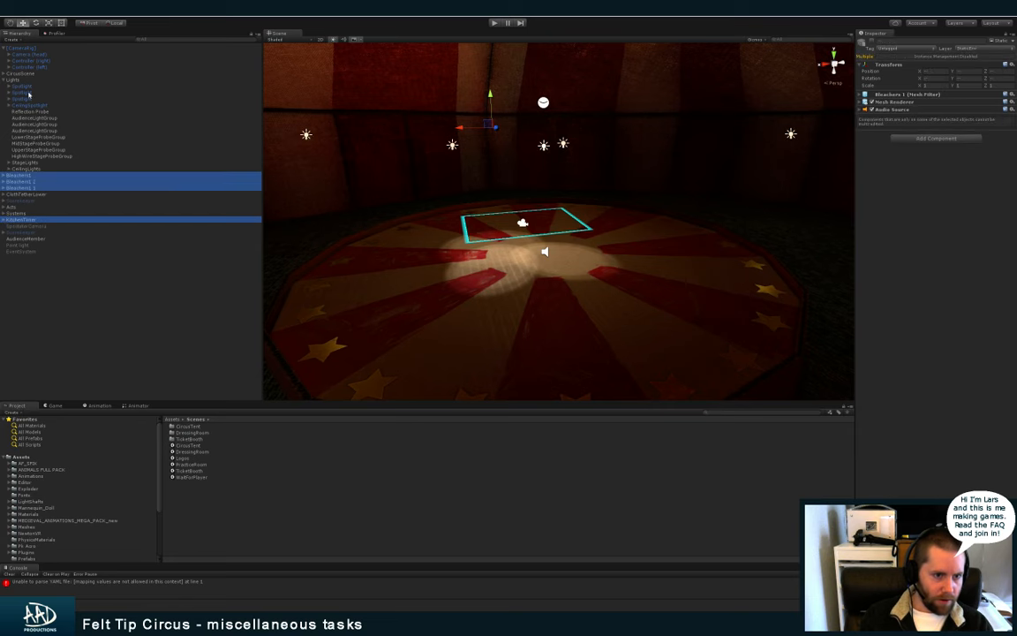
click(873, 41)
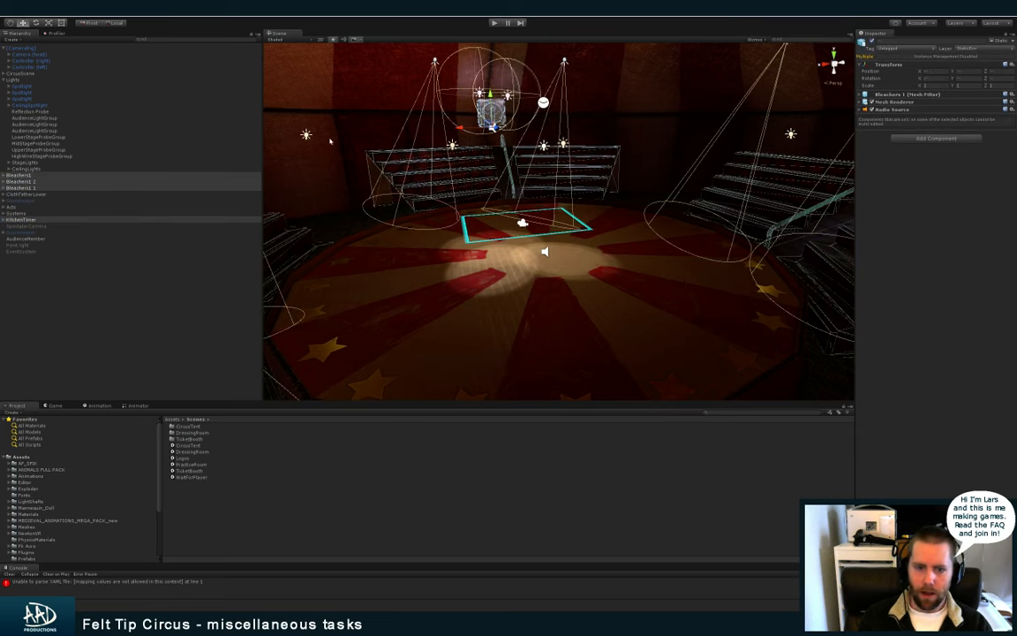
Activate both Scorekeeper objects, collapse the Lights group, and clear the selection
click(31, 233)
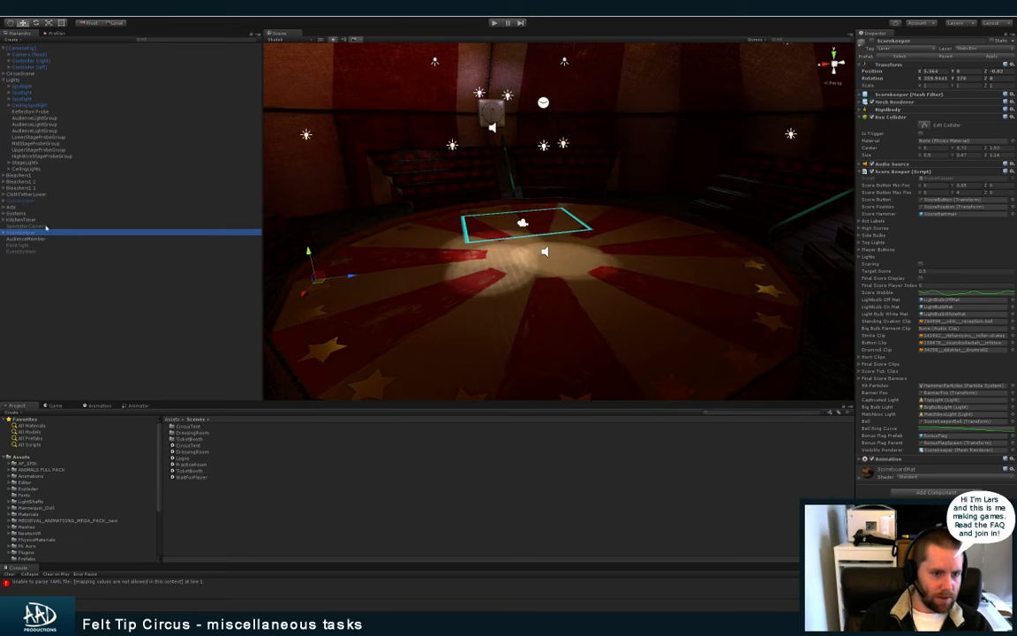
click(30, 200)
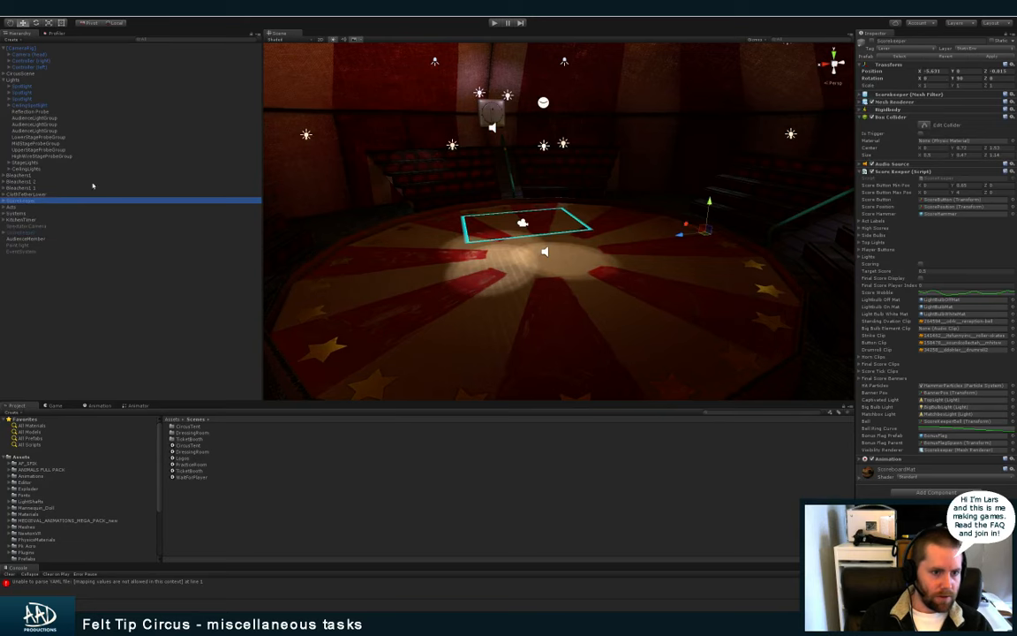
click(862, 41)
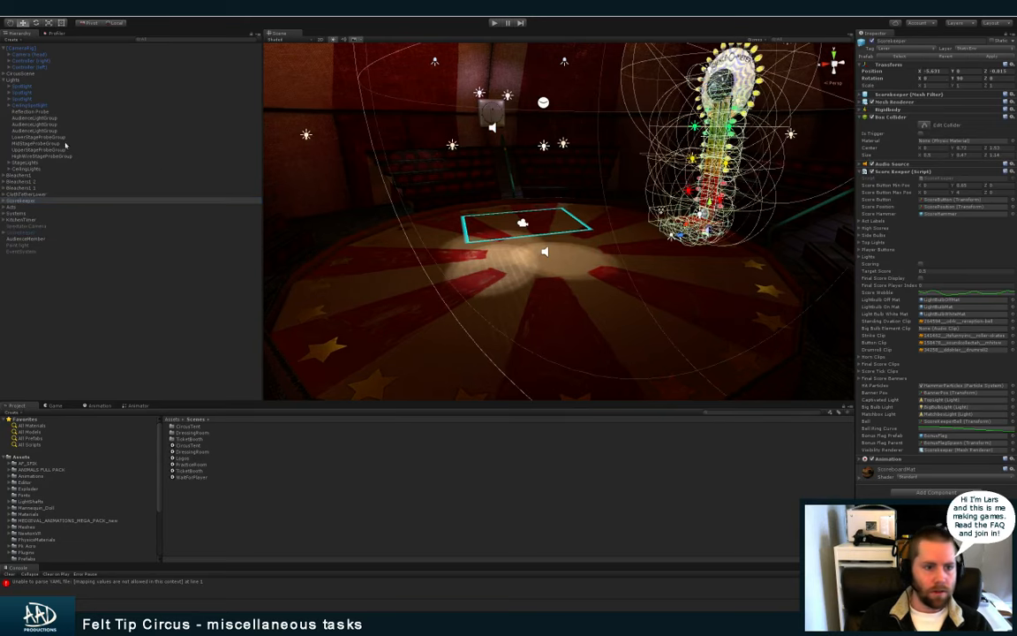
click(4, 80)
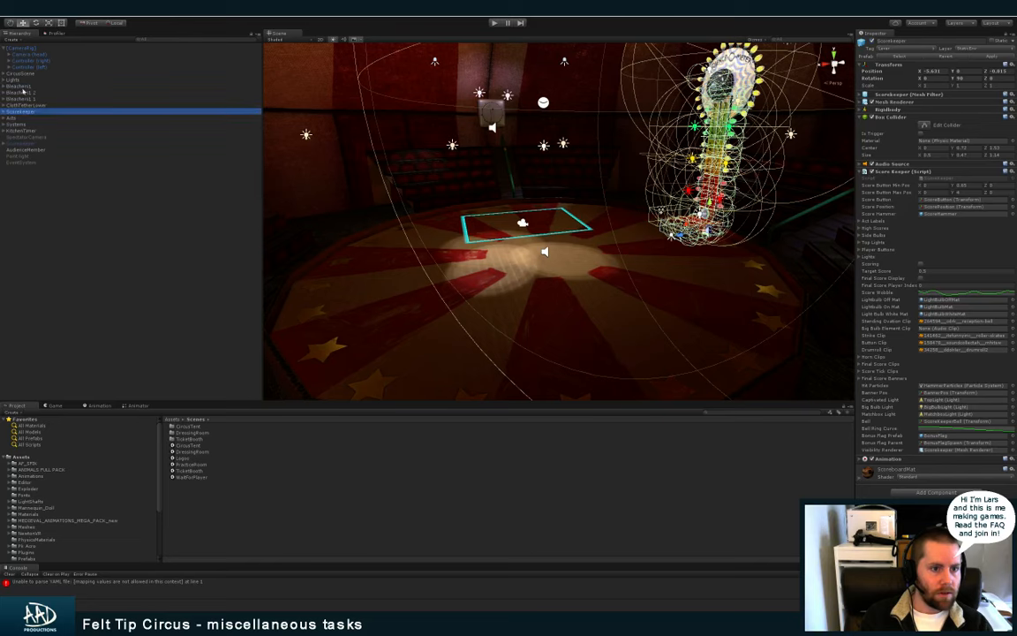
click(34, 143)
click(863, 42)
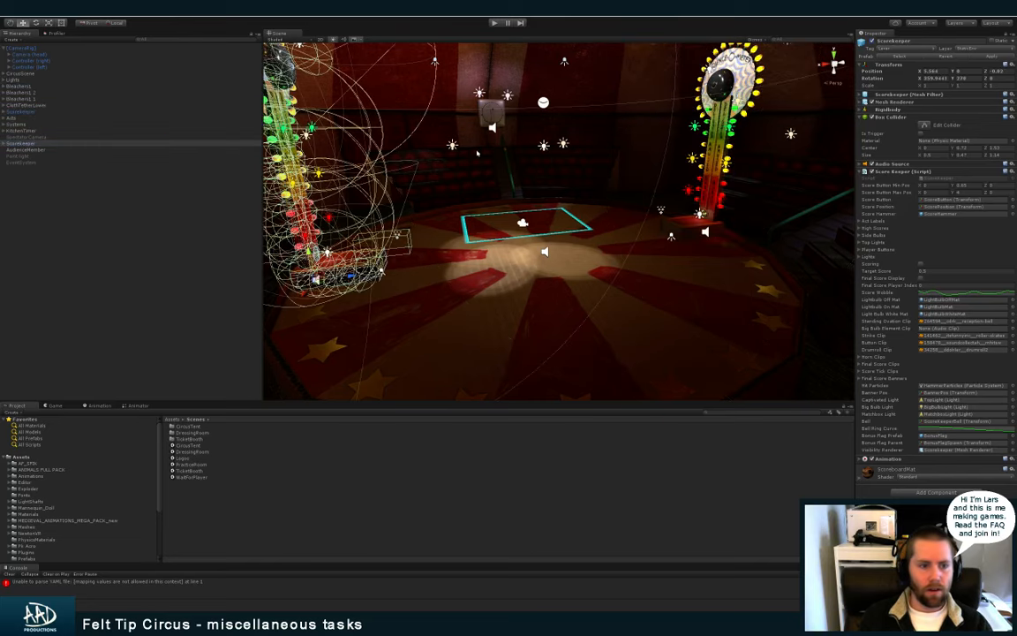
key(s)
right_drag(525, 154, 552, 134)
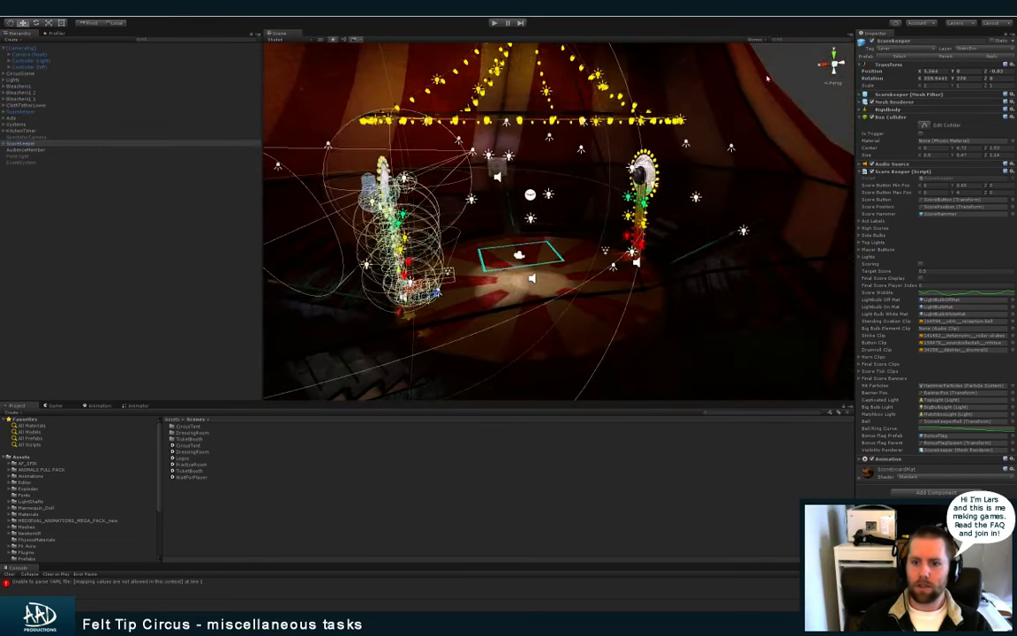
click(503, 202)
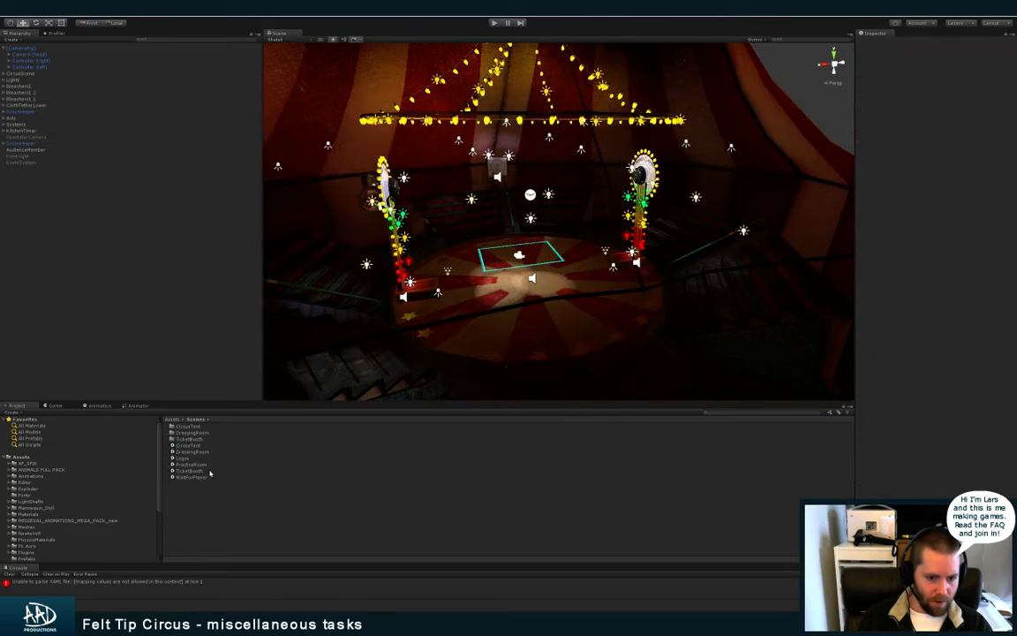
Build and run Felt Tip Circus as a standalone game, then close its window after the test
click(7, 17)
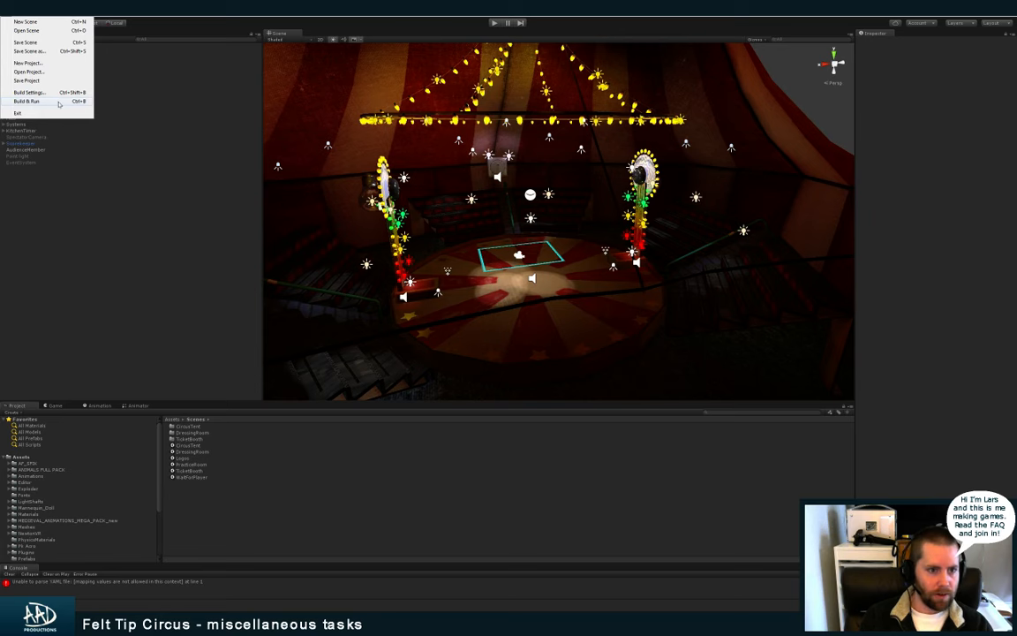
click(58, 103)
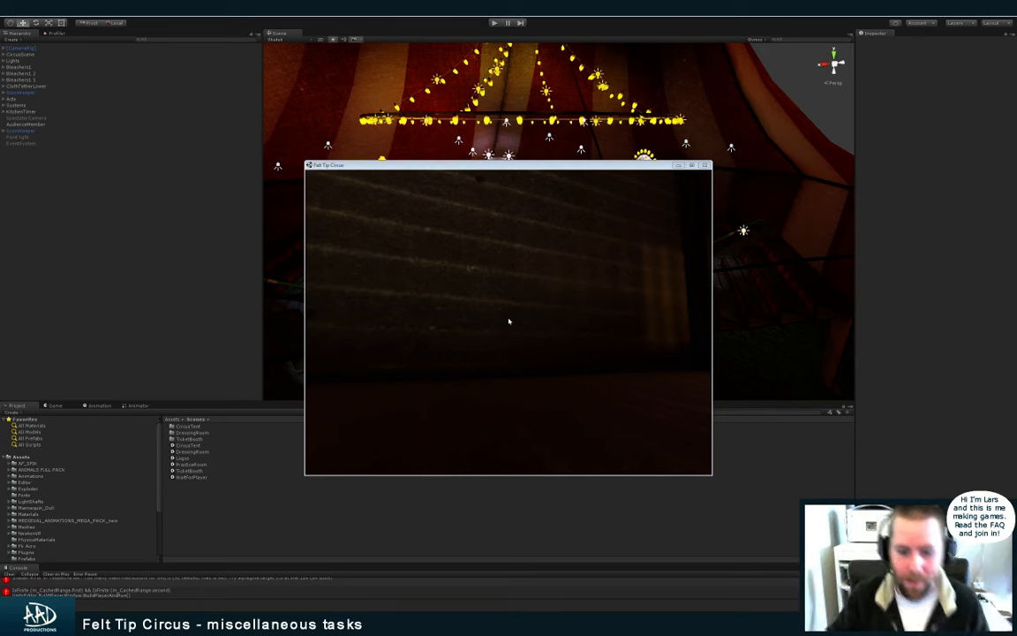
click(704, 166)
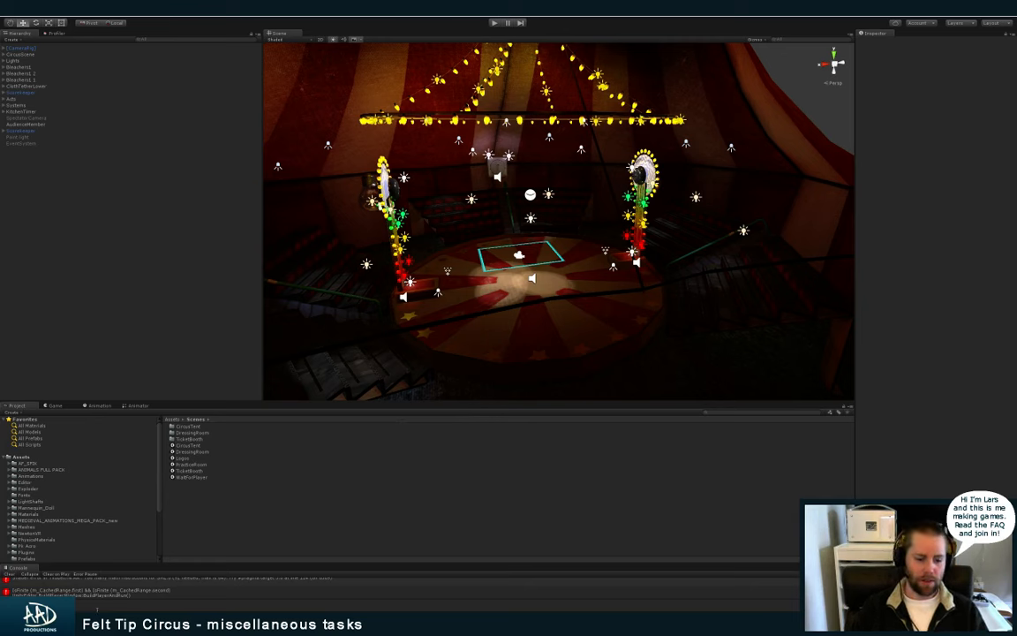
Review the remaining tasks in the todo.txt notes, then return to Unity and look over the circus stage
click(189, 622)
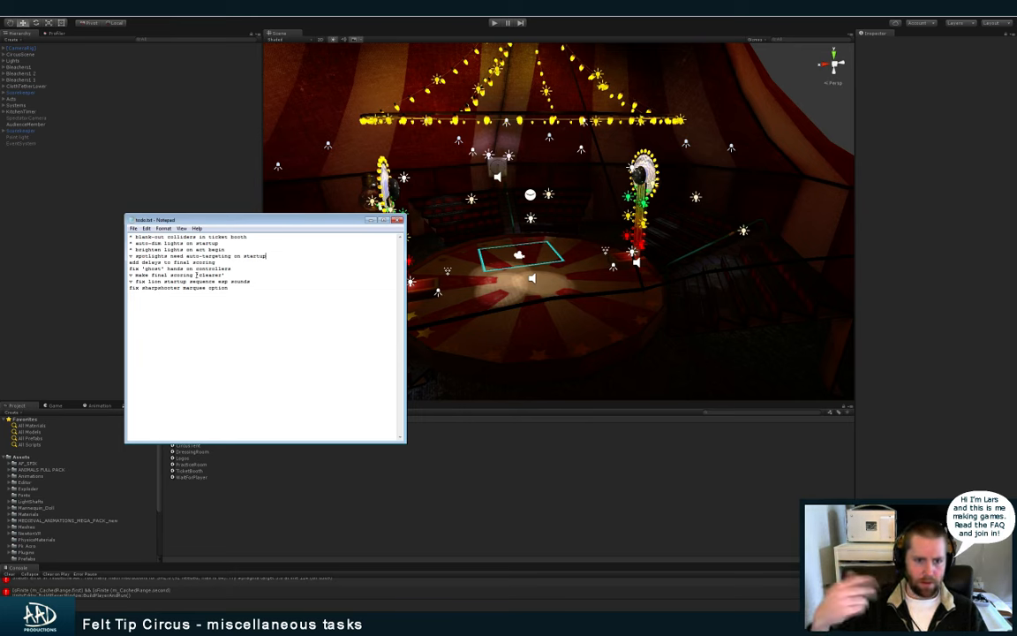
click(371, 221)
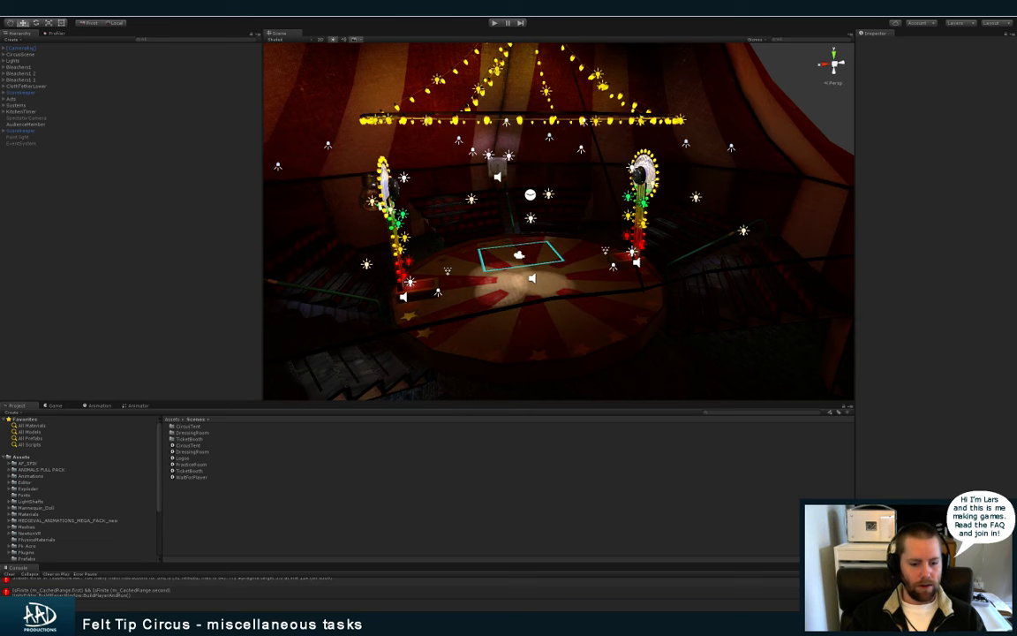
key(alt+Tab)
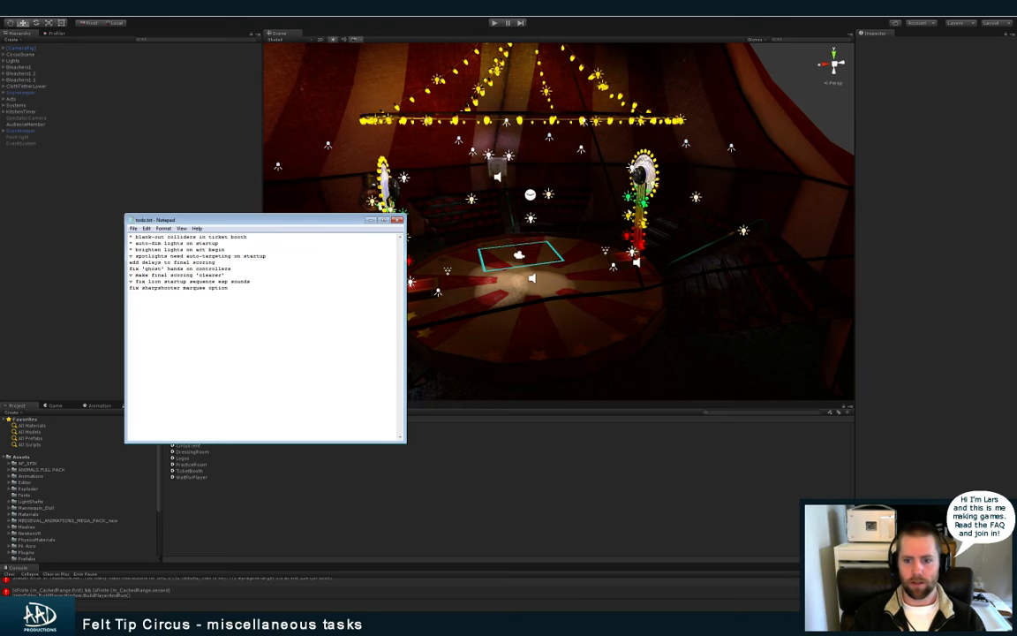
click(214, 169)
alt+right_drag(529, 267, 609, 265)
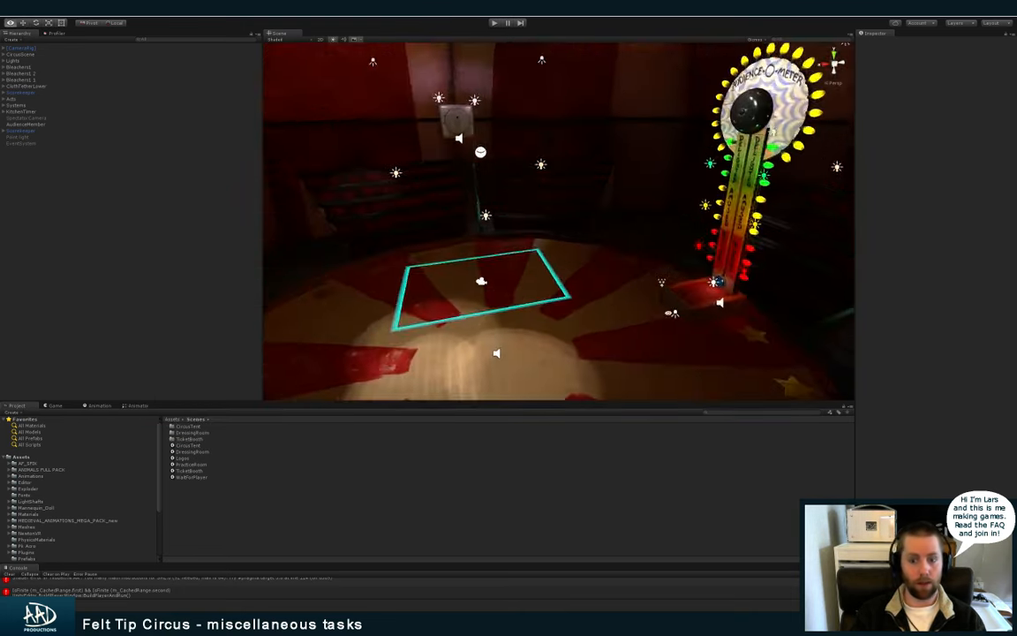
alt+drag(609, 247, 703, 293)
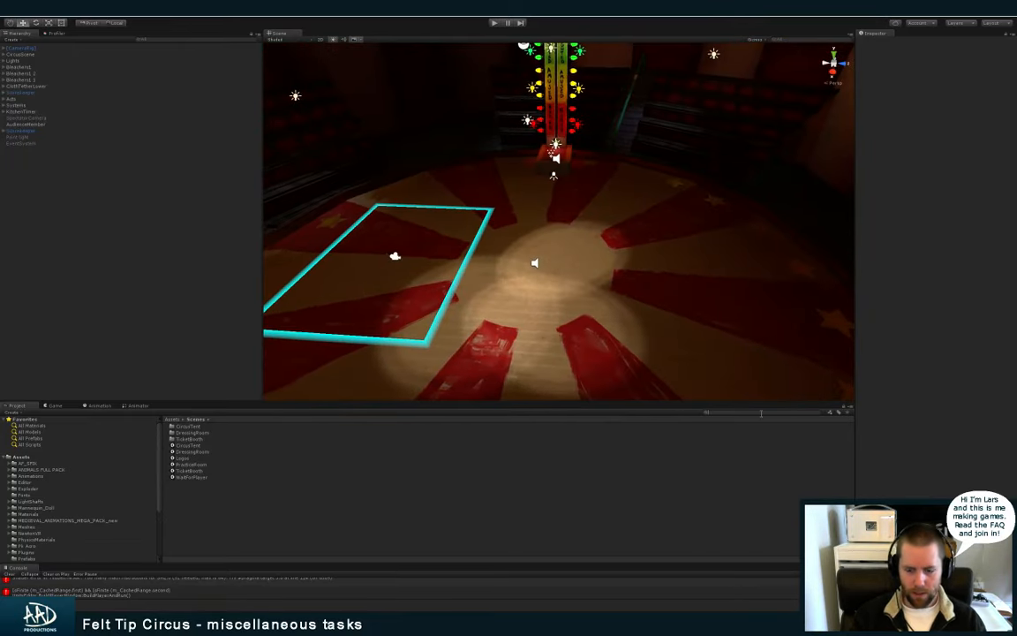
Search the project assets for the Act and Program scripts, open Program.cs in MonoDevelop, and clear the search
text(act)
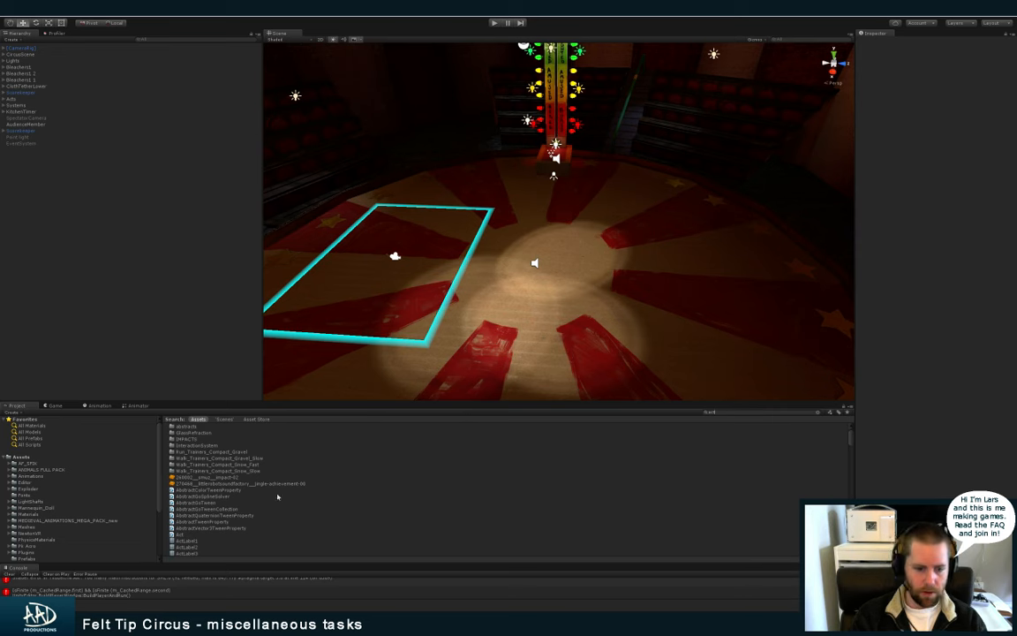
click(212, 535)
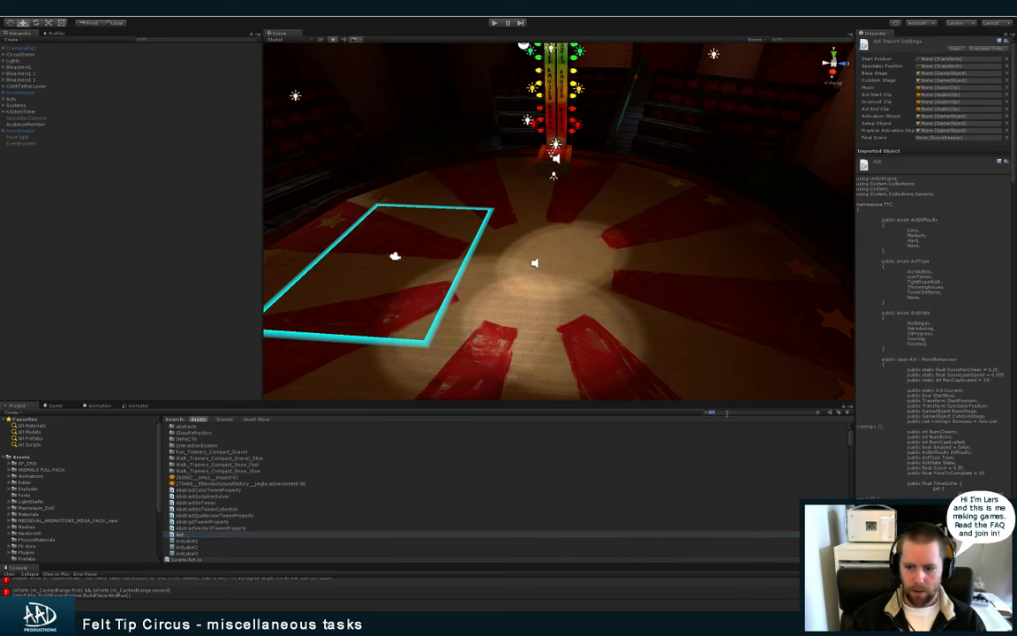
text(program)
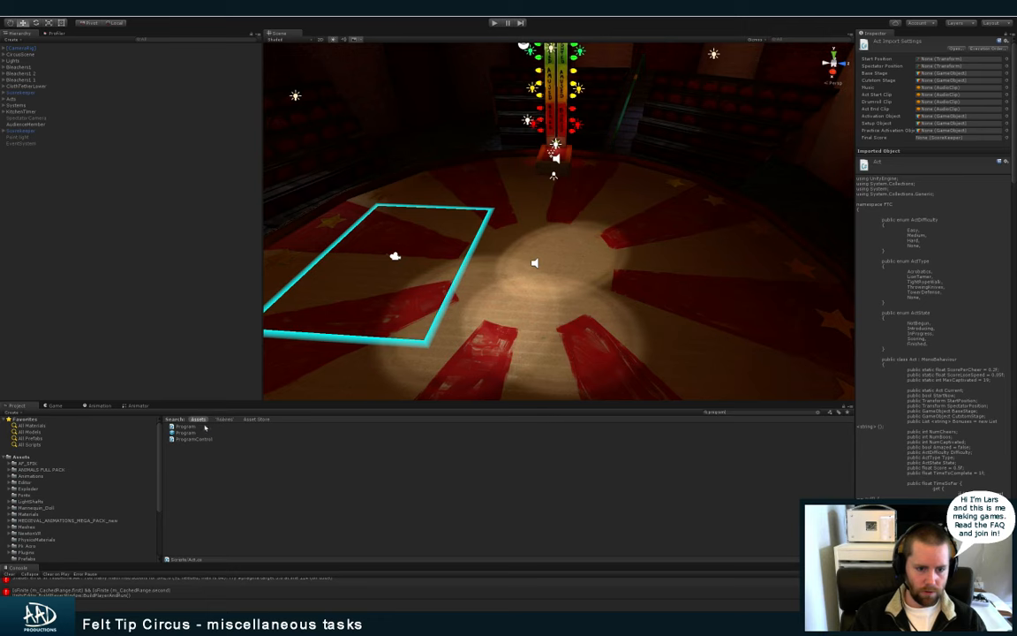
key(Down)
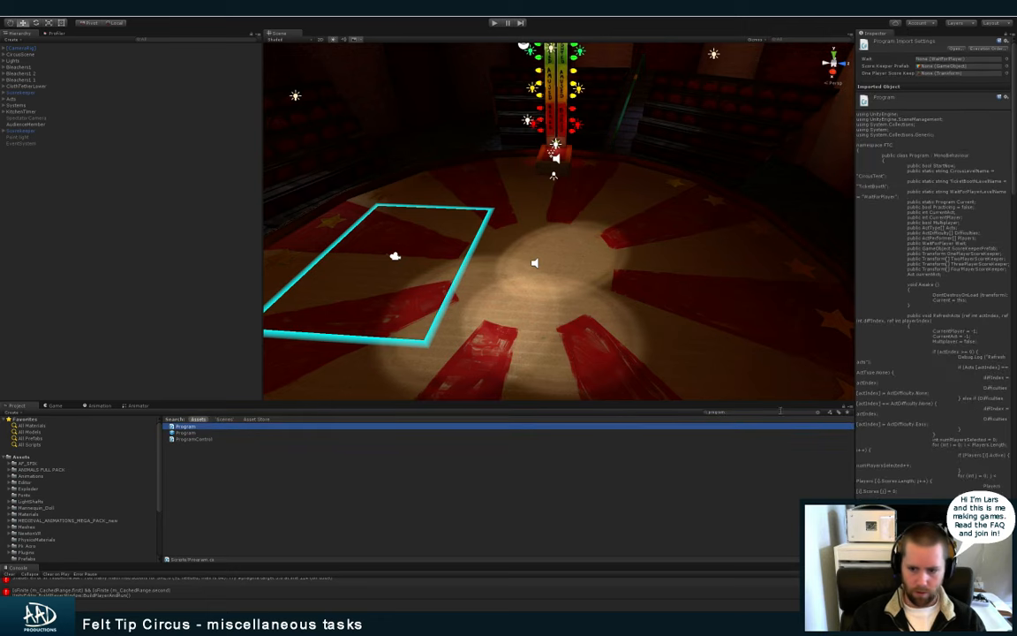
click(751, 412)
key(BackSpace)
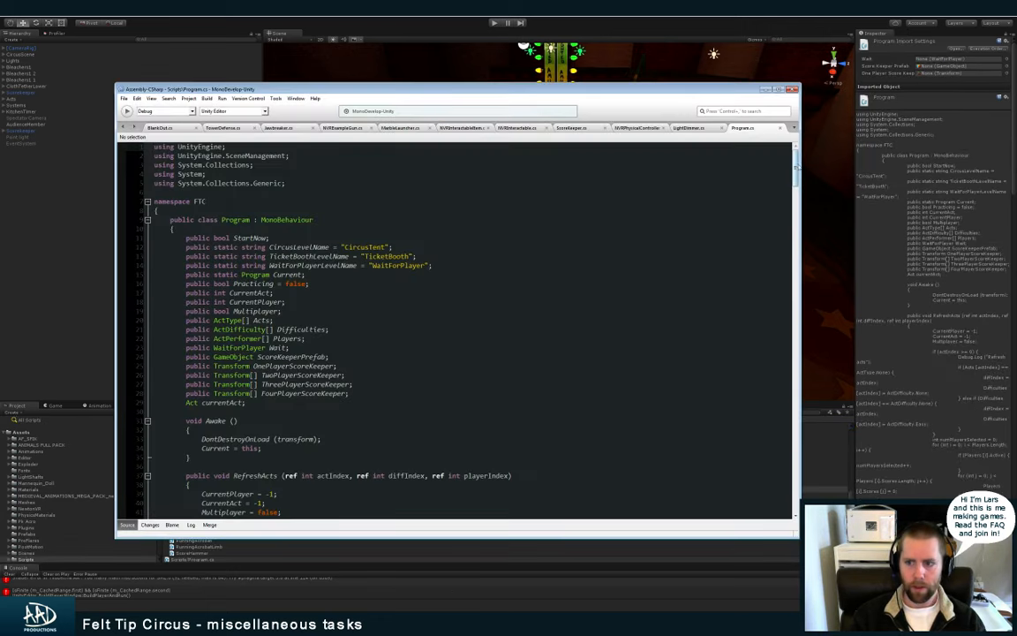
In Program.cs, fold the method bodies from PracticeActOverTime through GetBannerScore
drag(796, 168, 804, 199)
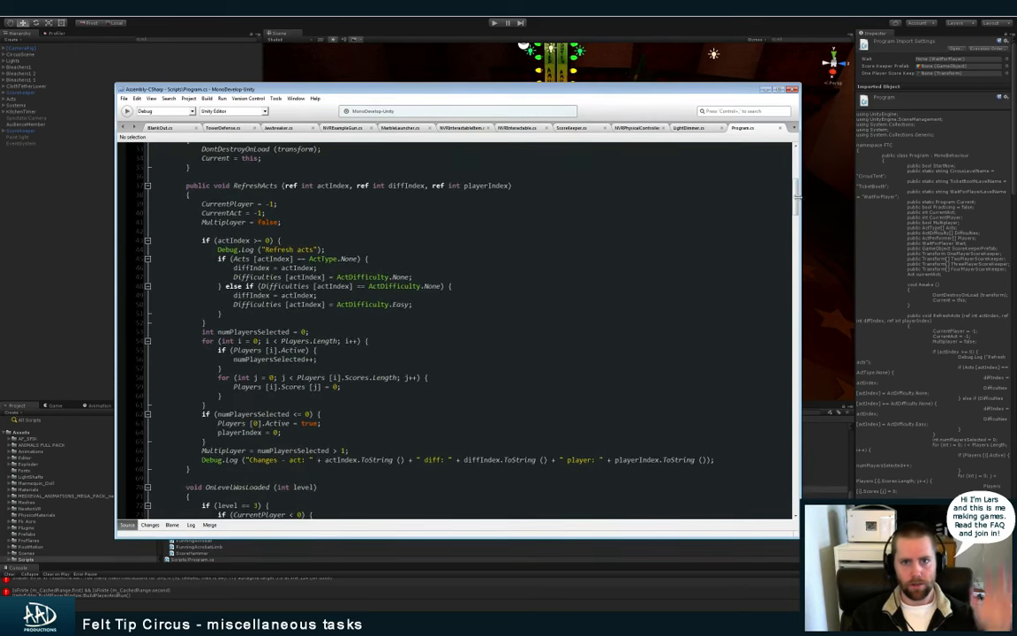
scroll(720, 178, down, 2)
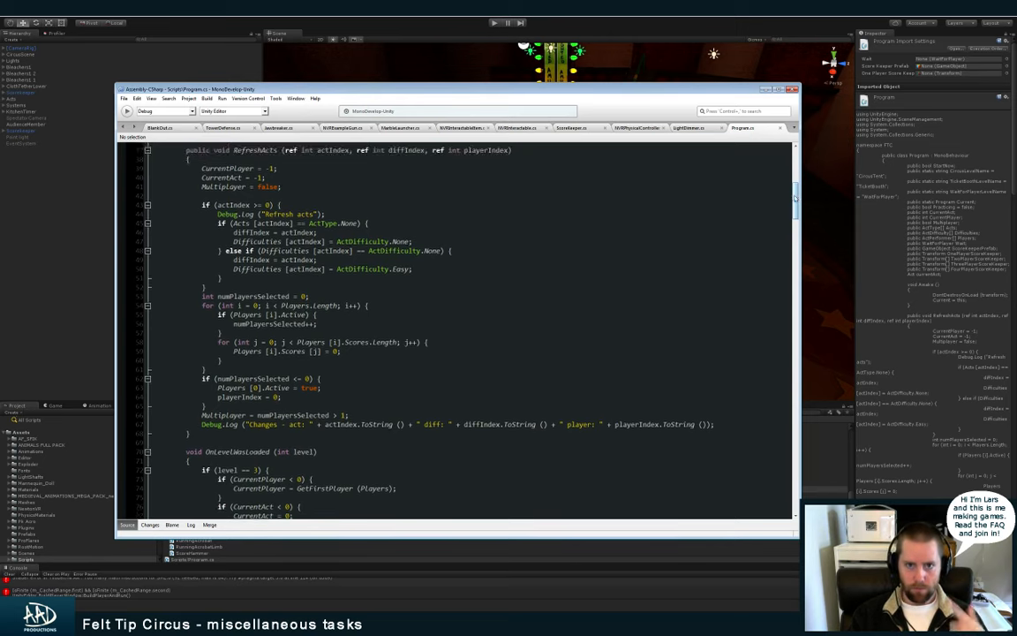
drag(797, 199, 798, 255)
click(147, 270)
click(148, 289)
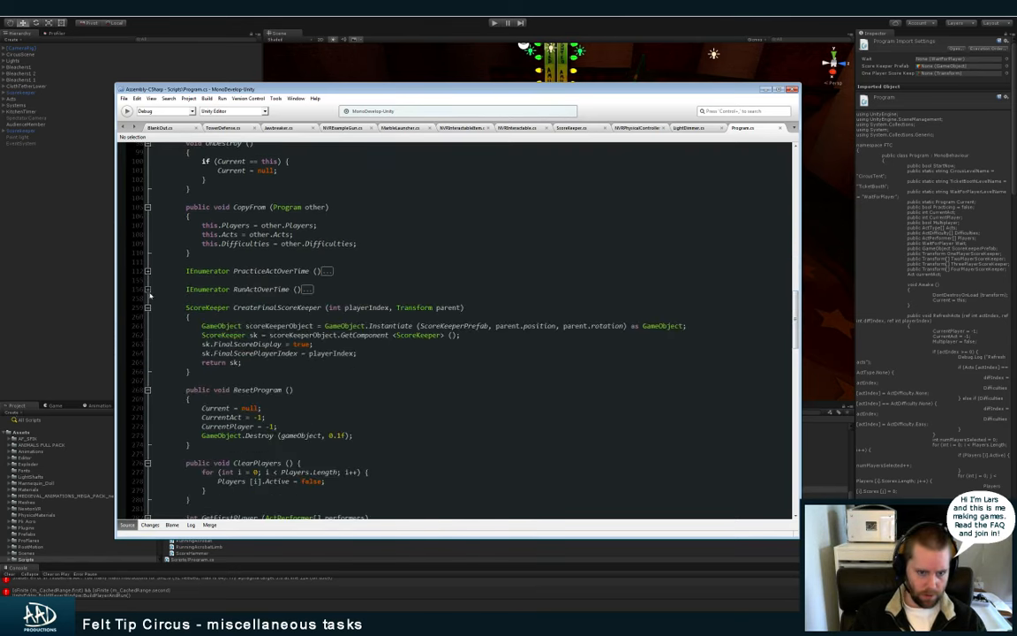
click(147, 308)
click(147, 325)
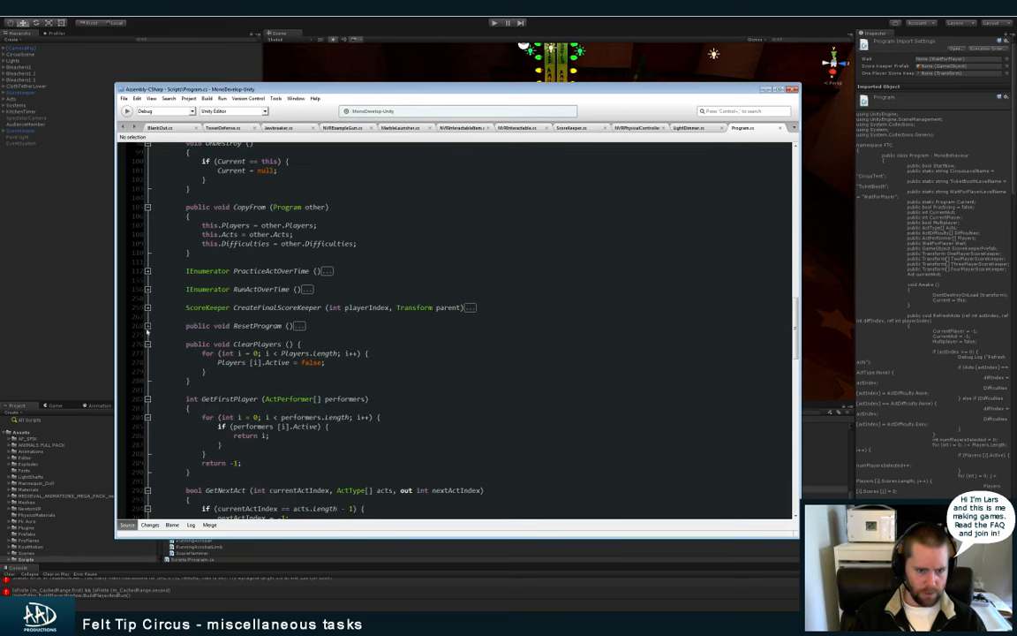
click(148, 343)
click(147, 362)
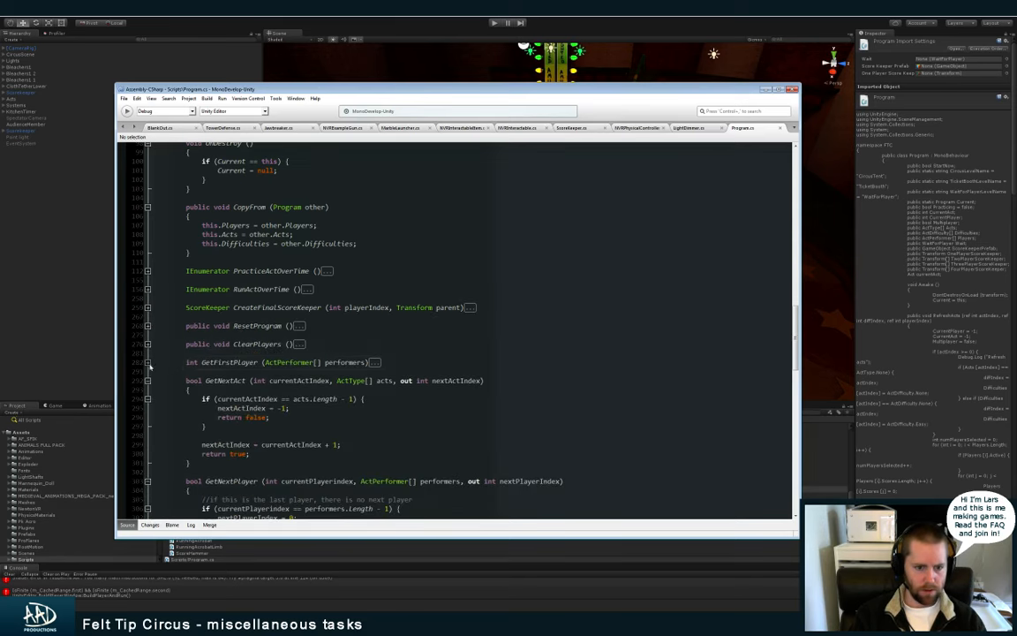
click(148, 381)
click(147, 398)
click(148, 435)
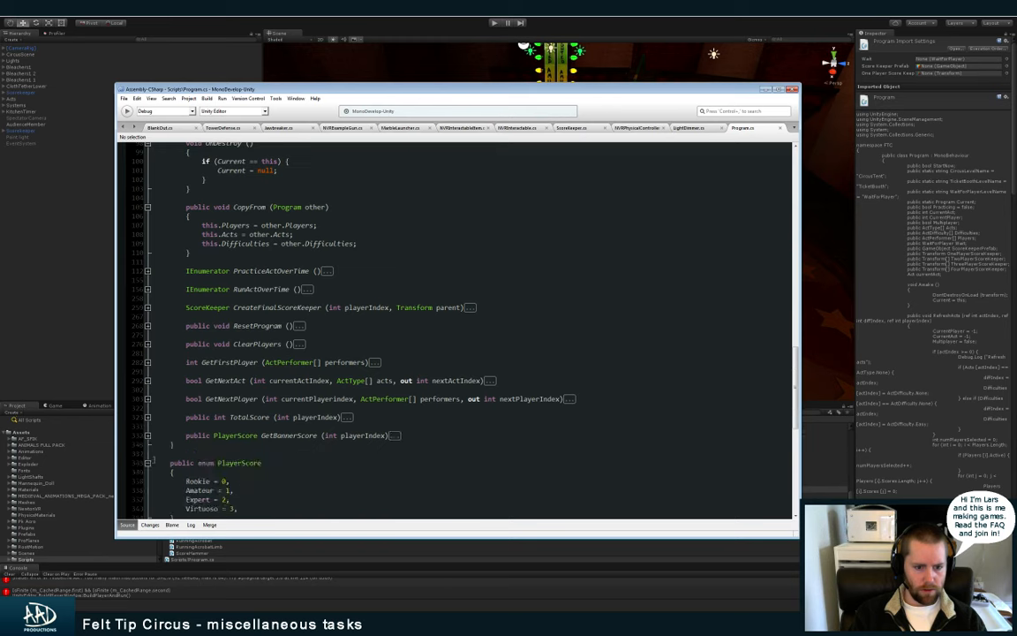
Fold the Update, OnDestroy, CopyFrom, Awake, RefreshActs and OnLevelWasLoaded methods in Program.cs
scroll(716, 331, up, 7)
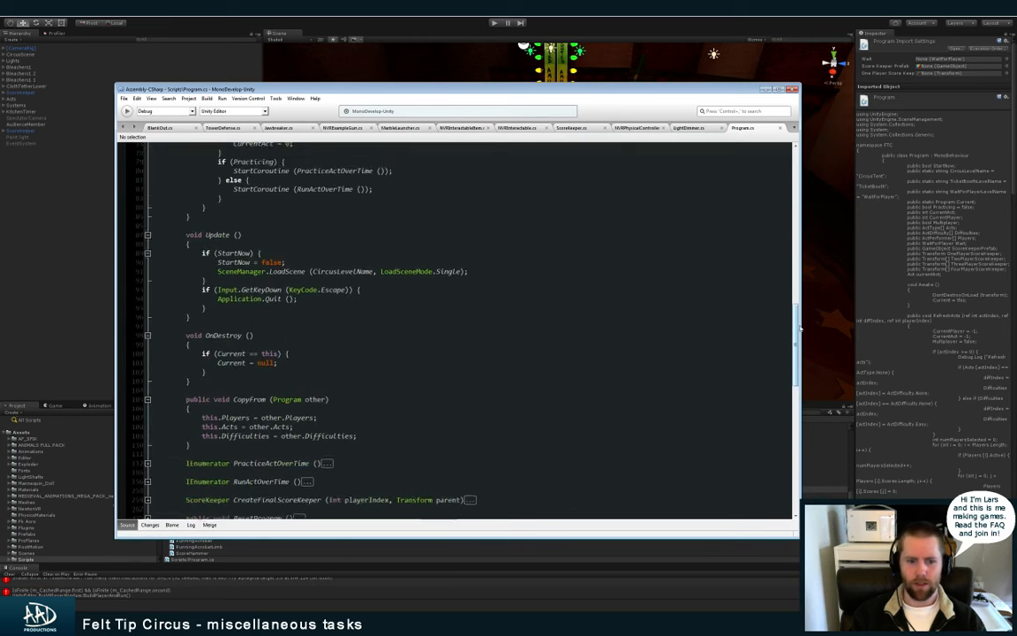
click(147, 289)
click(147, 308)
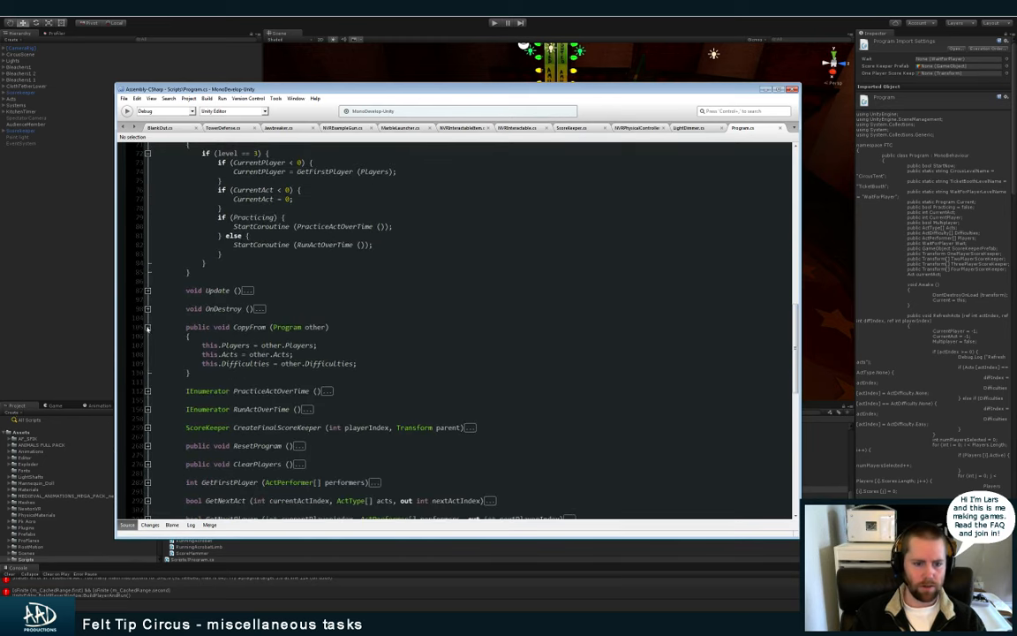
click(147, 327)
scroll(789, 310, up, 20)
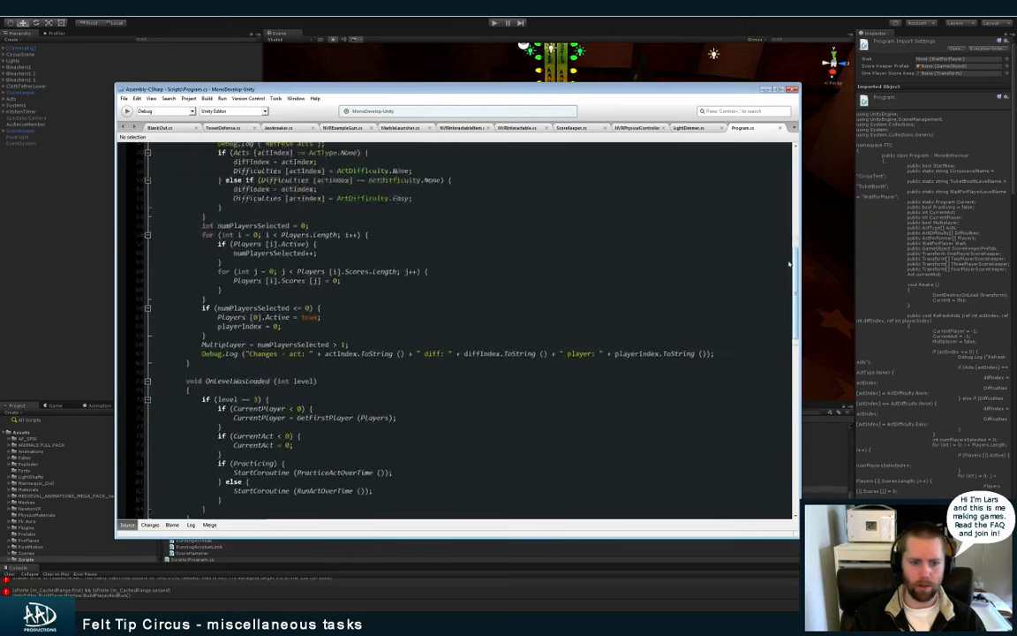
click(148, 324)
click(148, 342)
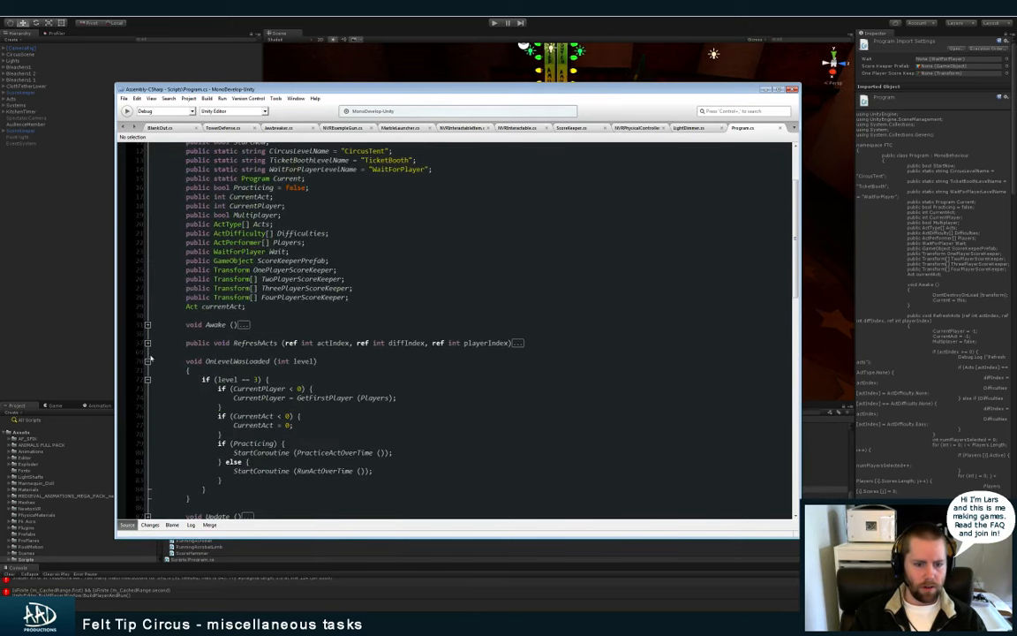
click(147, 362)
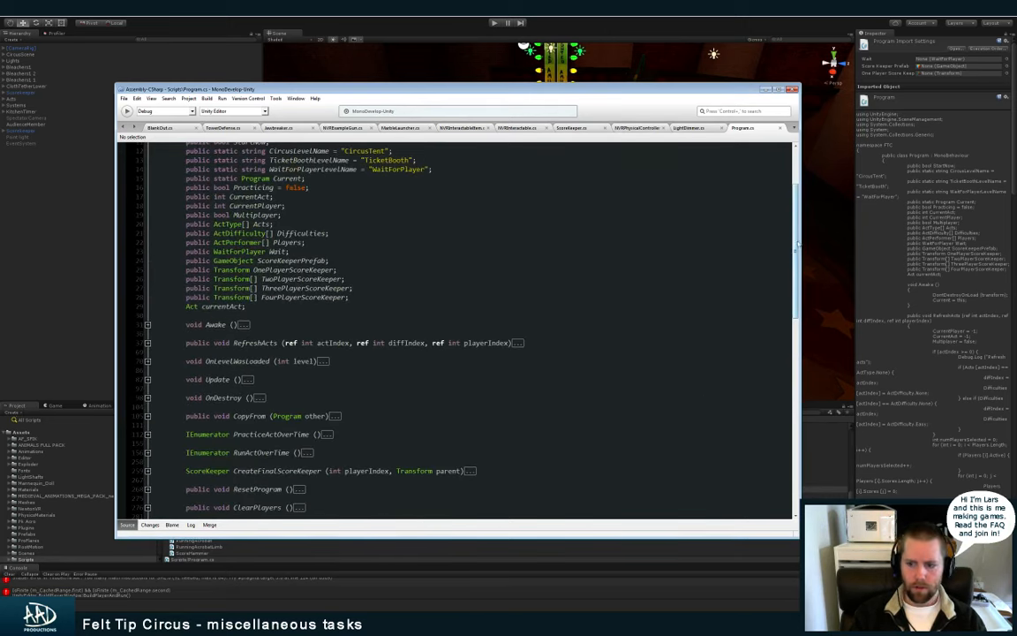
scroll(717, 220, down, 3)
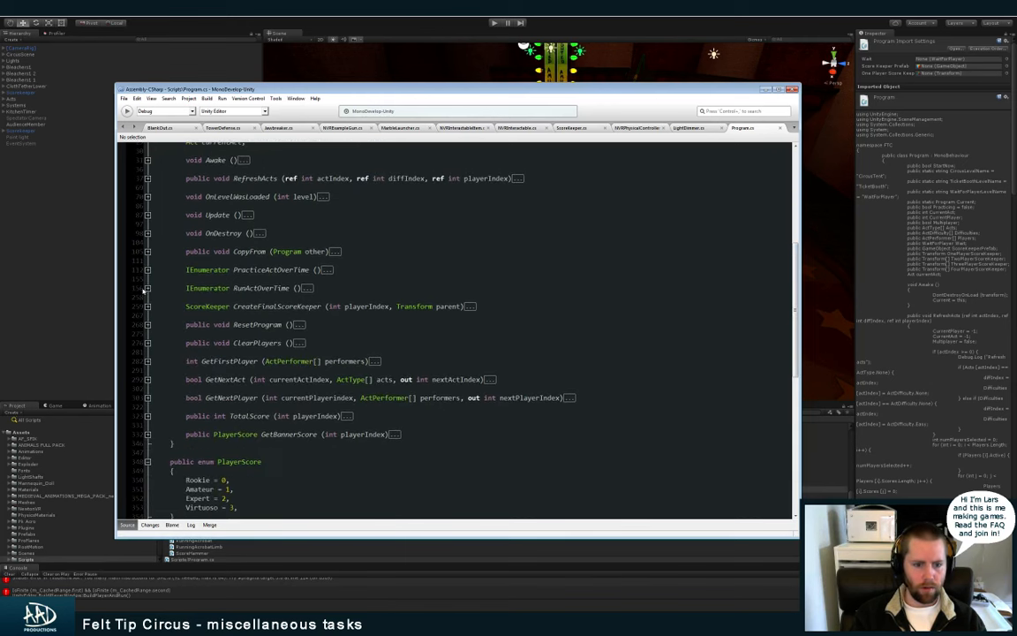
Unfold RunActOverTime in Program.cs and go to the declaration of the ActSetup method it calls
click(148, 287)
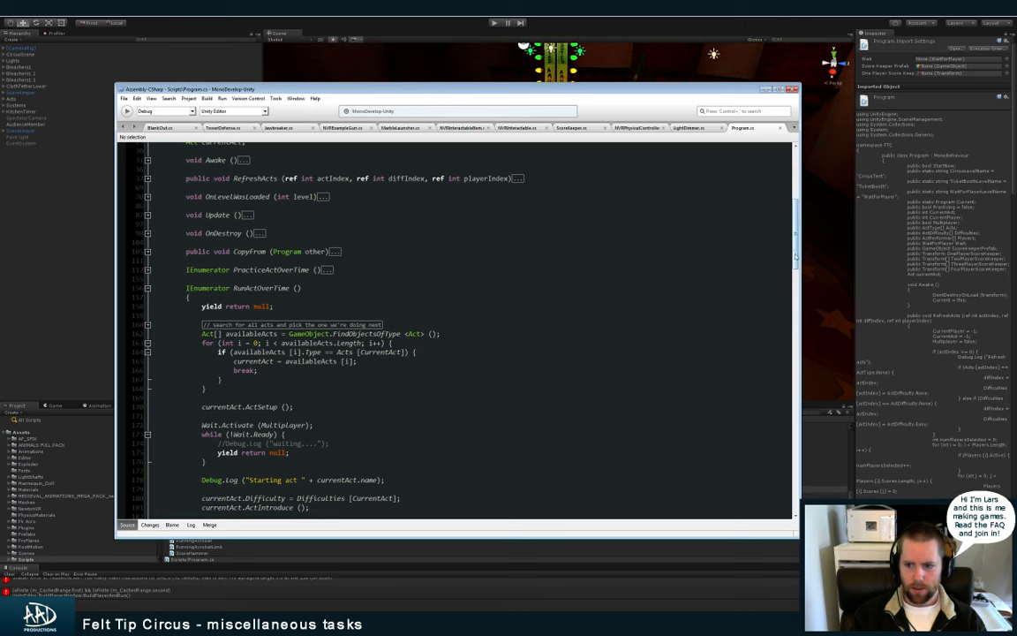
scroll(716, 237, down, 3)
click(317, 318)
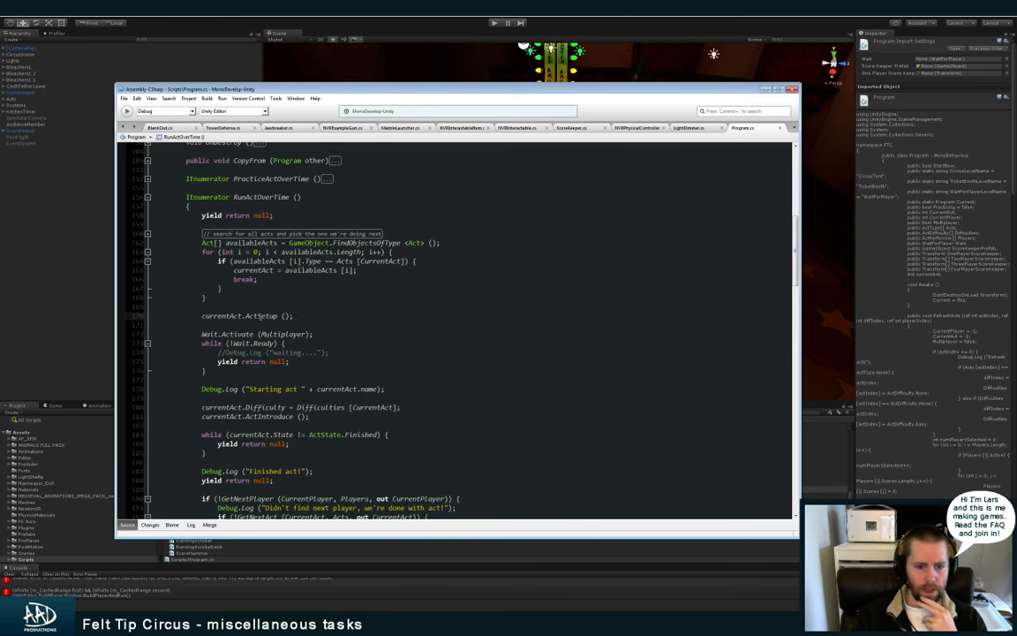
right_click(269, 325)
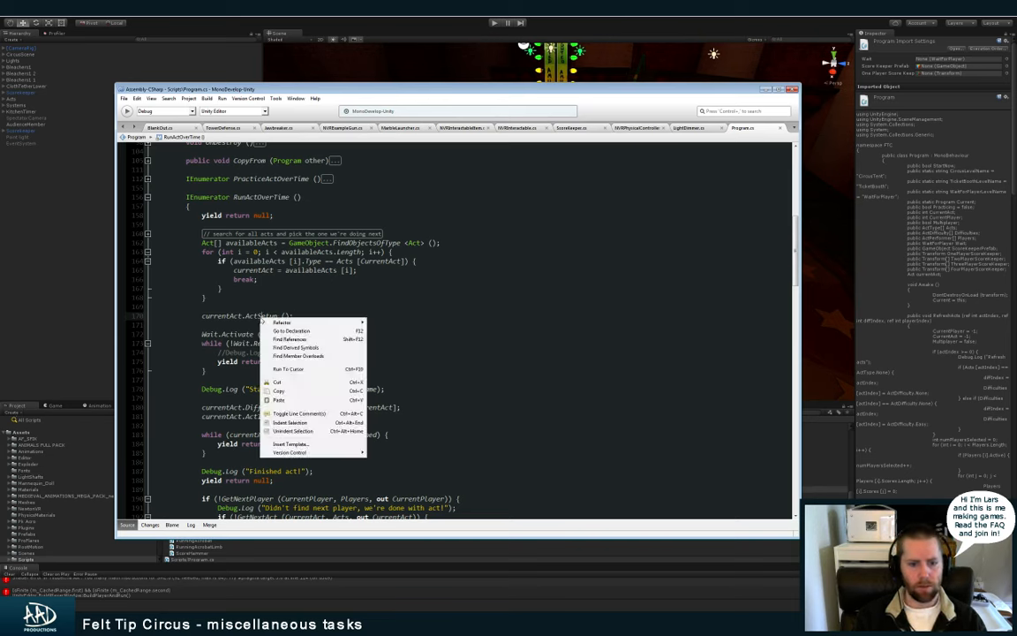
click(296, 341)
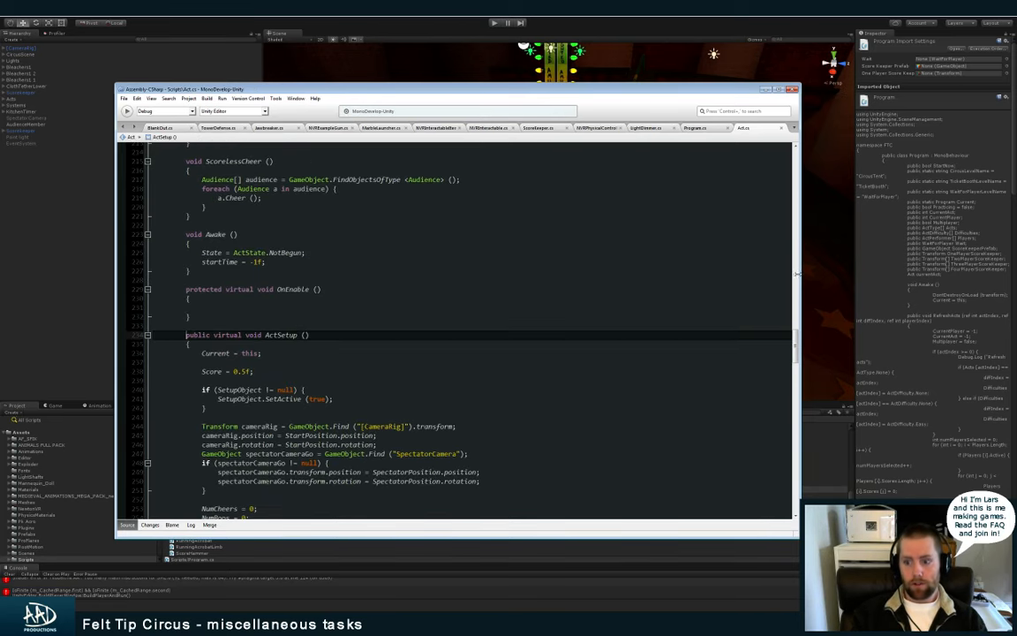
Widen the code window and review the Act class's field declarations and the ActSetup method in Act.cs
drag(802, 283, 882, 353)
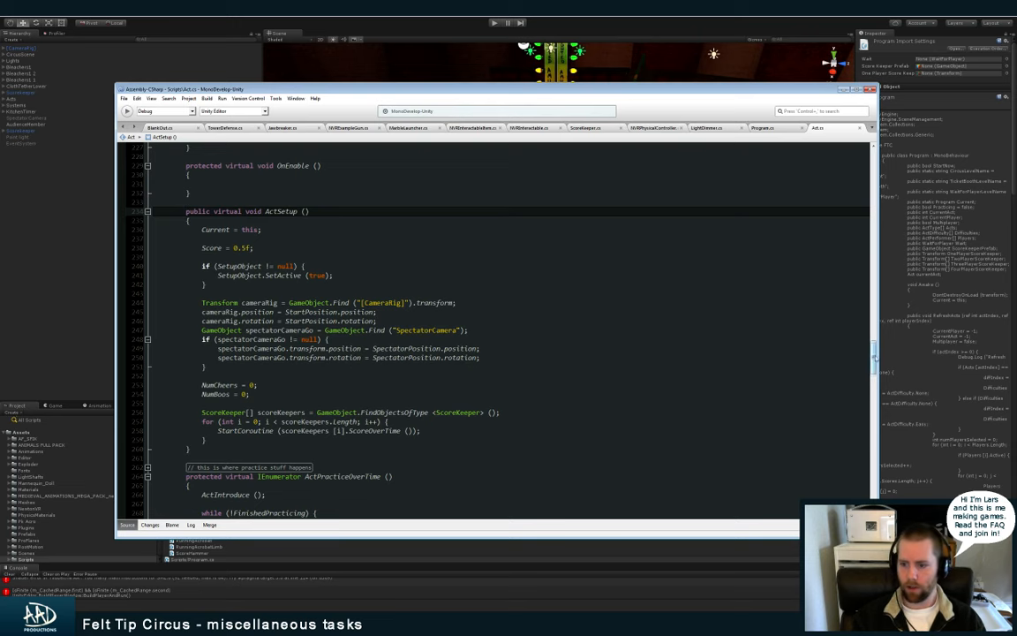
drag(873, 357, 859, 201)
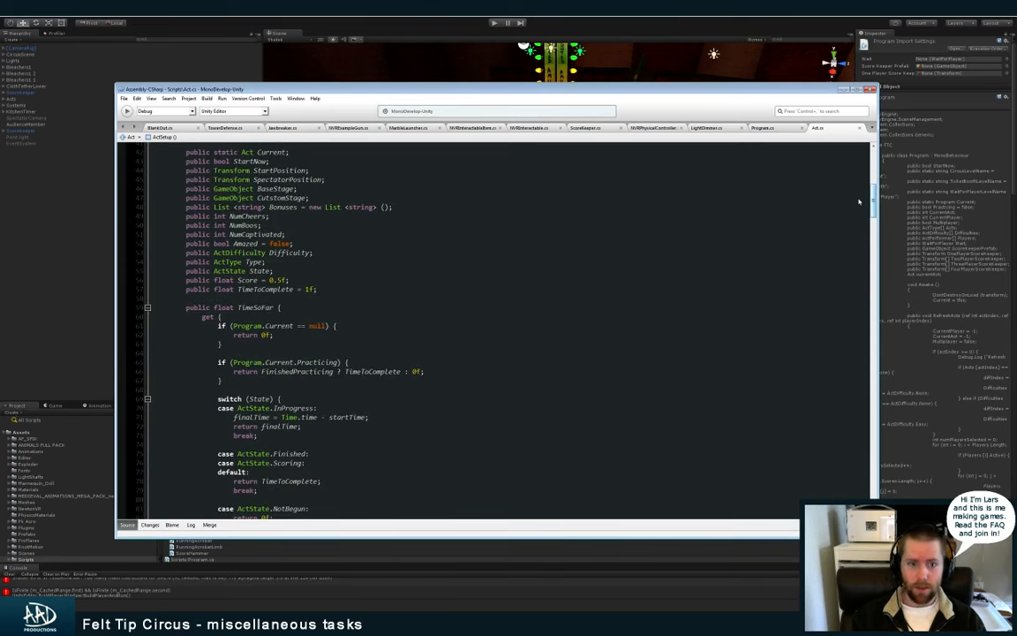
drag(858, 201, 899, 357)
Start a Spotlights.Current.SetTargets call below the "Current = this;" line in ActSetup
click(344, 234)
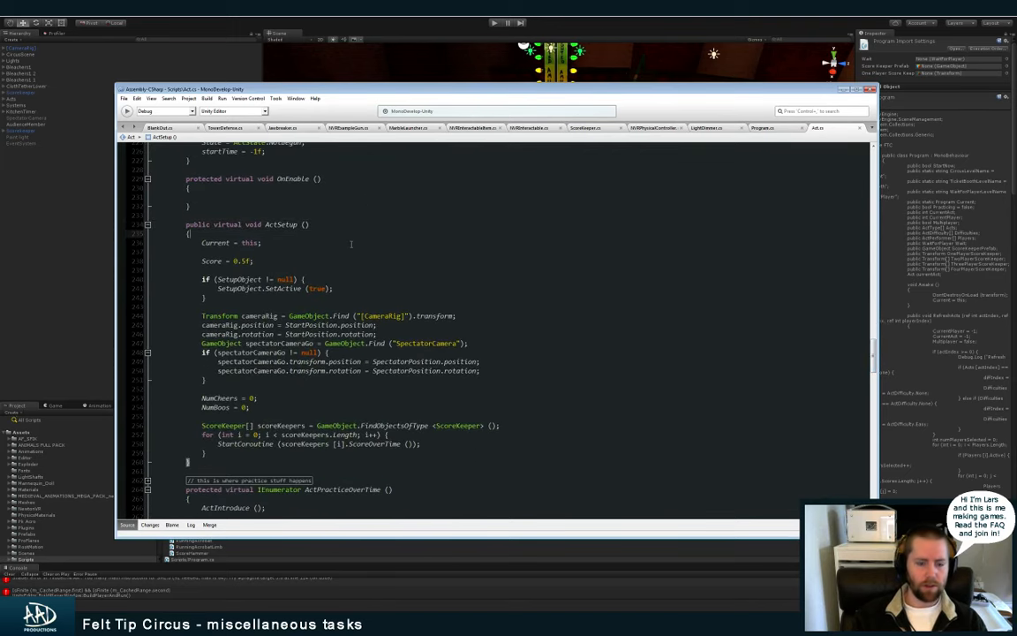
click(351, 243)
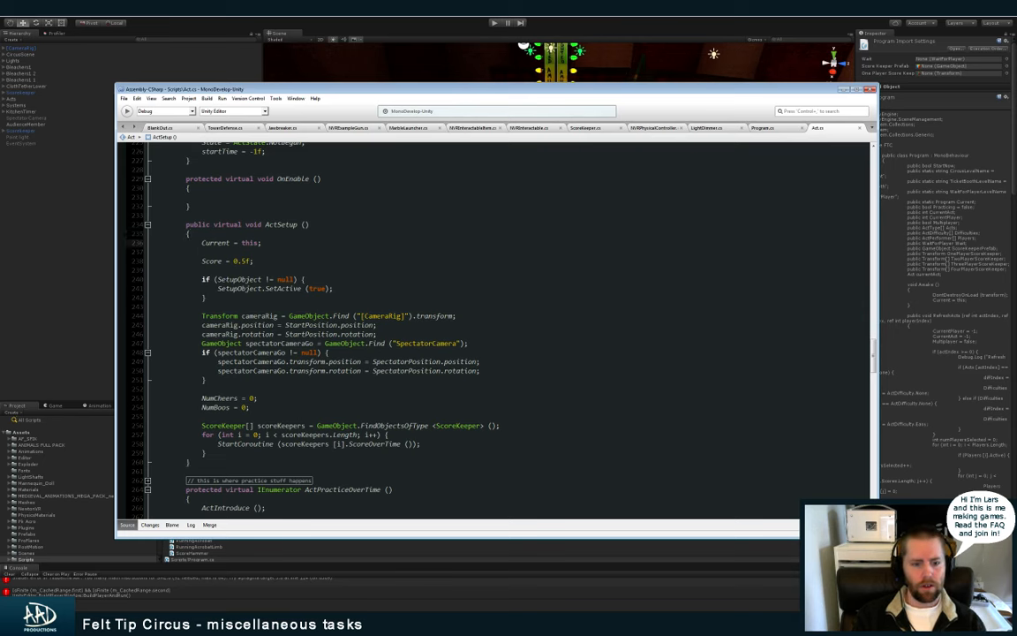
key(Return)
key(Return)
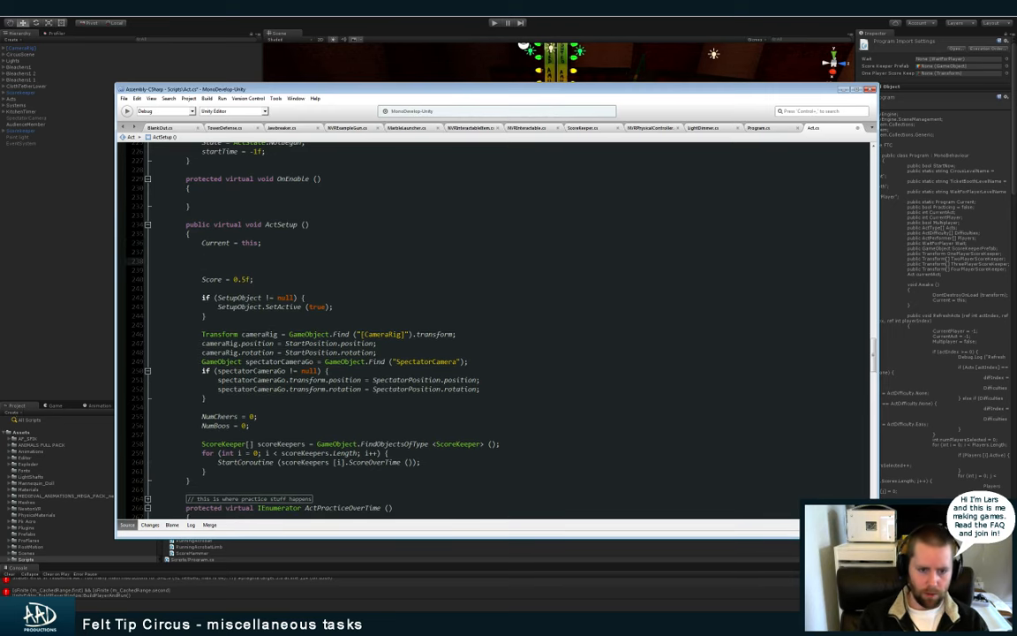
text(Spotlights)
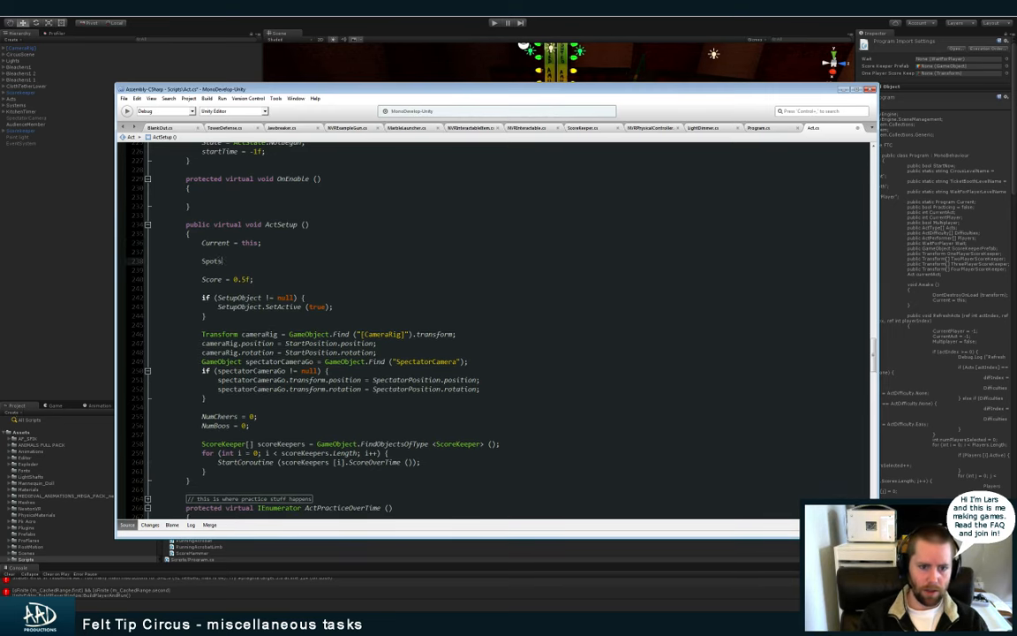
text(.Cu)
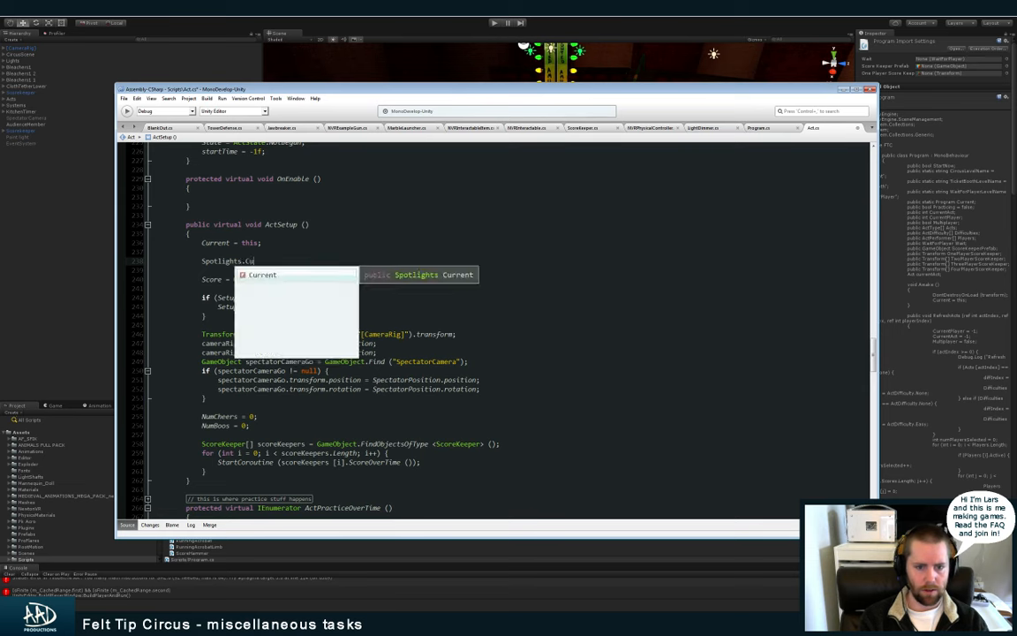
key(Return)
text(.)
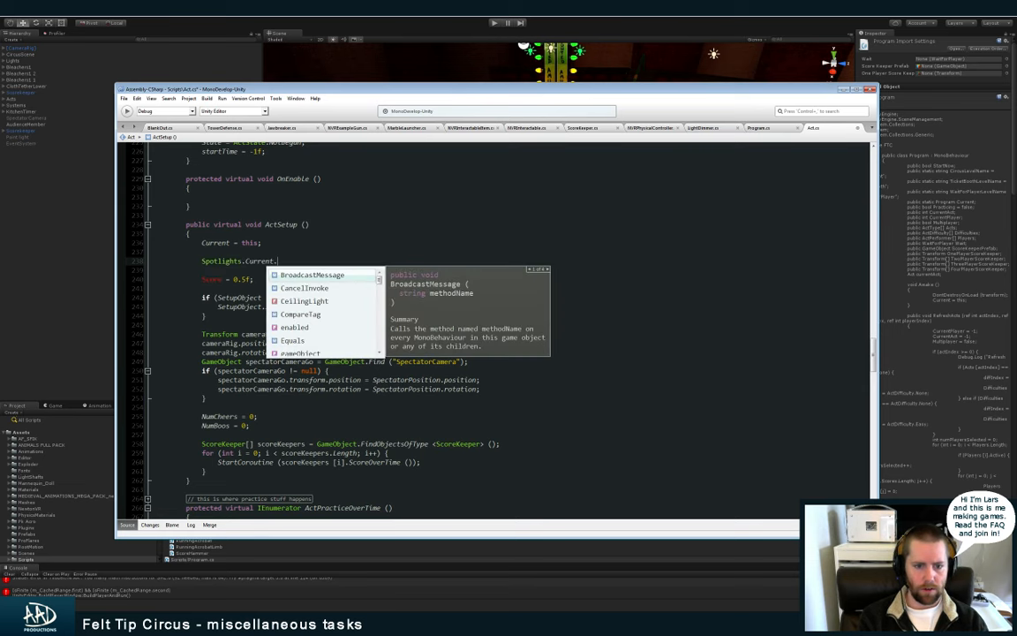
text(T)
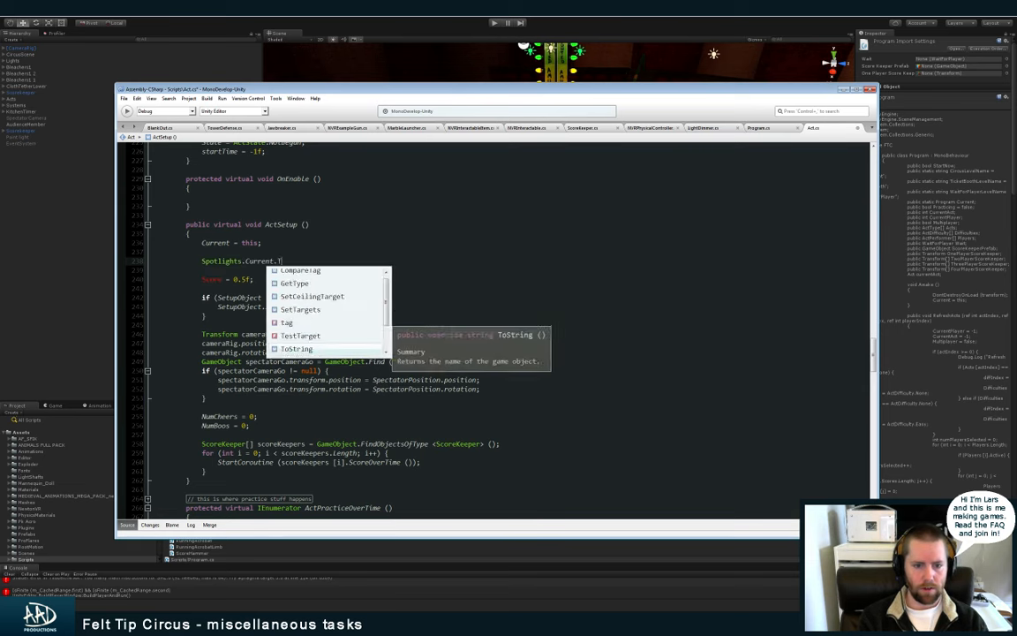
key(BackSpace)
text(Set)
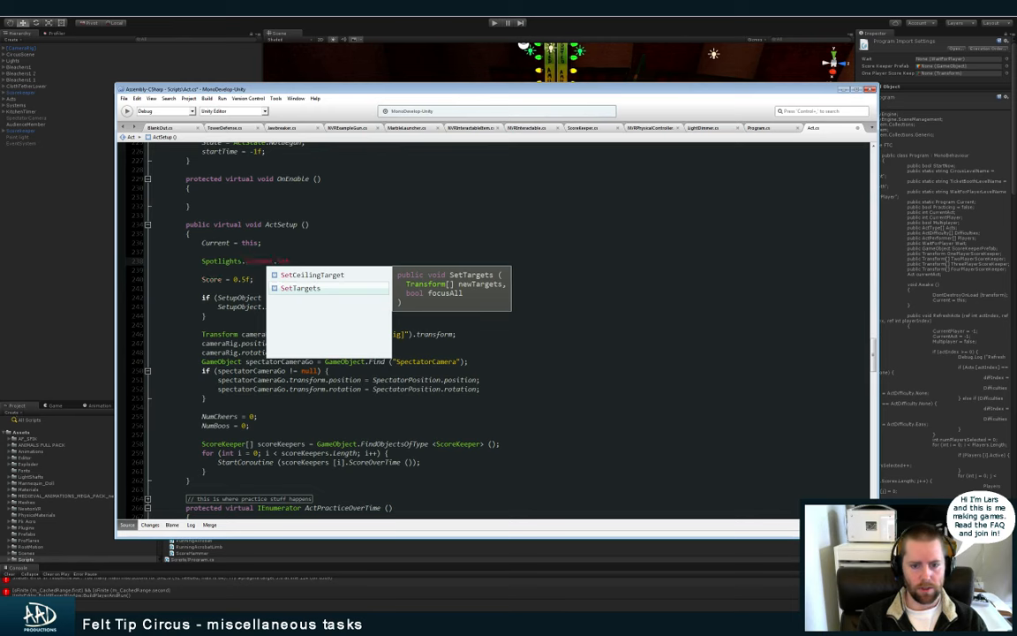
key(Return)
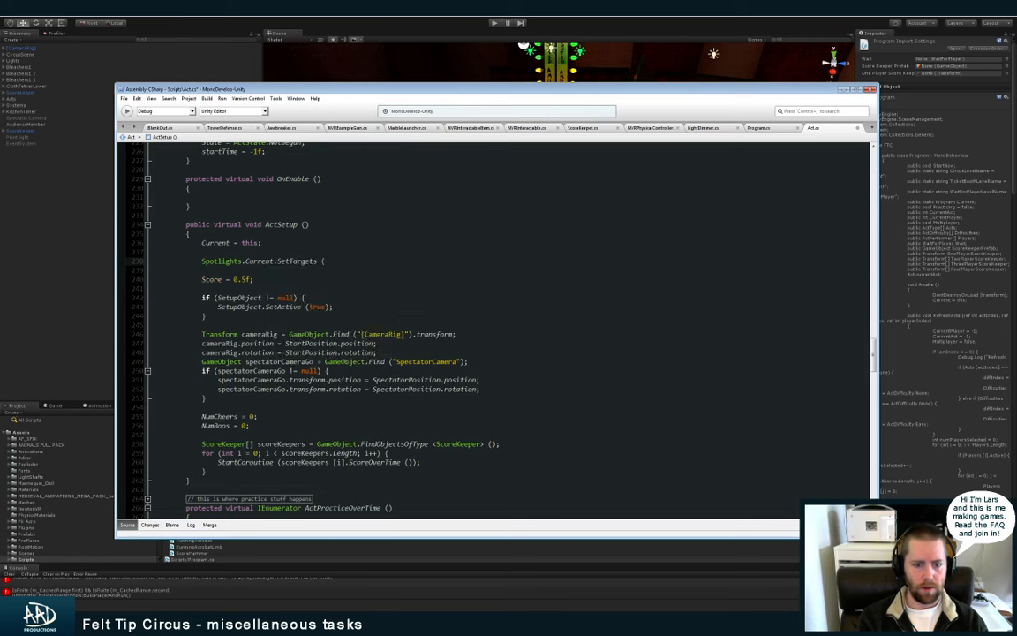
Move the unfinished SetTargets call from above the Score assignment to below the spectator camera block in ActSetup
key(shift+Home)
key(shift+Home)
key(ctrl+c)
key(Delete)
key(Delete)
key(Delete)
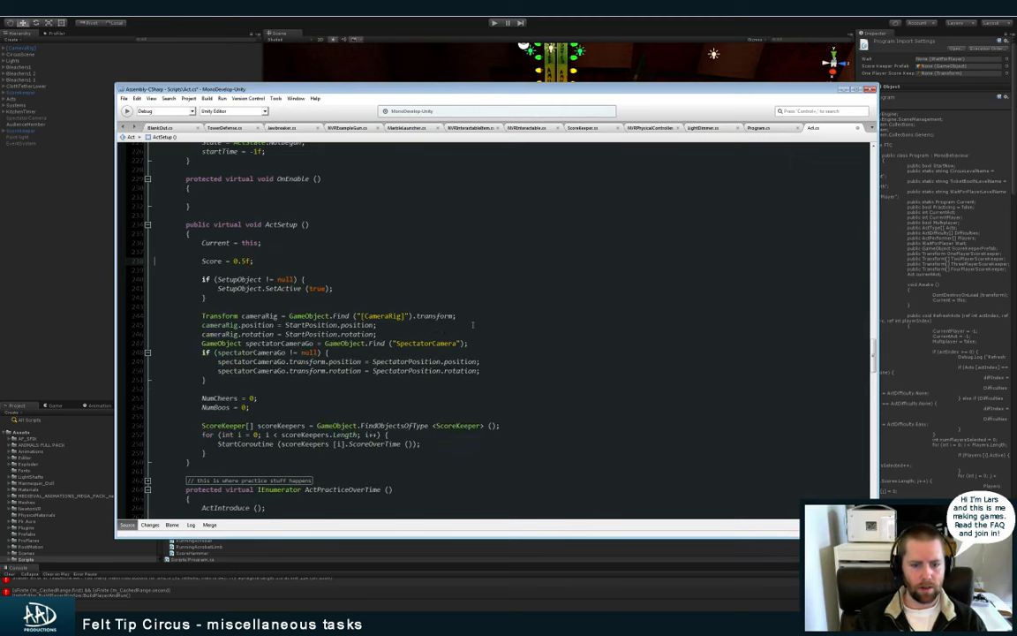
key(Return)
key(Return)
key(ctrl+v)
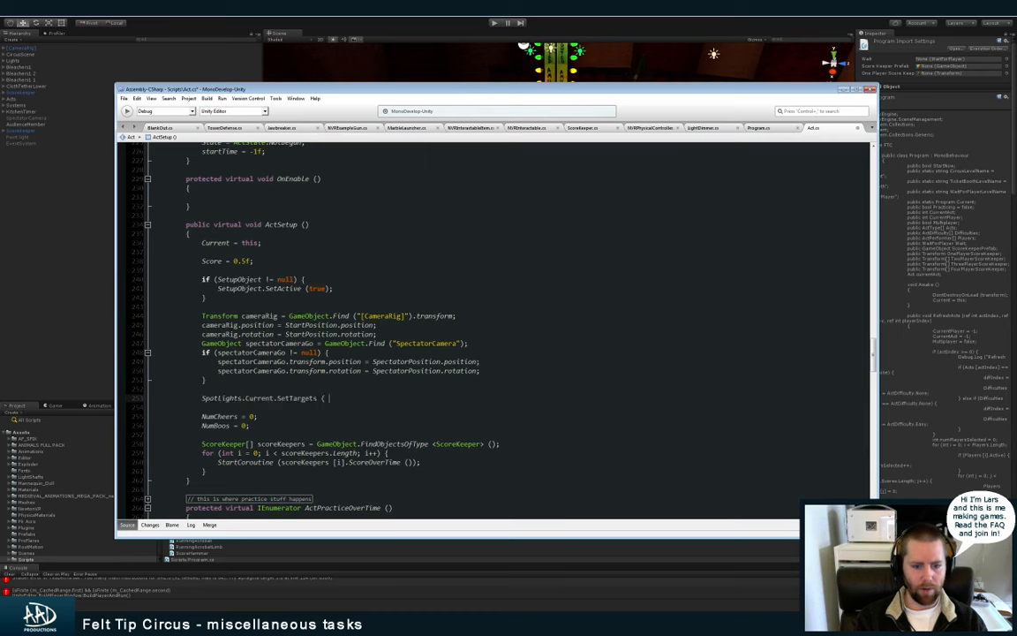
Complete the SetTargets call with the arguments "new Transform[] { cameraRig }, true" and end the statement
text(new Transform[] )
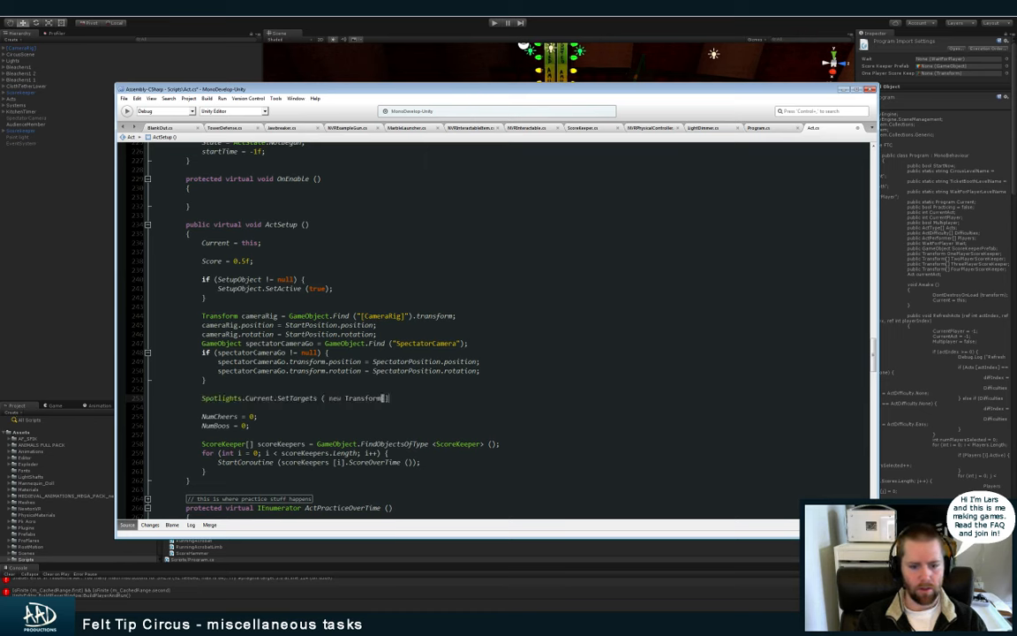
text({ c)
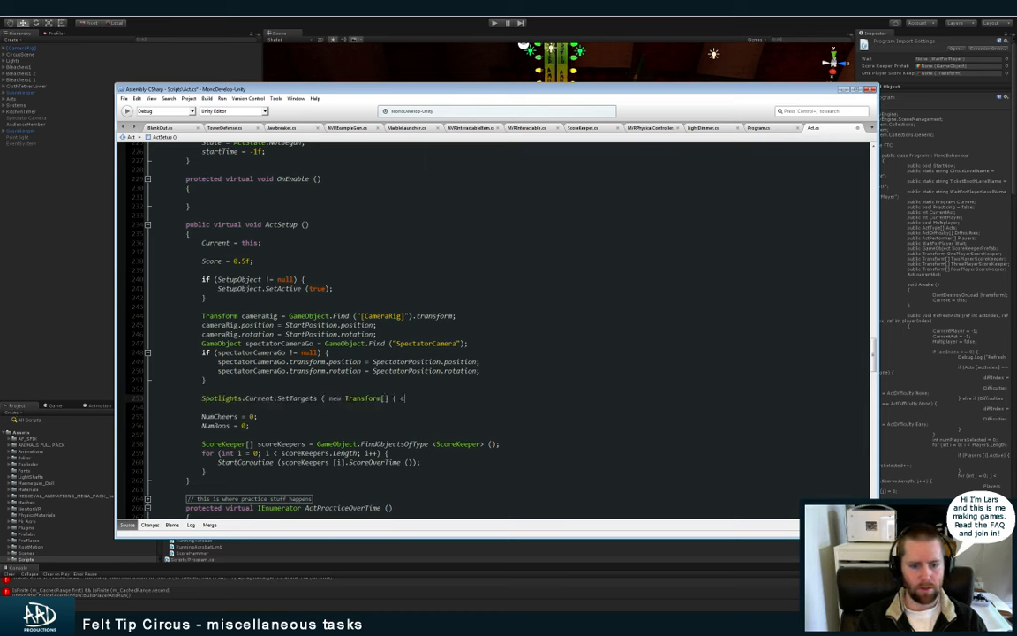
text(ameraRig })
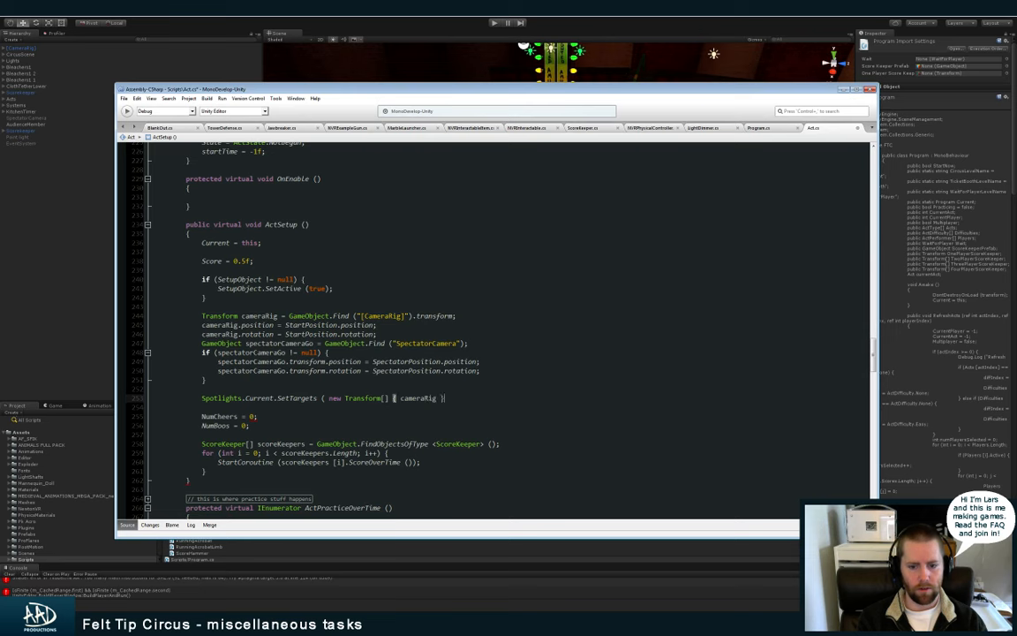
text(, true);)
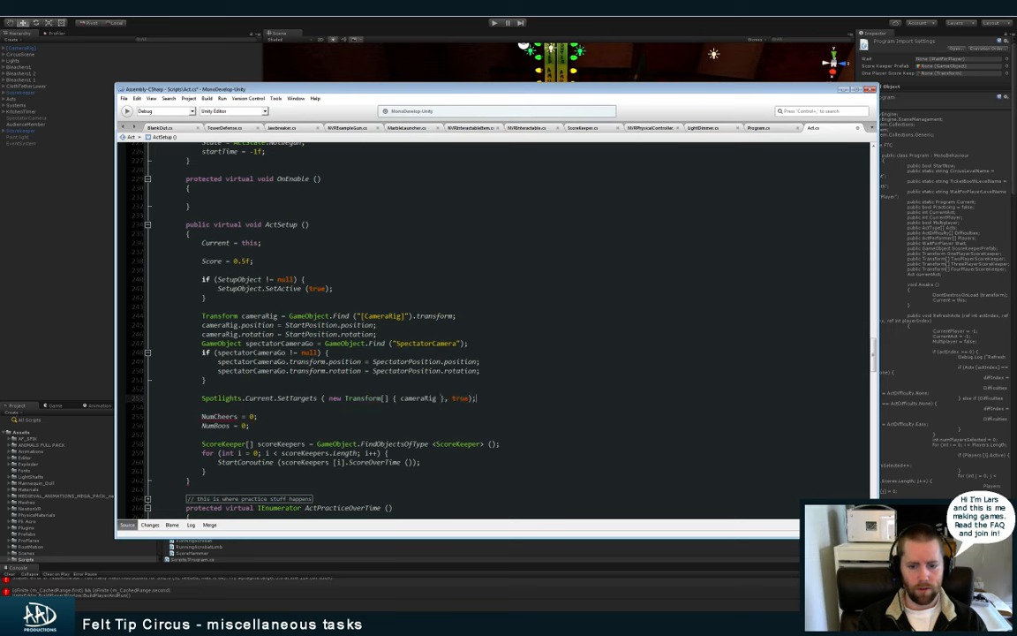
Add the line "Spotlights.Current.SetCeilingTarget (cameraRig);" beneath the SetTargets call and save Act.cs
key(Return)
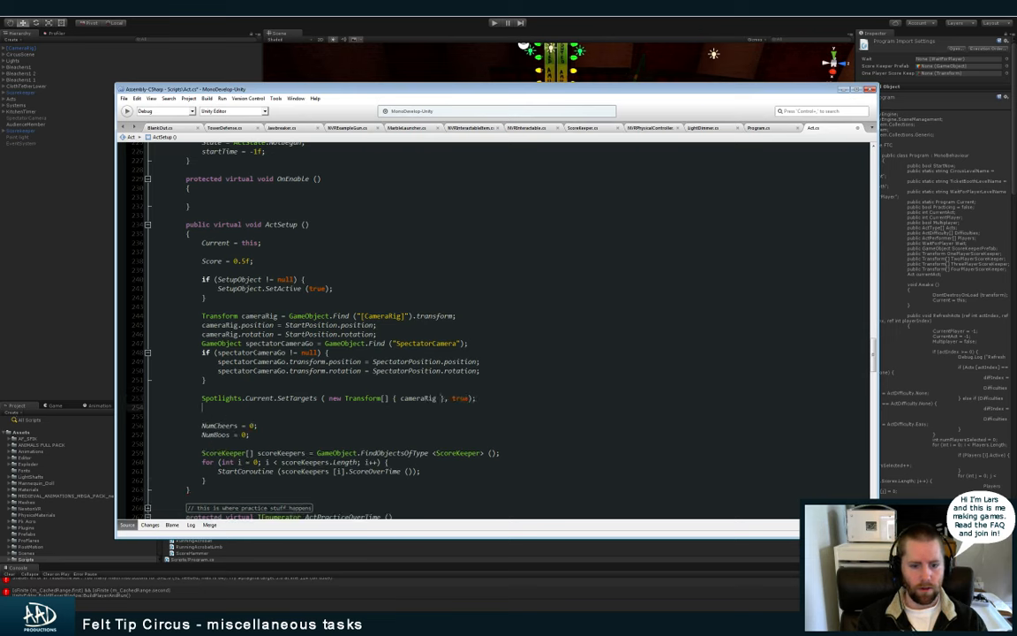
text(Spotlights.Current.Set()
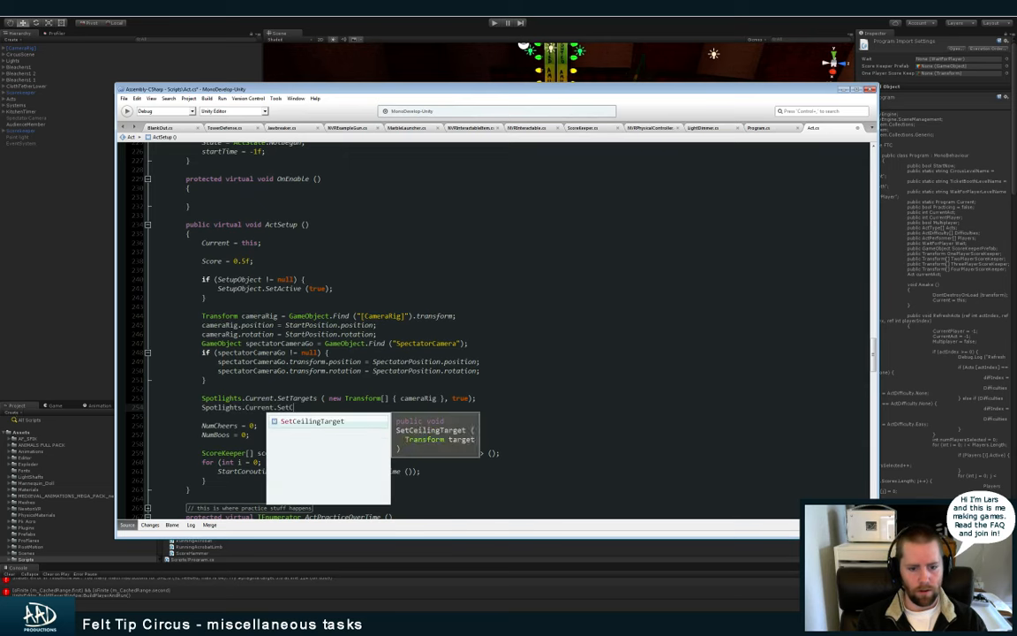
key(Return)
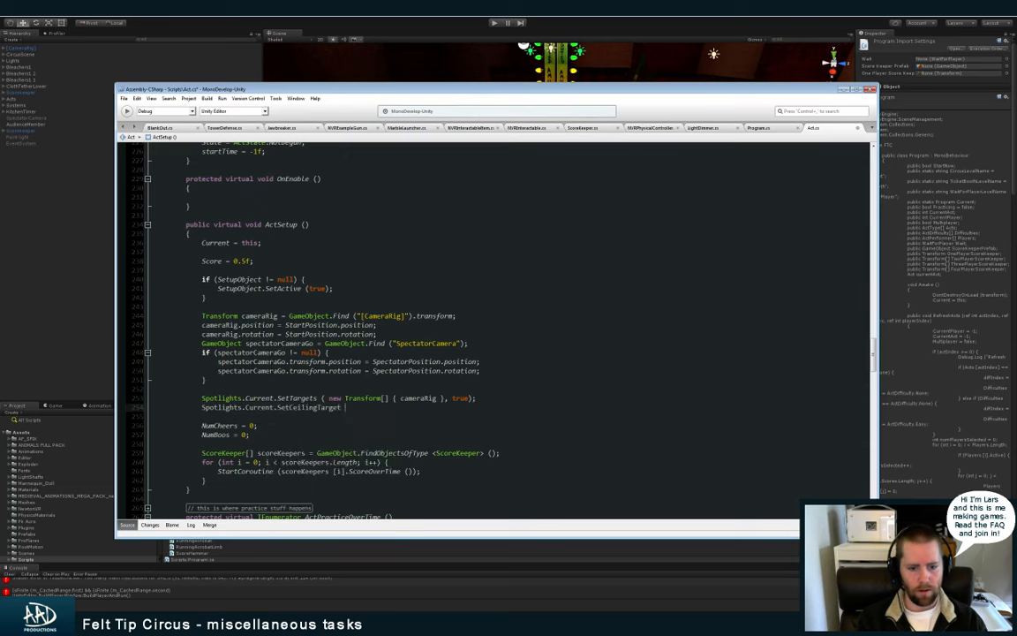
text(()
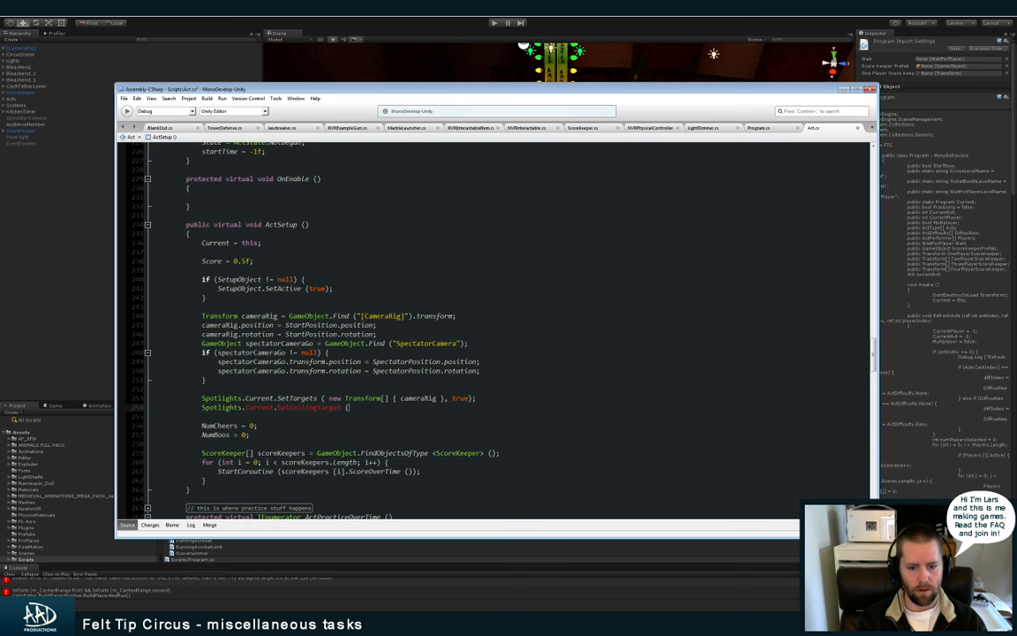
text(camer)
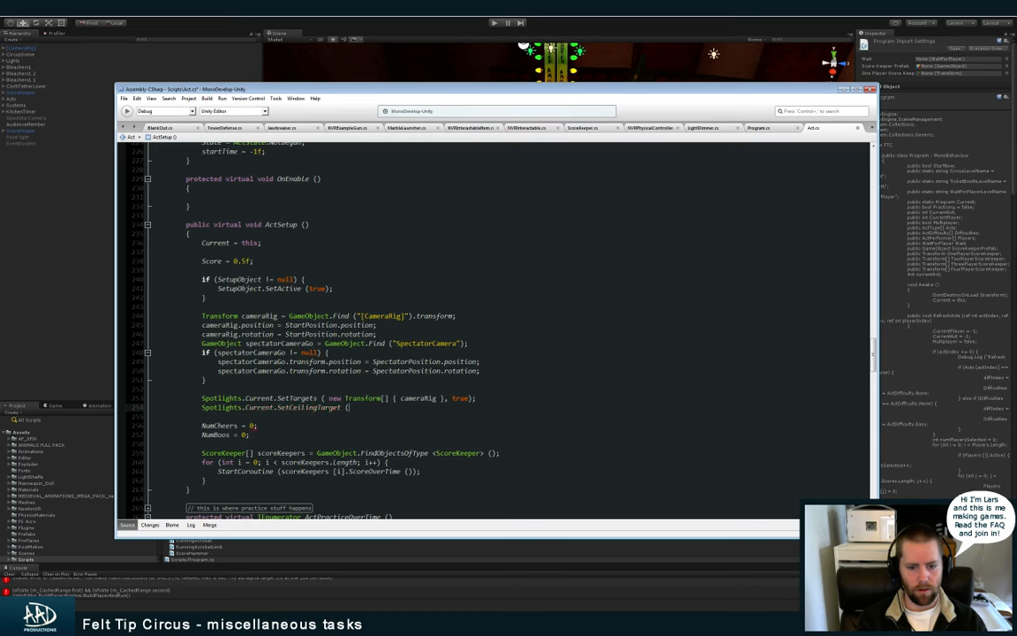
text(aRig);)
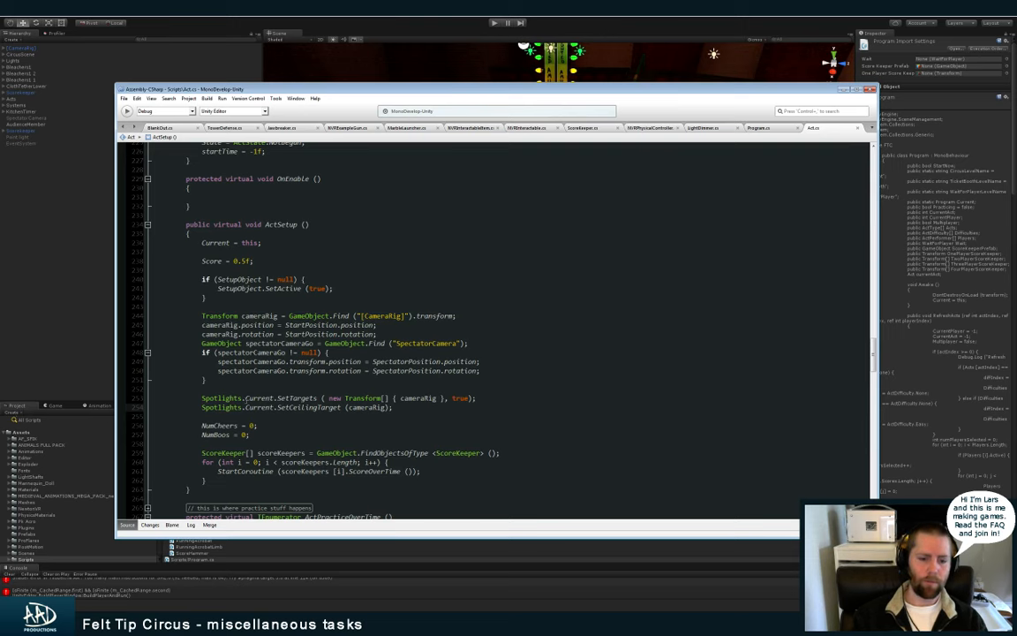
Inspect the SetTargets method in Spotlights.cs, close that file, and recheck the two new spotlight calls in ActSetup
right_click(231, 357)
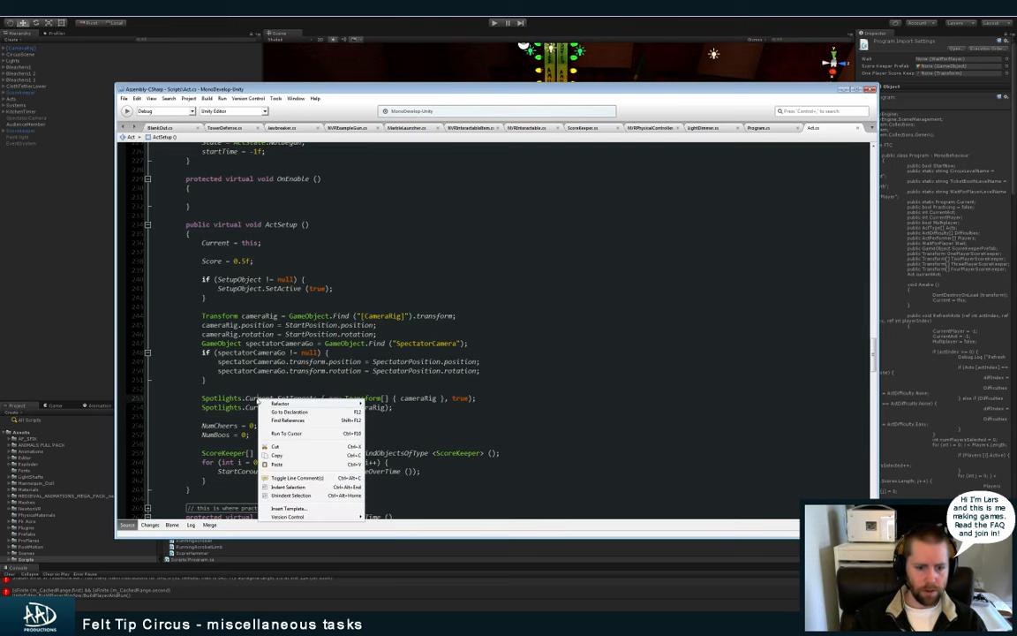
click(252, 373)
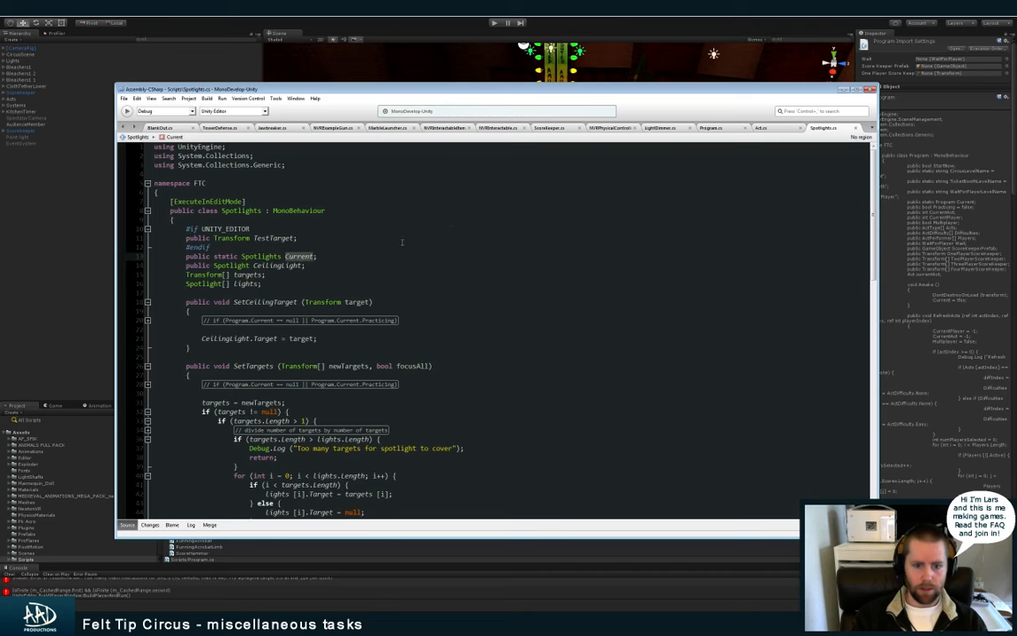
drag(878, 179, 883, 249)
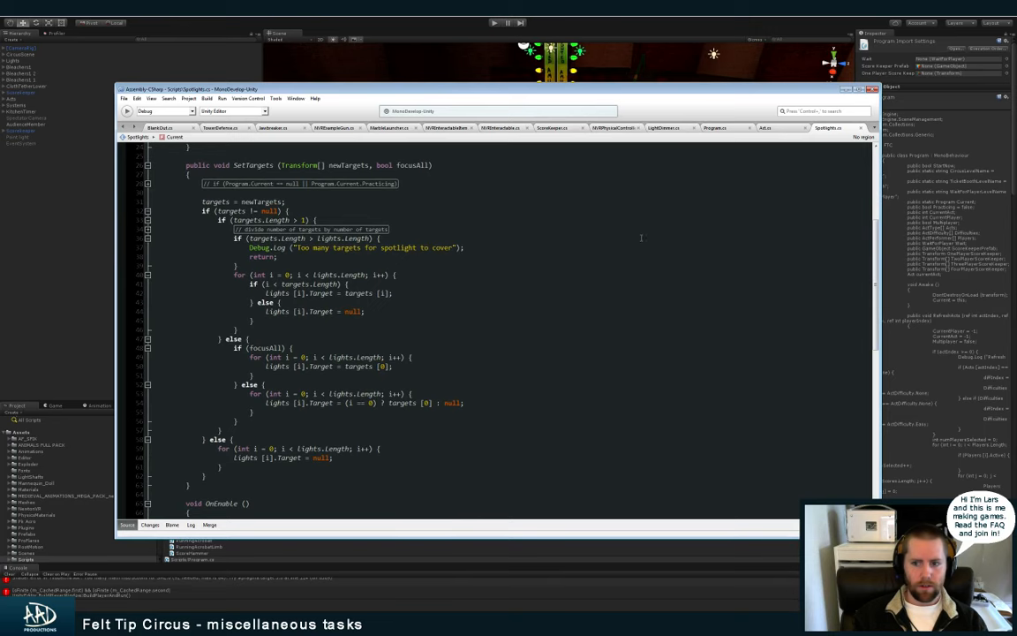
key(ctrl+w)
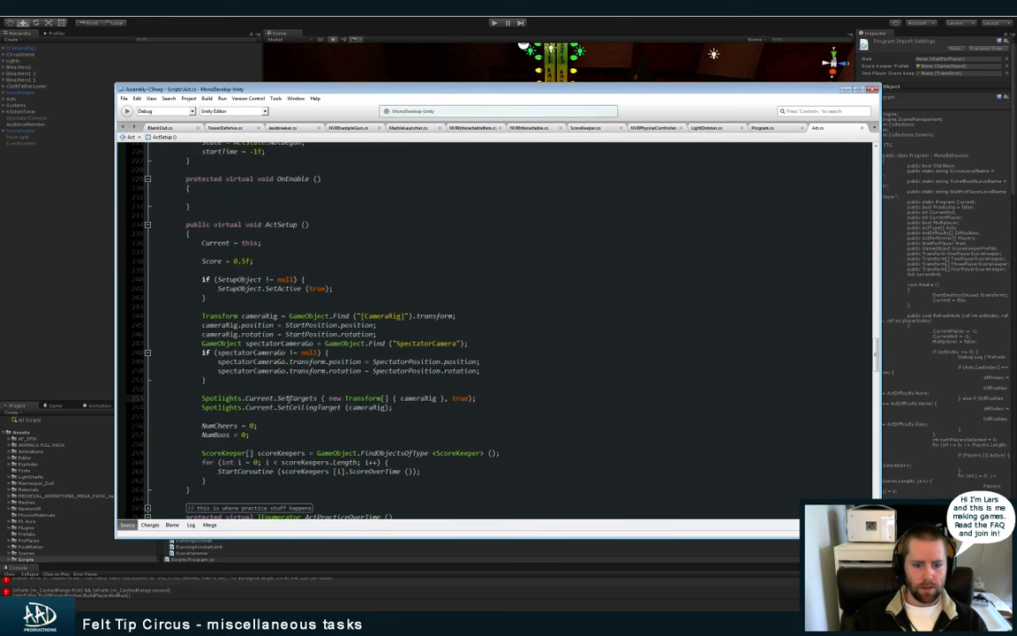
double_click(289, 399)
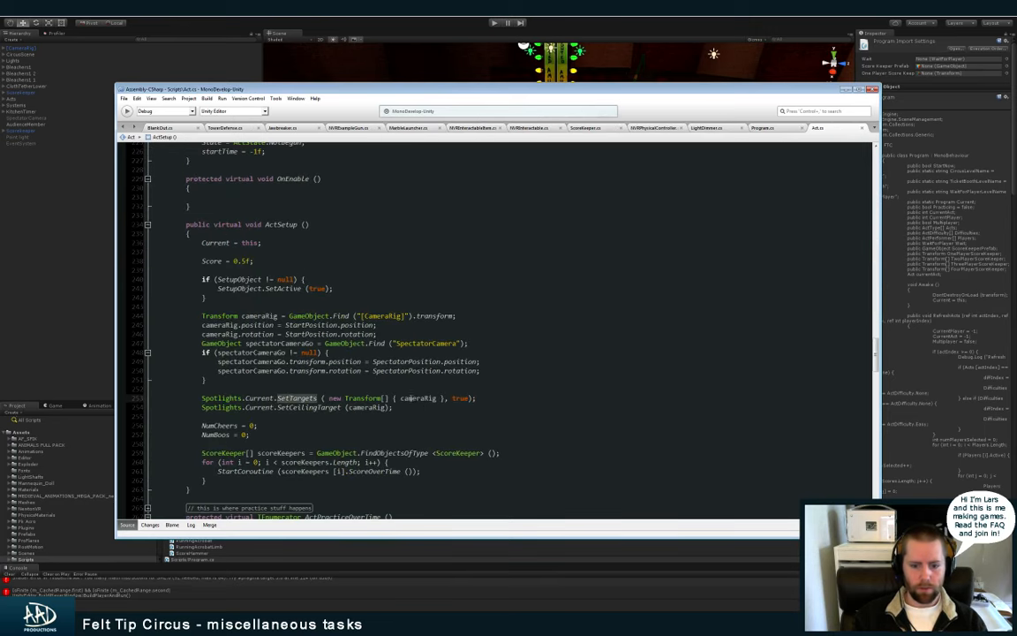
double_click(309, 407)
double_click(366, 407)
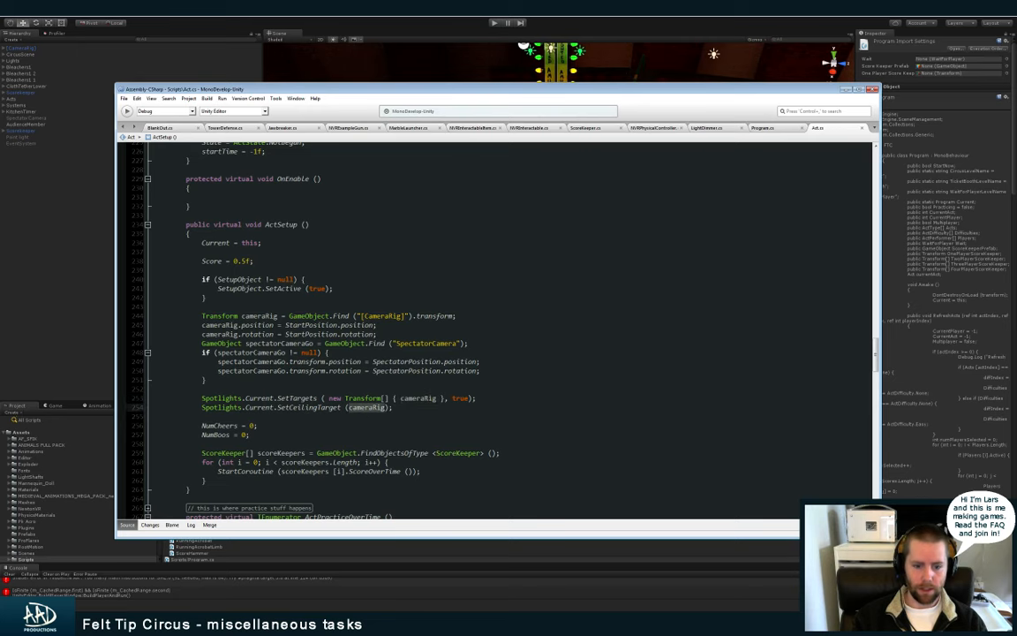
Switch back to Unity and select the CeilingSpotlight in the scene beneath the tent roof
click(563, 39)
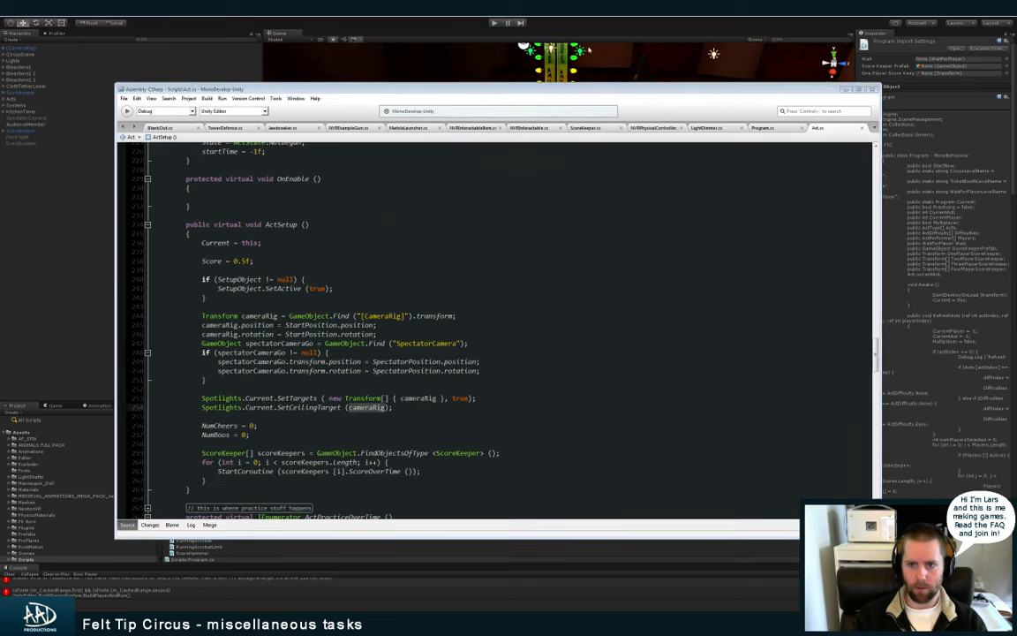
right_drag(625, 145, 628, 190)
scroll(629, 191, down, 5)
right_drag(567, 311, 565, 211)
click(552, 335)
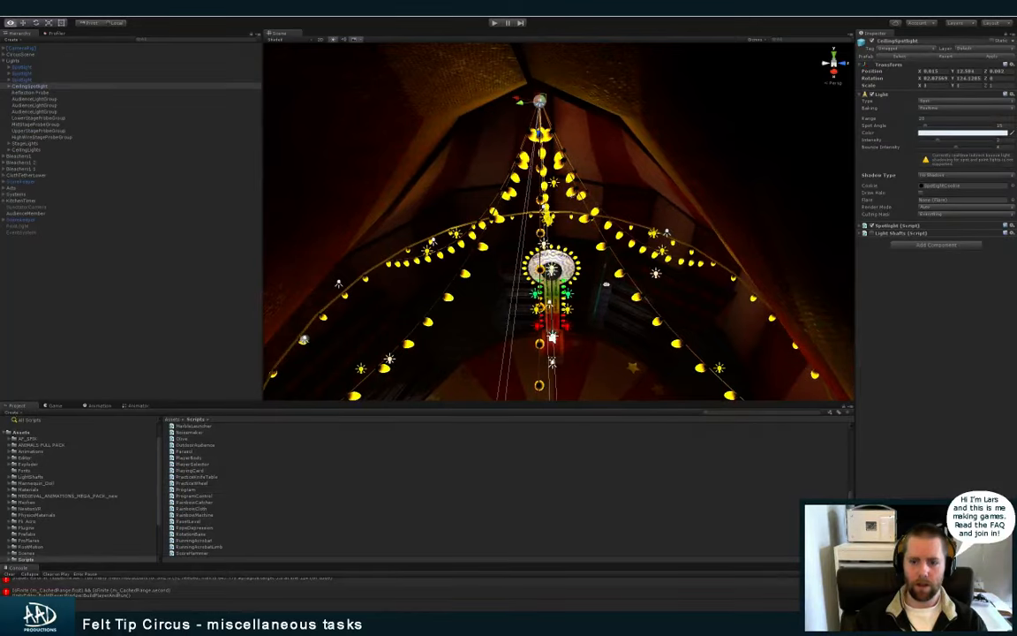
Examine how the ceiling spotlight, bleachers lights and ring spotlights are aimed at the circus stage, selecting each kind of light in the scene
key(f)
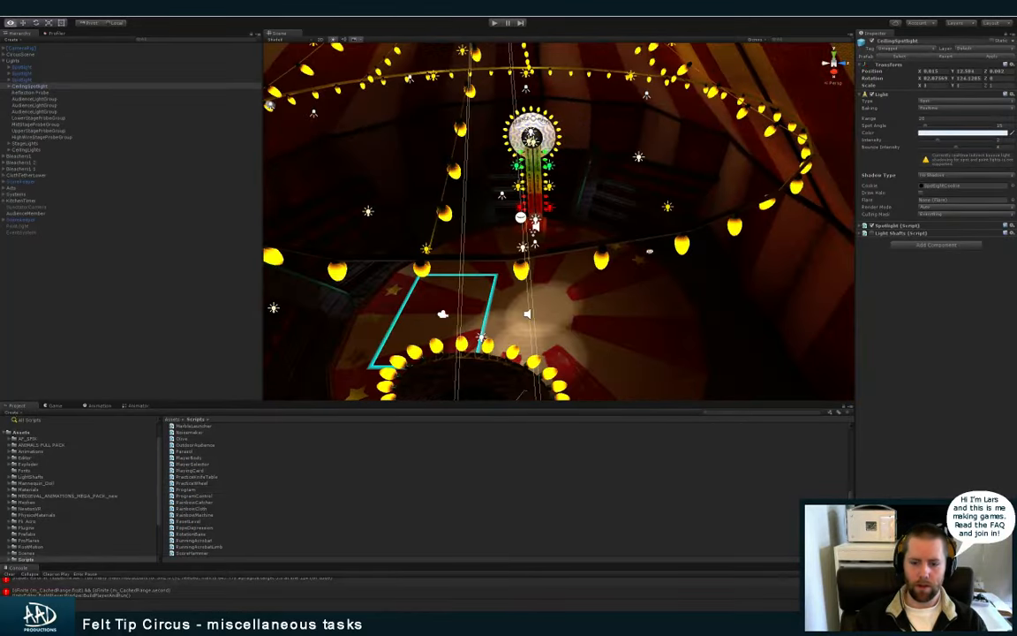
alt+drag(658, 253, 581, 170)
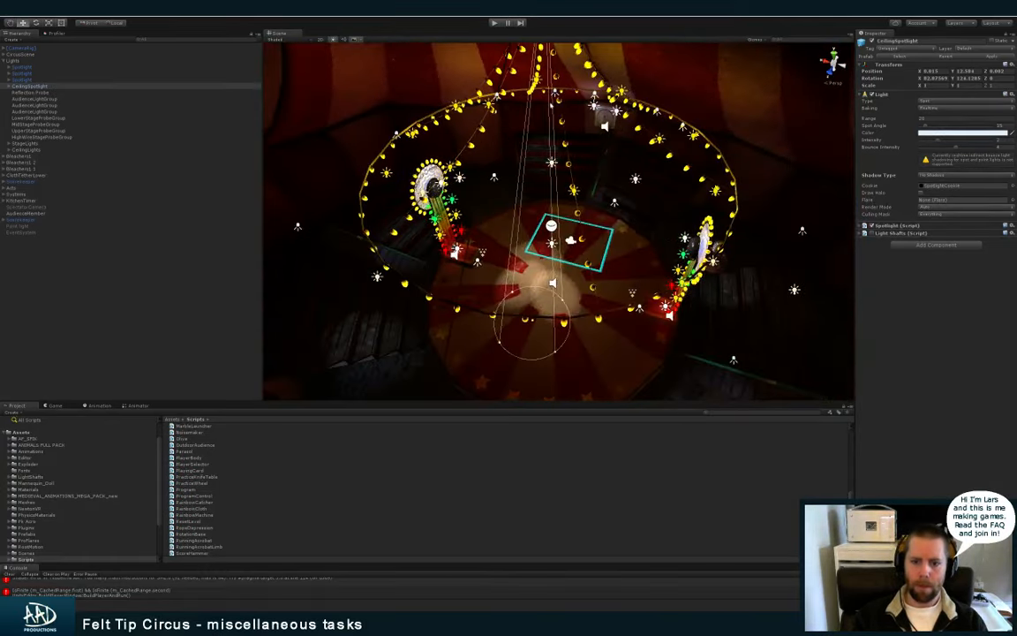
alt+drag(519, 165, 536, 208)
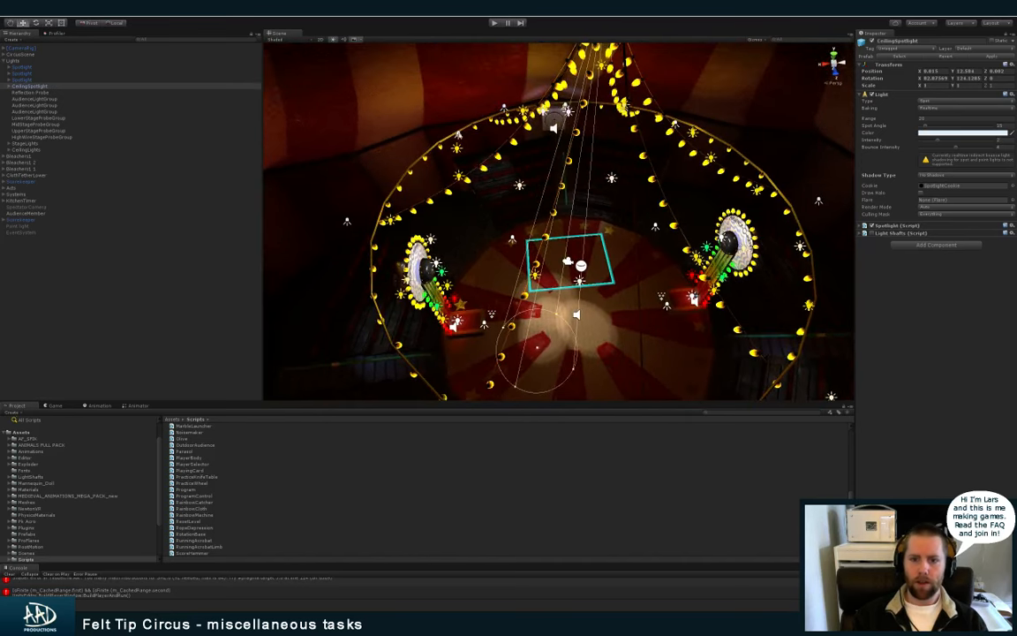
click(459, 135)
click(504, 109)
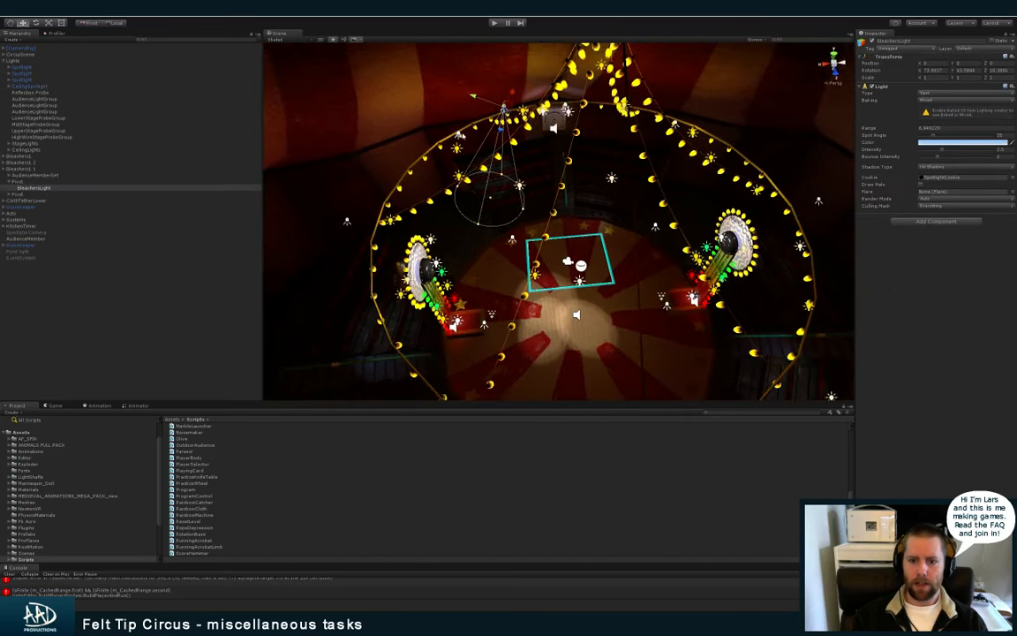
click(460, 136)
alt+drag(631, 140, 505, 139)
click(567, 113)
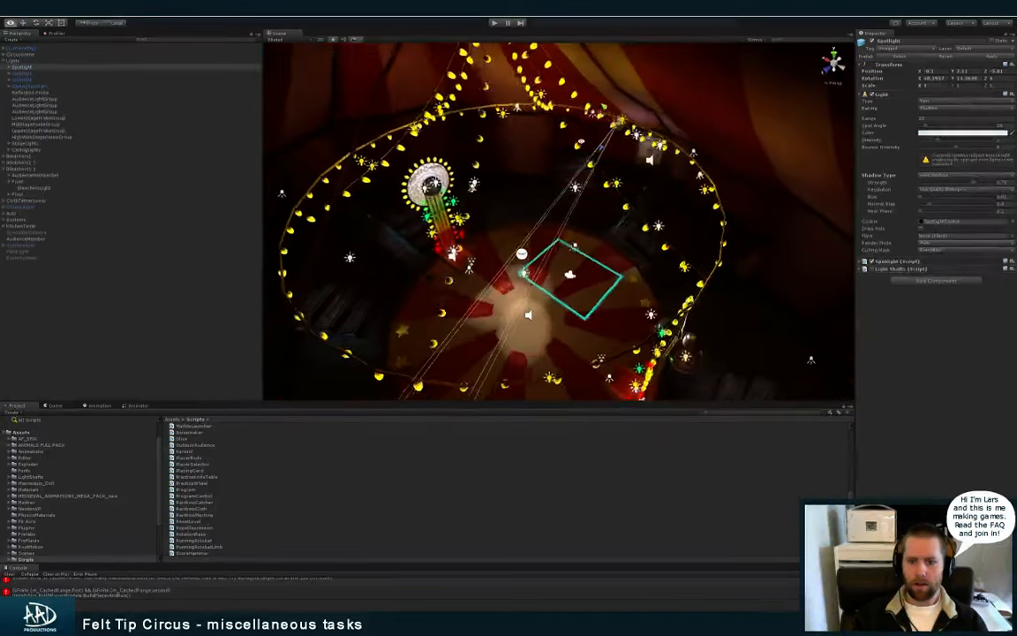
click(699, 180)
alt+drag(619, 175, 445, 134)
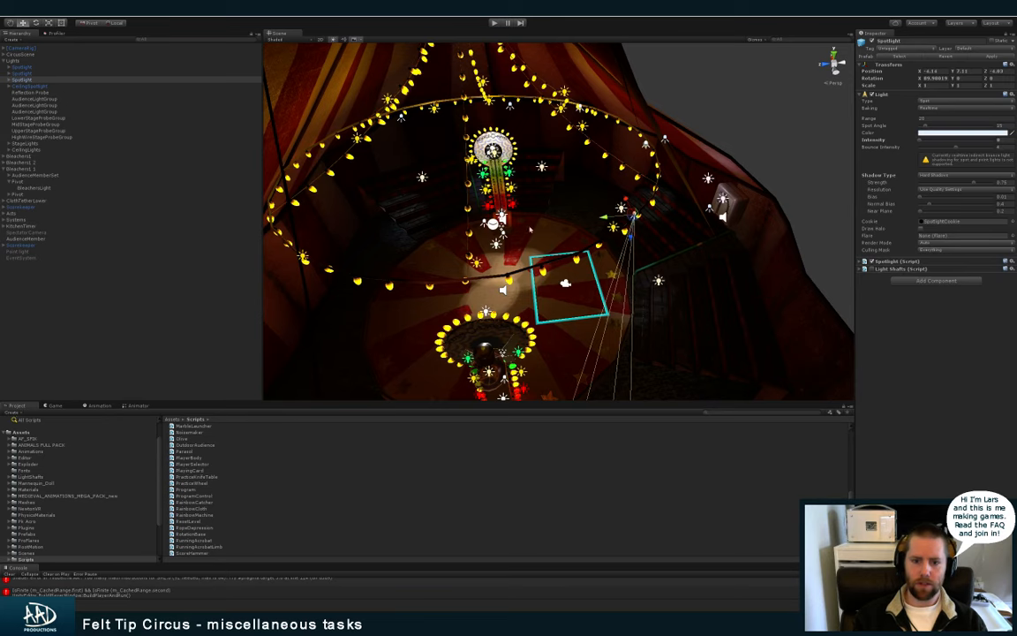
alt+drag(414, 303, 468, 269)
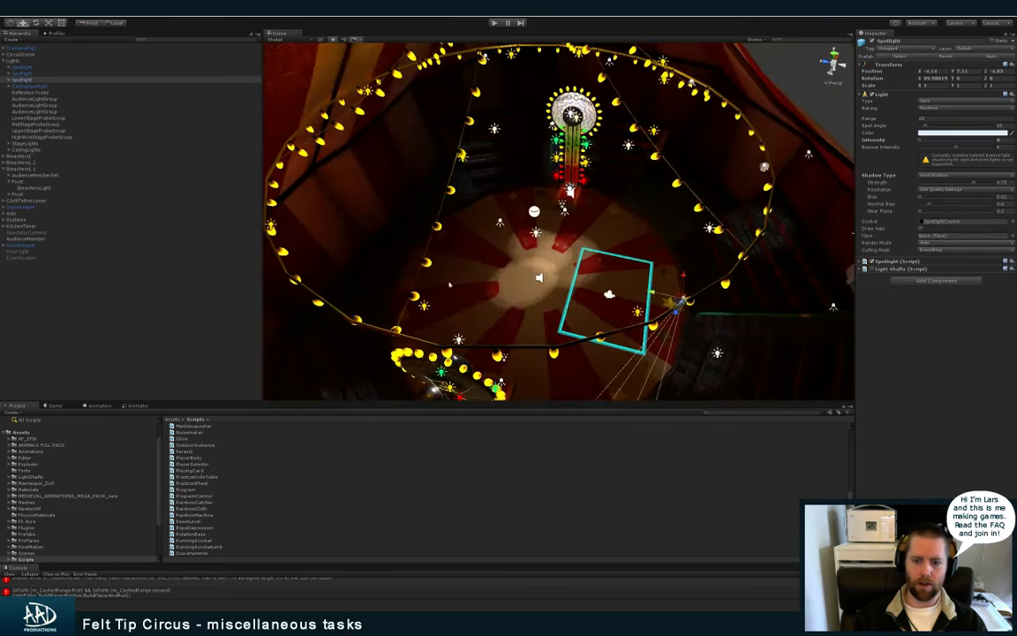
alt+drag(671, 277, 592, 285)
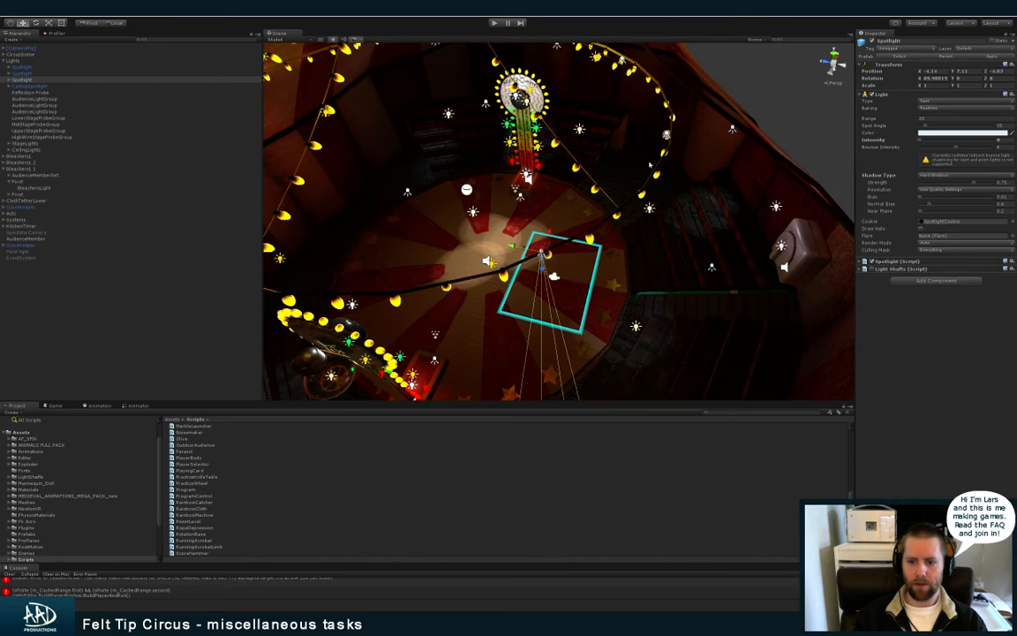
alt+drag(592, 285, 649, 273)
click(520, 144)
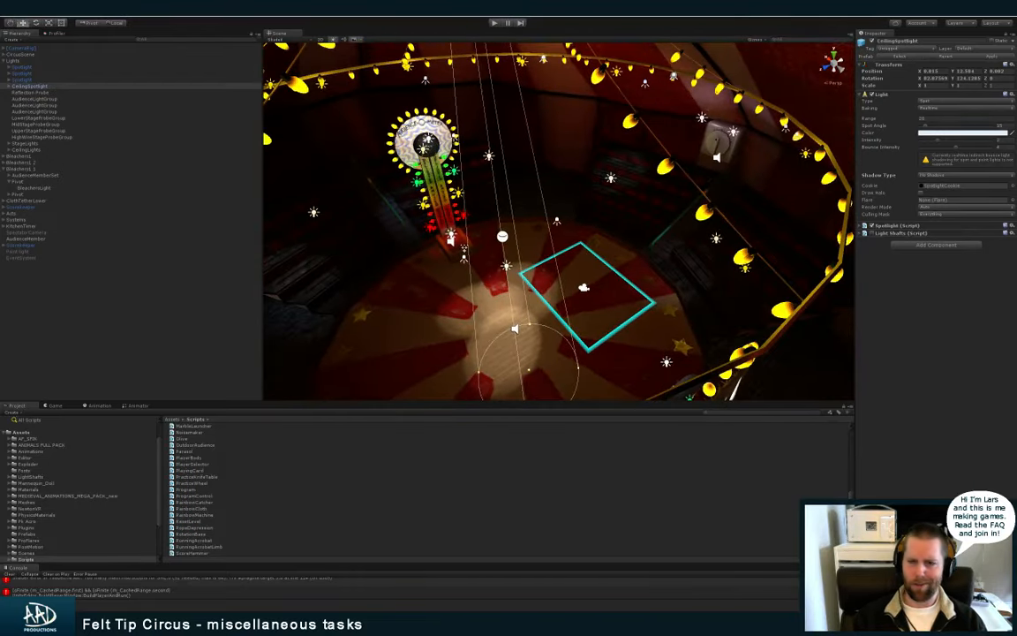
Switch to MonoDevelop and recheck the SetTargets and SetCeilingTarget calls in ActSetup against the lights in the Unity scene
key(alt+Tab)
click(516, 342)
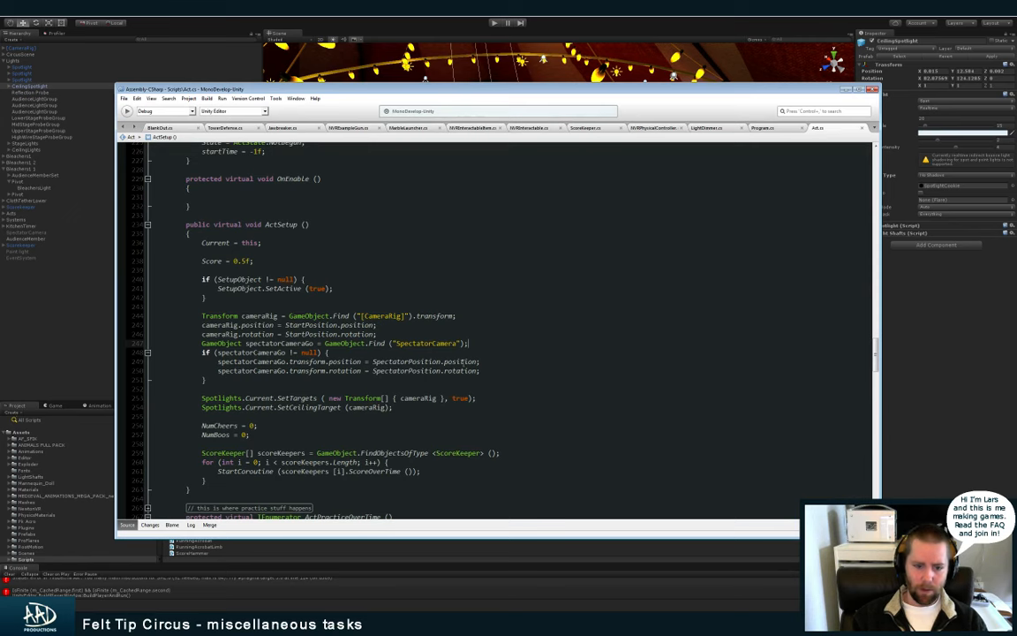
click(421, 404)
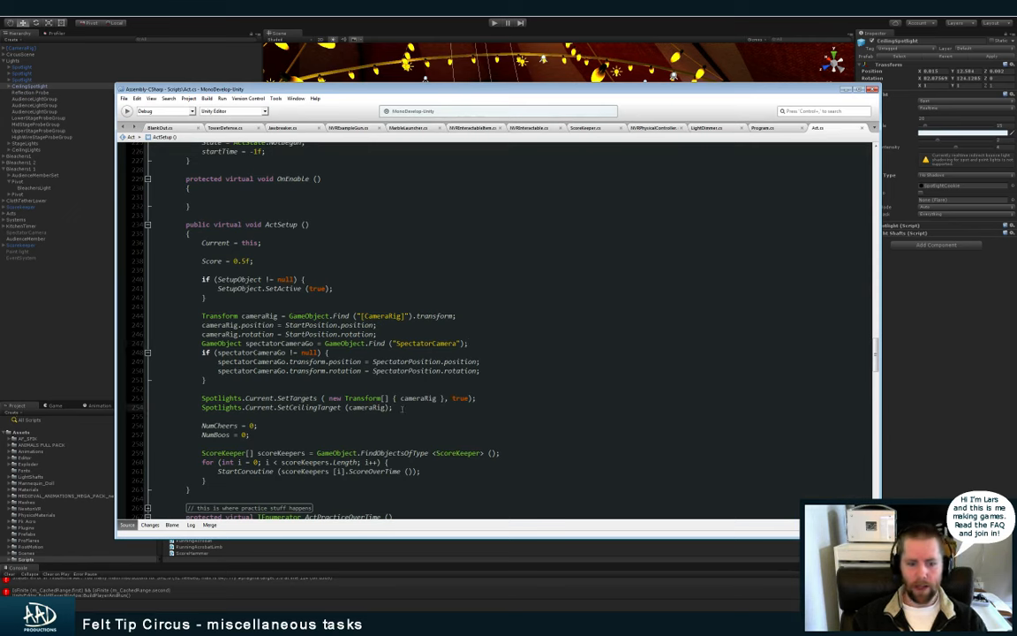
key(alt+Tab)
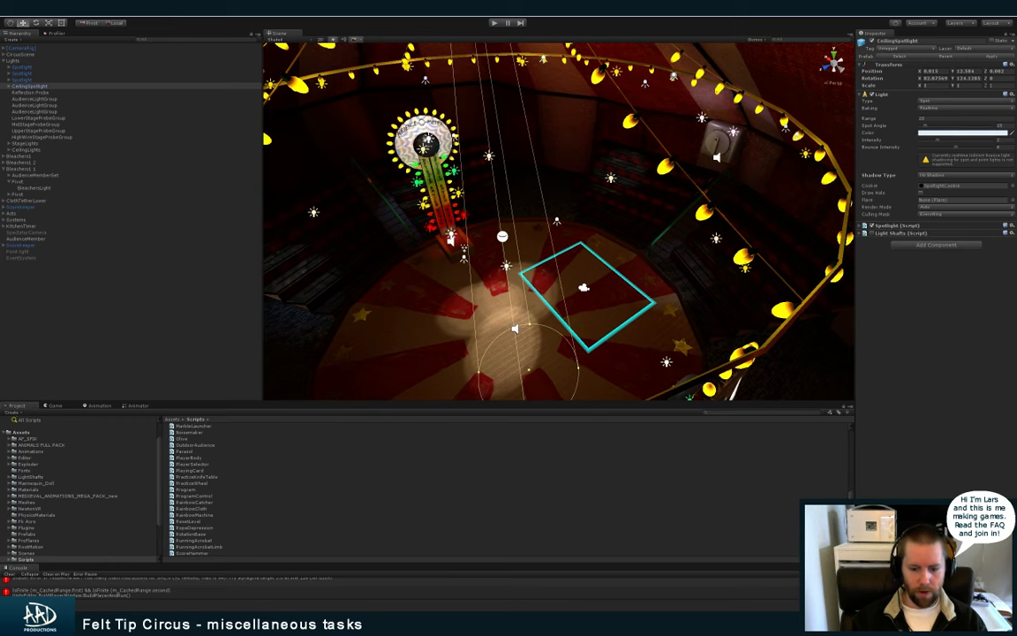
key(alt+Tab)
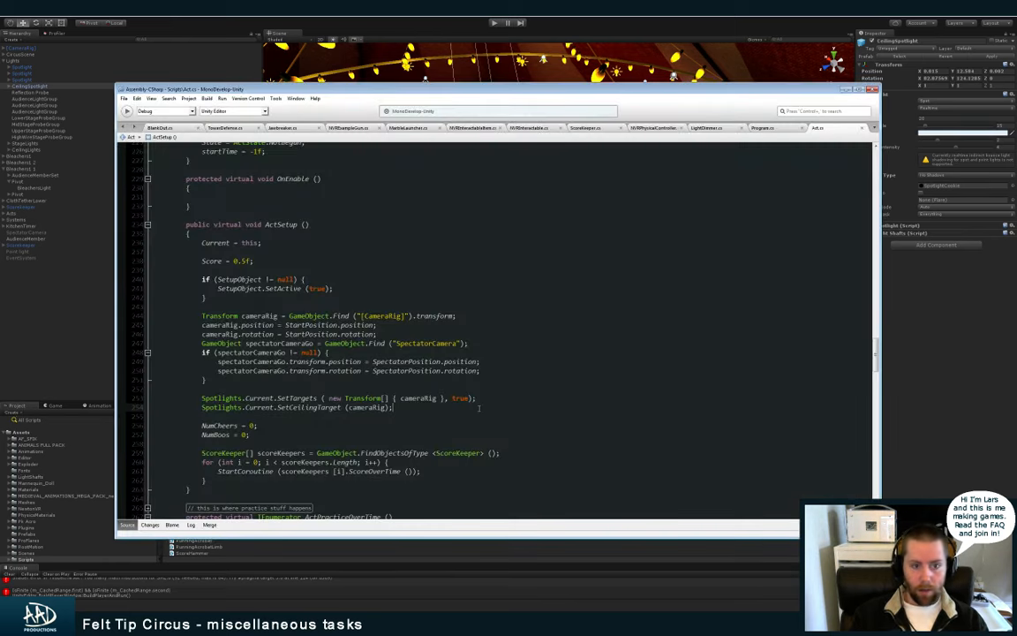
In LightDimmer.cs, delete the WaitForSeconds (3) line from BrightenOverTime and the TurnOnLights call from Start
click(702, 128)
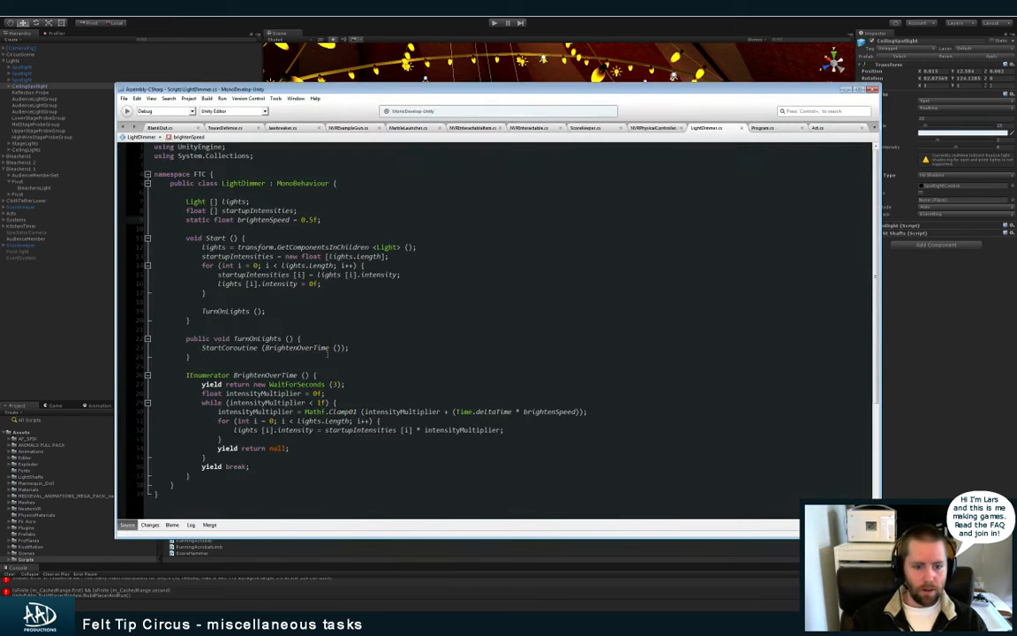
drag(375, 386, 377, 378)
key(BackSpace)
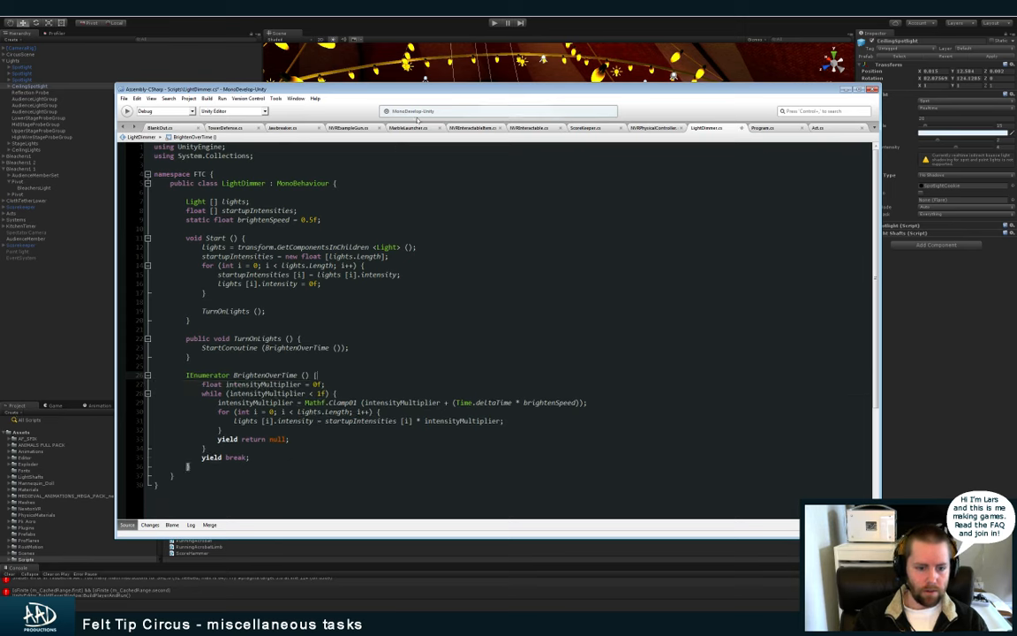
drag(288, 313, 284, 294)
key(BackSpace)
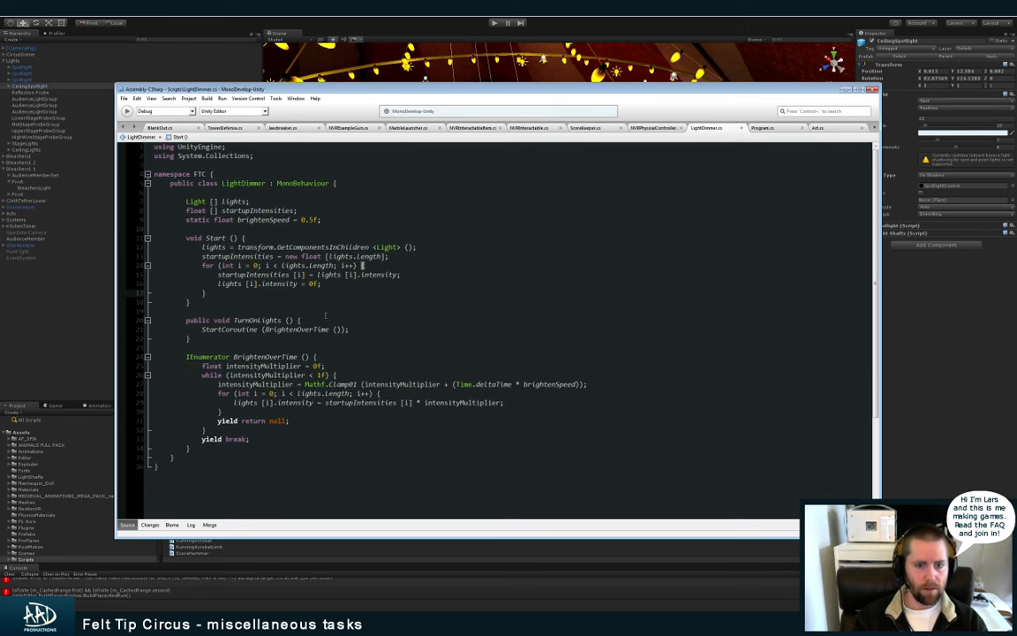
Return to Act.cs and review ActSetup and the act coroutines beneath it for a place to turn on the lights
click(819, 128)
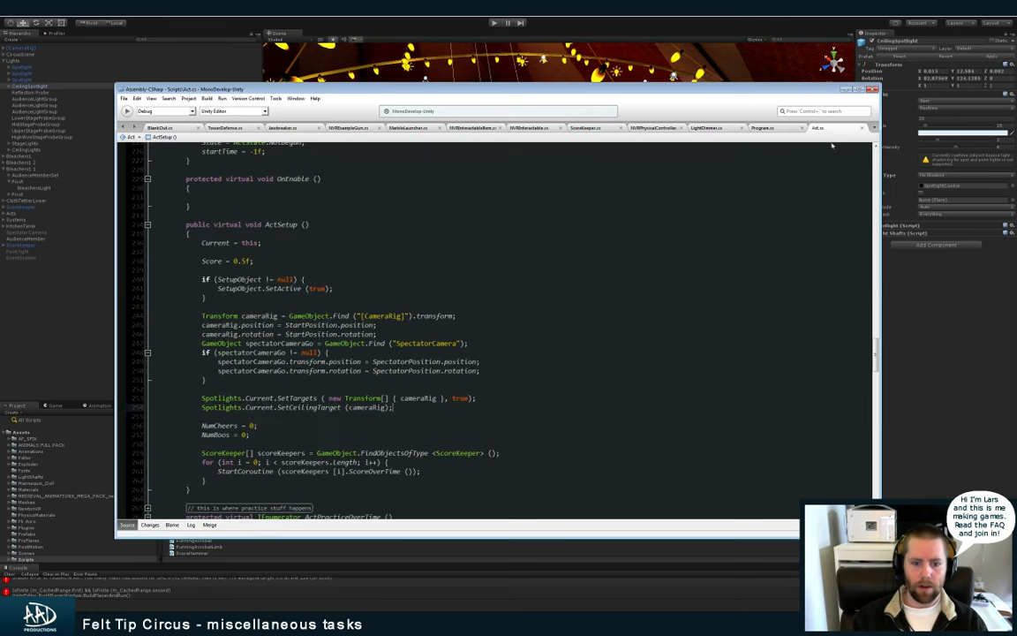
scroll(879, 356, down, 4)
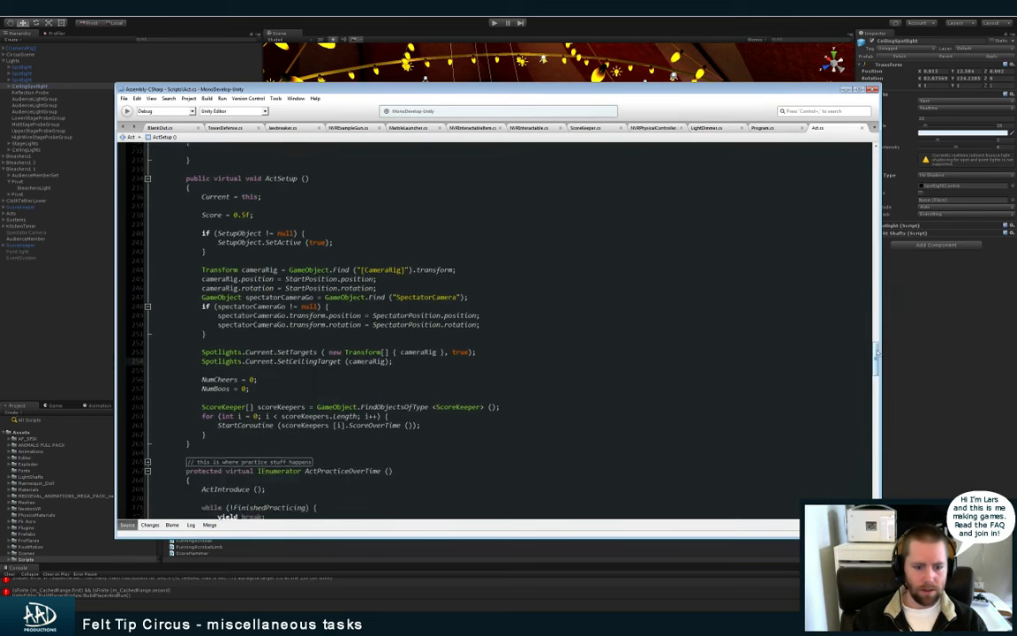
scroll(878, 356, down, 2)
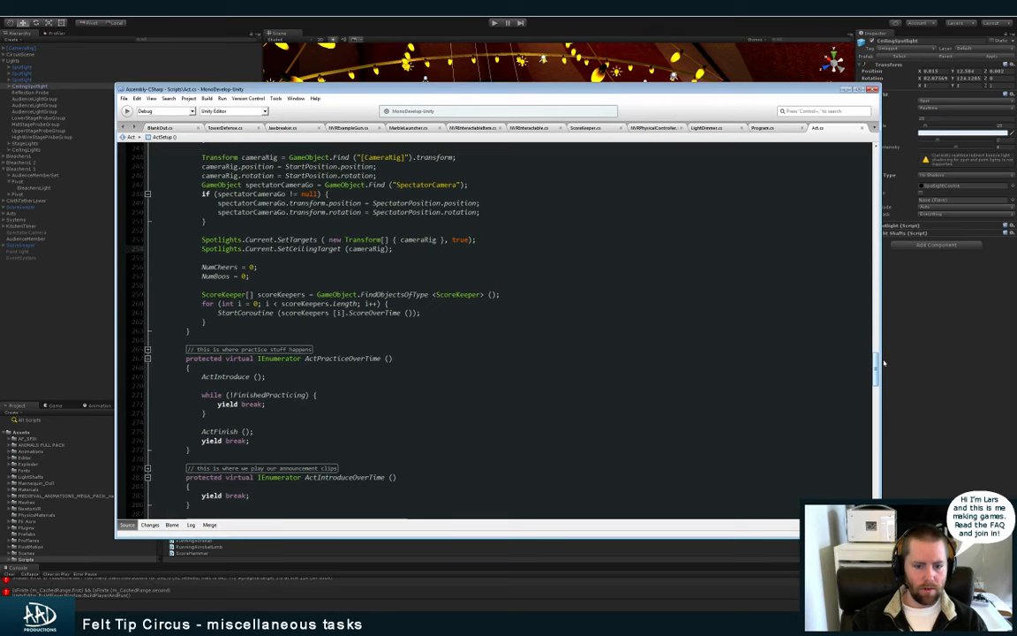
scroll(510, 245, up, 4)
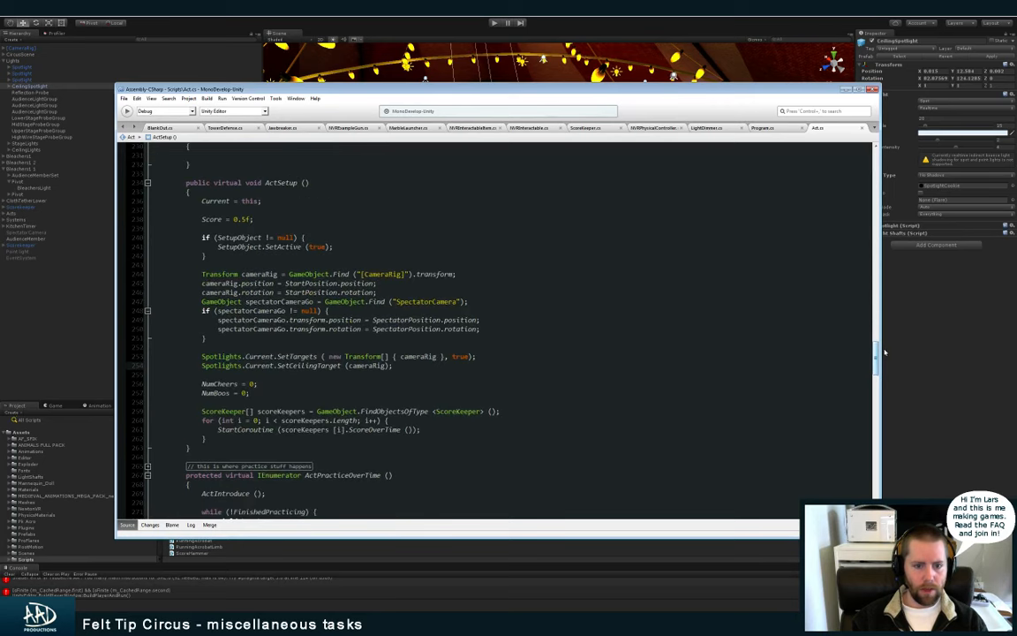
double_click(283, 183)
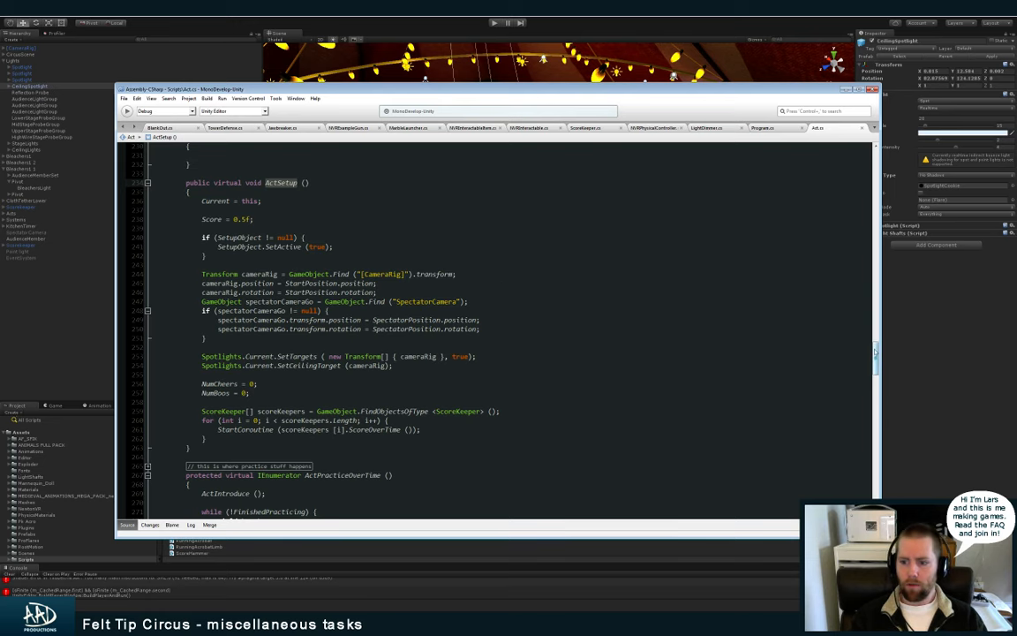
scroll(877, 354, down, 3)
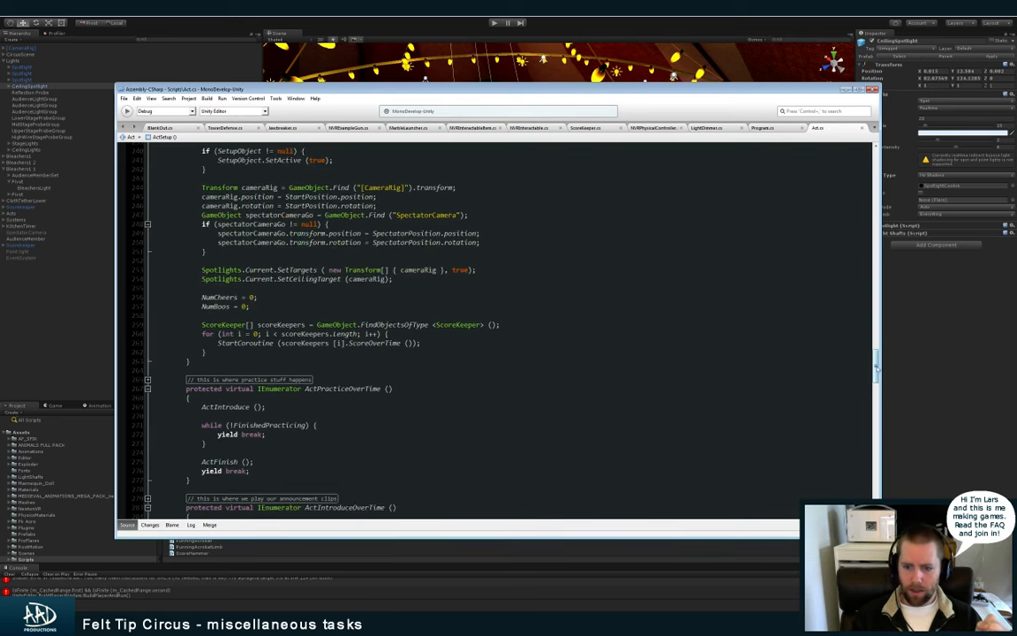
scroll(878, 362, down, 5)
scroll(881, 381, down, 2)
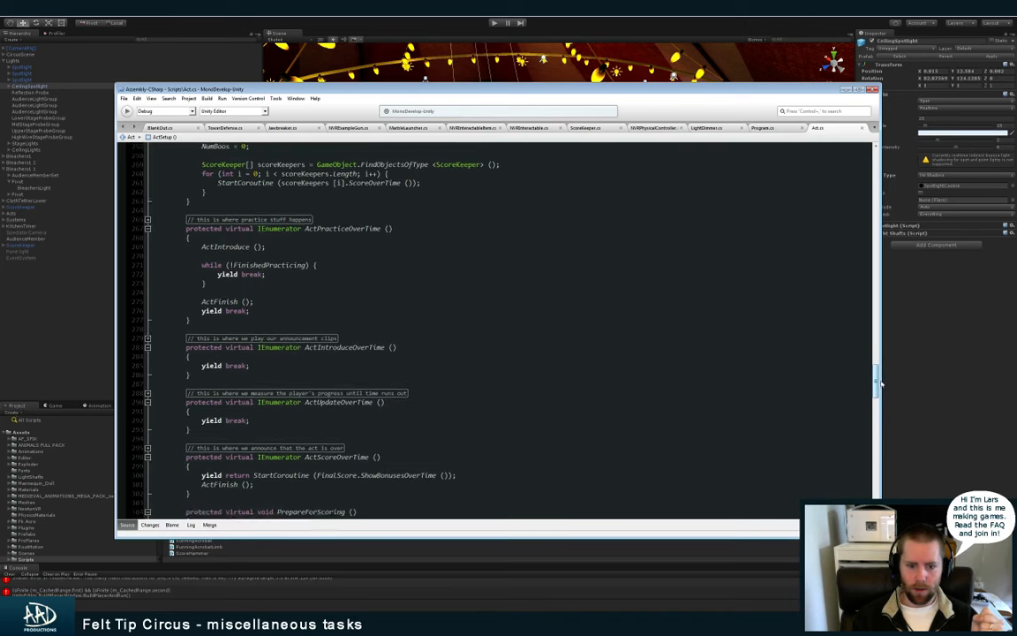
mouse_move(880, 385)
mouse_down()
mouse_move(882, 411)
mouse_move(876, 368)
mouse_up()
Go to the declaration of ActIntroduce and add "GameObject.FindObjectsOfType <LightDimmer> ();" beneath its Debug.Log call
right_click(216, 402)
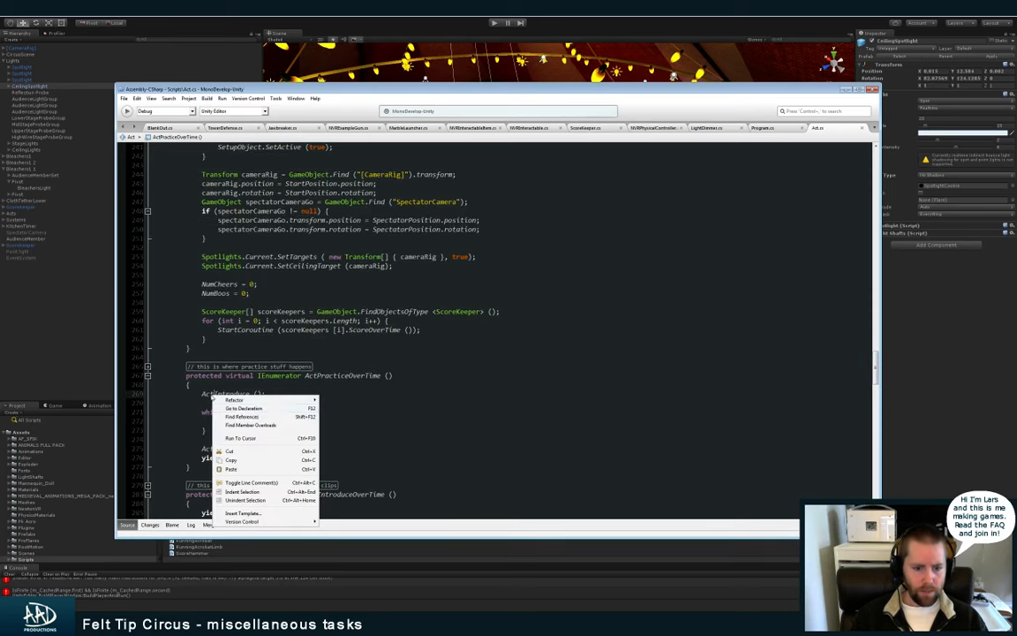
click(223, 371)
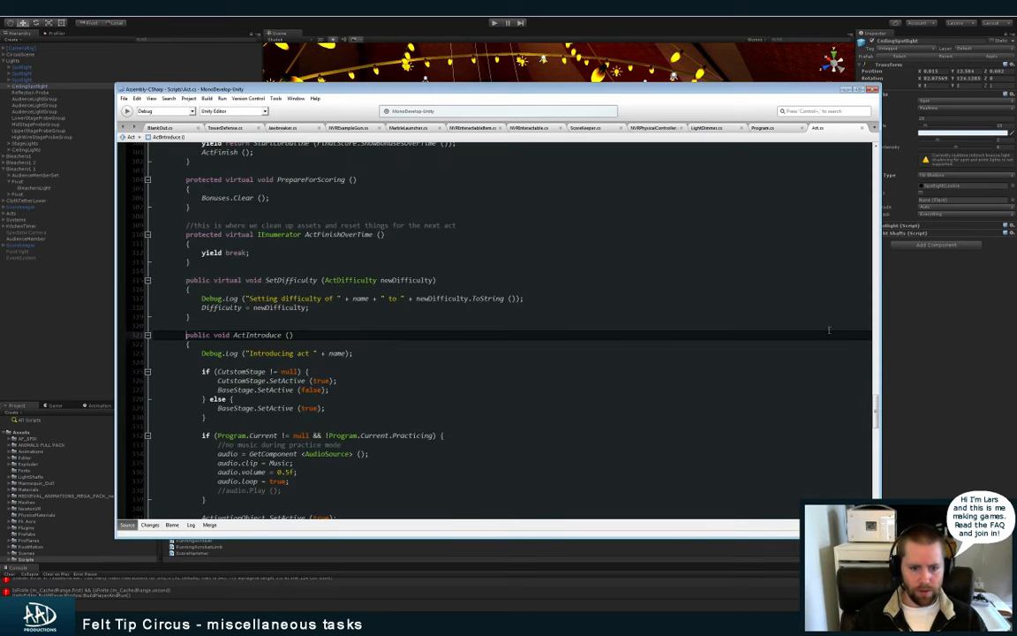
drag(879, 402, 883, 414)
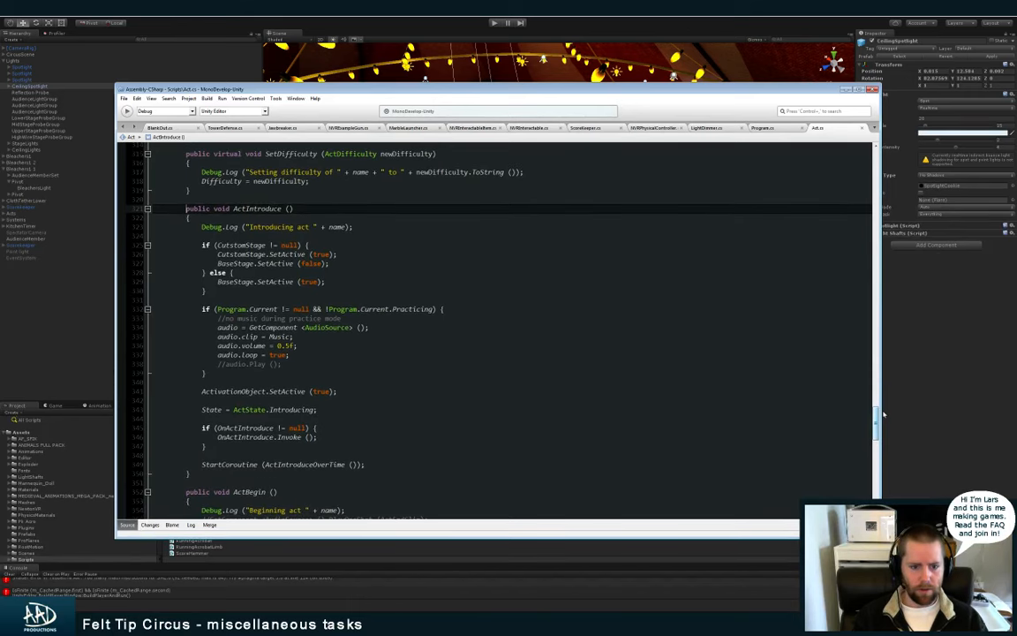
click(433, 237)
key(Return)
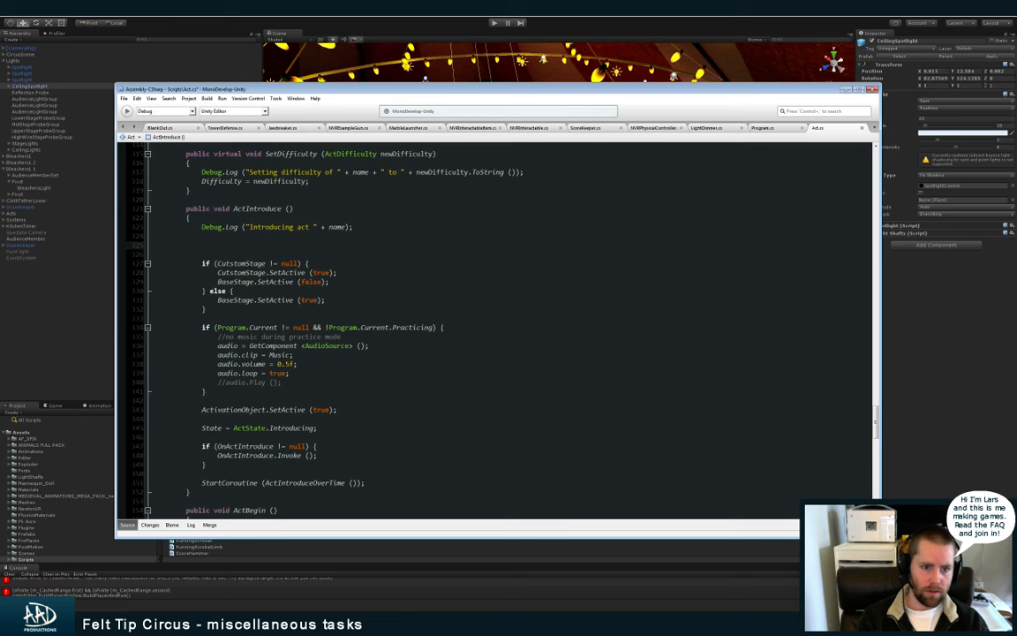
text(GameObj)
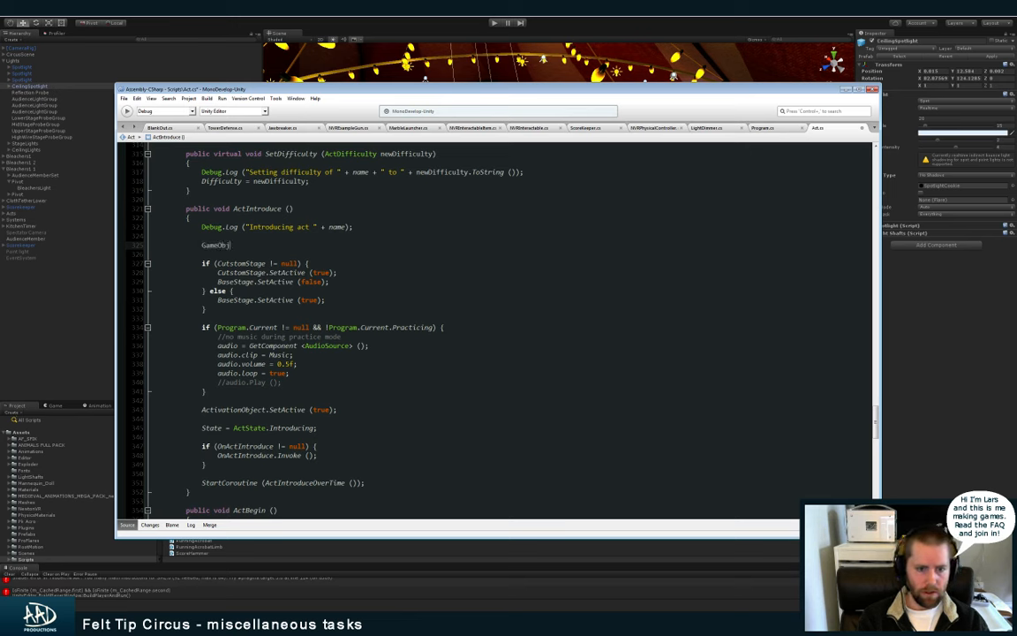
text(ect.FindObject)
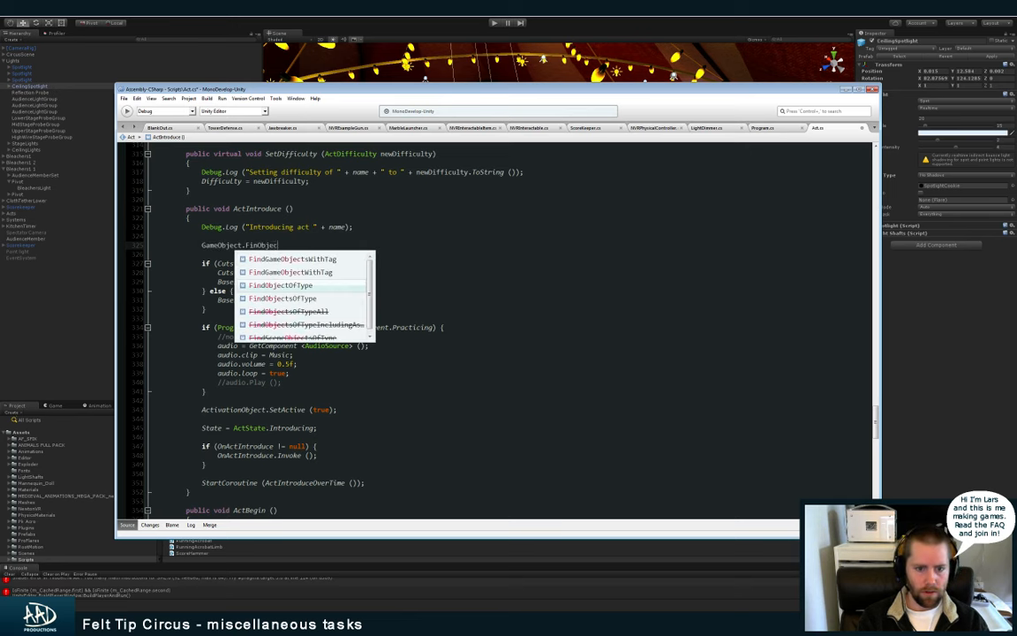
text(sOfType )
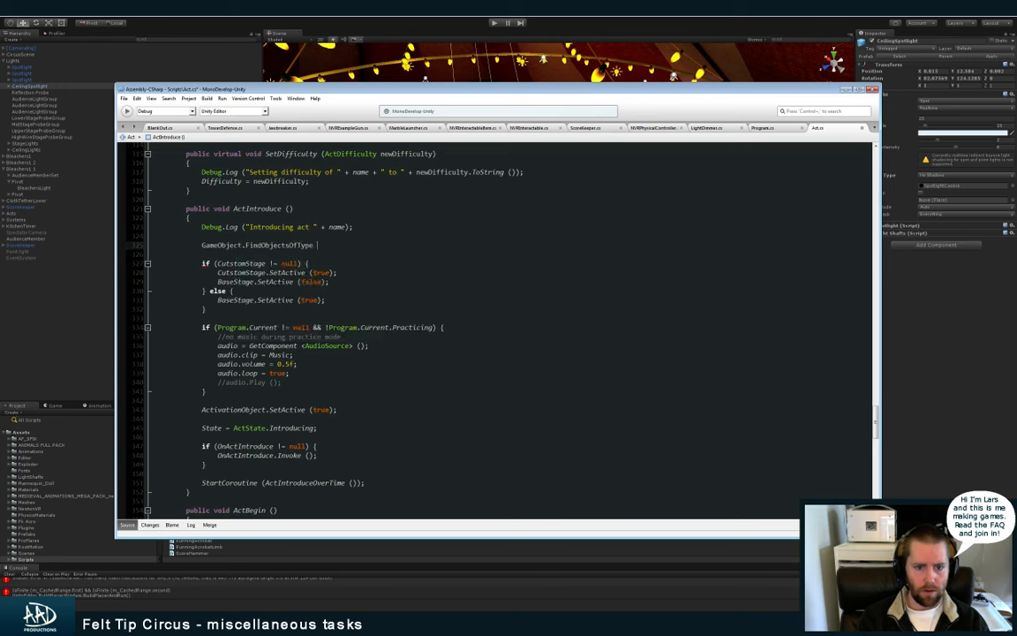
text(<LightDimmer> ();)
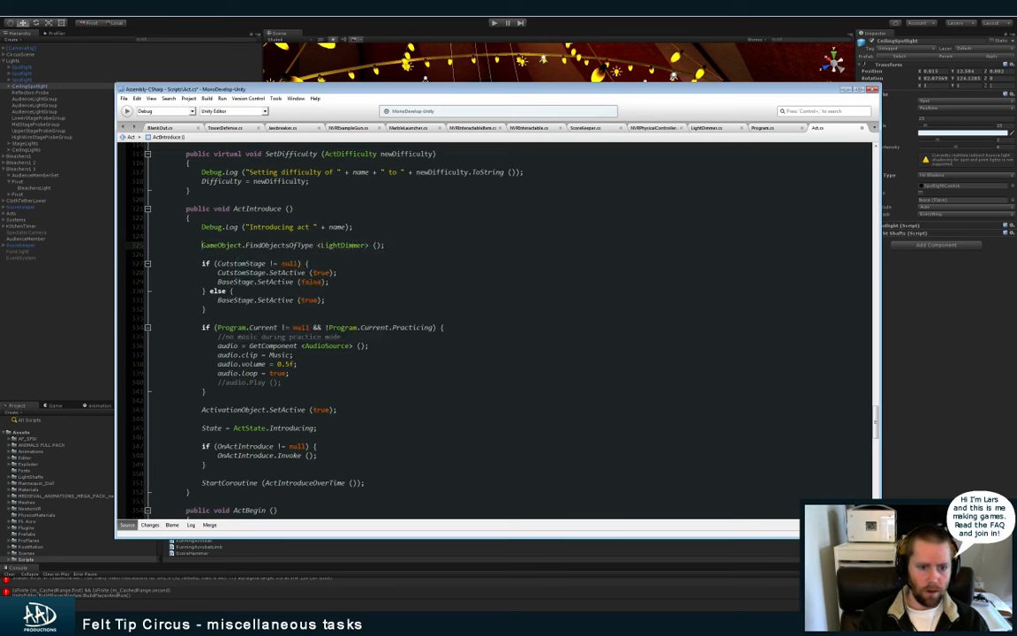
text(LightDimmer)
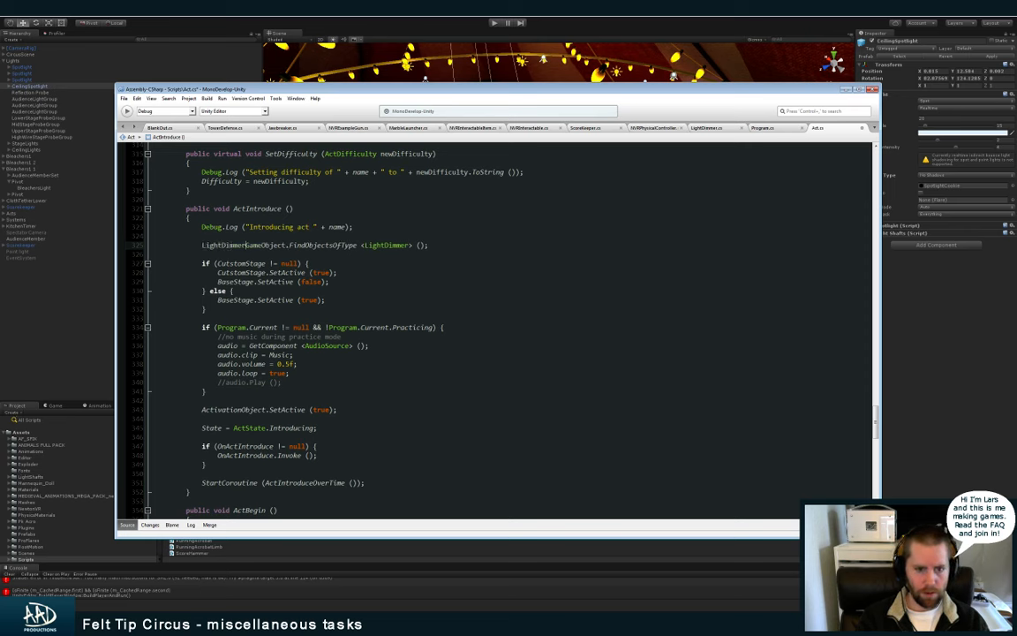
text( [] )
text(dimmers =)
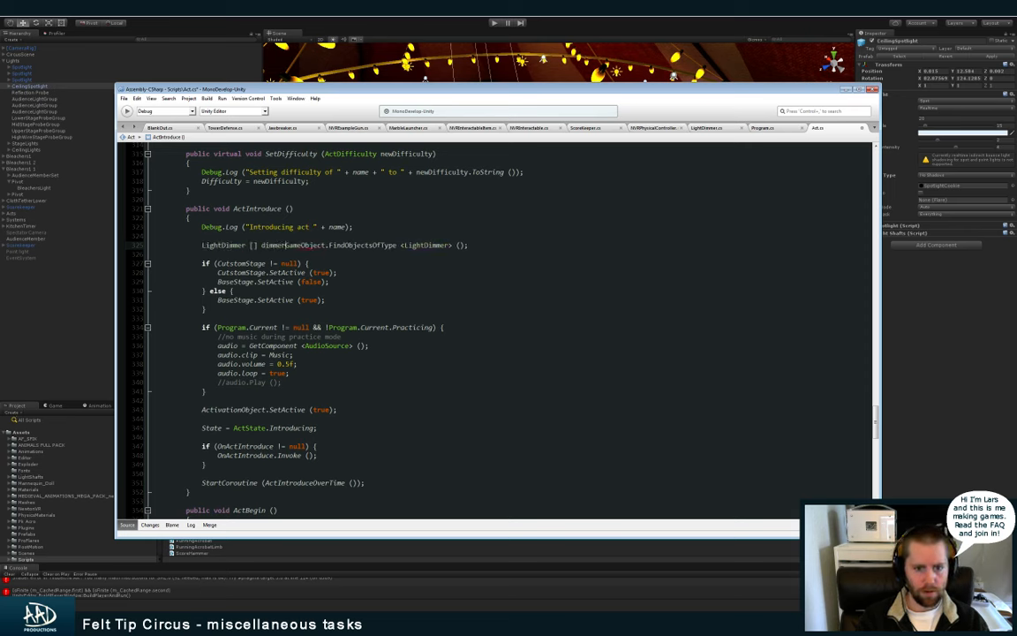
Beneath the dimmers array in ActIntroduce, add the loop header "for (int i = 0; i < dimmers.Length; i++) {"
key(End)
key(Return)
text(for (int i )
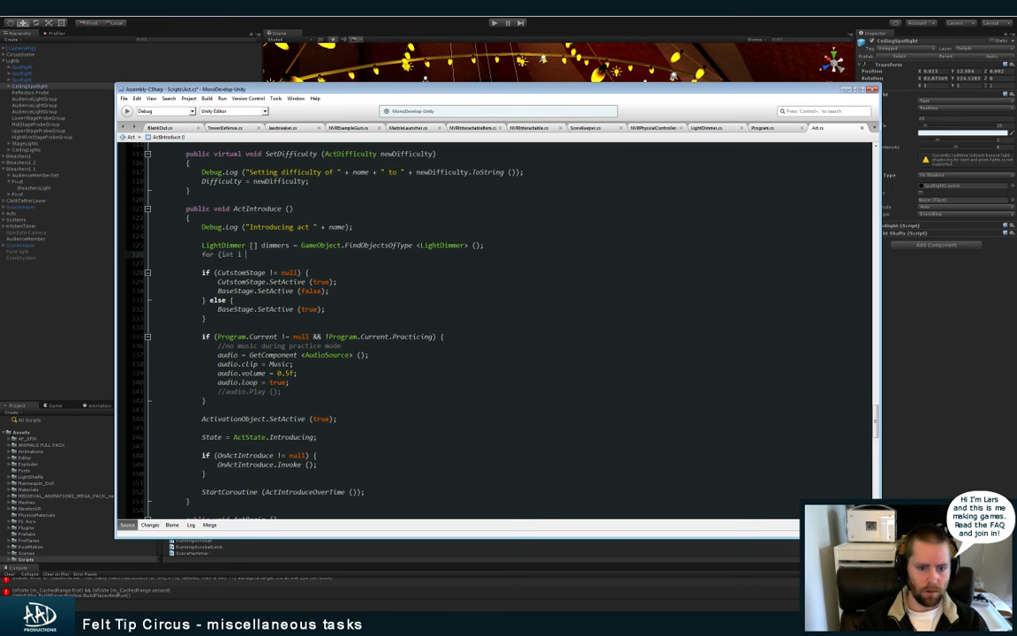
text(= 0 ;)
key(BackSpace)
key(BackSpace)
text(; i )
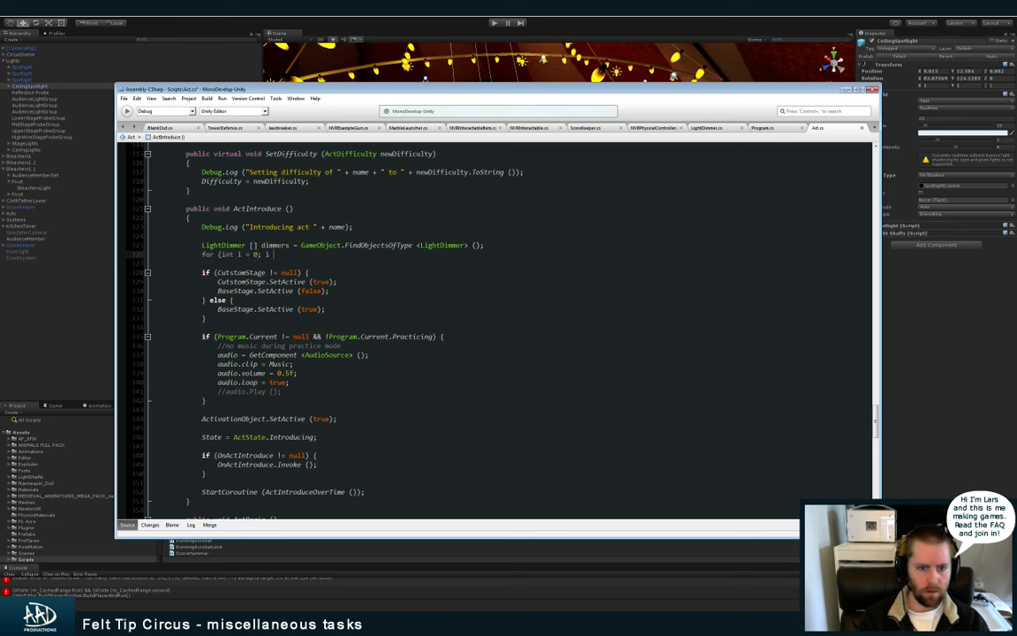
text(< dimmers.le)
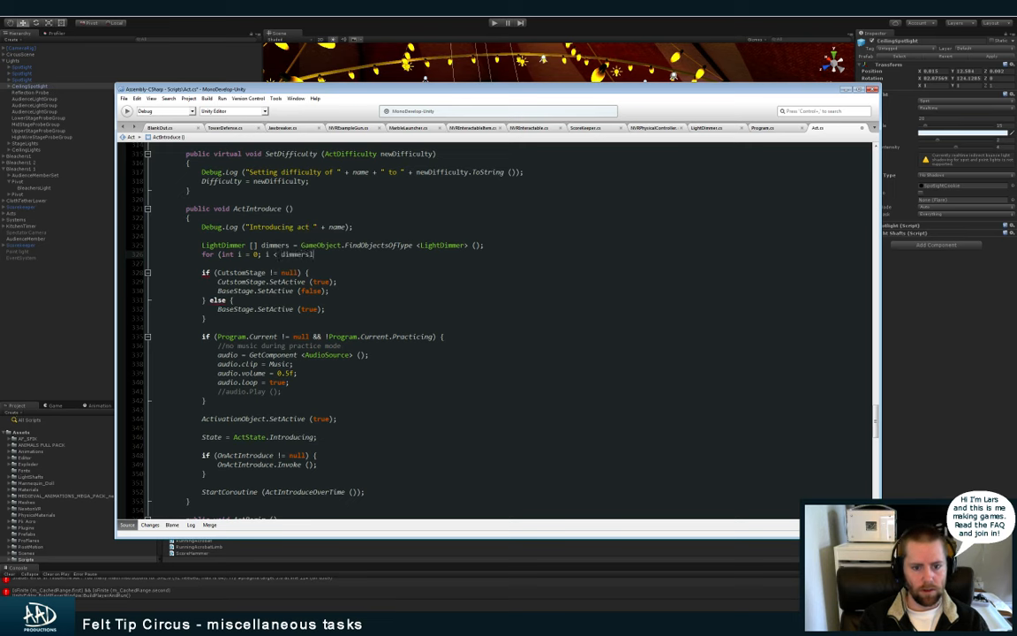
text(ngth; )
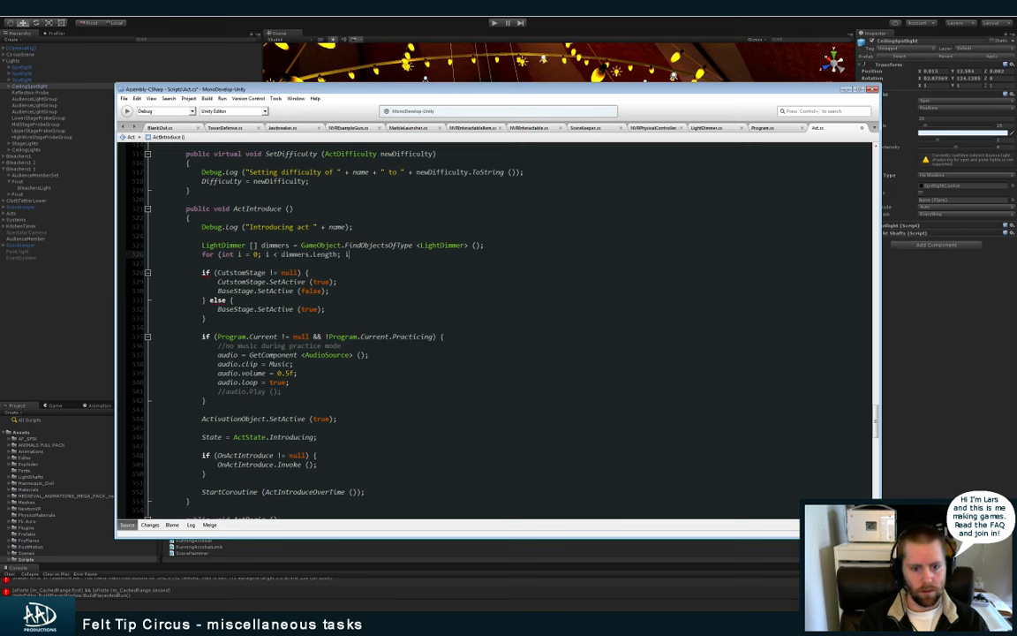
text(i++) {)
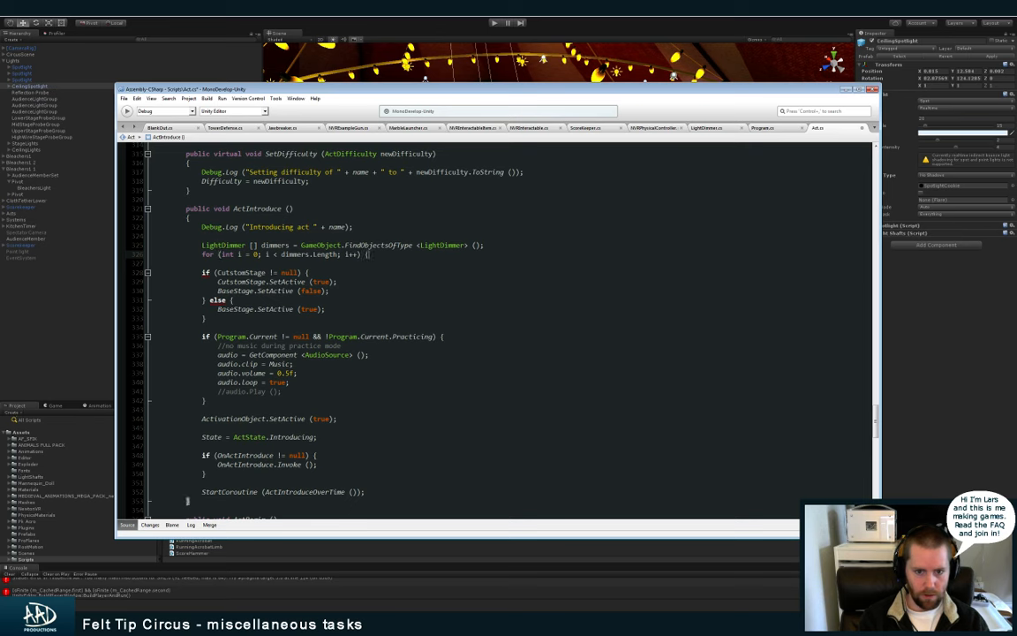
Inside the loop, add "dimmers [i].TurnOnLights ();", checking LightDimmer.cs for the method's name
key(Return)
text(dimmers)
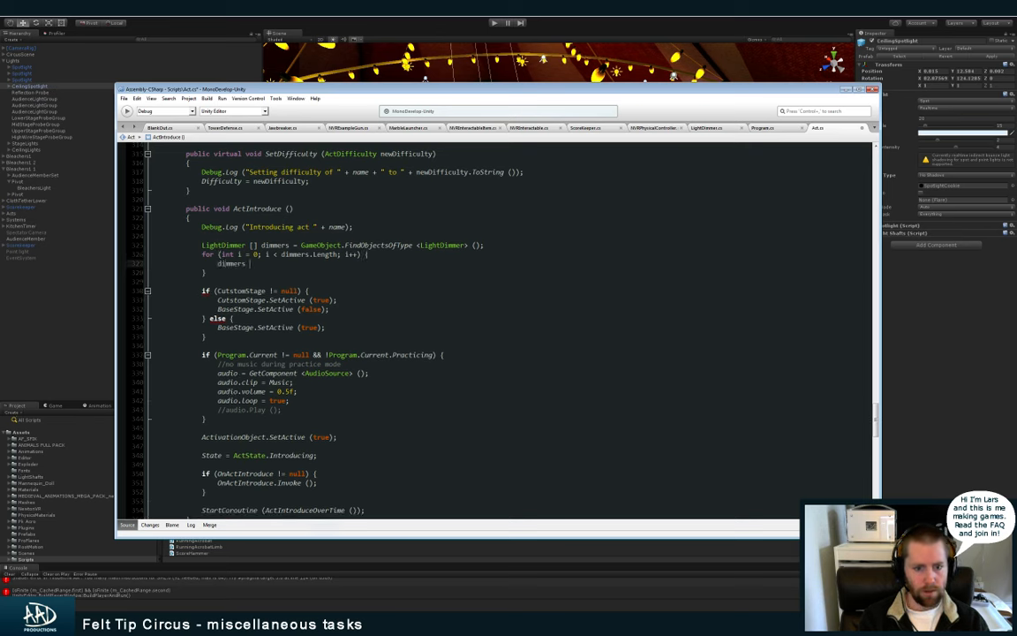
text( [i].bla)
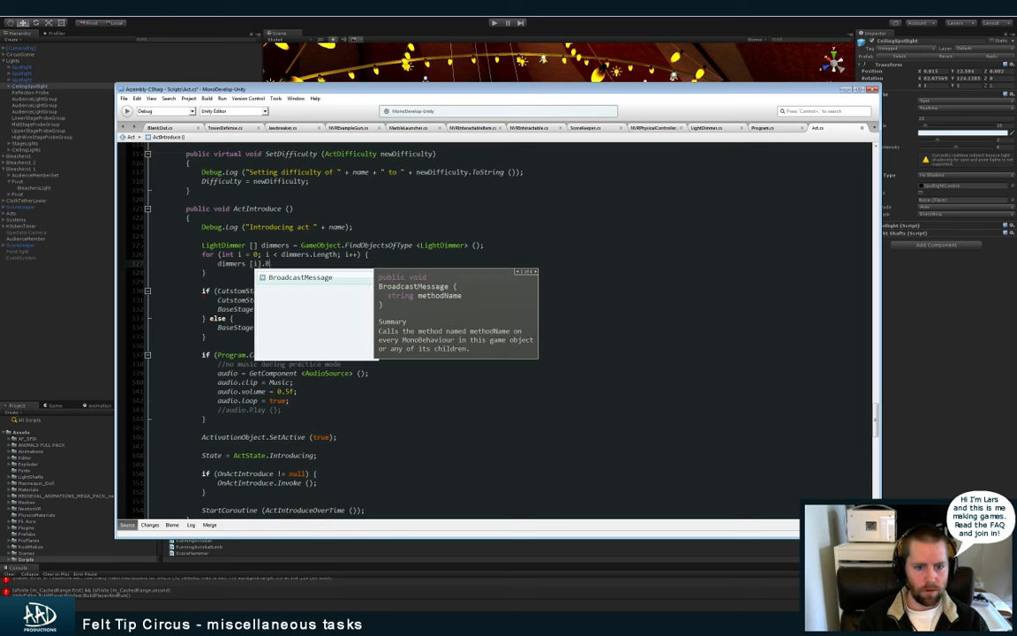
key(BackSpace)
key(BackSpace)
key(BackSpace)
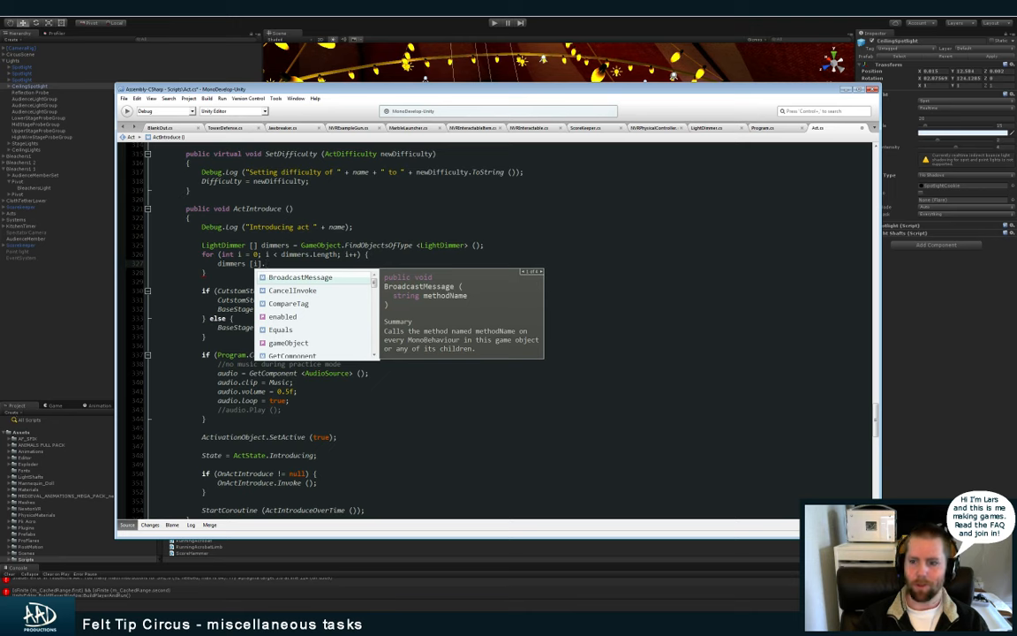
click(717, 129)
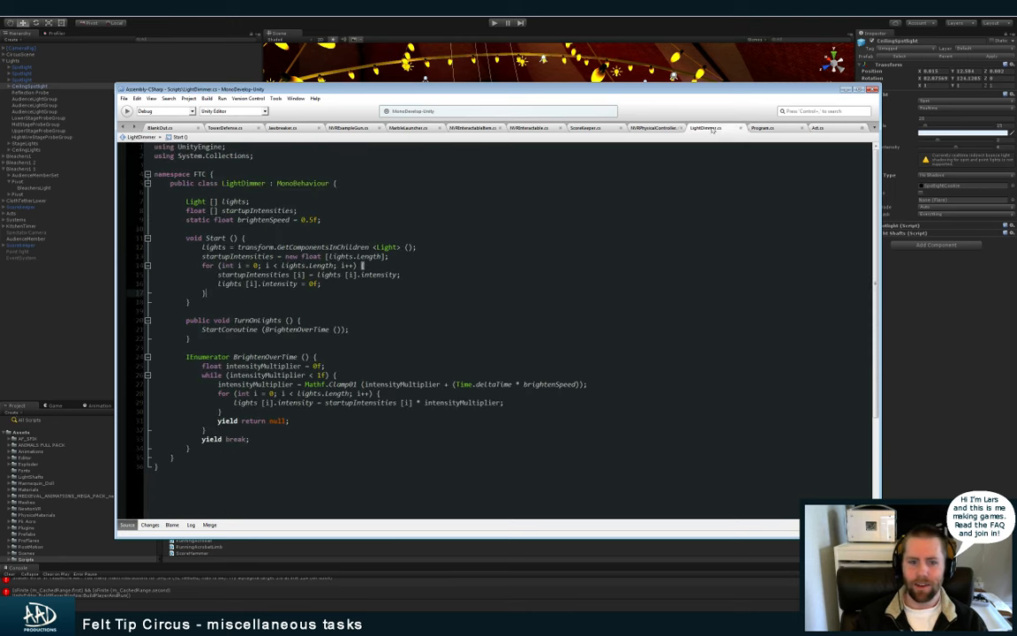
click(818, 128)
key(ctrl+space)
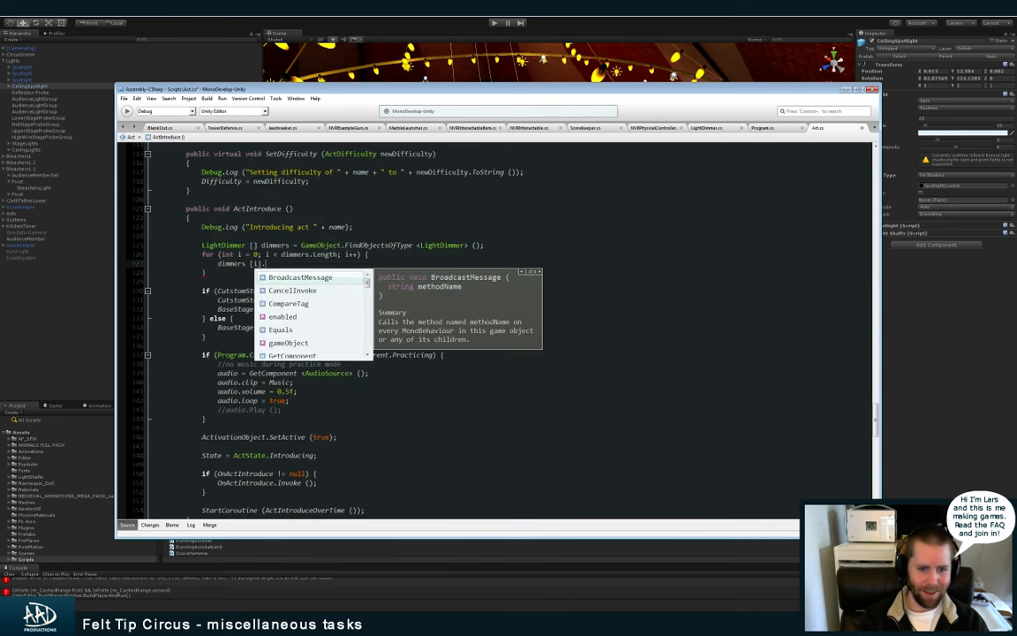
text(Turn)
key(Return)
text(();)
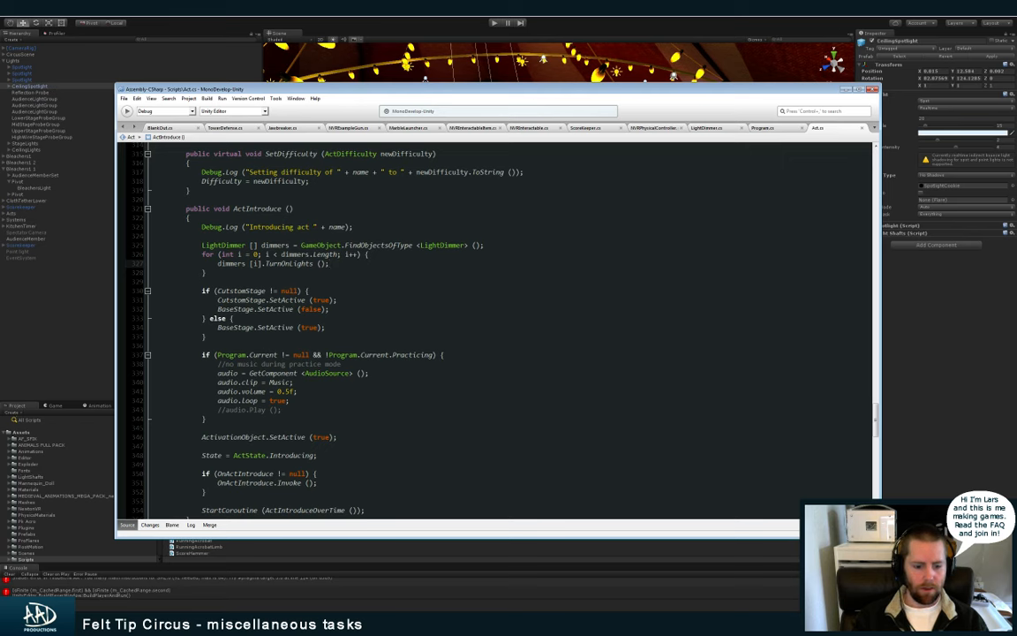
Switch to todo.txt in Notepad and mark the spotlight auto-targeting task as done with a leading "*"
click(115, 620)
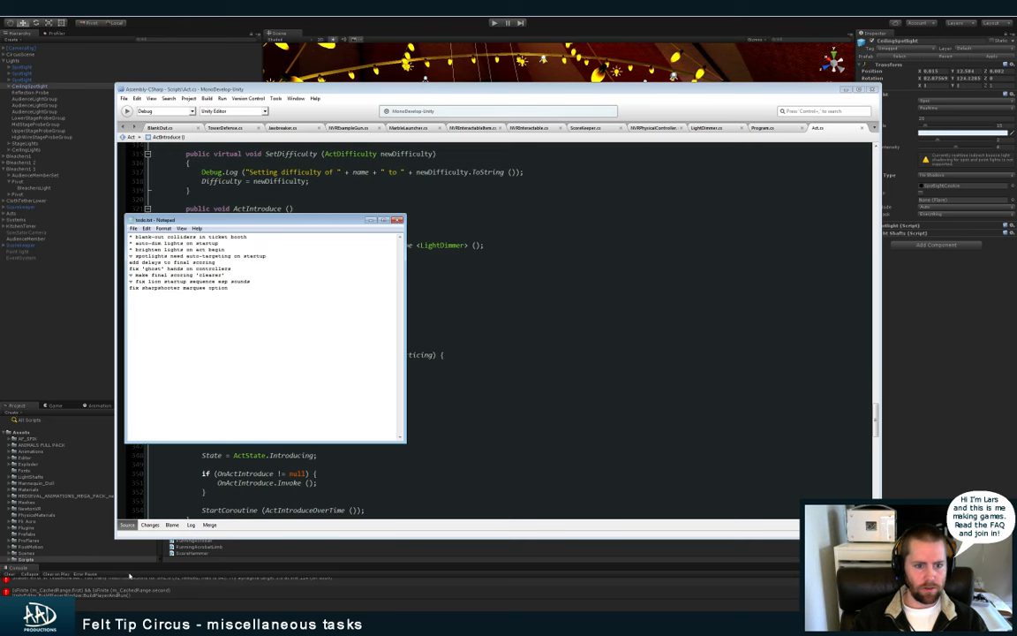
key(Home)
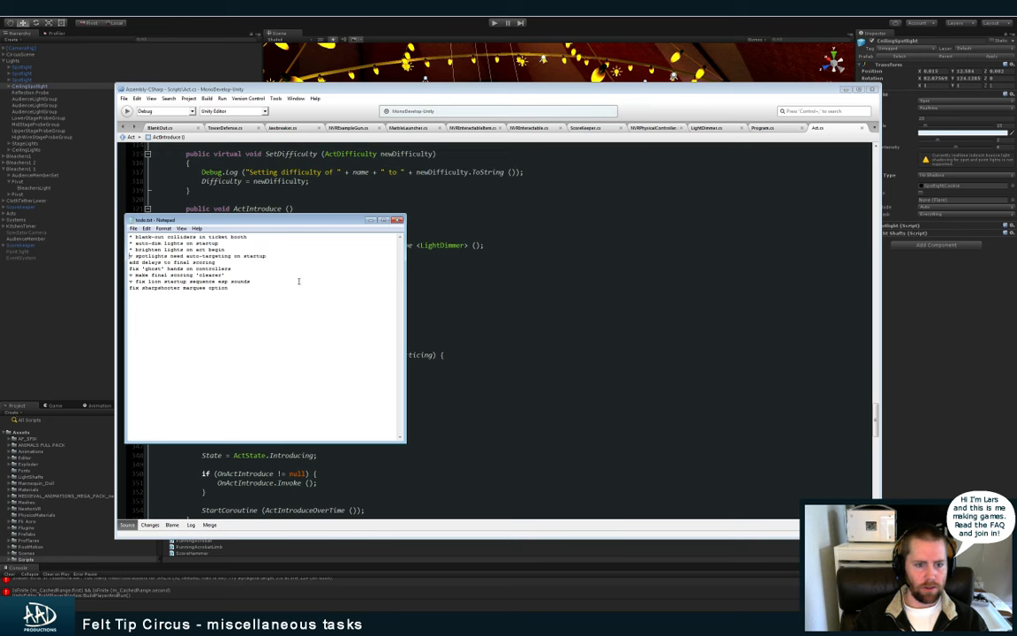
text(*)
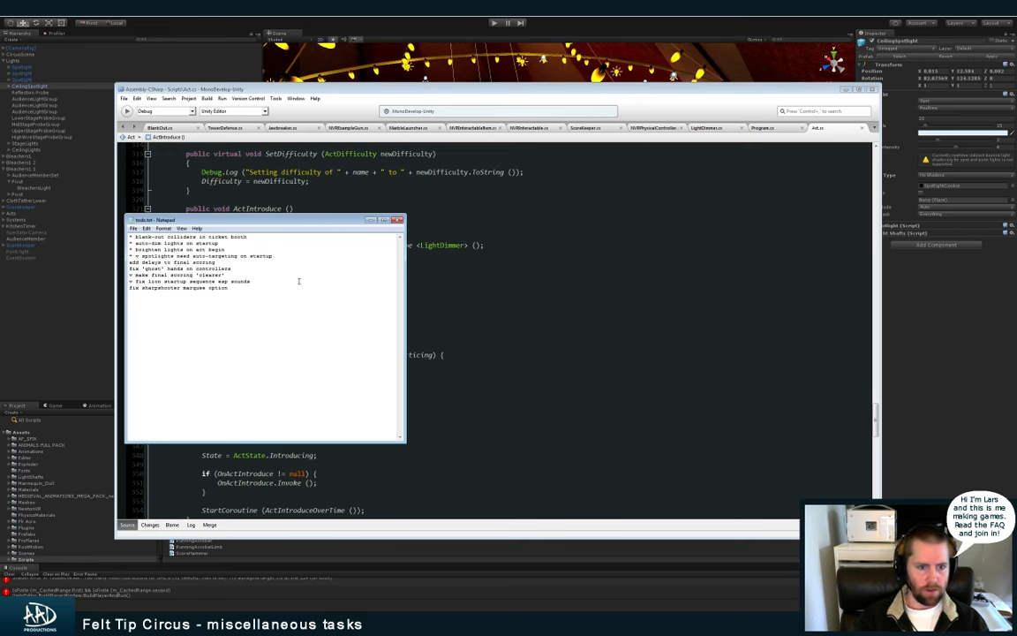
key(End)
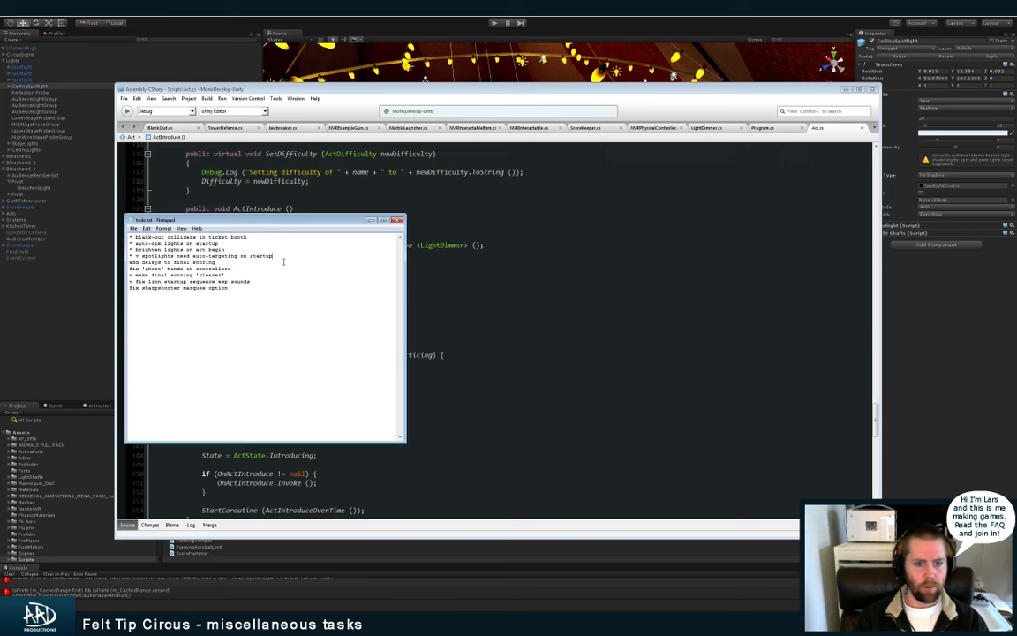
Review the starred tasks in todo.txt, from the ticket booth colliders through the spotlight auto-targeting entry
double_click(138, 257)
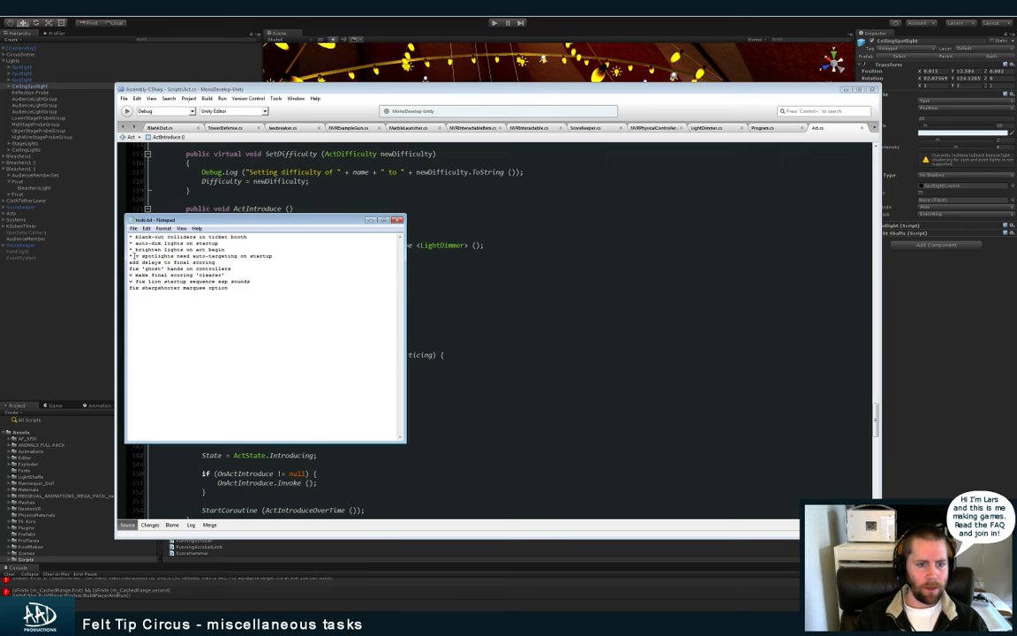
click(250, 251)
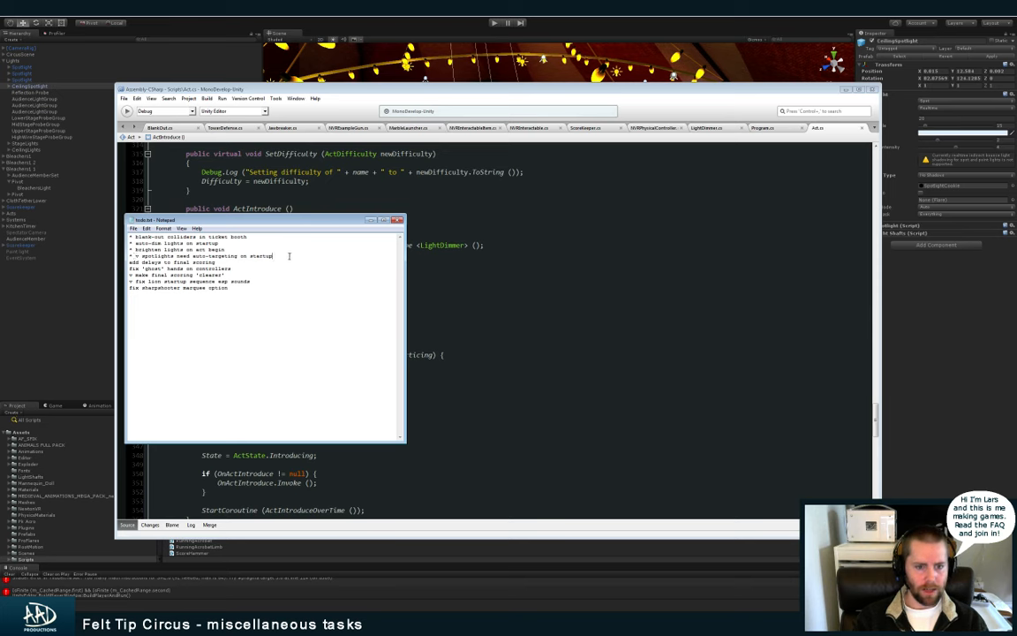
double_click(139, 256)
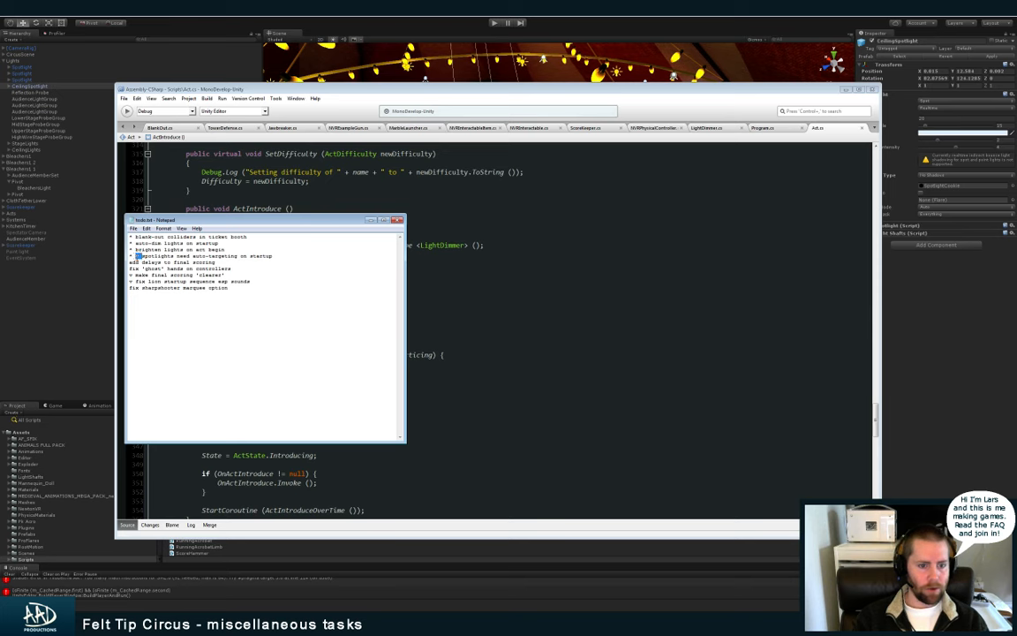
click(302, 255)
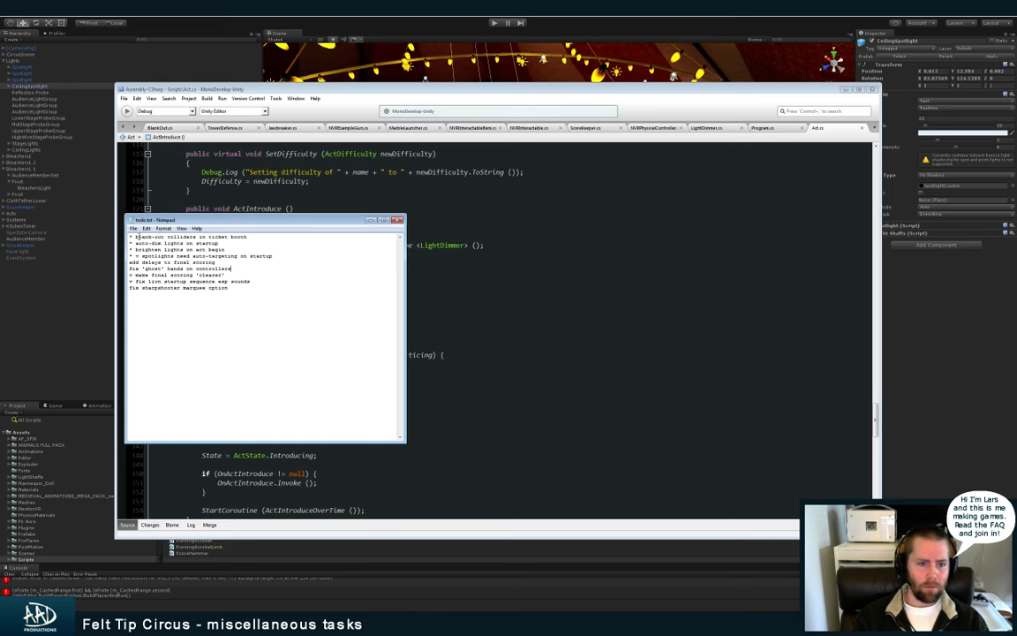
drag(252, 238, 130, 235)
drag(224, 243, 298, 259)
click(219, 243)
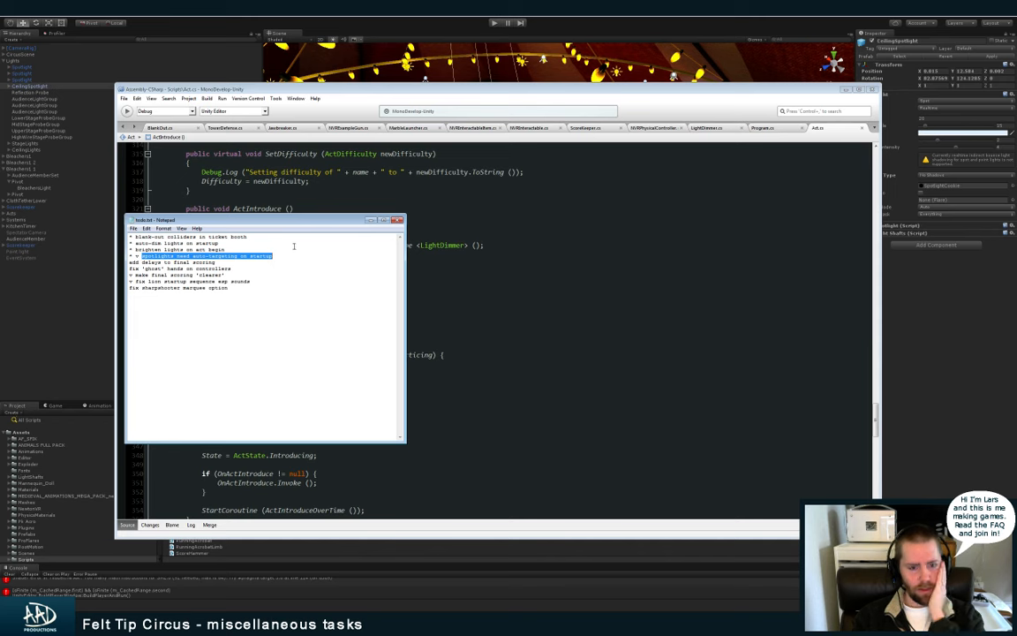
click(680, 26)
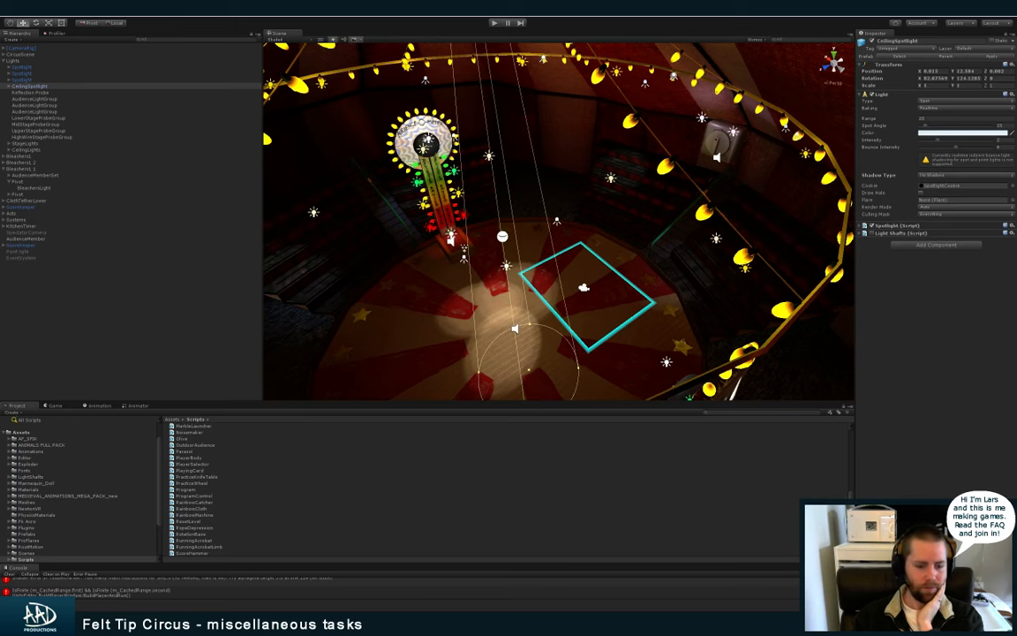
key(alt+Tab)
click(134, 256)
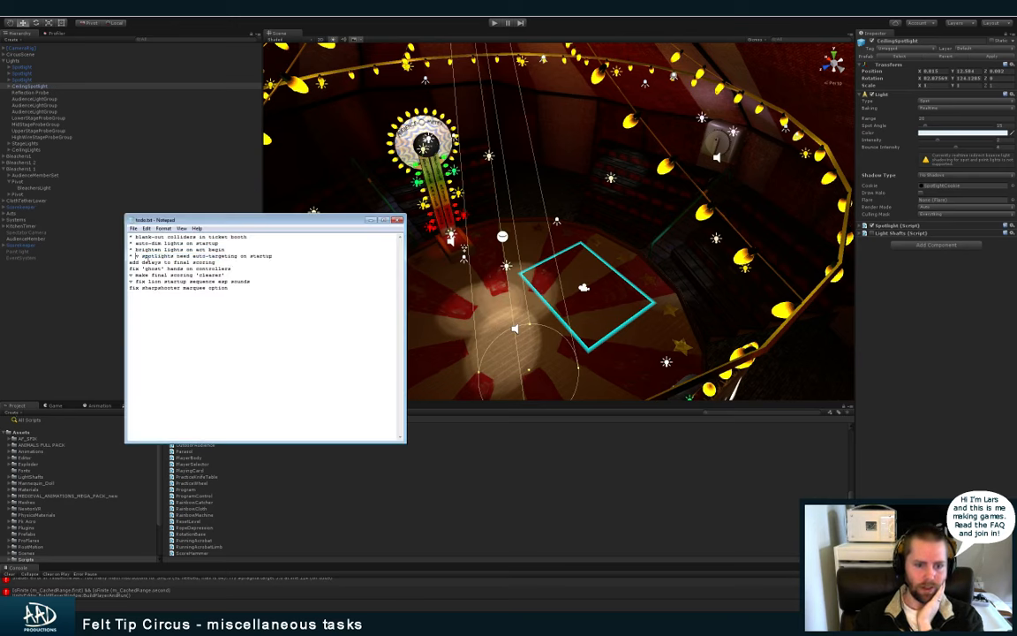
key(shift+Right)
key(shift+Right)
click(153, 256)
drag(135, 256, 141, 256)
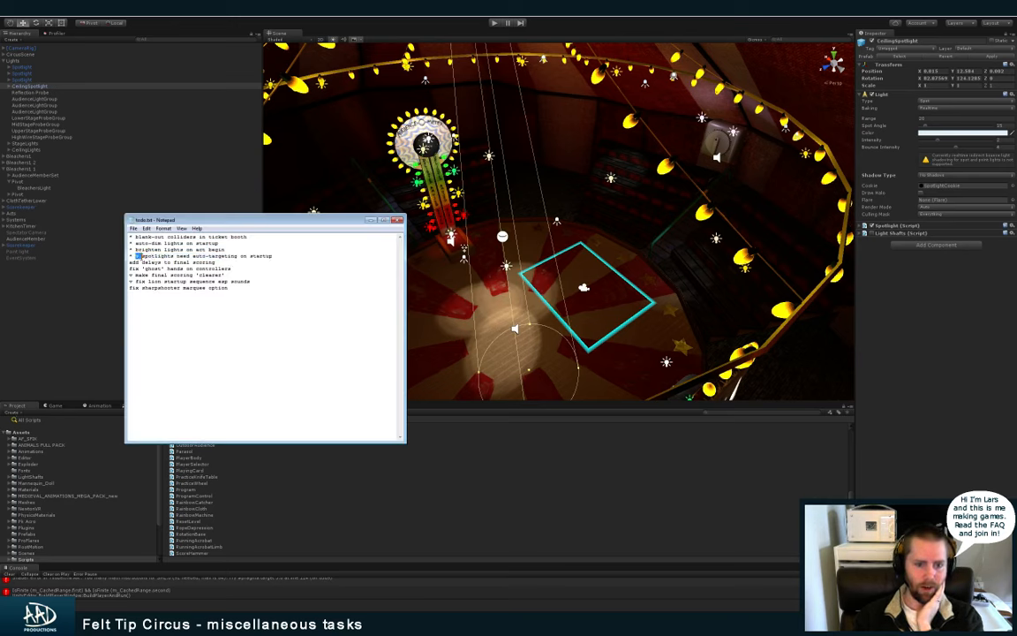
click(243, 267)
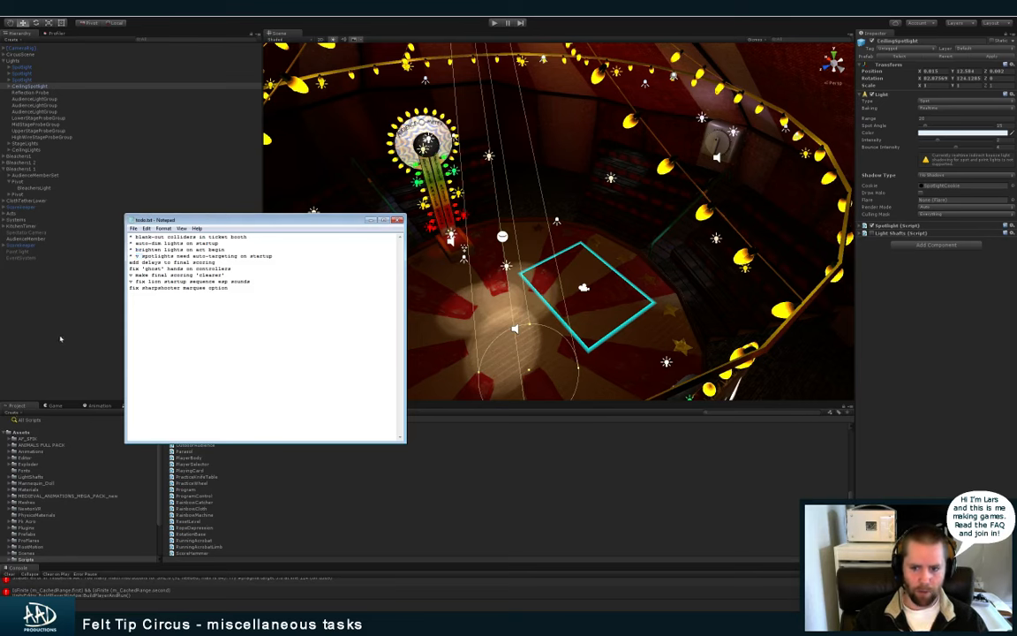
Return to Unity, clear the console, and build and run the game
click(279, 291)
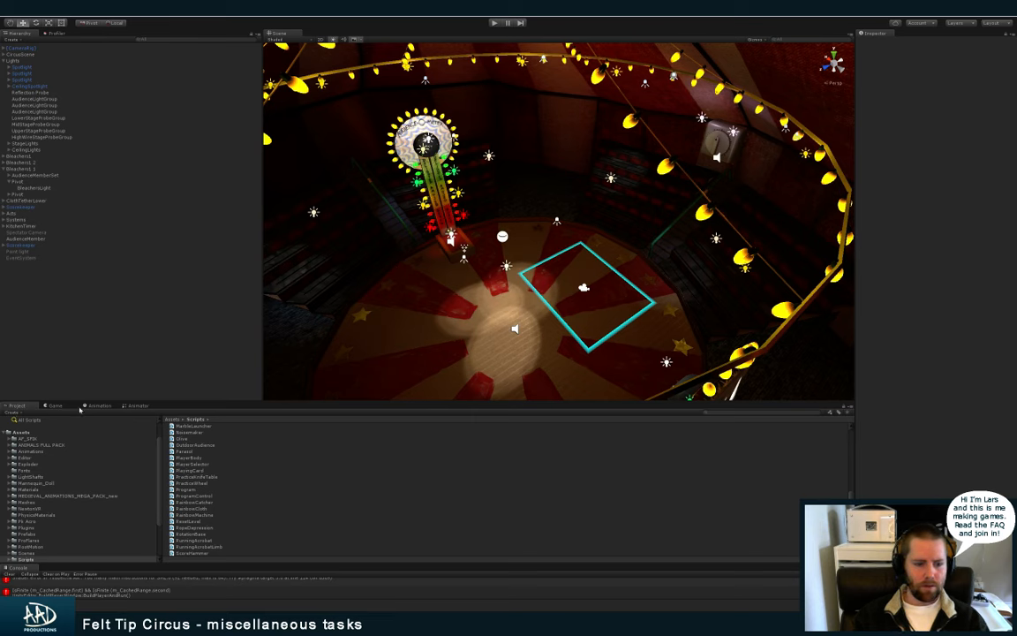
click(9, 574)
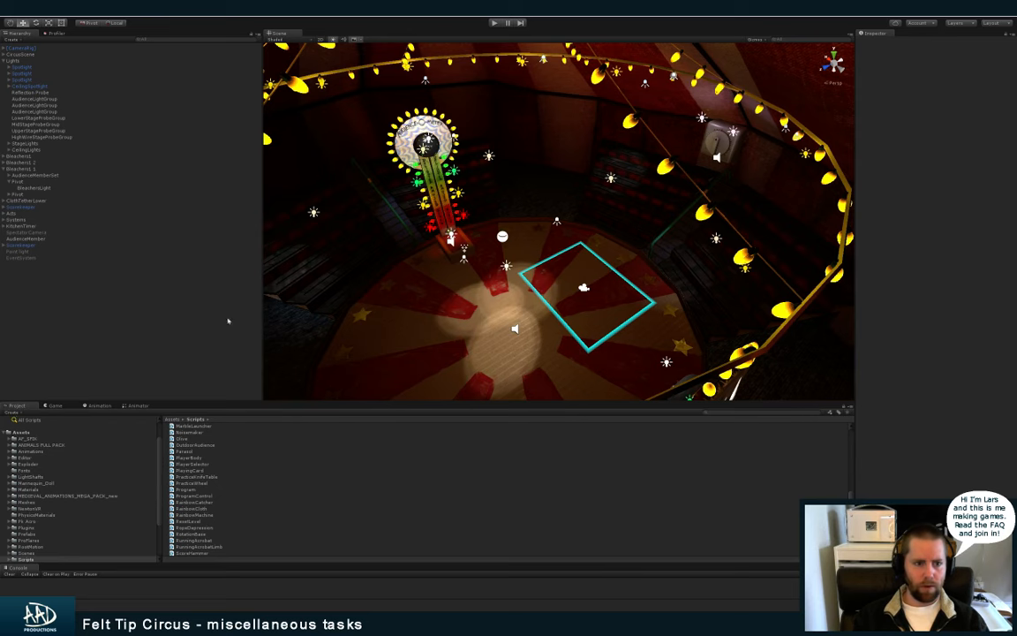
click(56, 405)
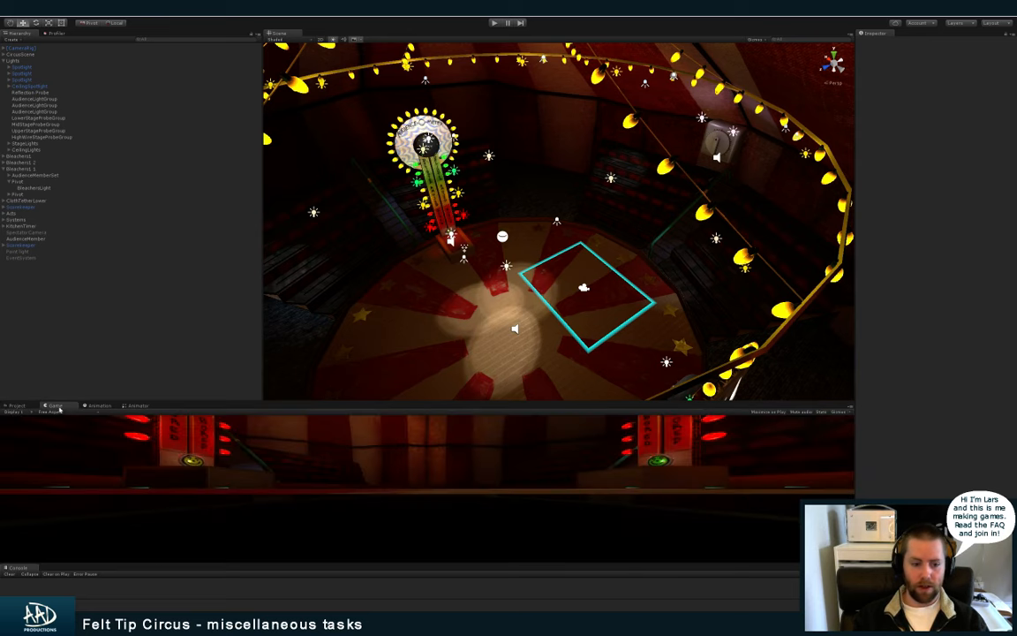
click(22, 405)
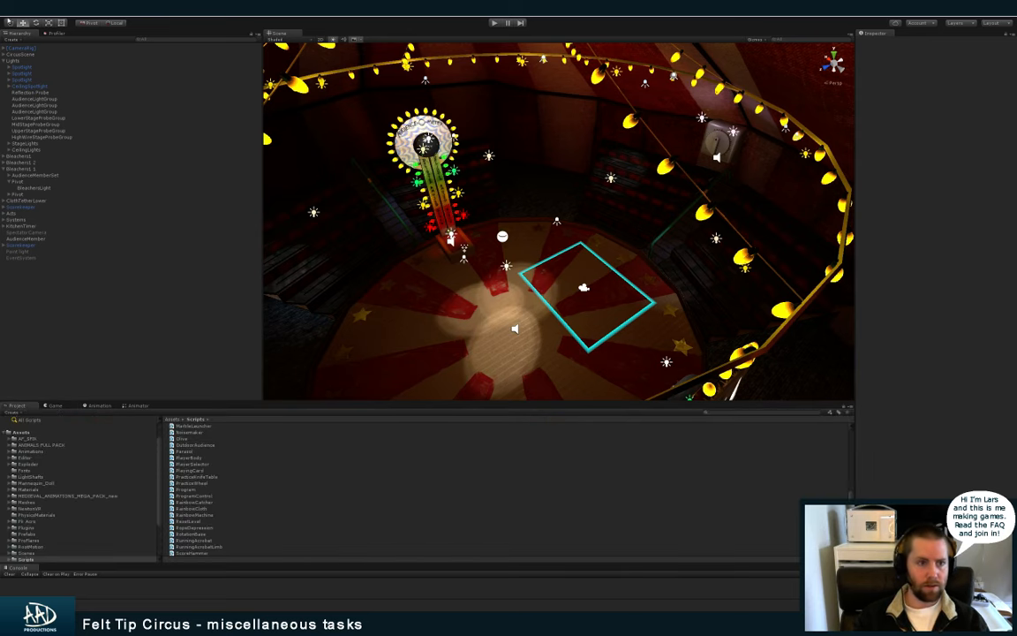
click(7, 18)
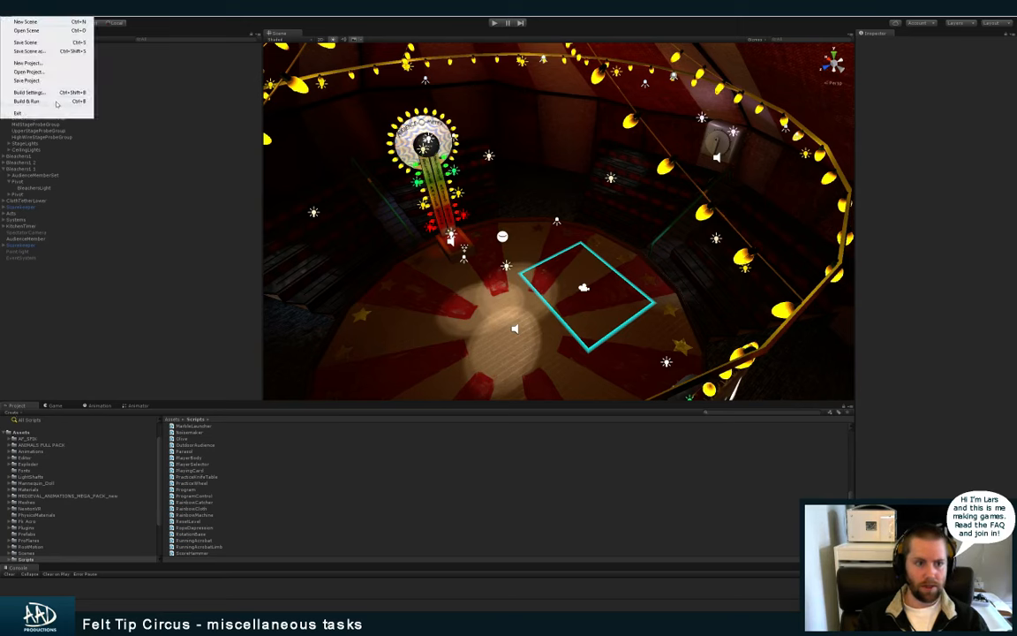
click(57, 103)
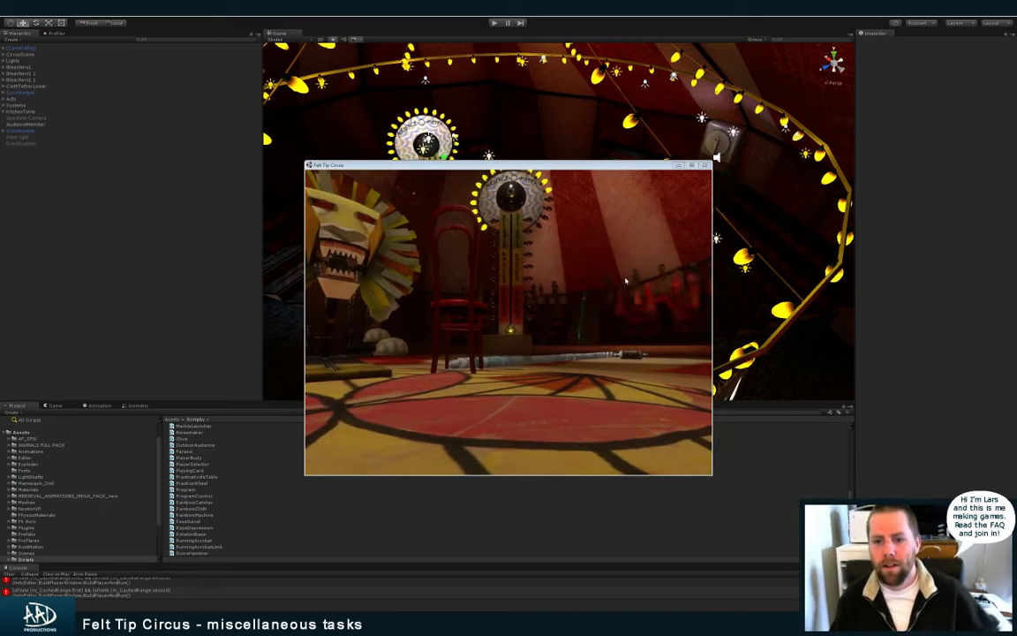
Close the running Felt Tip Circus build and clear the Unity console
click(704, 165)
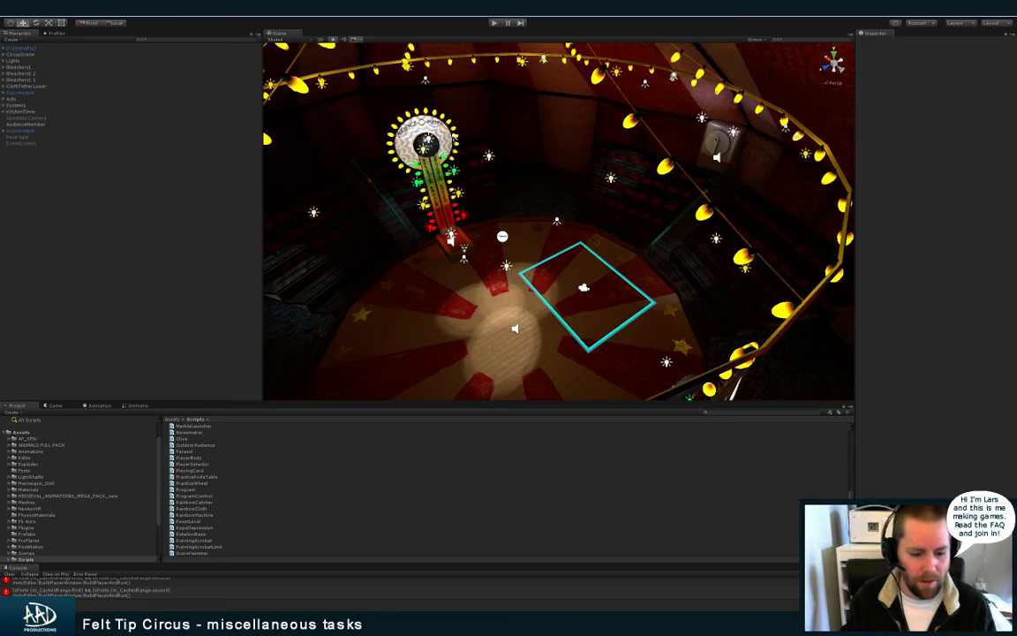
key(alt+Tab)
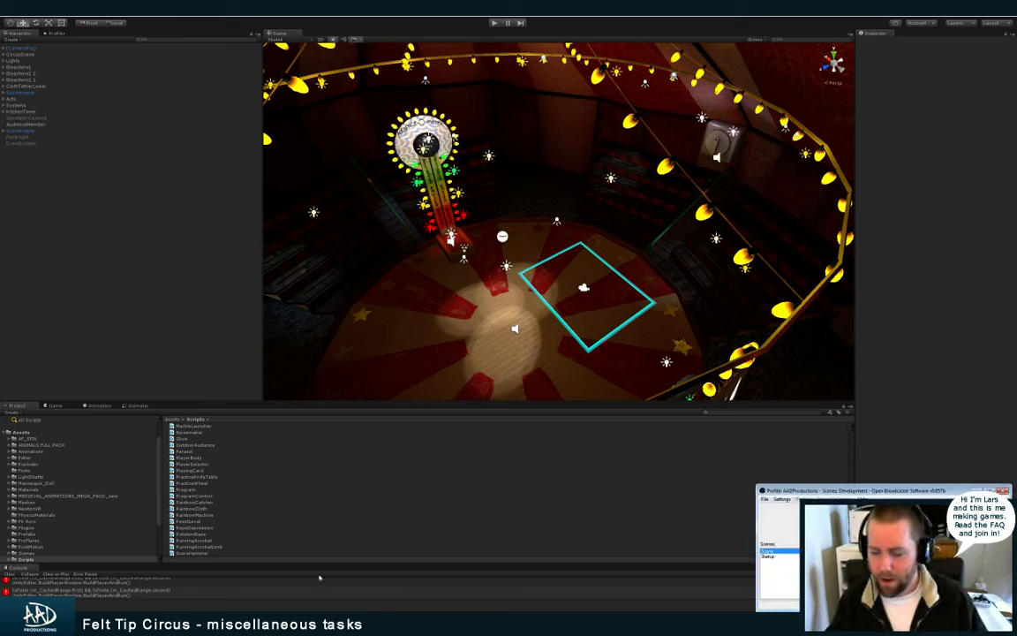
click(765, 464)
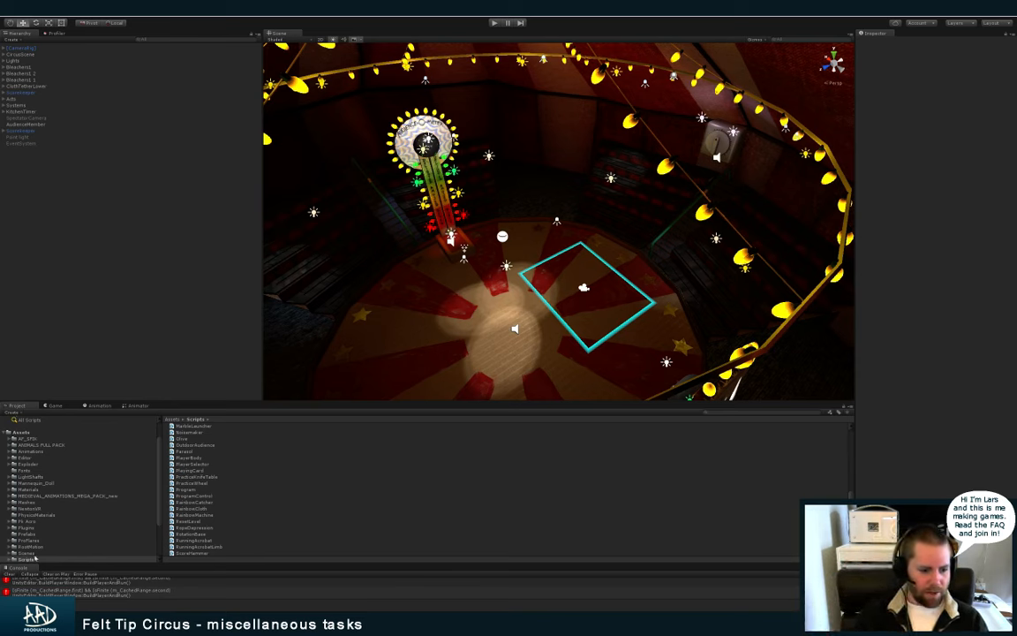
click(9, 575)
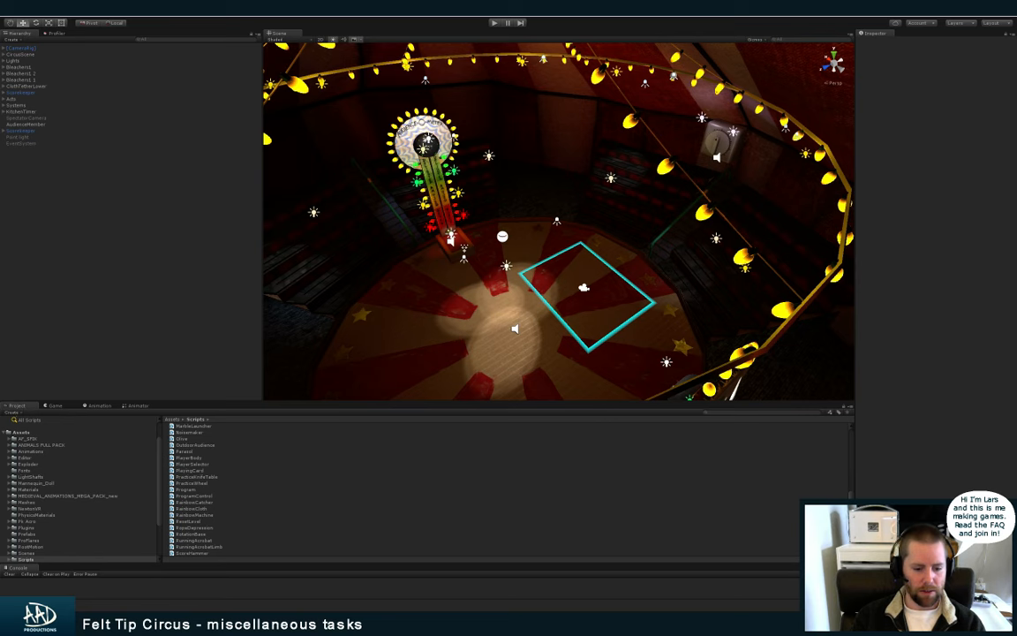
Check the remaining tasks in todo.txt, then minimize the list
click(116, 621)
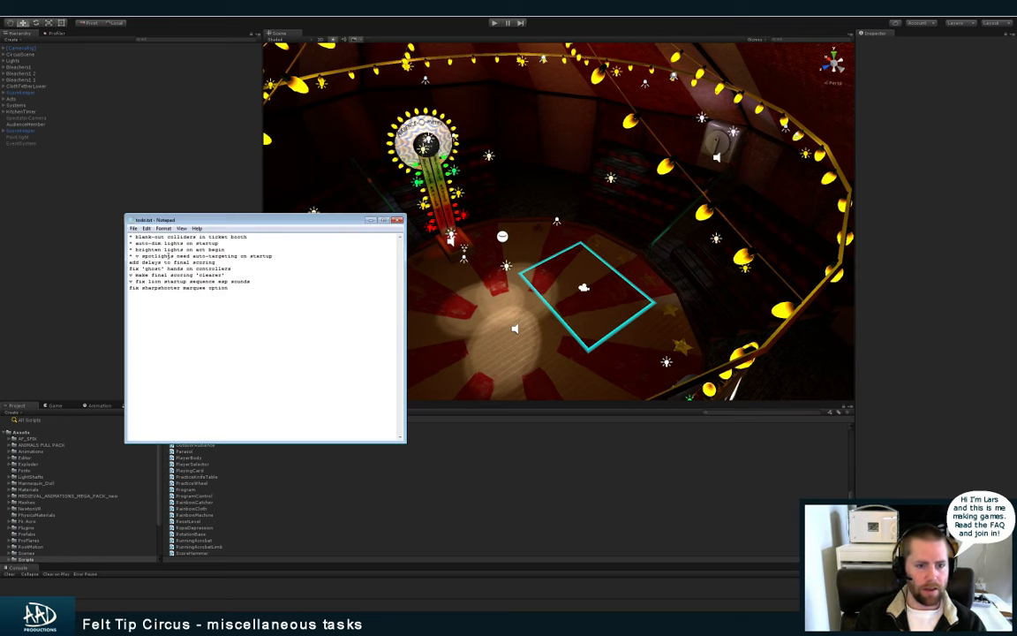
click(372, 221)
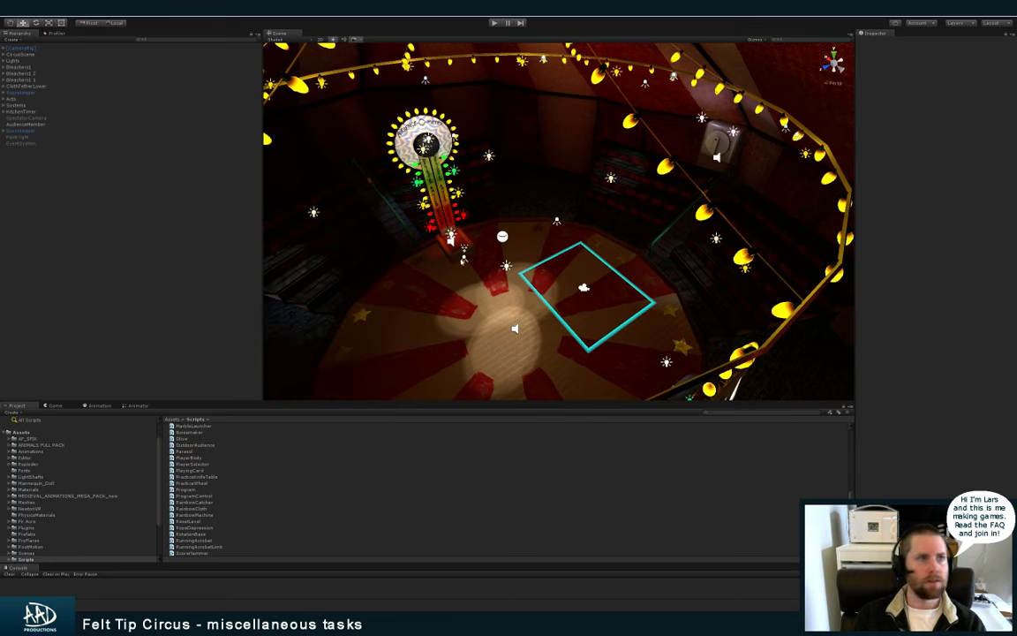